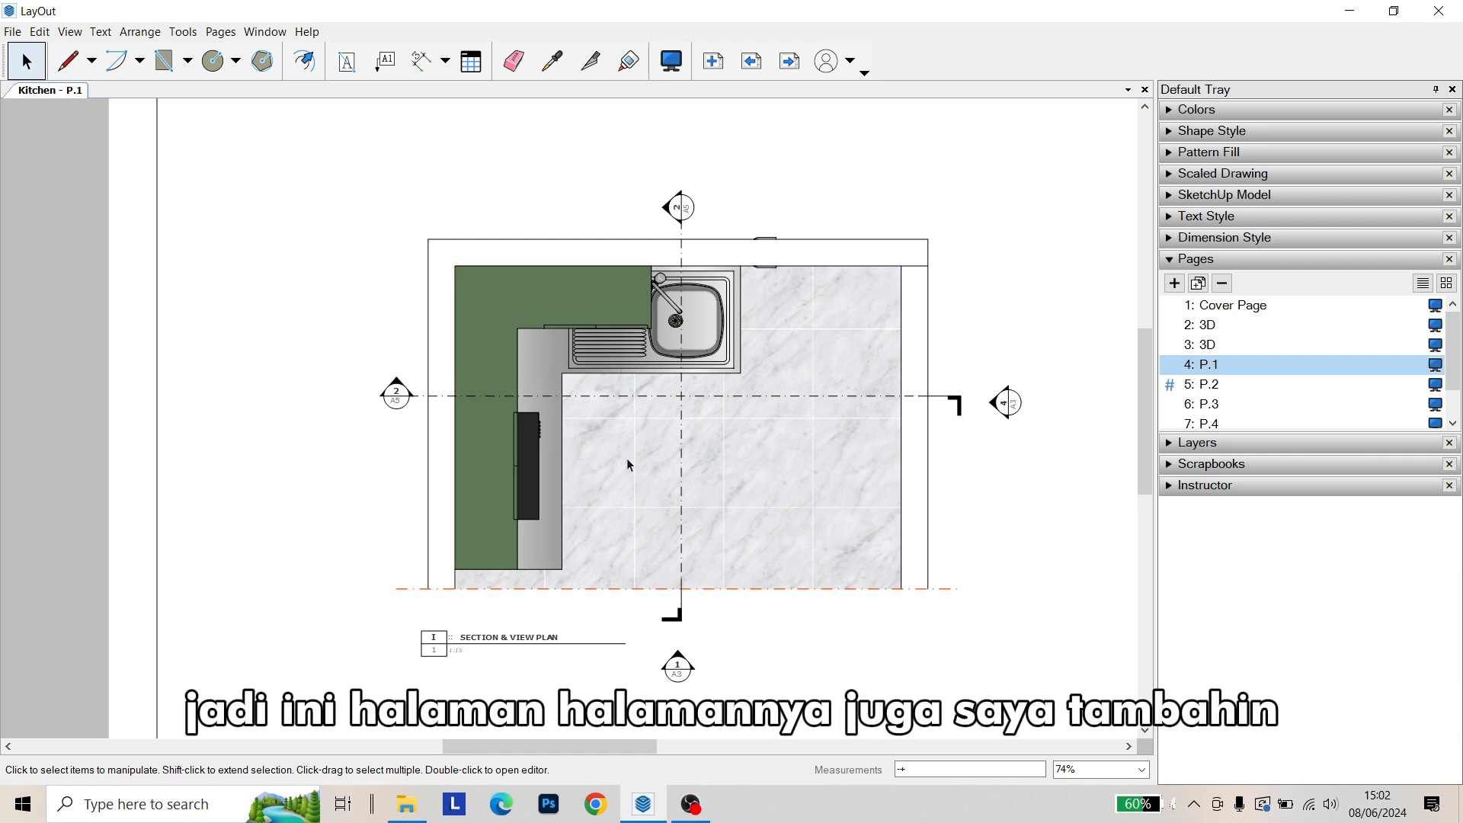
# Review the whole P.1 sheet and look through the document's page list down to P.6
pyautogui.scroll(-2, 630, 464)
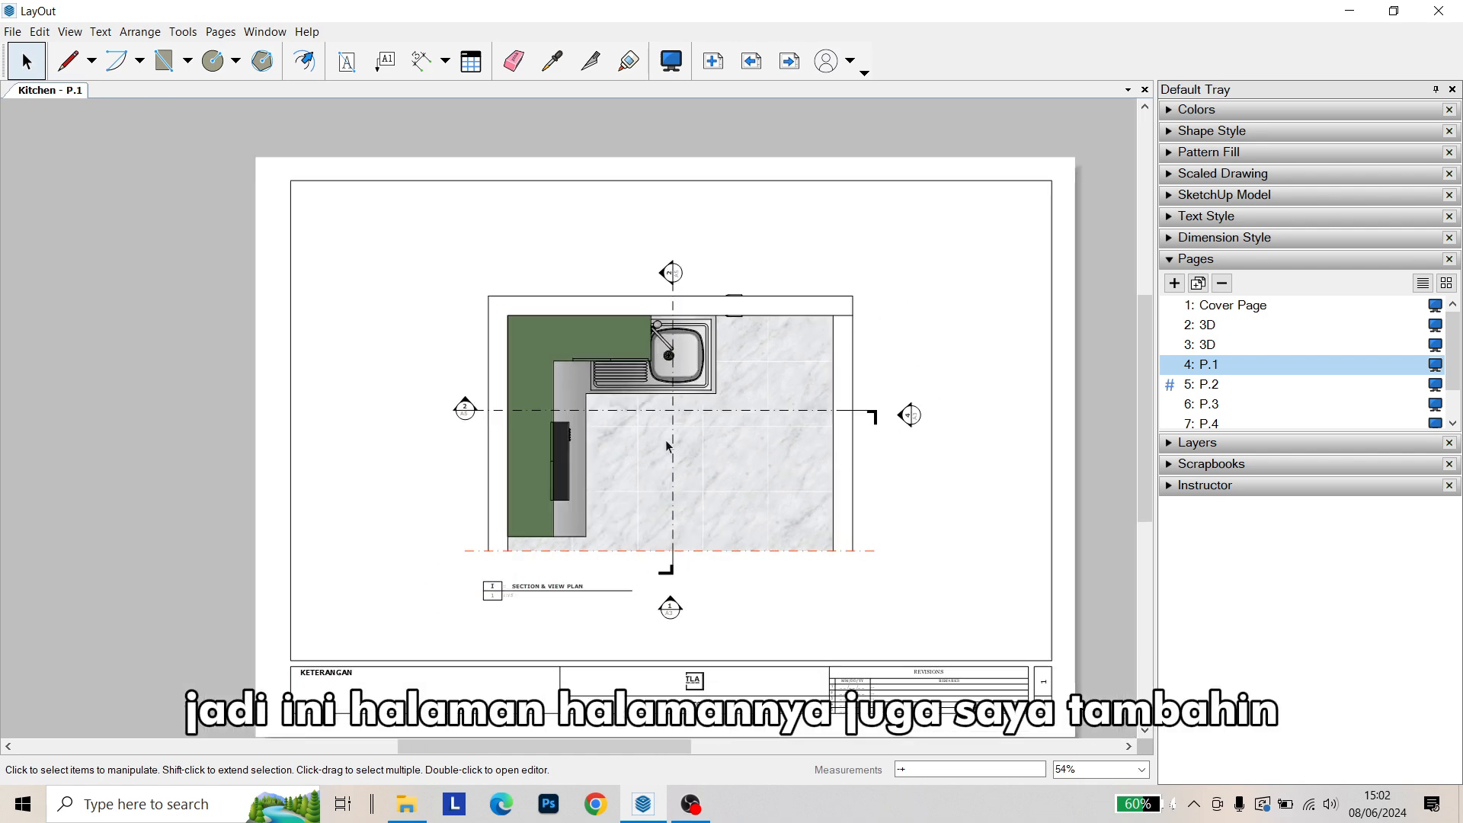
pyautogui.scroll(-1, 1227, 377)
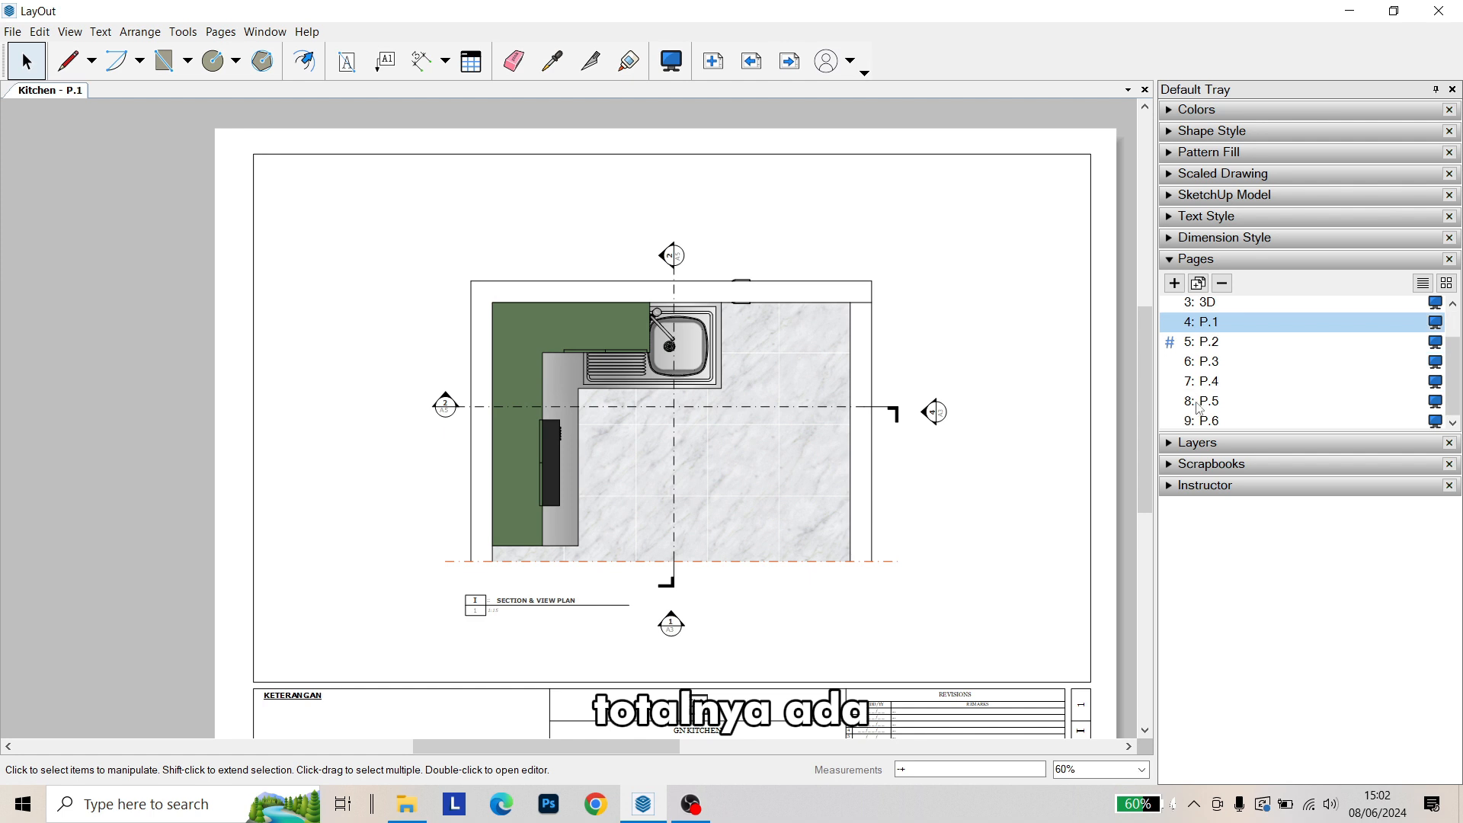
pyautogui.scroll(1, 1226, 383)
pyautogui.scroll(-1, 1239, 344)
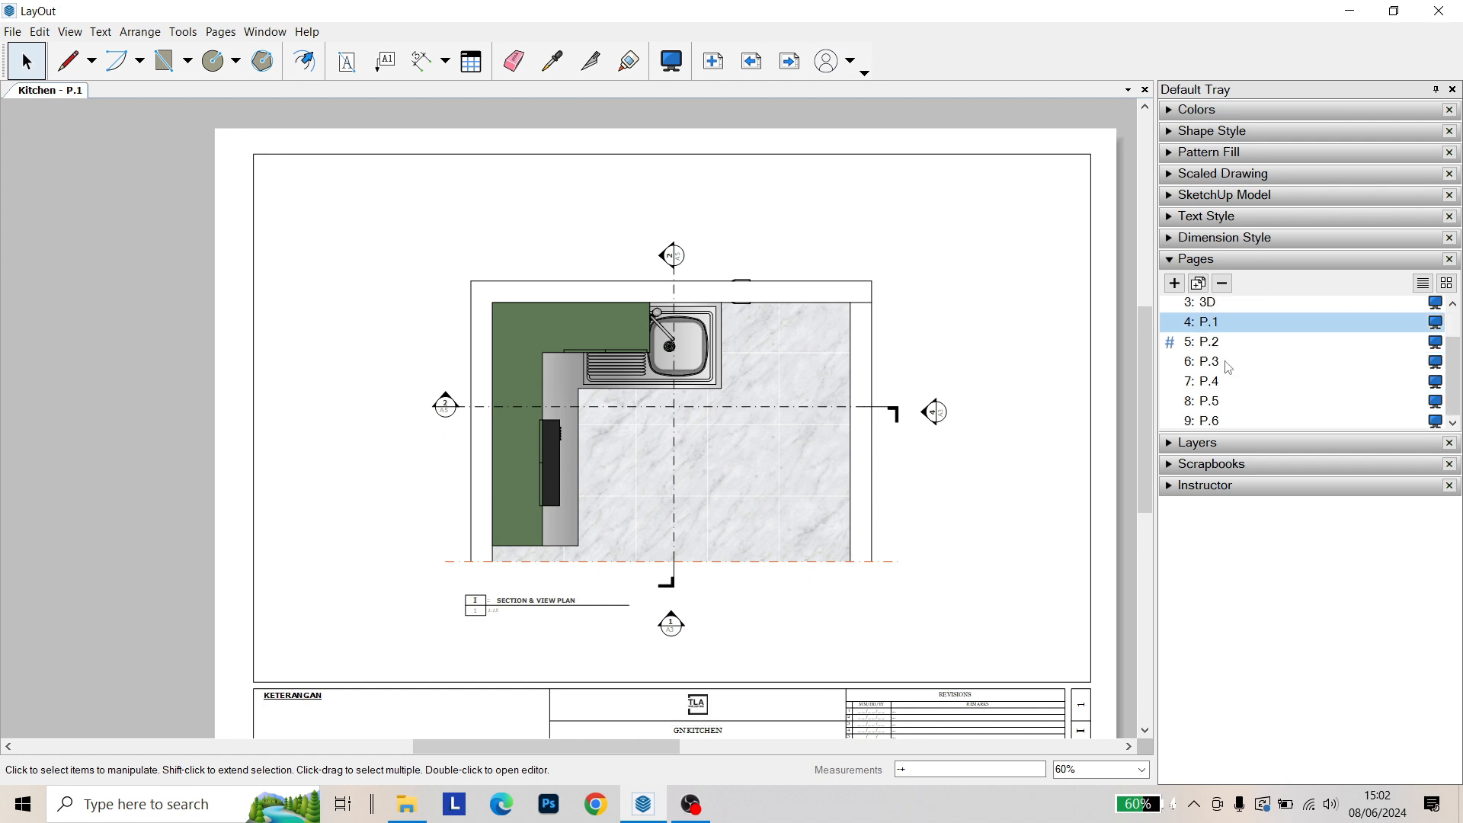
pyautogui.scroll(1, 1242, 339)
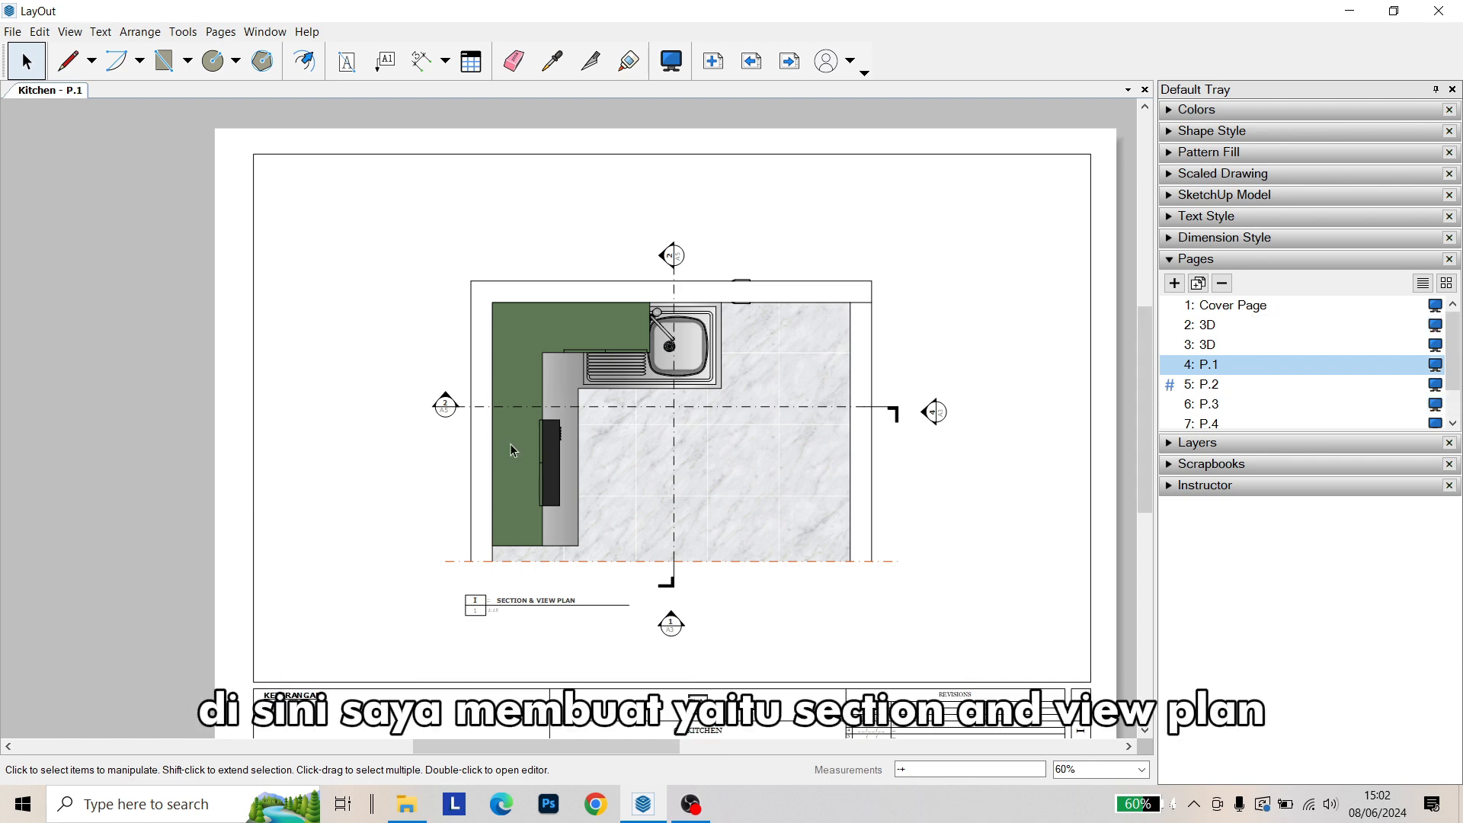
# Examine the section and view plan on page P.1, including its section lines, view markers and drawing title
pyautogui.scroll(1, 510, 445)
pyautogui.scroll(1, 556, 414)
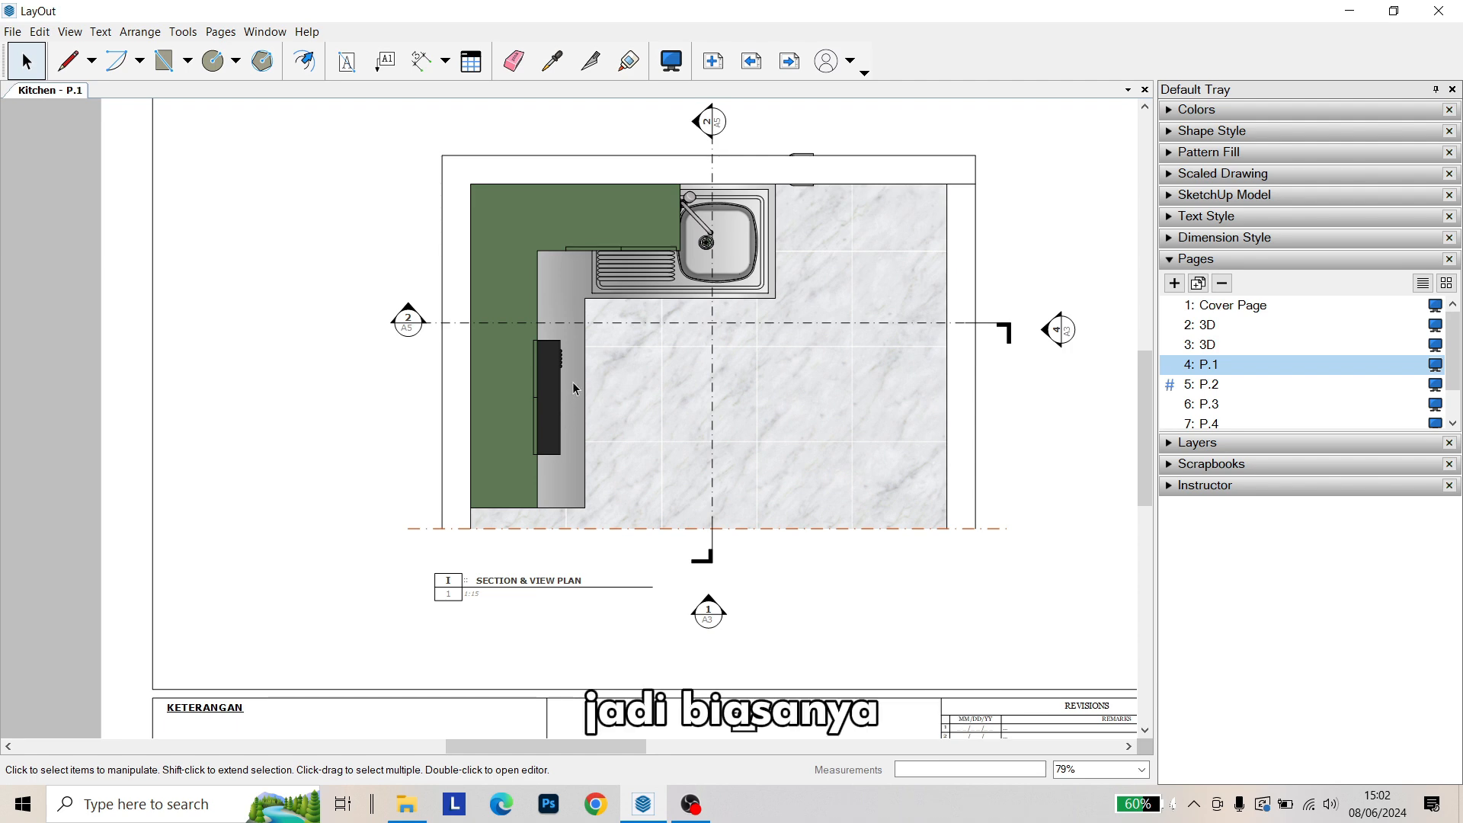
pyautogui.scroll(2, 573, 388)
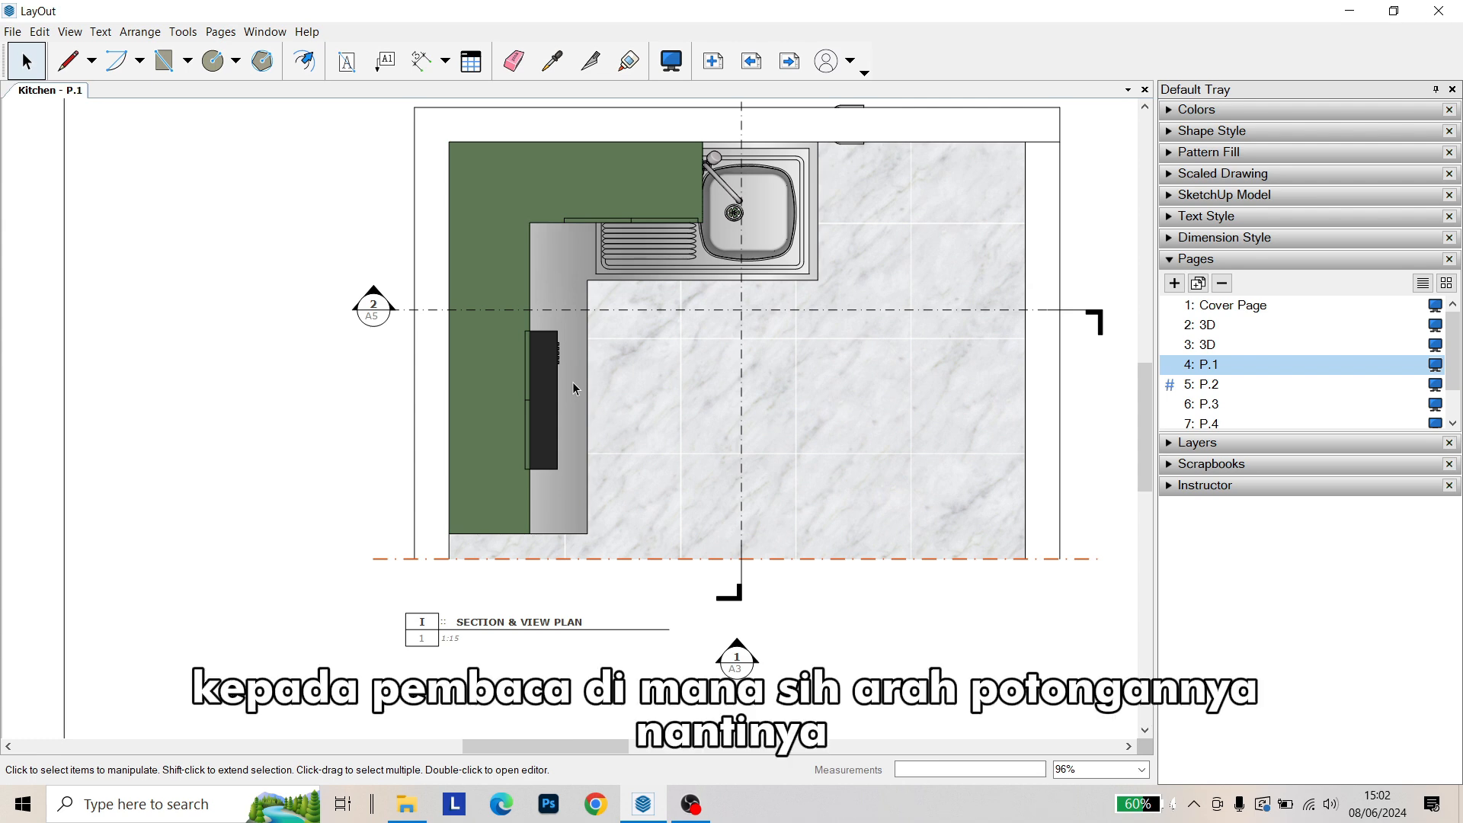
pyautogui.moveTo(573, 378); pyautogui.dragTo(511, 461, button='middle')
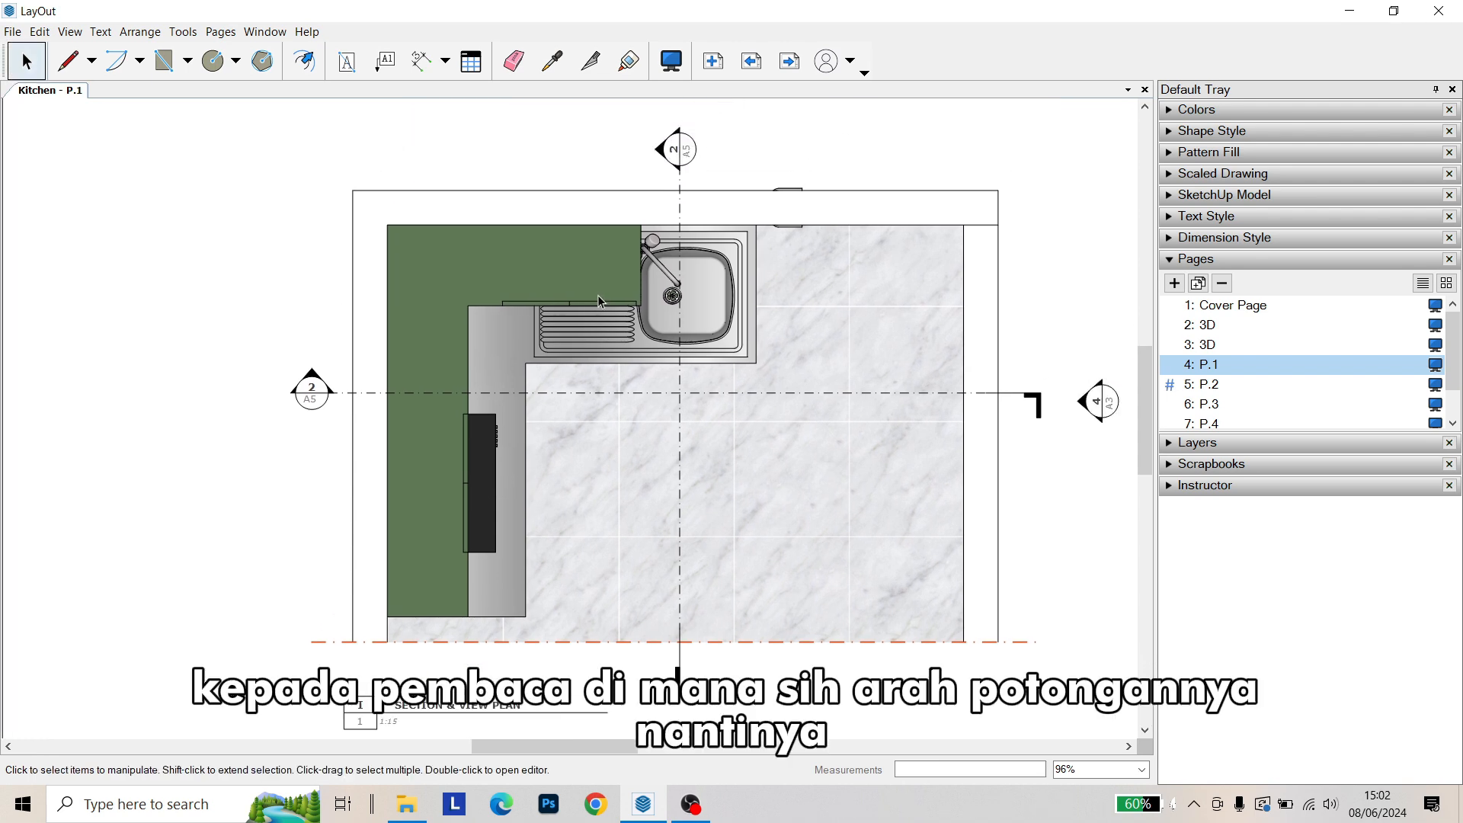
pyautogui.moveTo(597, 295); pyautogui.dragTo(583, 324, button='middle')
pyautogui.moveTo(836, 379)
pyautogui.mouseDown(button='middle')
pyautogui.moveTo(797, 379)
pyautogui.moveTo(861, 346)
pyautogui.moveTo(844, 434)
pyautogui.moveTo(875, 311)
pyautogui.mouseUp(button='middle')
pyautogui.scroll(3, 550, 541)
pyautogui.moveTo(602, 614); pyautogui.dragTo(630, 562, button='middle')
pyautogui.scroll(3, 291, 550)
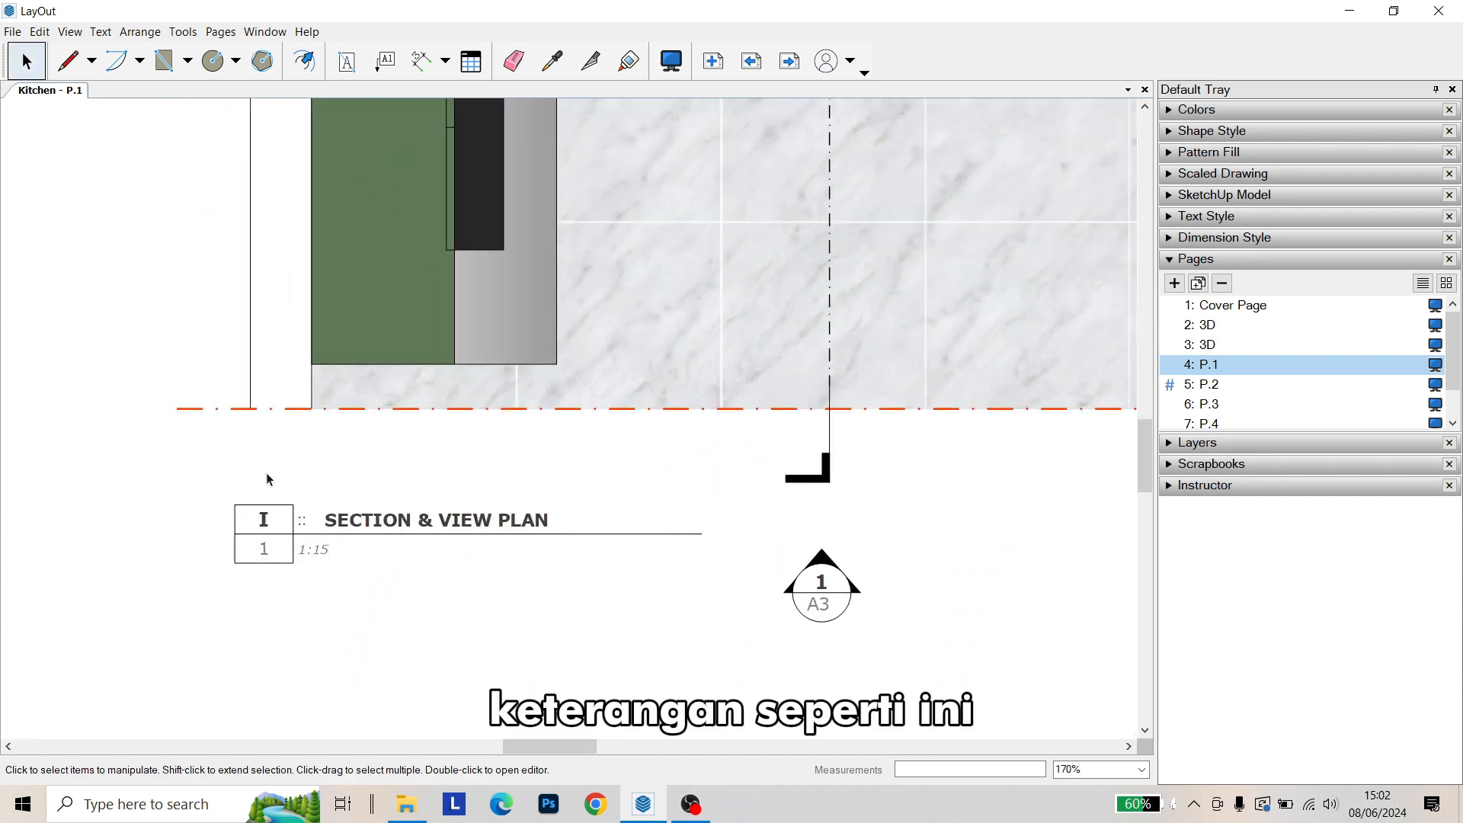
# Inspect the plan's notation by selecting the drawing title, the markers 1/A3 and 2/A5, then clear the selection
pyautogui.click(279, 534)
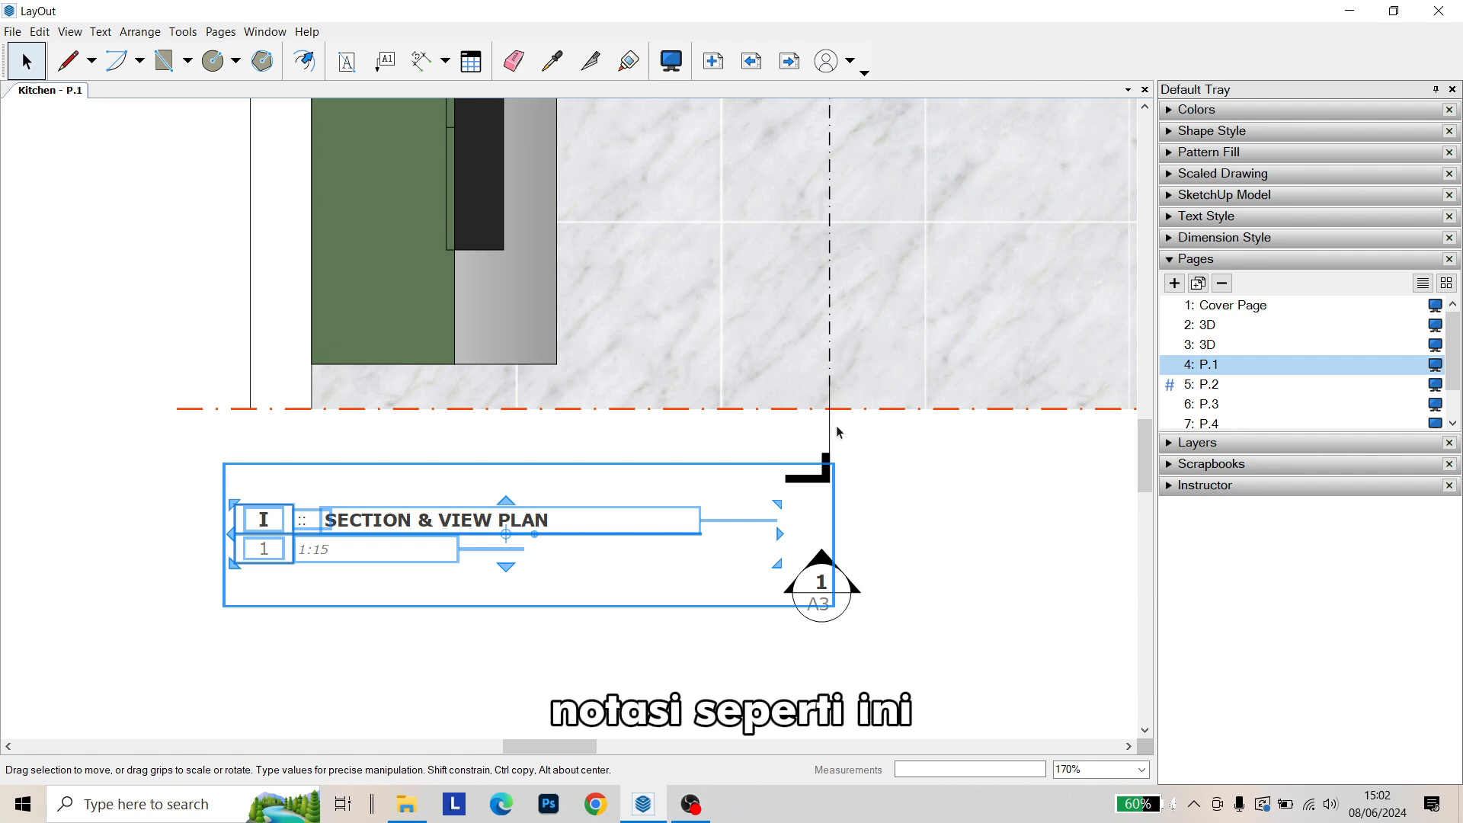
pyautogui.click(832, 428)
pyautogui.click(821, 583)
pyautogui.scroll(-4, 571, 594)
pyautogui.scroll(-1, 483, 501)
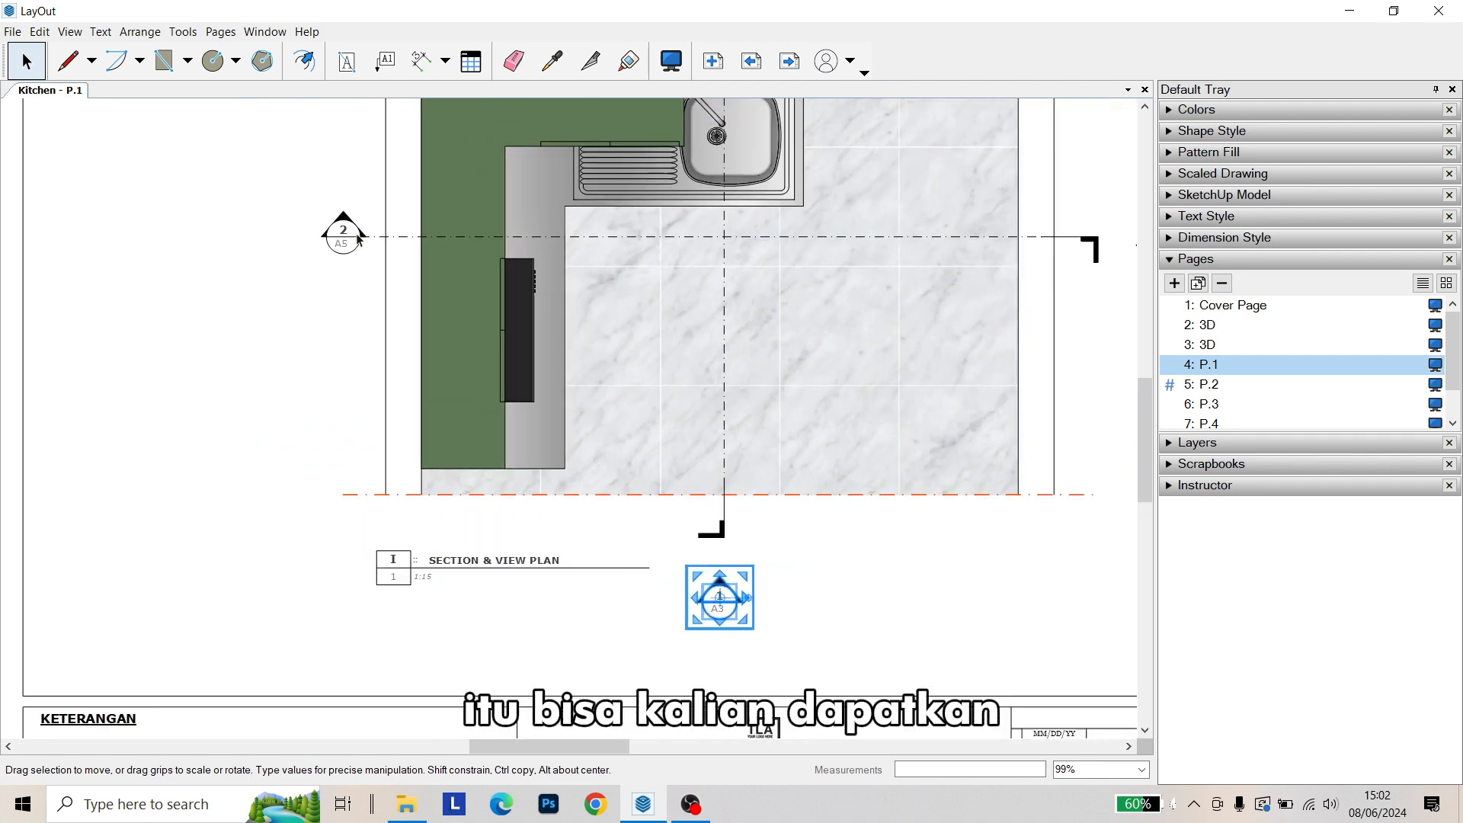
pyautogui.click(341, 236)
pyautogui.click(295, 328)
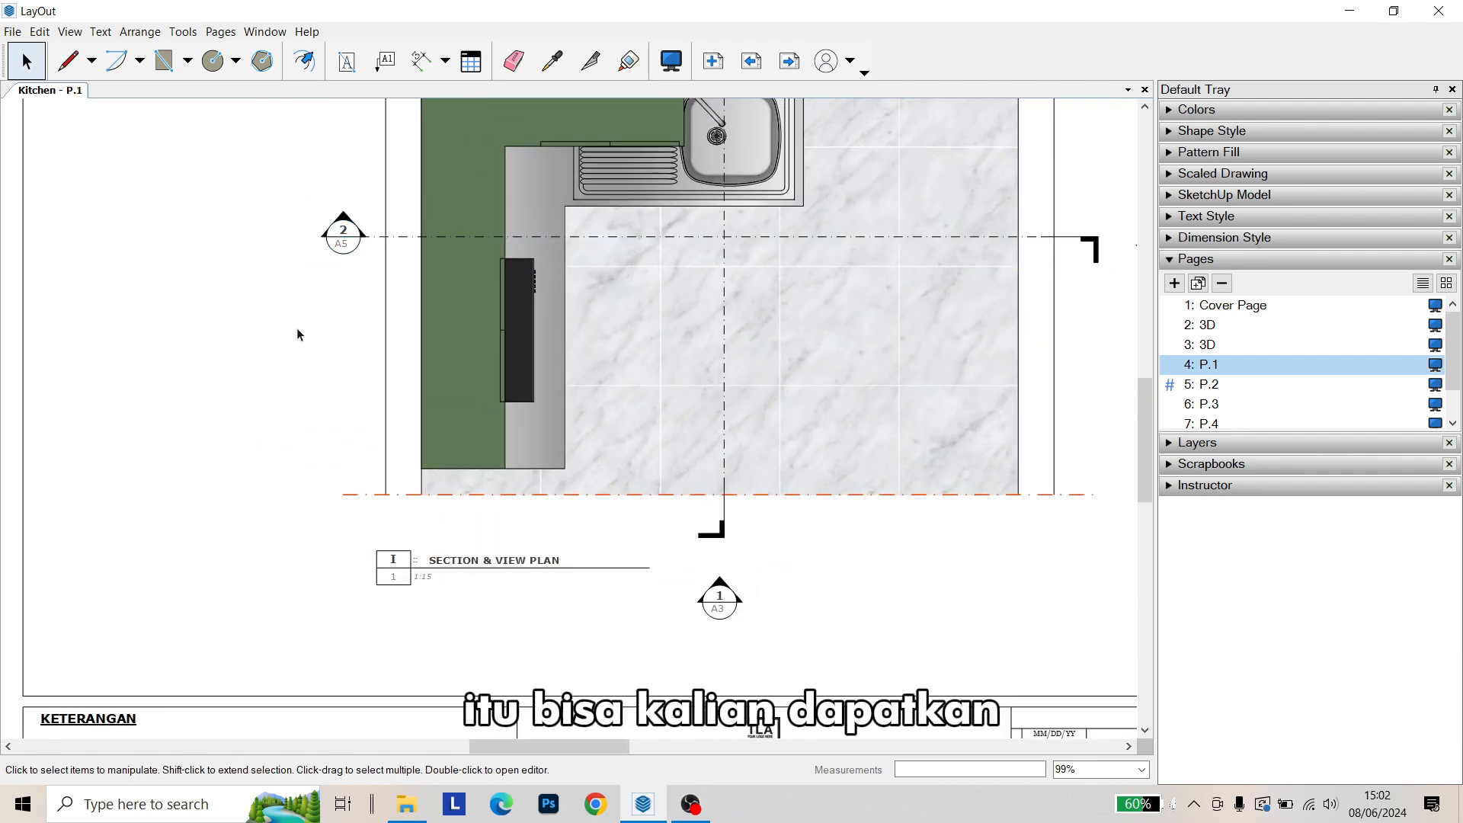
# Browse the scrapbooks and show the Sections & Elevations symbols of the TB-Contemporary collection
pyautogui.click(1203, 465)
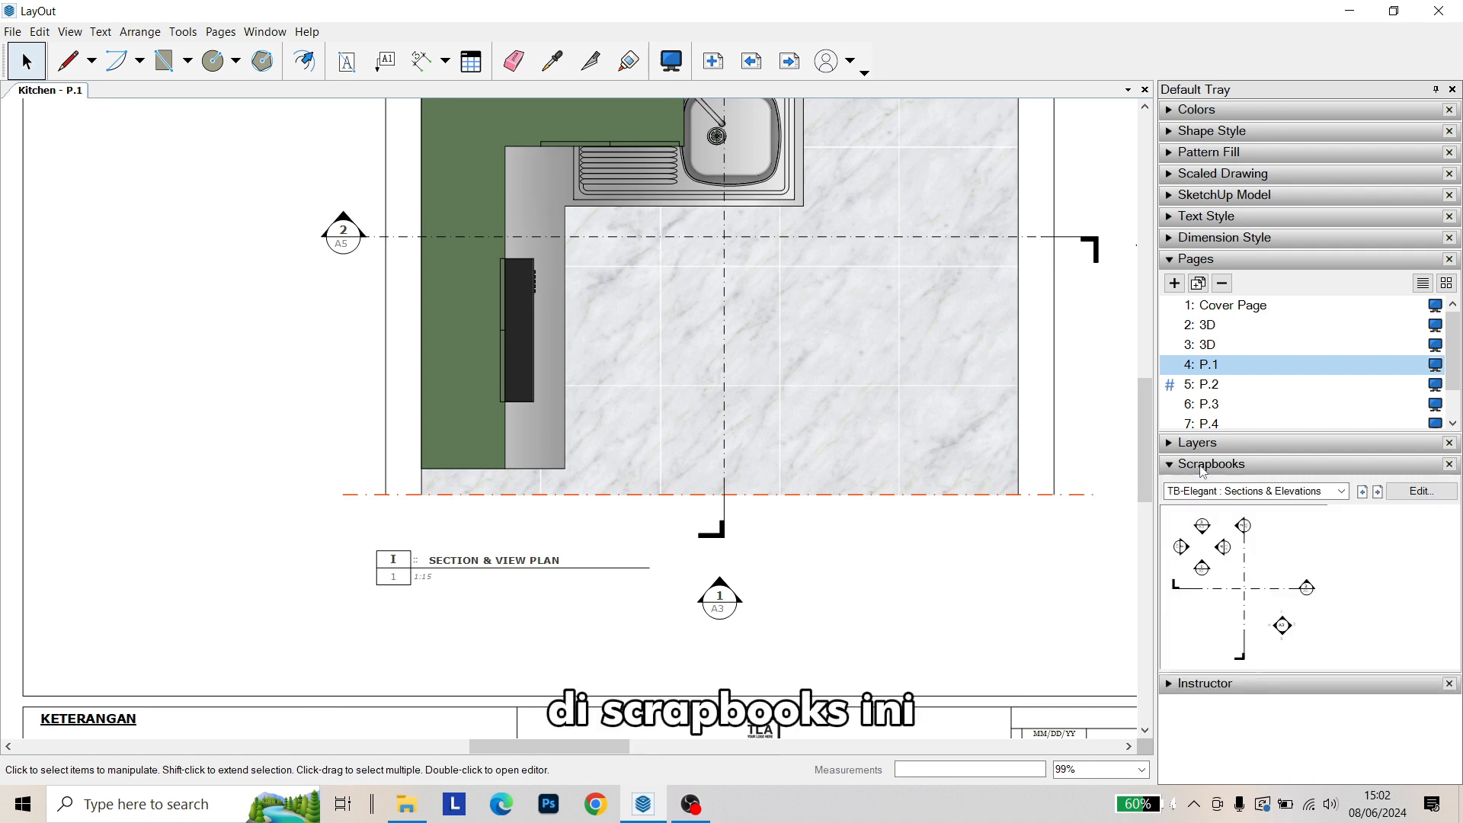
pyautogui.click(1278, 492)
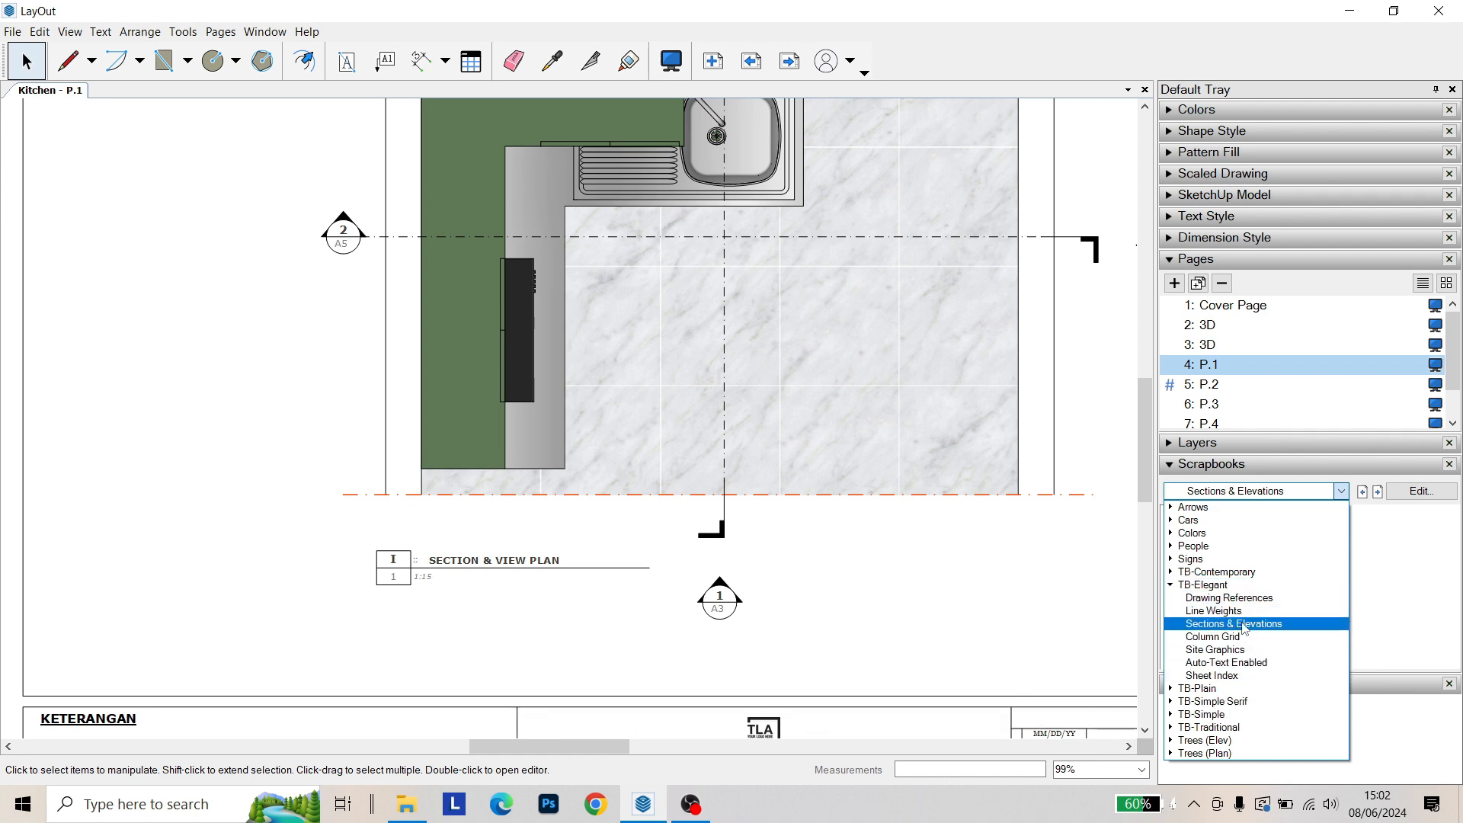
pyautogui.click(1177, 573)
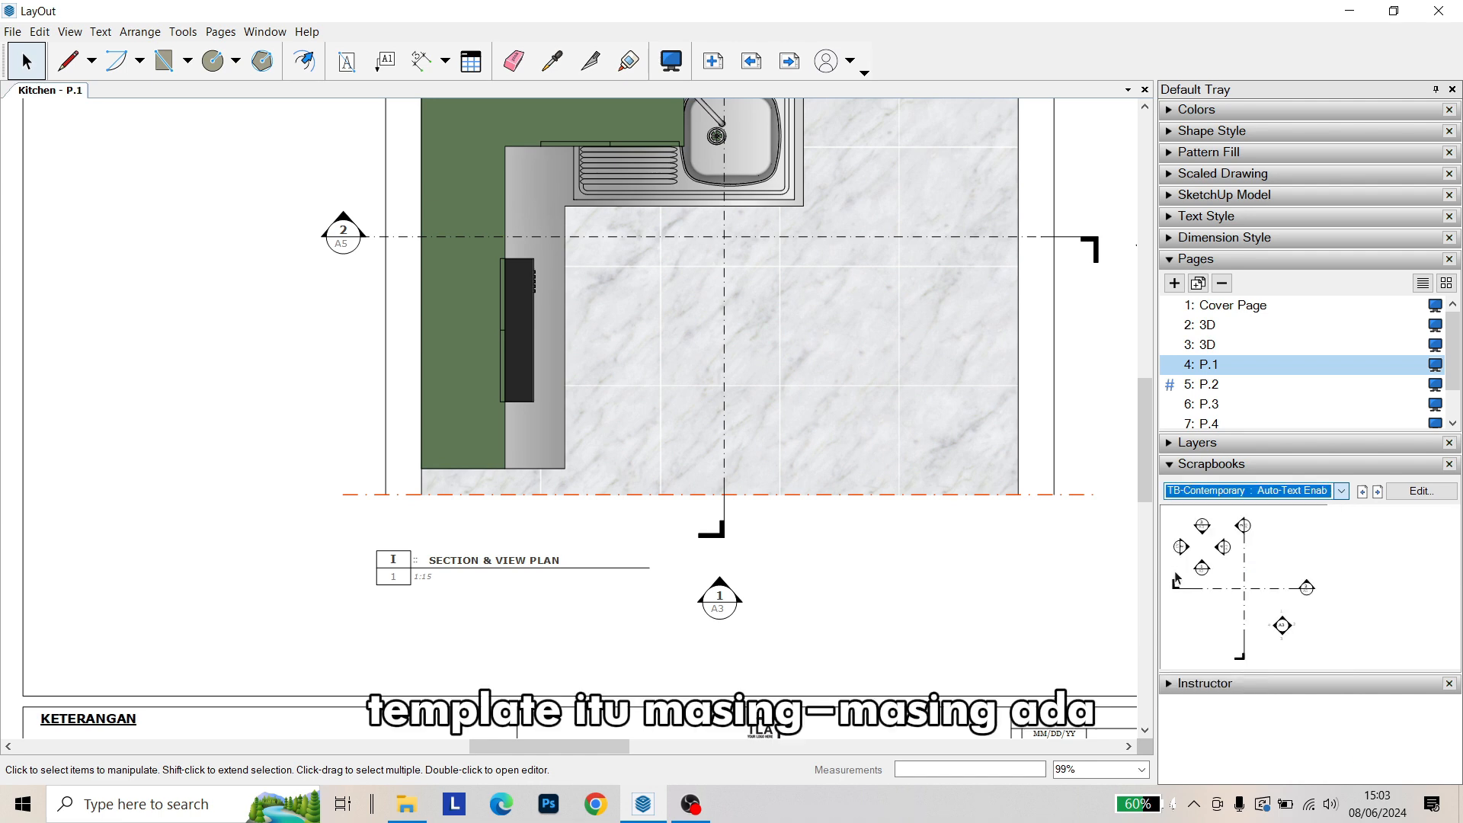
pyautogui.click(1341, 491)
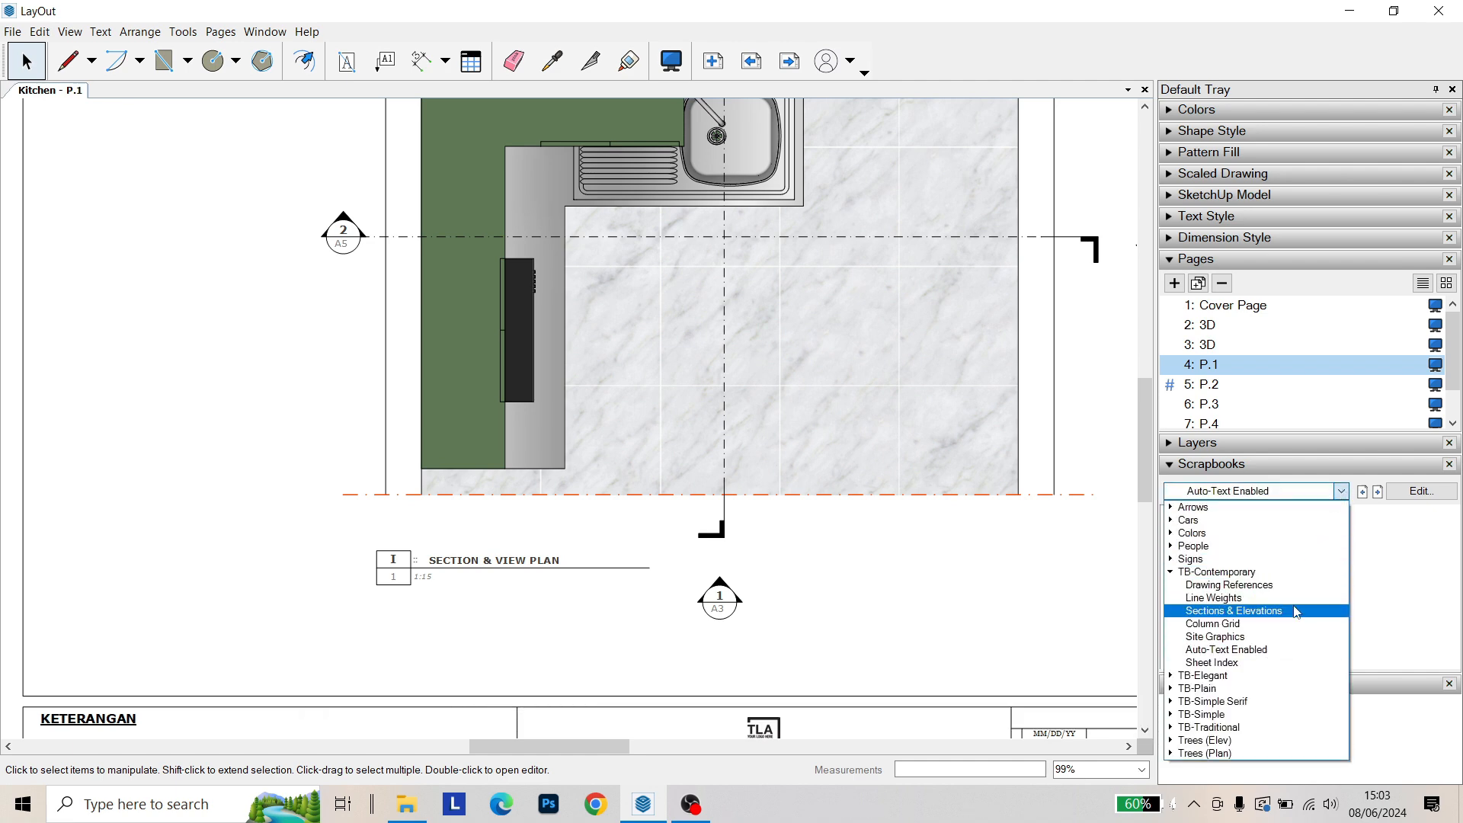
pyautogui.click(1296, 612)
# Switch the scrapbook to the Sections & Elevations symbols of the TB-Elegant collection
pyautogui.click(1332, 492)
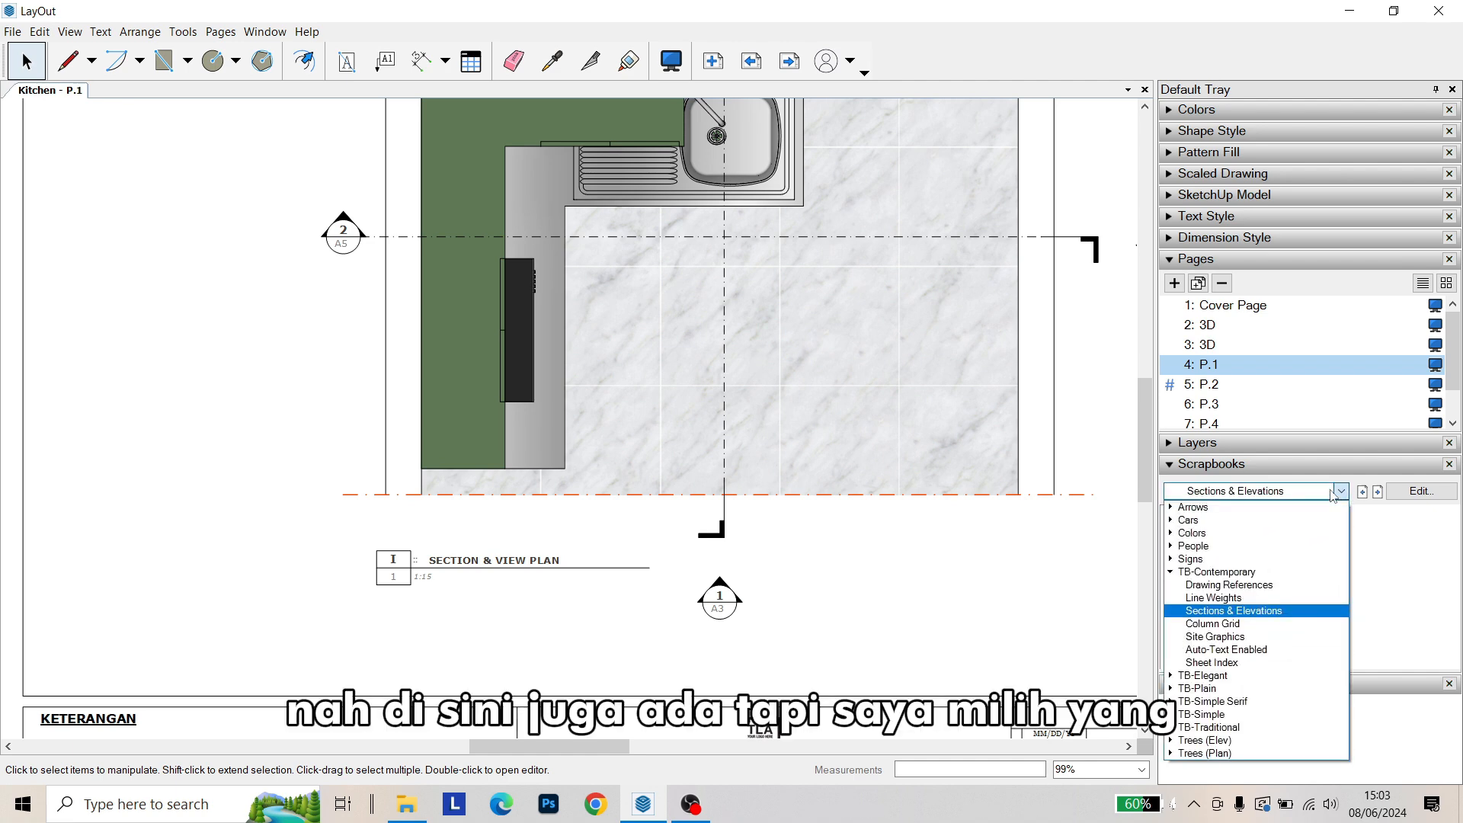
pyautogui.click(1244, 676)
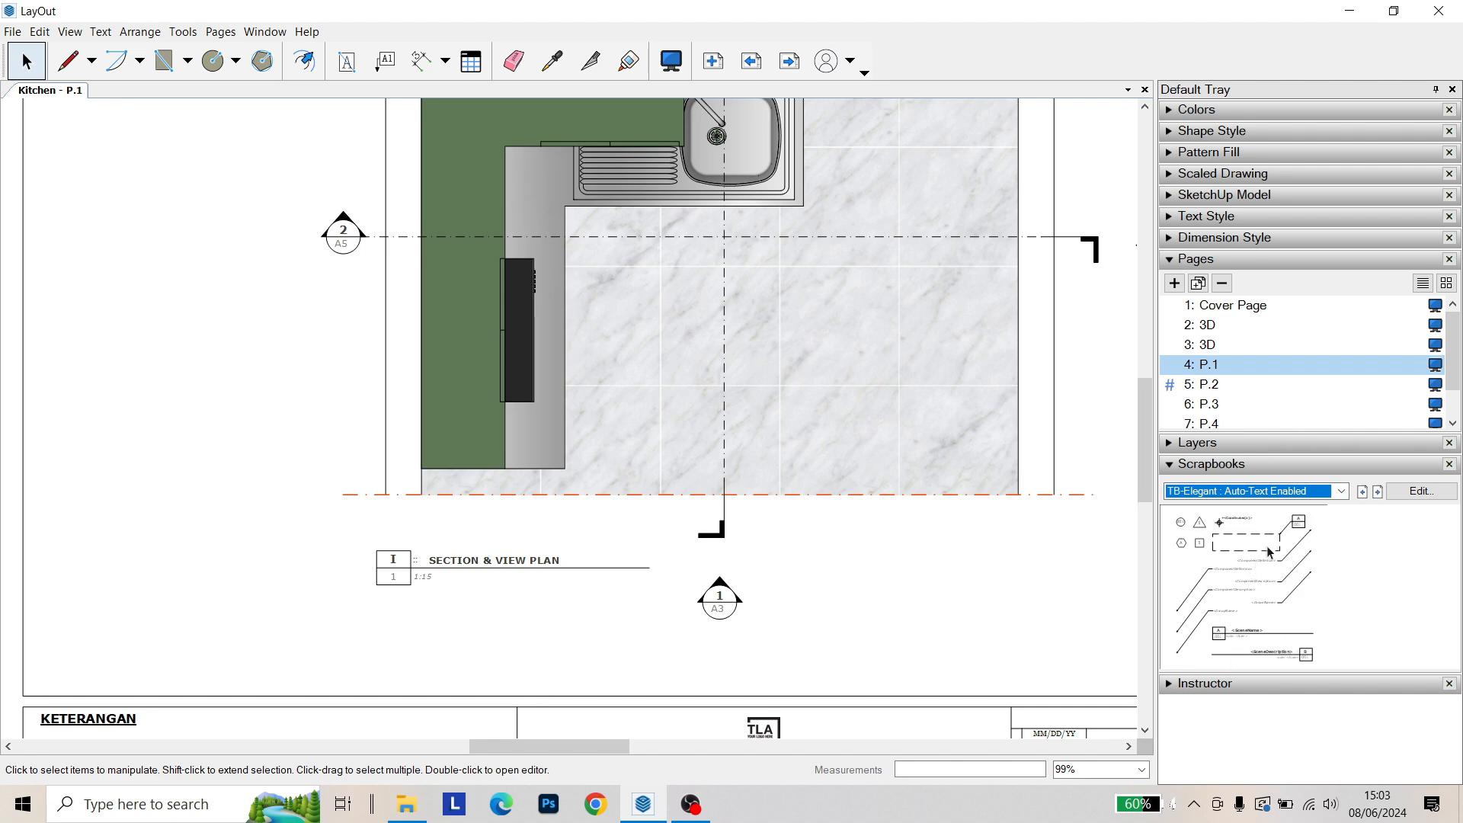
pyautogui.click(1310, 491)
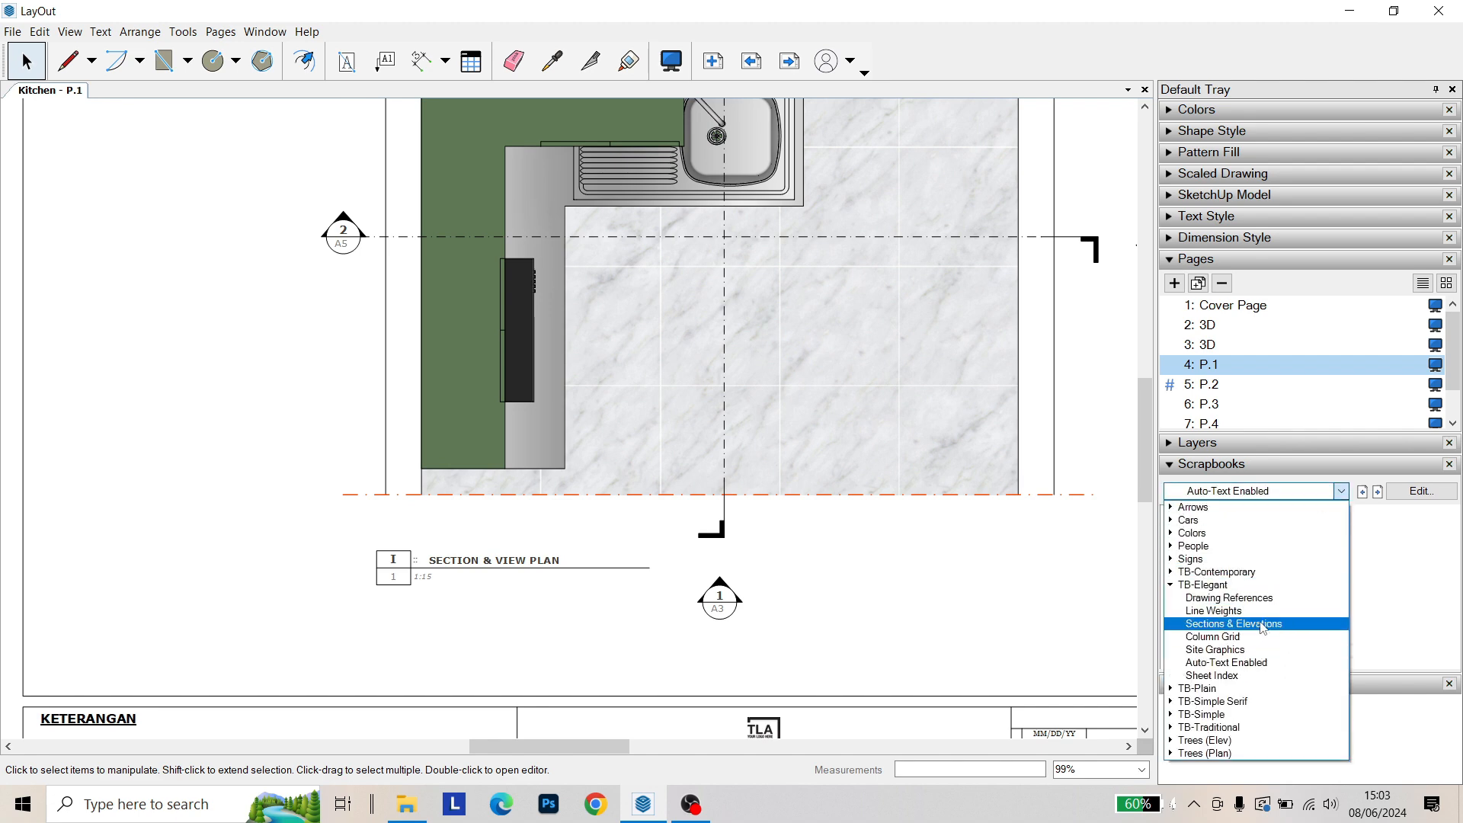
pyautogui.click(1262, 627)
# Open page P.2 with the kitchen elevations
pyautogui.moveTo(722, 551); pyautogui.dragTo(725, 518, button='middle')
pyautogui.scroll(1, 754, 463)
pyautogui.scroll(-1, 726, 518)
pyautogui.scroll(-2, 726, 518)
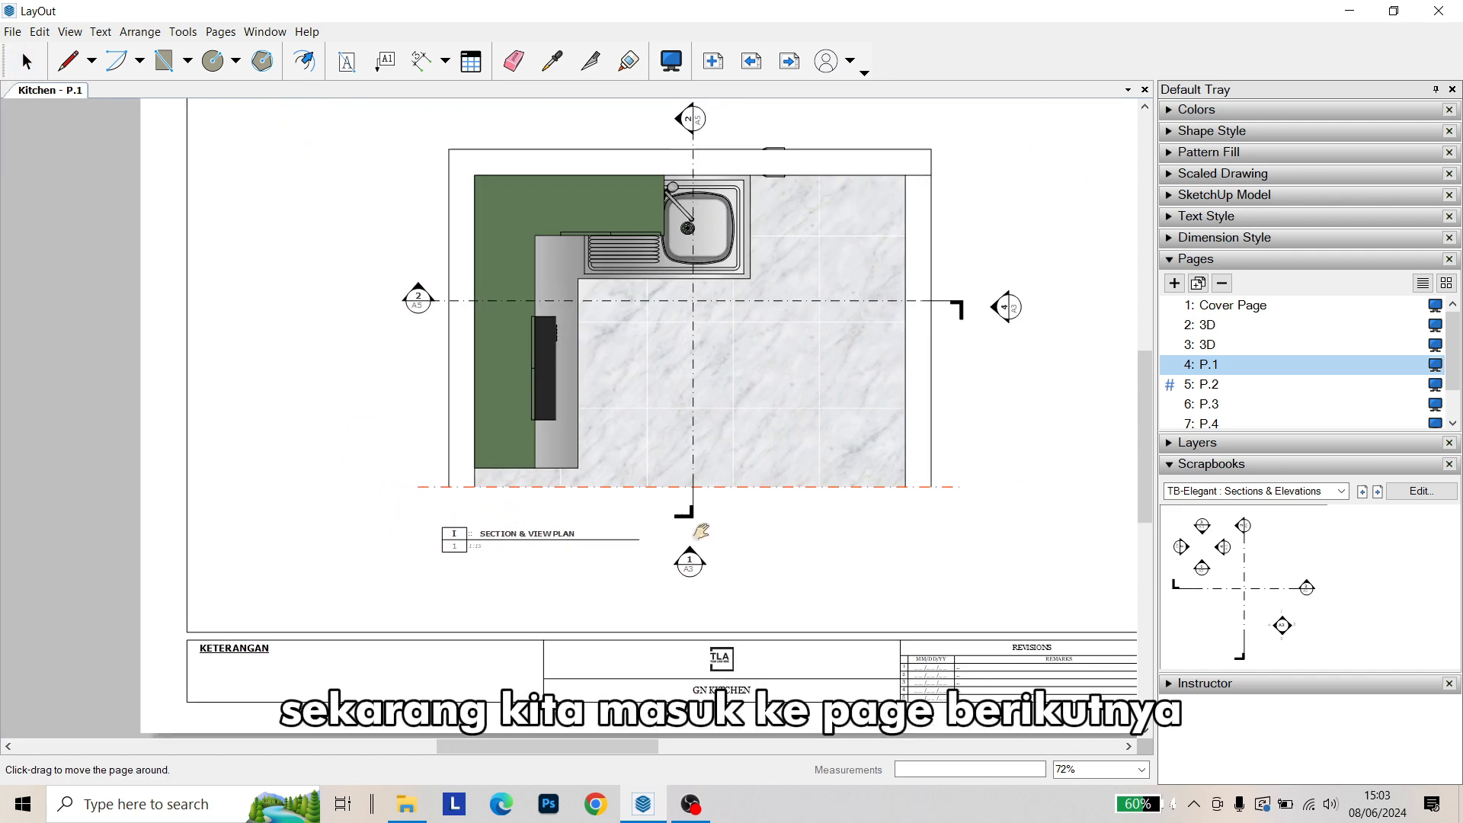
pyautogui.scroll(-1, 1022, 390)
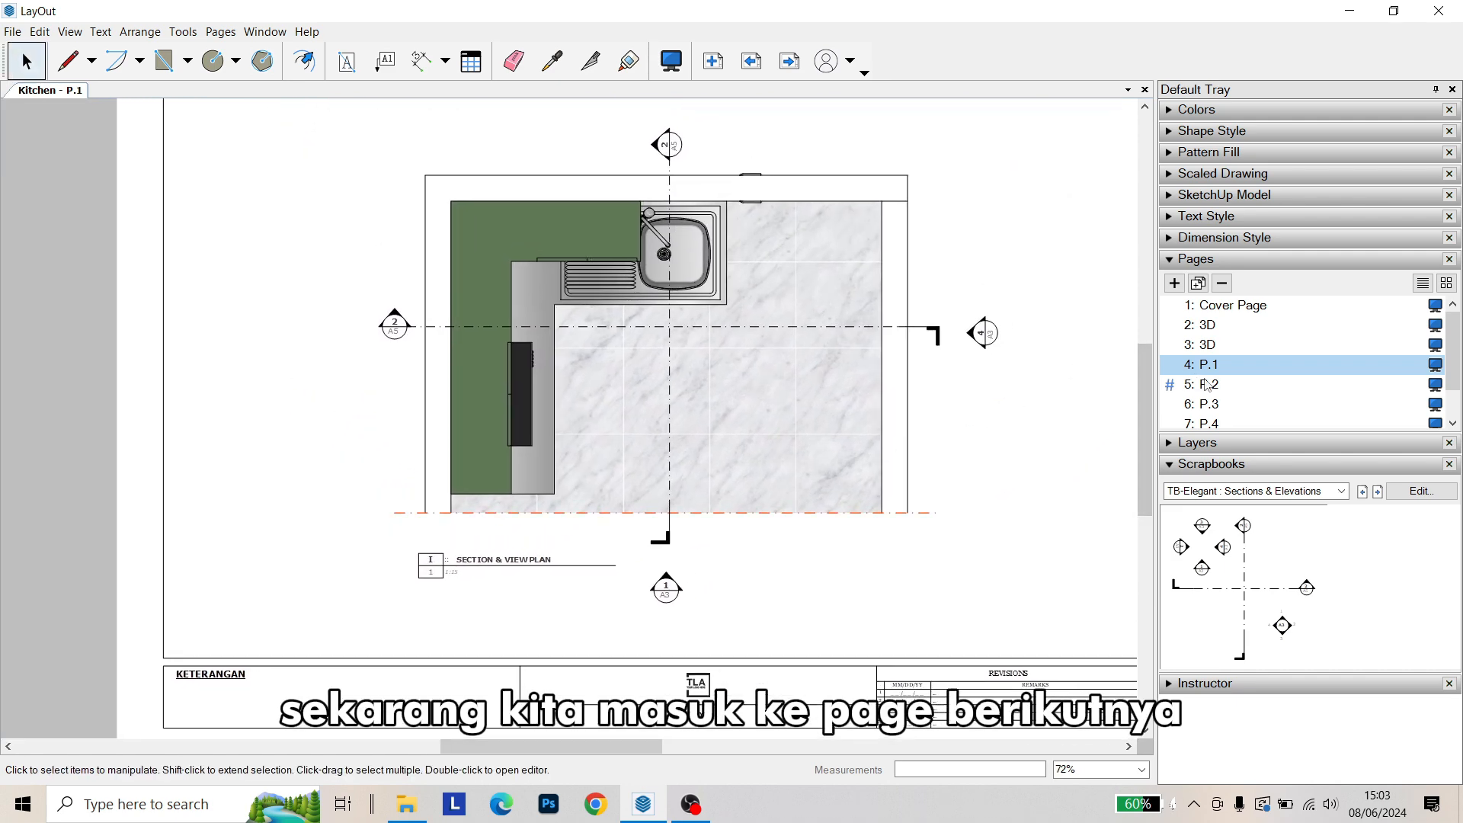
pyautogui.click(1208, 385)
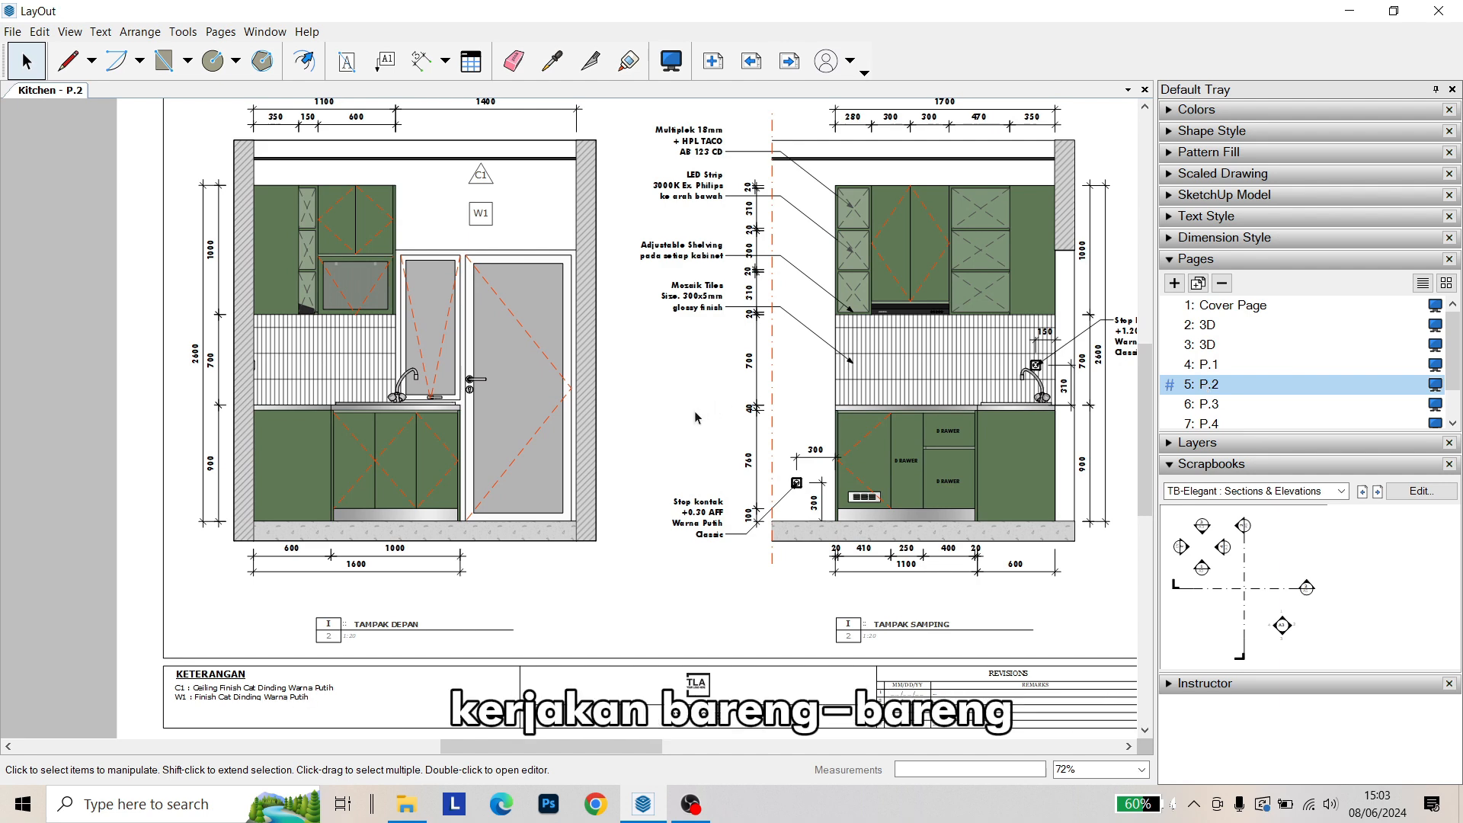
# Examine the height and width dimensions of the kitchen's front elevation, from the base cabinets up to the wall cabinets
pyautogui.moveTo(591, 455); pyautogui.dragTo(647, 507, button='middle')
pyautogui.scroll(4, 293, 358)
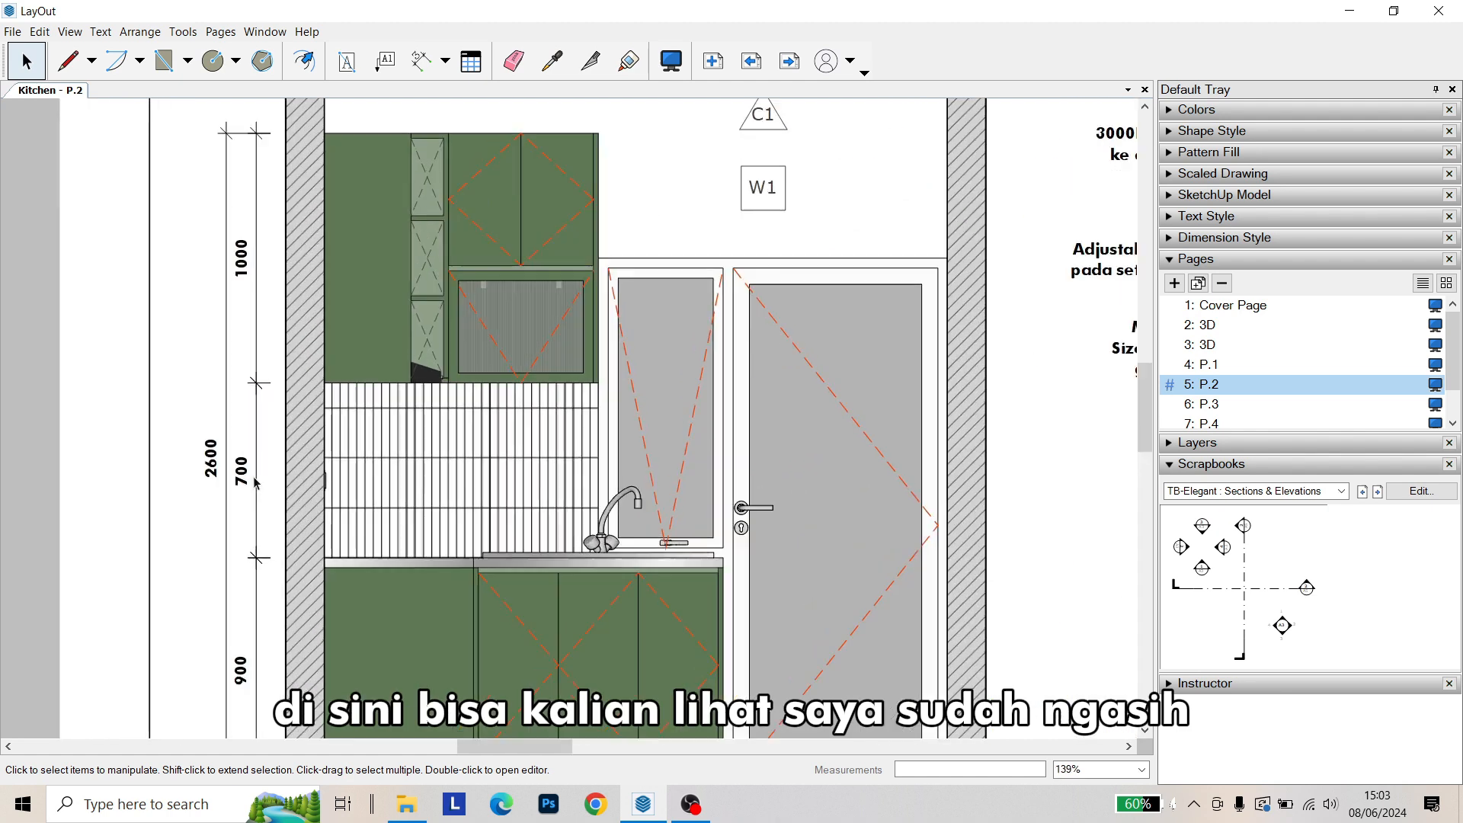
pyautogui.moveTo(254, 475); pyautogui.dragTo(282, 340, button='middle')
pyautogui.moveTo(285, 408)
pyautogui.mouseDown(button='middle')
pyautogui.moveTo(295, 334)
pyautogui.moveTo(274, 426)
pyautogui.mouseUp(button='middle')
pyautogui.scroll(2, 285, 346)
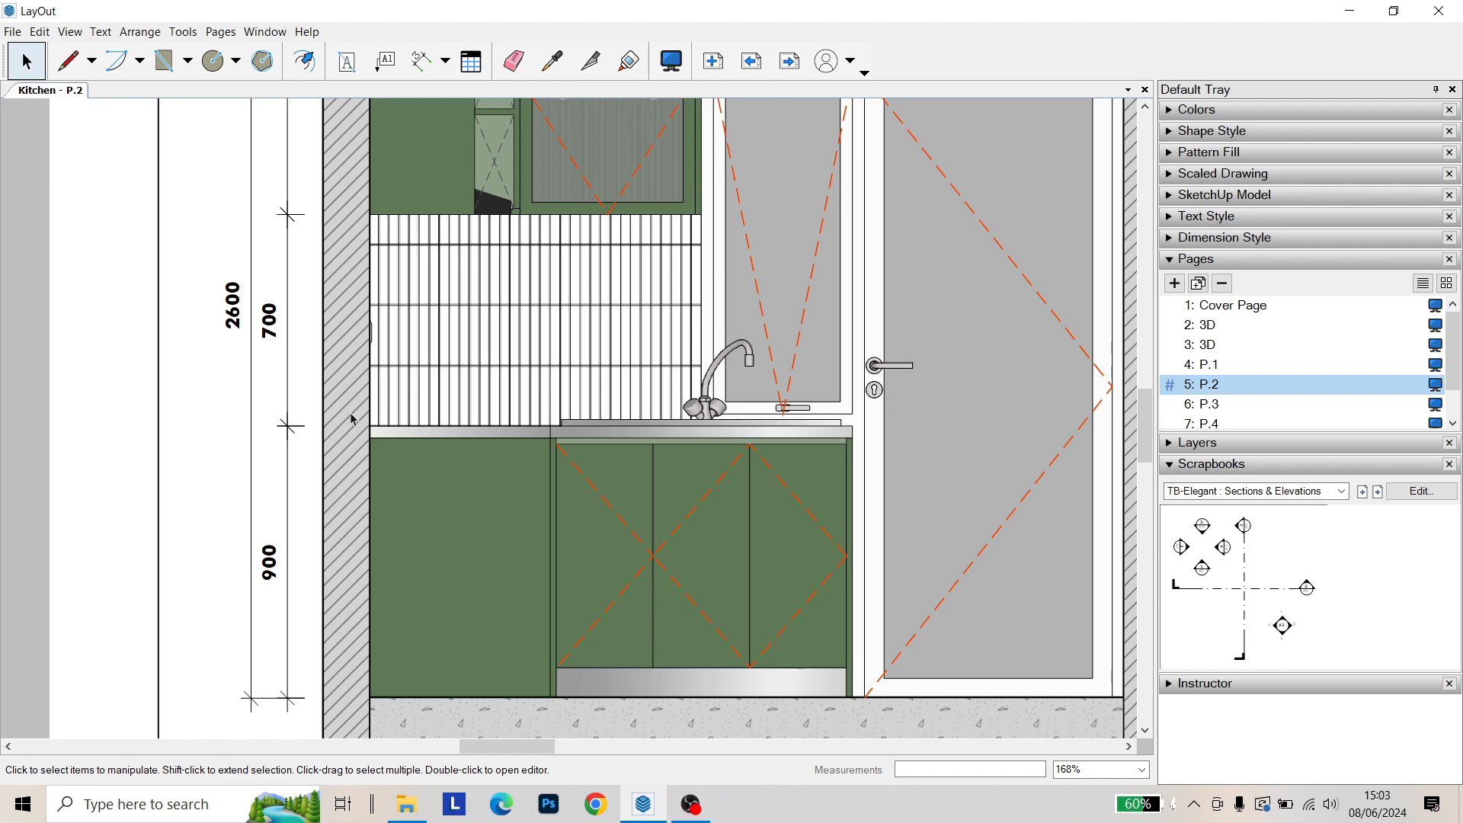
pyautogui.moveTo(359, 409); pyautogui.dragTo(362, 443, button='middle')
pyautogui.moveTo(411, 579); pyautogui.dragTo(442, 503, button='middle')
pyautogui.moveTo(424, 446); pyautogui.dragTo(415, 564, button='middle')
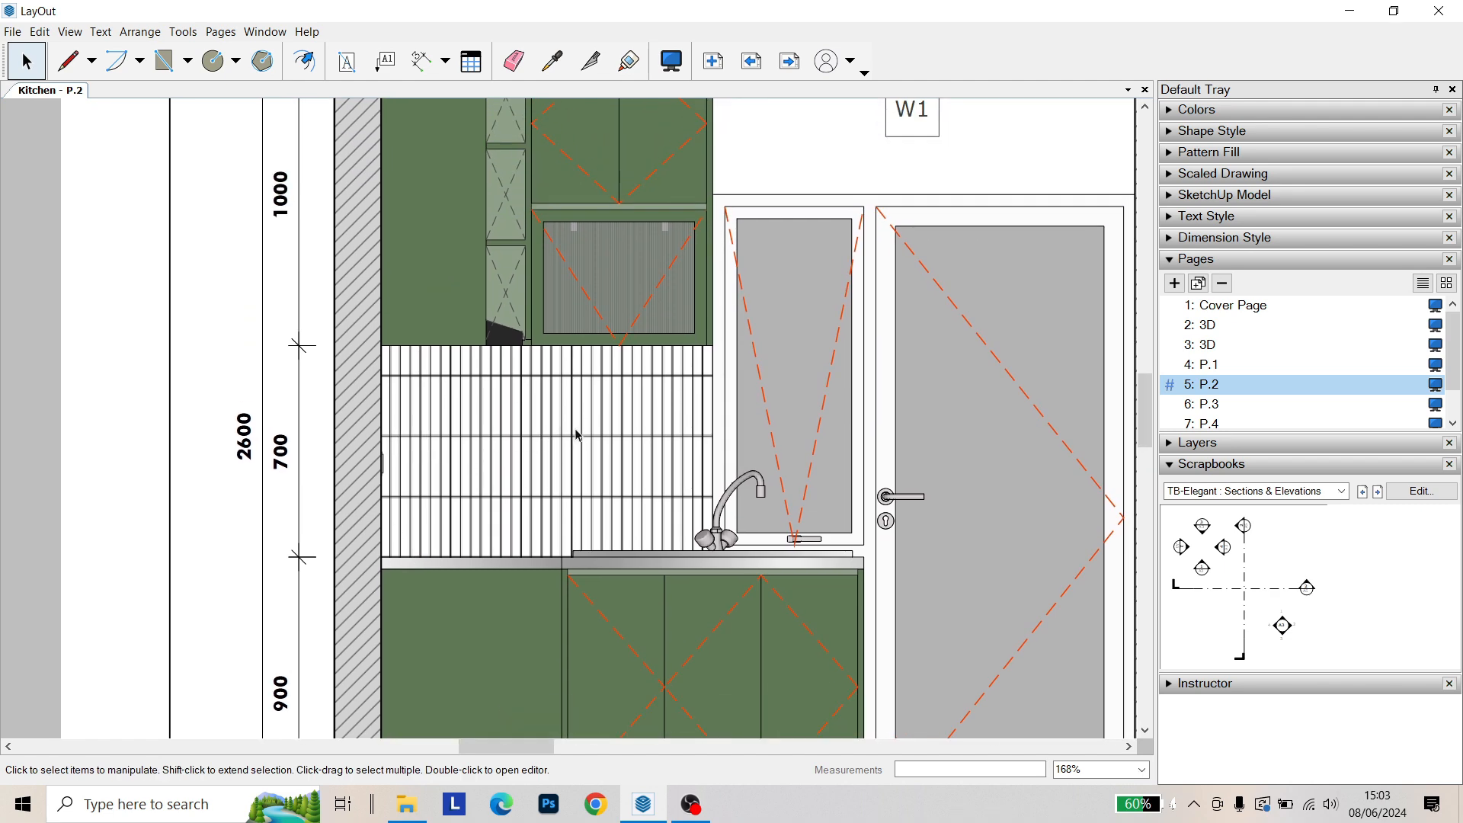
pyautogui.moveTo(585, 422); pyautogui.dragTo(472, 474, button='middle')
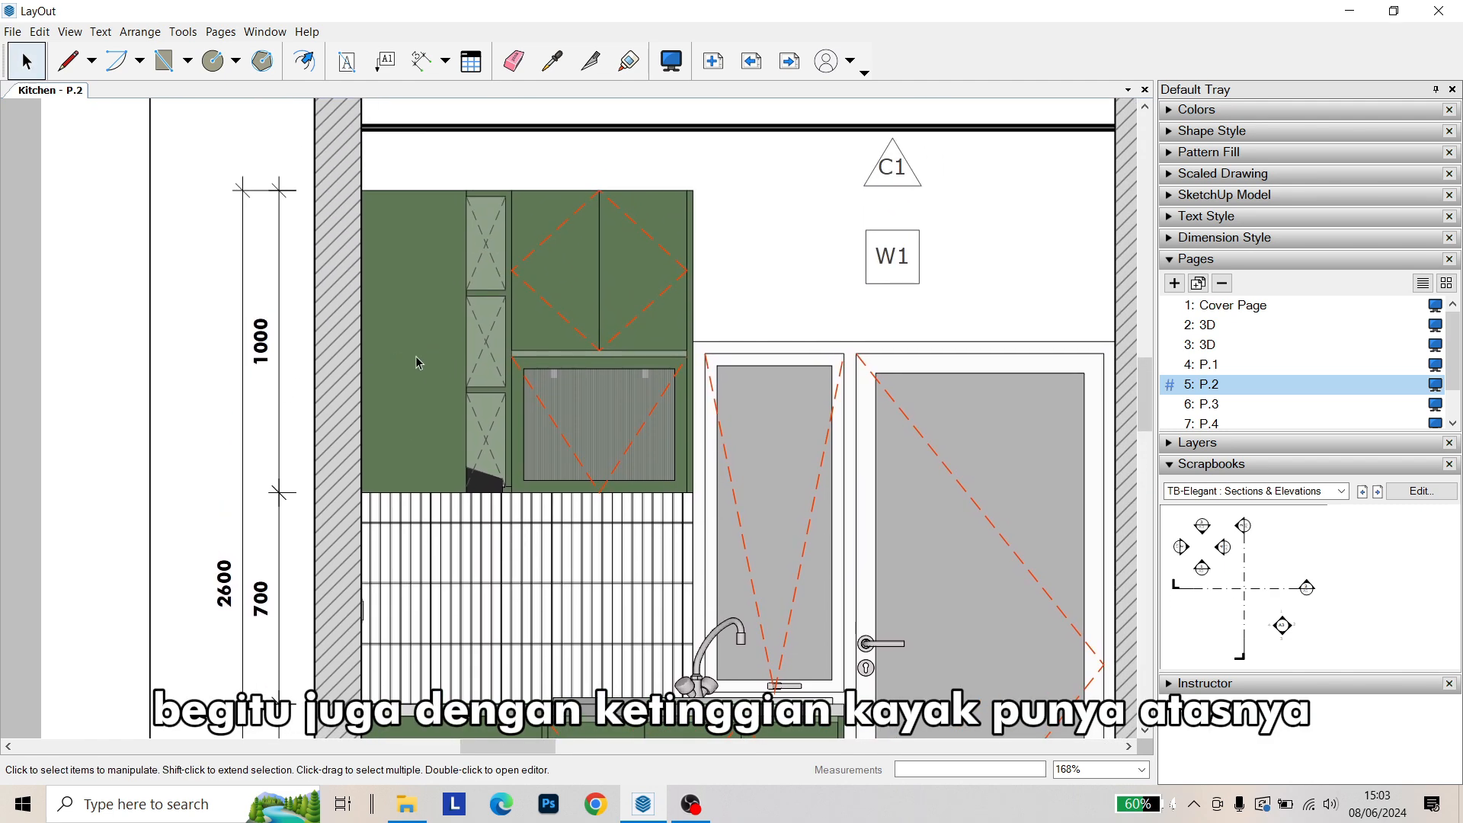
pyautogui.moveTo(418, 363)
pyautogui.mouseDown(button='middle')
pyautogui.moveTo(492, 357)
pyautogui.moveTo(555, 306)
pyautogui.mouseUp(button='middle')
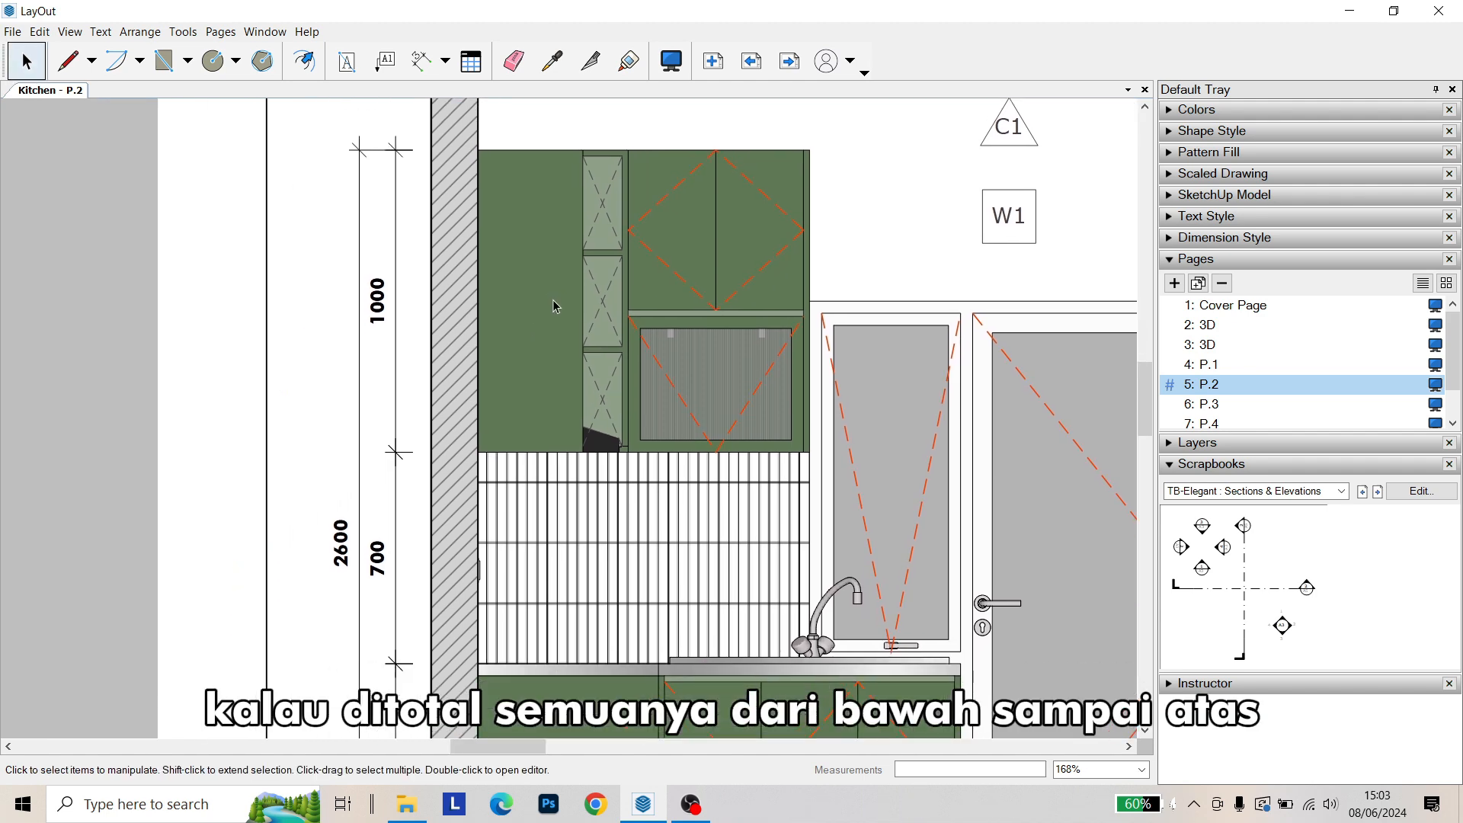
pyautogui.moveTo(553, 301); pyautogui.dragTo(576, 174, button='middle')
pyautogui.moveTo(531, 394); pyautogui.dragTo(323, 559, button='middle')
pyautogui.moveTo(471, 327); pyautogui.dragTo(418, 504, button='middle')
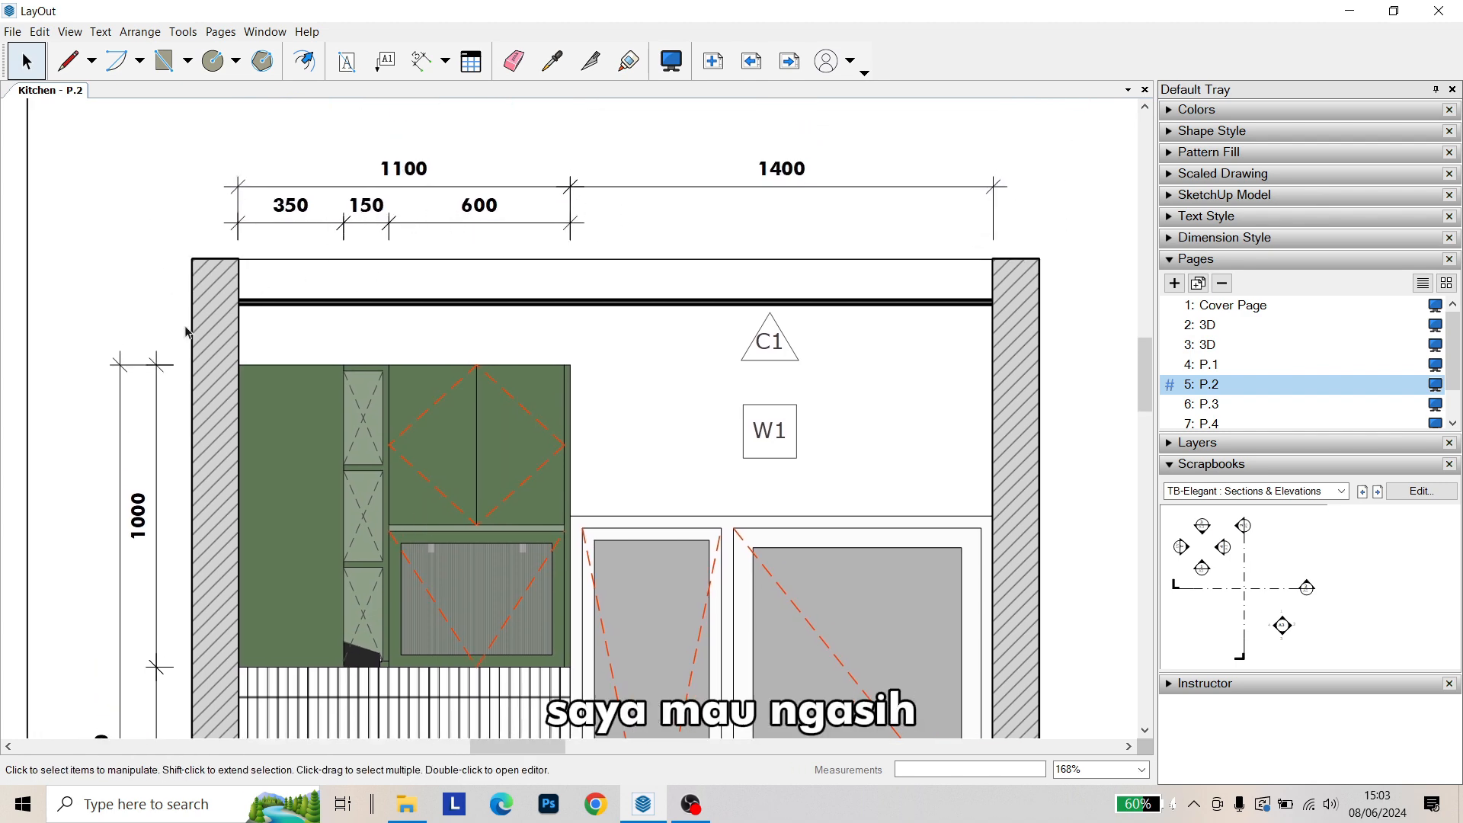
pyautogui.moveTo(526, 349); pyautogui.dragTo(420, 328, button='middle')
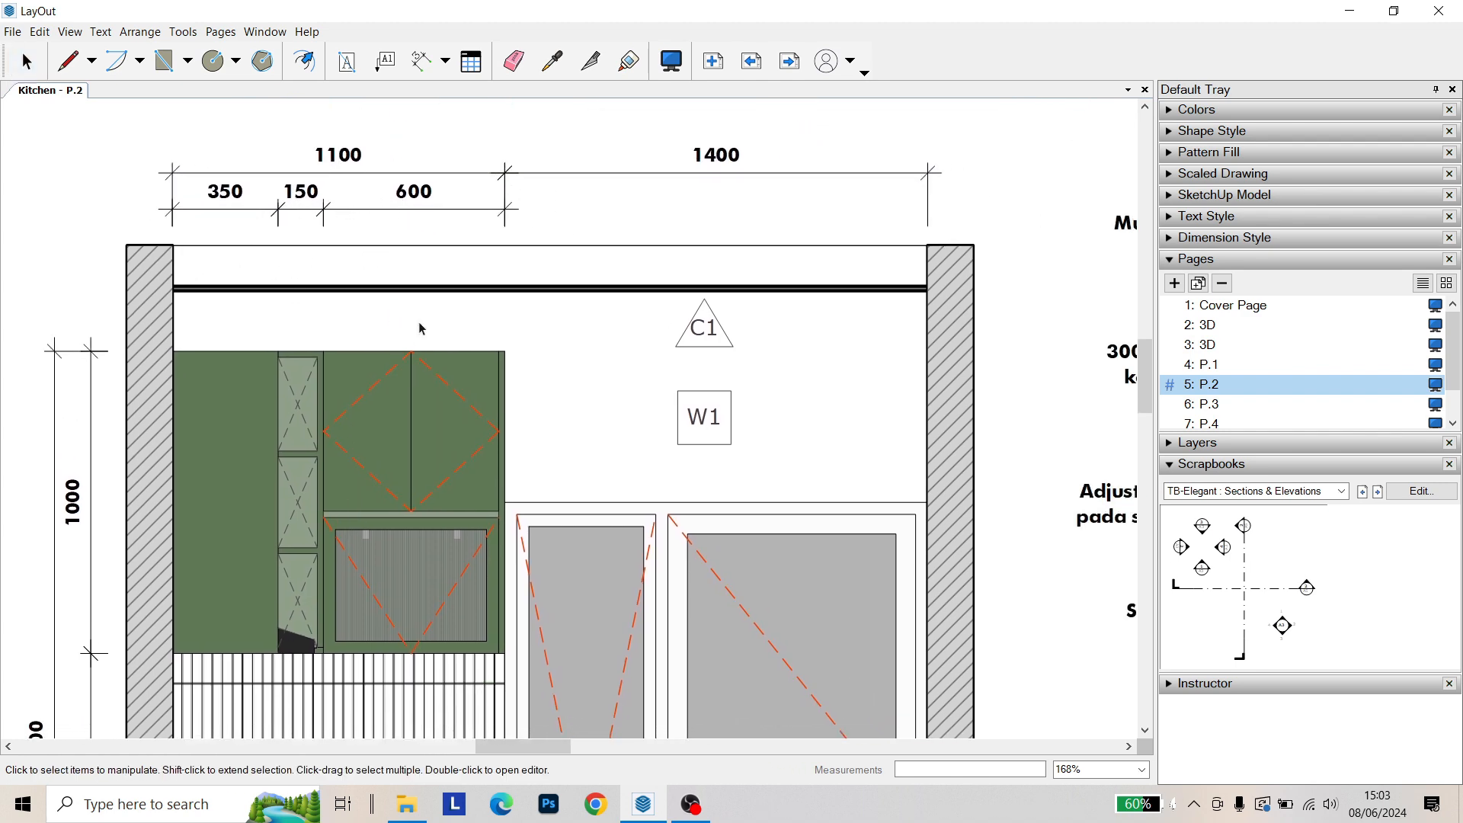
# Examine the dashed opening-direction symbols on the front elevation's base cabinets, window, door and wall cabinets
pyautogui.moveTo(706, 402)
pyautogui.mouseDown(button='middle')
pyautogui.moveTo(559, 368)
pyautogui.moveTo(560, 335)
pyautogui.moveTo(610, 335)
pyautogui.moveTo(624, 179)
pyautogui.mouseUp(button='middle')
pyautogui.moveTo(601, 296); pyautogui.dragTo(620, 192, button='middle')
pyautogui.moveTo(532, 340); pyautogui.dragTo(574, 267, button='middle')
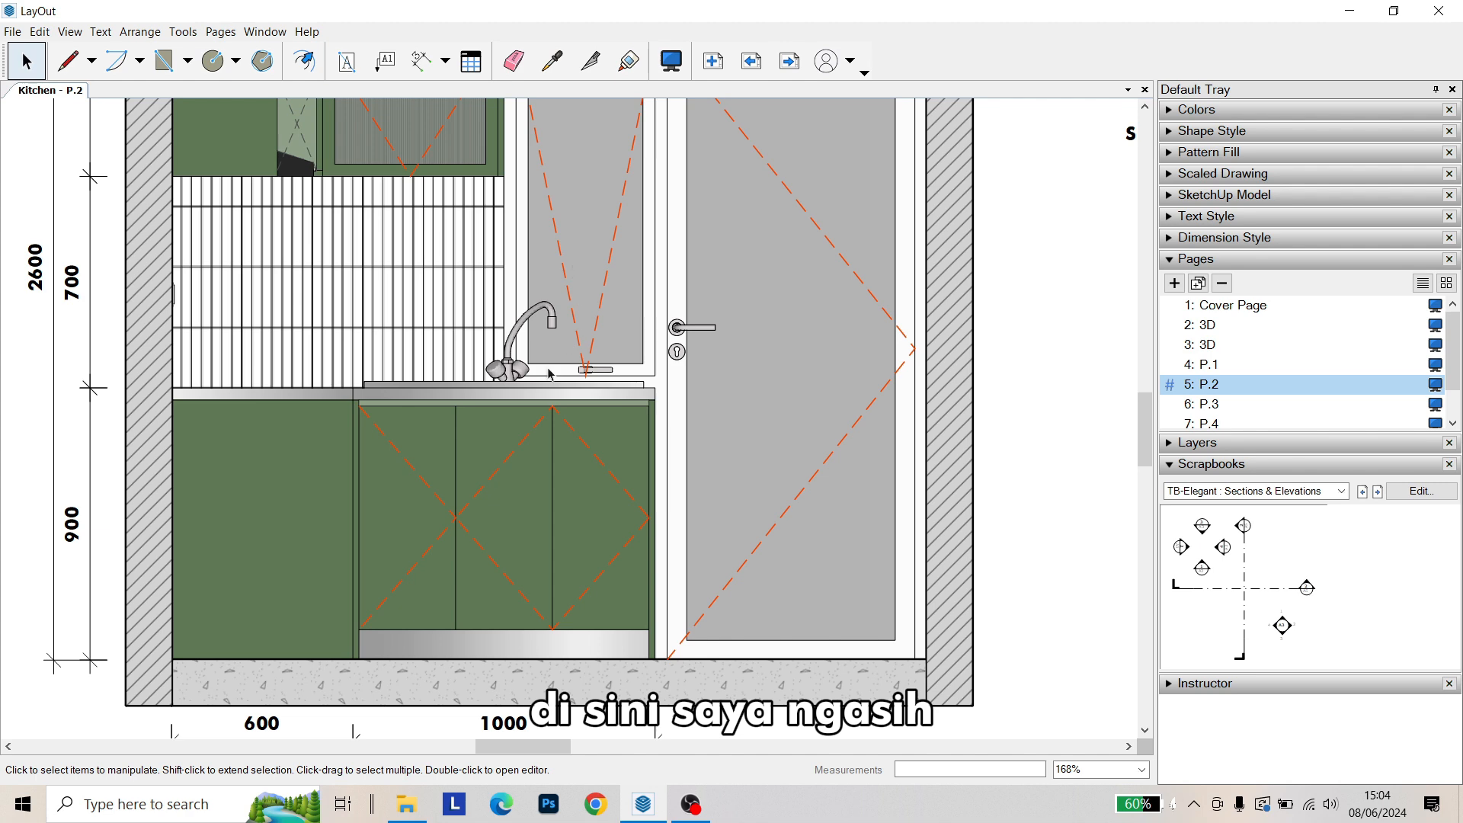
pyautogui.scroll(1, 552, 373)
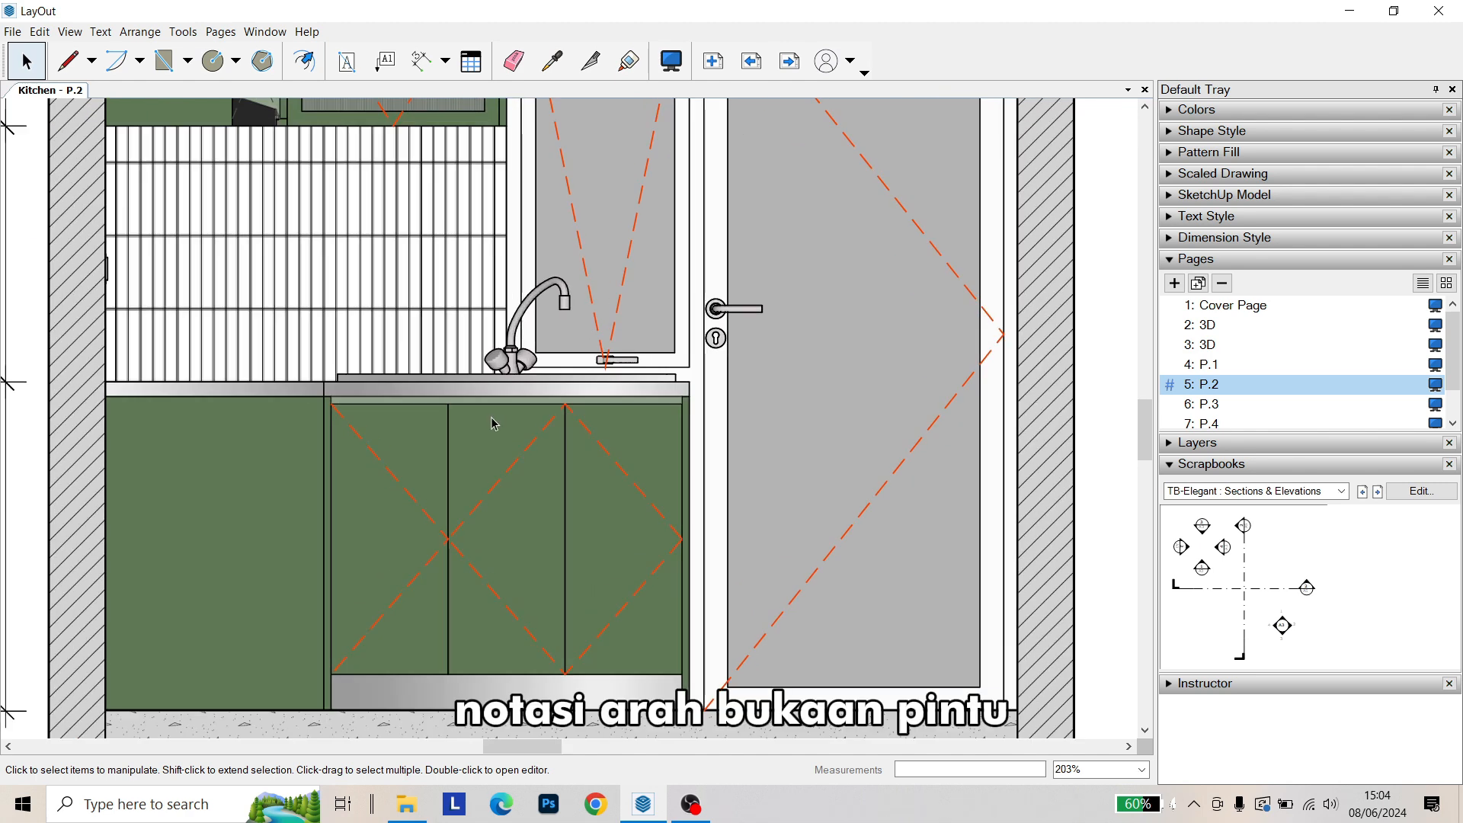
pyautogui.moveTo(675, 450); pyautogui.dragTo(790, 728, button='middle')
pyautogui.scroll(1, 416, 260)
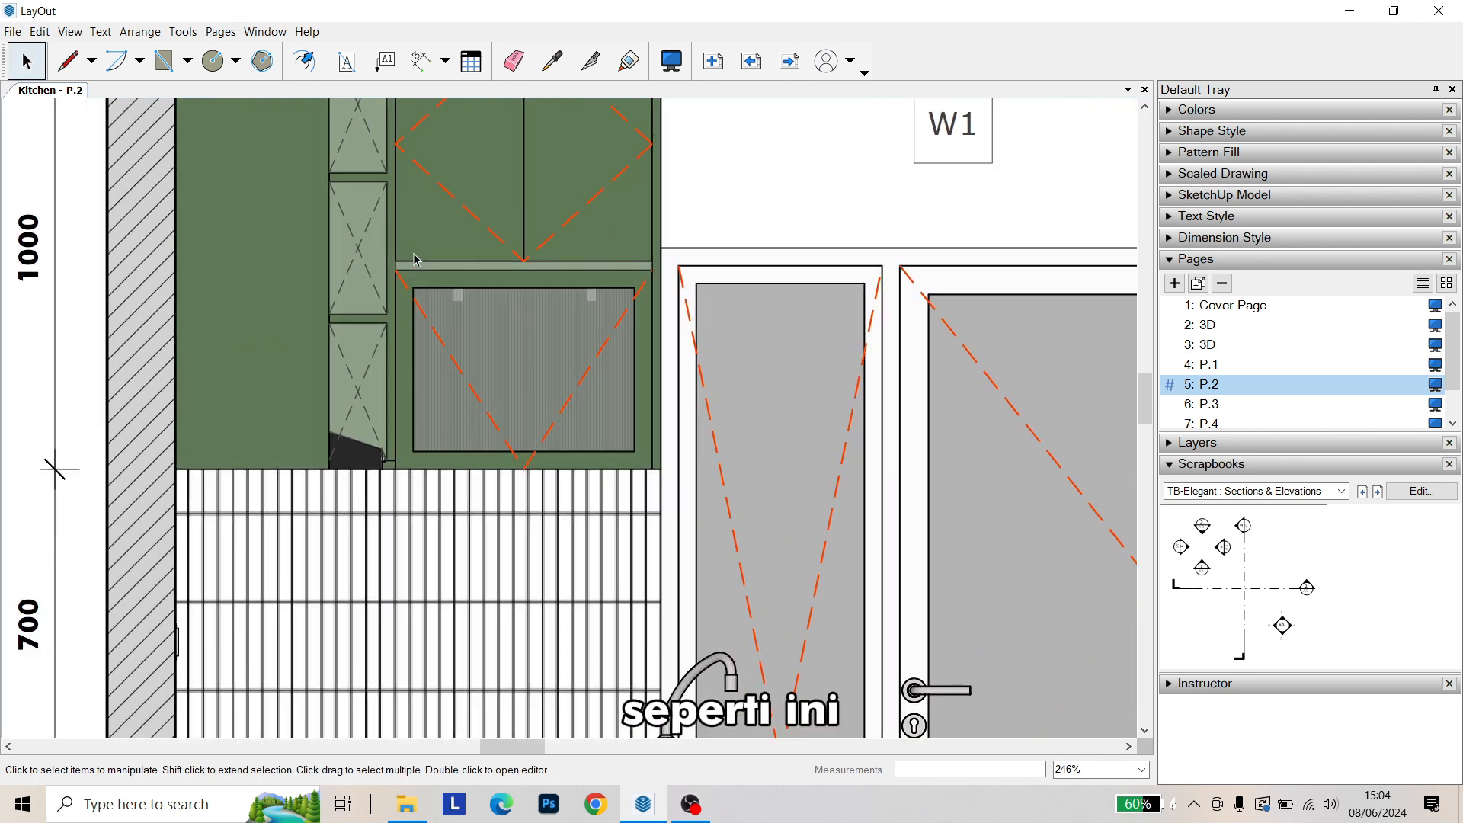
pyautogui.moveTo(416, 260); pyautogui.dragTo(408, 359, button='middle')
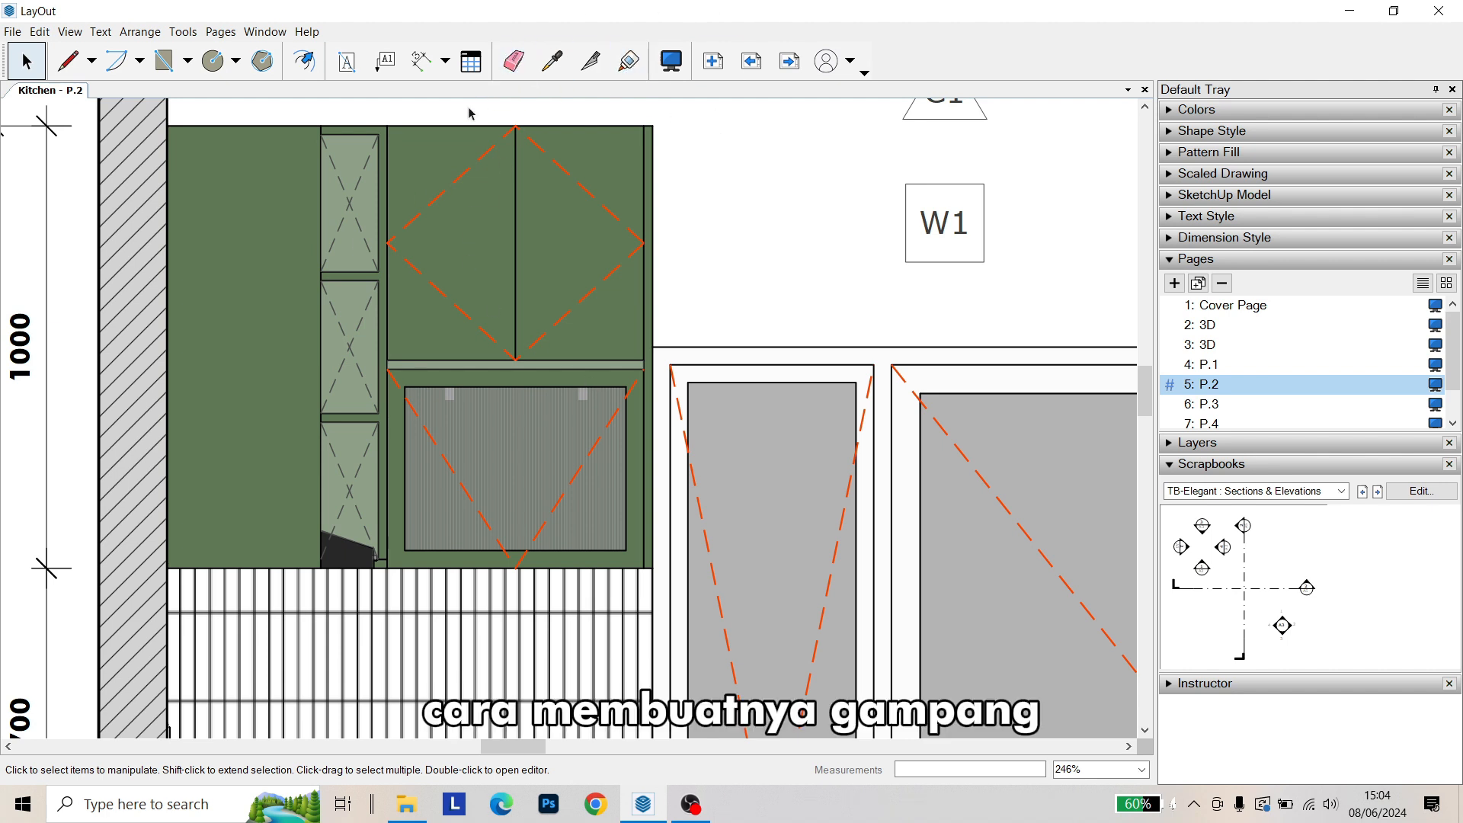
# Draw an open chevron of two lines, about 13.5 mm wide and 24 mm high, on the blank wall beside the wall cabinets
pyautogui.click(69, 61)
pyautogui.scroll(2, 587, 257)
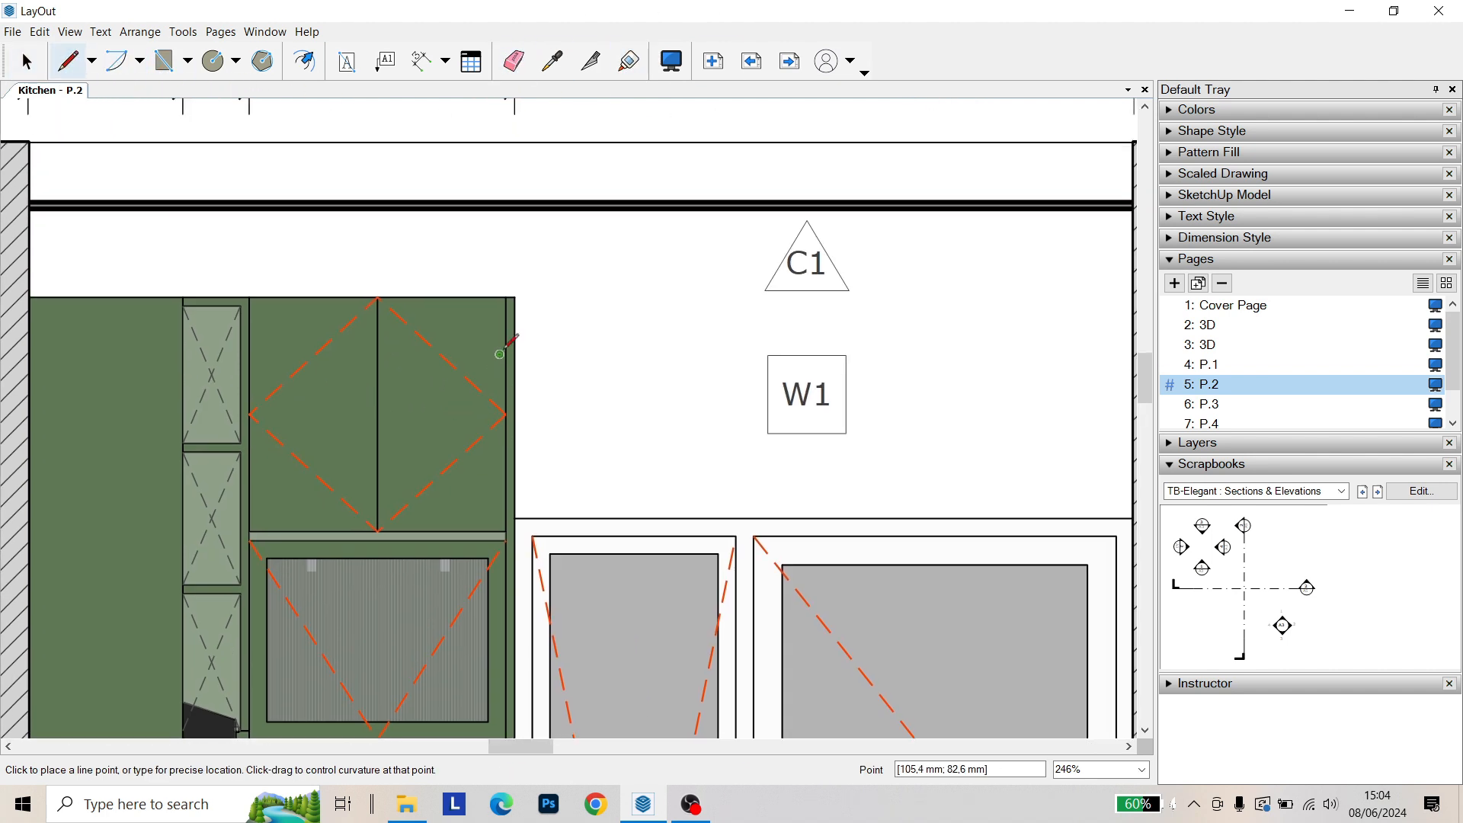
pyautogui.click(582, 261)
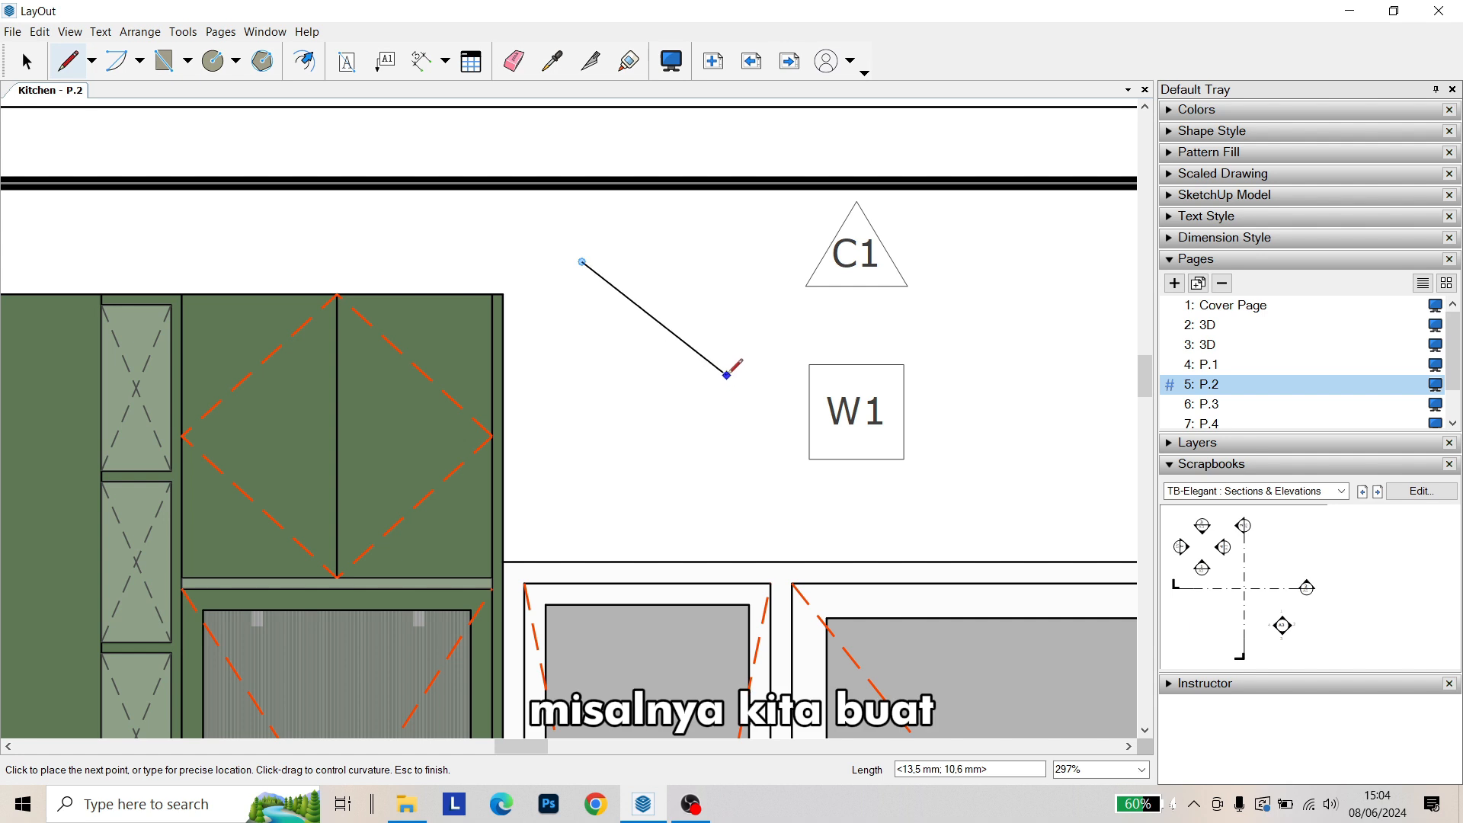
pyautogui.click(726, 374)
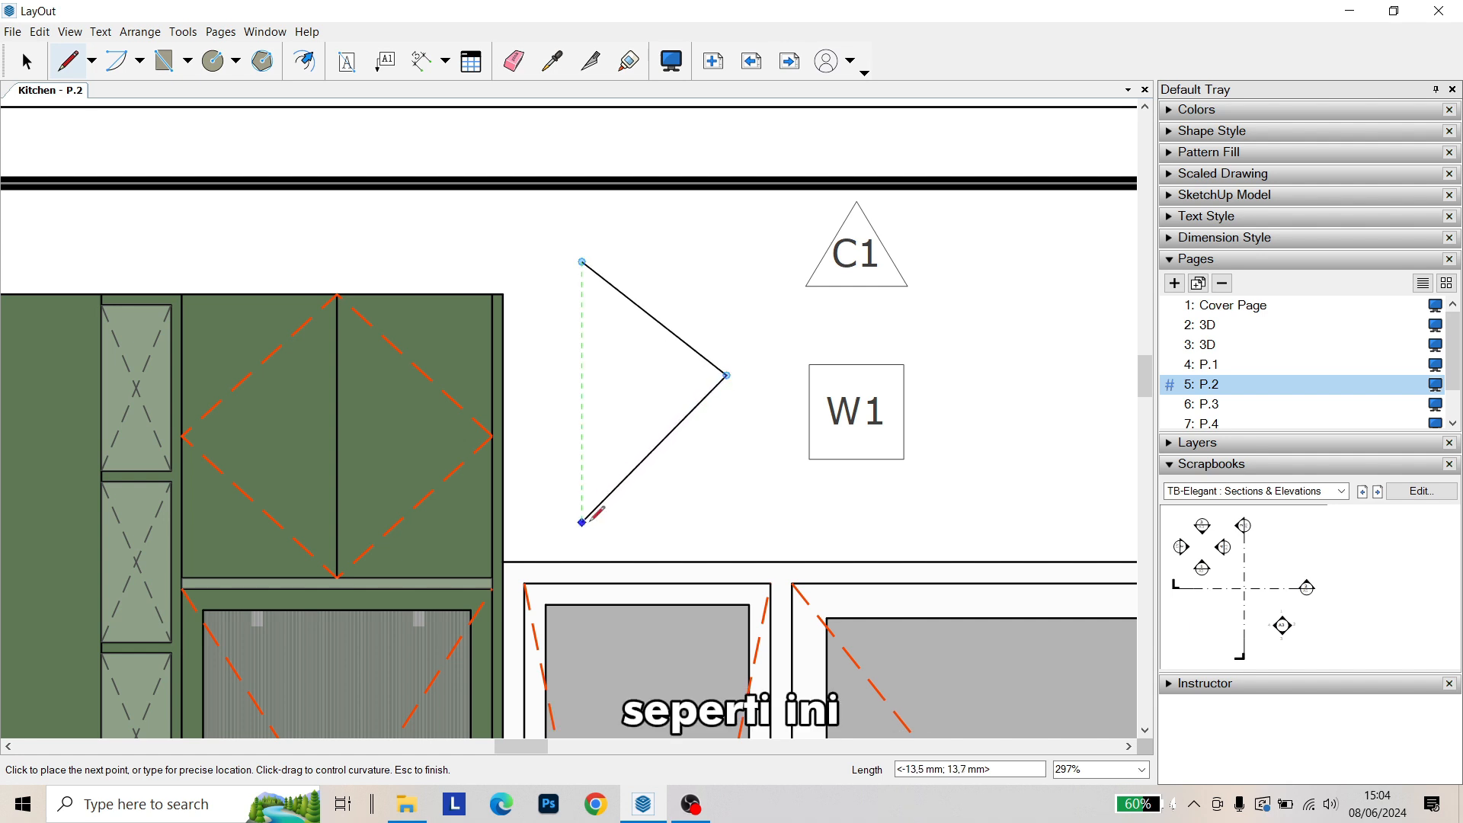
pyautogui.click(582, 522)
pyautogui.click(29, 76)
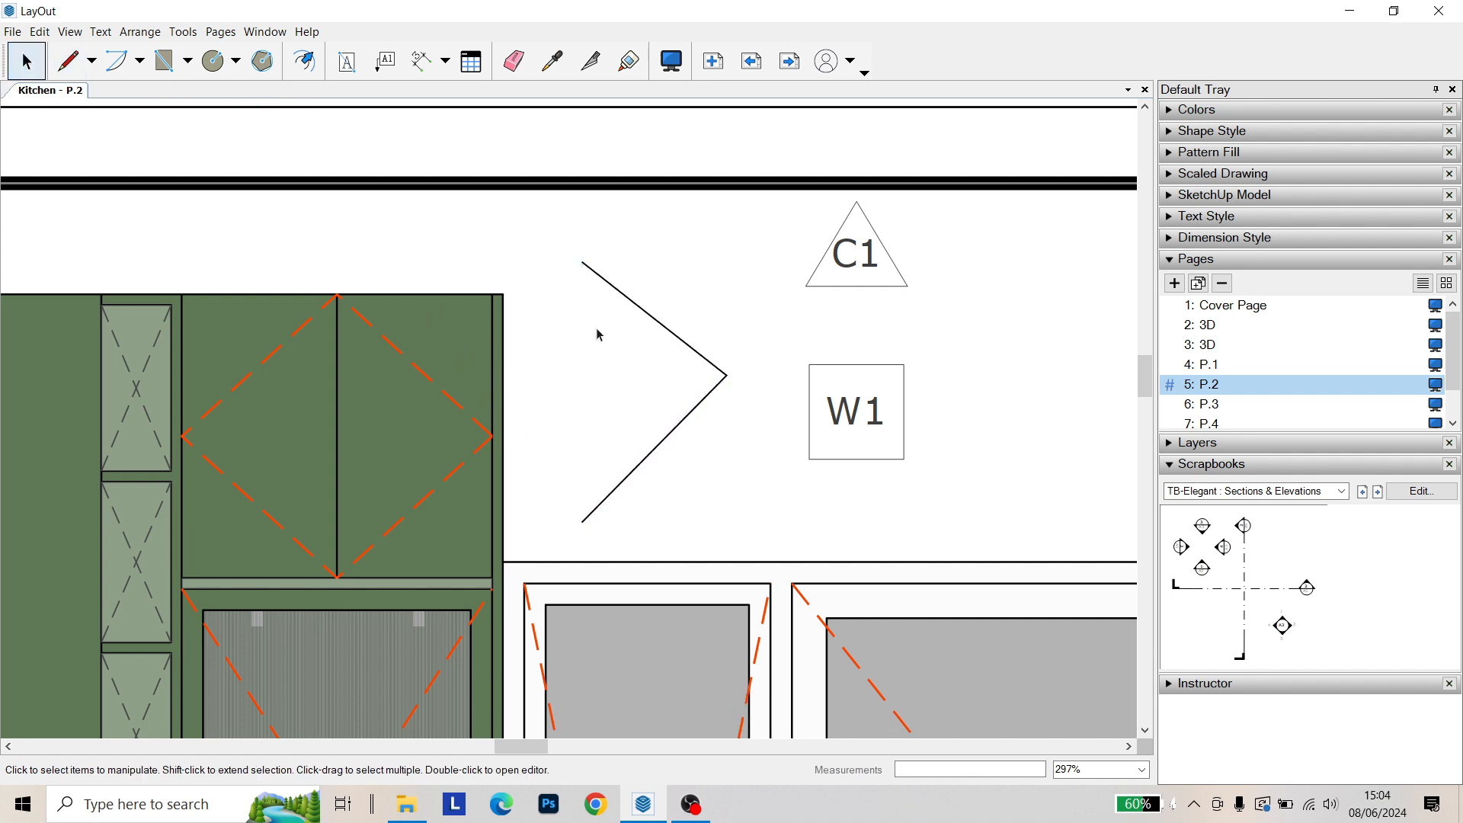
# Set the chevron's stroke color to Aqua from the named color list
pyautogui.click(613, 289)
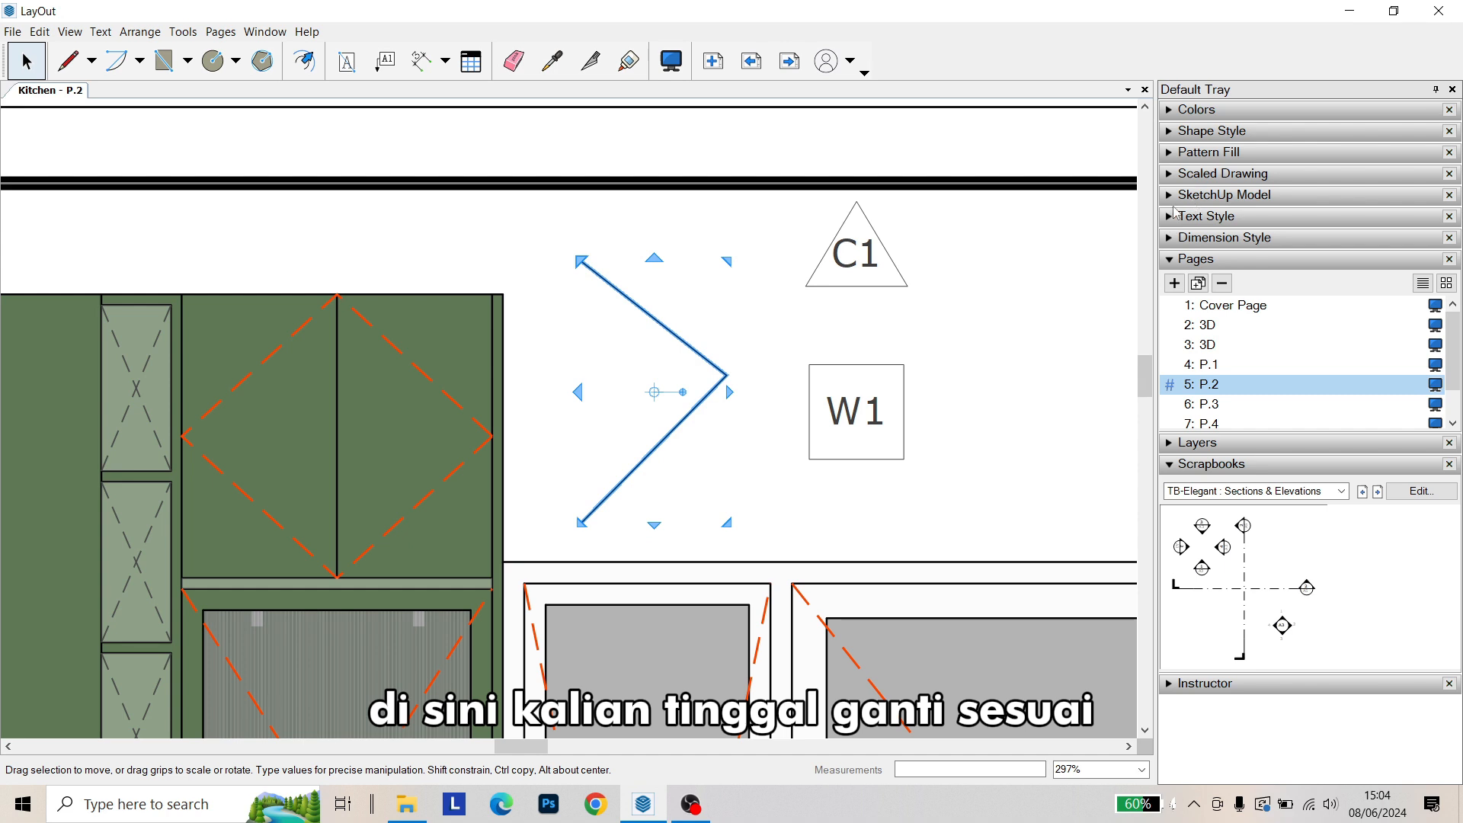
pyautogui.click(1200, 133)
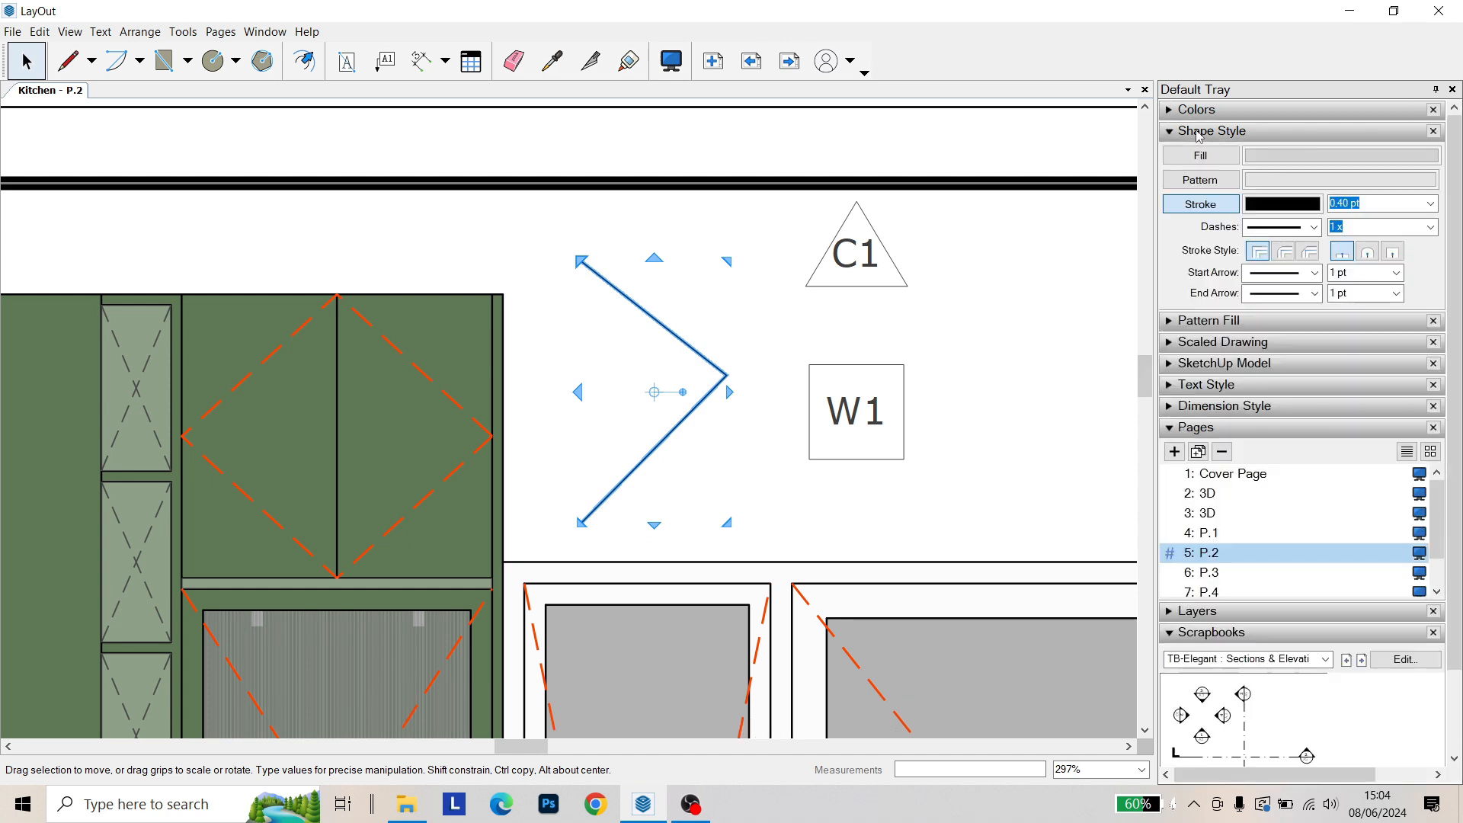
pyautogui.click(1304, 206)
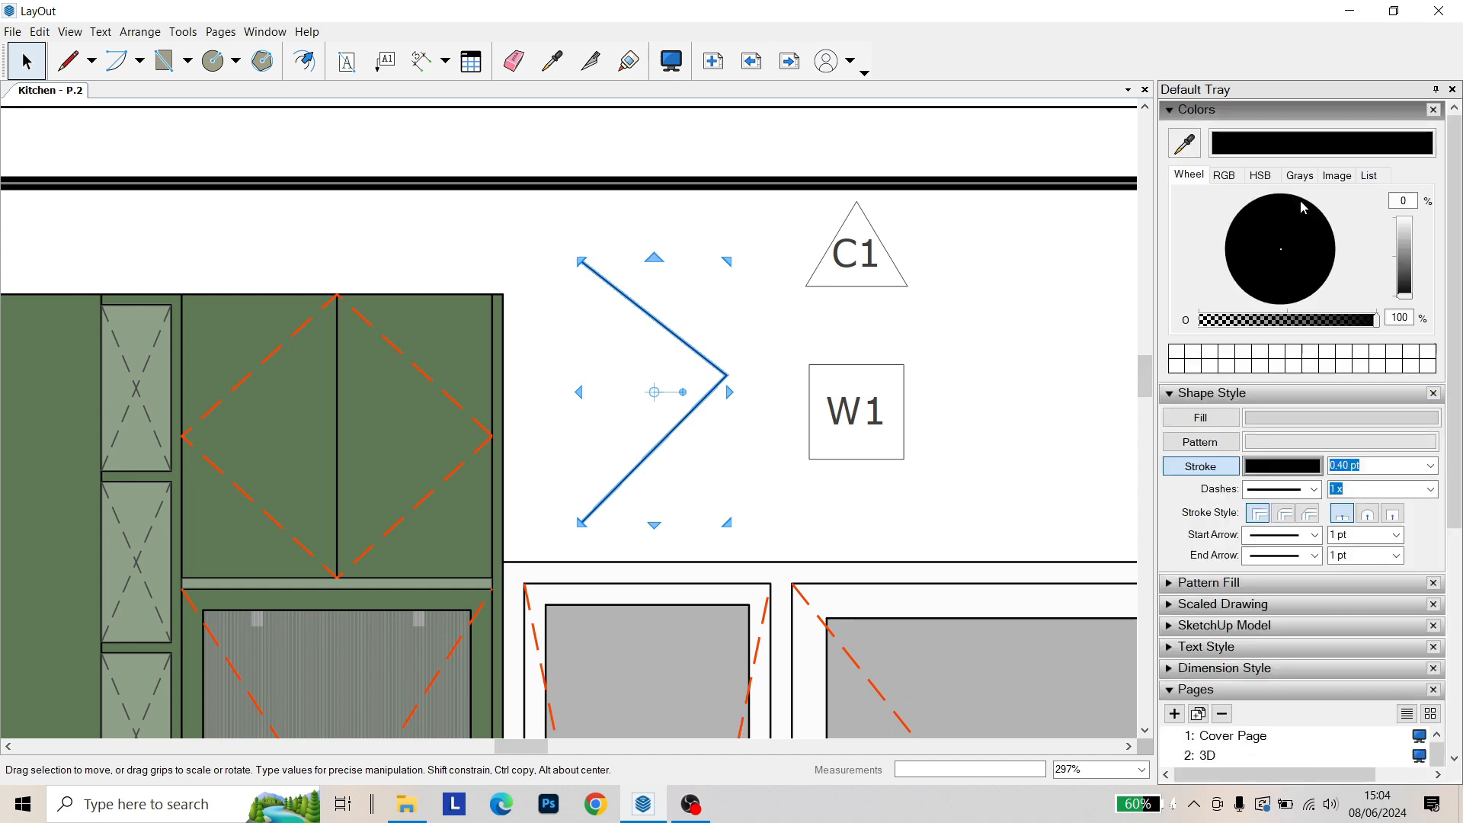
pyautogui.click(1365, 177)
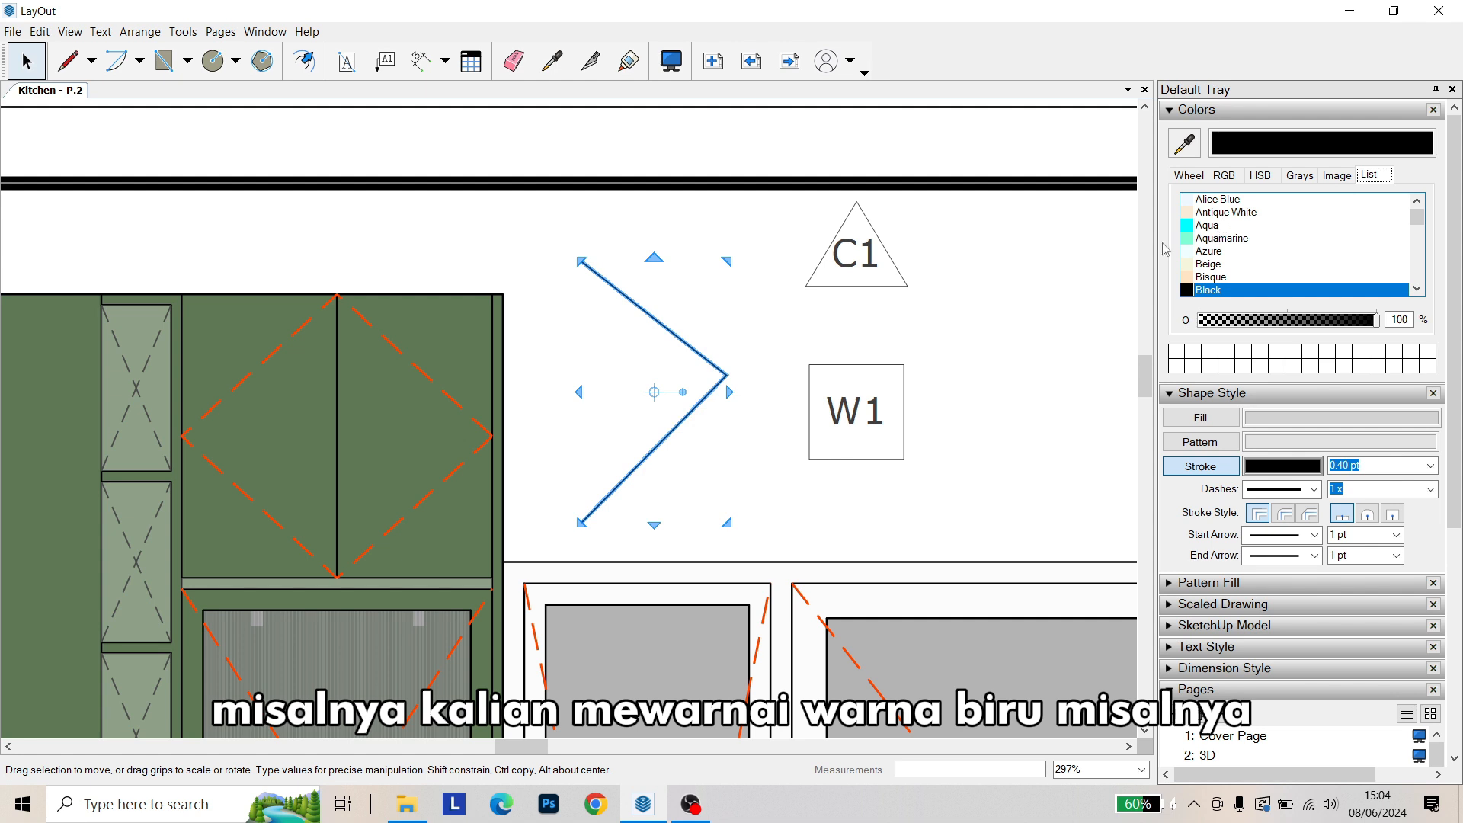
pyautogui.click(1202, 227)
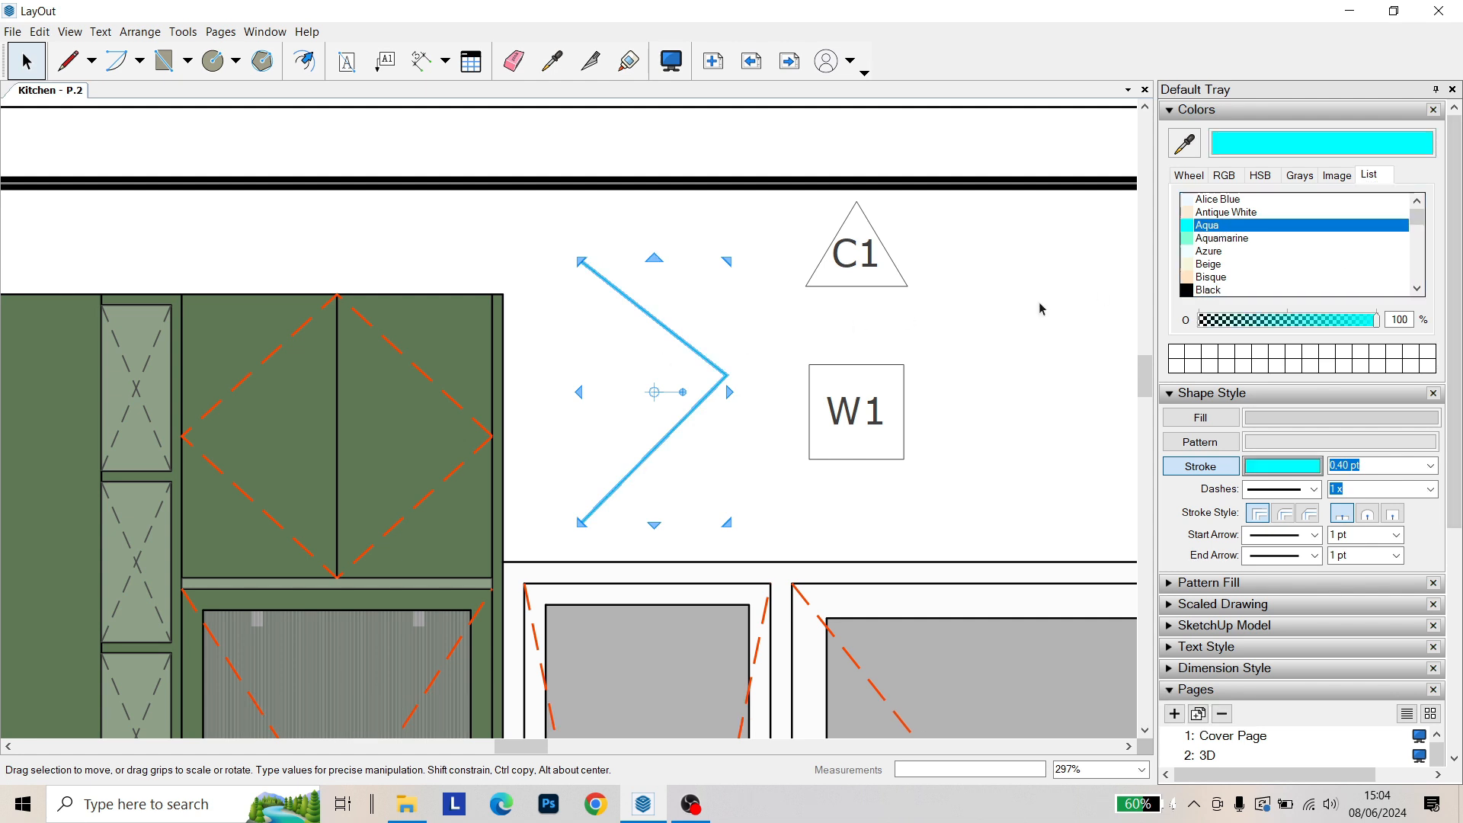
pyautogui.click(818, 408)
pyautogui.scroll(1, 703, 384)
# Give the chevron's stroke an evenly dashed line pattern
pyautogui.click(716, 391)
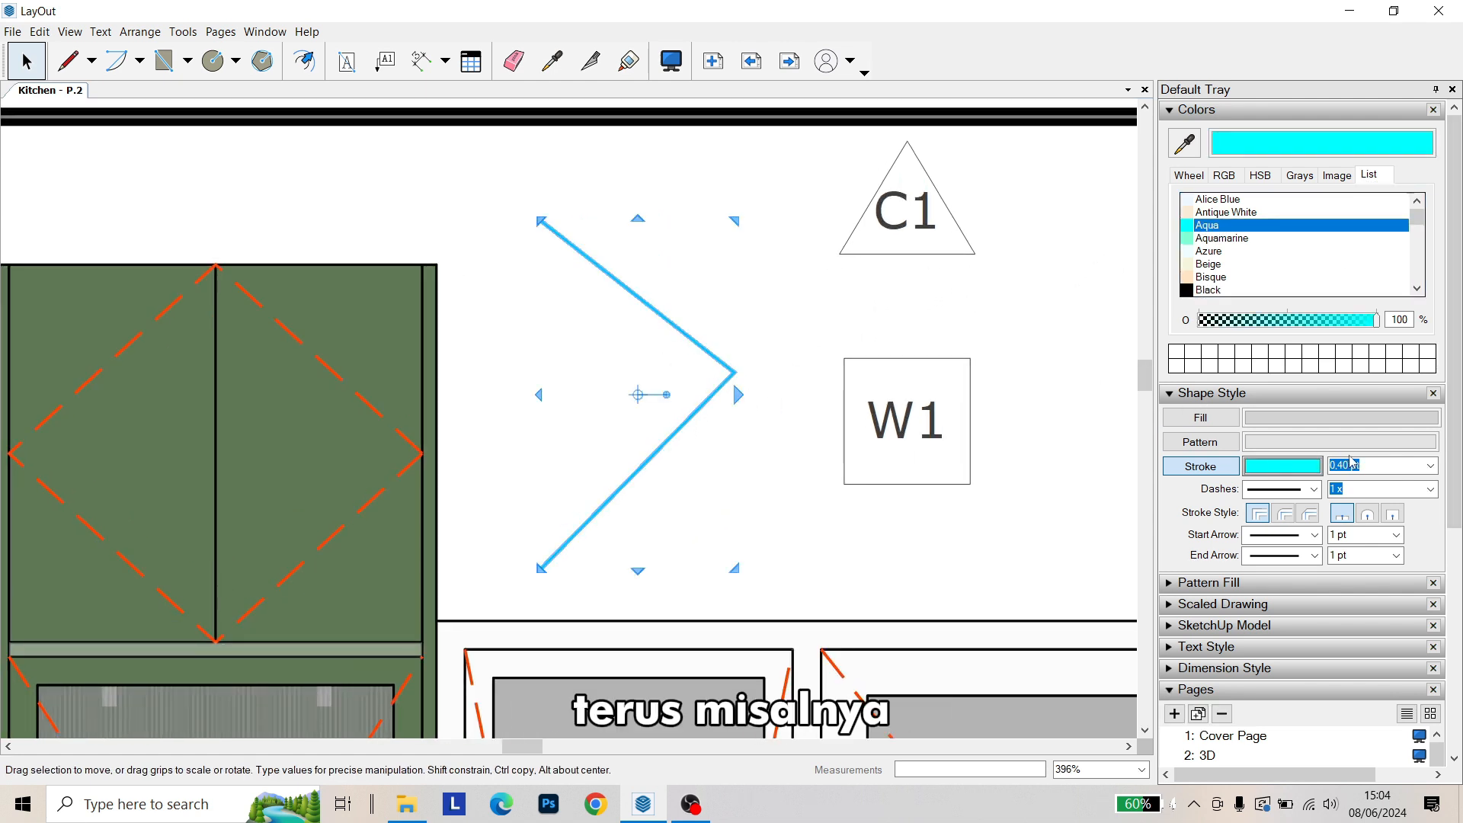
pyautogui.click(1293, 490)
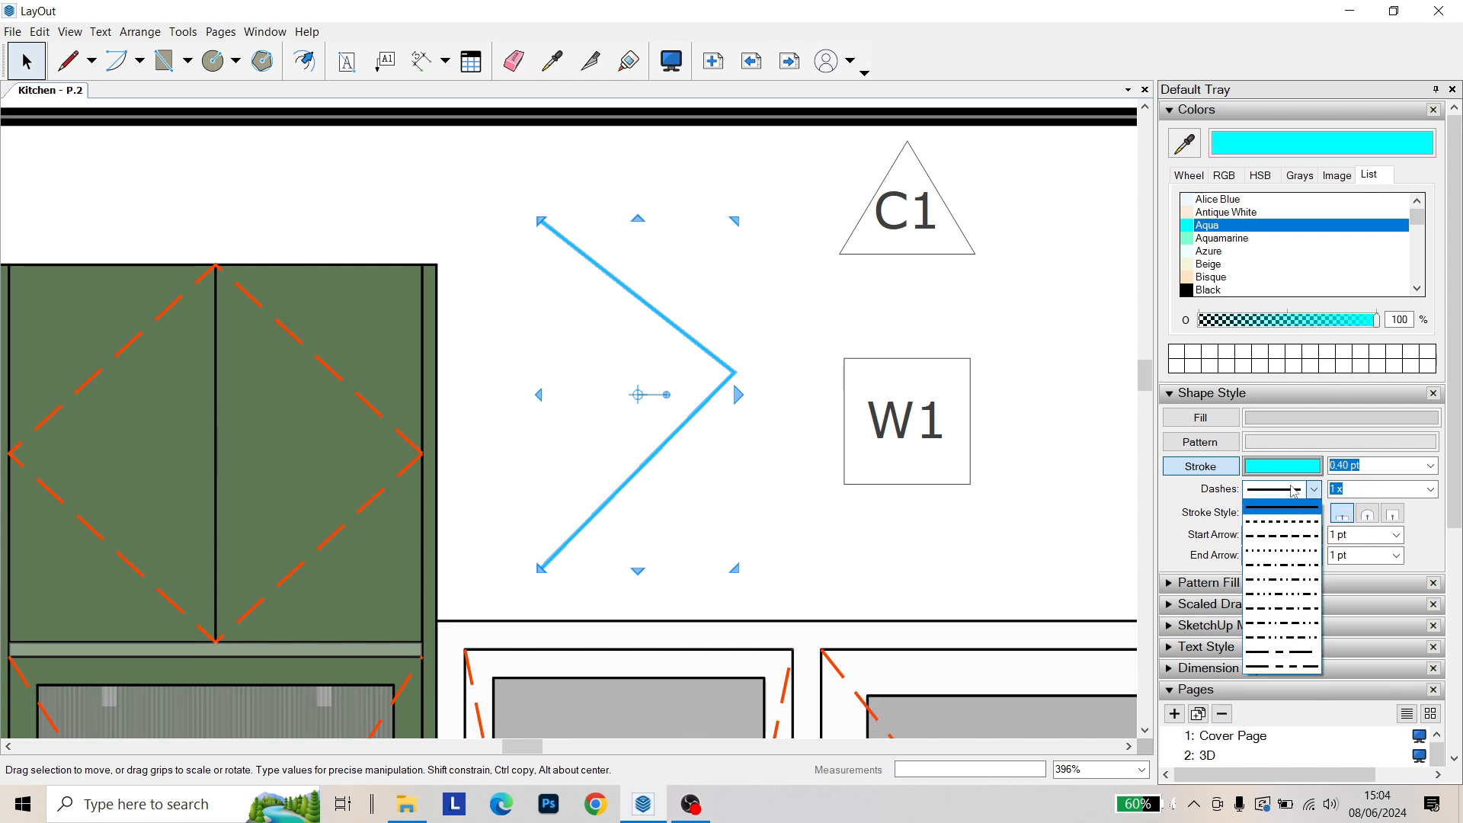
pyautogui.click(1296, 538)
pyautogui.click(694, 403)
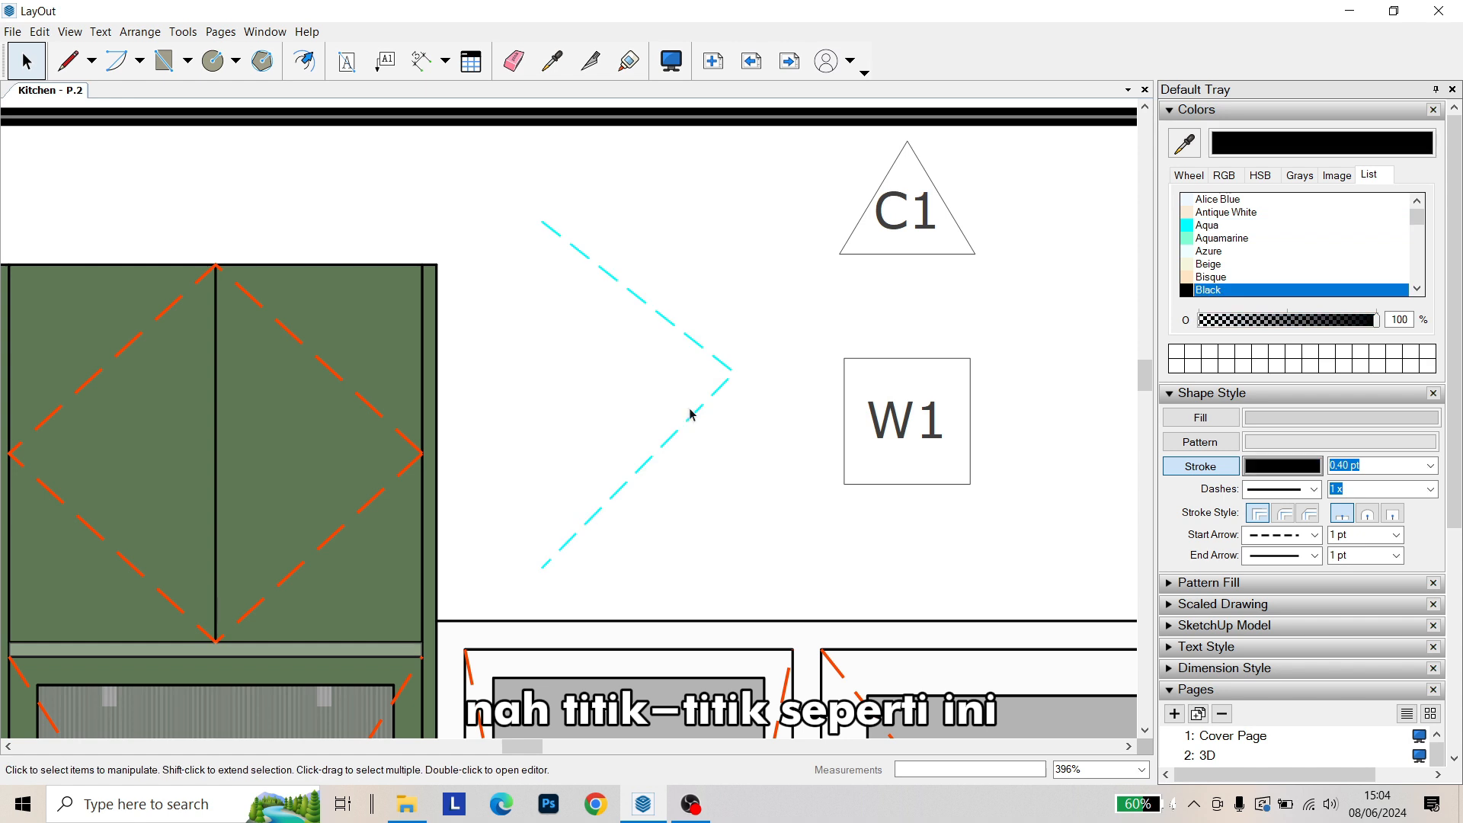
# Change the chevron's stroke pattern to a dash-dot line
pyautogui.scroll(1, 688, 409)
pyautogui.click(701, 397)
pyautogui.click(1288, 489)
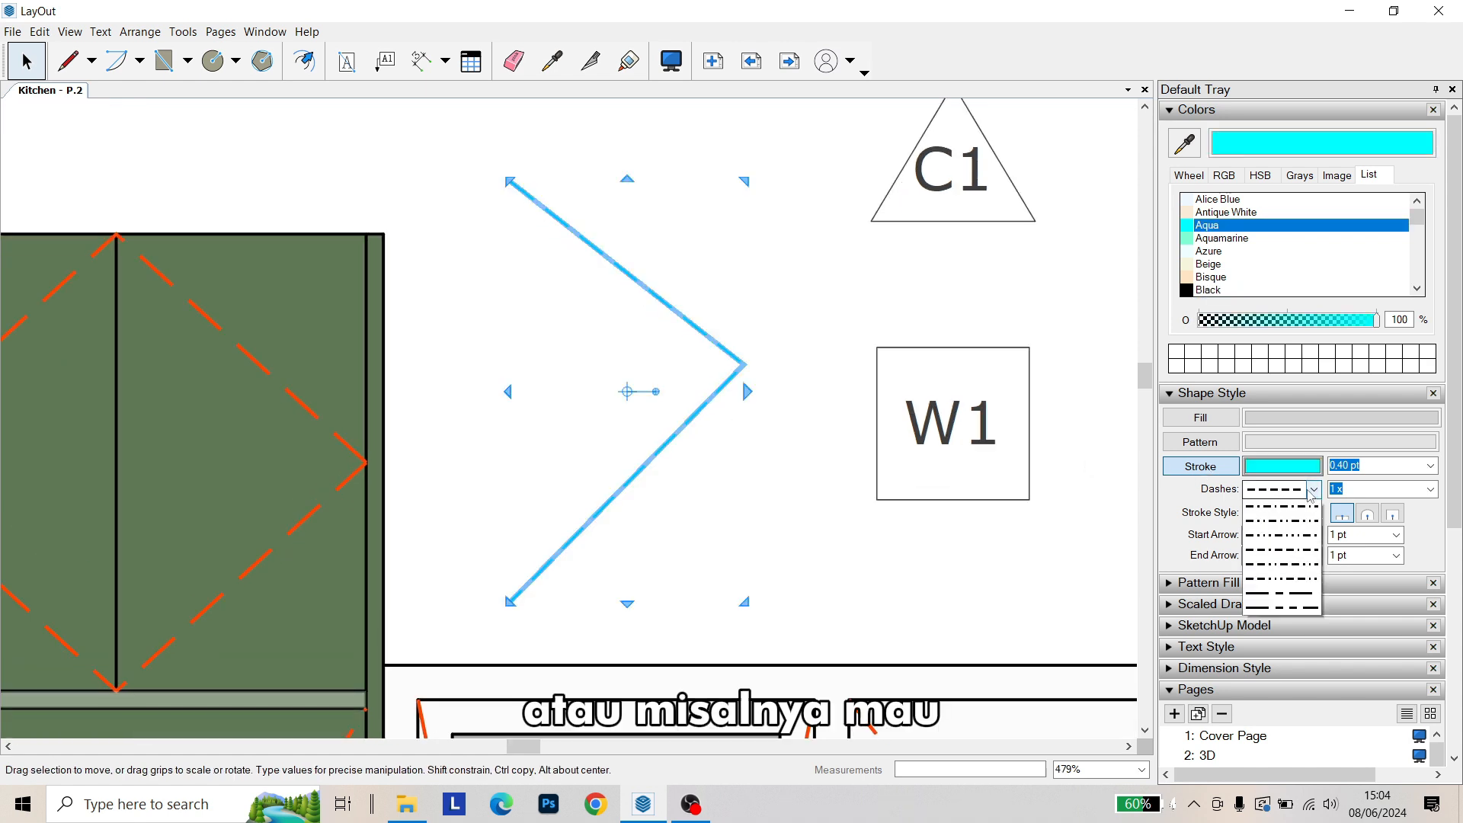
pyautogui.click(1305, 566)
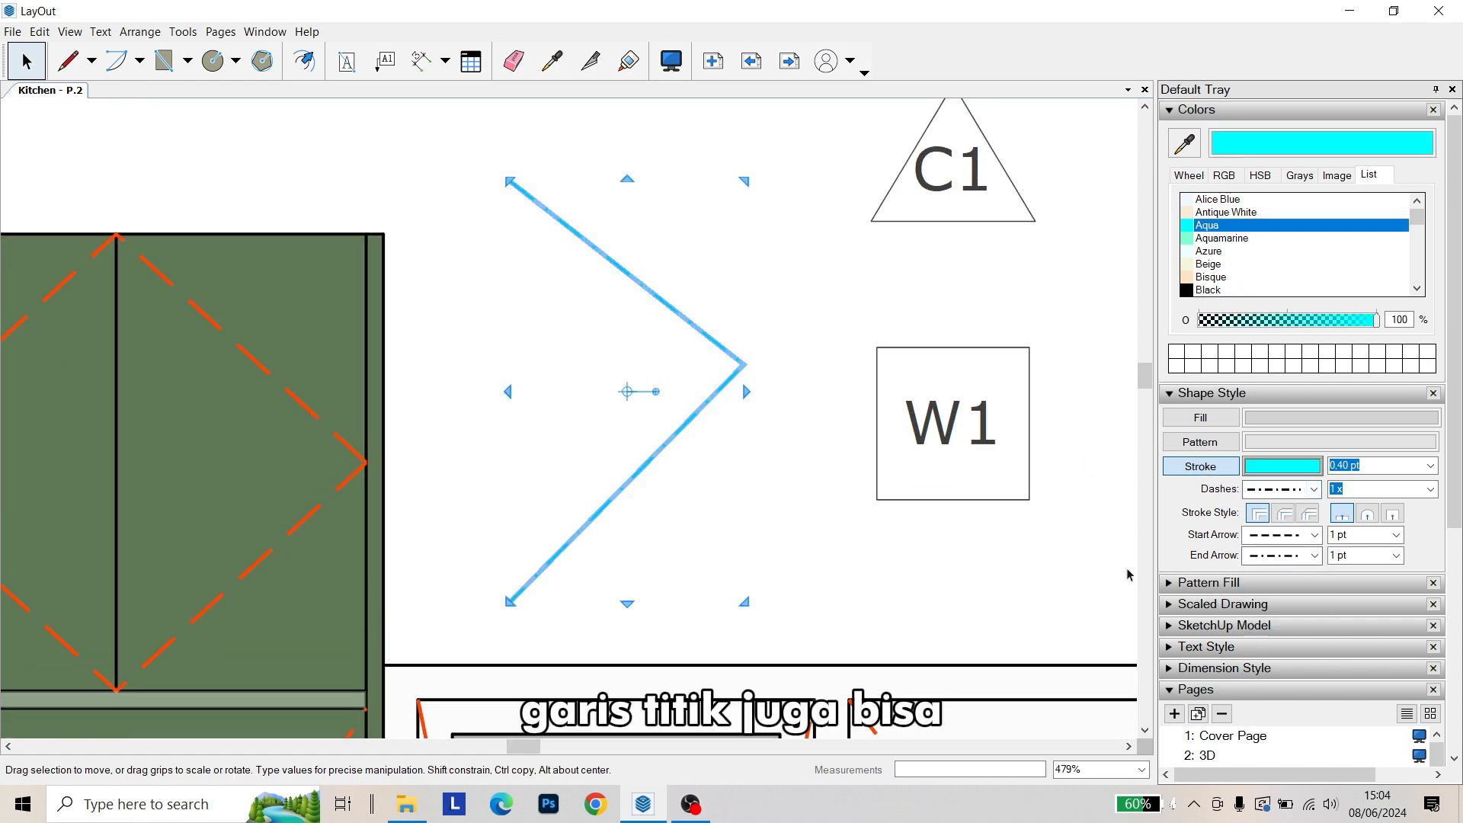
pyautogui.click(782, 526)
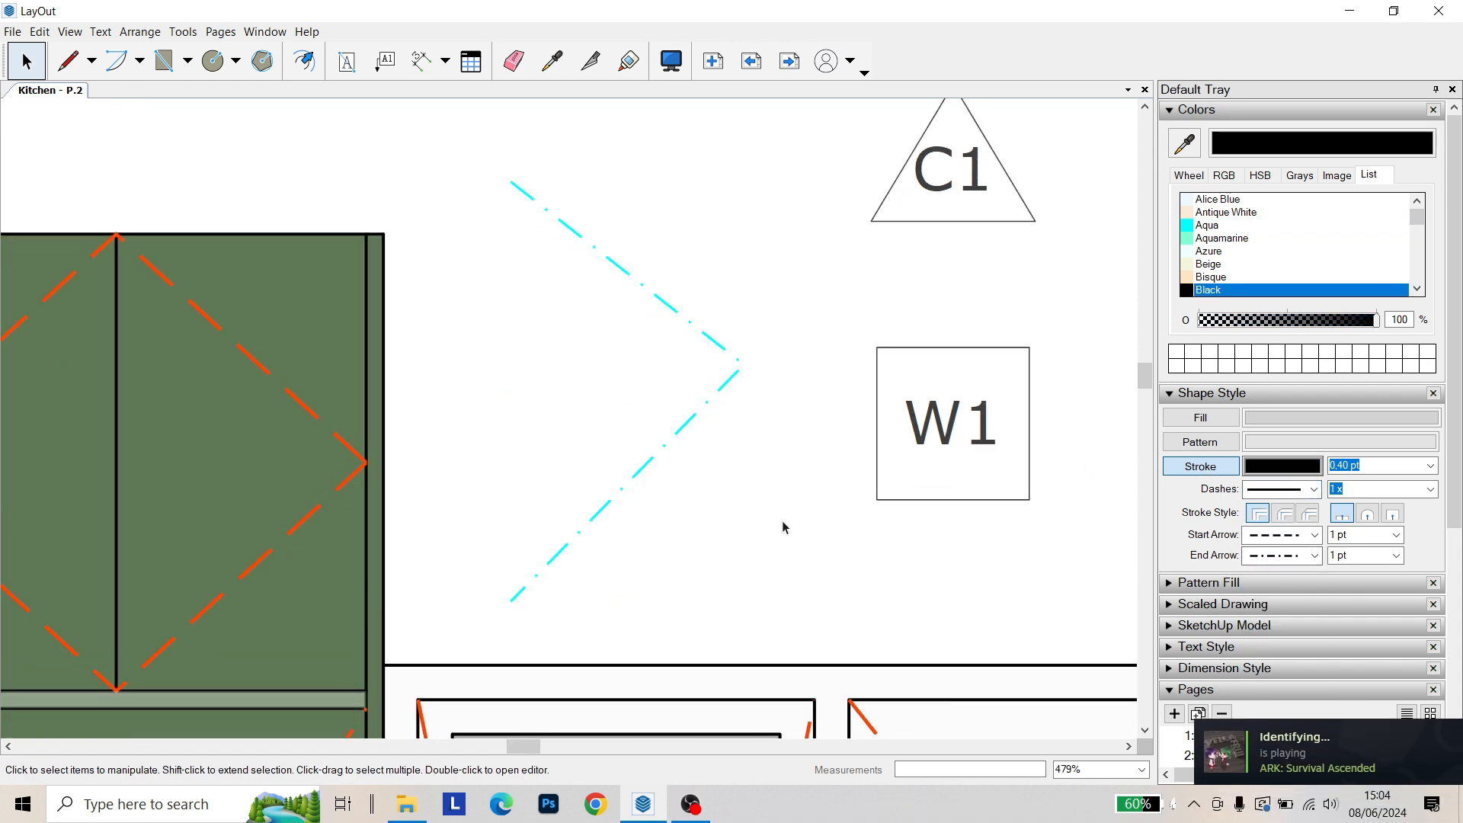
pyautogui.click(714, 395)
pyautogui.click(770, 480)
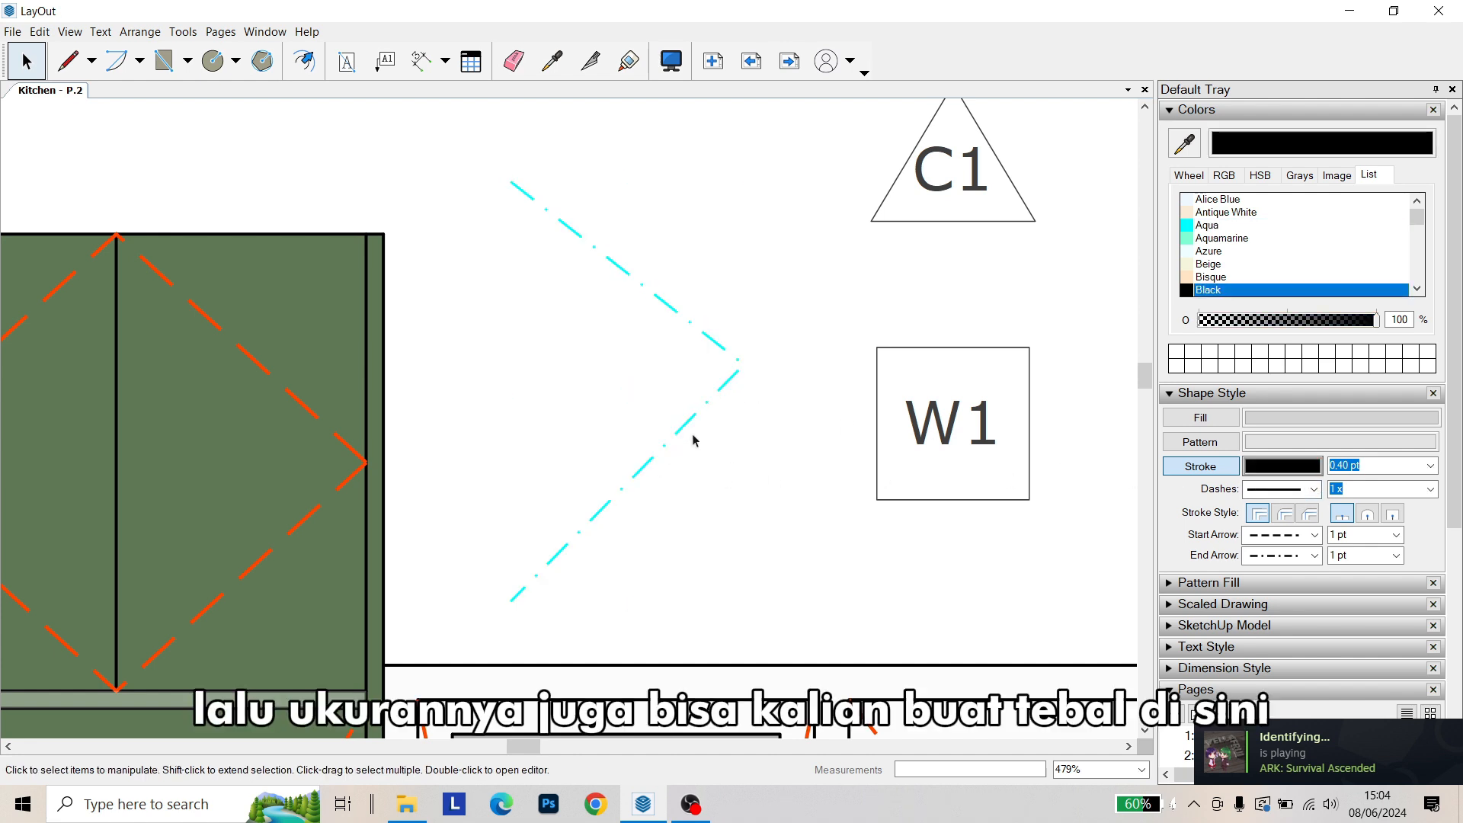
# Set the chevron's stroke thickness to 1 pt
pyautogui.click(685, 418)
pyautogui.click(1430, 465)
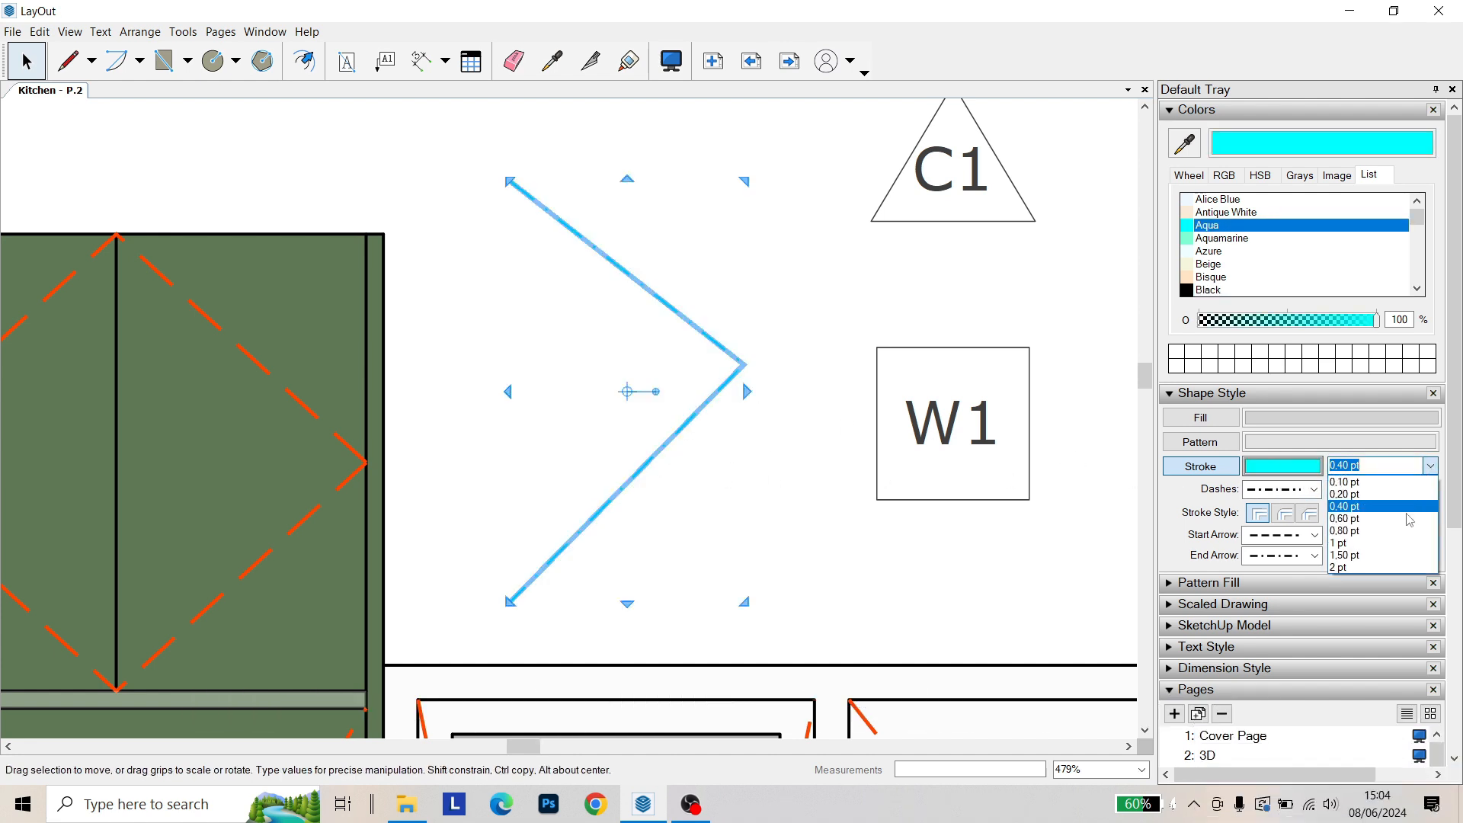
pyautogui.click(1410, 554)
pyautogui.click(733, 503)
pyautogui.moveTo(733, 503); pyautogui.dragTo(776, 487, button='middle')
# Delete the chevron beside the wall cabinets
pyautogui.click(756, 375)
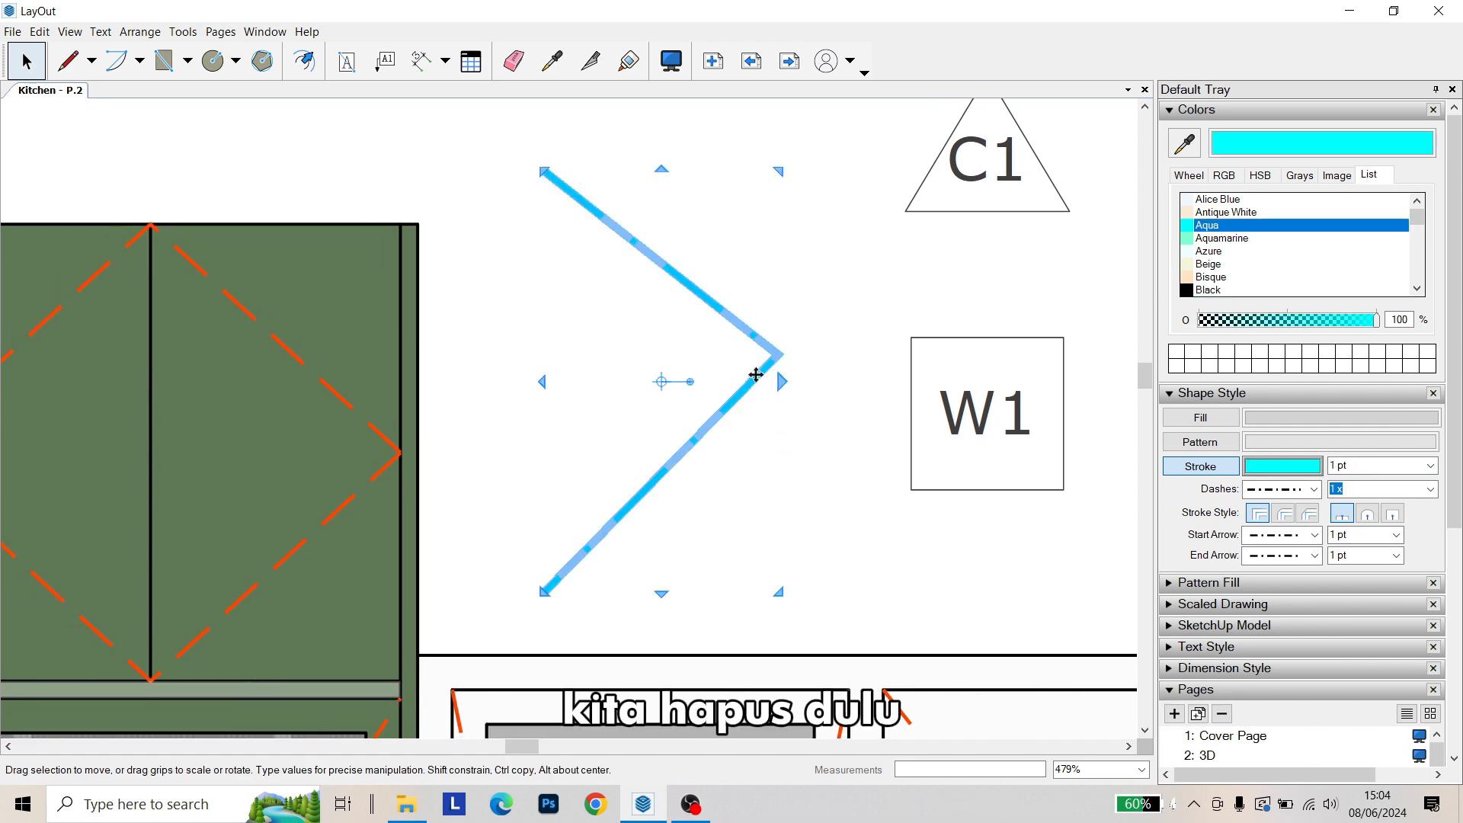
pyautogui.press('Delete')
pyautogui.scroll(-5, 838, 472)
pyautogui.moveTo(834, 503); pyautogui.dragTo(841, 419, button='middle')
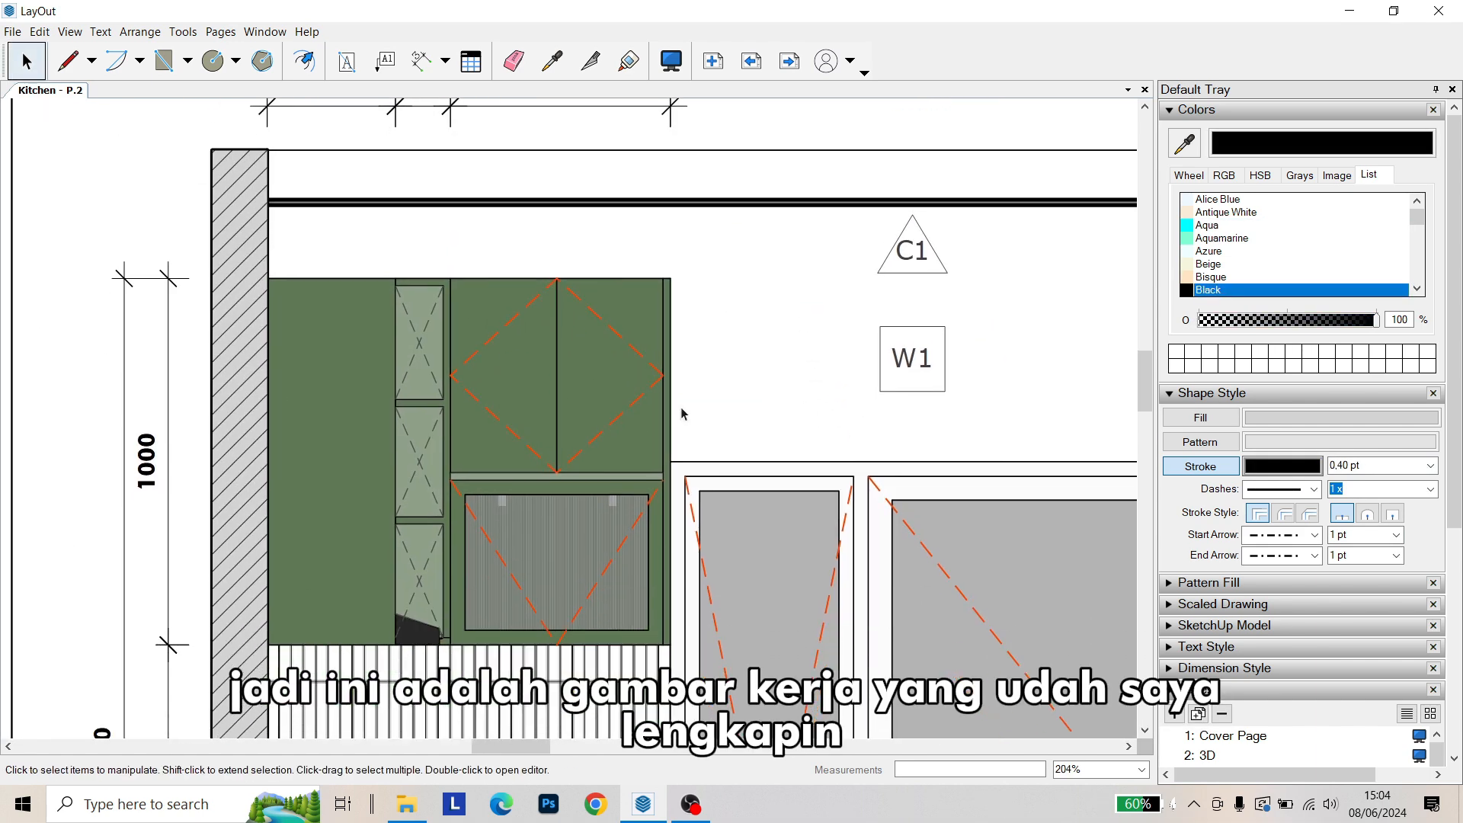
# Examine the dashed crosses marking the narrow open compartments of the wall cabinet, and the C1 and W1 tags beside it
pyautogui.scroll(2, 540, 425)
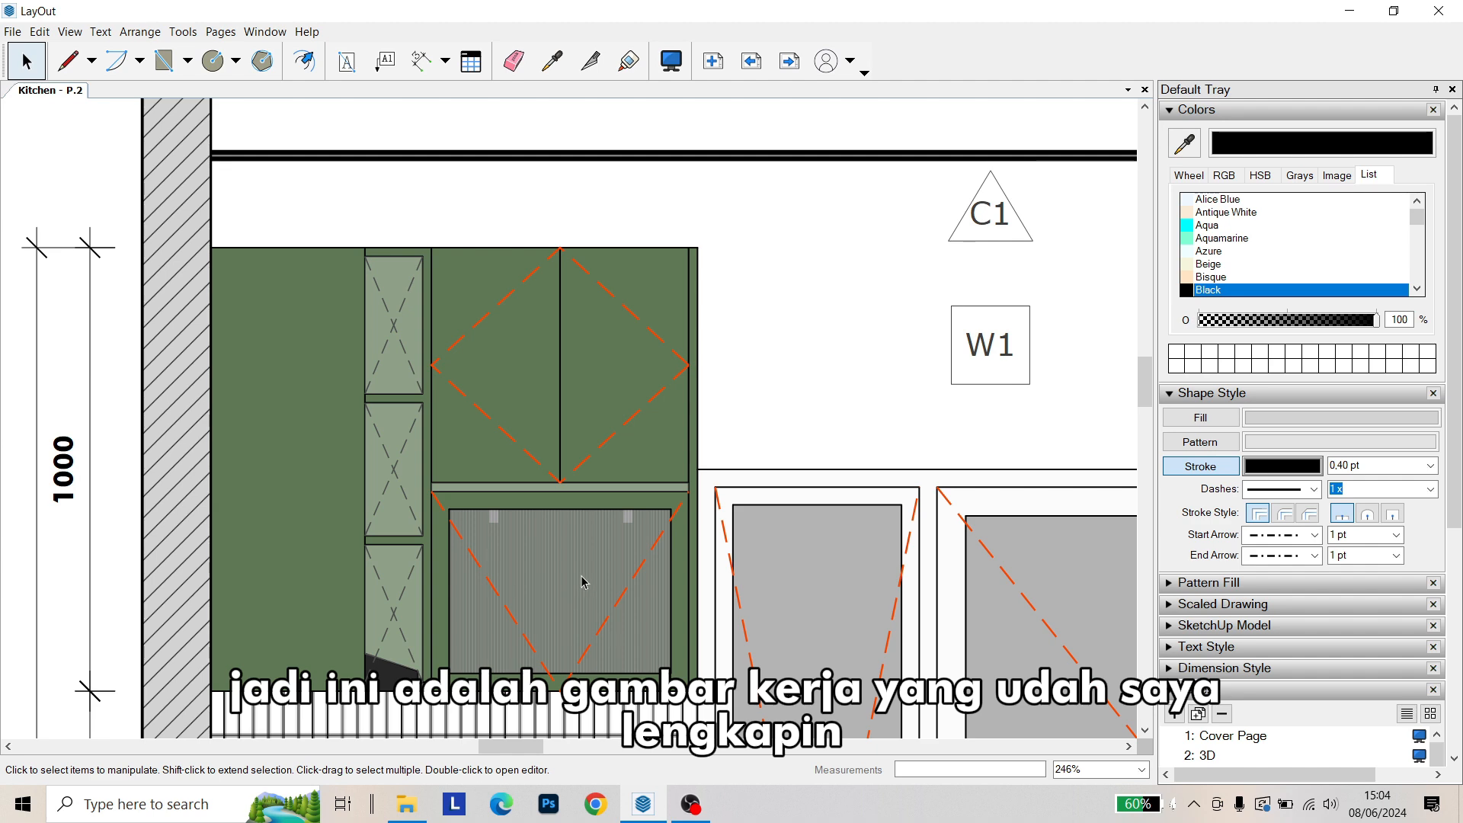
pyautogui.moveTo(598, 564); pyautogui.dragTo(607, 516, button='middle')
pyautogui.scroll(4, 457, 331)
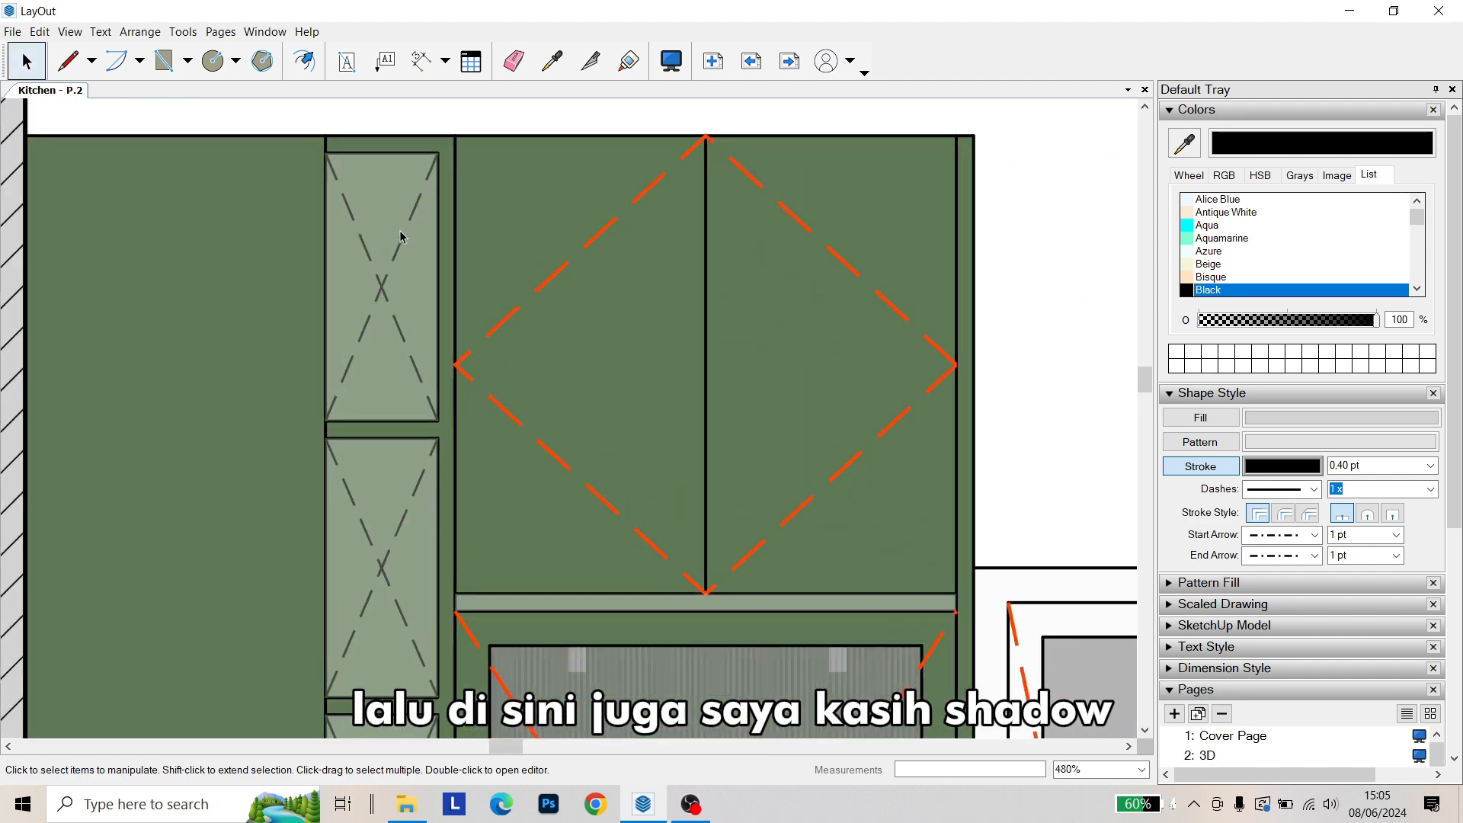
pyautogui.scroll(3, 359, 175)
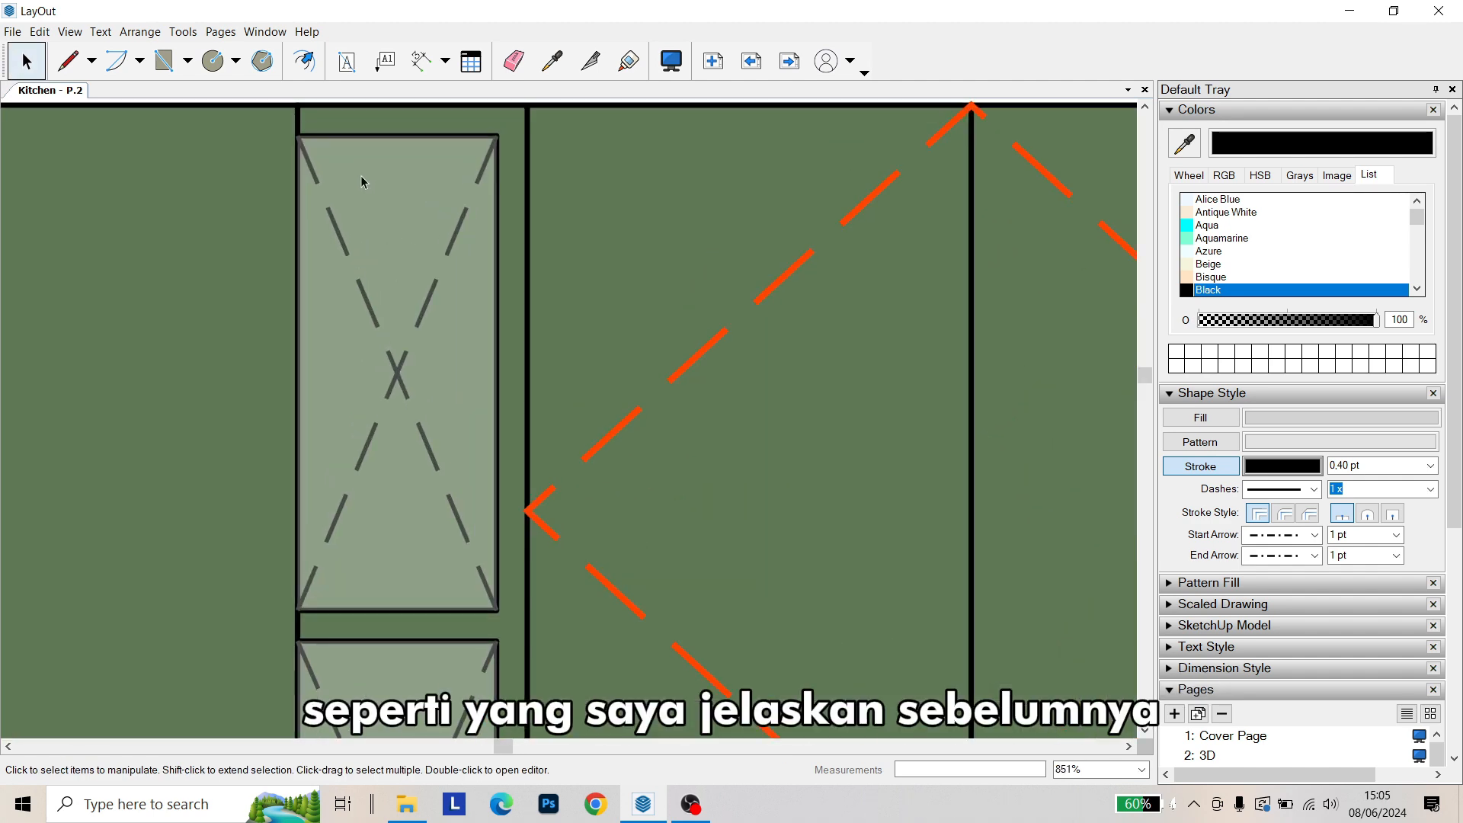
pyautogui.click(360, 175)
pyautogui.scroll(-3, 432, 275)
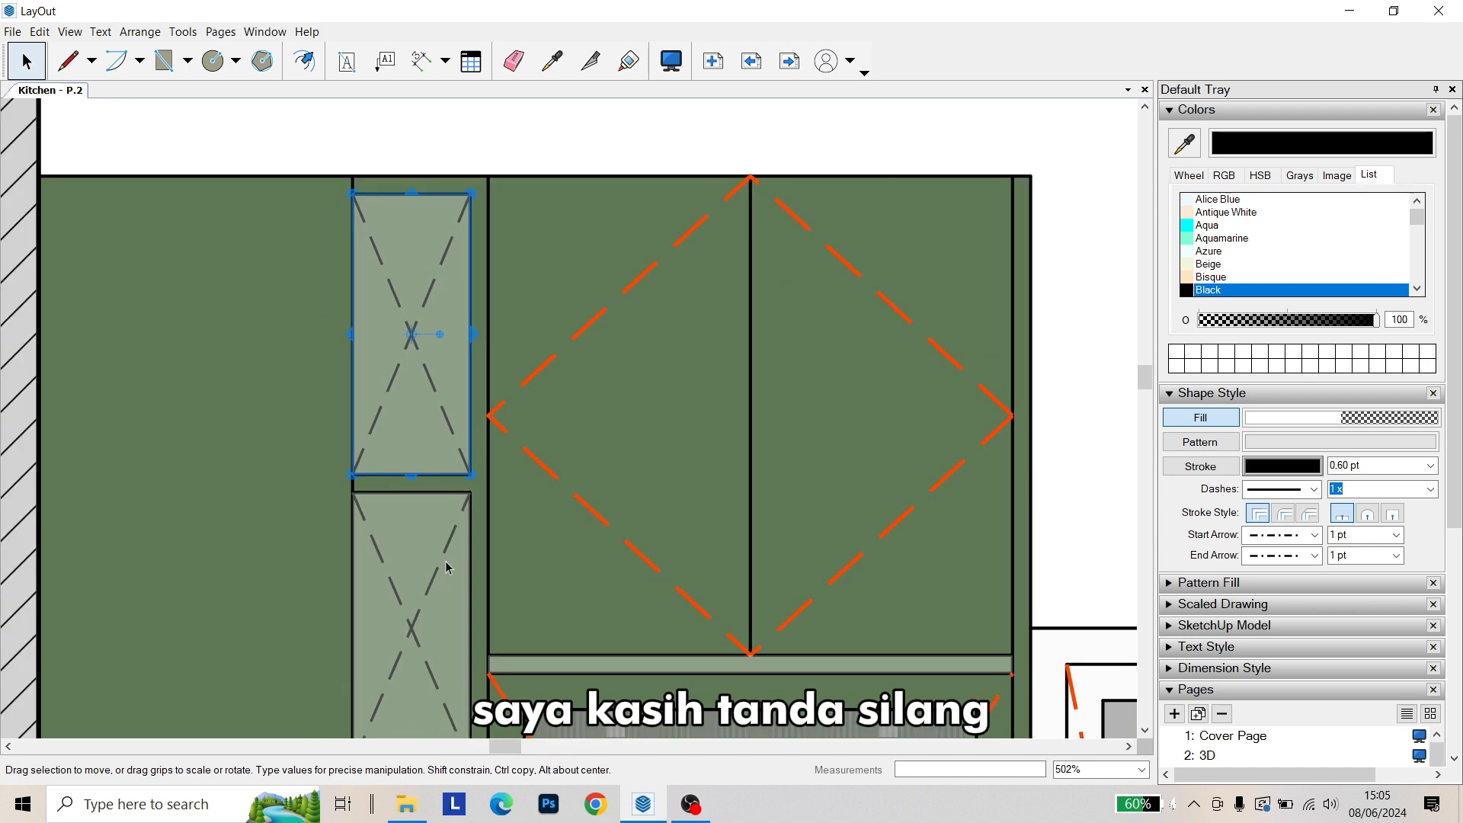
pyautogui.press('Escape')
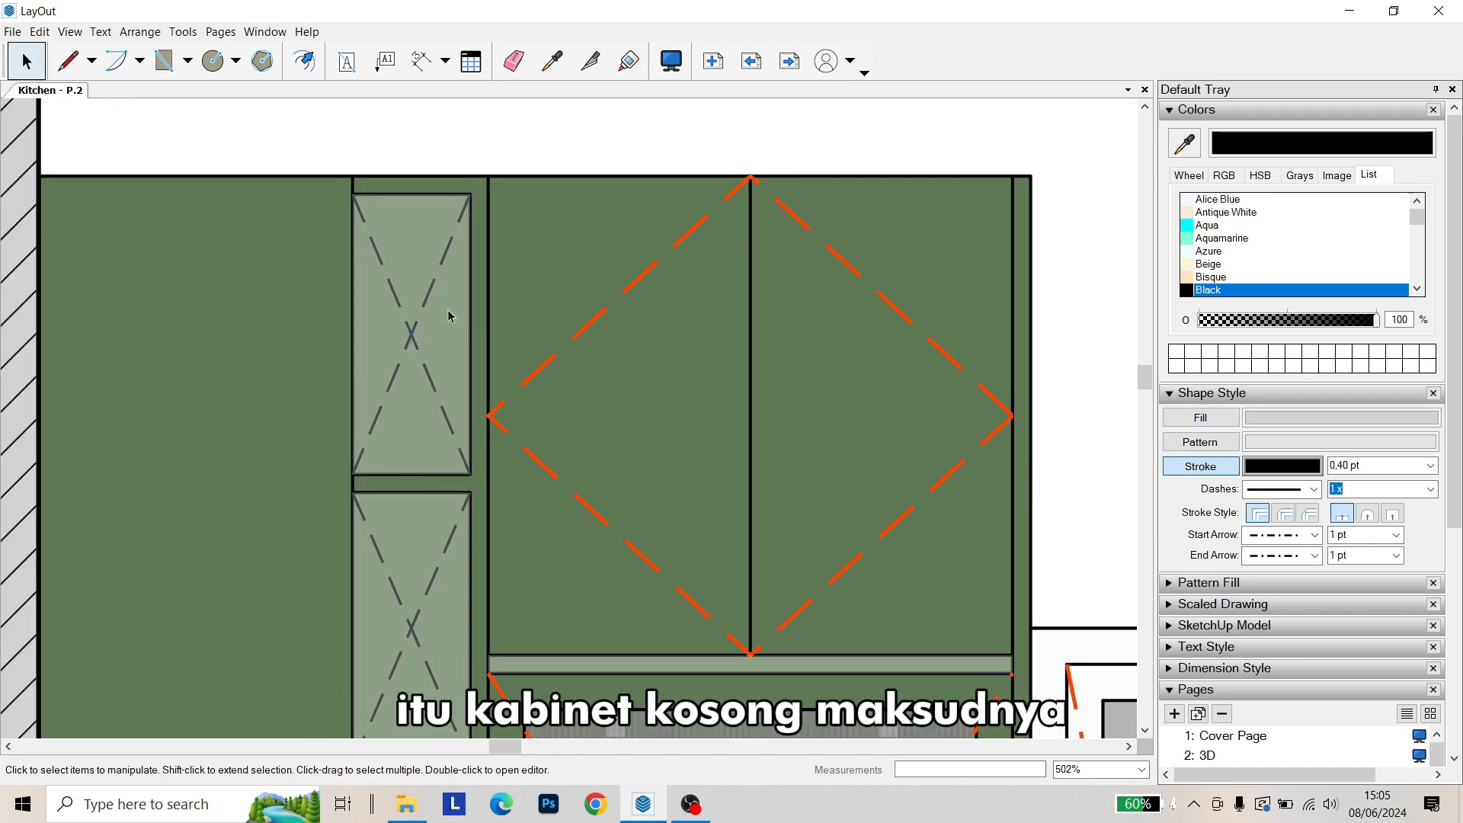
pyautogui.scroll(-5, 449, 315)
pyautogui.scroll(5, 691, 391)
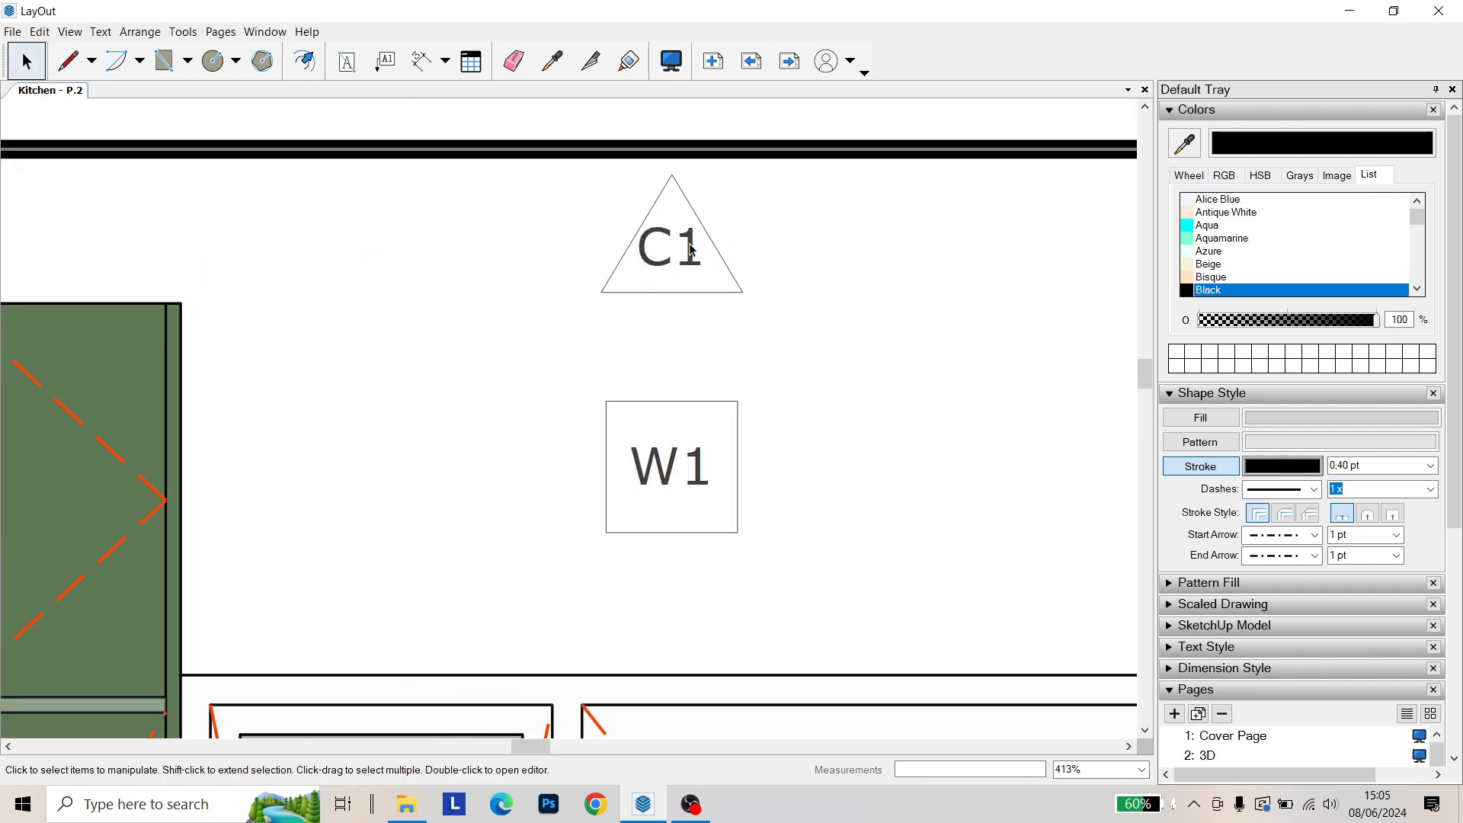
pyautogui.scroll(2, 651, 238)
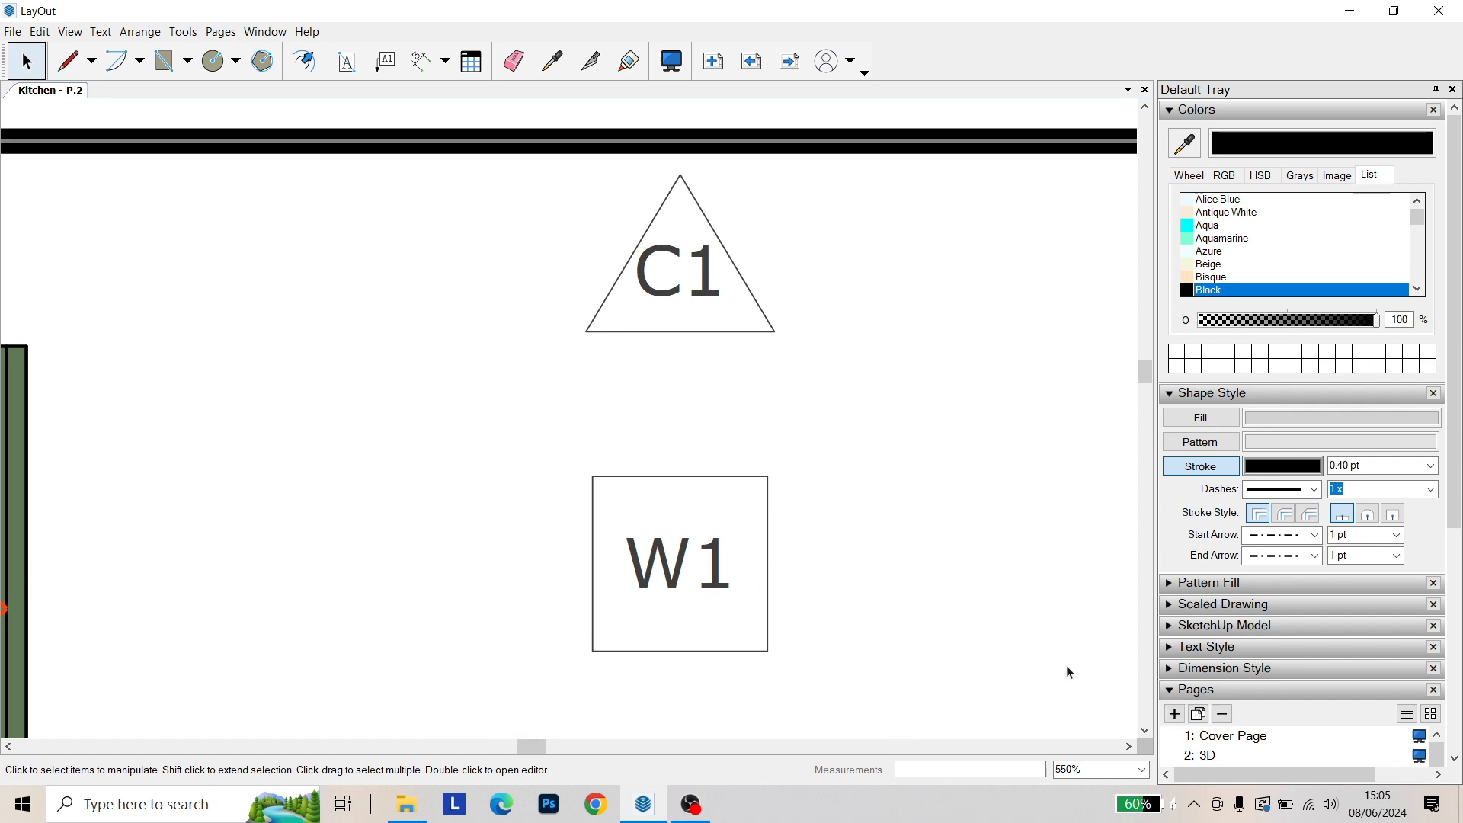
# Collapse the page list and switch the scrapbook to the Drawing References symbols of the TB-Elegant collection
pyautogui.click(1194, 691)
pyautogui.scroll(-5, 1295, 610)
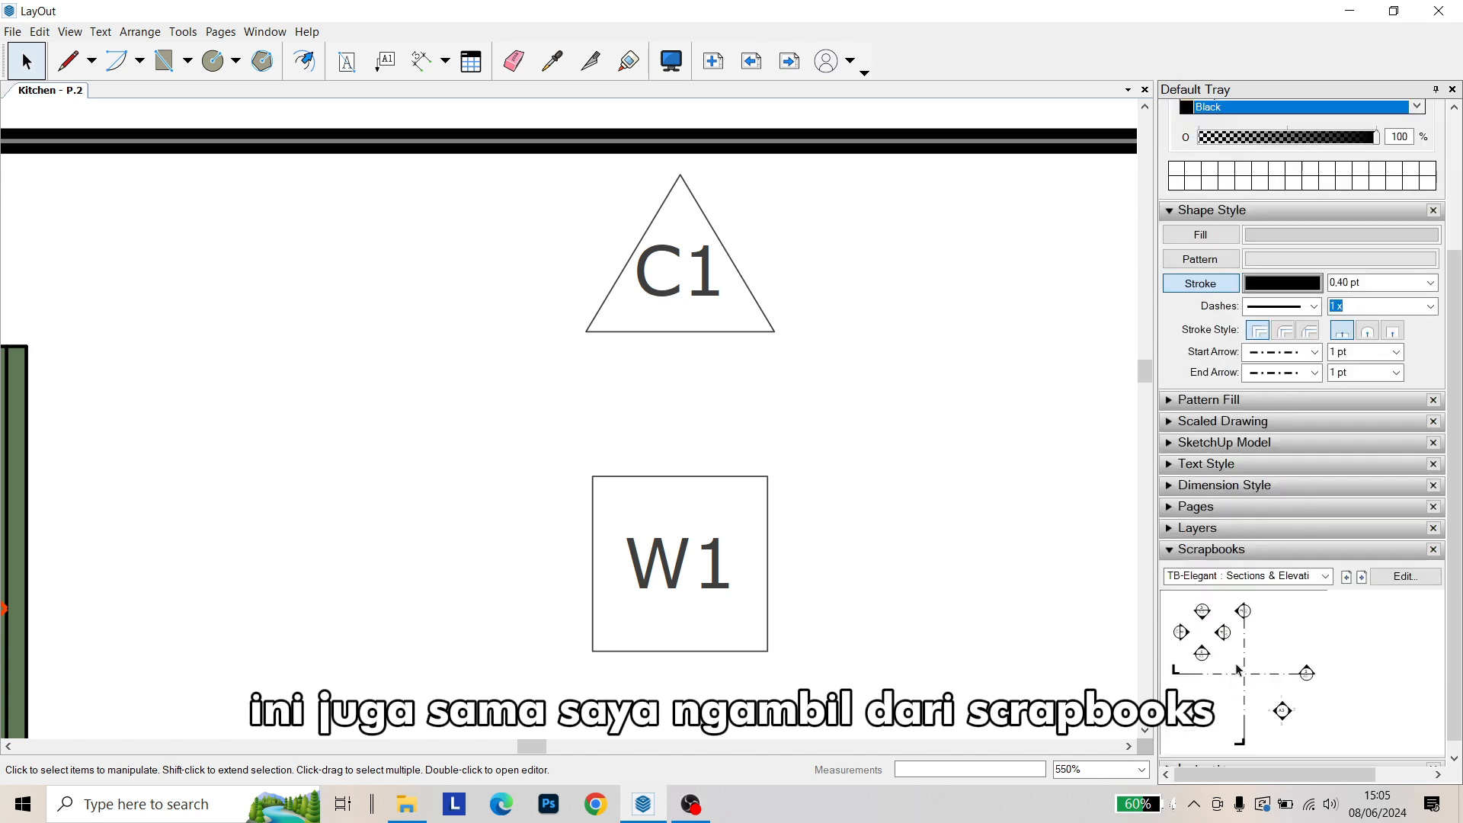
pyautogui.click(1299, 571)
pyautogui.click(1299, 571)
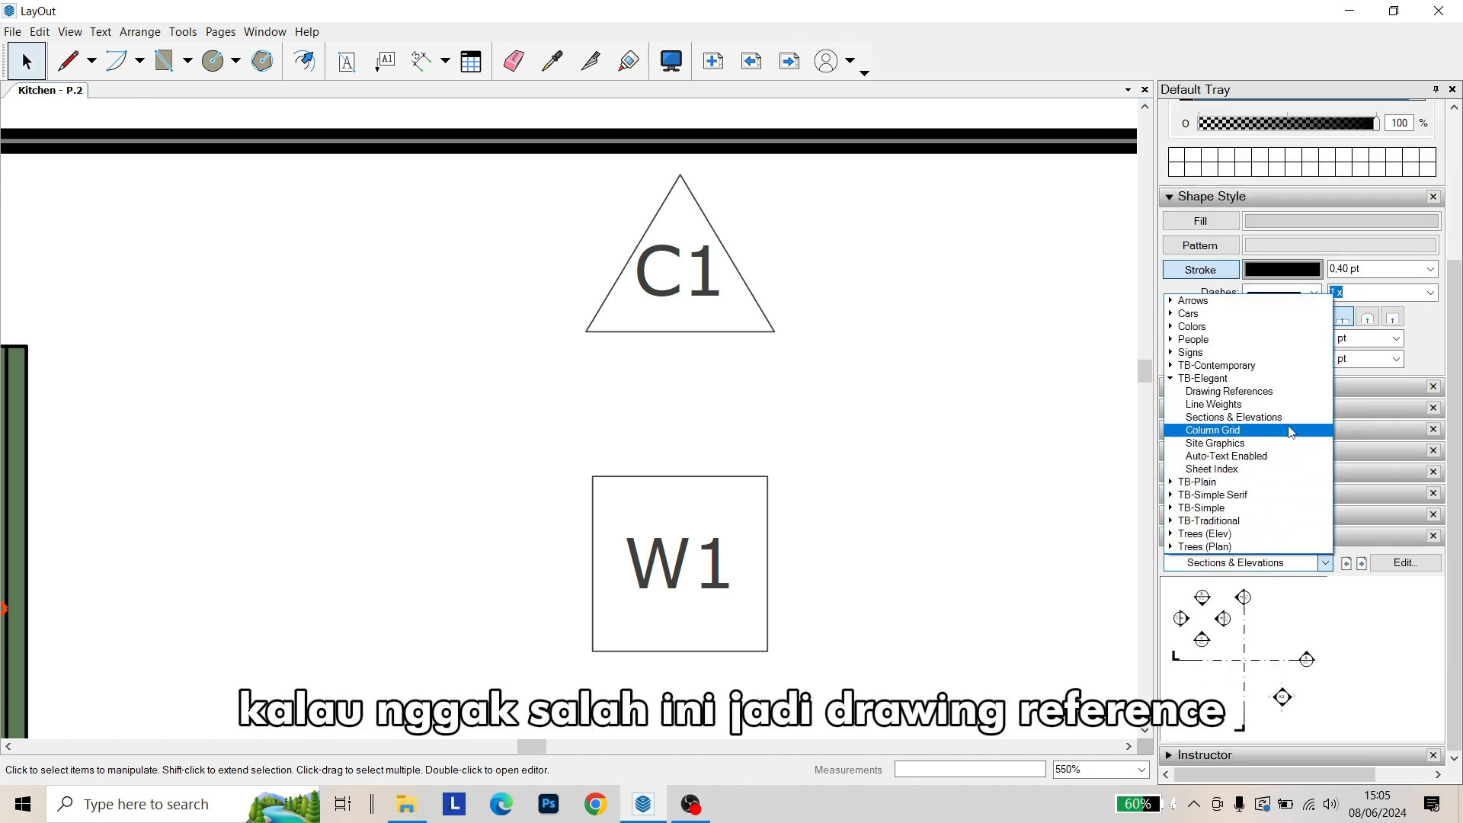
pyautogui.click(1288, 391)
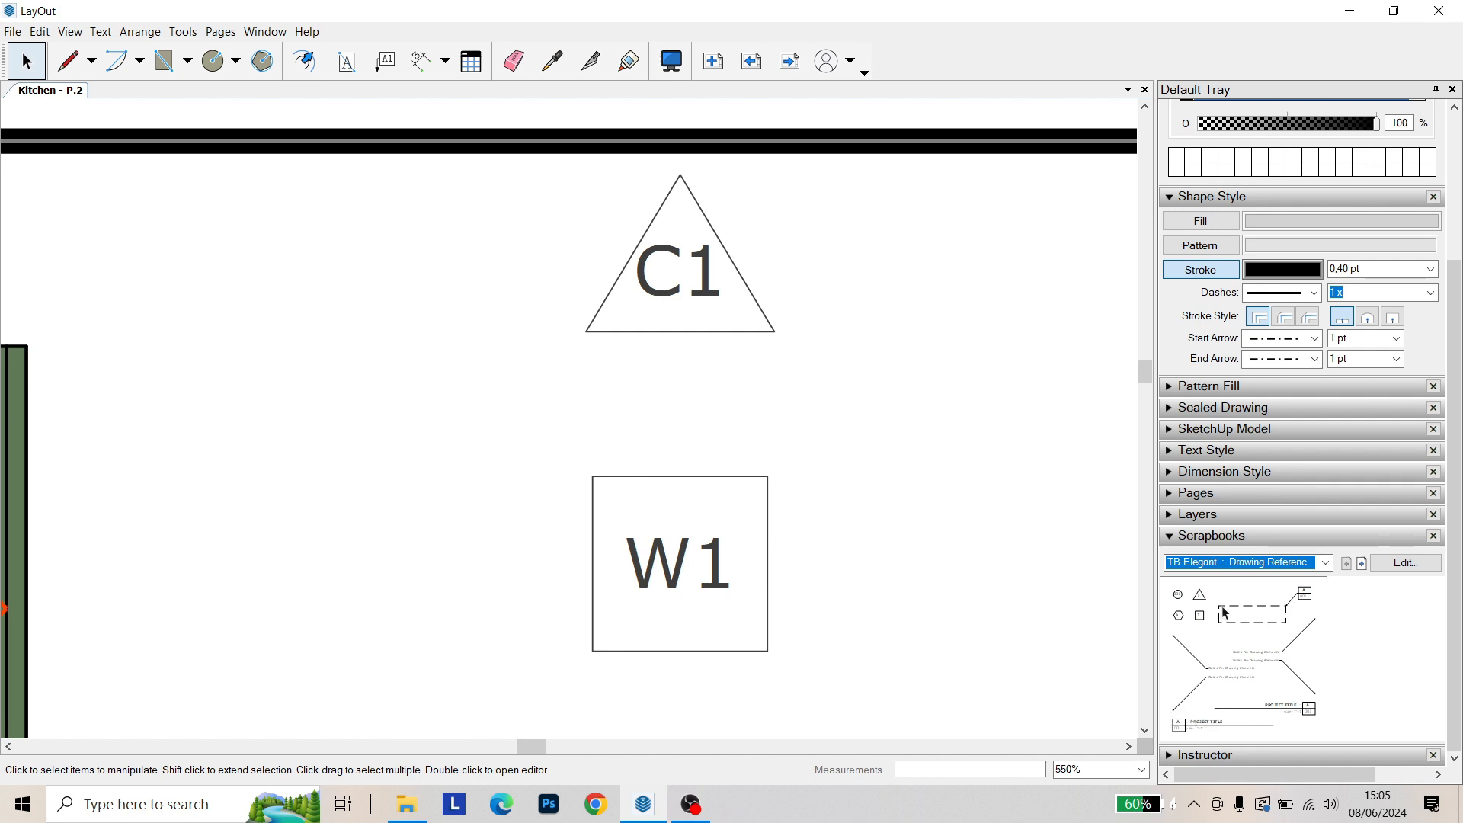
# Place the hexagonal A reference tag from the scrapbook beside the W1 tag
pyautogui.moveTo(1189, 621); pyautogui.dragTo(971, 454)
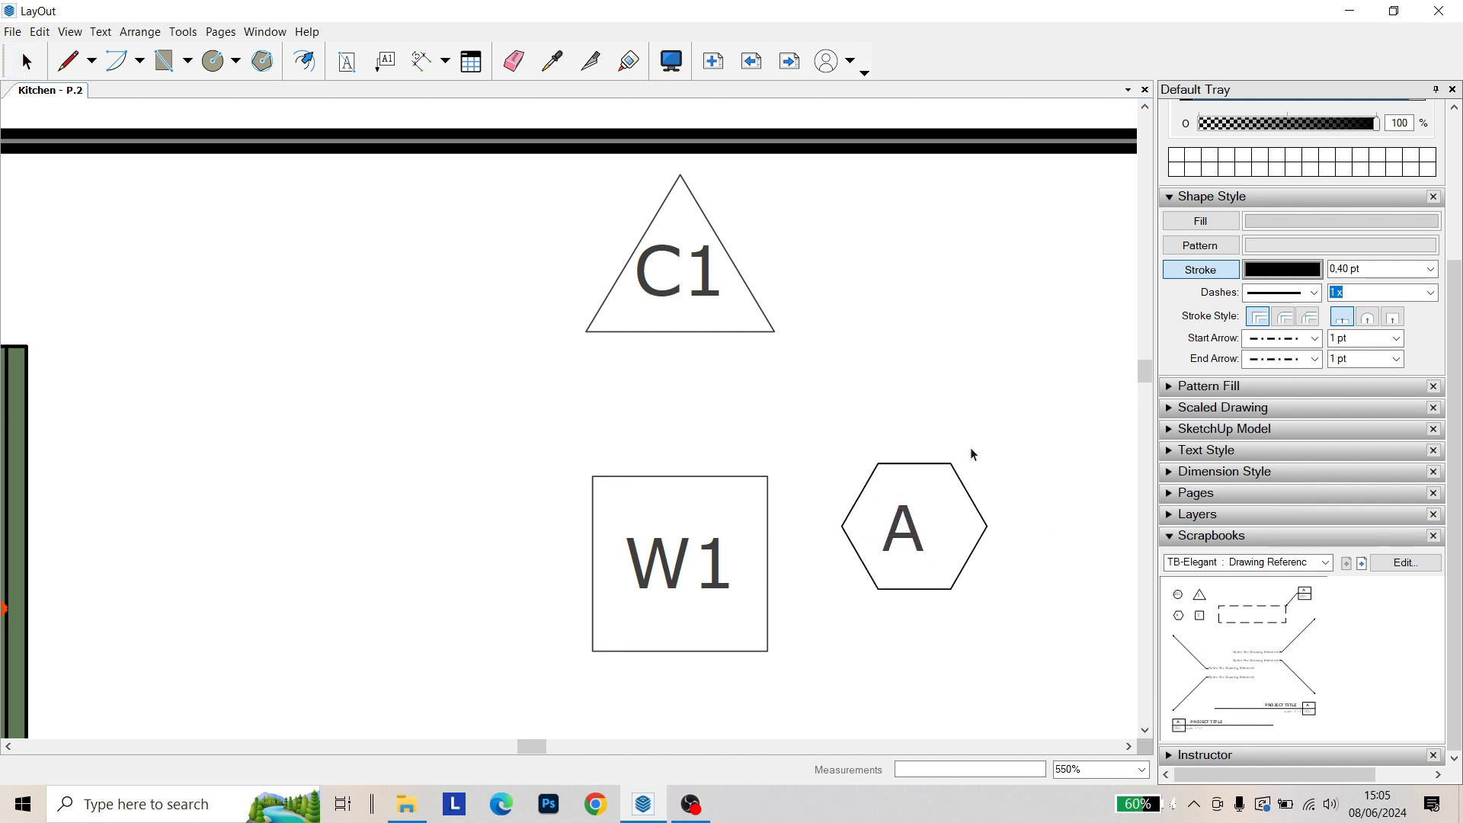
pyautogui.scroll(-4, 847, 431)
pyautogui.click(901, 410)
pyautogui.press('space')
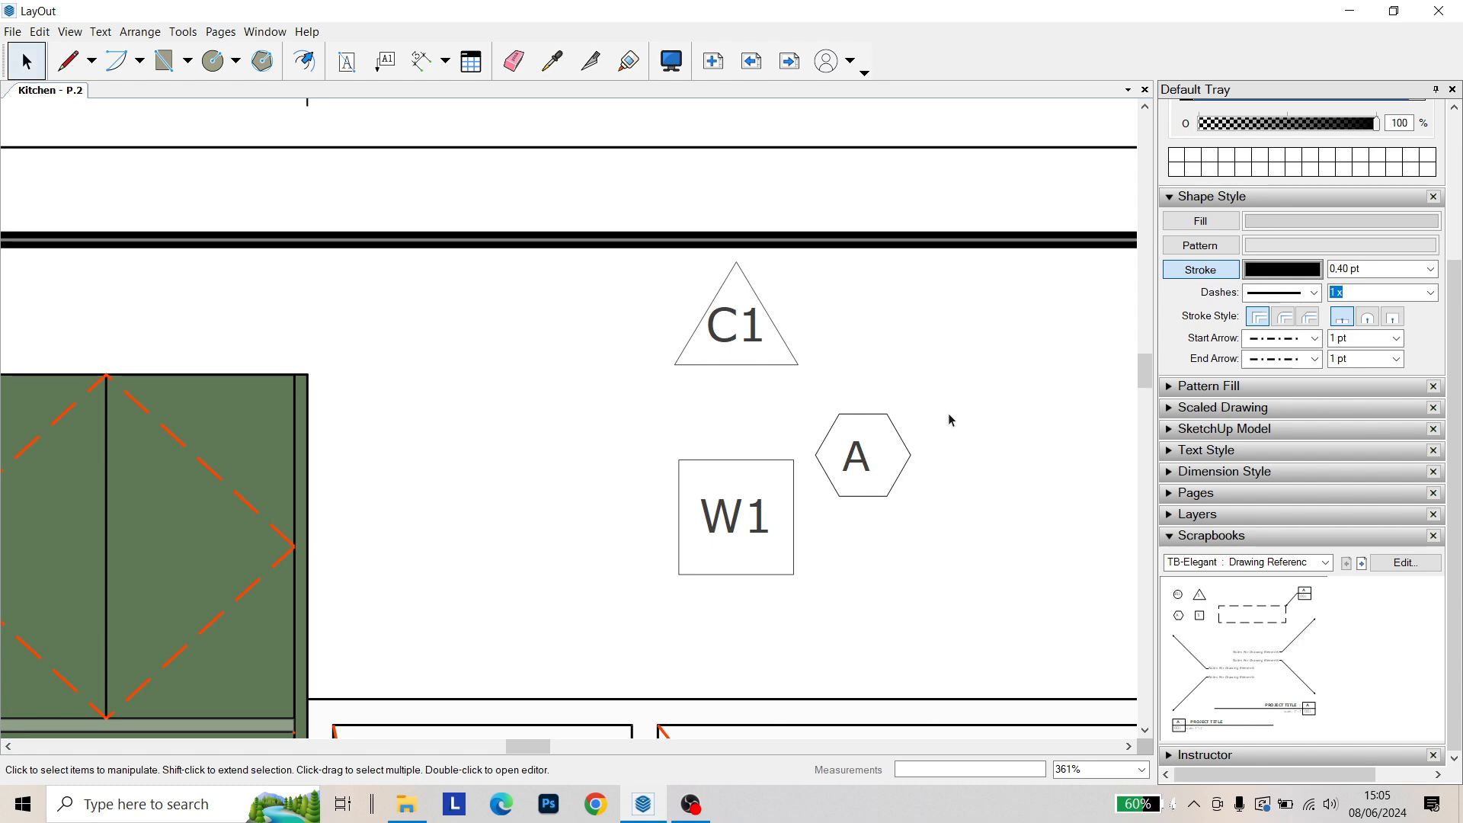
# Delete the hexagonal A tag beside the W1 tag
pyautogui.press('e')
pyautogui.click(893, 424)
pyautogui.scroll(-2, 830, 363)
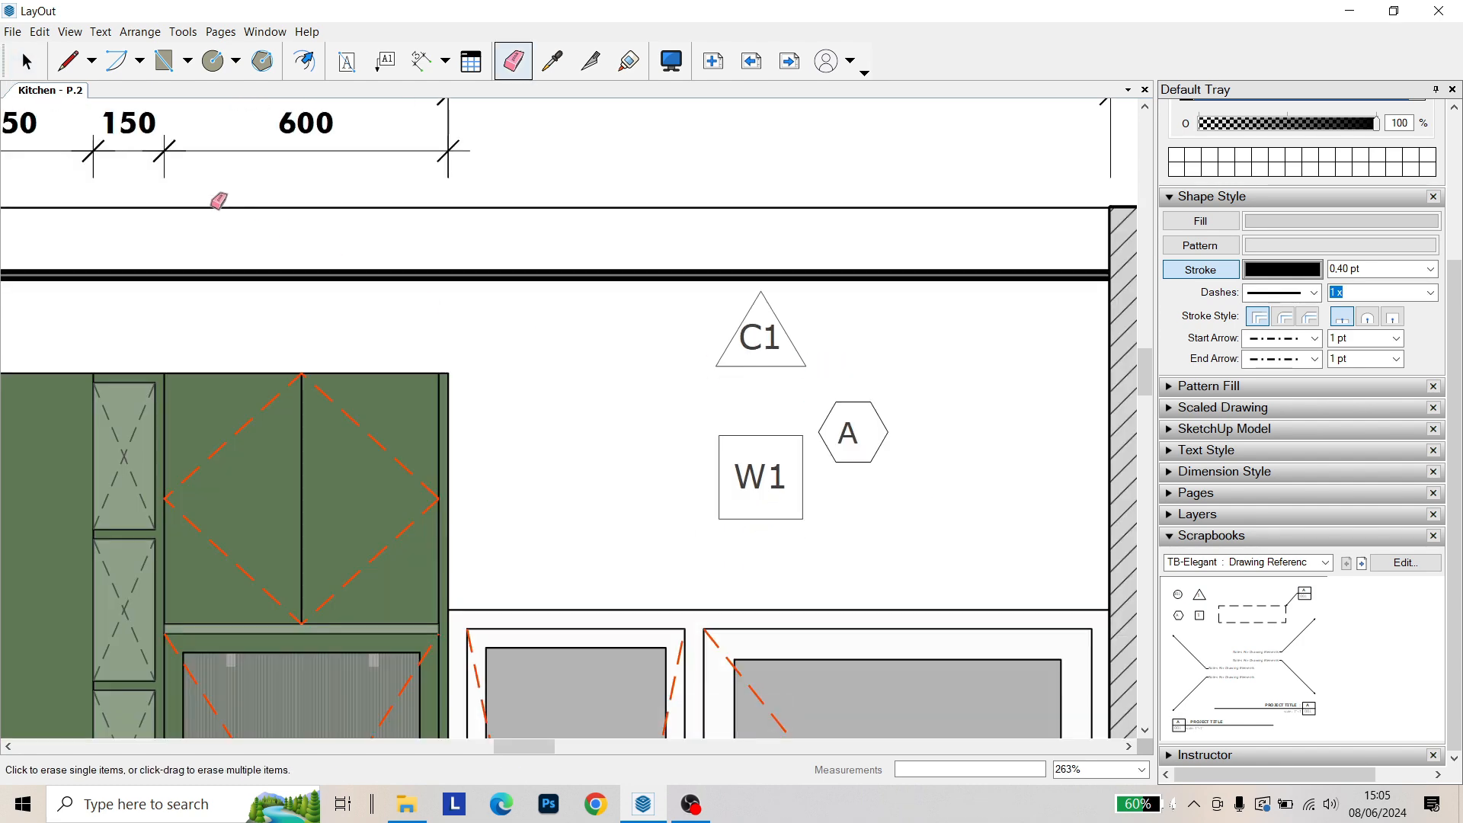
pyautogui.click(26, 61)
pyautogui.click(847, 427)
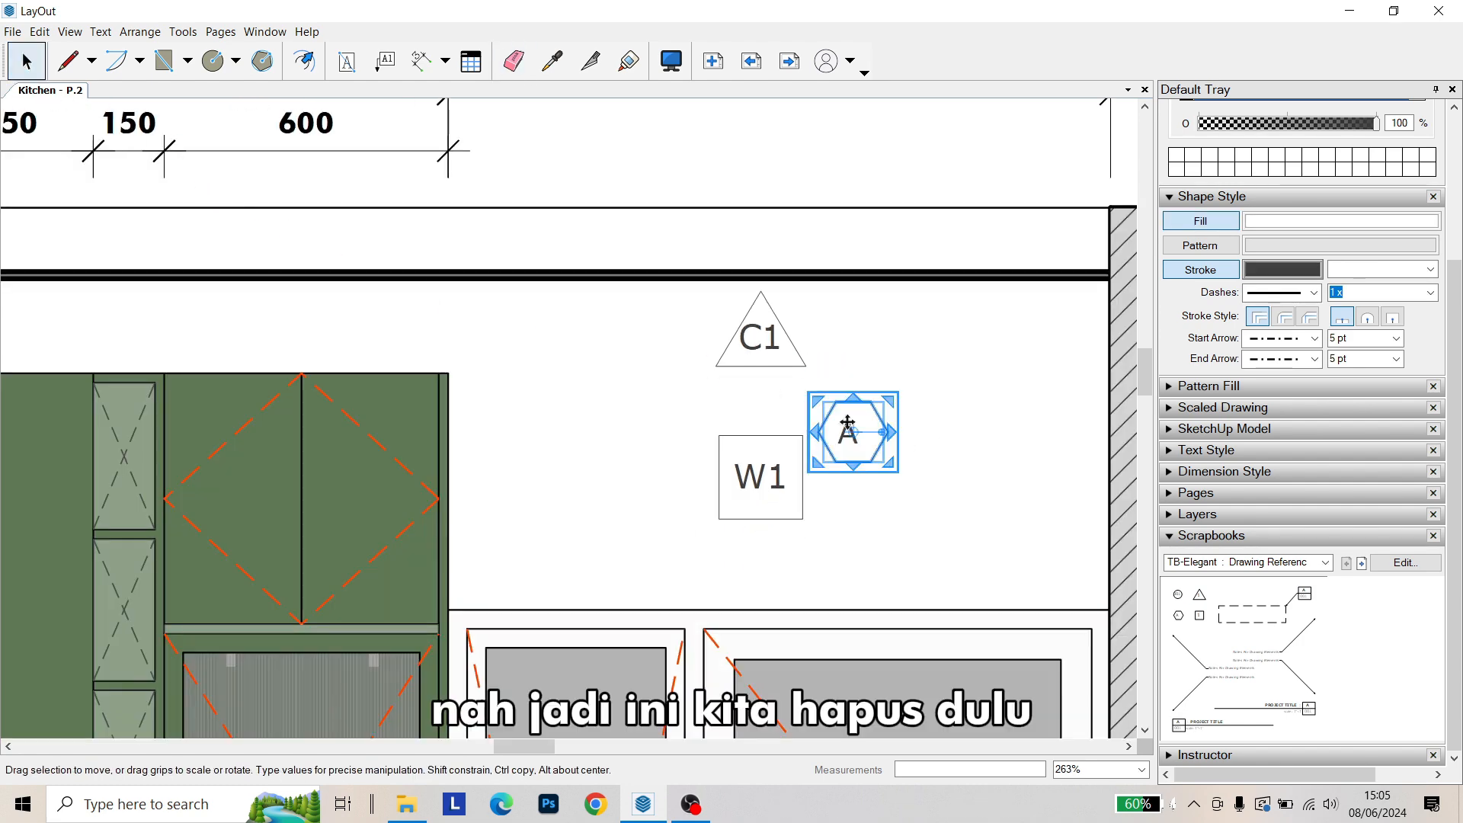
pyautogui.press('Delete')
# Examine the C1 and W1 tags on the front elevation and the matching finish descriptions in the KETERANGAN notes
pyautogui.scroll(-5, 853, 455)
pyautogui.moveTo(843, 471); pyautogui.dragTo(803, 307, button='middle')
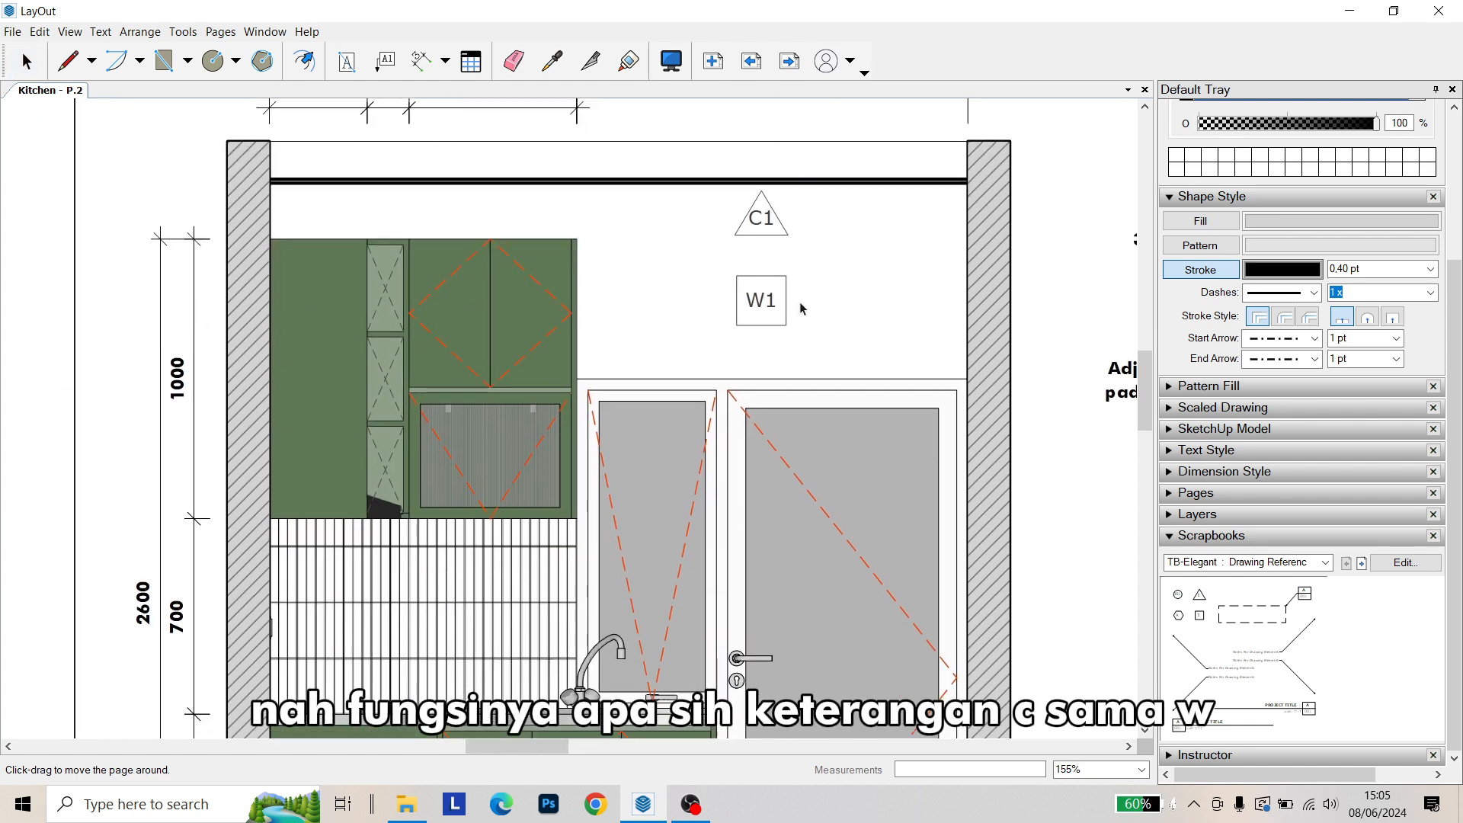
pyautogui.scroll(1, 712, 362)
pyautogui.moveTo(712, 361); pyautogui.dragTo(735, 264, button='middle')
pyautogui.scroll(3, 783, 285)
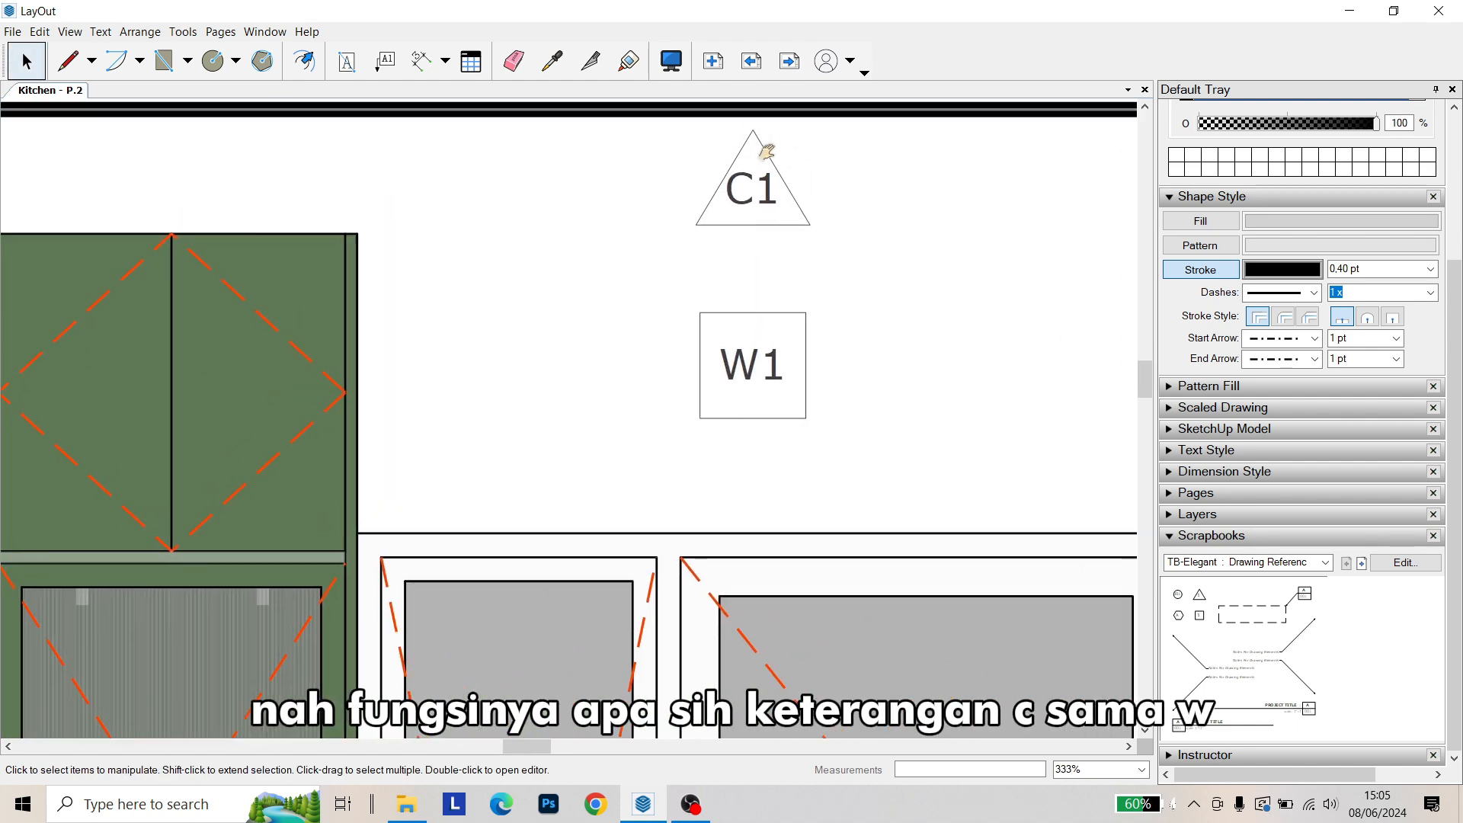
pyautogui.scroll(-4, 809, 374)
pyautogui.moveTo(804, 420); pyautogui.dragTo(820, 245, button='middle')
pyautogui.moveTo(777, 363); pyautogui.dragTo(820, 183, button='middle')
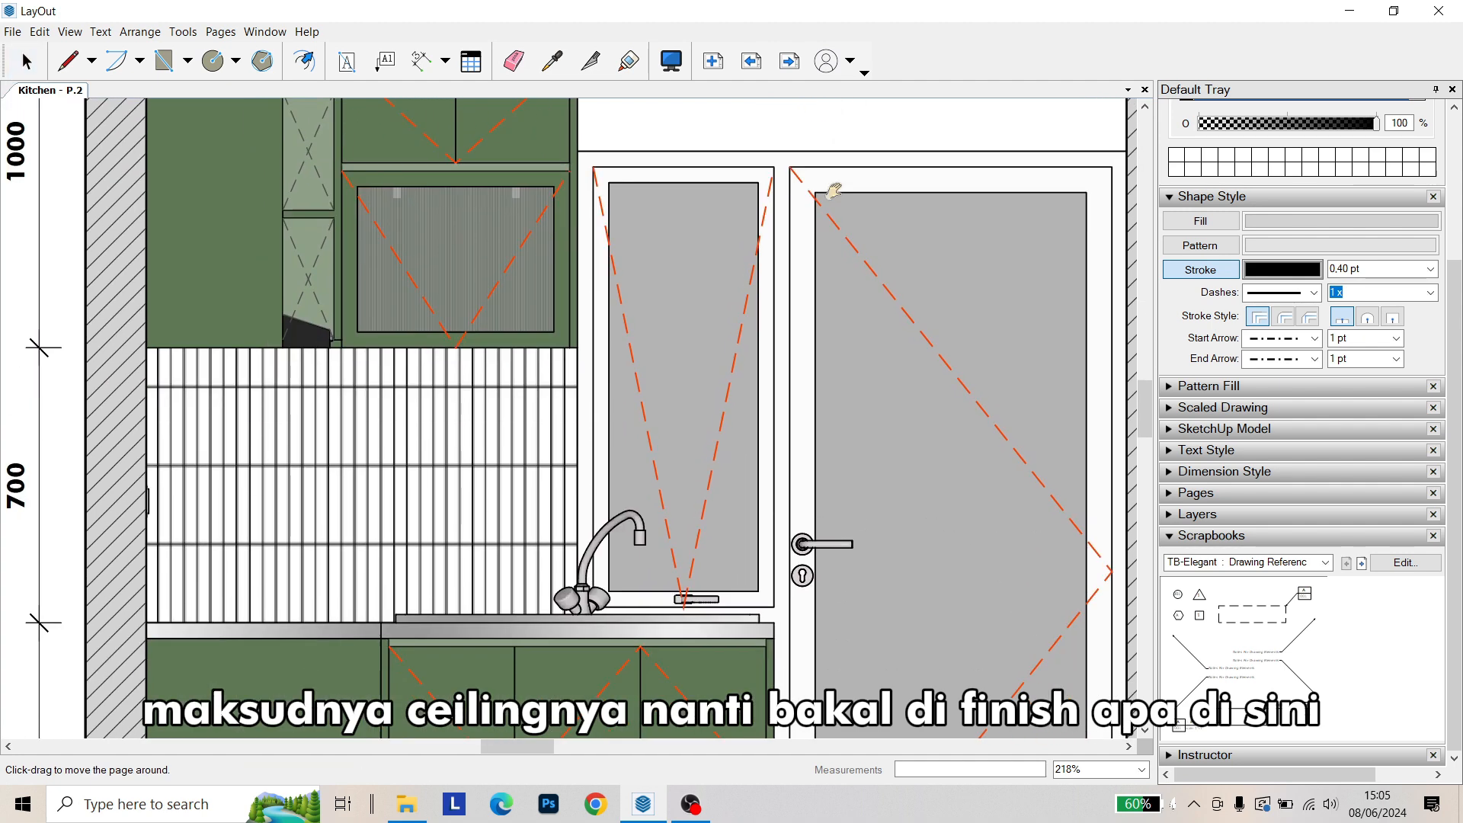
pyautogui.moveTo(792, 322); pyautogui.dragTo(825, 209, button='middle')
pyautogui.moveTo(697, 554); pyautogui.dragTo(830, 211, button='middle')
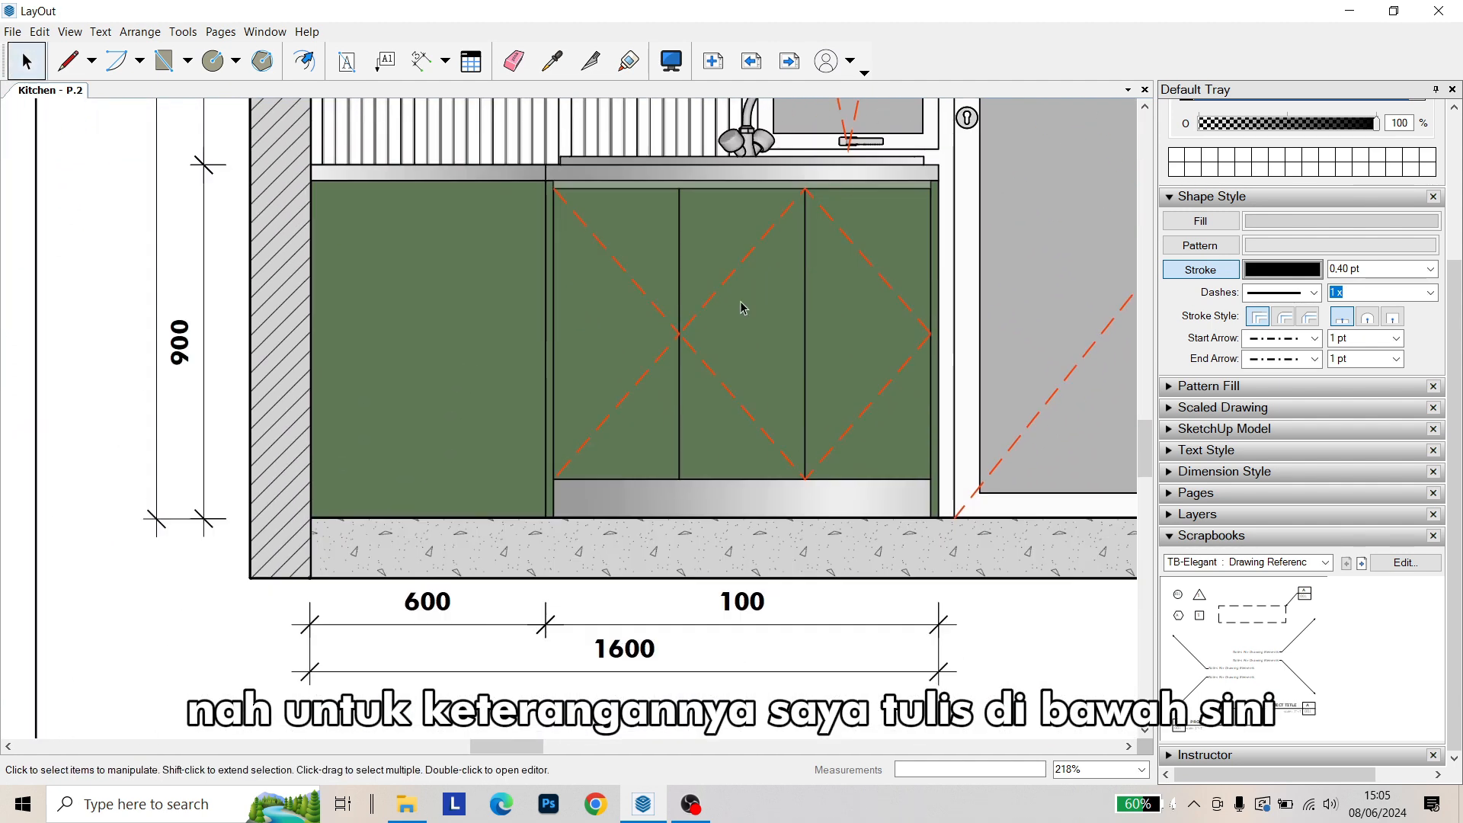
pyautogui.moveTo(506, 637); pyautogui.dragTo(884, 117, button='middle')
pyautogui.scroll(2, 632, 454)
pyautogui.moveTo(632, 455); pyautogui.dragTo(466, 398, button='middle')
pyautogui.scroll(-2, 477, 445)
pyautogui.scroll(2, 261, 435)
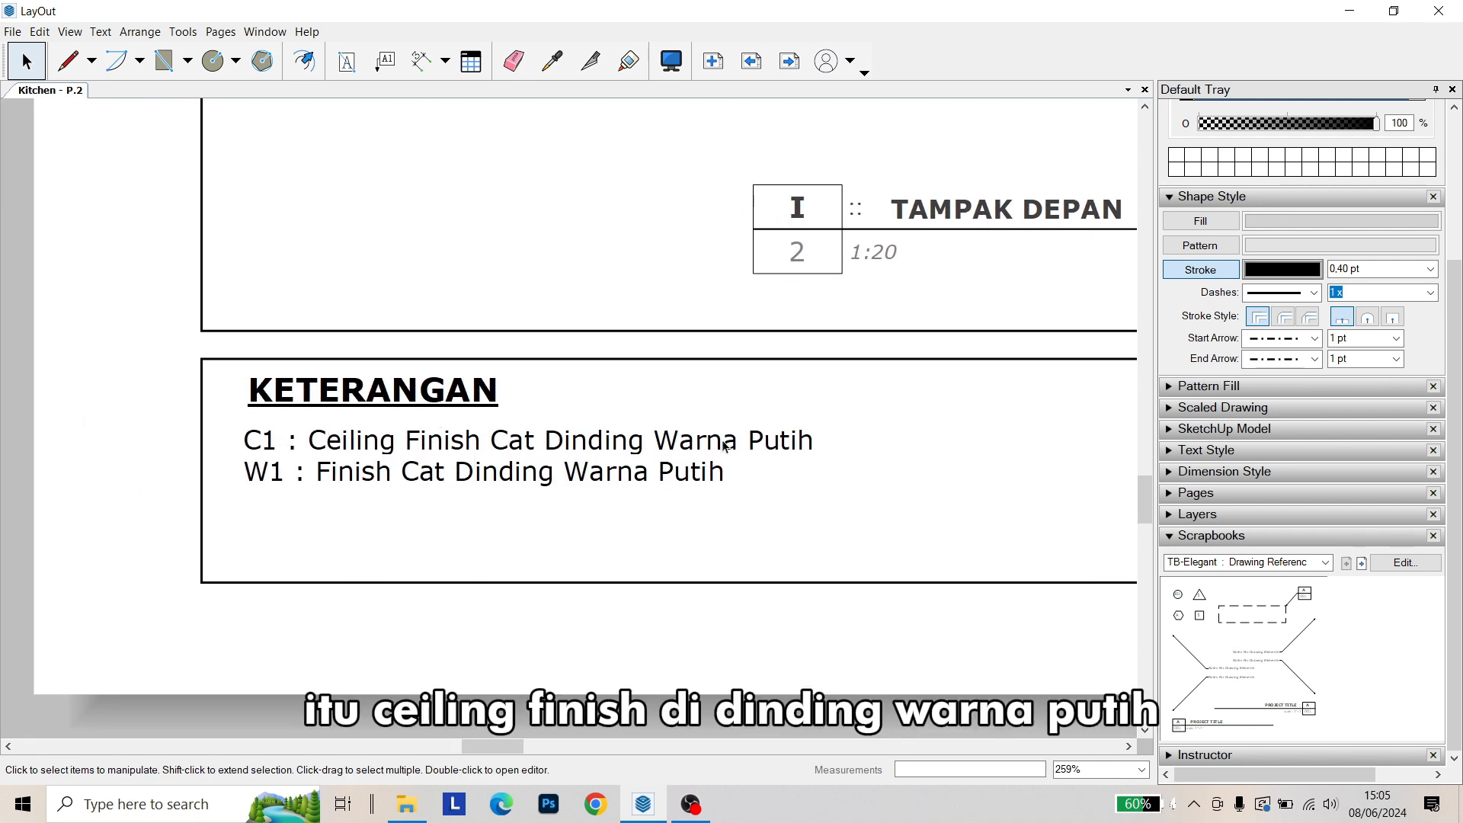
pyautogui.moveTo(723, 442); pyautogui.dragTo(619, 461, button='middle')
pyautogui.scroll(-4, 230, 538)
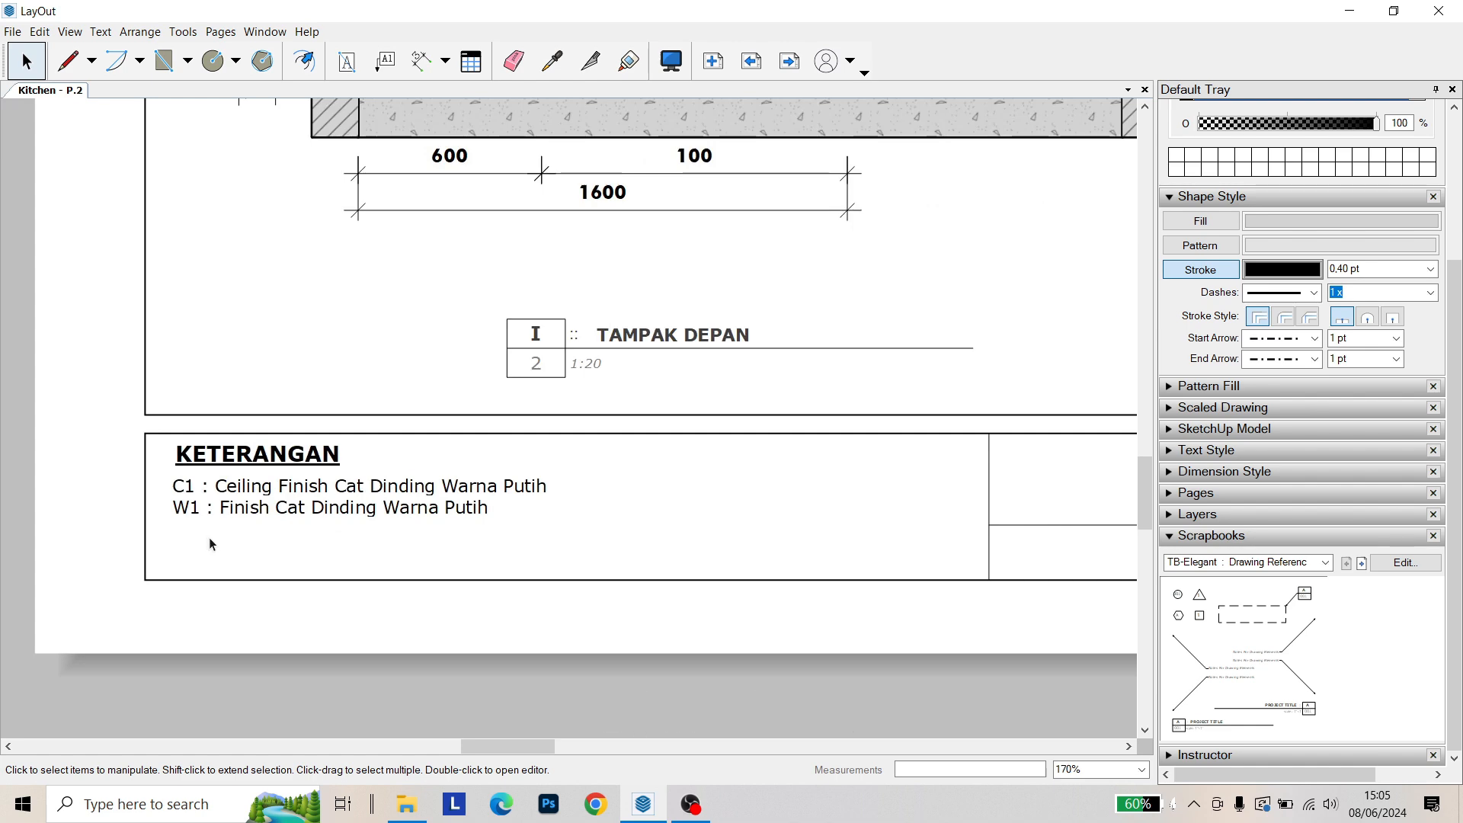
# Examine the TAMPAK SAMPING title, the base cabinet dimensions and the Stop kontak note of the side elevation
pyautogui.scroll(-3, 209, 537)
pyautogui.moveTo(261, 494); pyautogui.dragTo(139, 564, button='middle')
pyautogui.moveTo(389, 436)
pyautogui.mouseDown(button='middle')
pyautogui.moveTo(249, 528)
pyautogui.moveTo(43, 562)
pyautogui.mouseUp(button='middle')
pyautogui.moveTo(466, 609); pyautogui.dragTo(250, 499, button='middle')
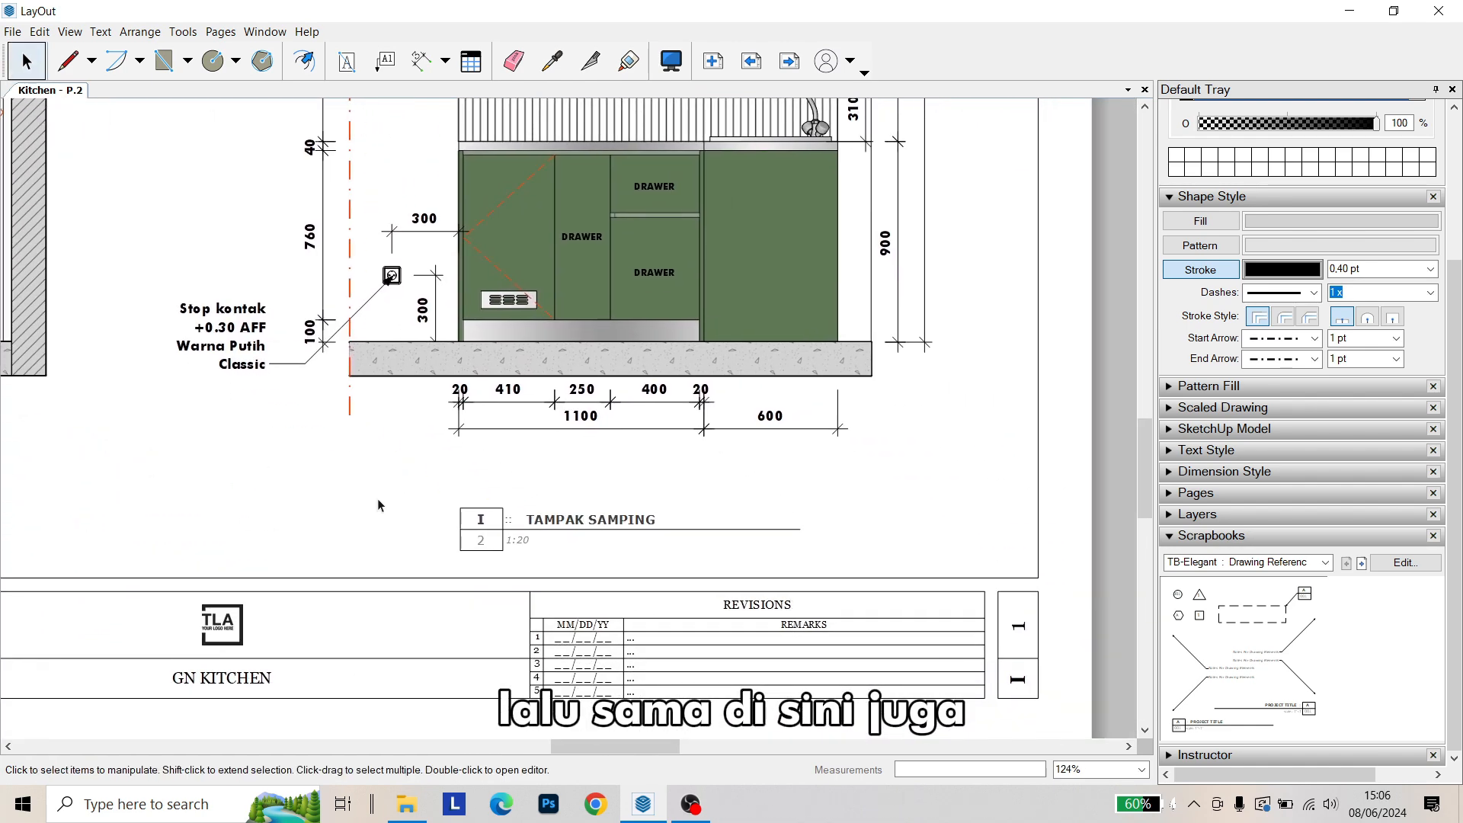
pyautogui.scroll(4, 377, 498)
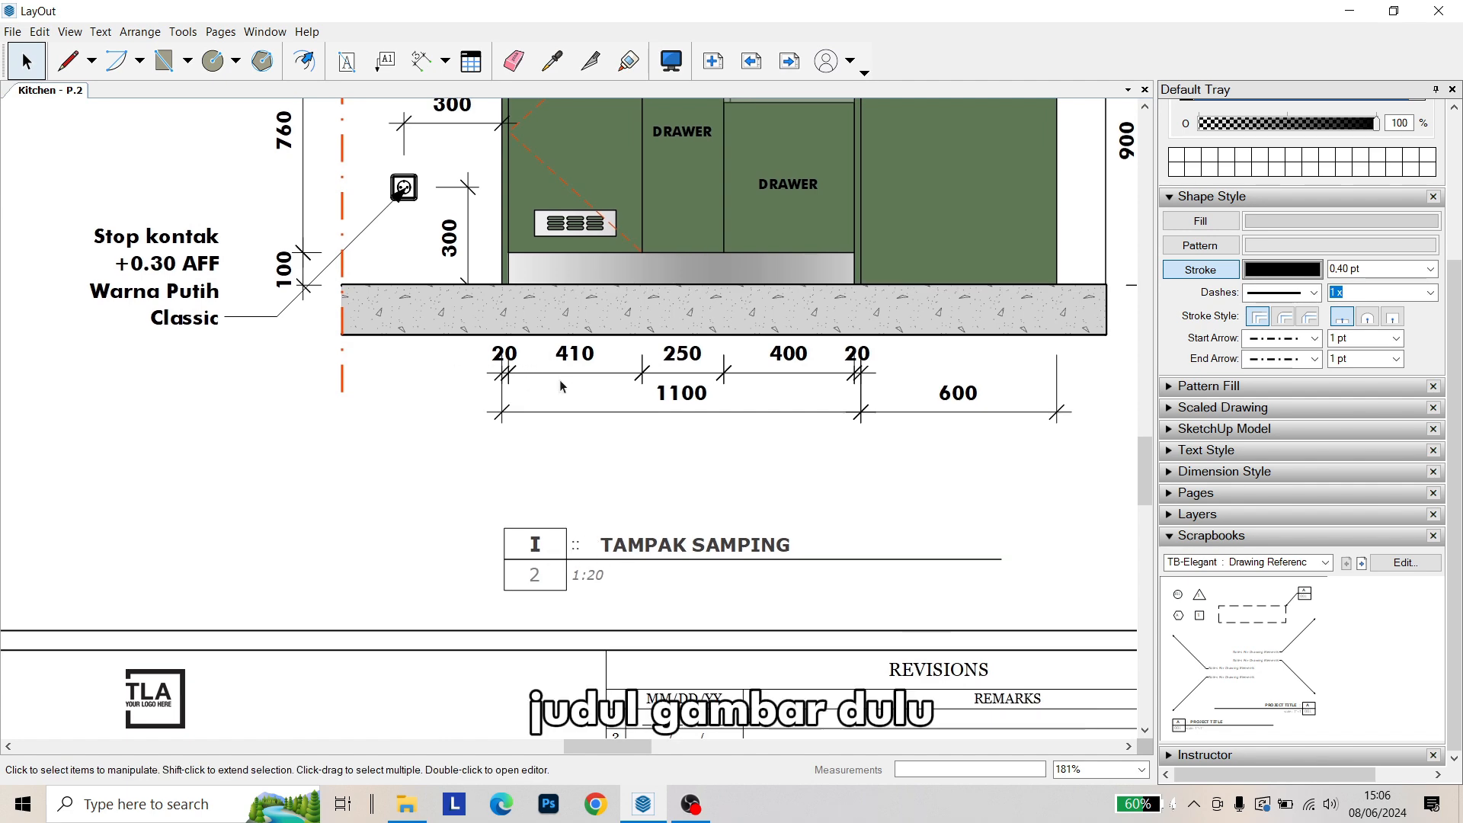
pyautogui.moveTo(560, 379); pyautogui.dragTo(571, 395, button='middle')
pyautogui.scroll(1, 688, 498)
pyautogui.moveTo(689, 498); pyautogui.dragTo(701, 609, button='middle')
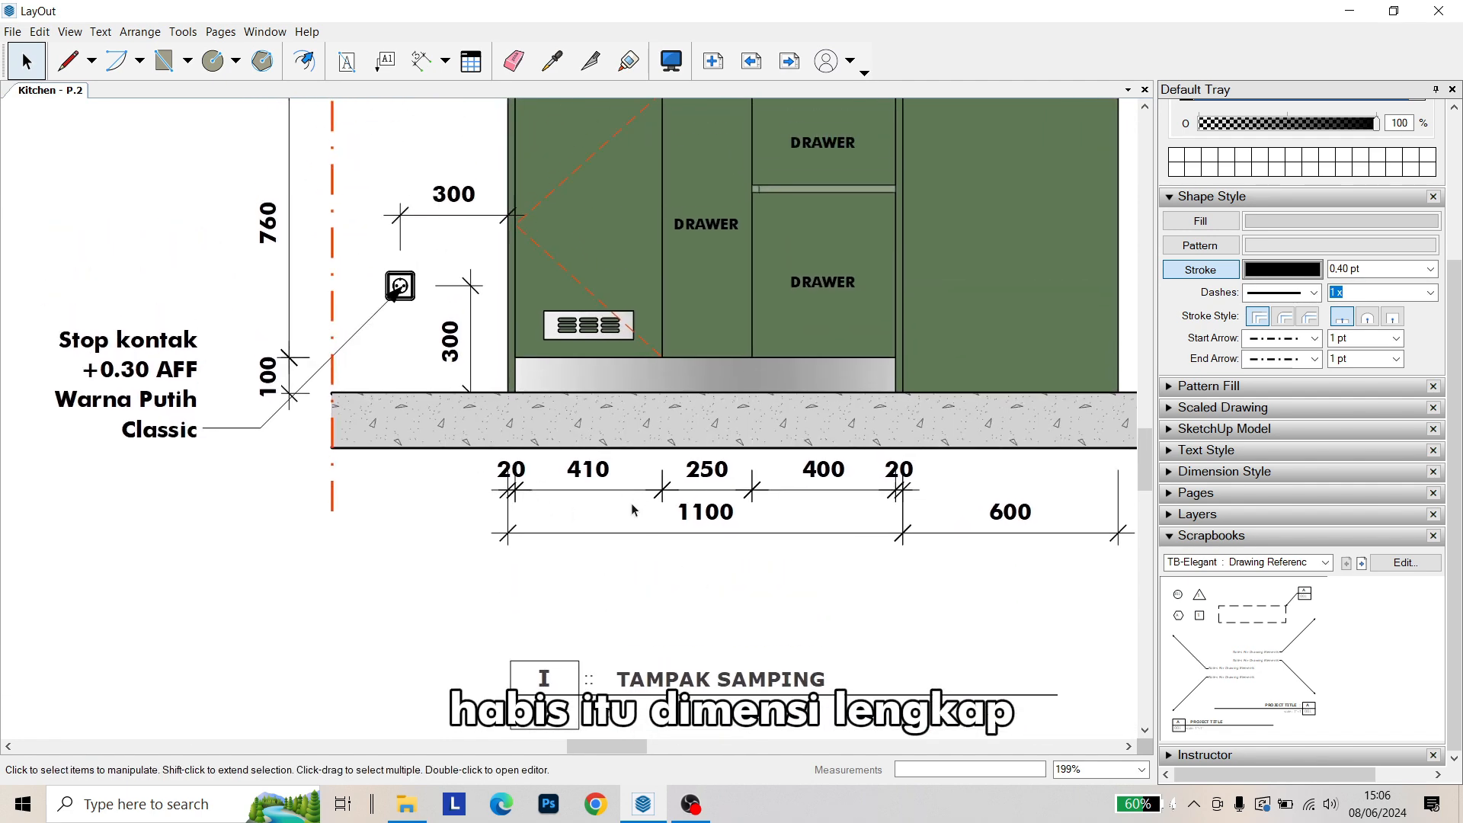
pyautogui.moveTo(590, 494); pyautogui.dragTo(697, 621, button='middle')
pyautogui.scroll(2, 213, 462)
pyautogui.scroll(1, 204, 497)
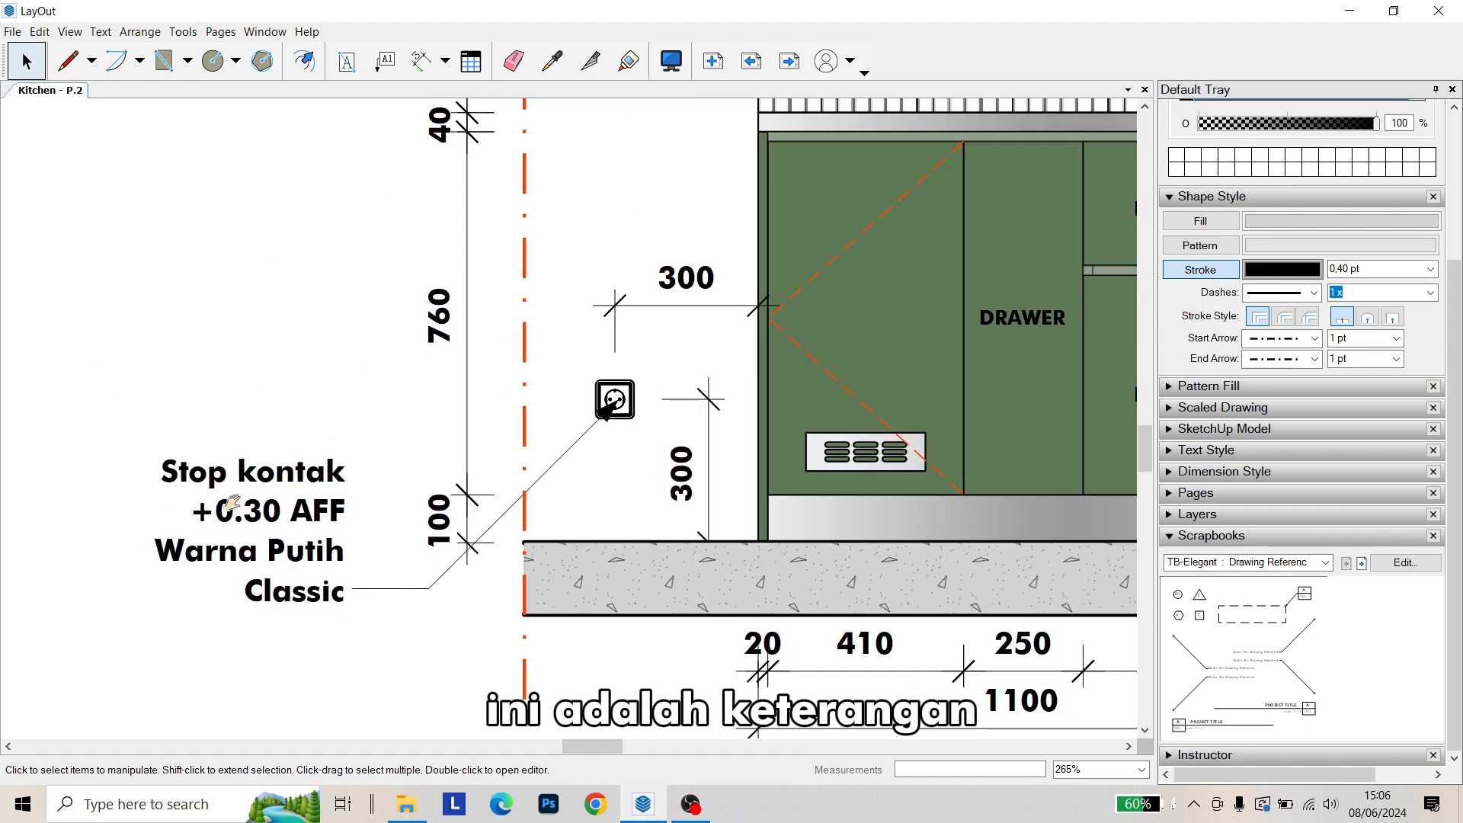
pyautogui.moveTo(204, 496); pyautogui.dragTo(334, 546, button='middle')
pyautogui.scroll(-4, 334, 546)
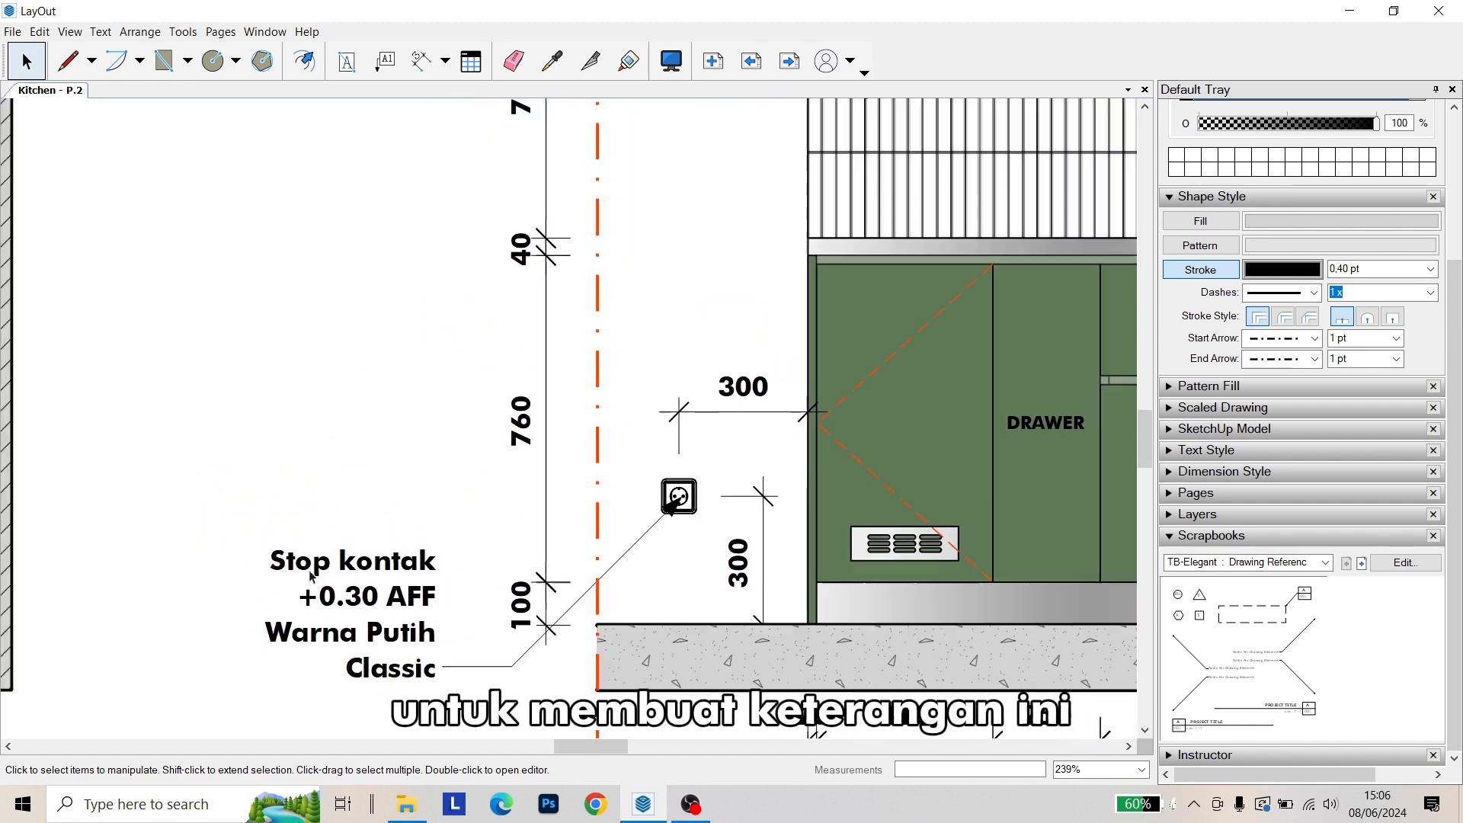
# Add a leader label reading "cabinet atas" pointing to the plain 350 mm panel of the side elevation's wall cabinet
pyautogui.moveTo(388, 422); pyautogui.dragTo(449, 647, button='middle')
pyautogui.moveTo(470, 495)
pyautogui.mouseDown(button='middle')
pyautogui.moveTo(460, 620)
pyautogui.moveTo(454, 601)
pyautogui.mouseUp(button='middle')
pyautogui.moveTo(502, 549); pyautogui.dragTo(470, 589, button='middle')
pyautogui.moveTo(470, 589); pyautogui.dragTo(445, 593)
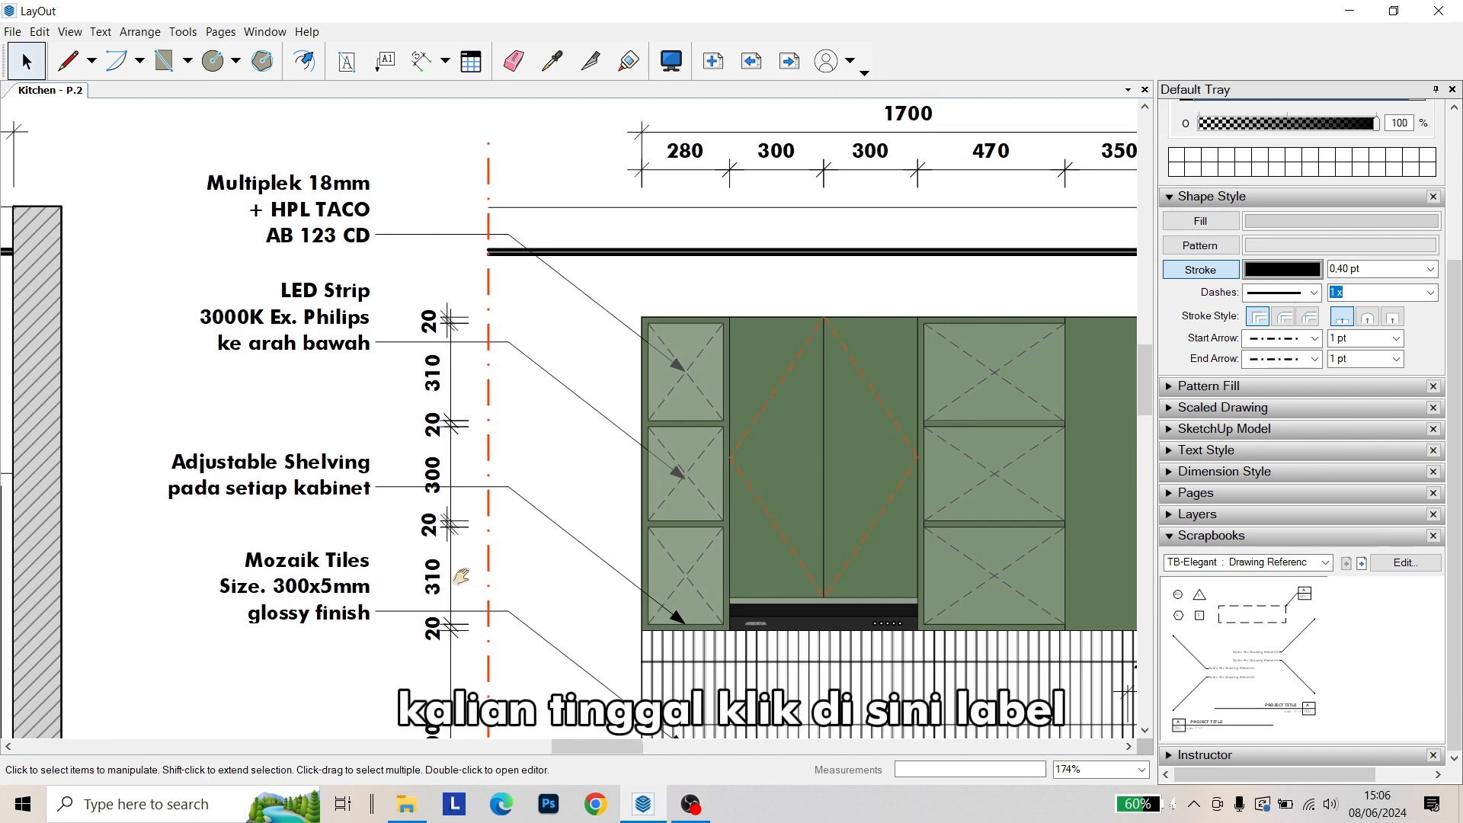
pyautogui.moveTo(386, 547); pyautogui.dragTo(173, 532, button='middle')
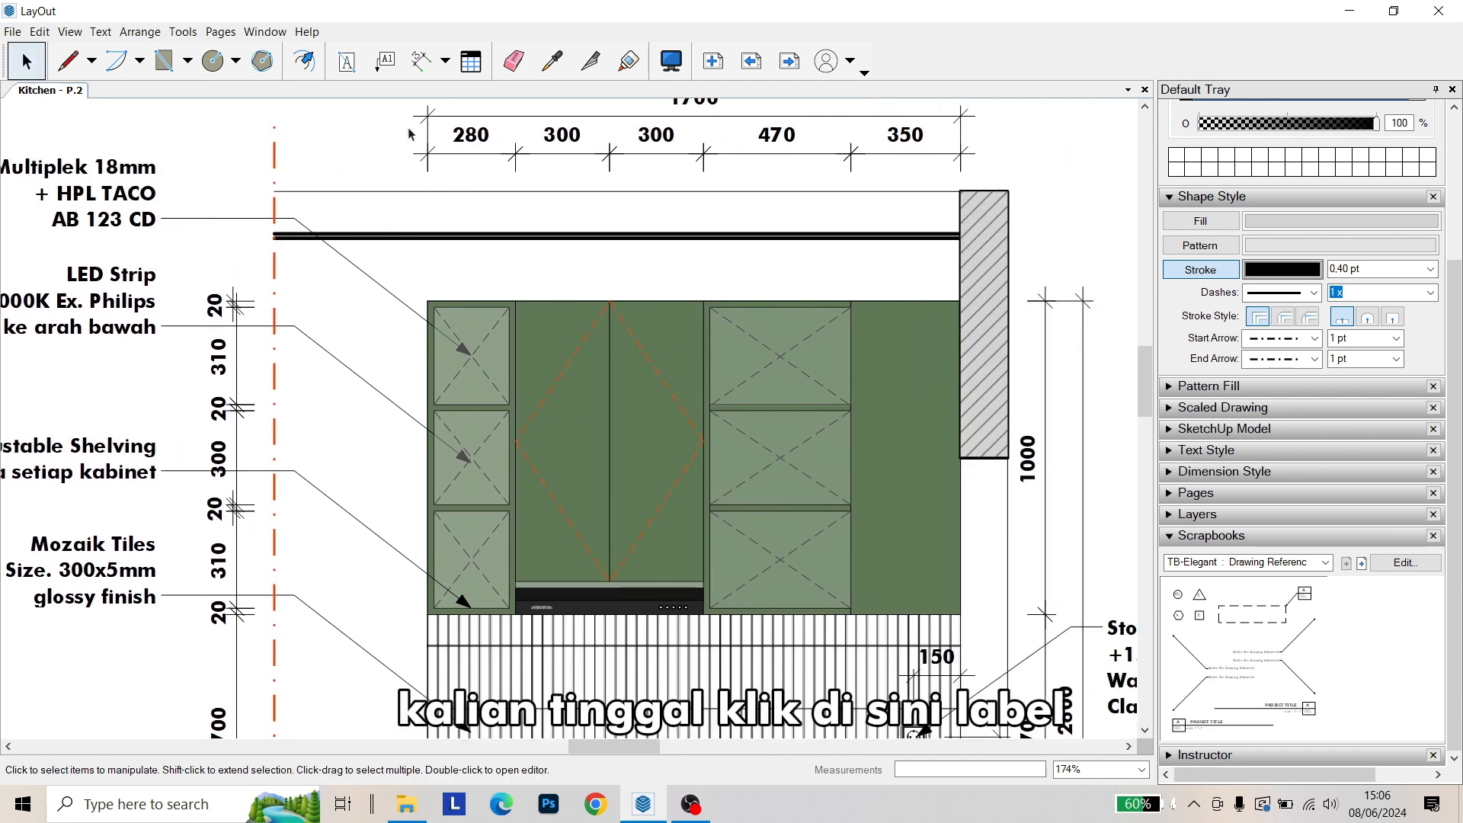
pyautogui.click(385, 60)
pyautogui.moveTo(773, 316); pyautogui.dragTo(546, 425, button='middle')
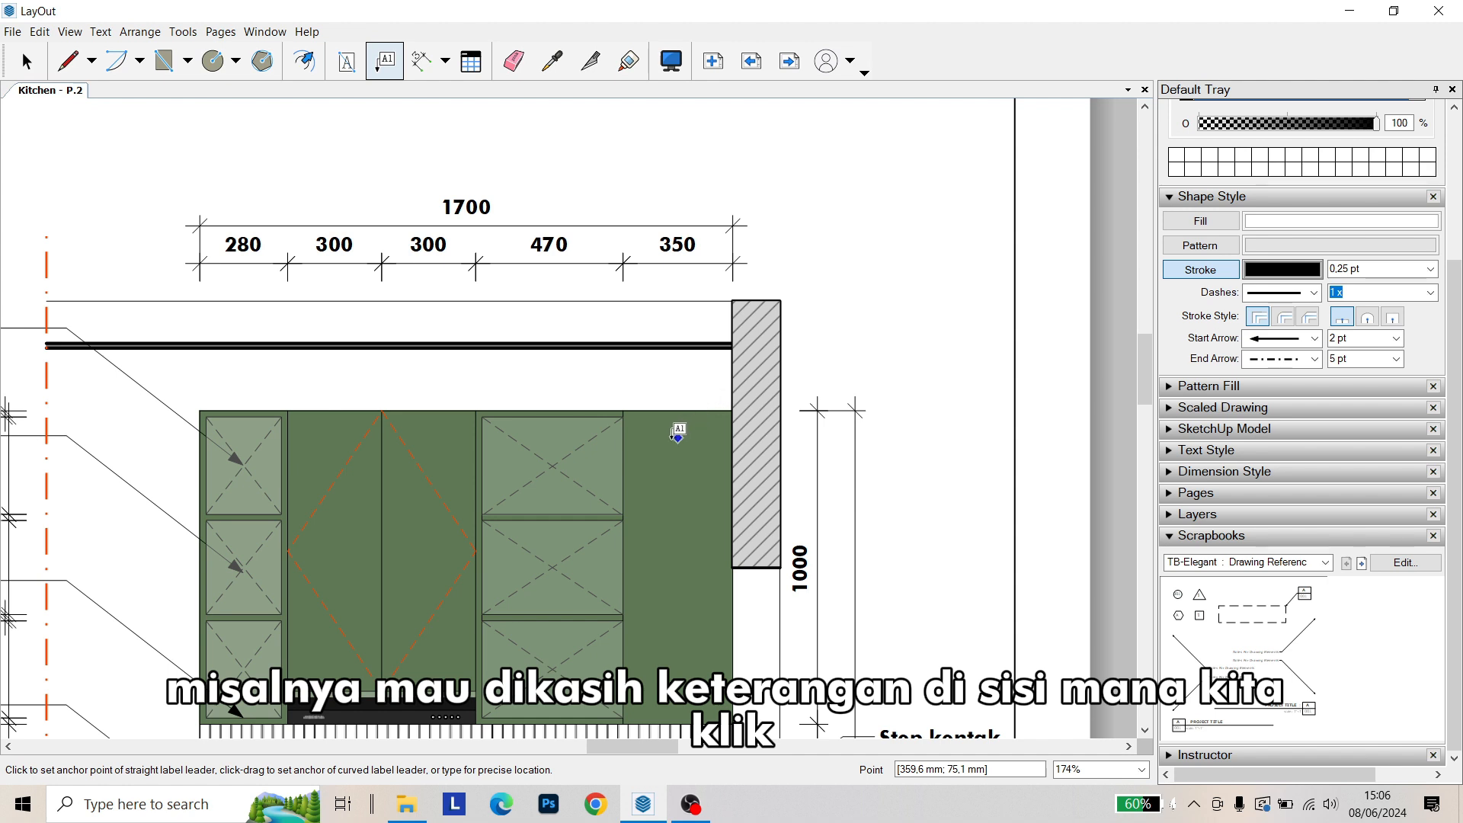
pyautogui.click(678, 432)
pyautogui.click(831, 241)
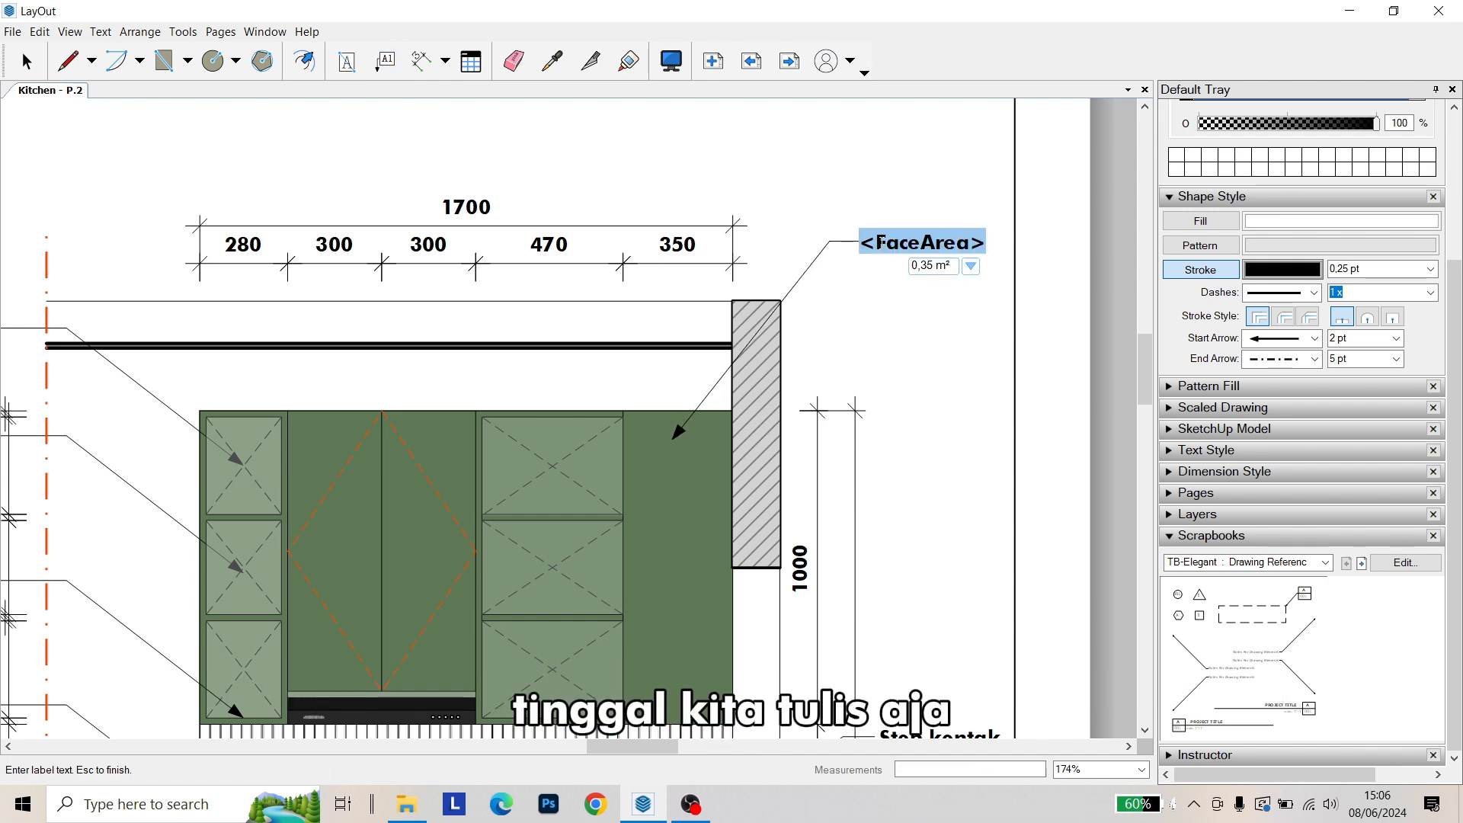
pyautogui.write('kabinet')
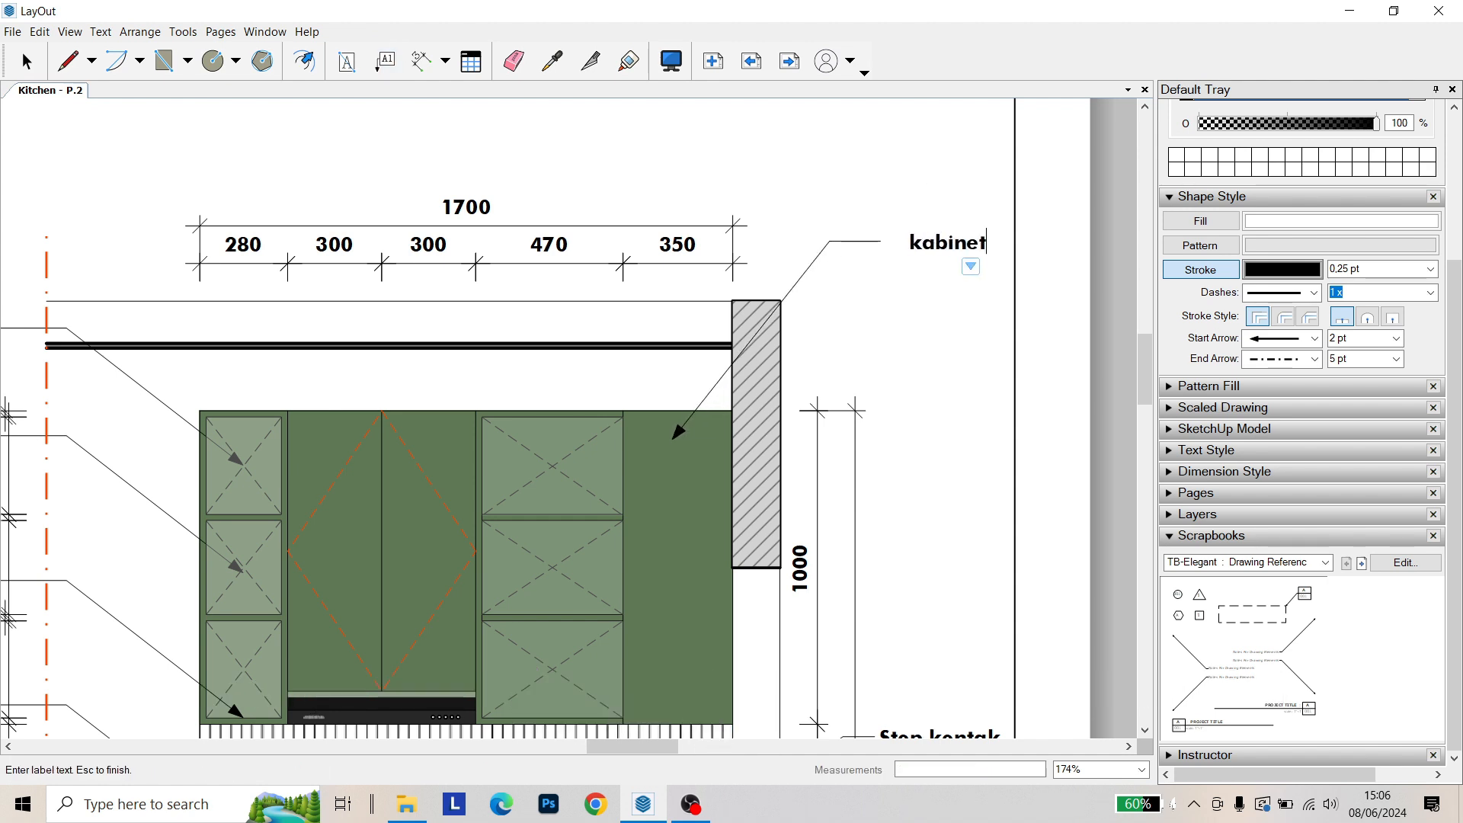
pyautogui.write(' atas')
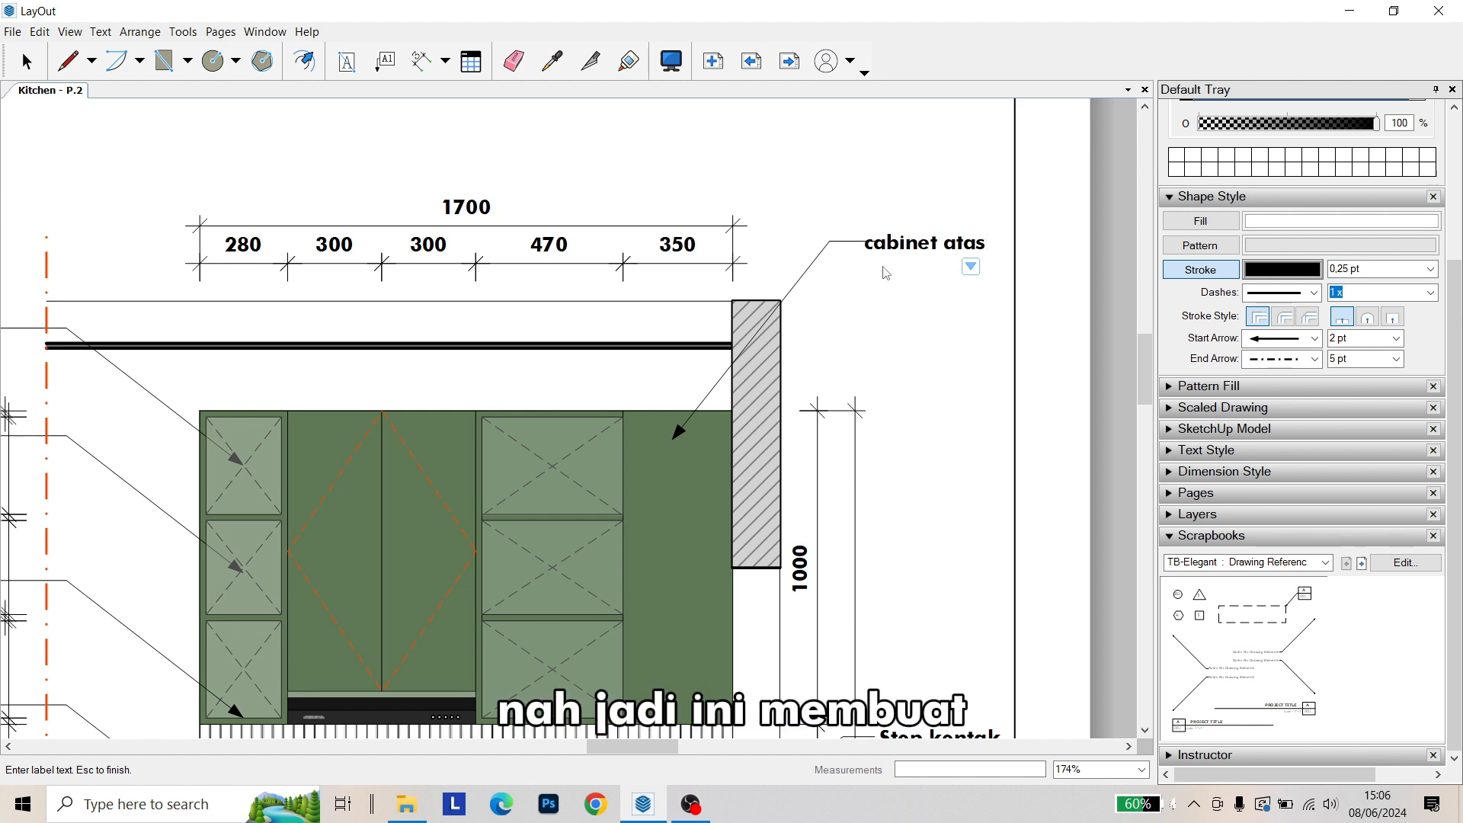
pyautogui.click(887, 285)
pyautogui.click(28, 61)
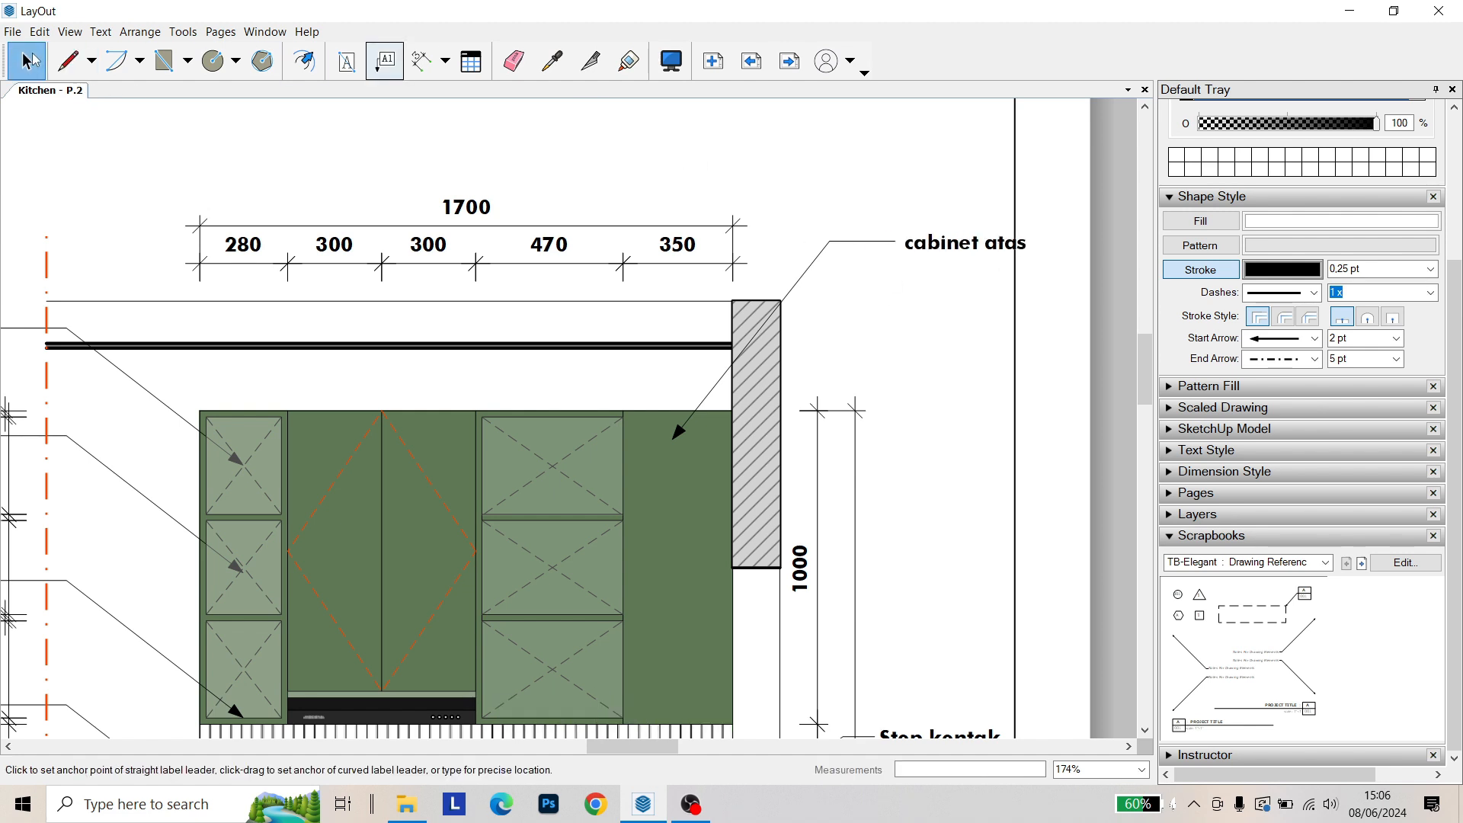
# Delete the "cabinet atas" label from the side elevation
pyautogui.moveTo(380, 182); pyautogui.dragTo(390, 155, button='middle')
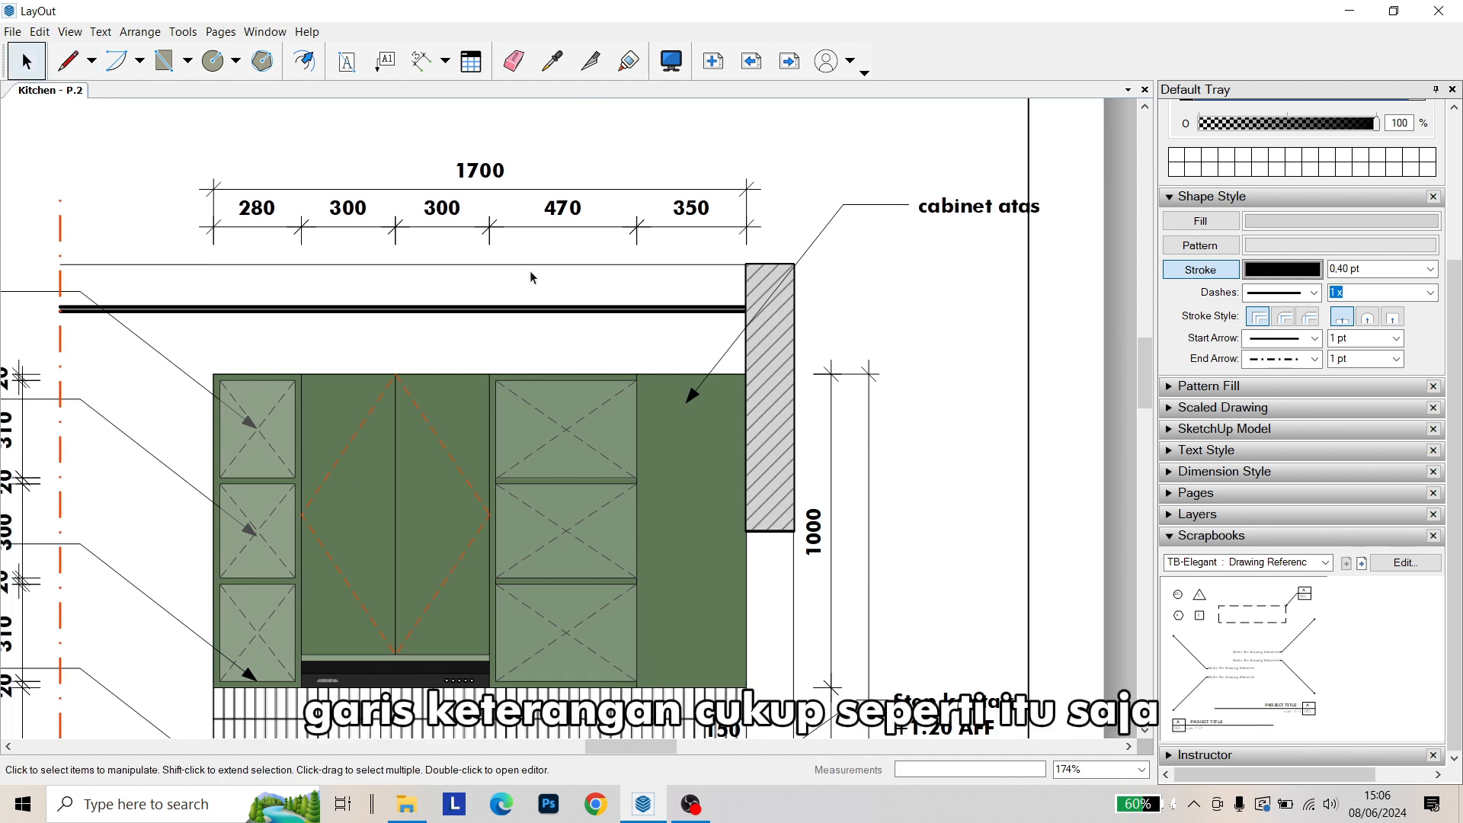
pyautogui.click(961, 191)
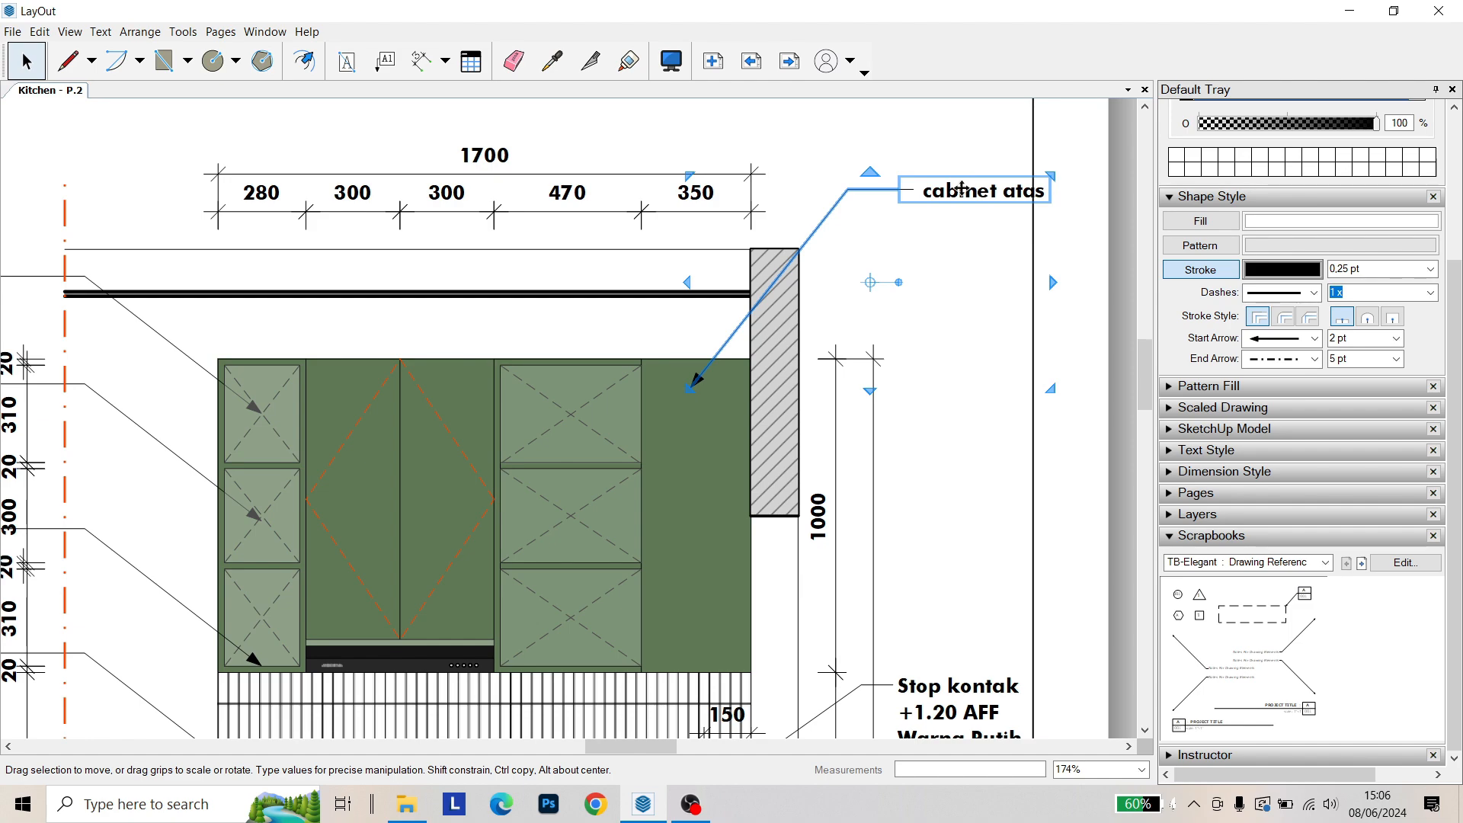
pyautogui.press('Delete')
# Examine the side elevation's backsplash socket note and the DRAWER texts on the base cabinet fronts
pyautogui.scroll(-3, 941, 272)
pyautogui.moveTo(935, 494); pyautogui.dragTo(972, 333, button='middle')
pyautogui.scroll(4, 815, 554)
pyautogui.scroll(-3, 815, 555)
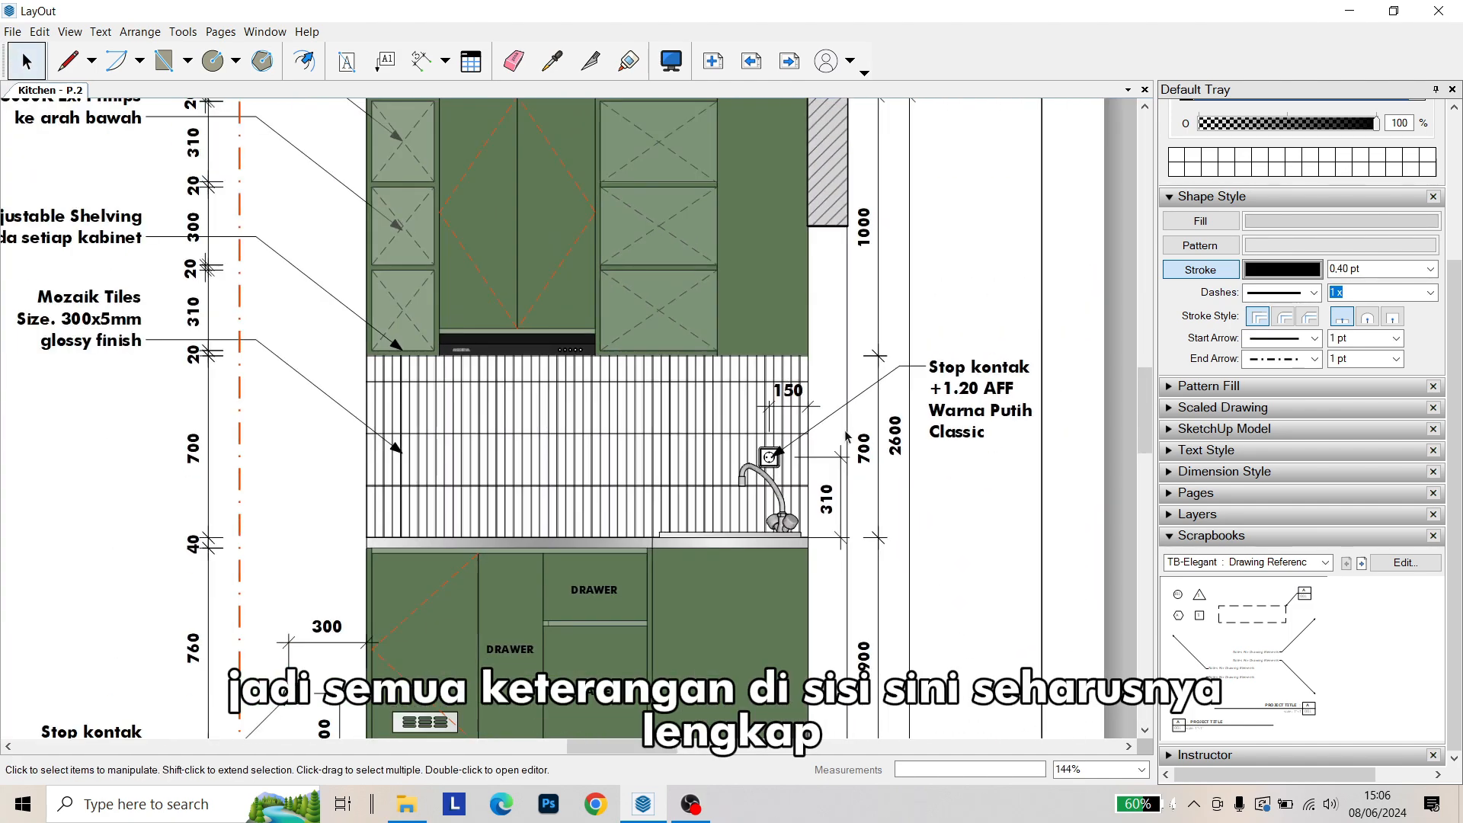
pyautogui.moveTo(845, 437)
pyautogui.mouseDown(button='middle')
pyautogui.moveTo(975, 438)
pyautogui.moveTo(1027, 379)
pyautogui.moveTo(814, 428)
pyautogui.moveTo(894, 310)
pyautogui.mouseUp(button='middle')
pyautogui.scroll(5, 649, 538)
pyautogui.scroll(4, 794, 455)
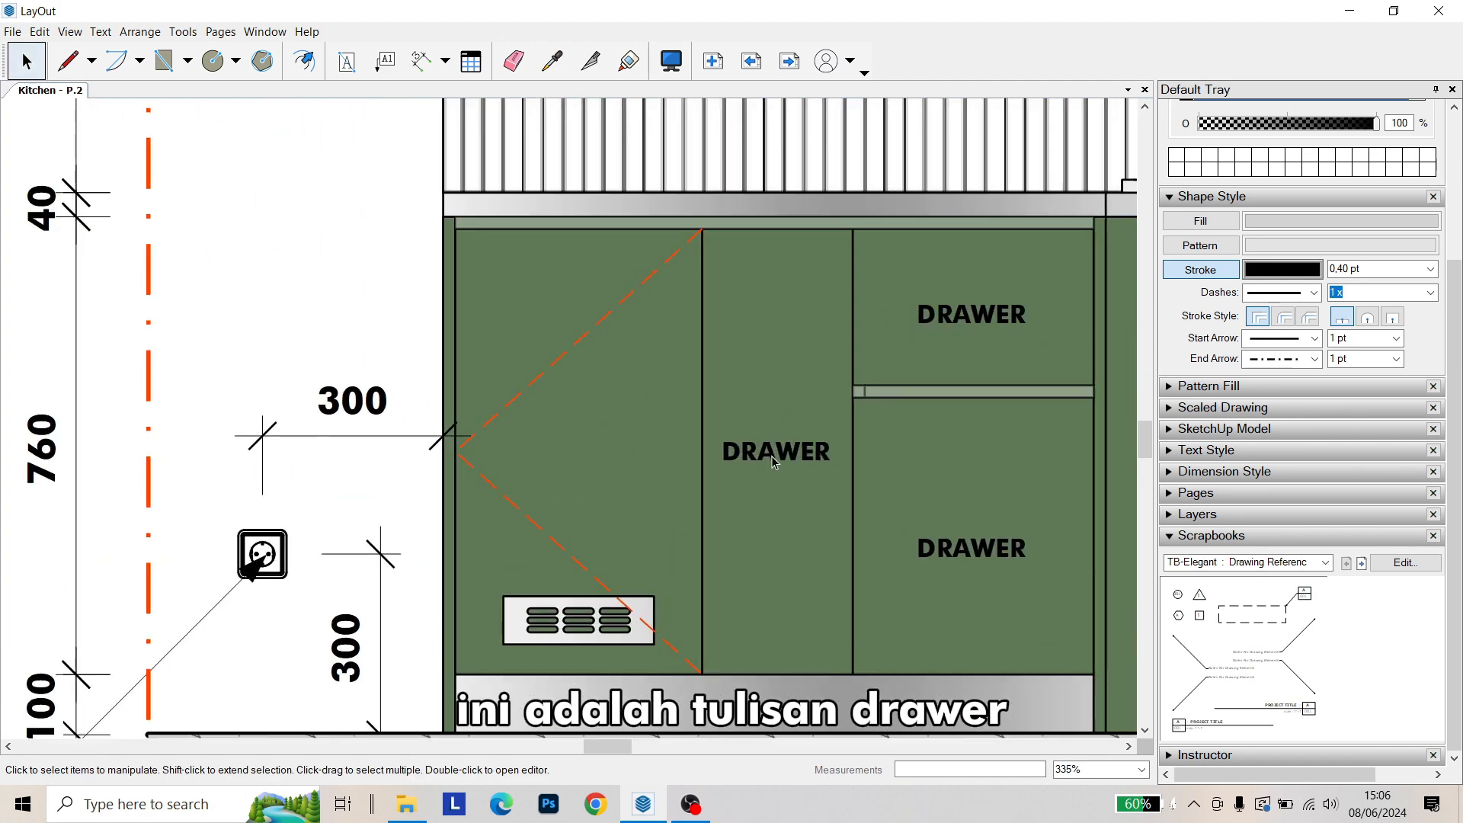
pyautogui.scroll(-10, 778, 464)
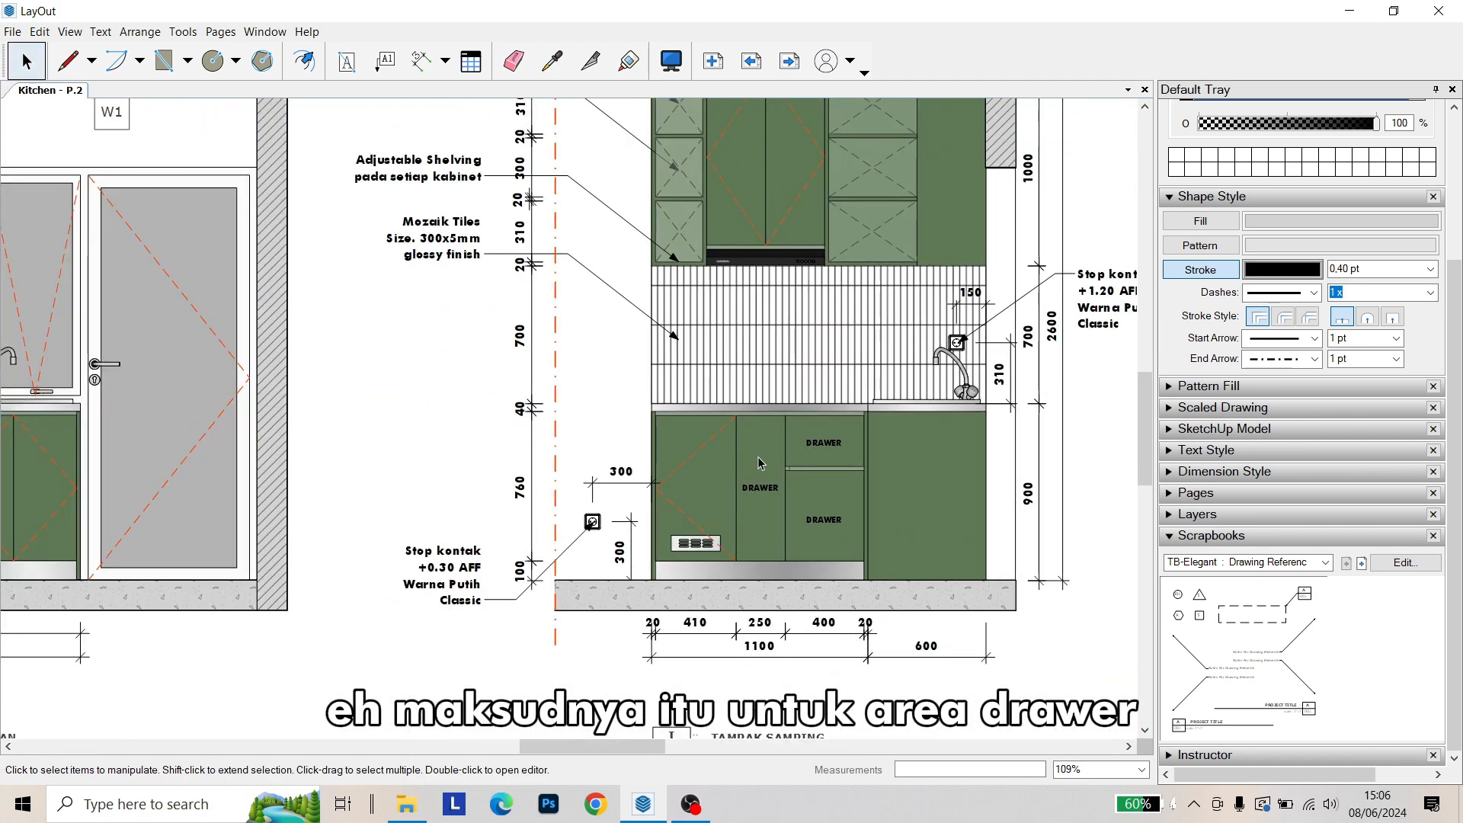
# Review the complete TAMPAK DEPAN and TAMPAK SAMPING elevations with their notes and drawing titles on page P.2
pyautogui.moveTo(577, 370); pyautogui.dragTo(589, 433, button='middle')
pyautogui.moveTo(337, 366); pyautogui.dragTo(340, 411, button='middle')
pyautogui.scroll(1, 424, 310)
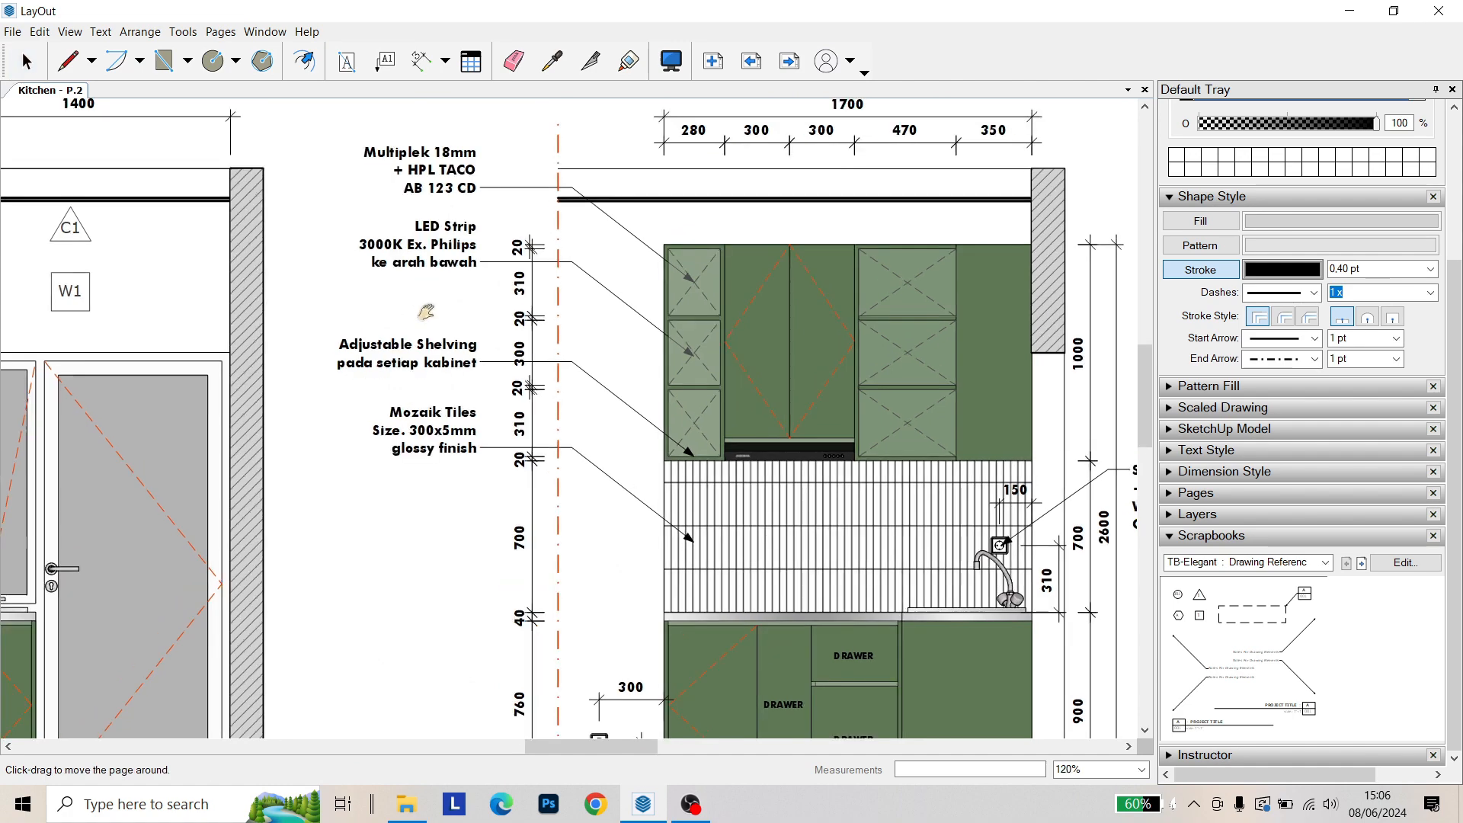
pyautogui.moveTo(425, 313); pyautogui.dragTo(460, 484, button='middle')
pyautogui.scroll(-3, 494, 431)
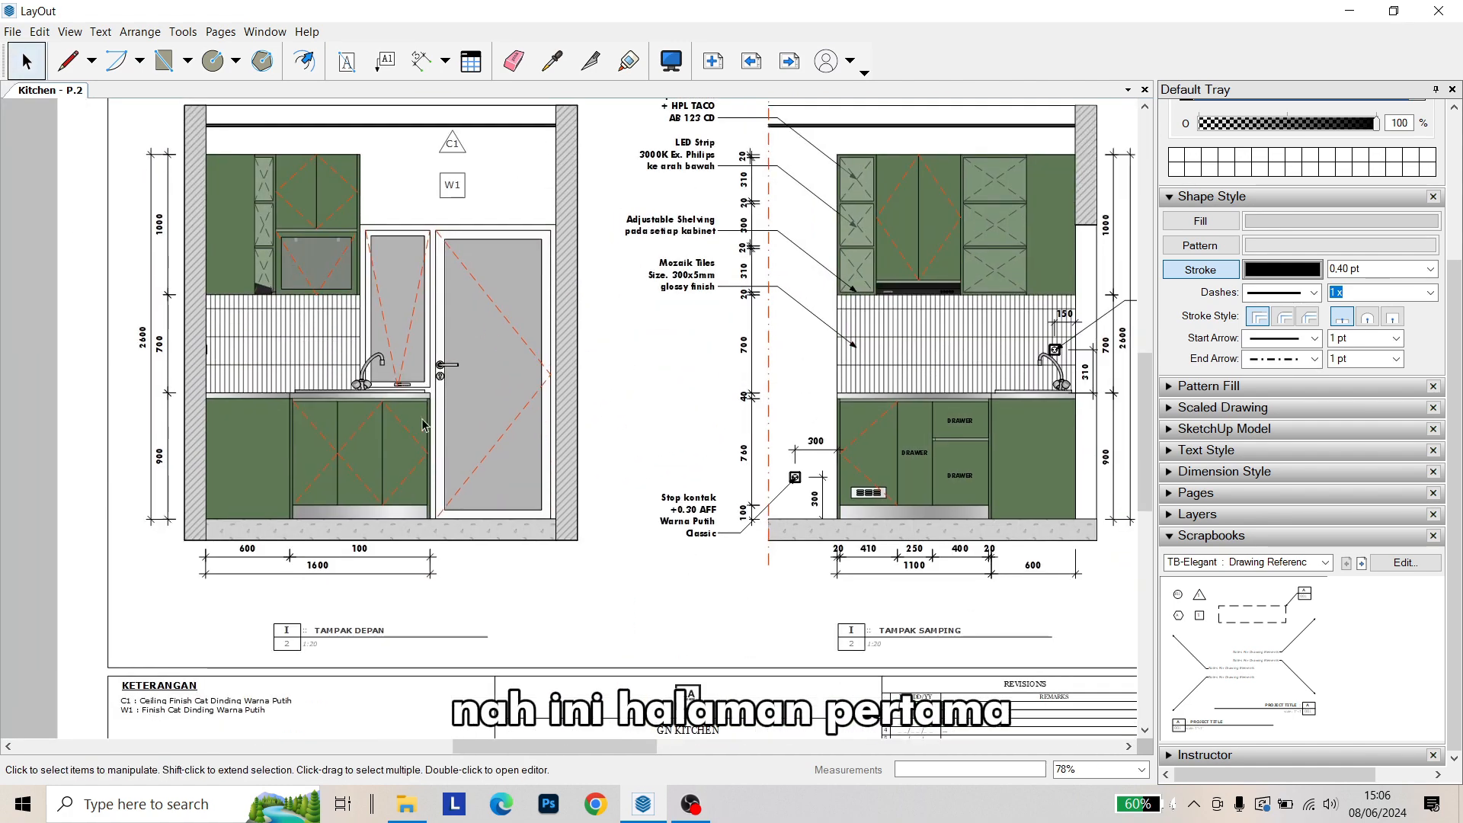
pyautogui.scroll(4, 295, 661)
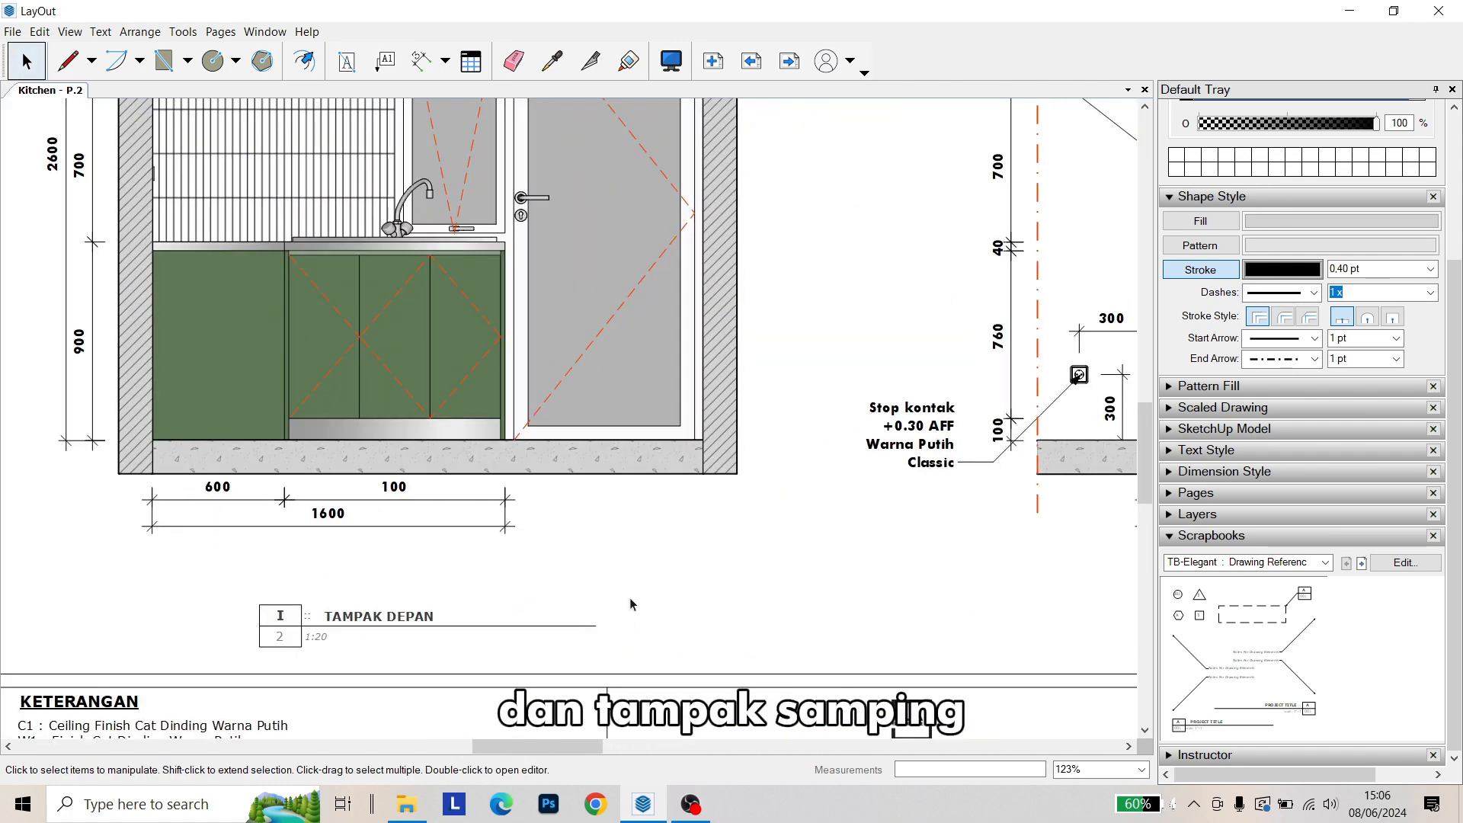
pyautogui.moveTo(631, 600); pyautogui.dragTo(70, 579, button='middle')
pyautogui.scroll(-3, 651, 582)
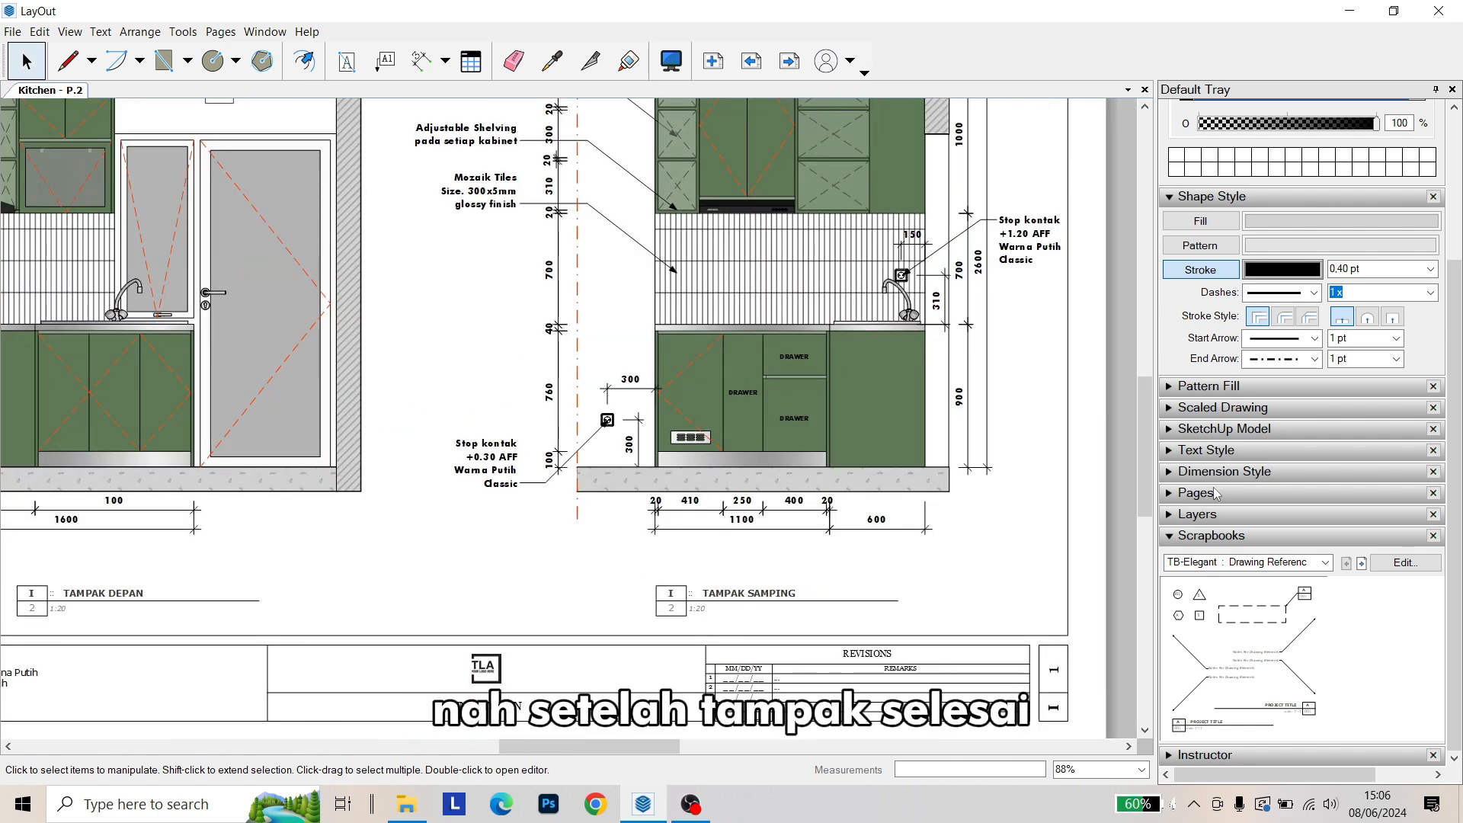
# Expand the page list and open page P.3
pyautogui.click(1197, 493)
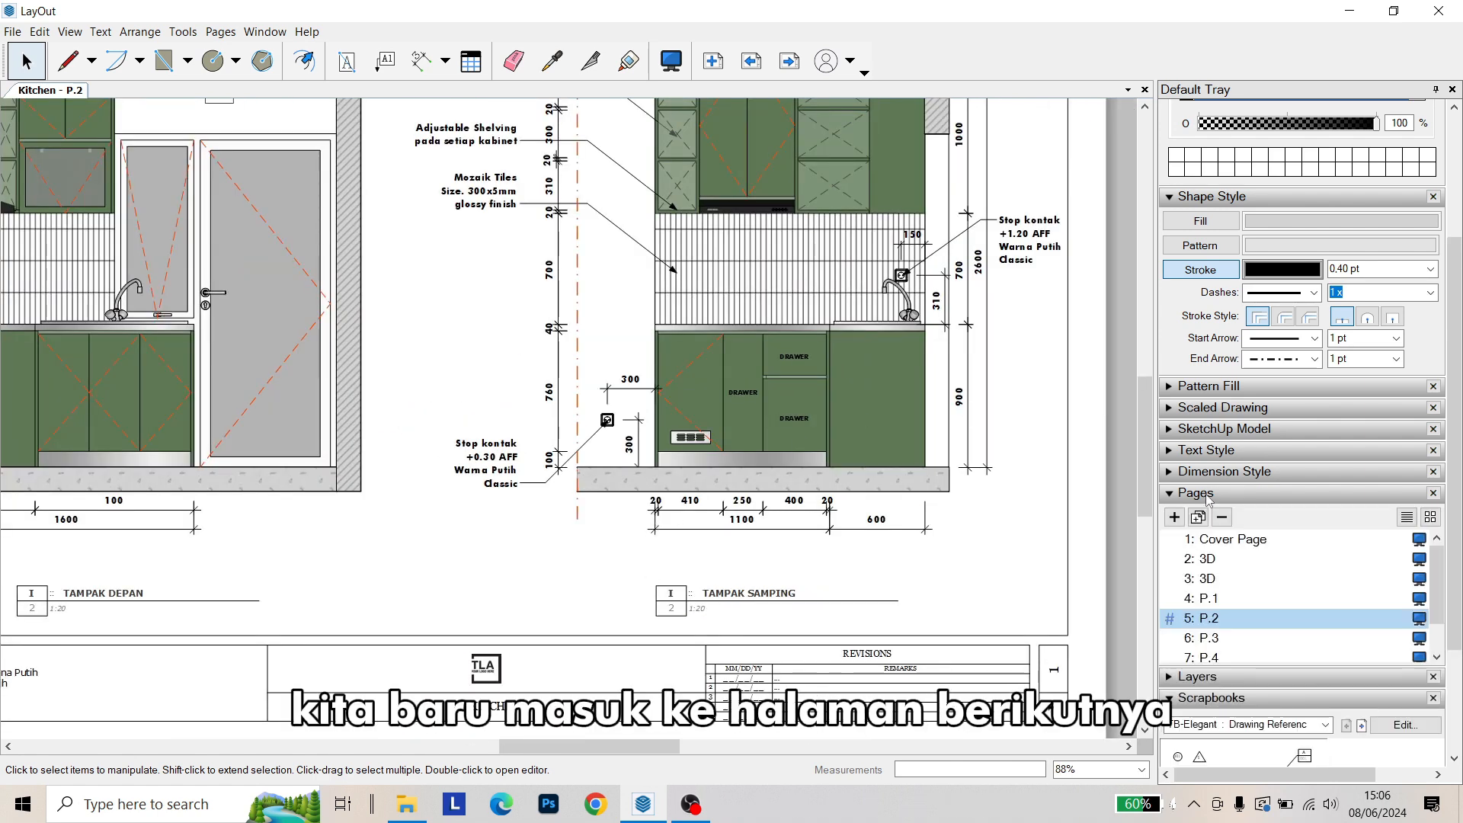
pyautogui.click(1217, 644)
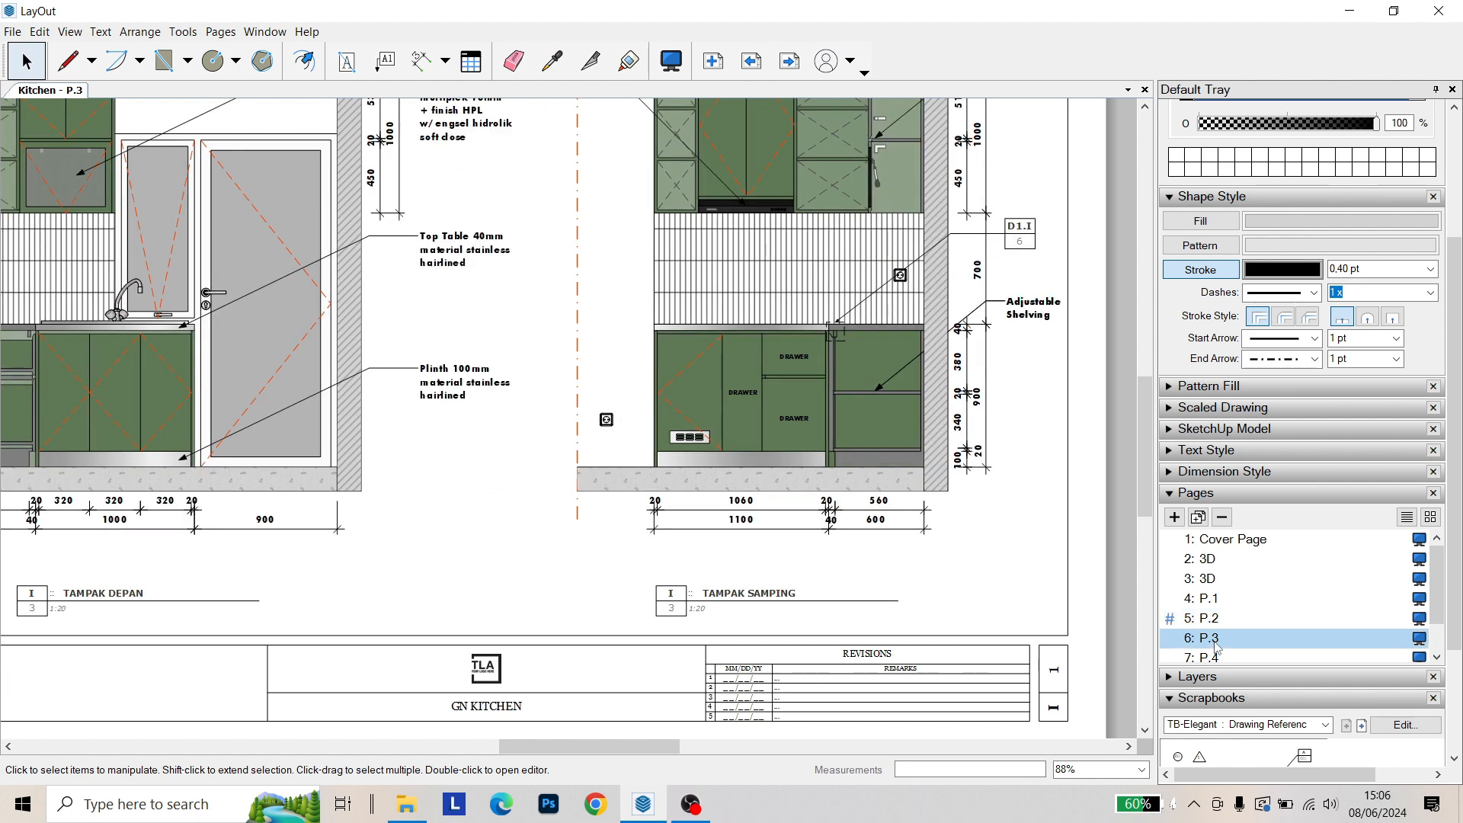
# Examine the front section on page P.3, its drawing title and the detailed dimensions of the cut base cabinet
pyautogui.moveTo(329, 376); pyautogui.dragTo(703, 446, button='middle')
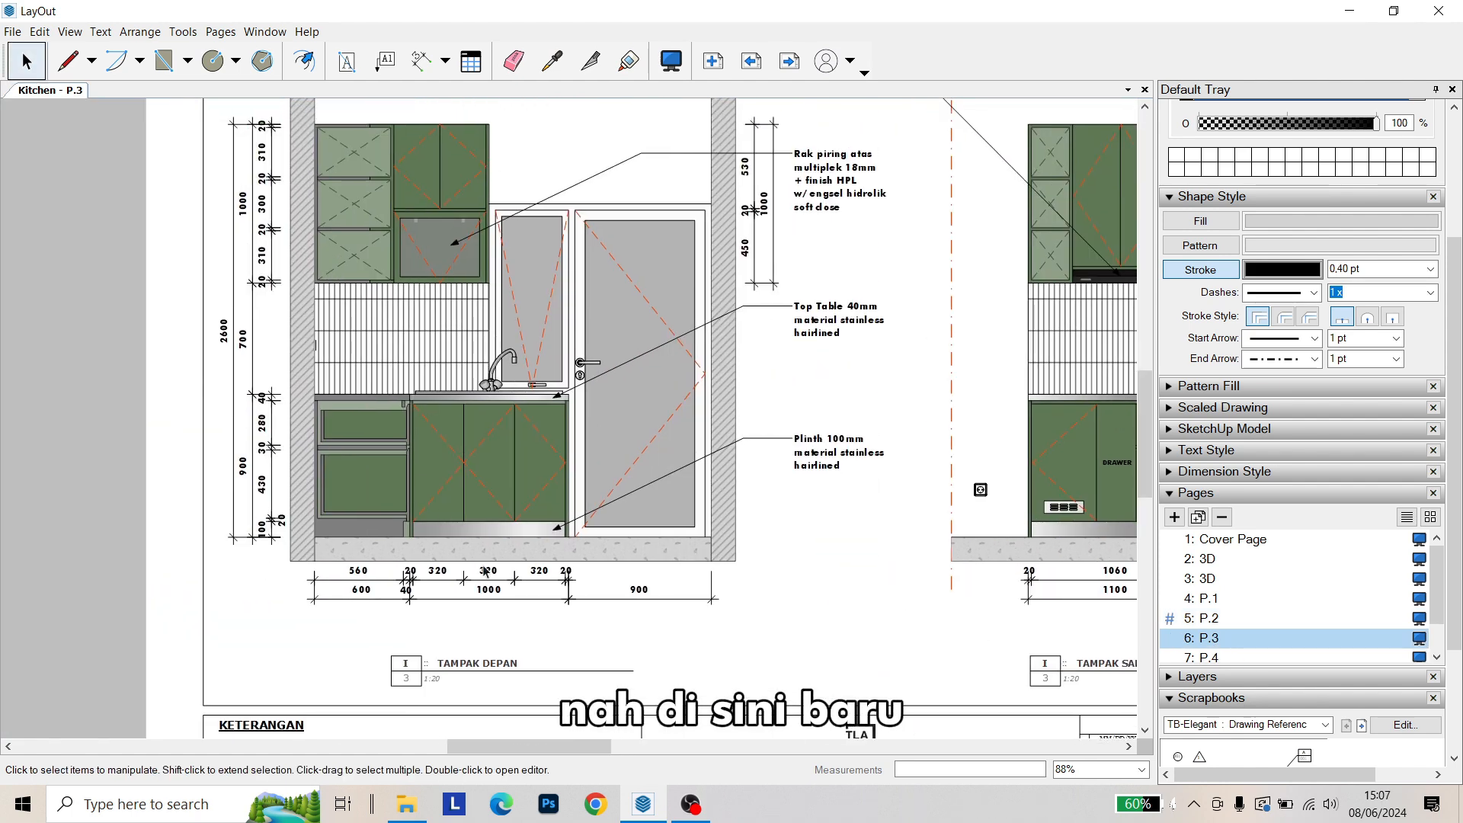
pyautogui.scroll(2, 486, 572)
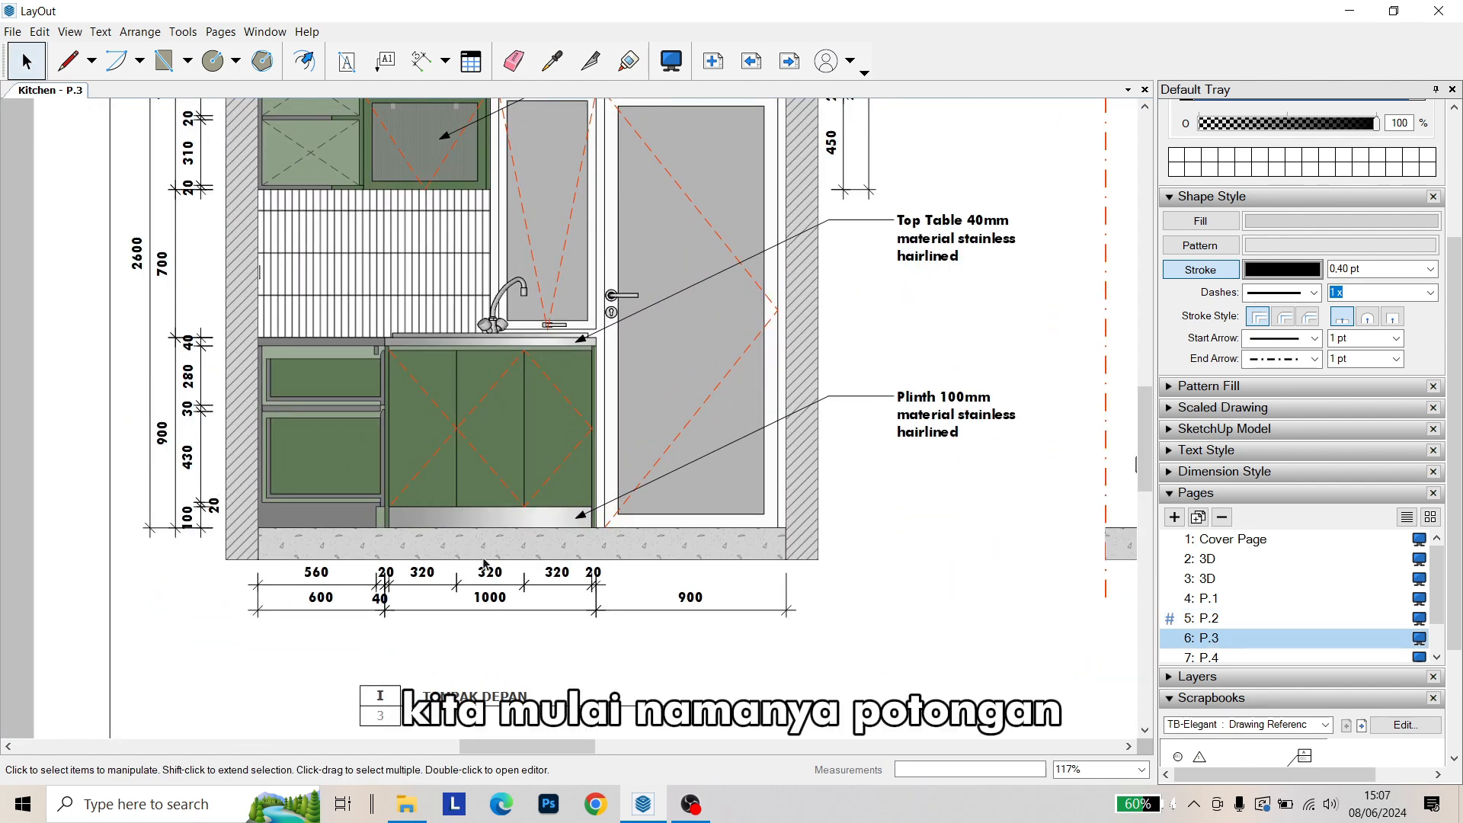
pyautogui.moveTo(476, 689); pyautogui.dragTo(455, 527, button='middle')
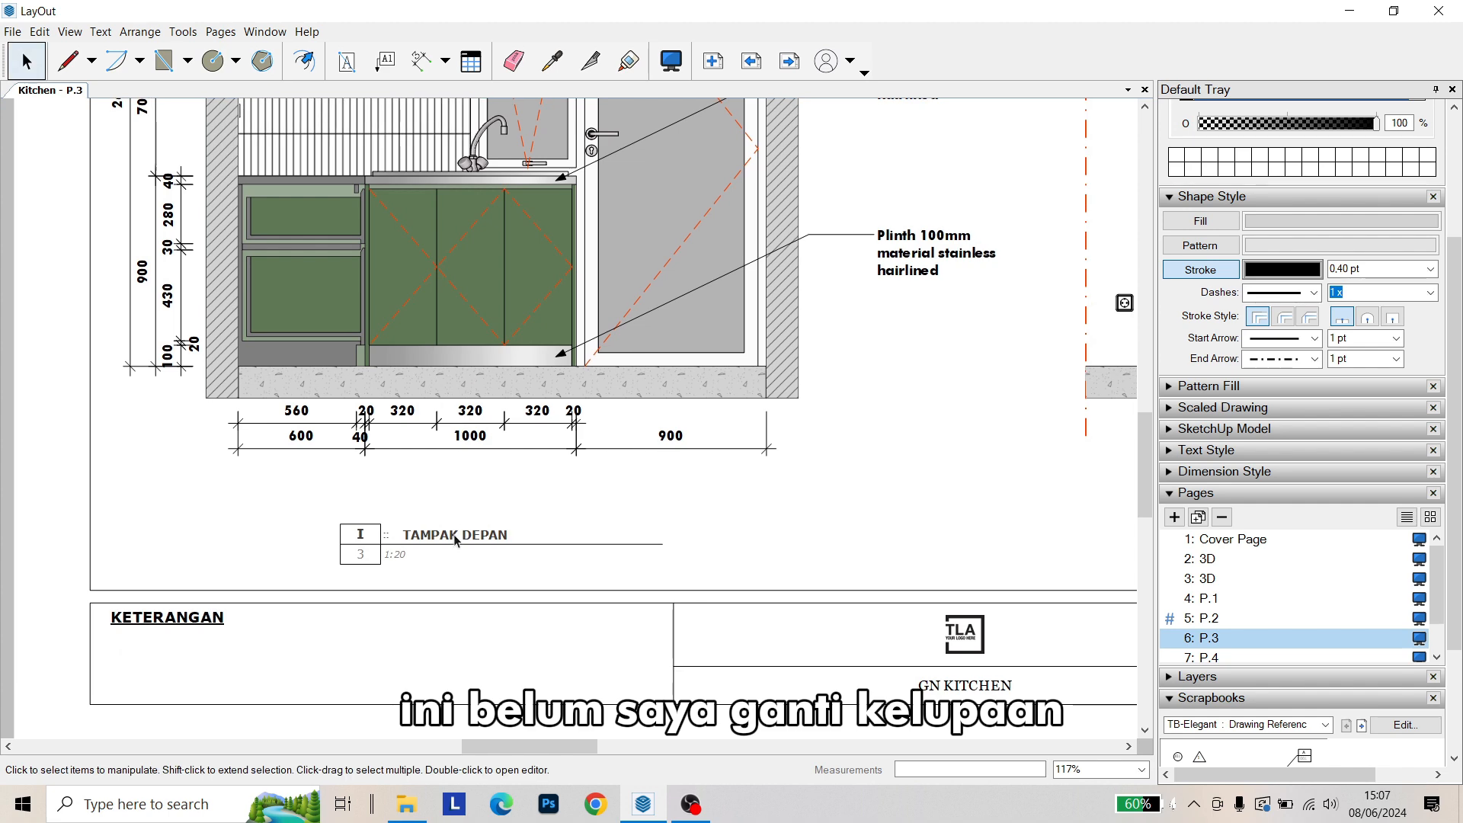
pyautogui.moveTo(923, 549); pyautogui.dragTo(800, 547, button='middle')
pyautogui.moveTo(310, 493); pyautogui.dragTo(493, 555, button='middle')
pyautogui.moveTo(313, 467); pyautogui.dragTo(306, 508, button='middle')
pyautogui.scroll(1, 247, 488)
pyautogui.moveTo(414, 390); pyautogui.dragTo(416, 293, button='middle')
pyautogui.scroll(1, 499, 457)
pyautogui.moveTo(568, 494); pyautogui.dragTo(568, 597, button='middle')
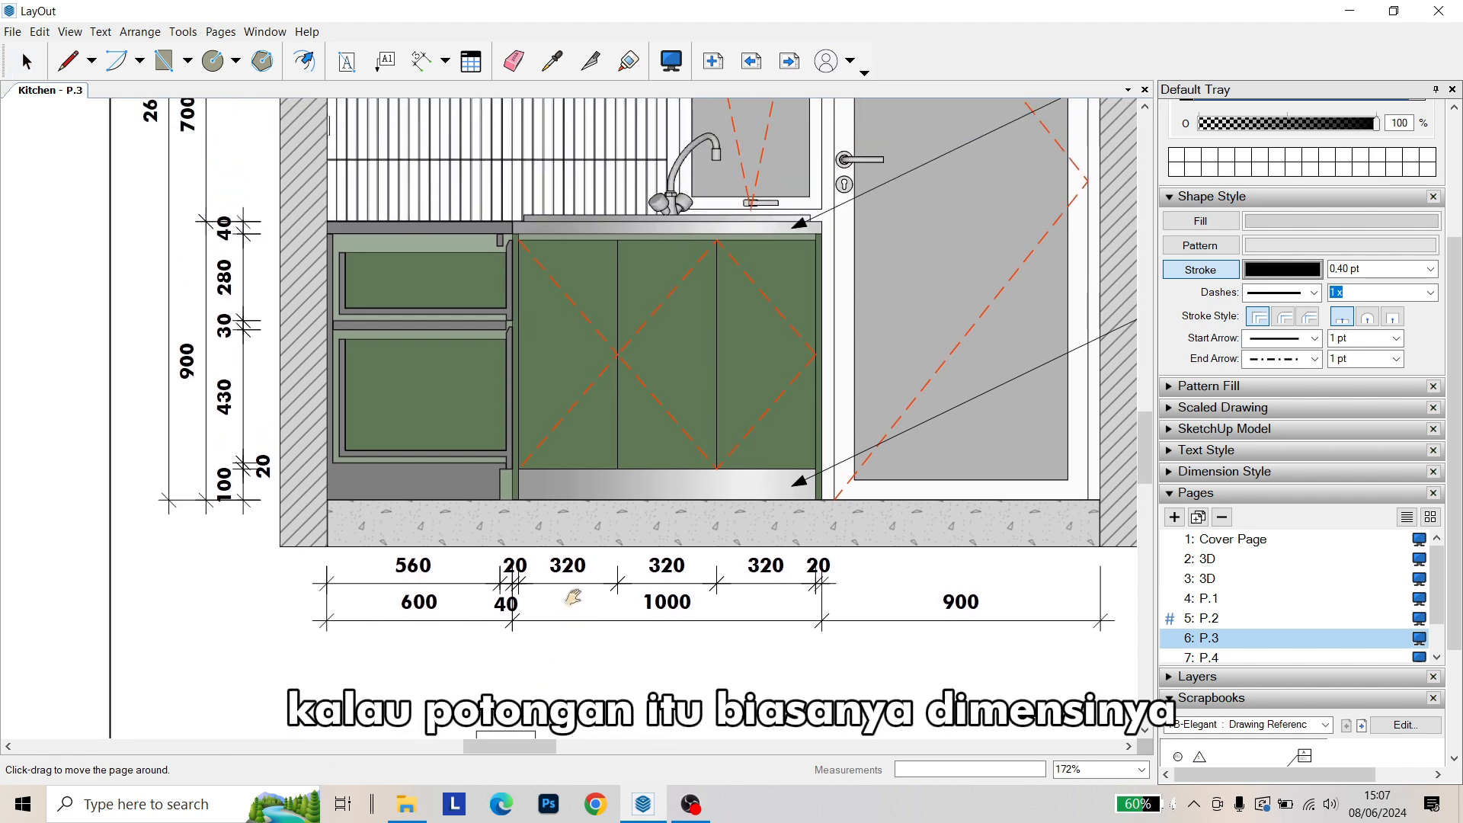
pyautogui.scroll(1, 267, 321)
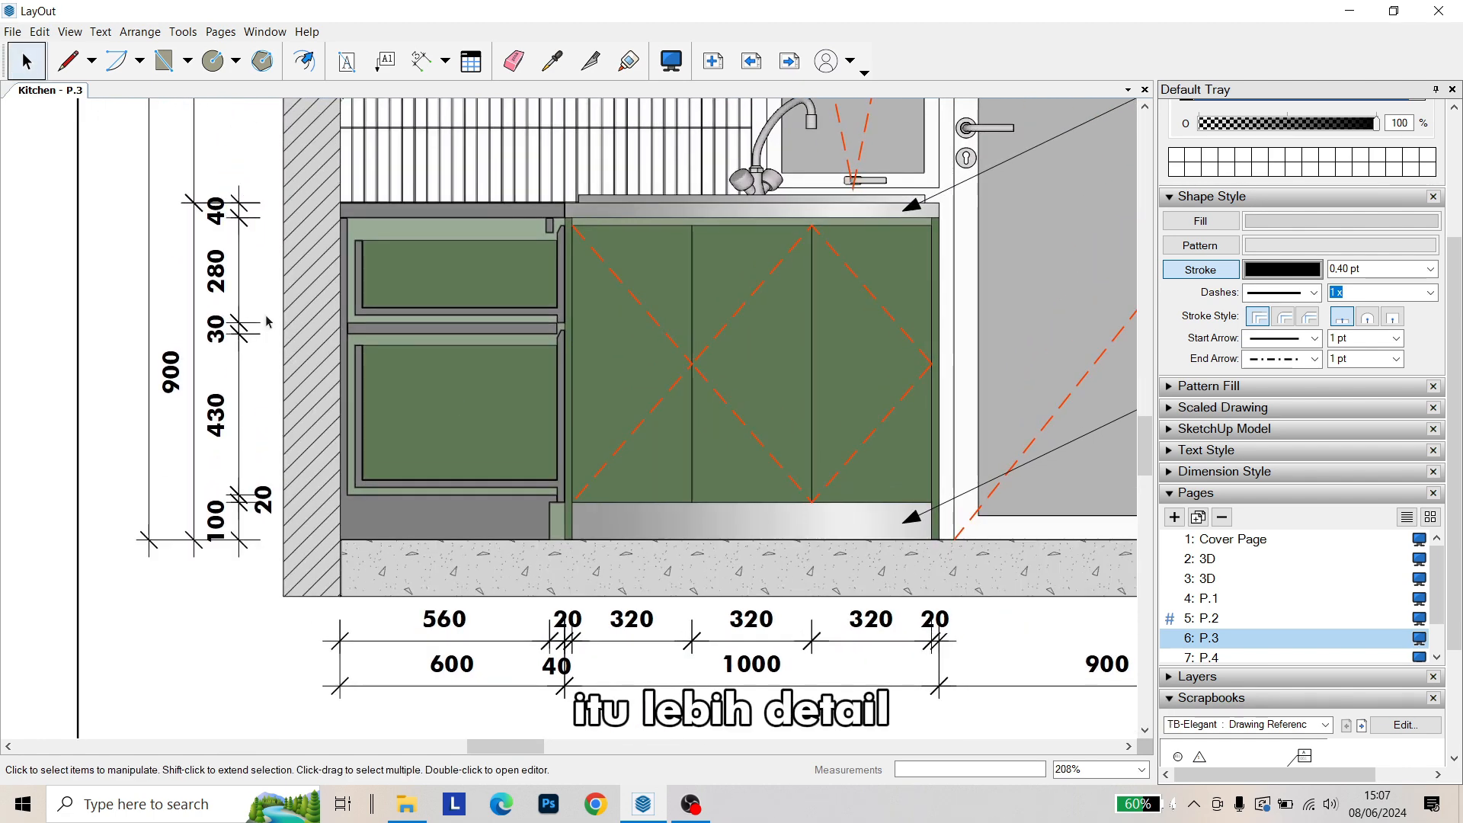
pyautogui.scroll(1, 194, 427)
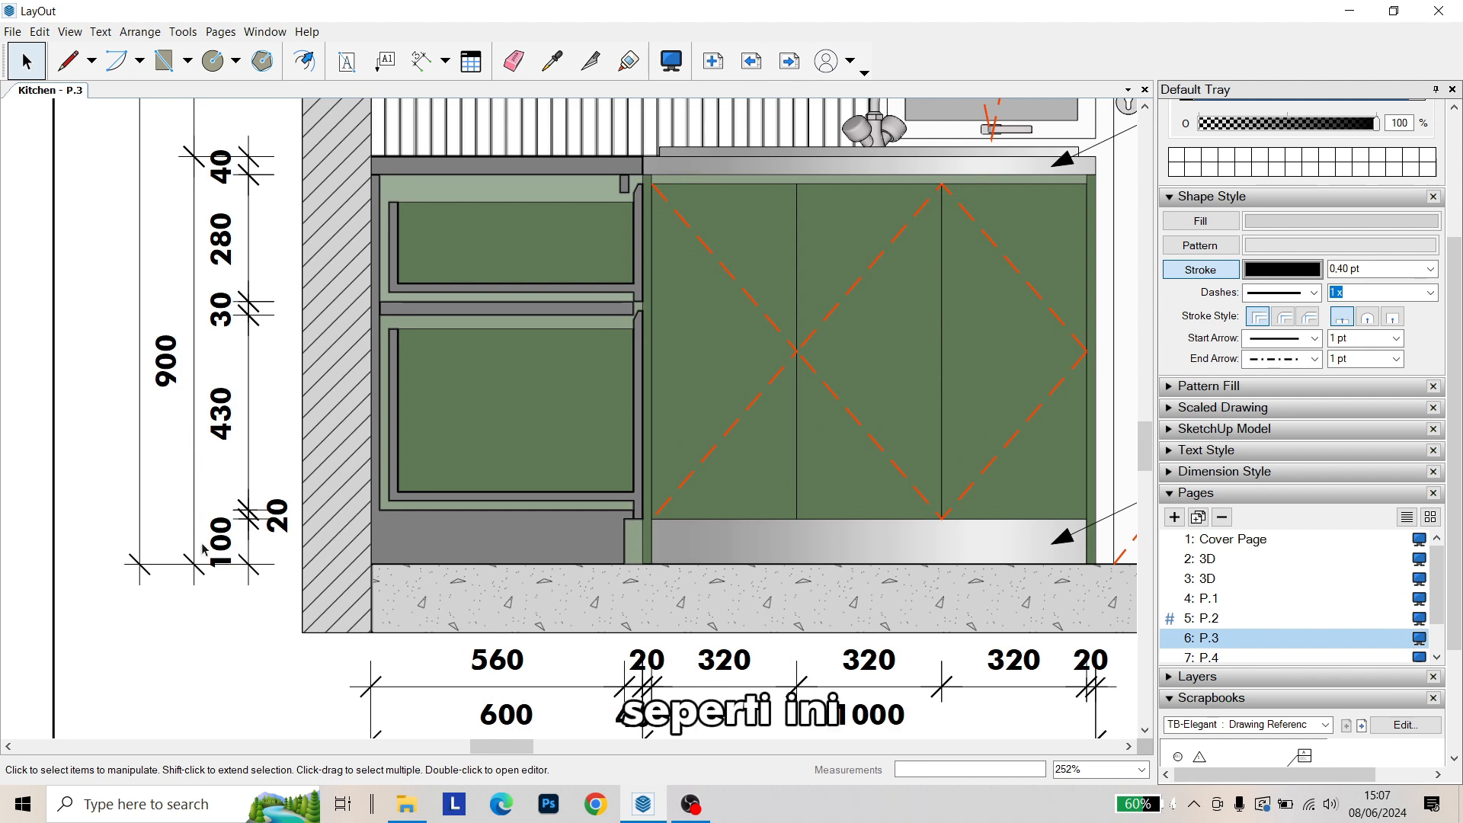
# Examine the cut base cabinet on page P.3, its plywood panels, drawer boxes, plinth and height dimensions beside the wall
pyautogui.scroll(1, 339, 565)
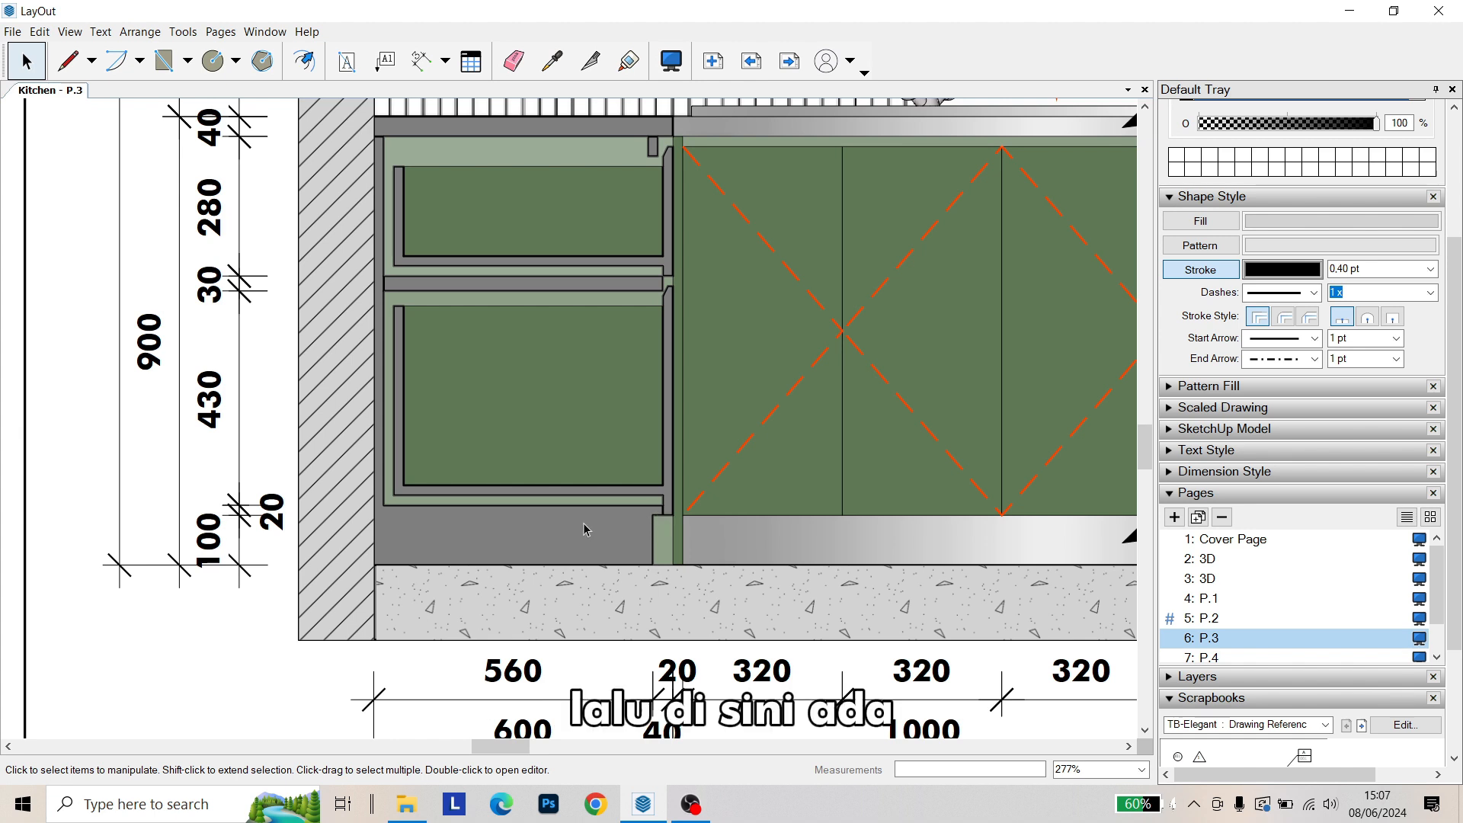
pyautogui.moveTo(327, 521); pyautogui.dragTo(332, 565, button='middle')
pyautogui.scroll(1, 646, 561)
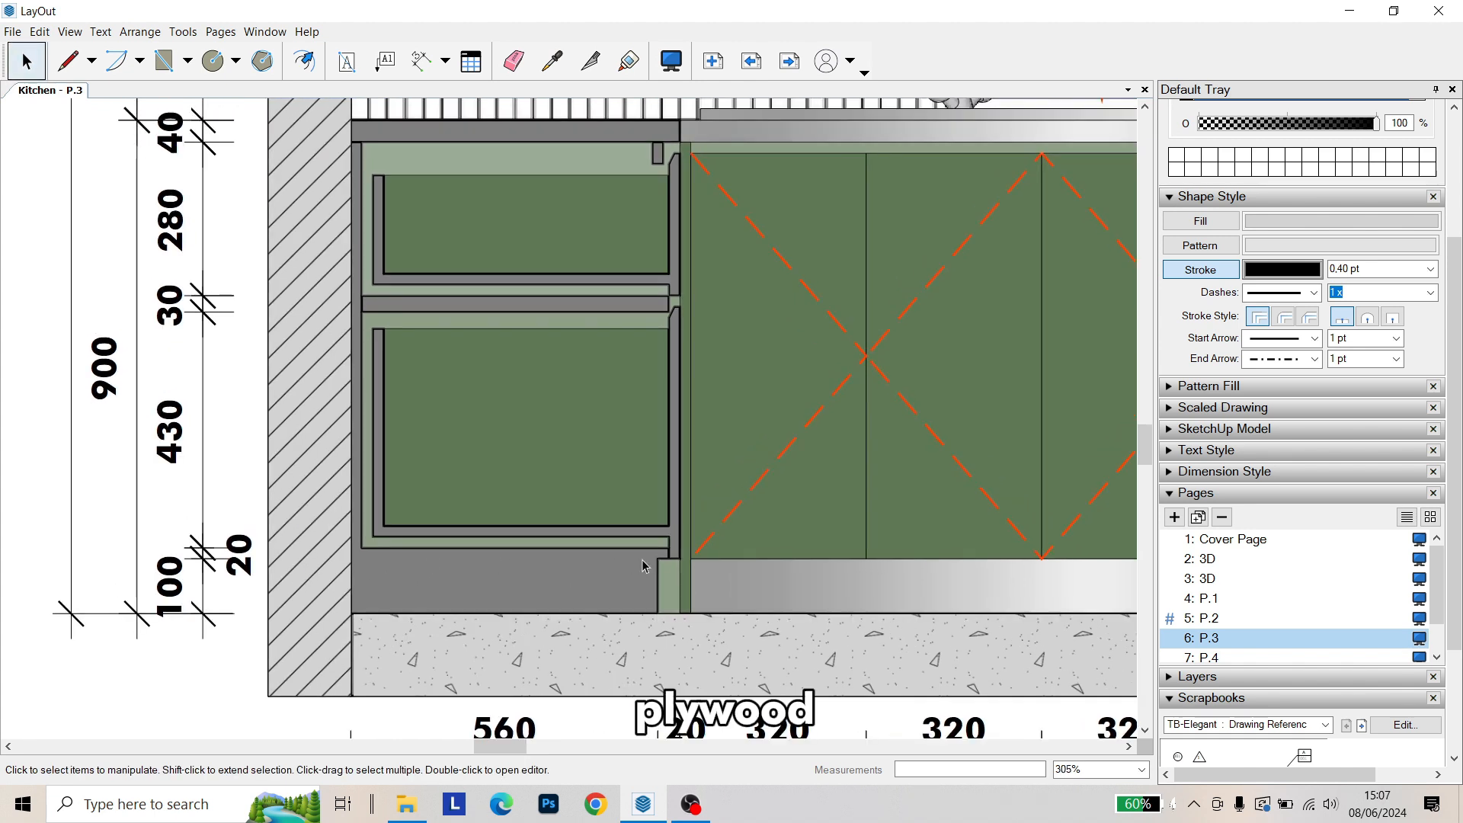
pyautogui.moveTo(324, 477); pyautogui.dragTo(331, 528, button='middle')
pyautogui.moveTo(339, 427); pyautogui.dragTo(350, 488, button='middle')
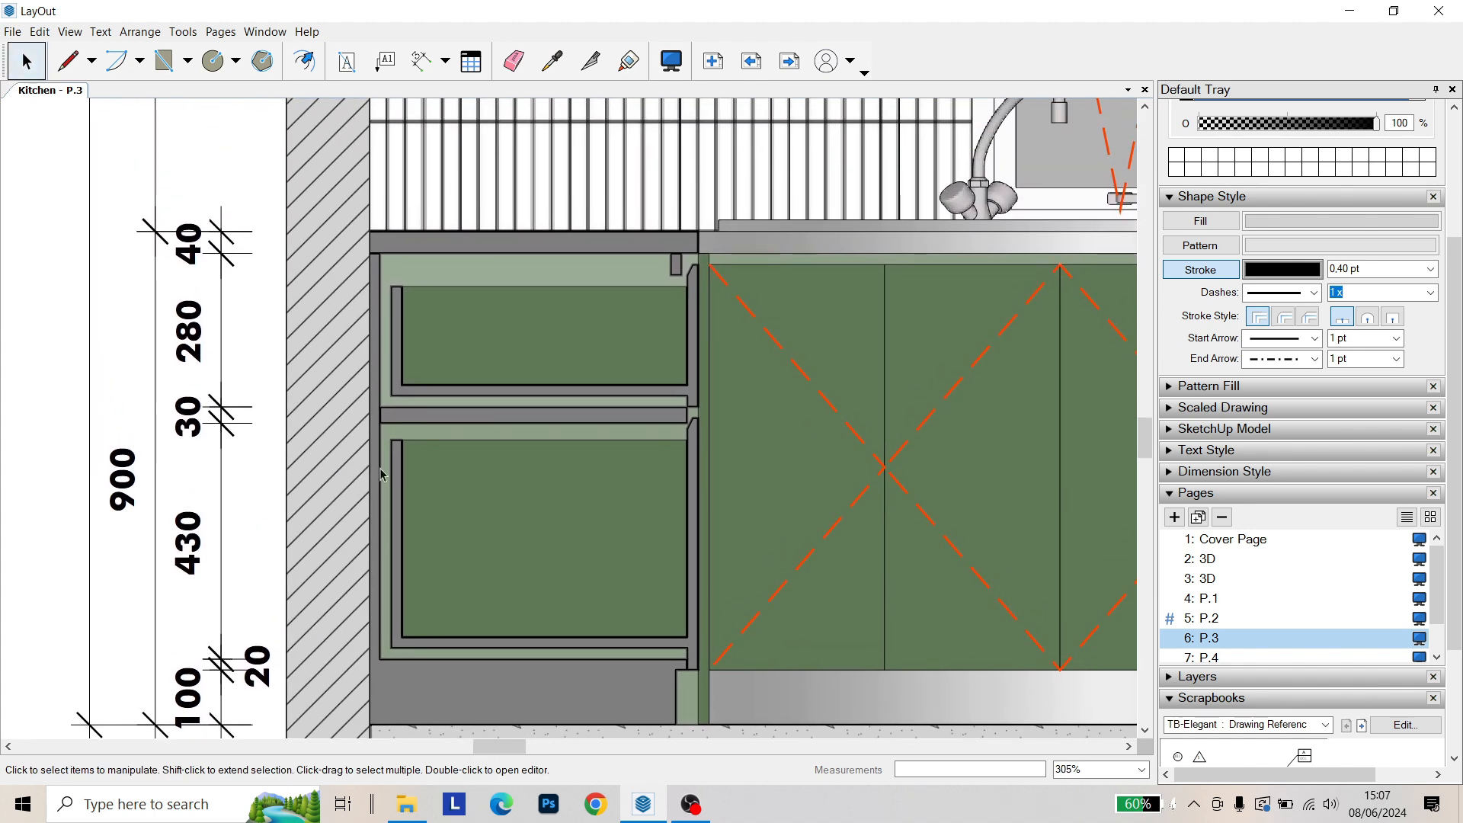
pyautogui.moveTo(293, 436); pyautogui.dragTo(320, 435, button='middle')
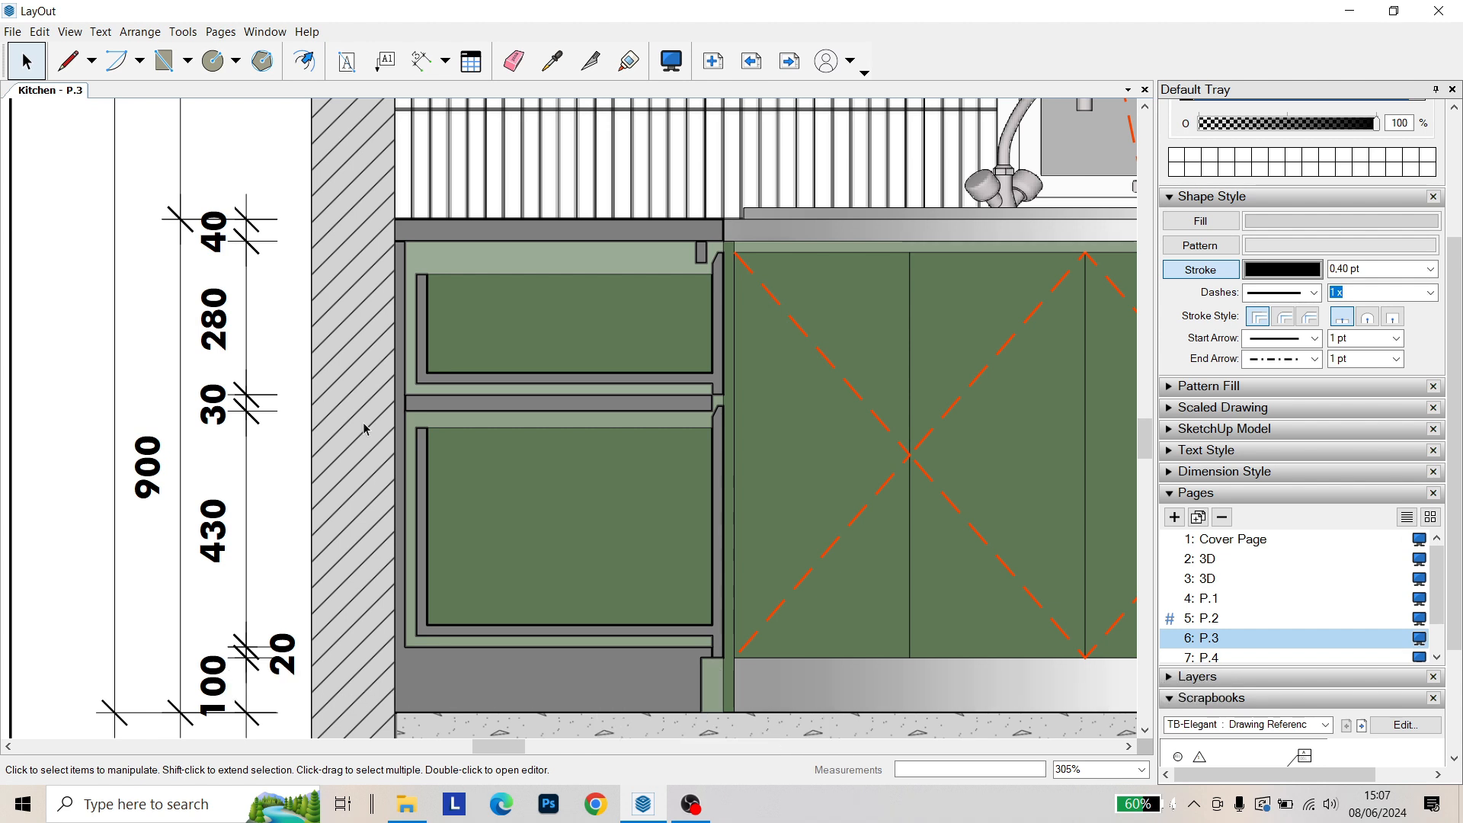
pyautogui.scroll(3, 364, 428)
pyautogui.scroll(1, 417, 356)
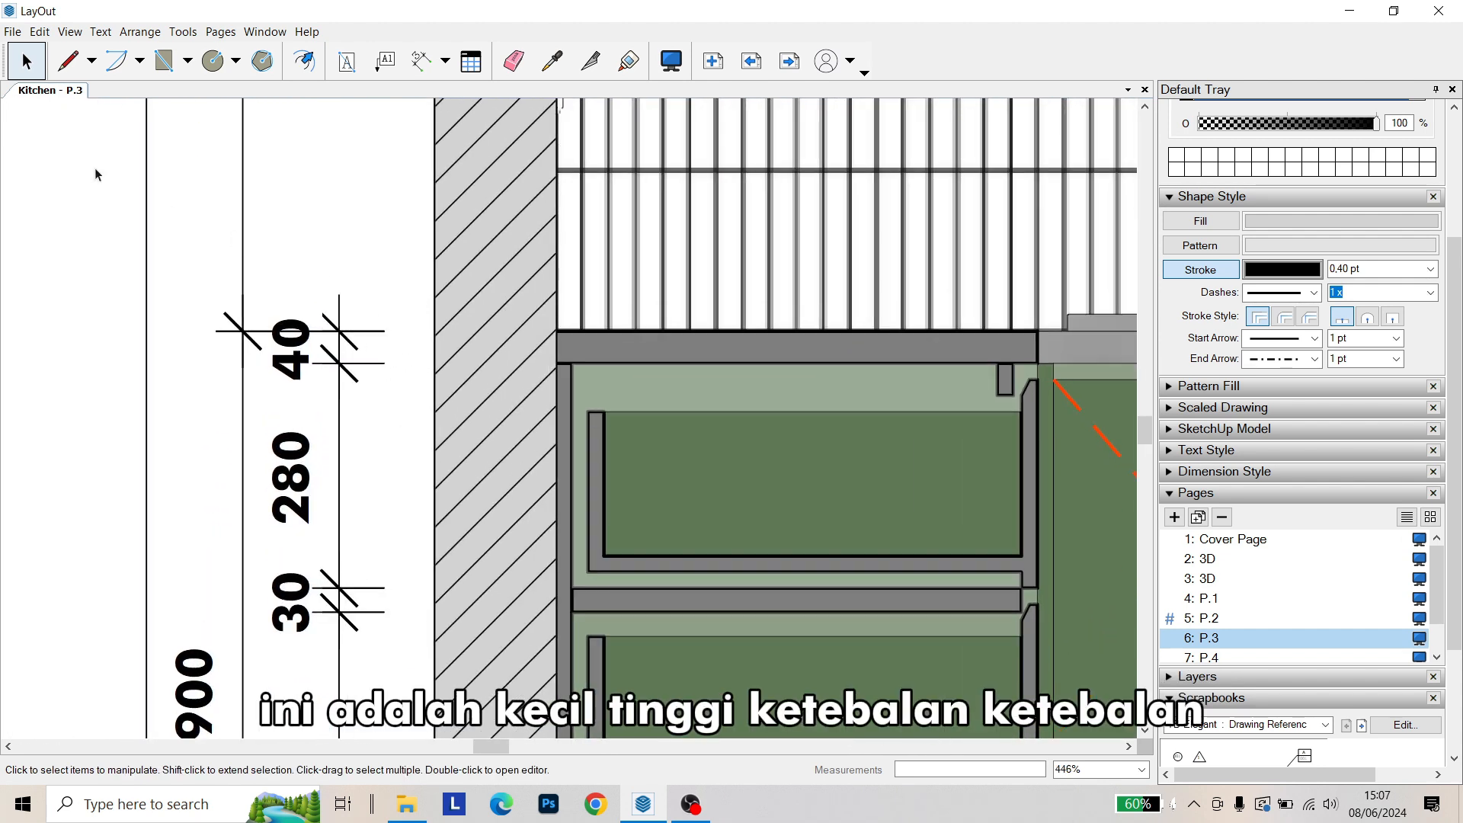
pyautogui.click(68, 61)
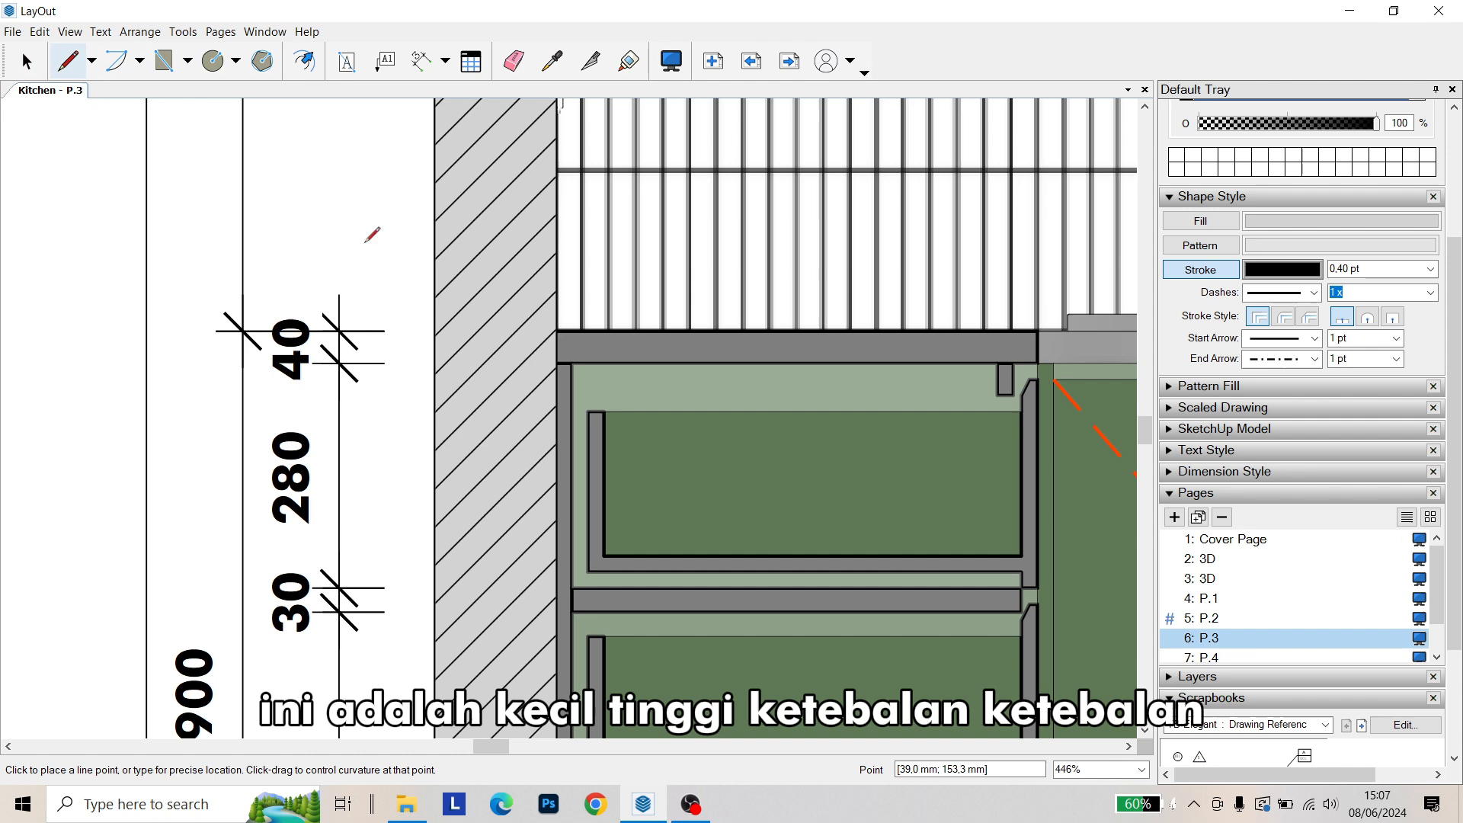
pyautogui.click(436, 331)
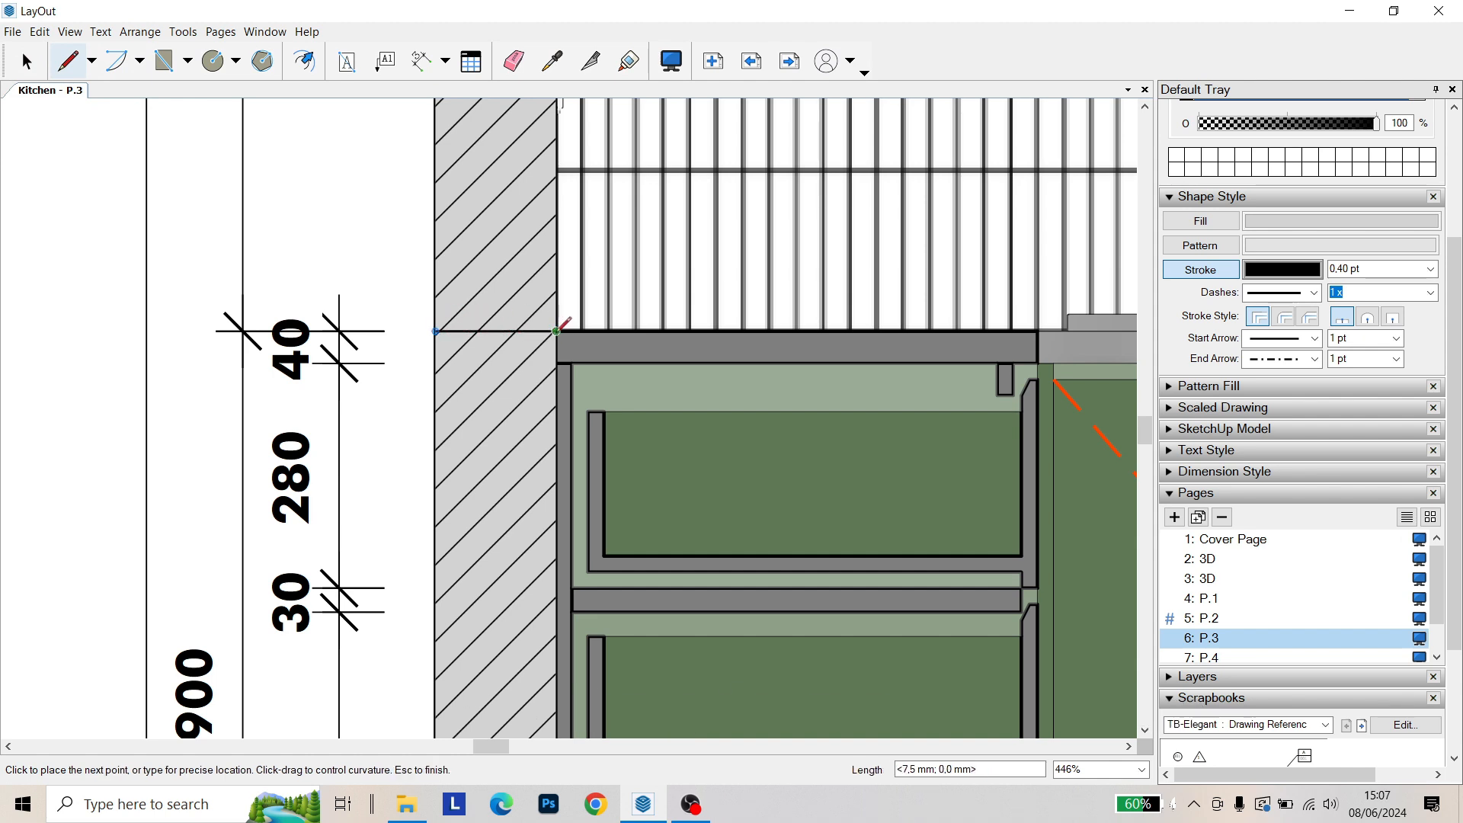
pyautogui.scroll(-2, 309, 388)
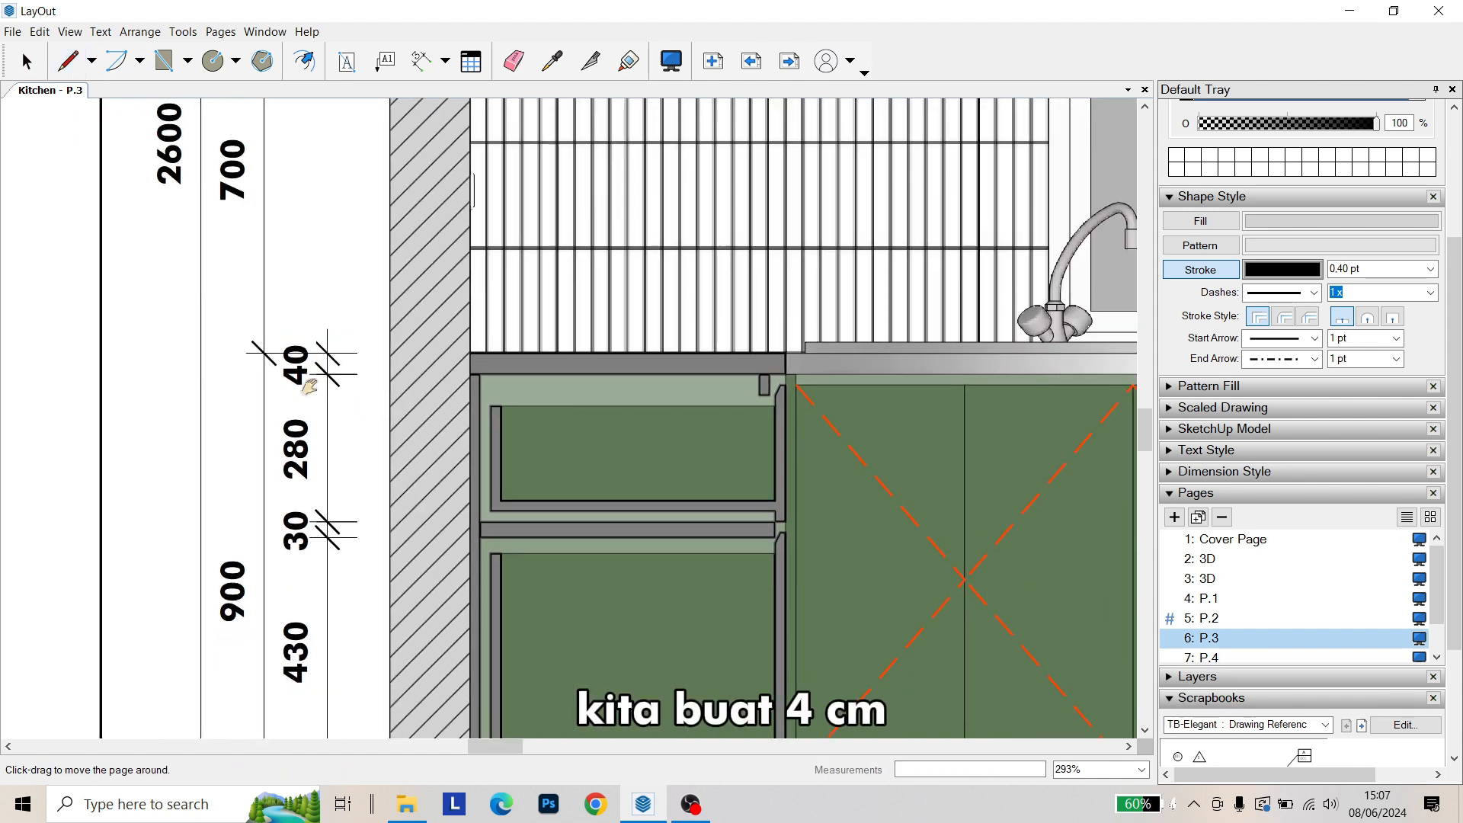
pyautogui.moveTo(308, 387)
pyautogui.mouseDown(button='middle')
pyautogui.moveTo(318, 449)
pyautogui.moveTo(303, 512)
pyautogui.mouseUp(button='middle')
pyautogui.scroll(-2, 320, 435)
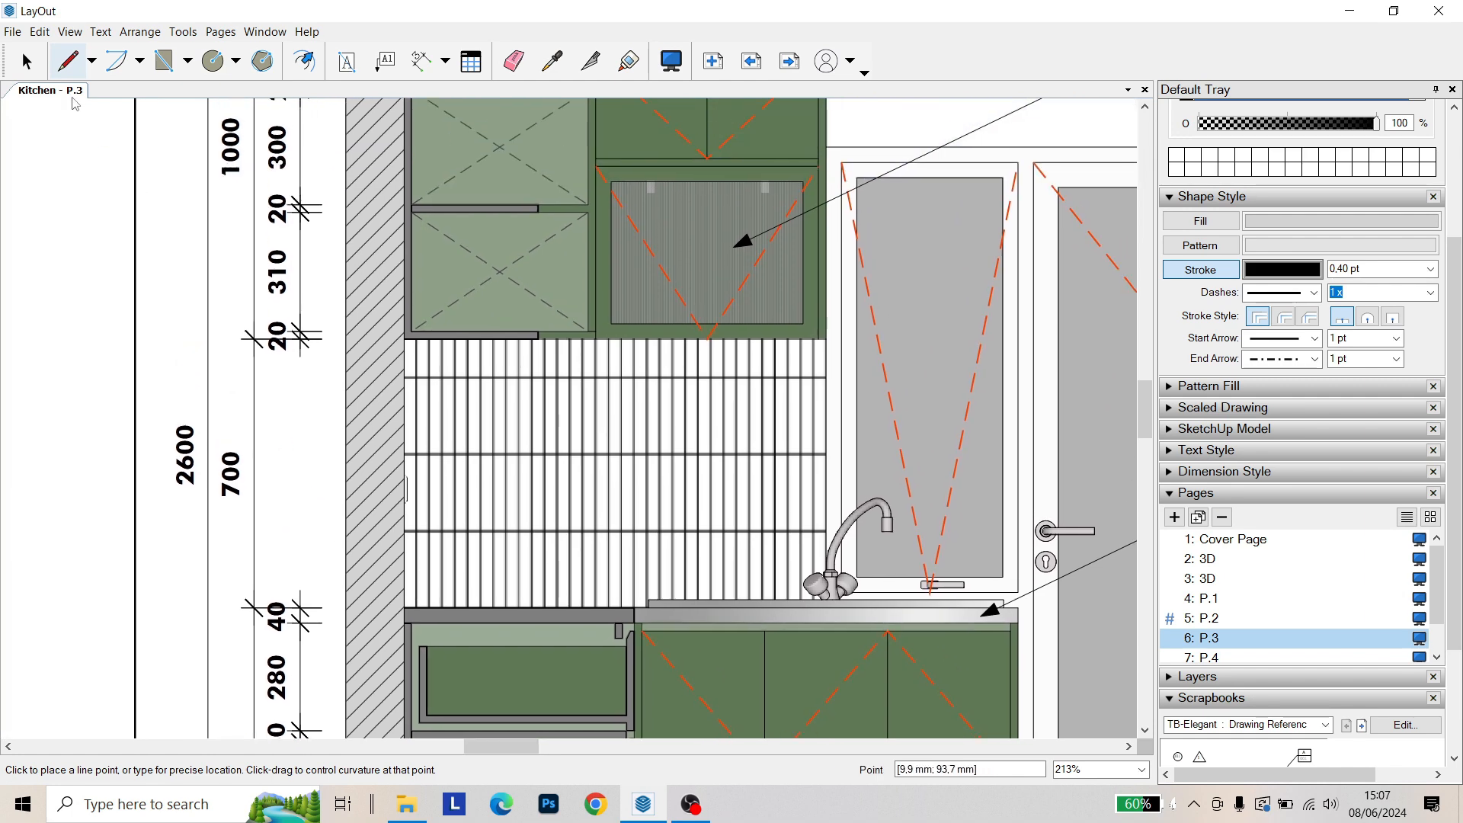
pyautogui.click(27, 61)
# Examine the backsplash height, the cut wall cabinet's shelf spacing dimensions and the width dimensions above the cabinet
pyautogui.scroll(2, 290, 458)
pyautogui.scroll(1, 353, 472)
pyautogui.moveTo(347, 449); pyautogui.dragTo(339, 485, button='middle')
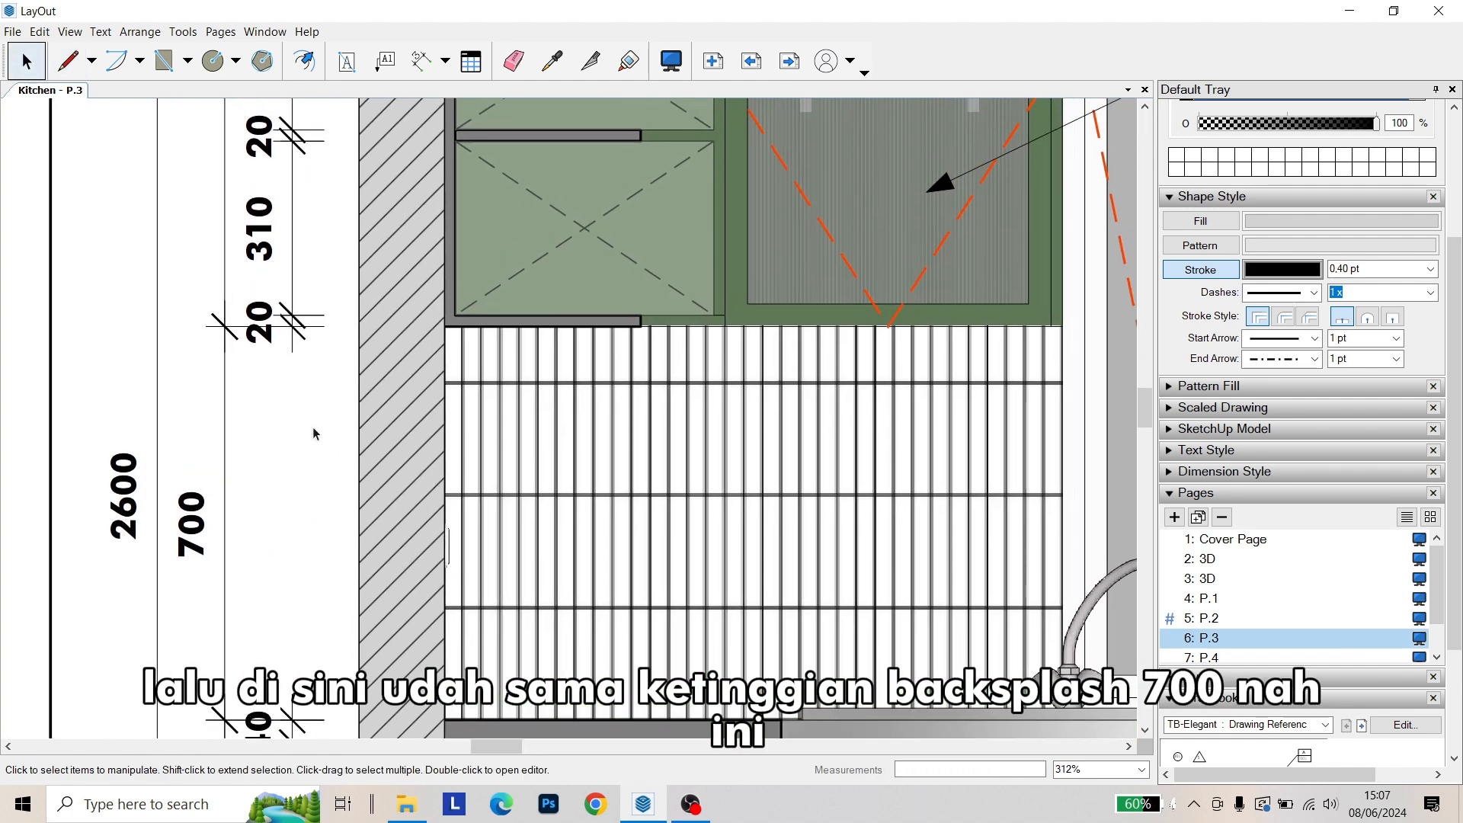
pyautogui.moveTo(317, 429)
pyautogui.mouseDown(button='middle')
pyautogui.moveTo(280, 568)
pyautogui.moveTo(300, 589)
pyautogui.moveTo(275, 642)
pyautogui.moveTo(296, 671)
pyautogui.mouseUp(button='middle')
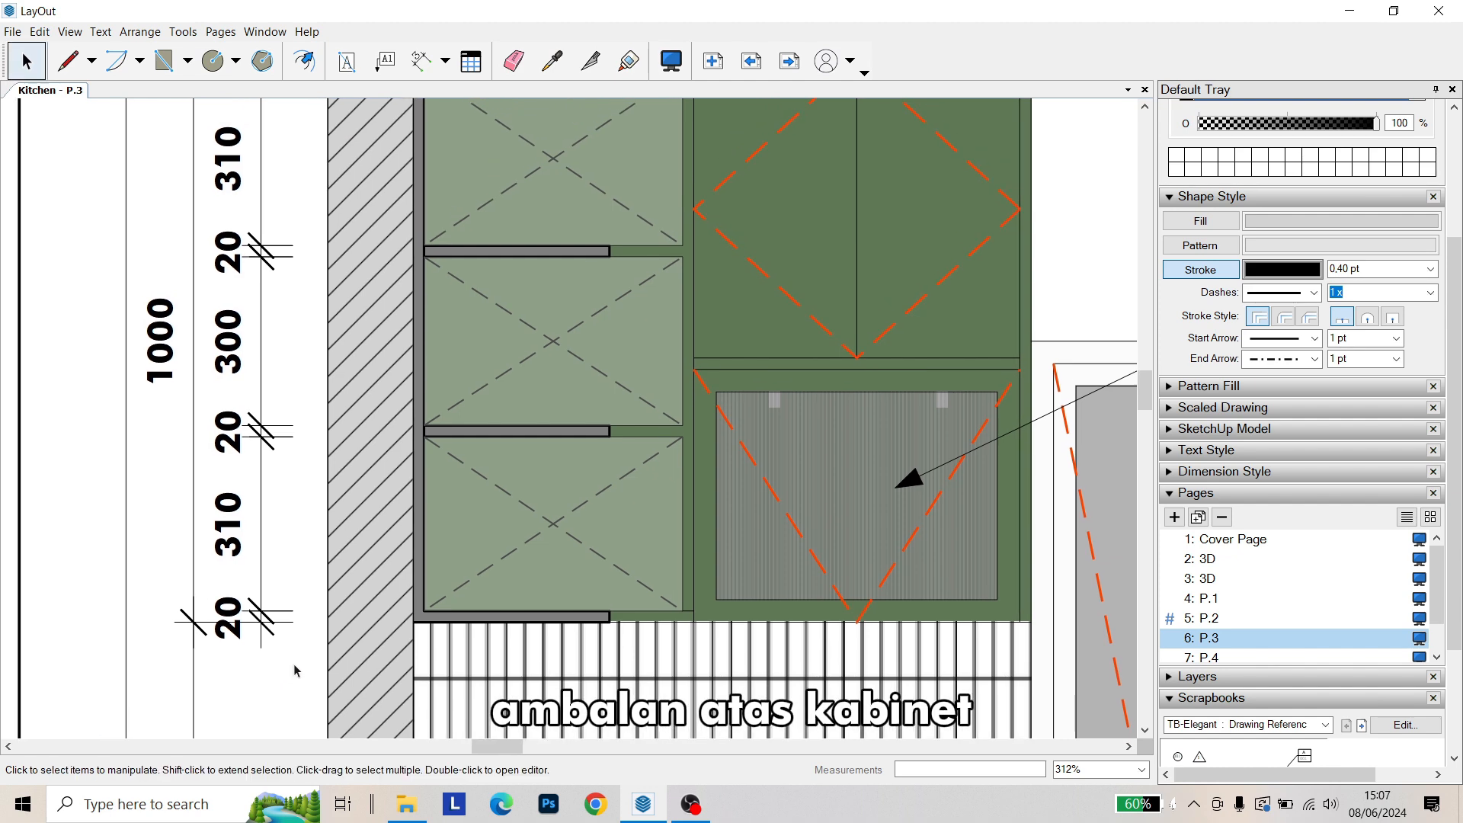
pyautogui.moveTo(270, 561); pyautogui.dragTo(283, 597, button='middle')
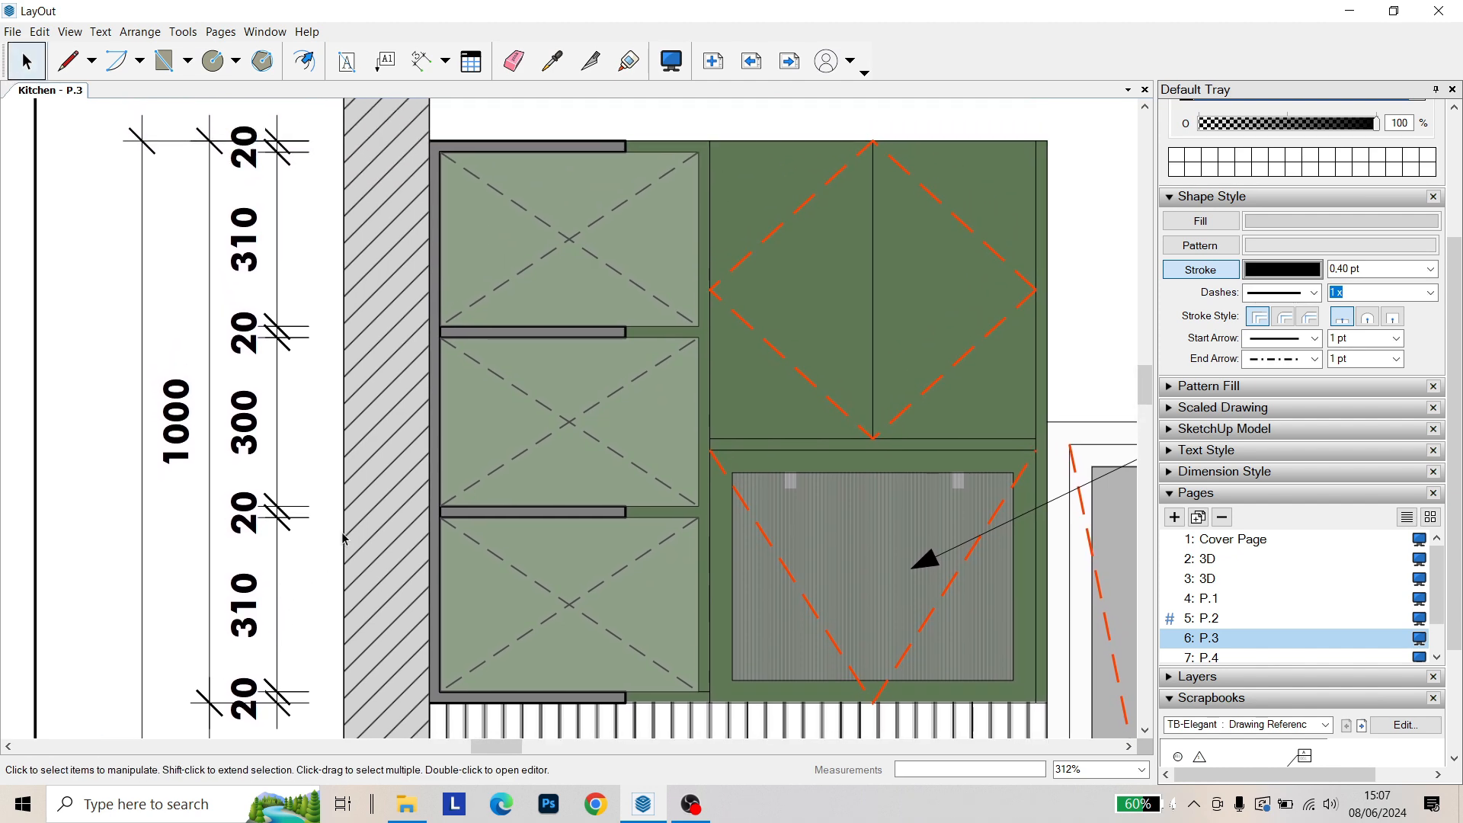
pyautogui.moveTo(359, 506); pyautogui.dragTo(407, 514, button='middle')
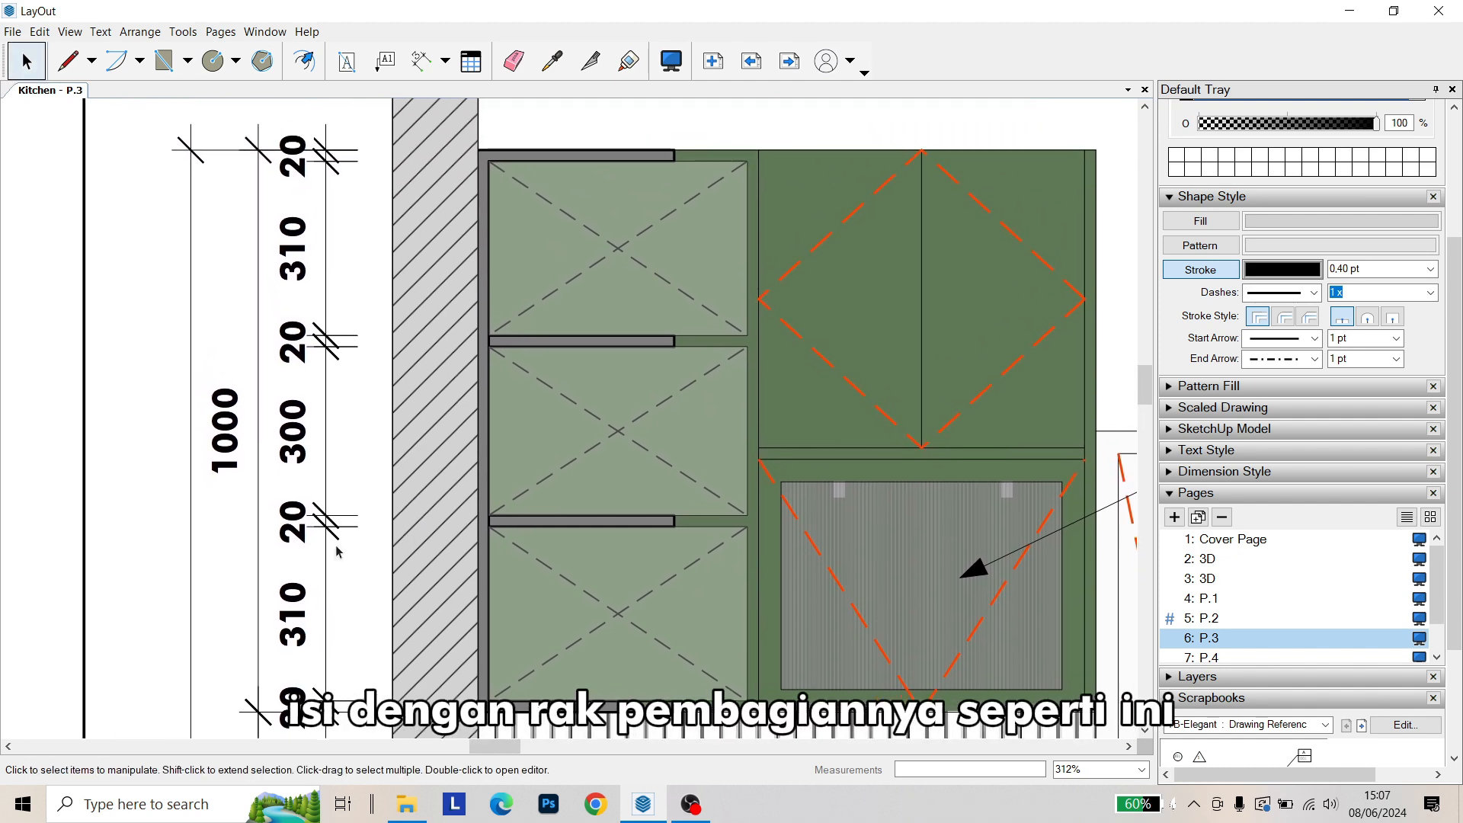
pyautogui.moveTo(332, 640); pyautogui.dragTo(312, 611, button='middle')
pyautogui.moveTo(304, 417)
pyautogui.mouseDown(button='middle')
pyautogui.moveTo(299, 491)
pyautogui.moveTo(302, 432)
pyautogui.mouseUp(button='middle')
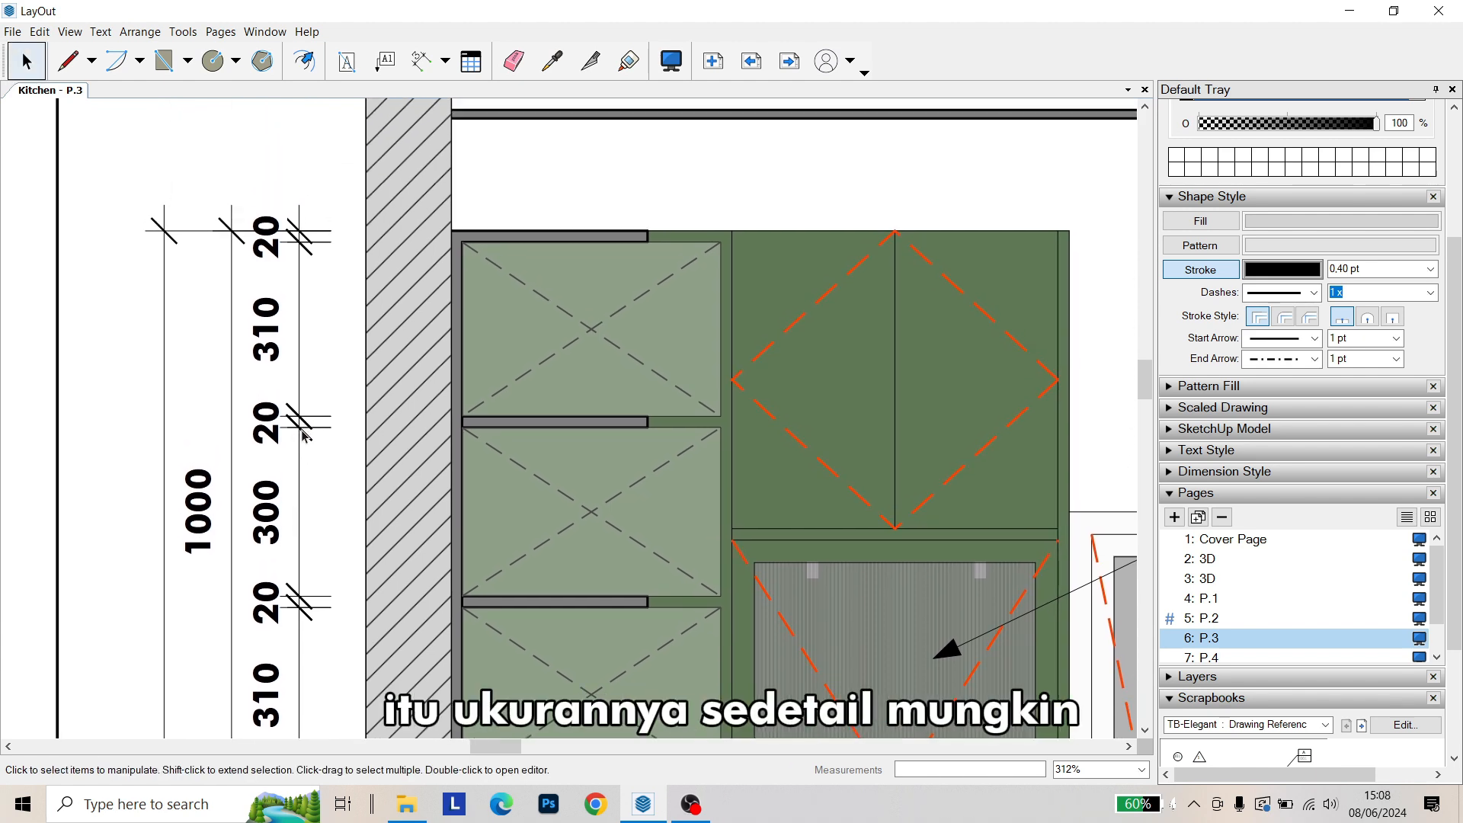
pyautogui.scroll(-4, 300, 435)
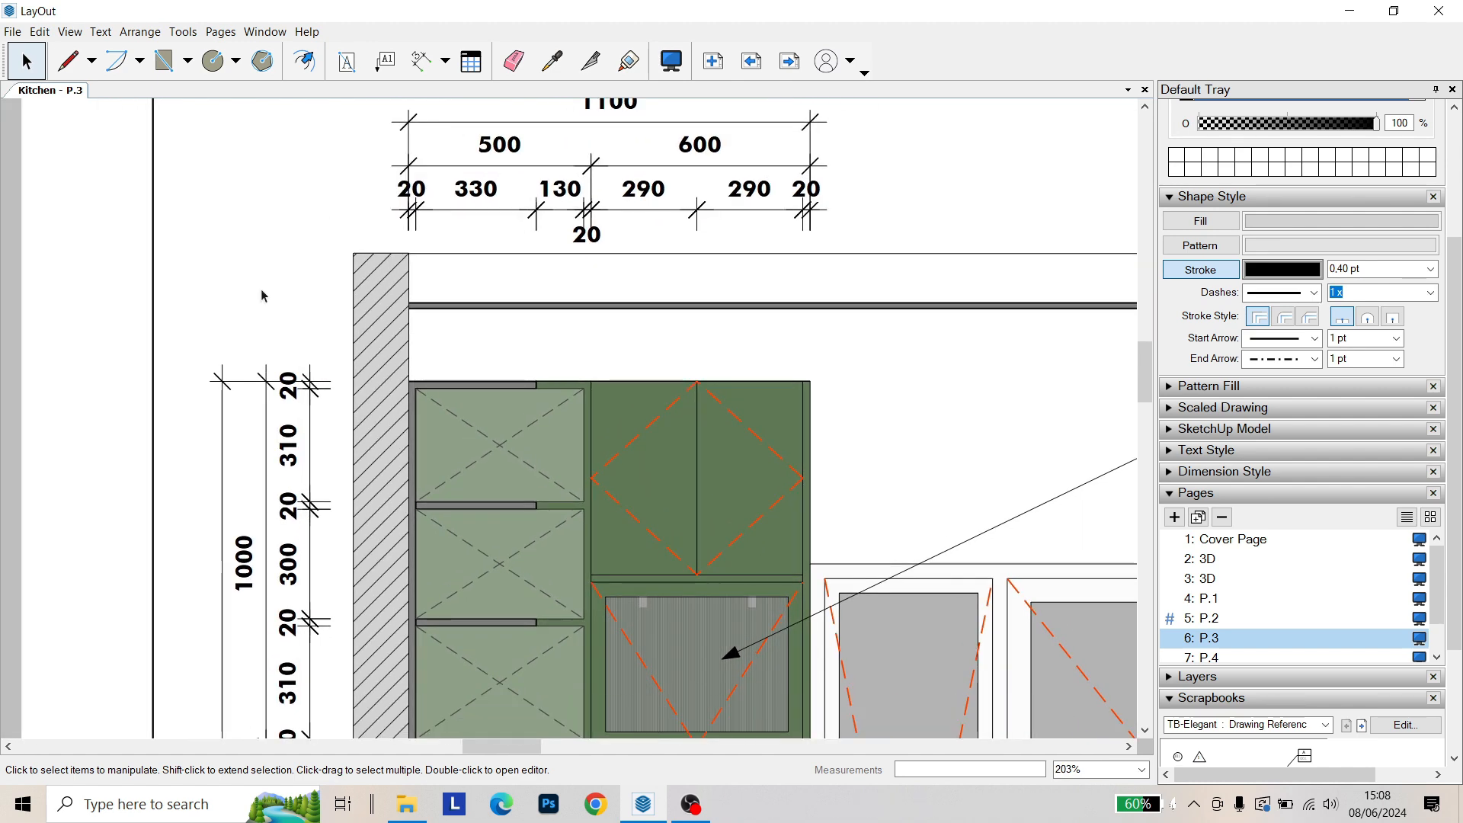
pyautogui.moveTo(261, 295); pyautogui.dragTo(261, 386, button='middle')
pyautogui.scroll(3, 483, 255)
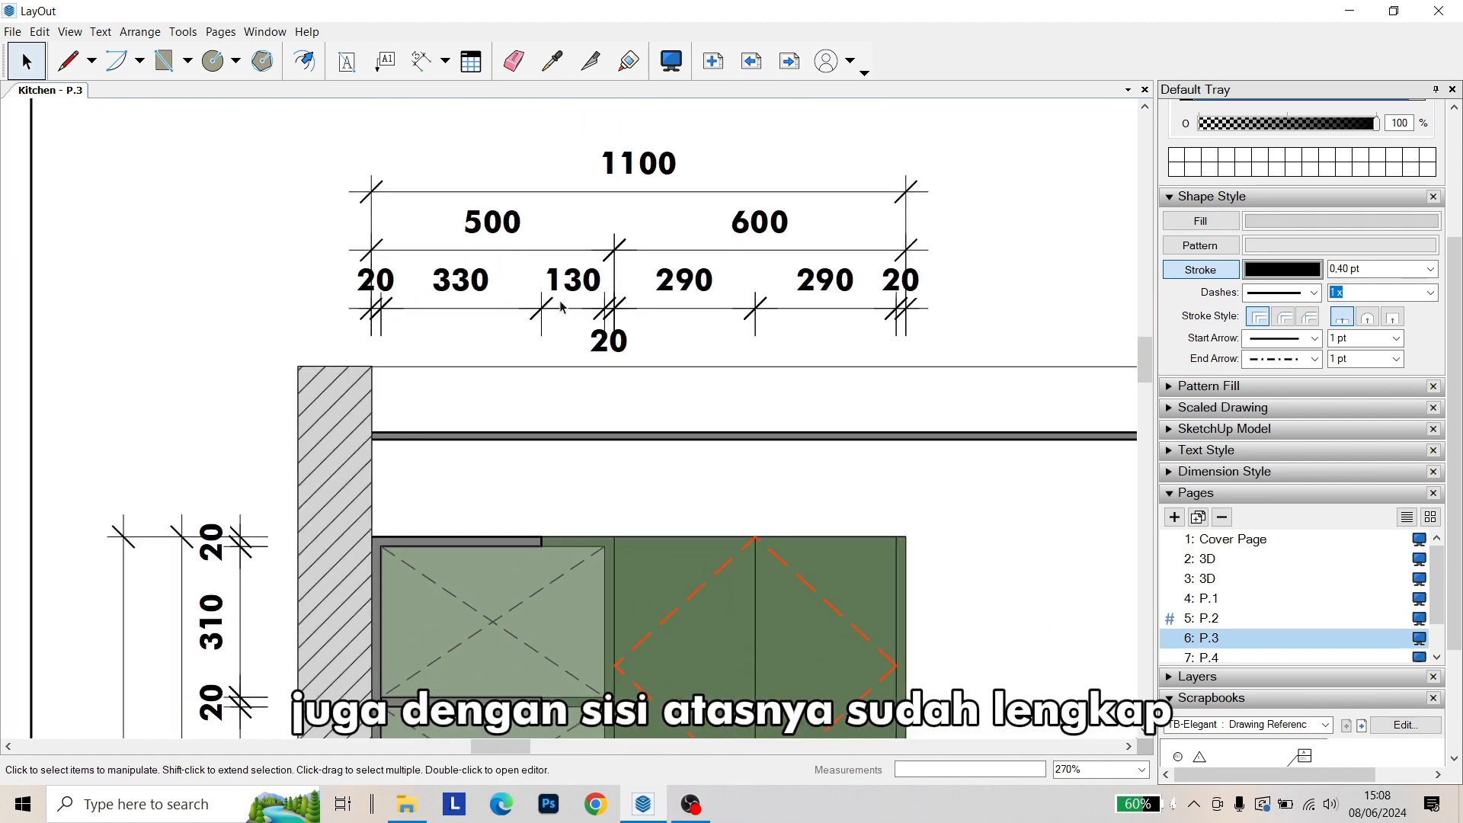
pyautogui.scroll(-4, 642, 336)
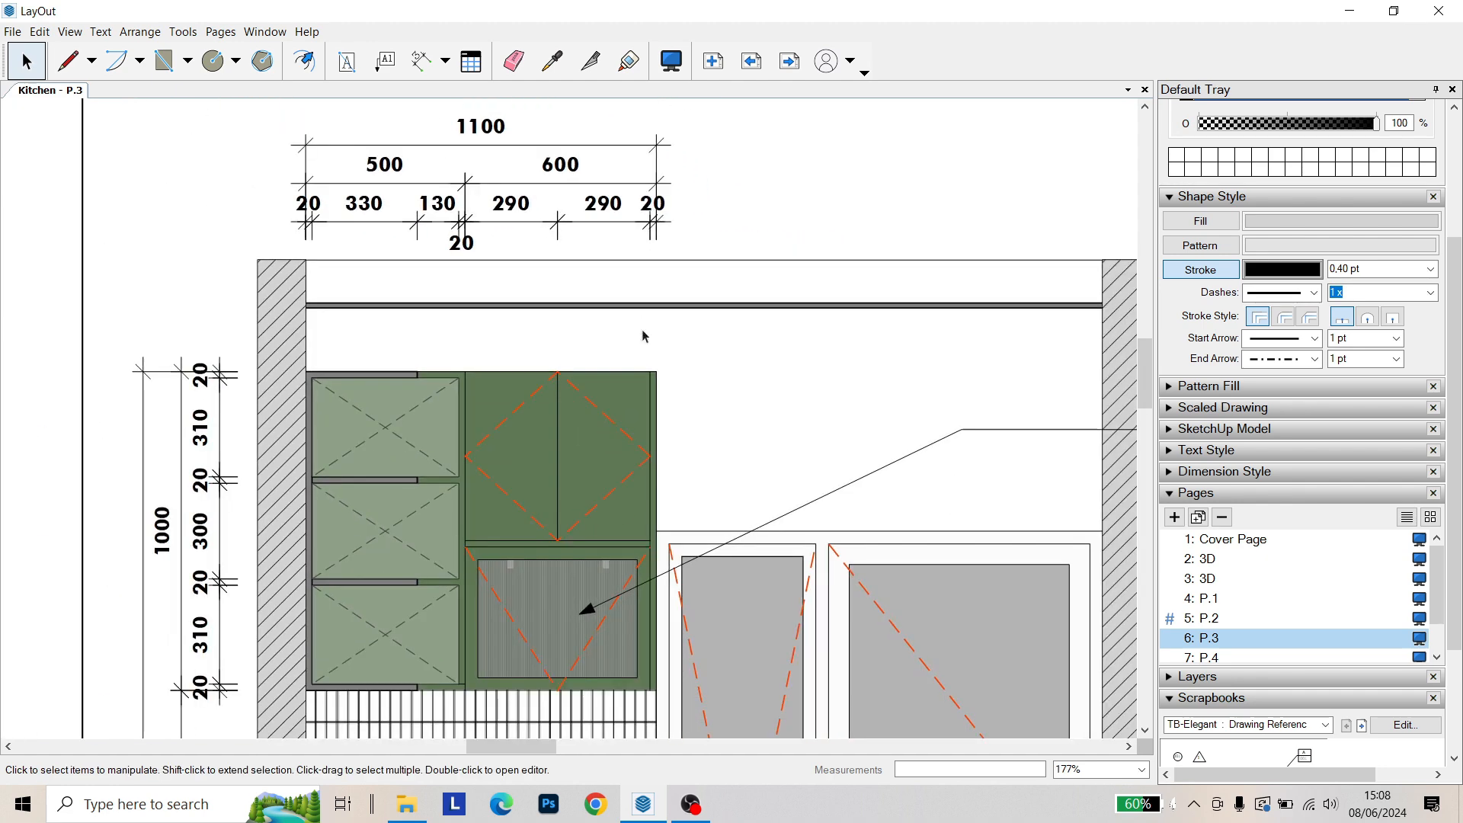
# Examine the rest of the front section, from the ceiling line to the base cabinet, door and bottom dimensions
pyautogui.scroll(-2, 642, 336)
pyautogui.moveTo(670, 320); pyautogui.dragTo(673, 198, button='middle')
pyautogui.moveTo(650, 467); pyautogui.dragTo(585, 147, button='middle')
pyautogui.scroll(1, 656, 631)
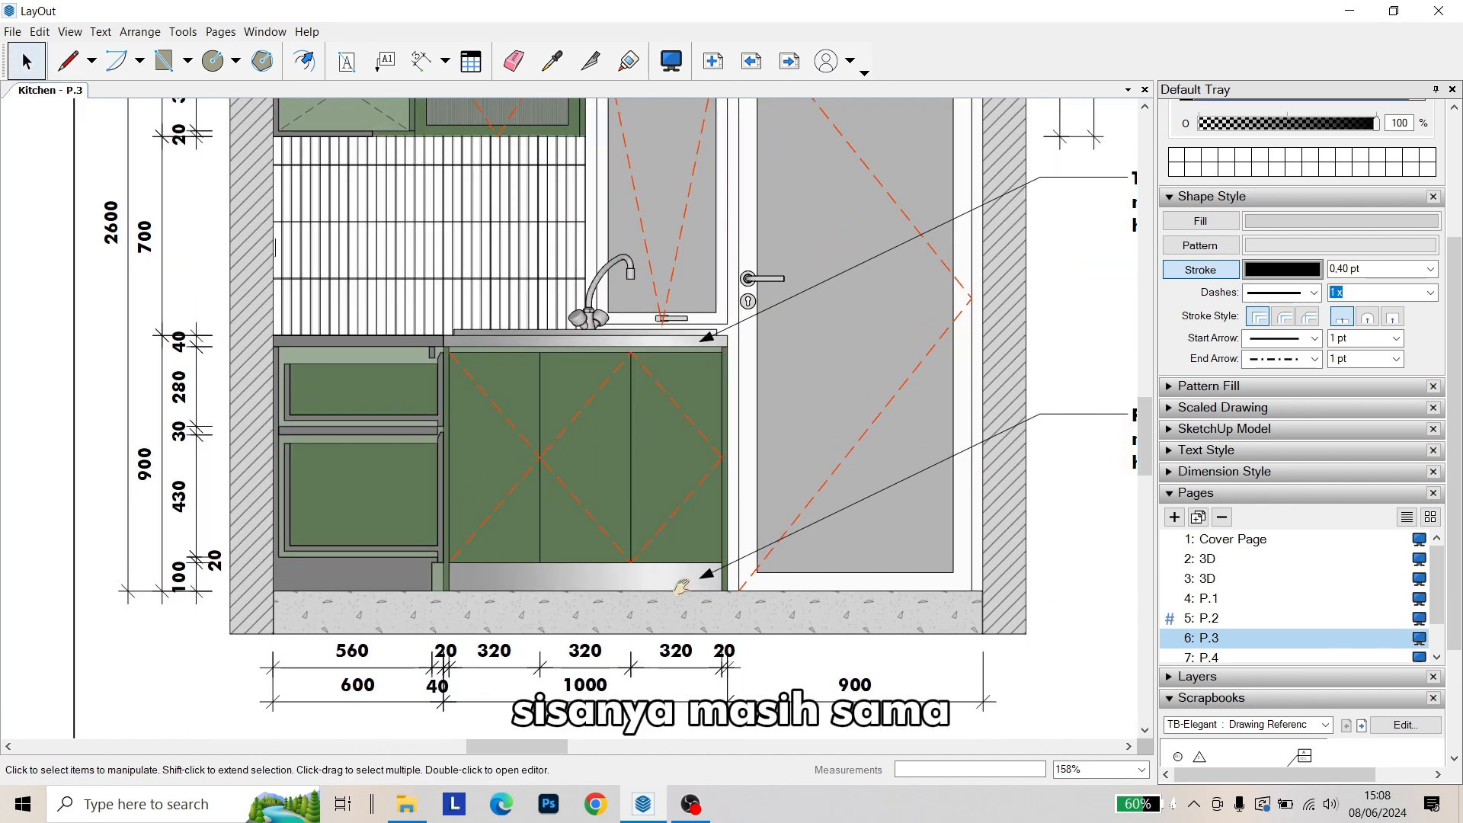
pyautogui.moveTo(680, 587); pyautogui.dragTo(360, 685, button='middle')
pyautogui.moveTo(594, 601); pyautogui.dragTo(441, 666, button='middle')
pyautogui.scroll(-2, 553, 545)
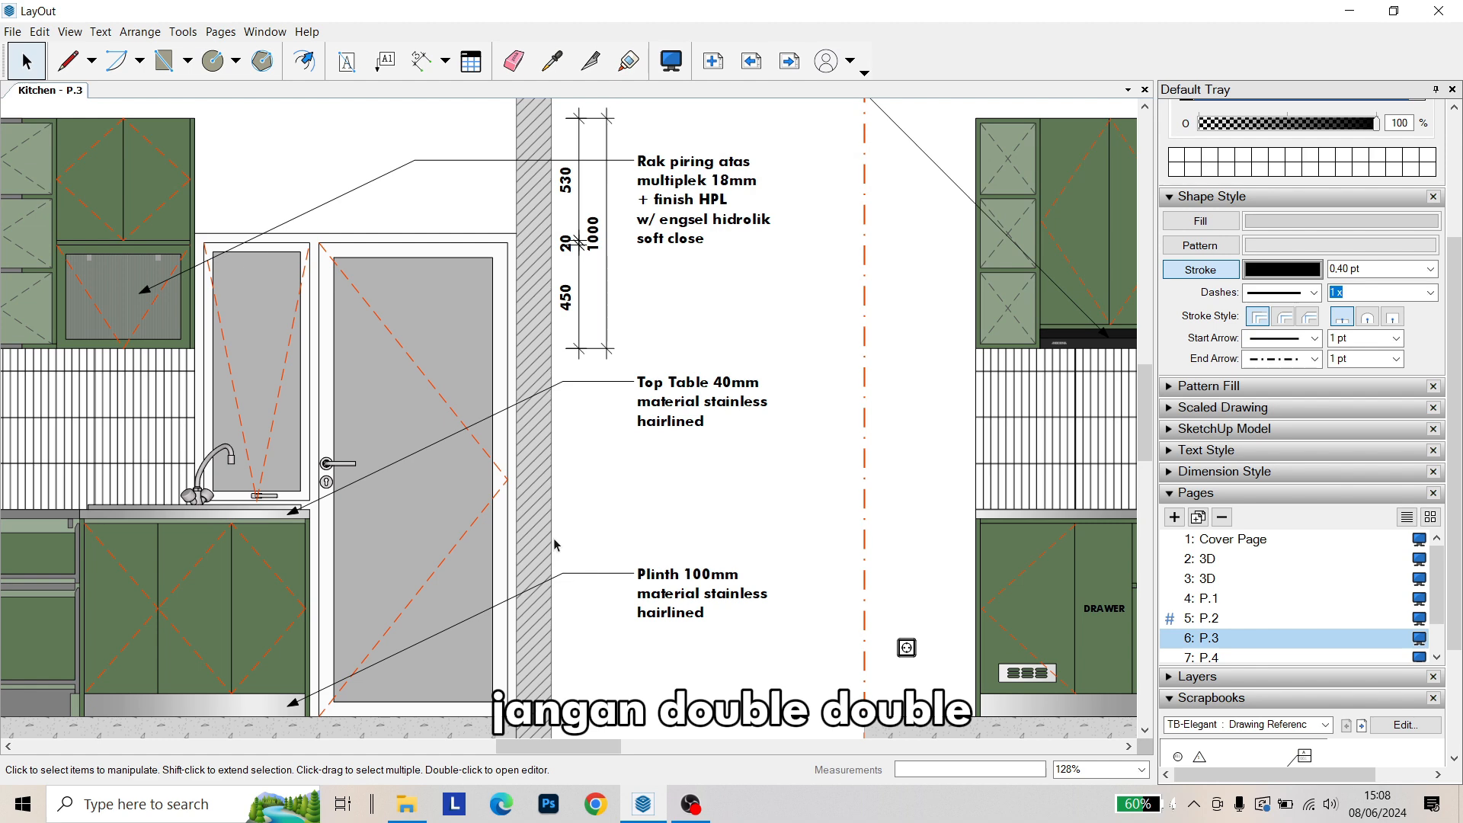
# Open page P.2 to compare its elevation notes and dimensions with the section page, and return to page P.3
pyautogui.click(1205, 617)
pyautogui.scroll(-3, 655, 330)
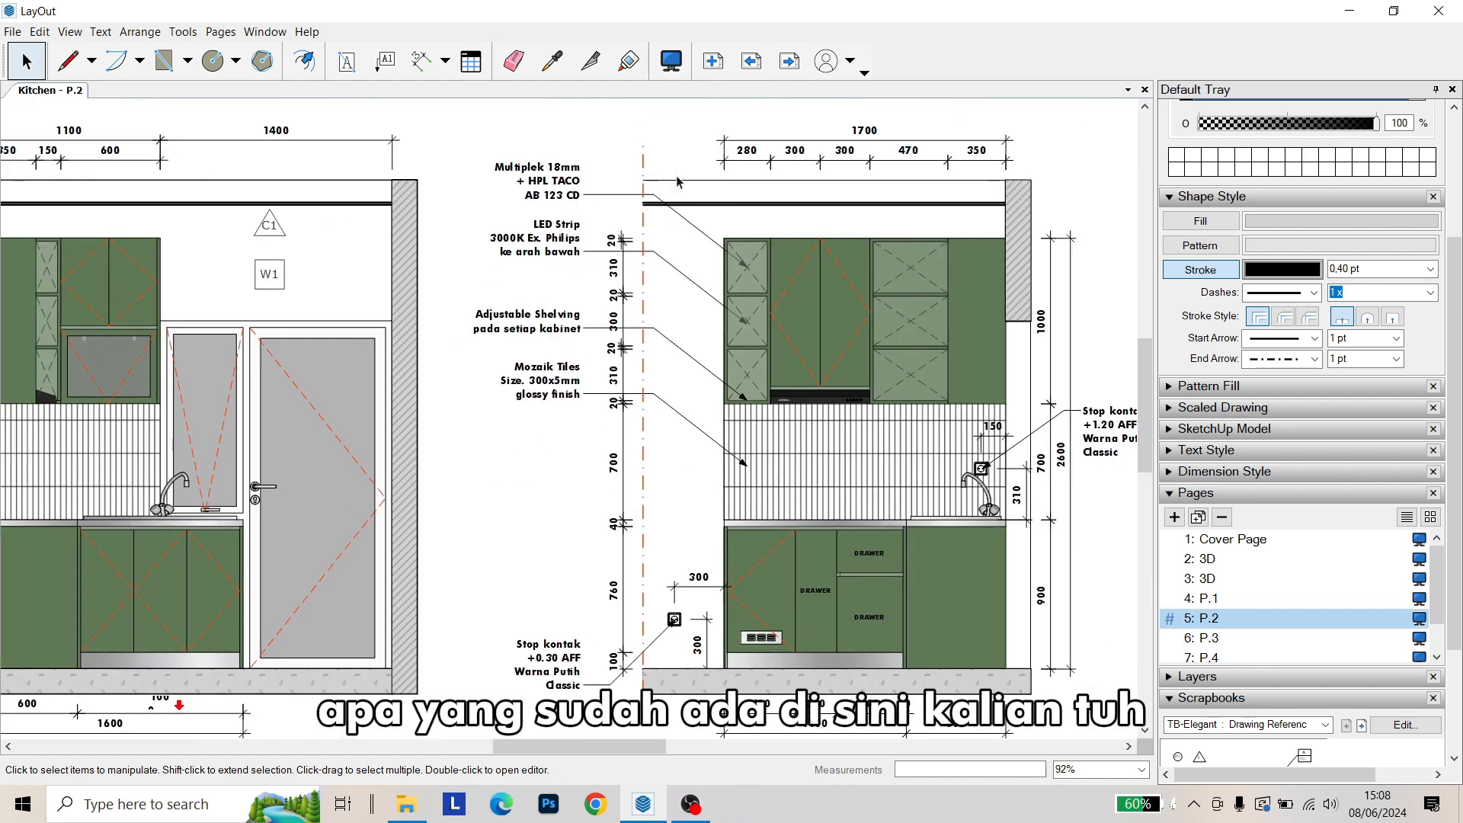
pyautogui.scroll(1, 652, 324)
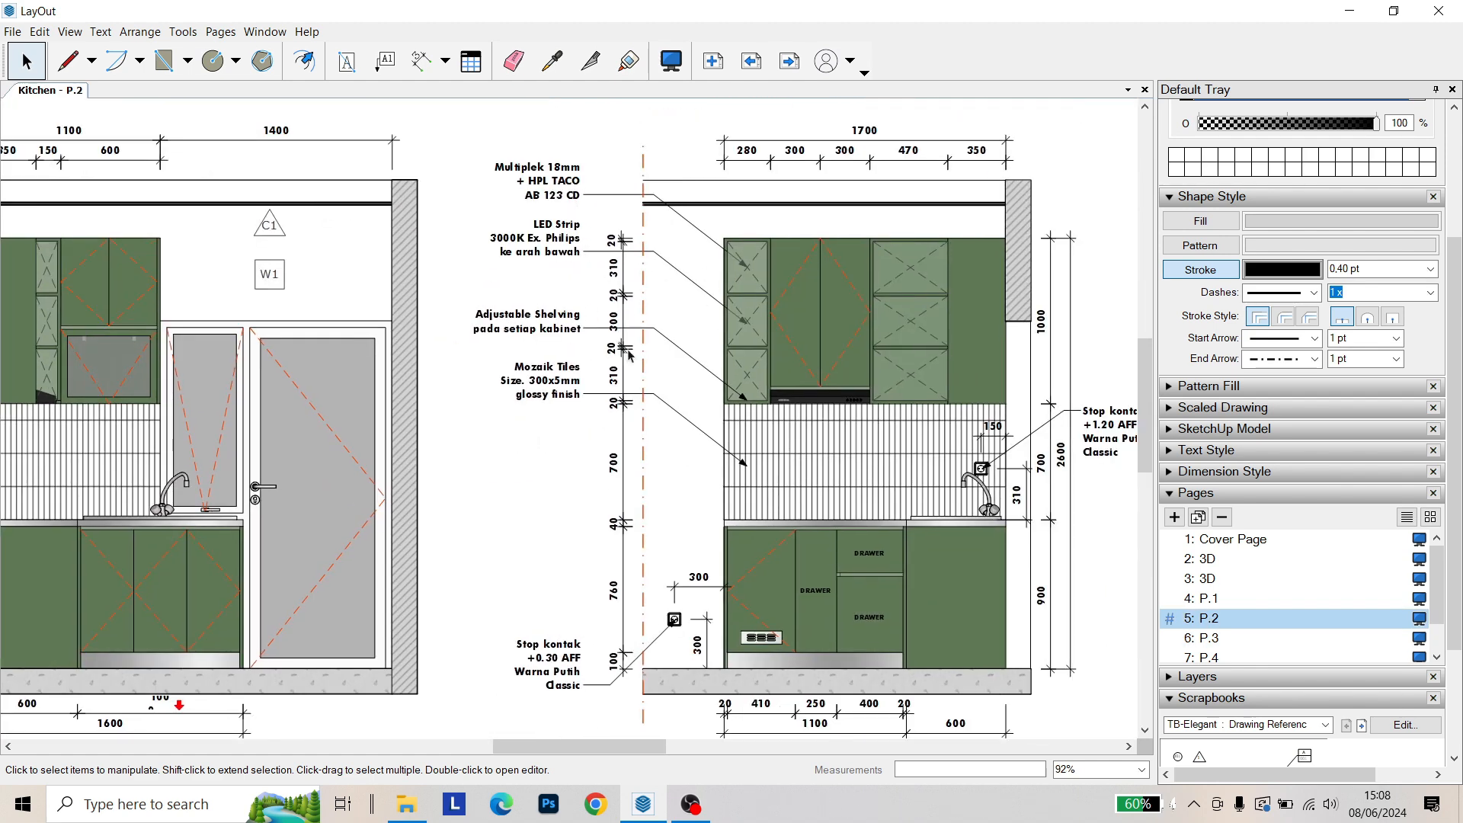
pyautogui.click(1200, 640)
pyautogui.scroll(3, 579, 373)
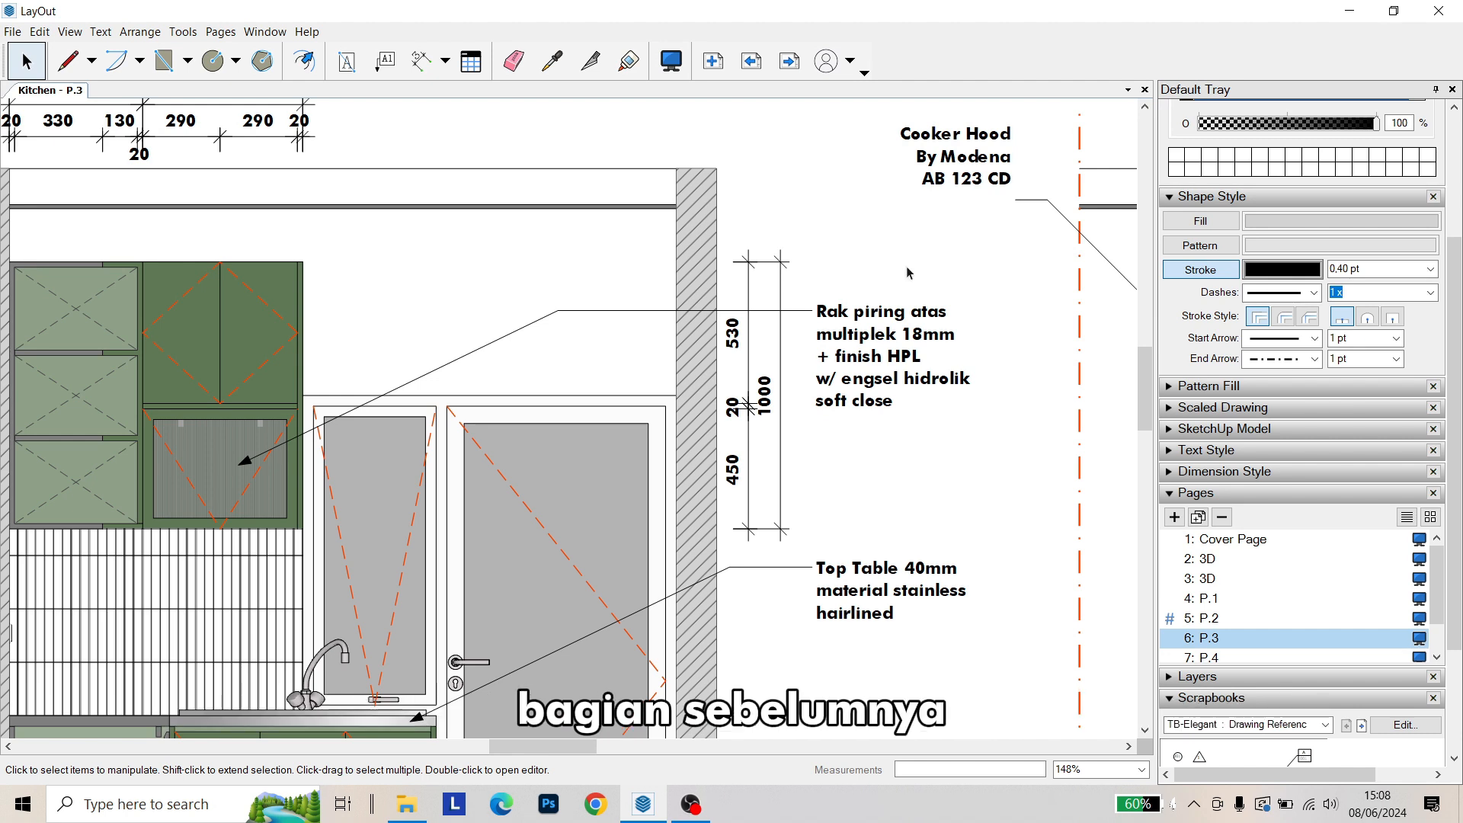
# Examine the material leader notes for the upper dish rack, the 40mm top table and the 100mm plinth
pyautogui.moveTo(959, 496); pyautogui.dragTo(797, 304, button='middle')
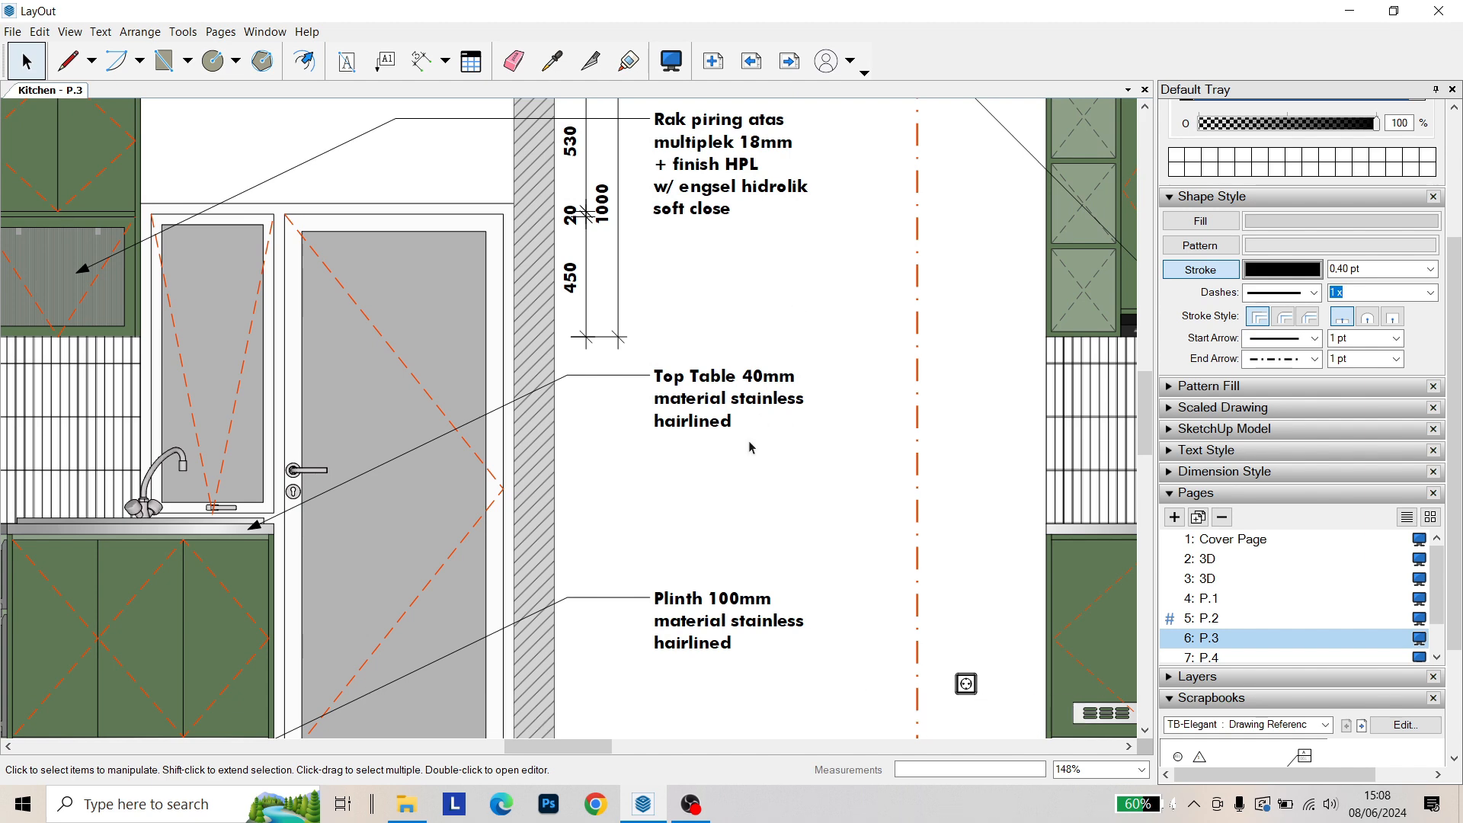
pyautogui.moveTo(751, 448)
pyautogui.mouseDown(button='middle')
pyautogui.moveTo(747, 313)
pyautogui.moveTo(721, 315)
pyautogui.mouseUp(button='middle')
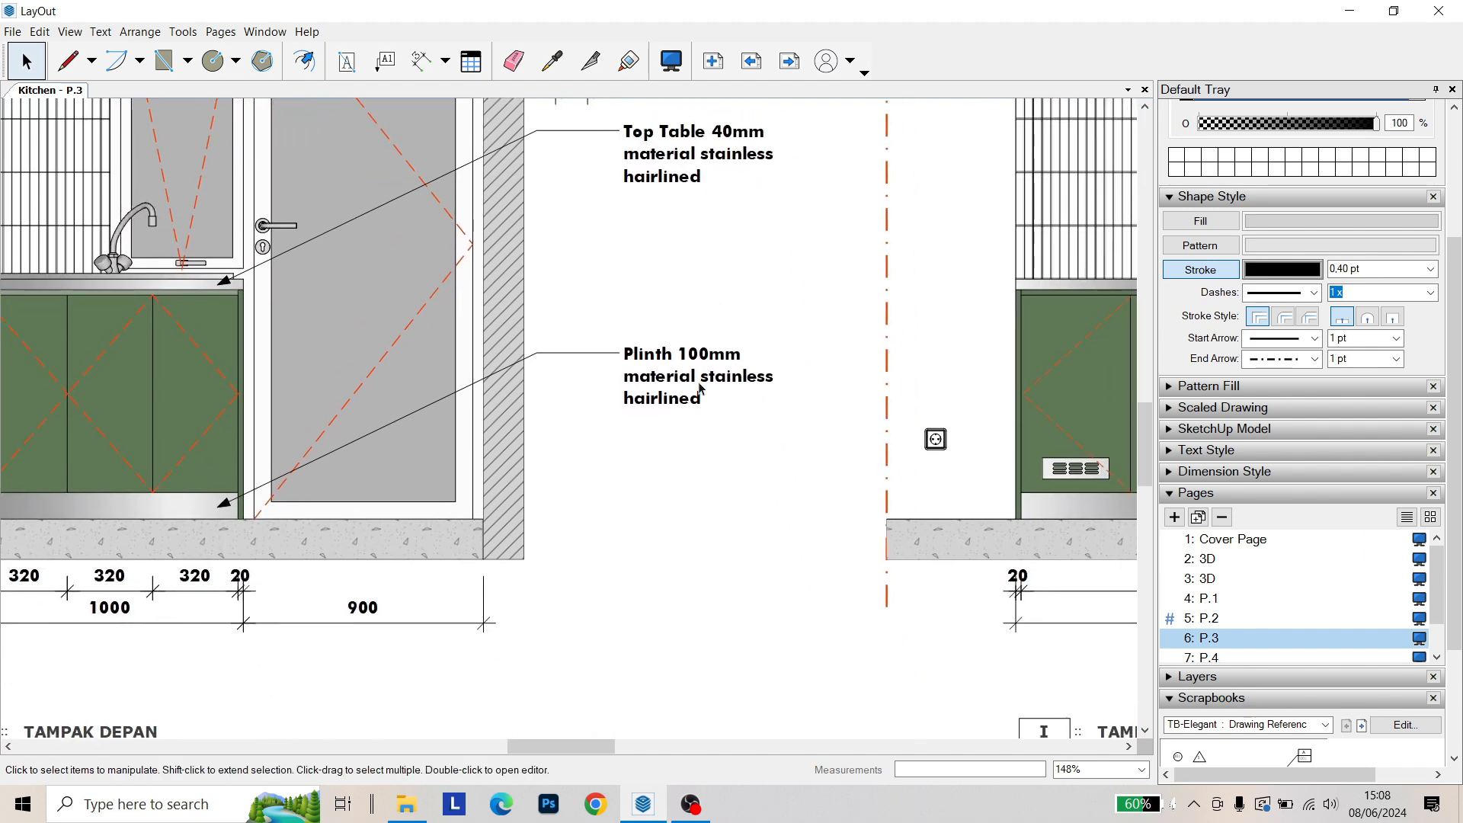
pyautogui.scroll(-1, 701, 387)
pyautogui.moveTo(701, 387); pyautogui.dragTo(690, 464, button='middle')
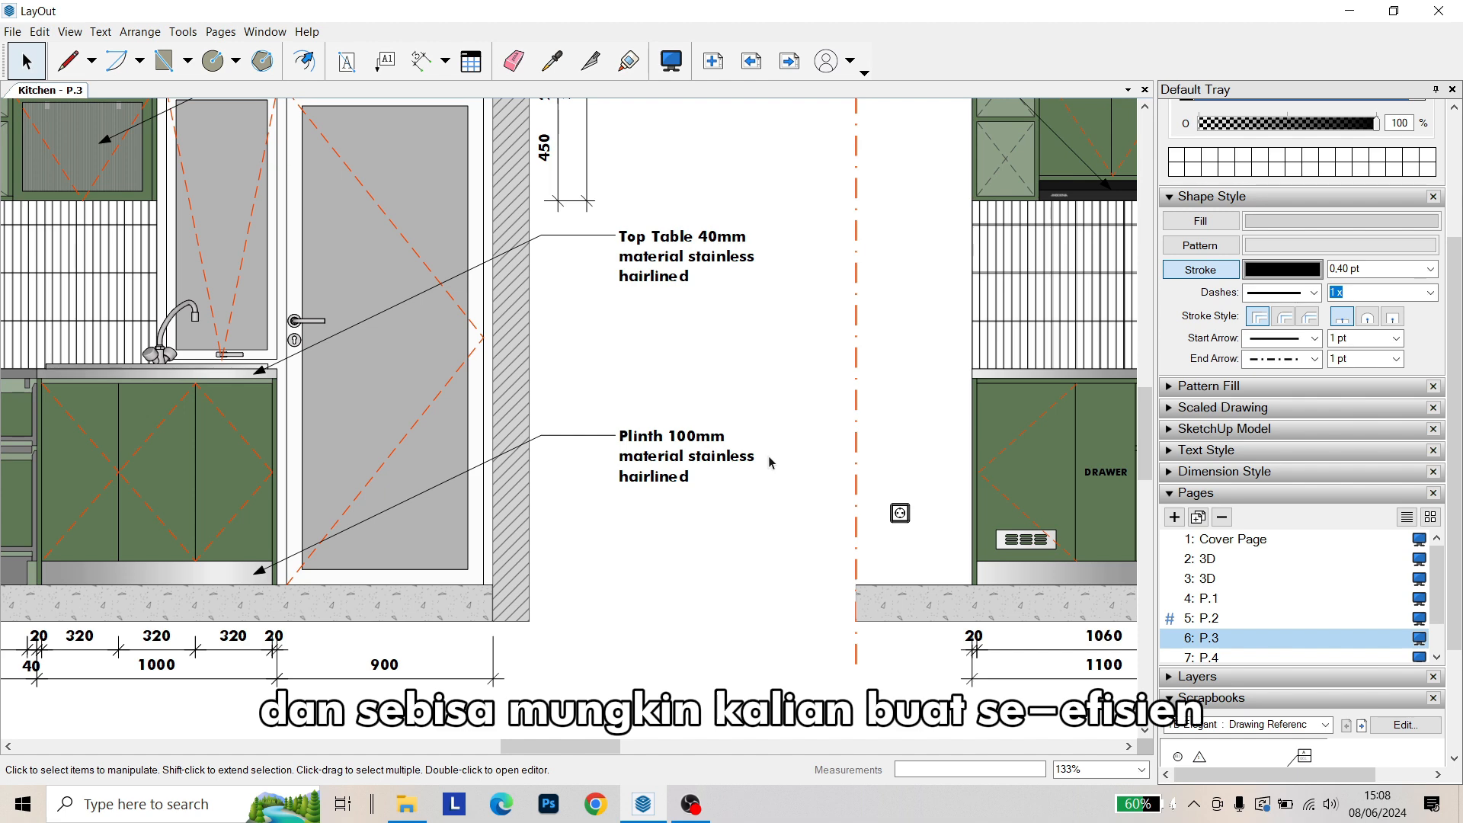
# Examine the side section on page P.3, its Adjustable Shelving notes and the height dimensions of the cut cabinets
pyautogui.moveTo(769, 458); pyautogui.dragTo(592, 525, button='middle')
pyautogui.moveTo(683, 458); pyautogui.dragTo(407, 468, button='middle')
pyautogui.moveTo(514, 488); pyautogui.dragTo(442, 508, button='middle')
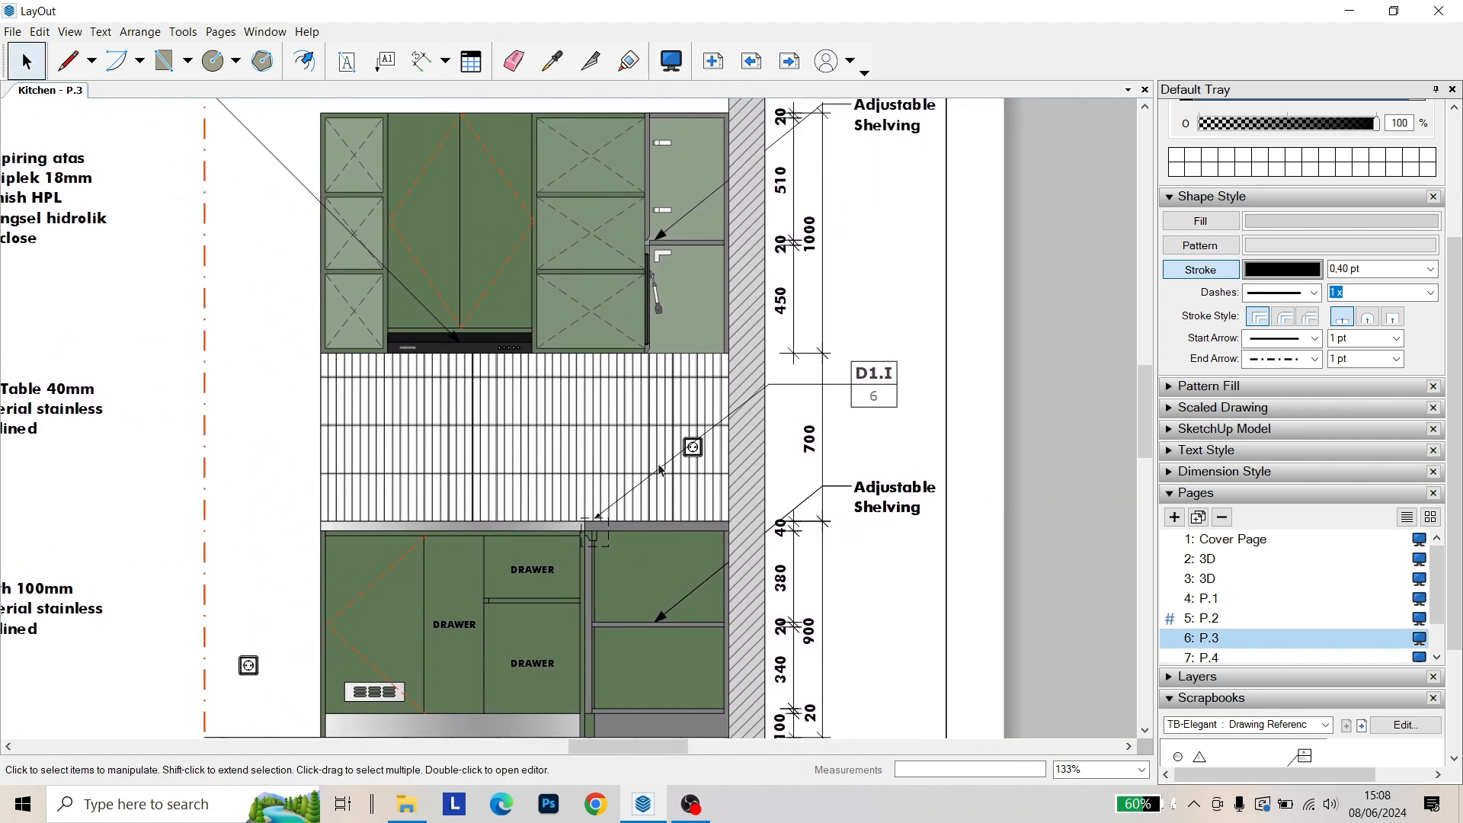
pyautogui.moveTo(658, 466); pyautogui.dragTo(608, 564, button='middle')
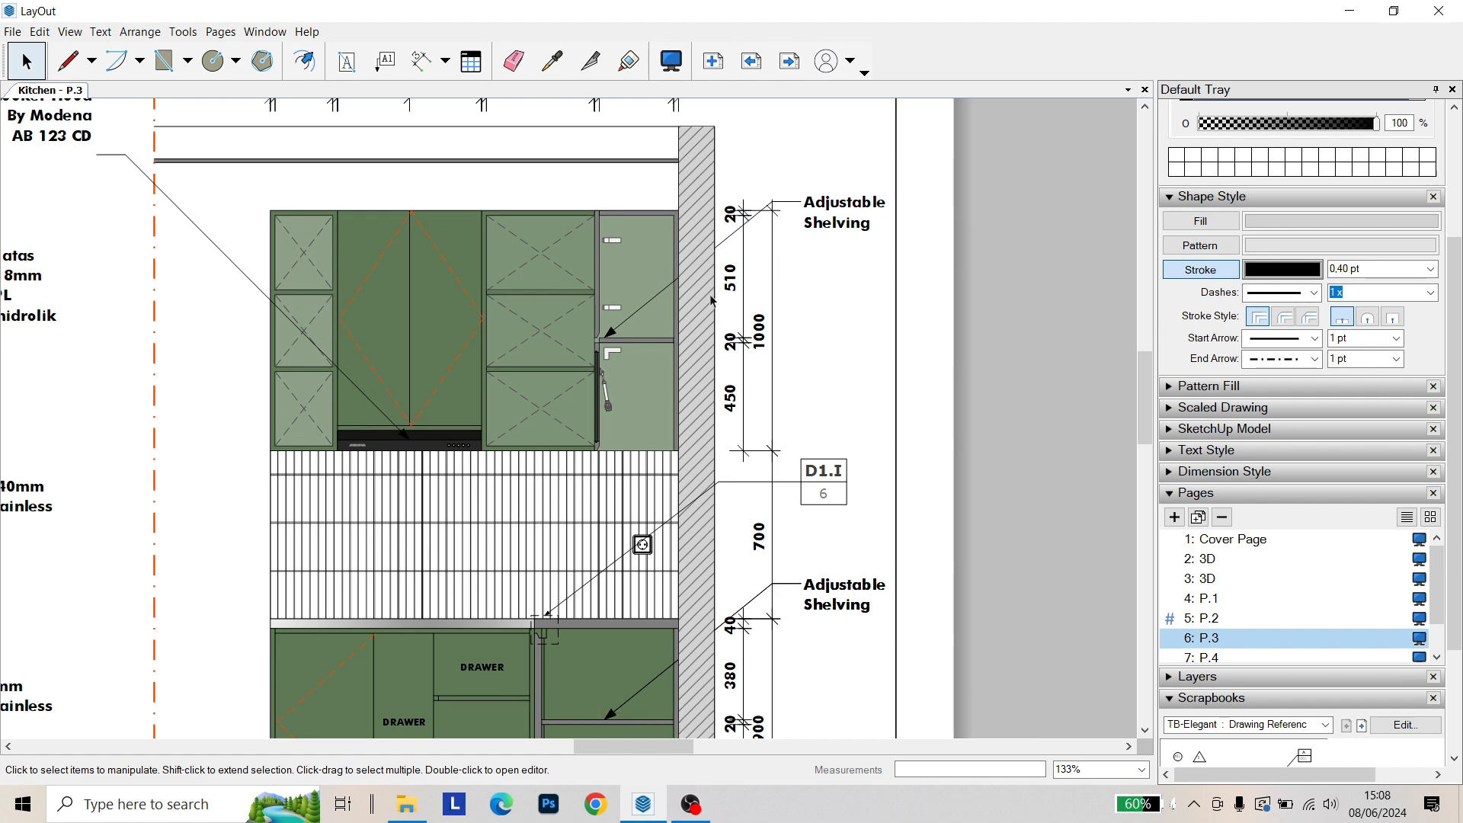
pyautogui.scroll(1, 364, 339)
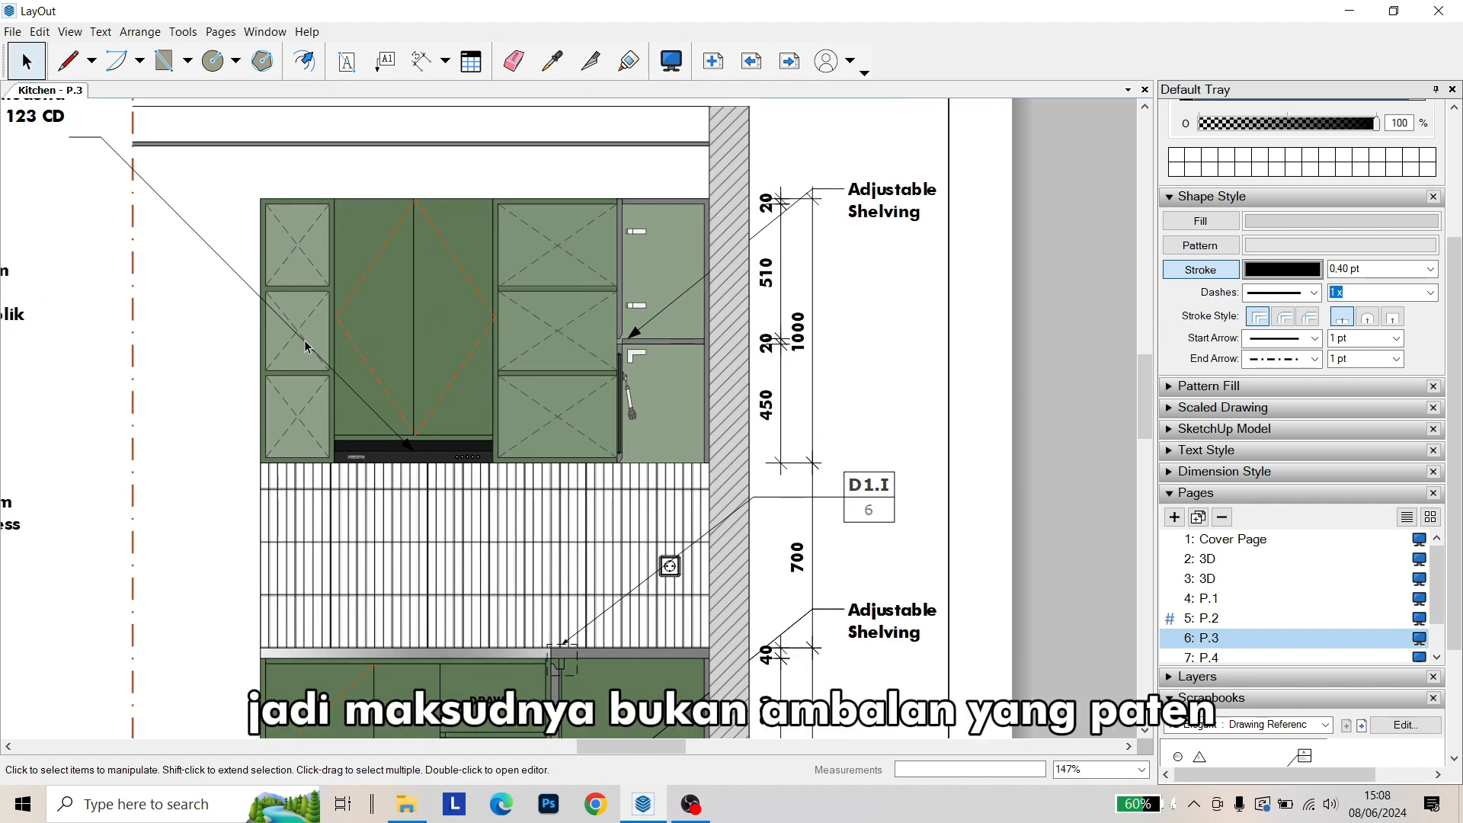
pyautogui.moveTo(807, 339)
pyautogui.mouseDown(button='middle')
pyautogui.moveTo(777, 228)
pyautogui.moveTo(838, 119)
pyautogui.mouseUp(button='middle')
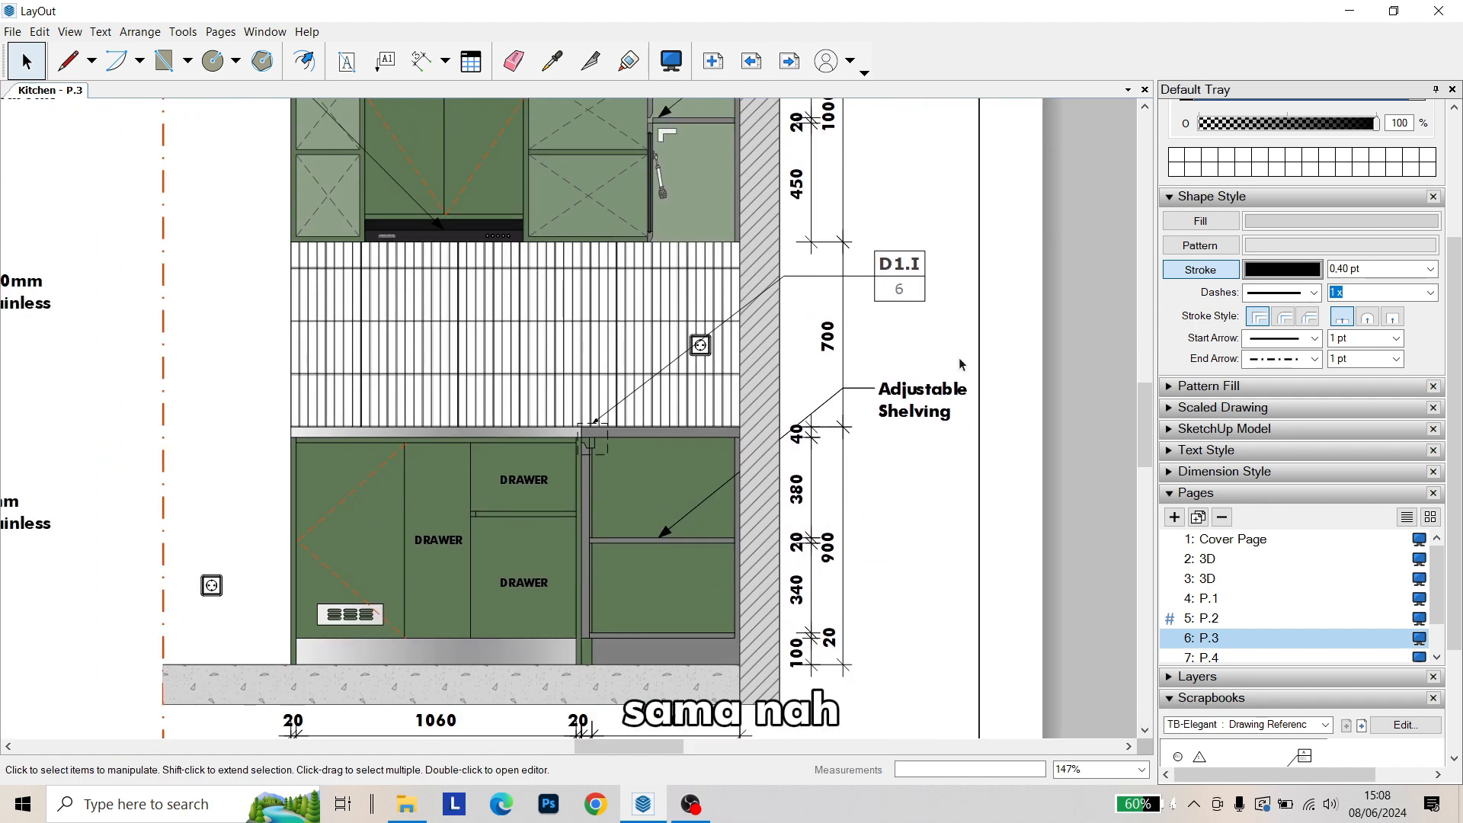
# Examine the D1.I detail tag and the dashed area it marks at the countertop edge of the side section
pyautogui.scroll(5, 834, 197)
pyautogui.moveTo(858, 296); pyautogui.dragTo(876, 255, button='middle')
pyautogui.scroll(1, 876, 255)
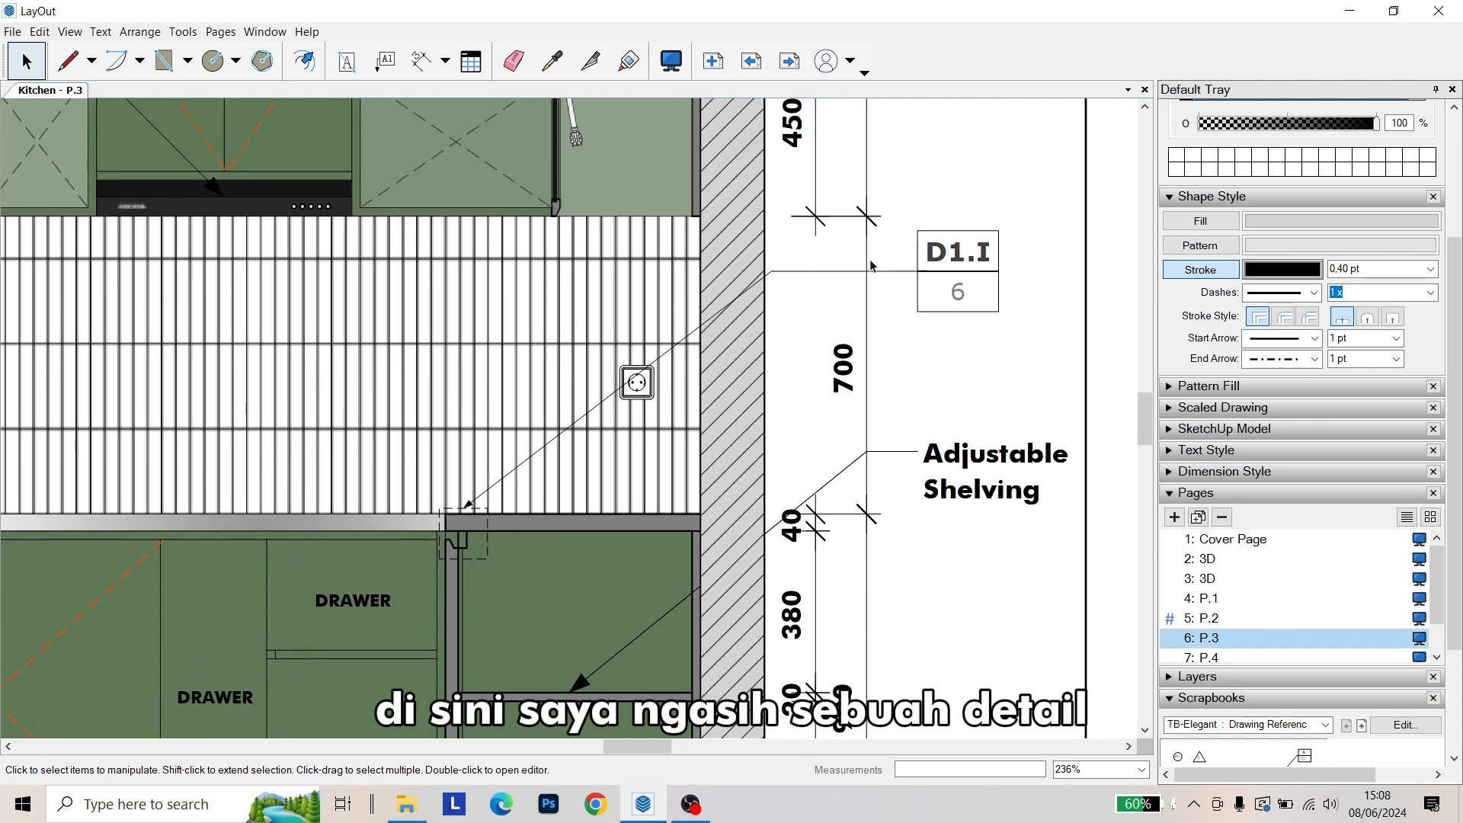
pyautogui.scroll(2, 482, 497)
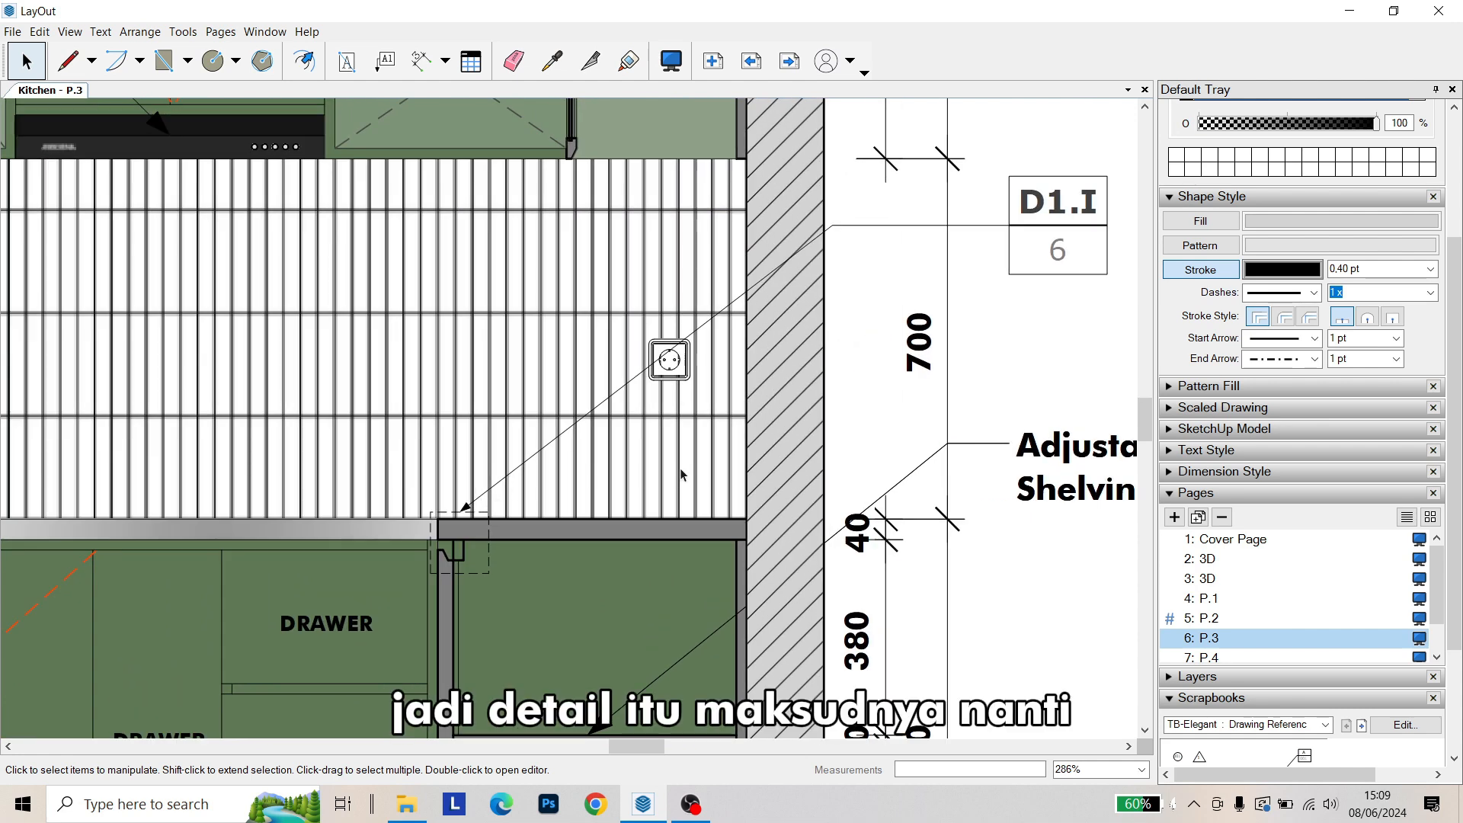
pyautogui.moveTo(677, 473); pyautogui.dragTo(659, 492, button='middle')
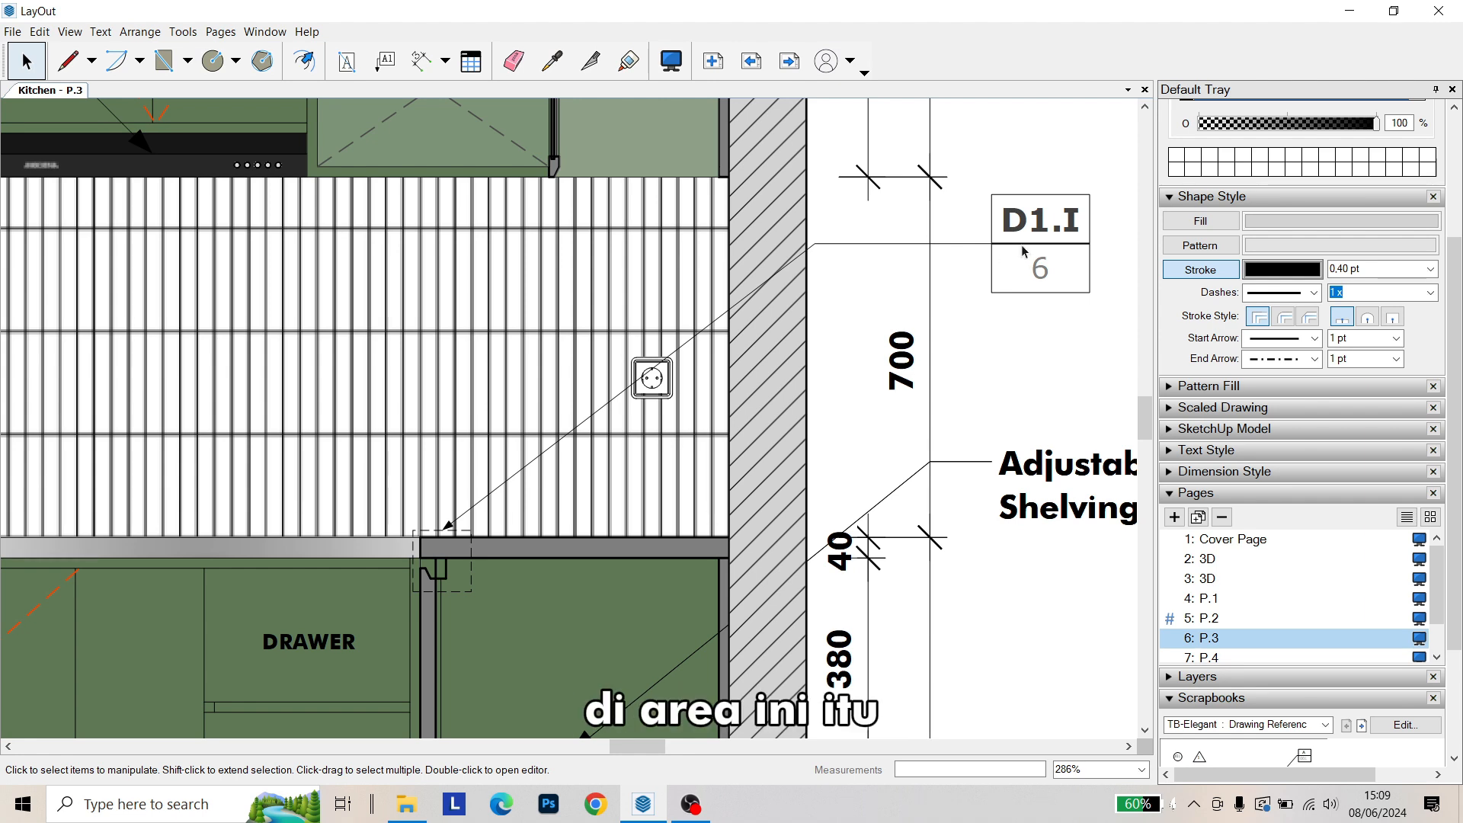
pyautogui.scroll(3, 472, 564)
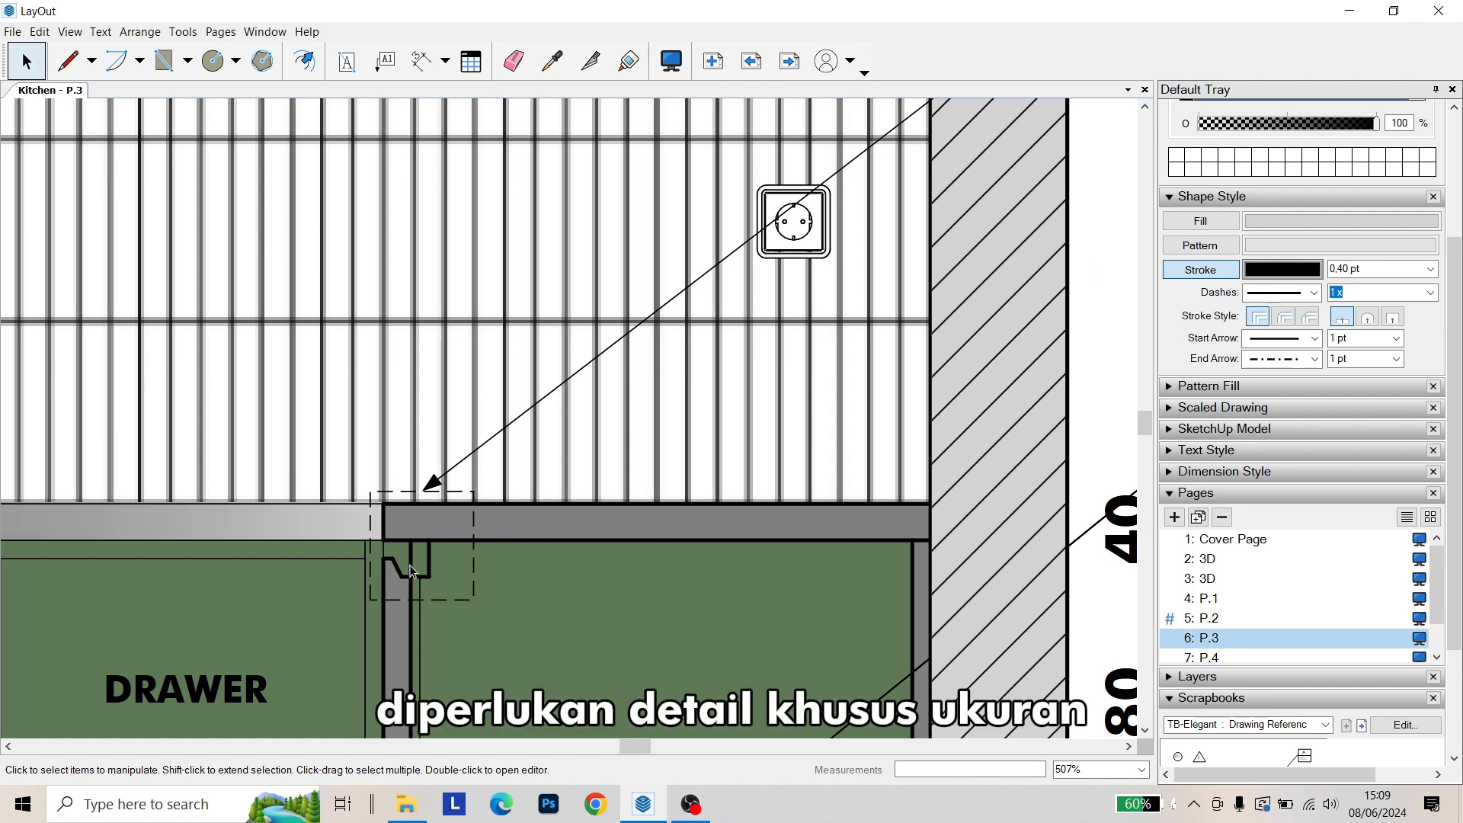
pyautogui.scroll(-2, 535, 537)
pyautogui.scroll(-1, 534, 536)
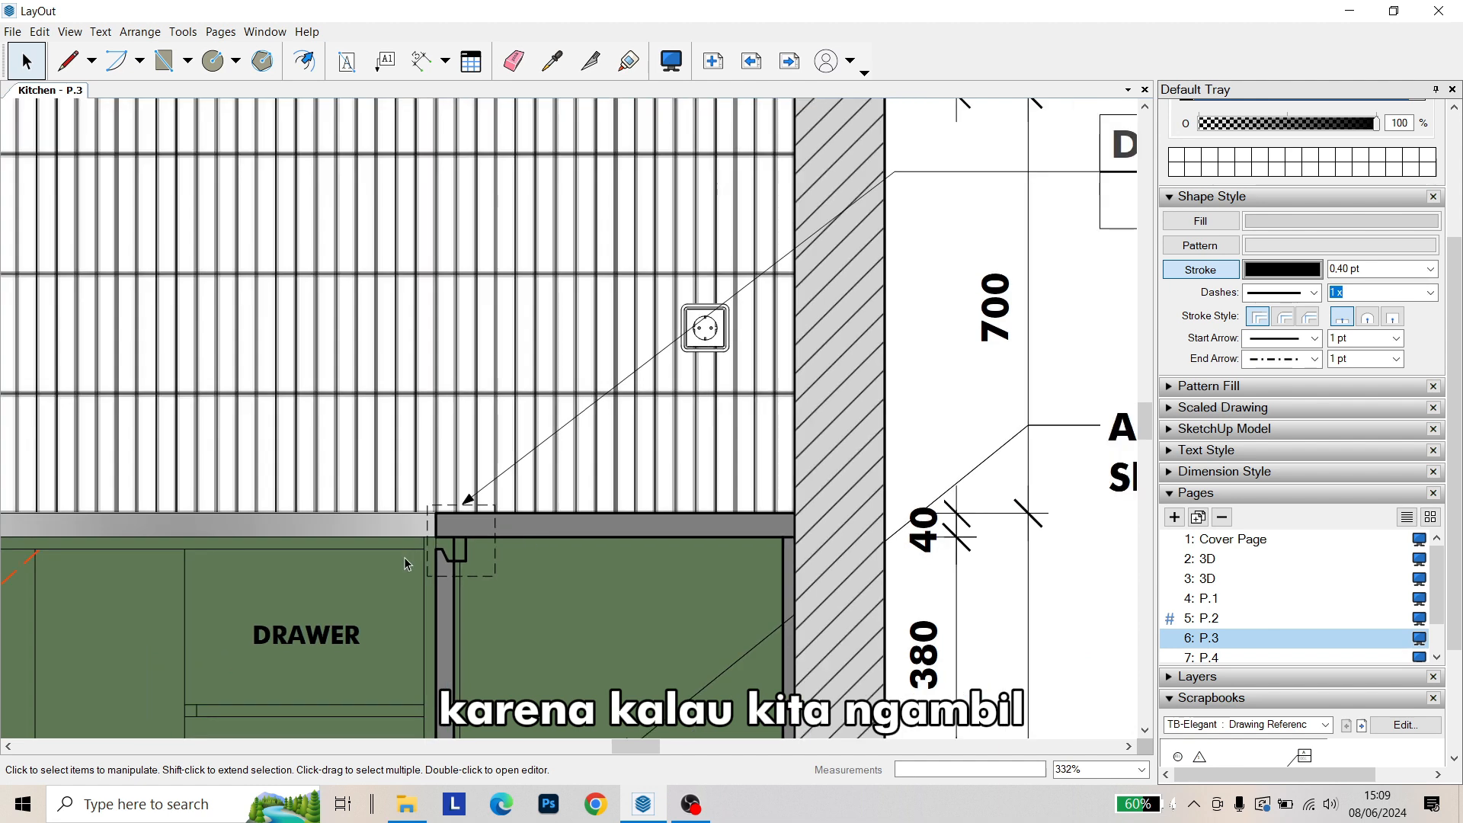
pyautogui.scroll(2, 438, 577)
pyautogui.moveTo(565, 576); pyautogui.dragTo(509, 573, button='middle')
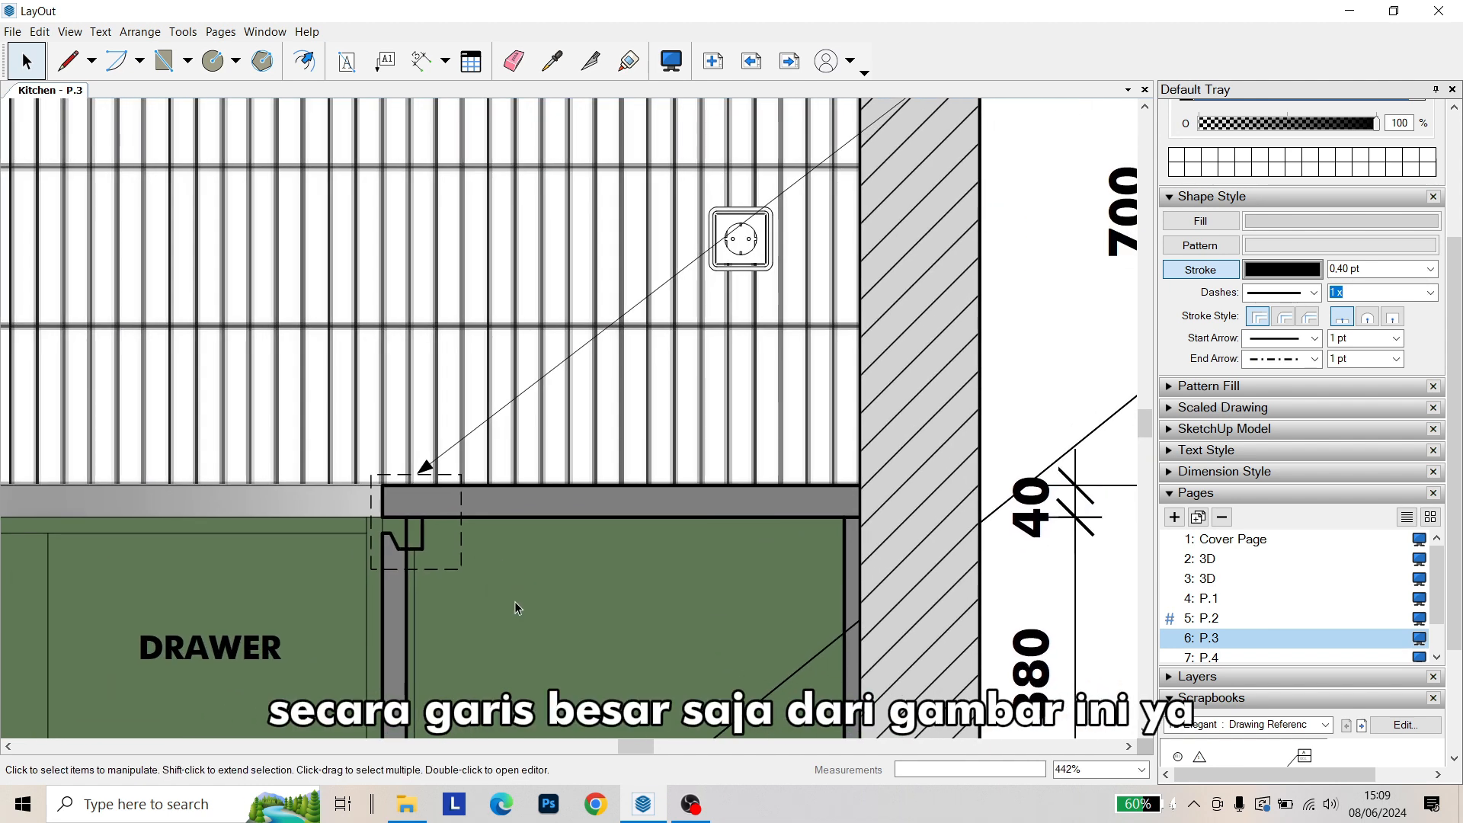
# Examine the countertop edge marked by the D1.I tag in relation to the whole side section
pyautogui.scroll(-5, 524, 516)
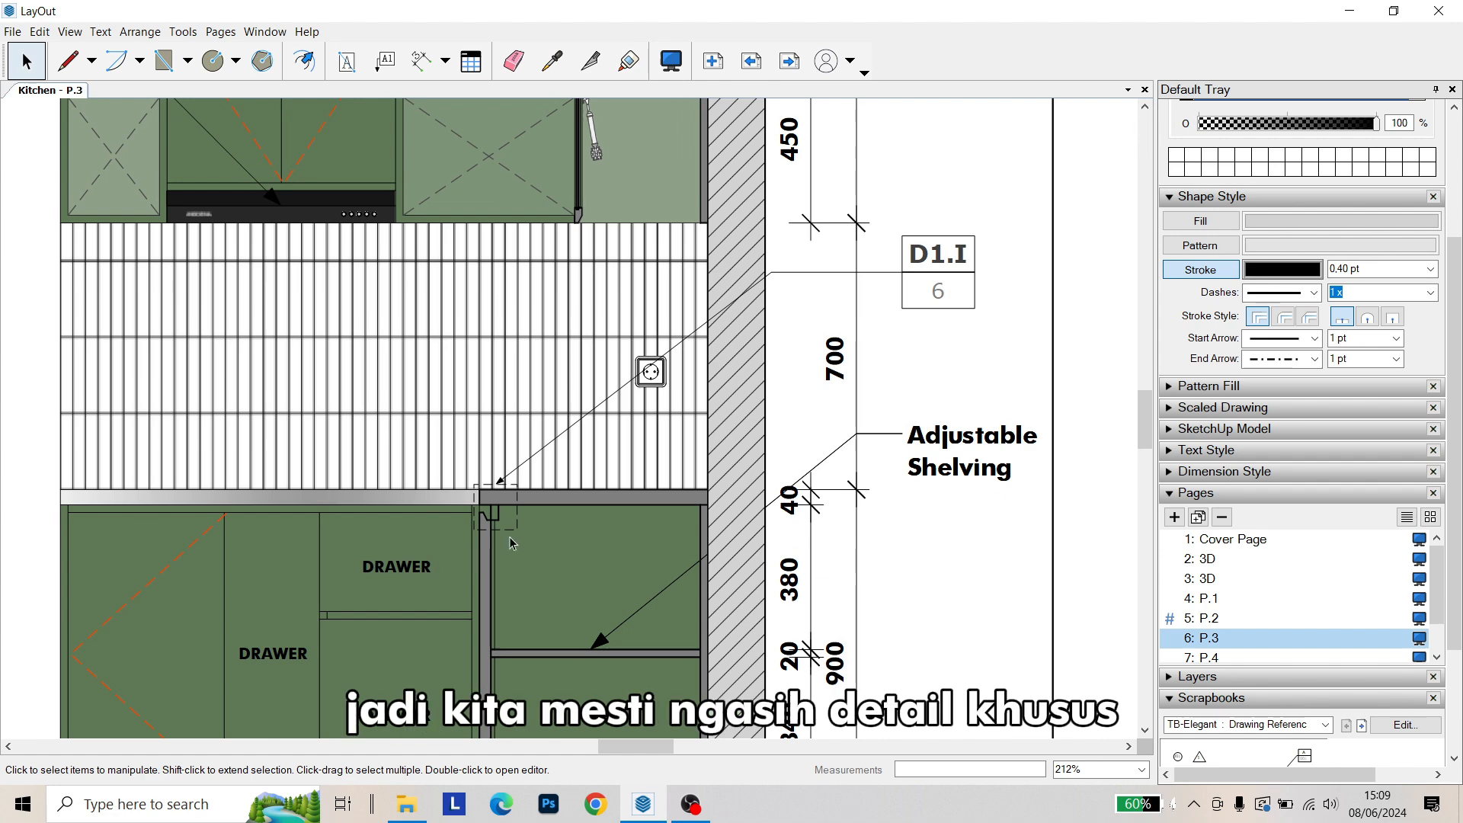
pyautogui.scroll(-1, 510, 535)
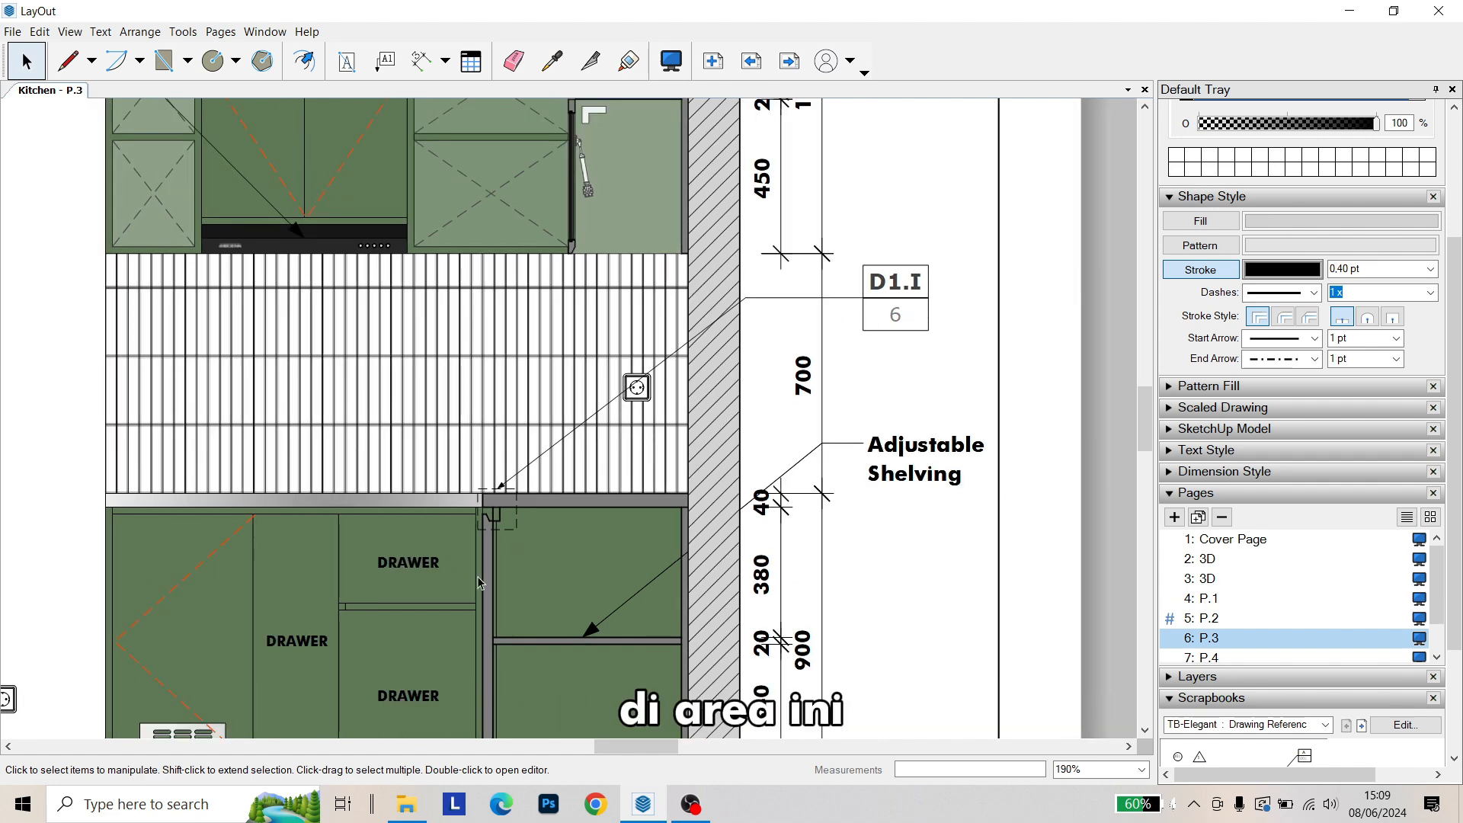
pyautogui.scroll(3, 488, 468)
pyautogui.scroll(-4, 683, 467)
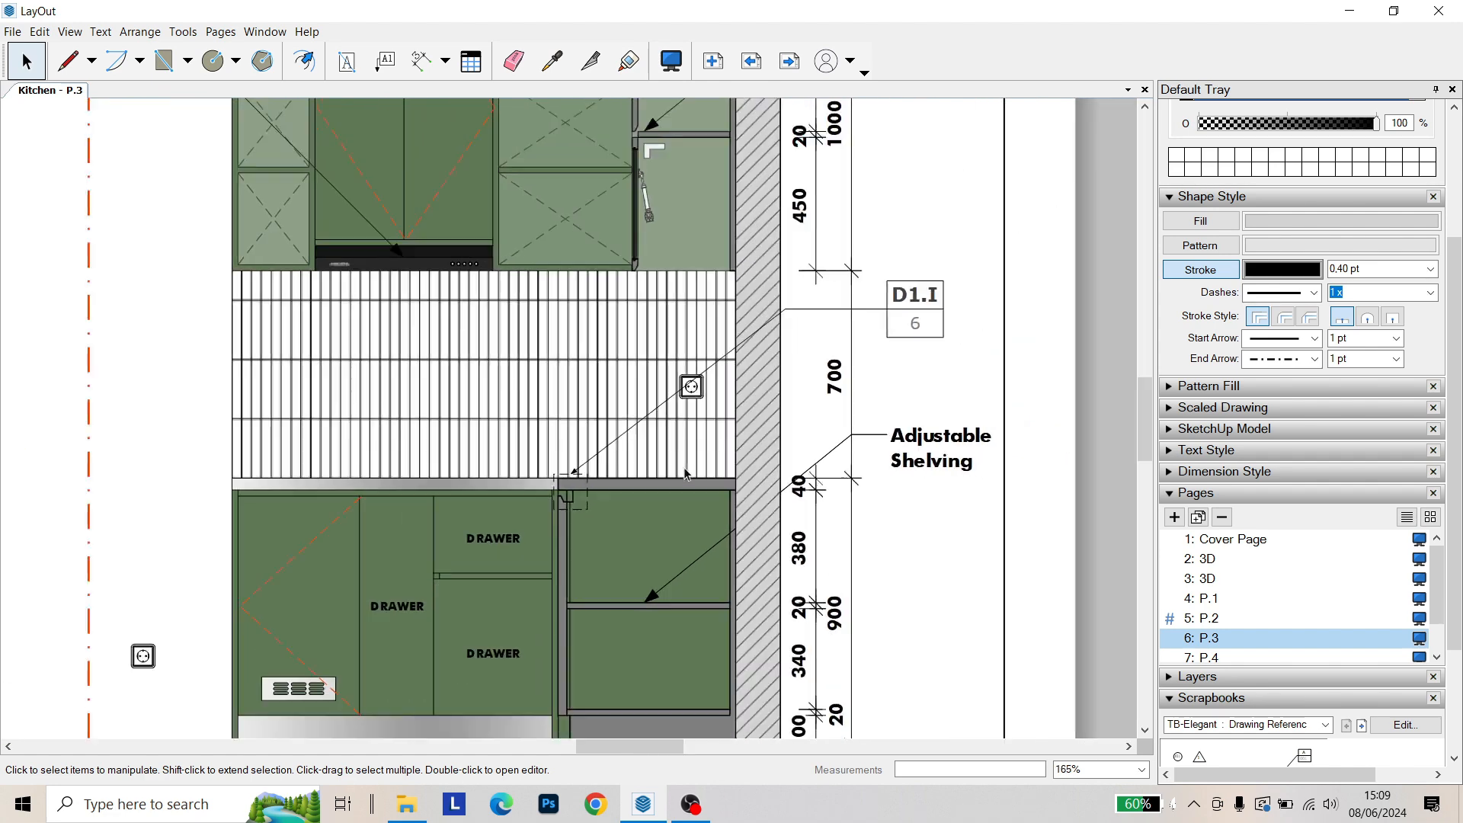
pyautogui.moveTo(672, 479); pyautogui.dragTo(742, 468, button='middle')
pyautogui.moveTo(590, 407); pyautogui.dragTo(644, 501, button='middle')
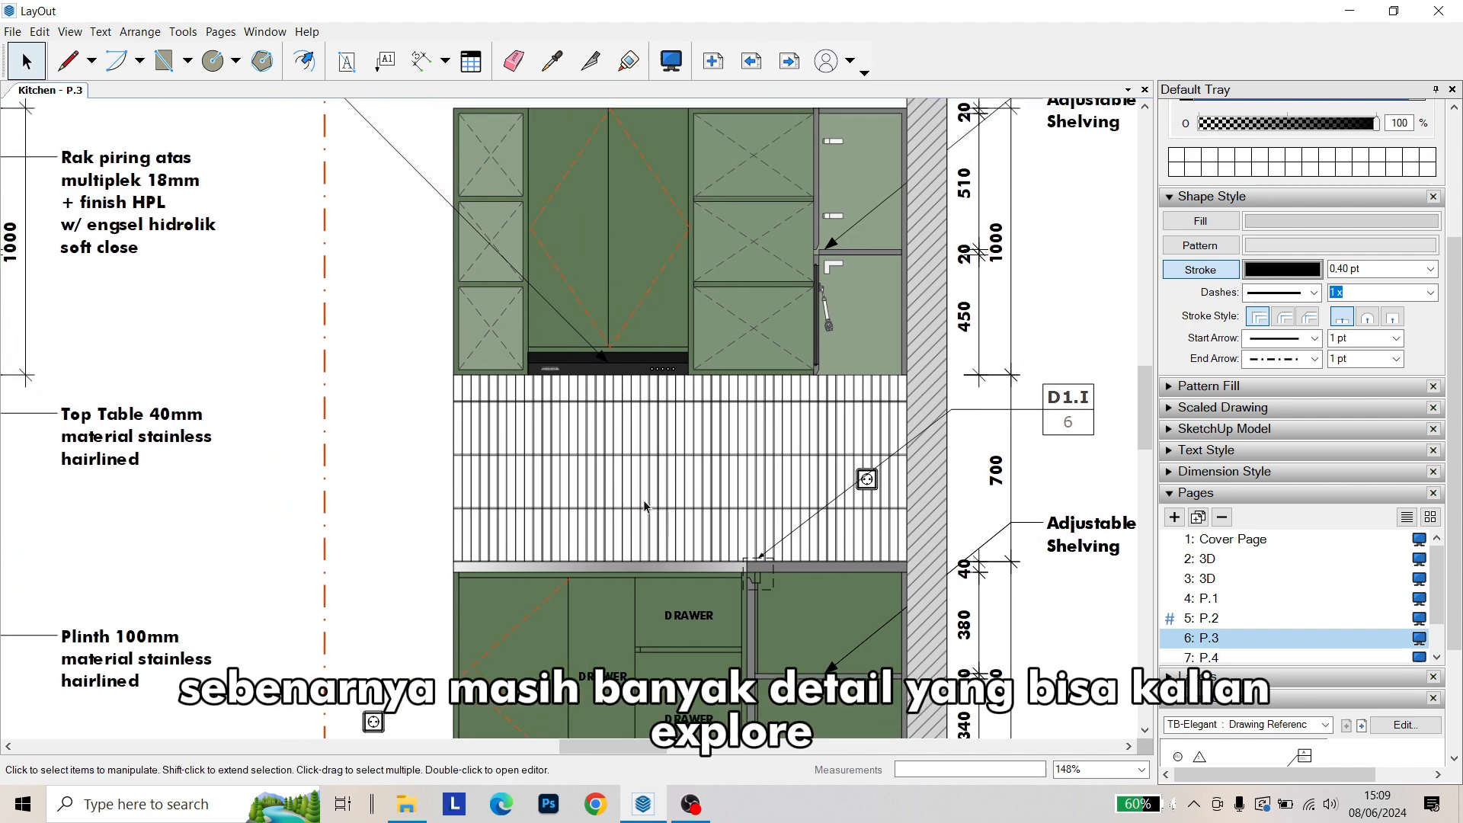
# Examine the door edges, hinges and hydraulic strut of the cut upper cabinet in the side section
pyautogui.scroll(5, 851, 211)
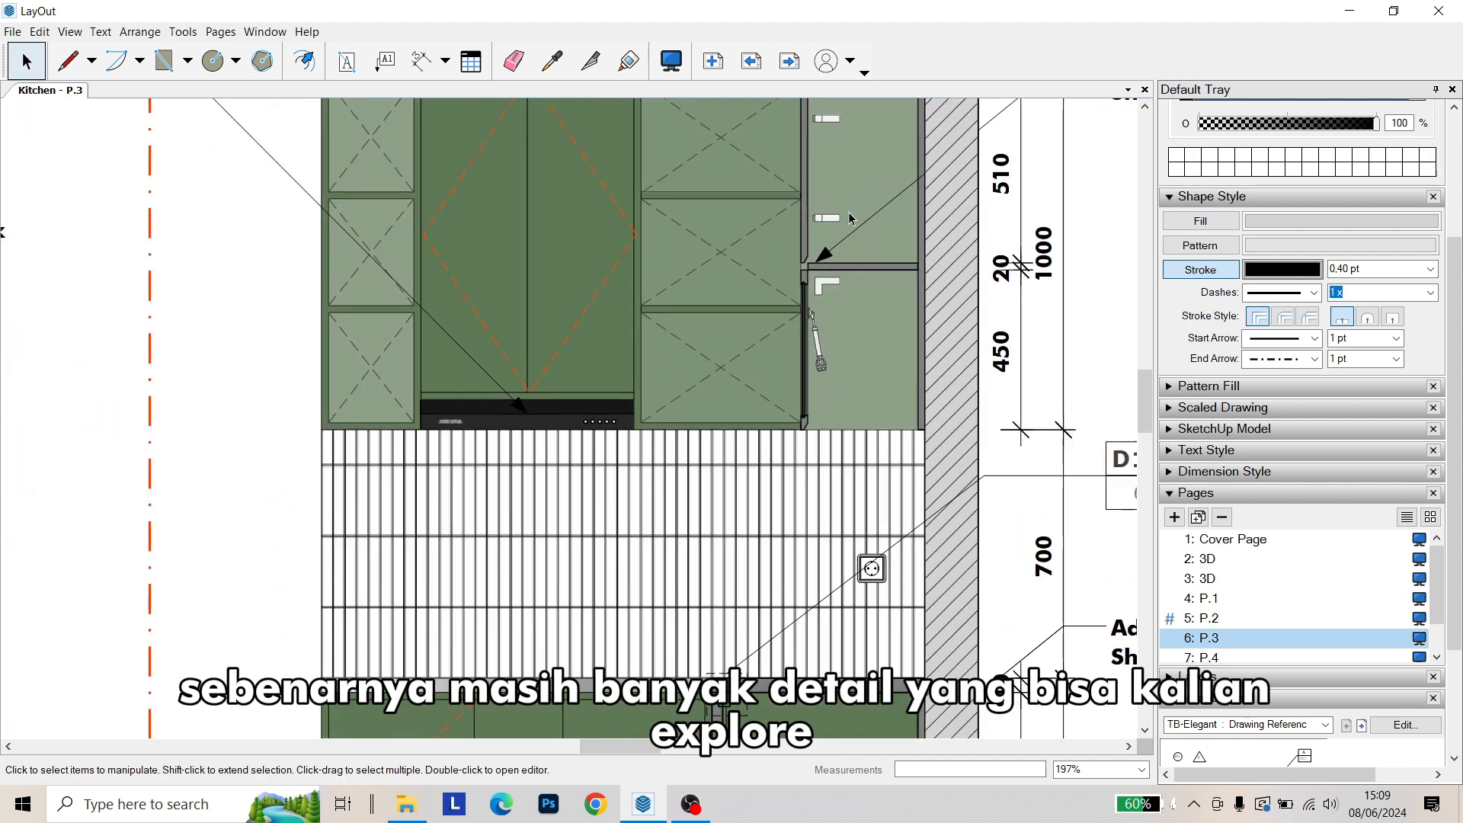
pyautogui.scroll(2, 834, 247)
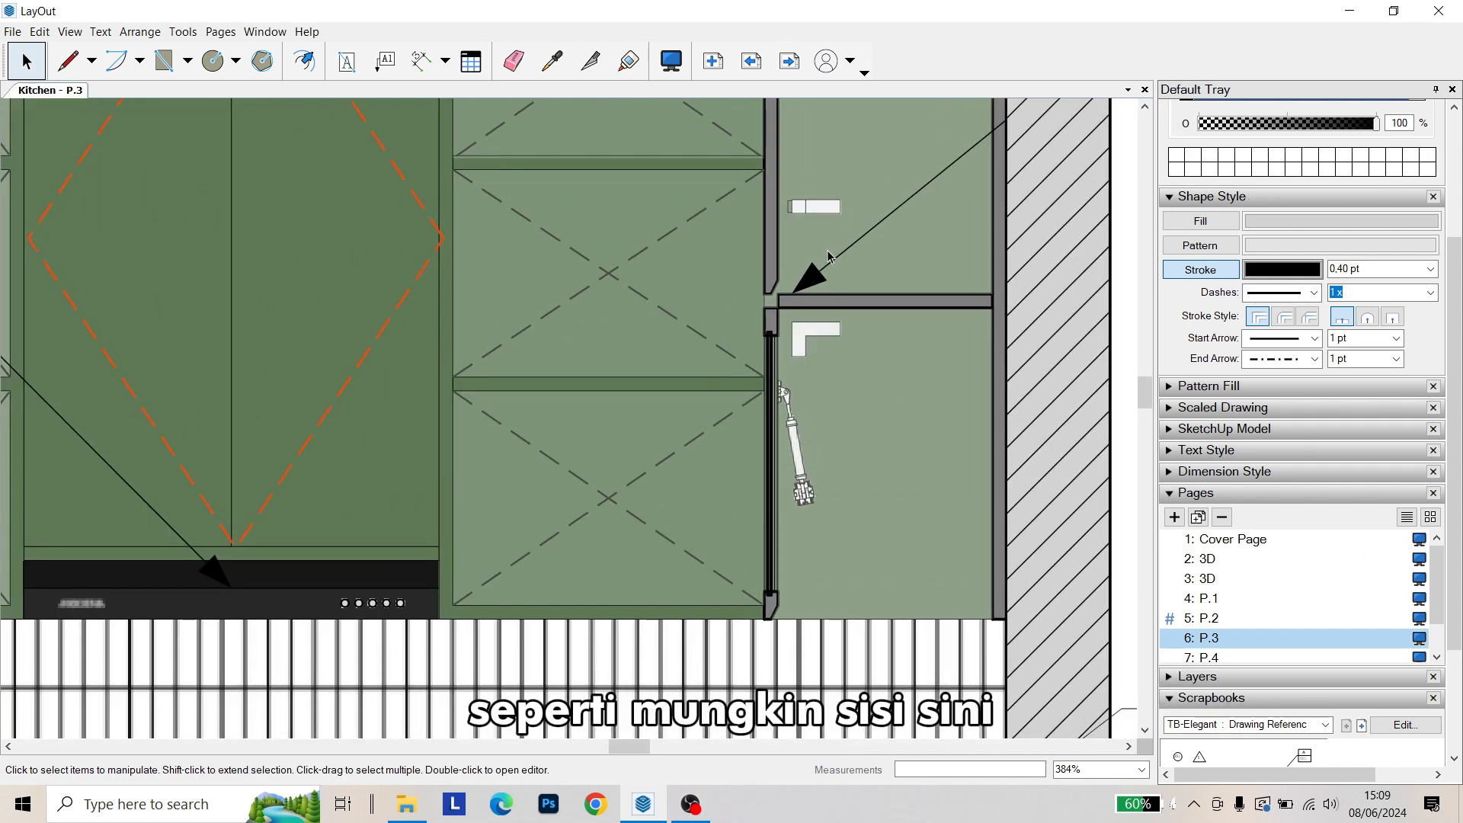
pyautogui.scroll(3, 822, 328)
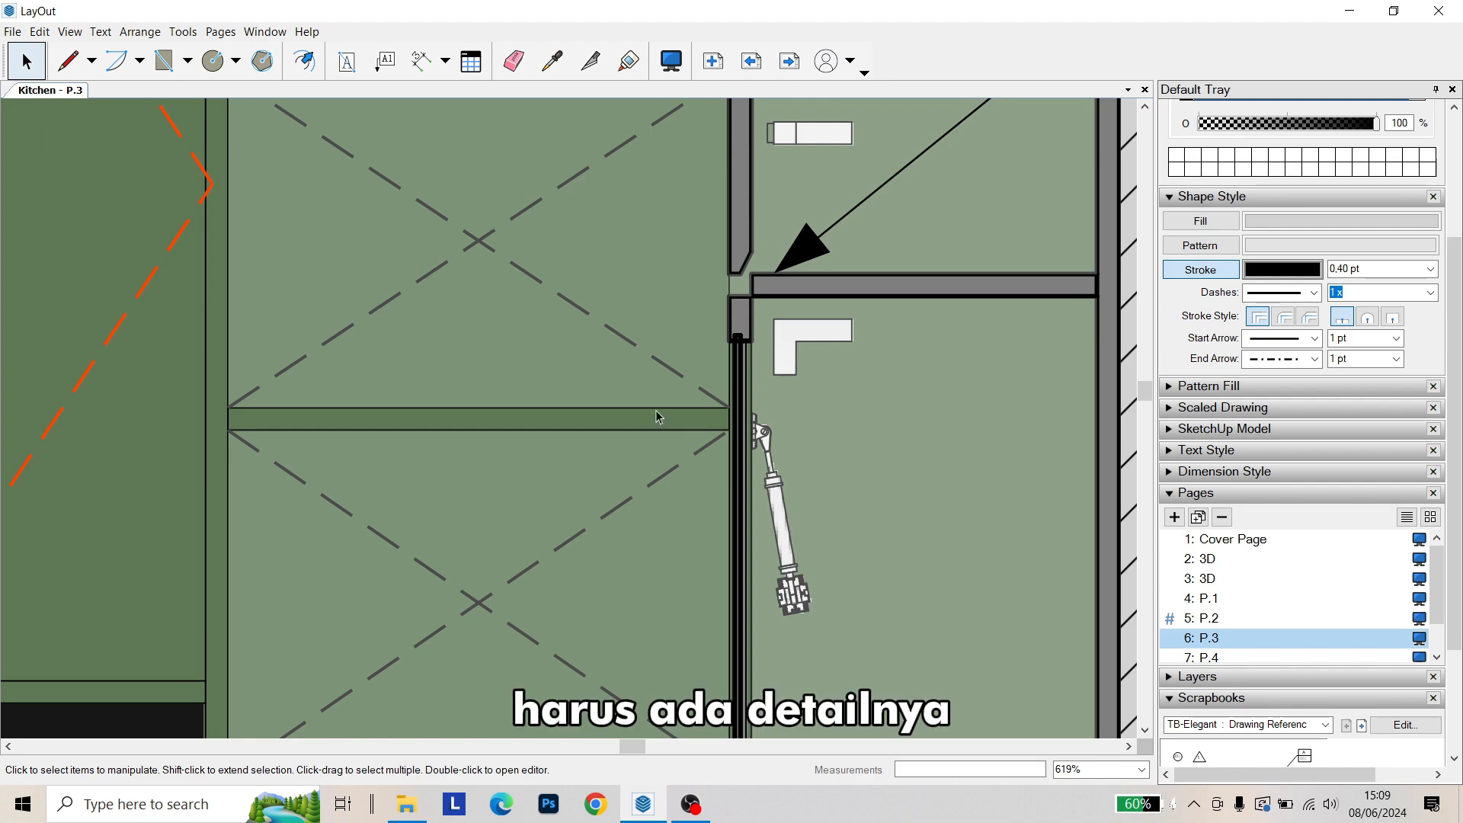
pyautogui.moveTo(691, 509); pyautogui.dragTo(663, 340, button='middle')
pyautogui.moveTo(740, 504); pyautogui.dragTo(729, 431, button='middle')
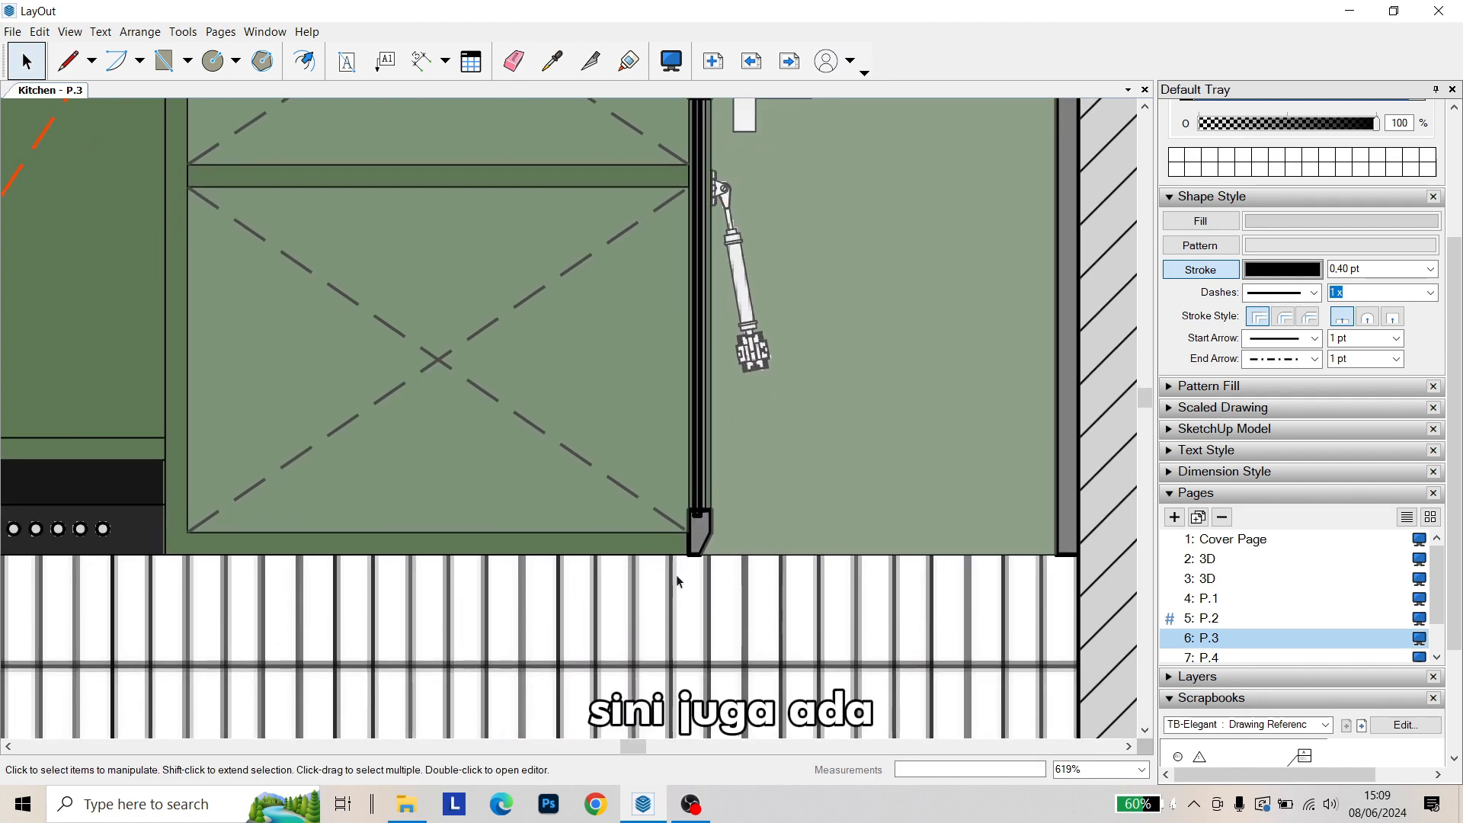
pyautogui.scroll(-9, 775, 495)
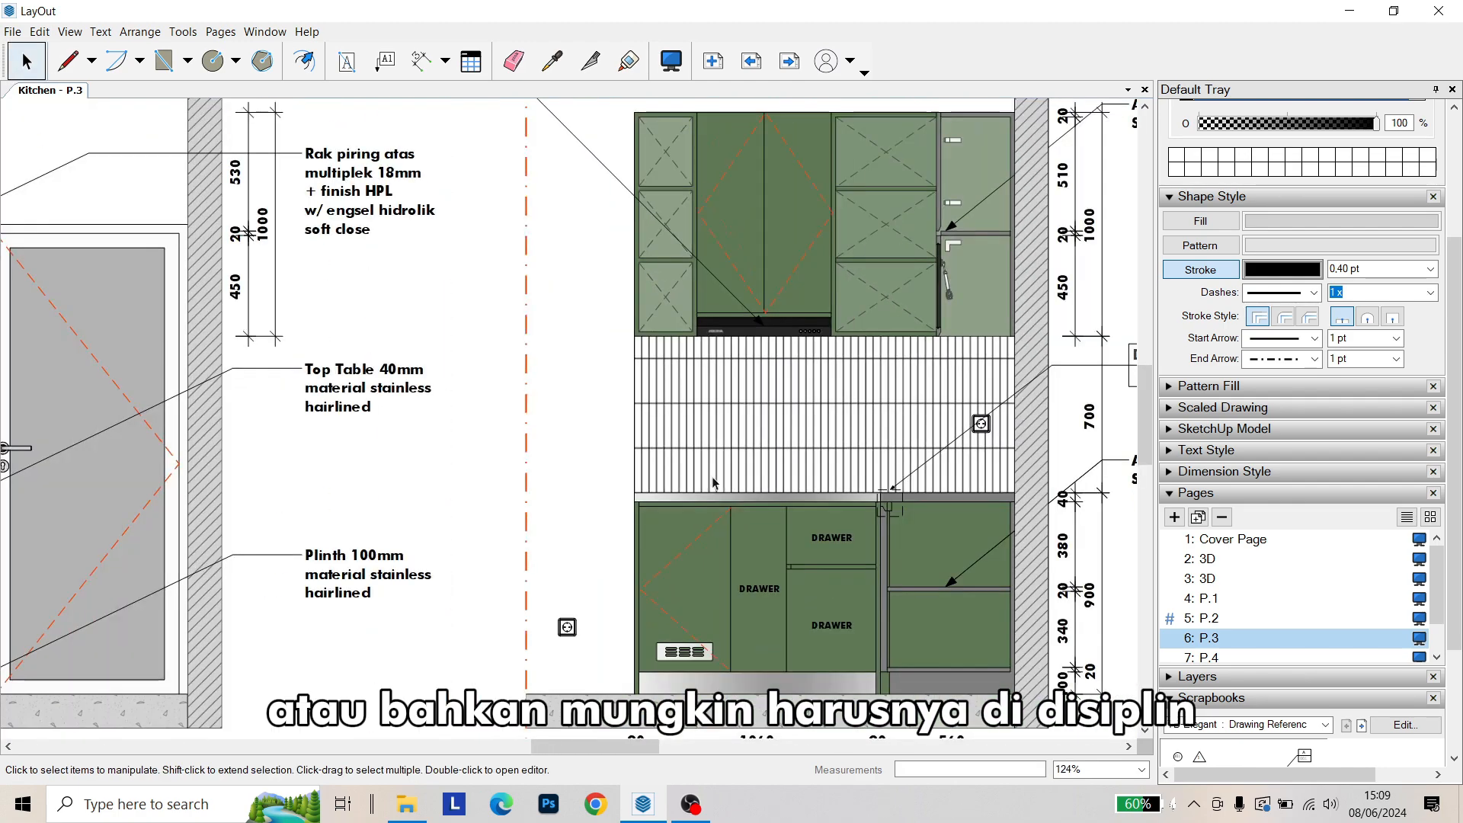
# Examine the plinth area and the width dimensions beneath the sink cabinet in the front elevation
pyautogui.moveTo(712, 481); pyautogui.dragTo(748, 346, button='middle')
pyautogui.moveTo(672, 495); pyautogui.dragTo(928, 439, button='middle')
pyautogui.scroll(1, 928, 438)
pyautogui.moveTo(152, 488); pyautogui.dragTo(411, 481, button='middle')
pyautogui.scroll(7, 327, 507)
pyautogui.moveTo(314, 511); pyautogui.dragTo(316, 503, button='middle')
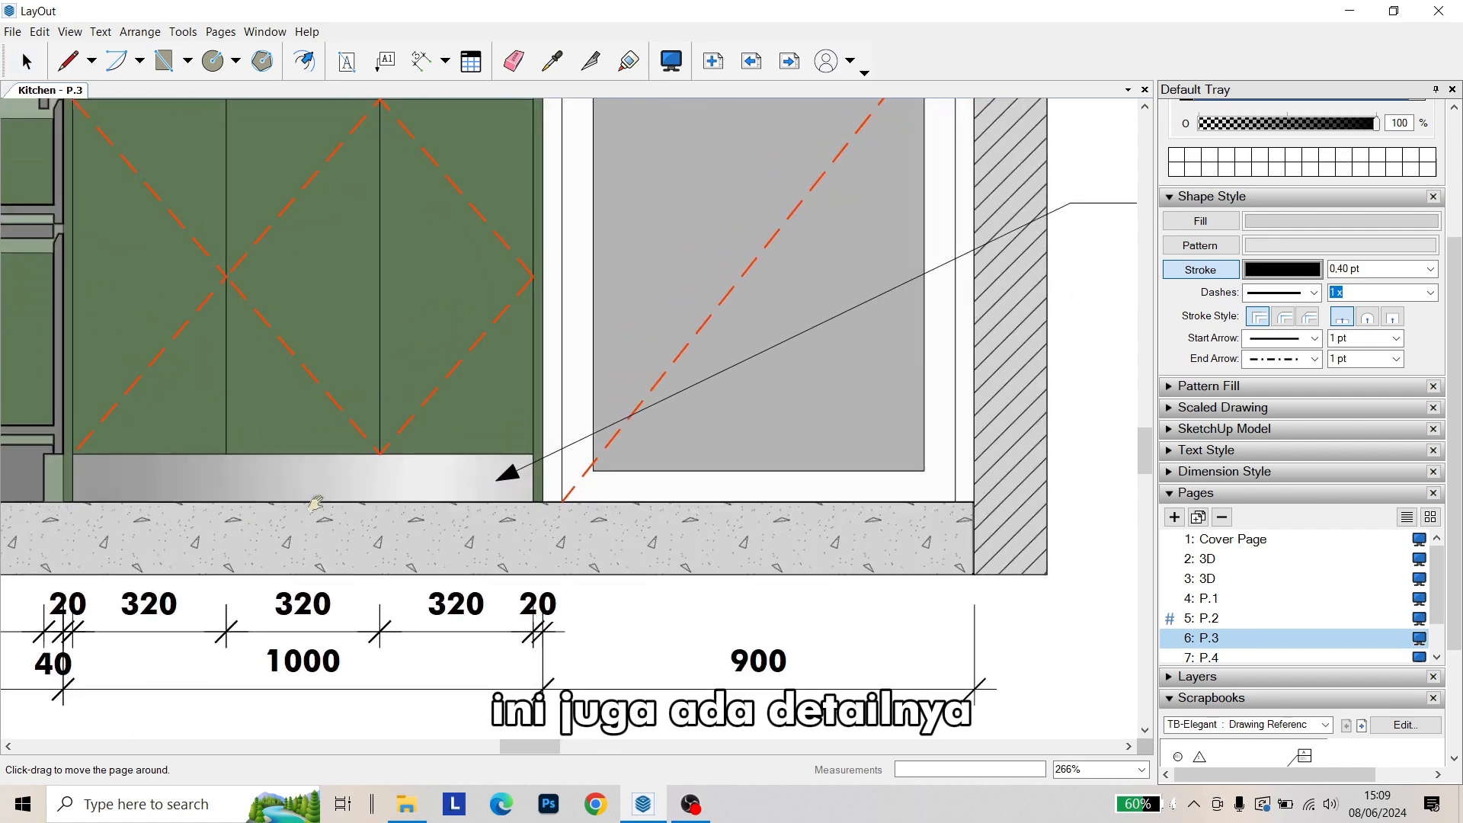
pyautogui.scroll(2, 315, 502)
pyautogui.scroll(-10, 221, 575)
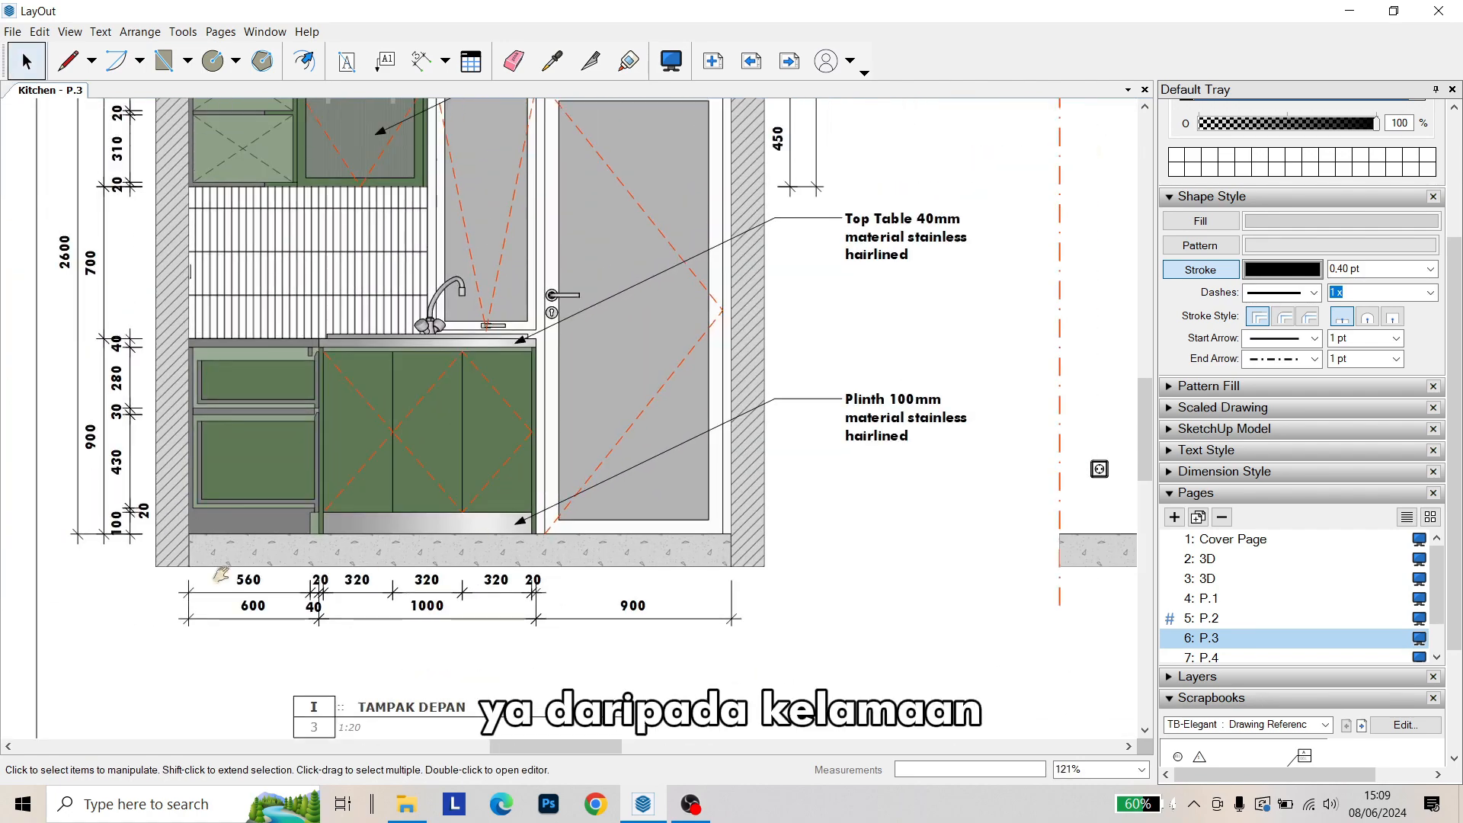
# Return to the side section and examine the D1.I detail tag as the sample detail reference
pyautogui.scroll(-1, 221, 575)
pyautogui.moveTo(685, 416); pyautogui.dragTo(373, 483, button='middle')
pyautogui.moveTo(681, 490); pyautogui.dragTo(385, 539, button='middle')
pyautogui.scroll(-1, 386, 539)
pyautogui.moveTo(616, 480); pyautogui.dragTo(539, 494, button='middle')
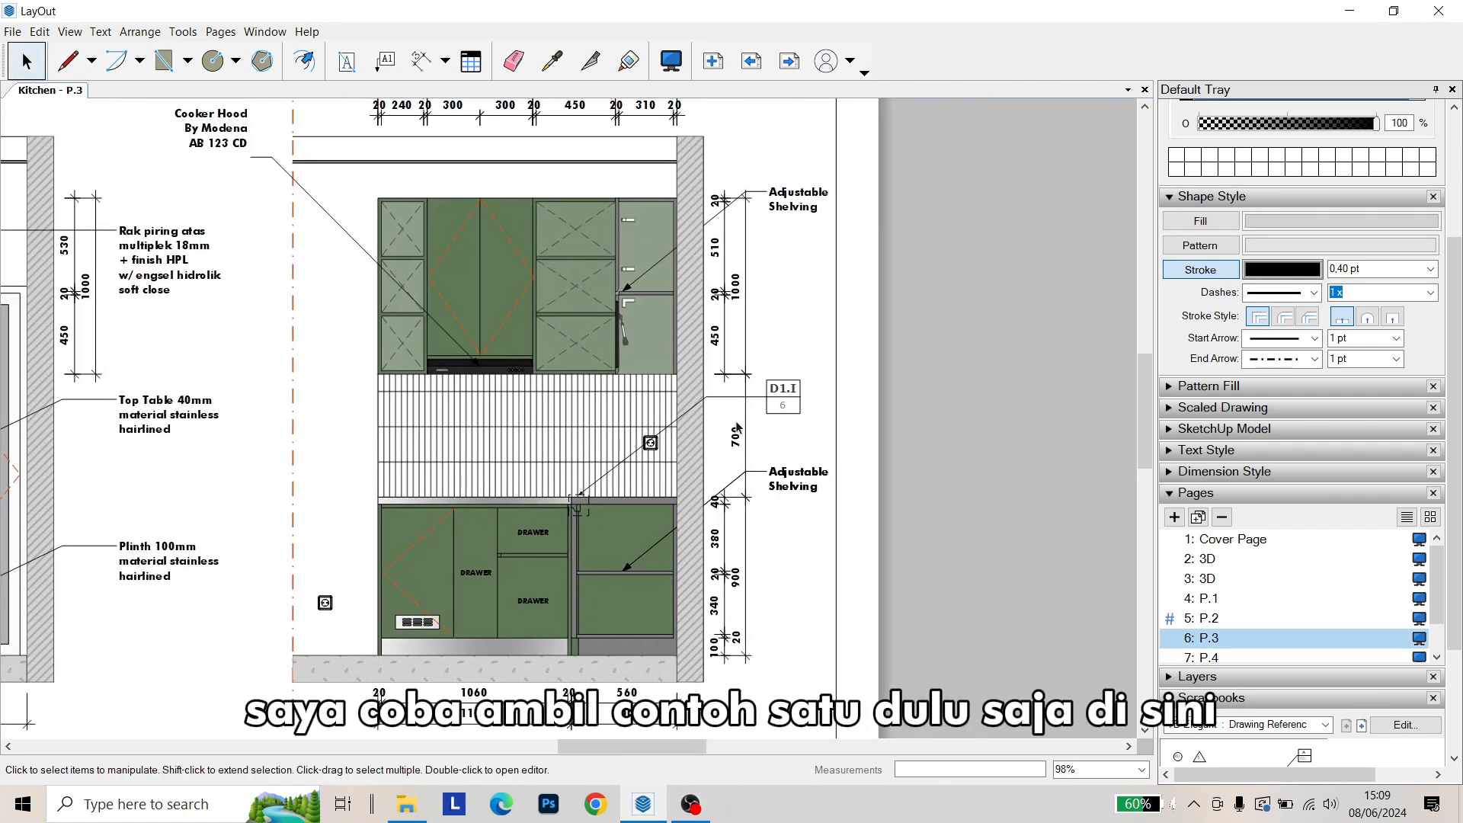
pyautogui.scroll(3, 737, 429)
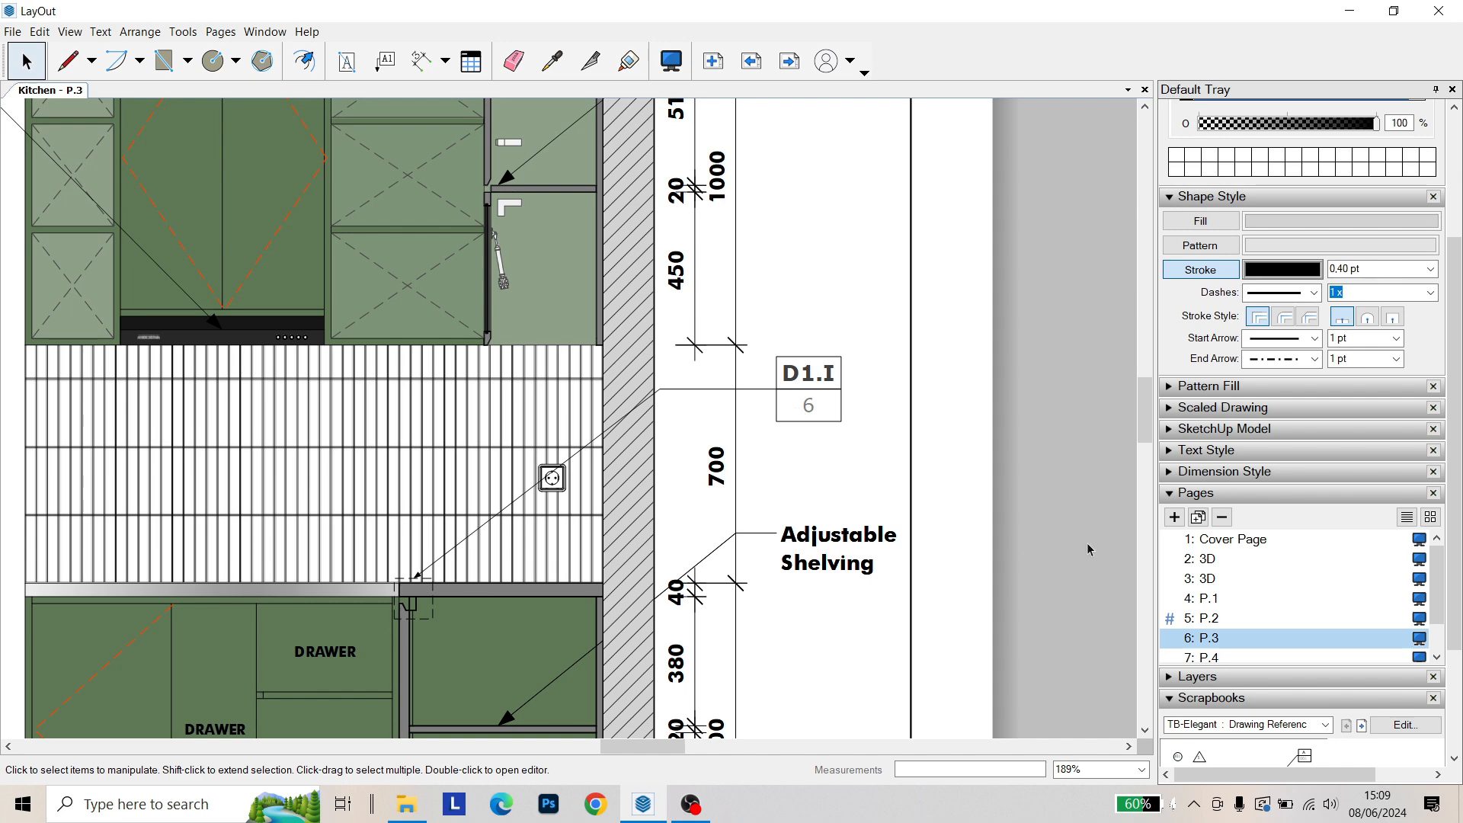
pyautogui.scroll(-1, 1236, 593)
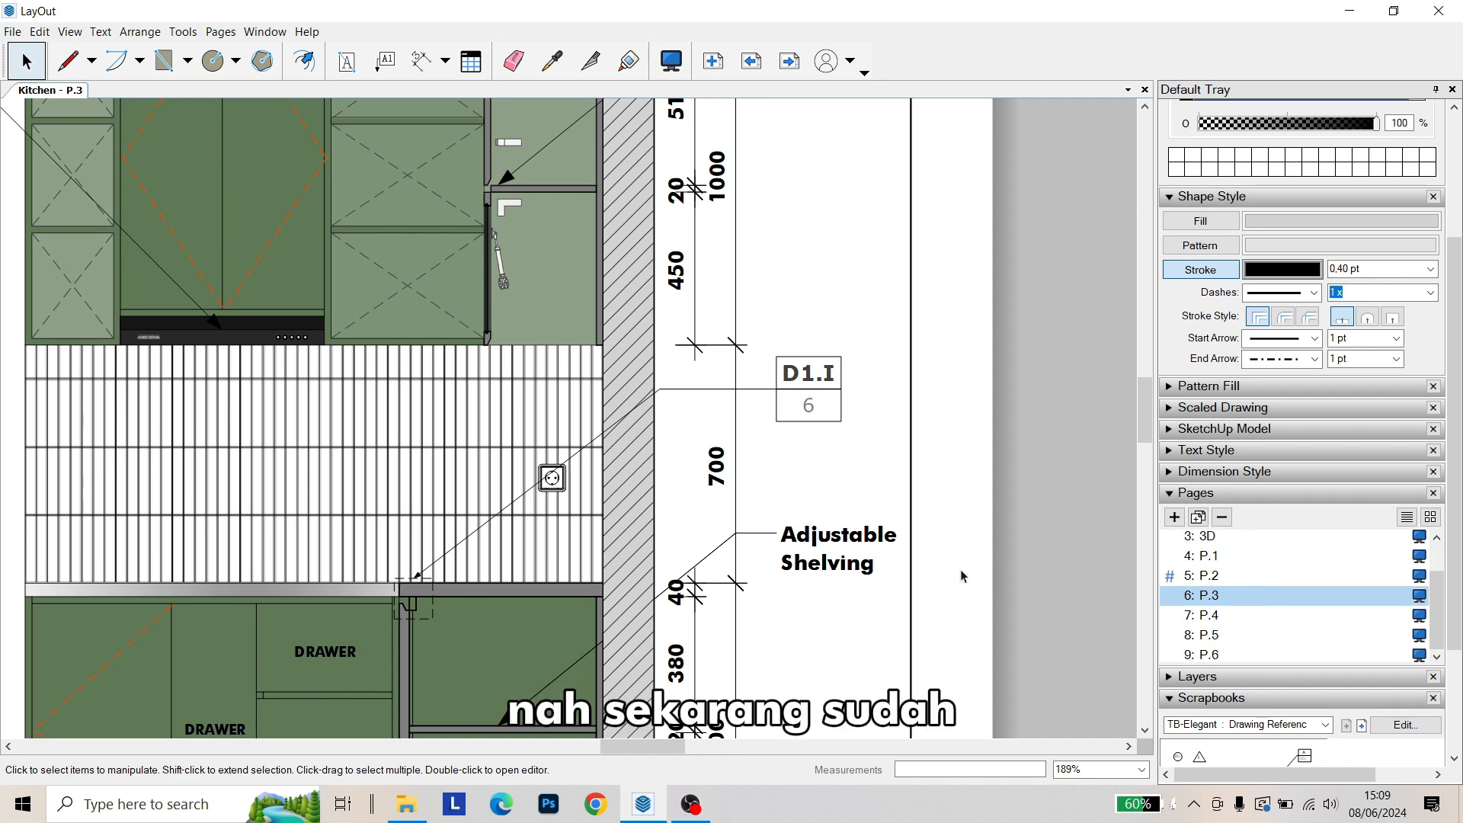
# Examine the TAMPAK DEPAN and TAMPAK SAMPING title tags and their scale notes on page P.3
pyautogui.scroll(-2, 666, 483)
pyautogui.moveTo(666, 483); pyautogui.dragTo(899, 407, button='middle')
pyautogui.scroll(-2, 898, 407)
pyautogui.moveTo(488, 560); pyautogui.dragTo(609, 539, button='middle')
pyautogui.moveTo(390, 478); pyautogui.dragTo(431, 478, button='middle')
pyautogui.moveTo(792, 689); pyautogui.dragTo(792, 591, button='middle')
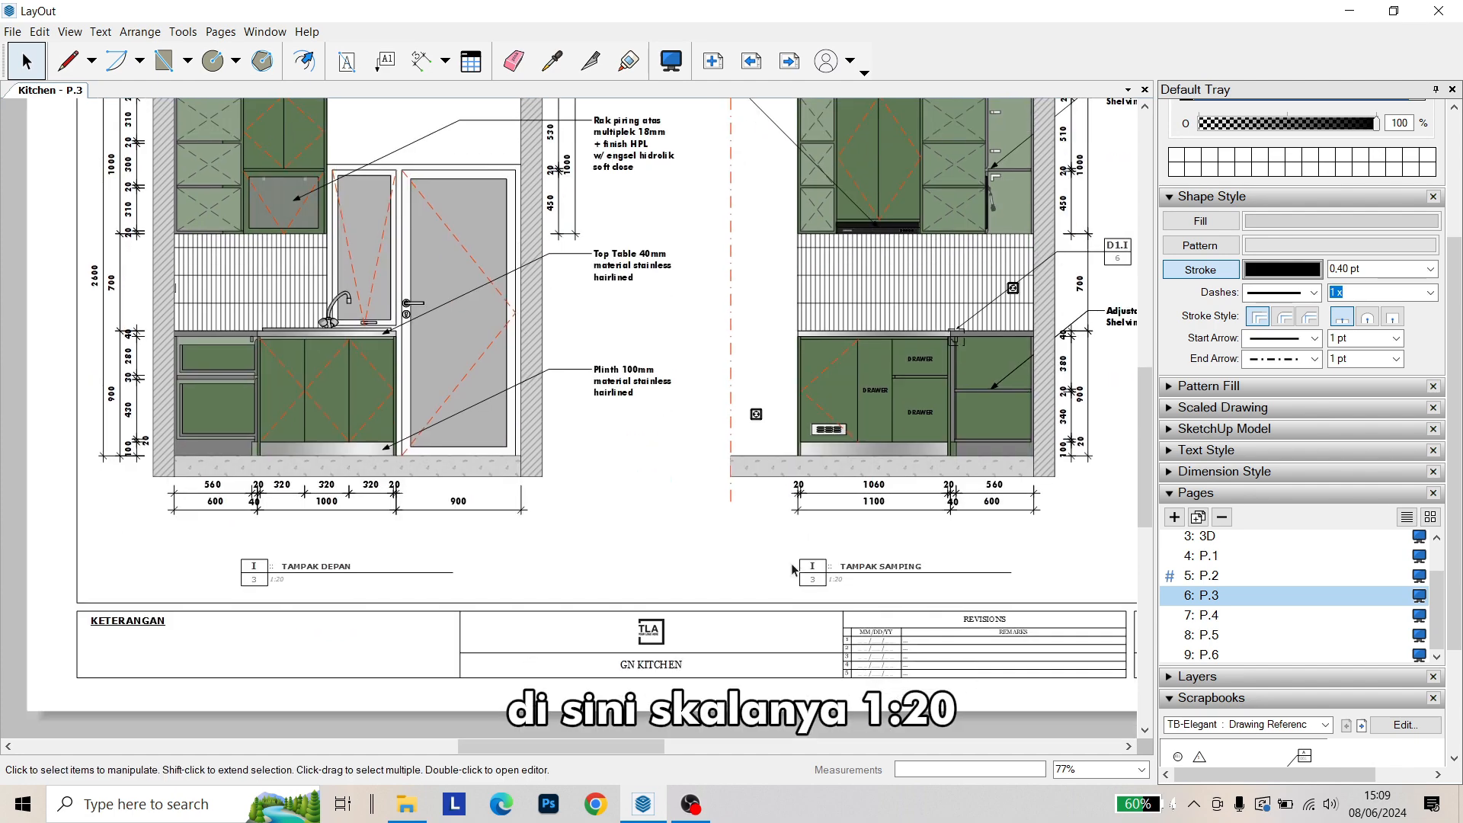
pyautogui.scroll(1, 792, 591)
pyautogui.scroll(2, 858, 578)
pyautogui.scroll(-3, 855, 579)
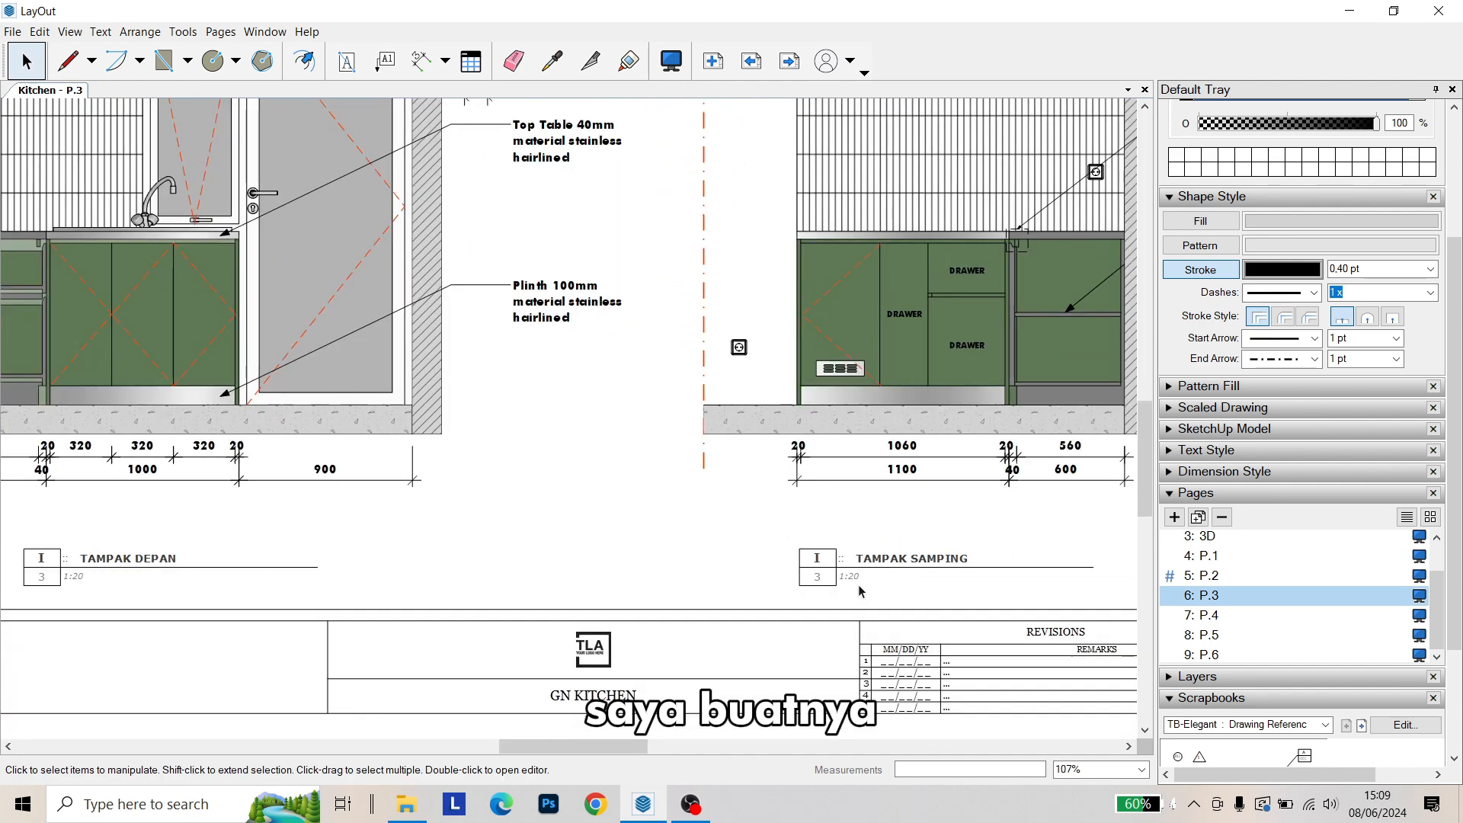
pyautogui.moveTo(822, 634); pyautogui.dragTo(803, 716, button='middle')
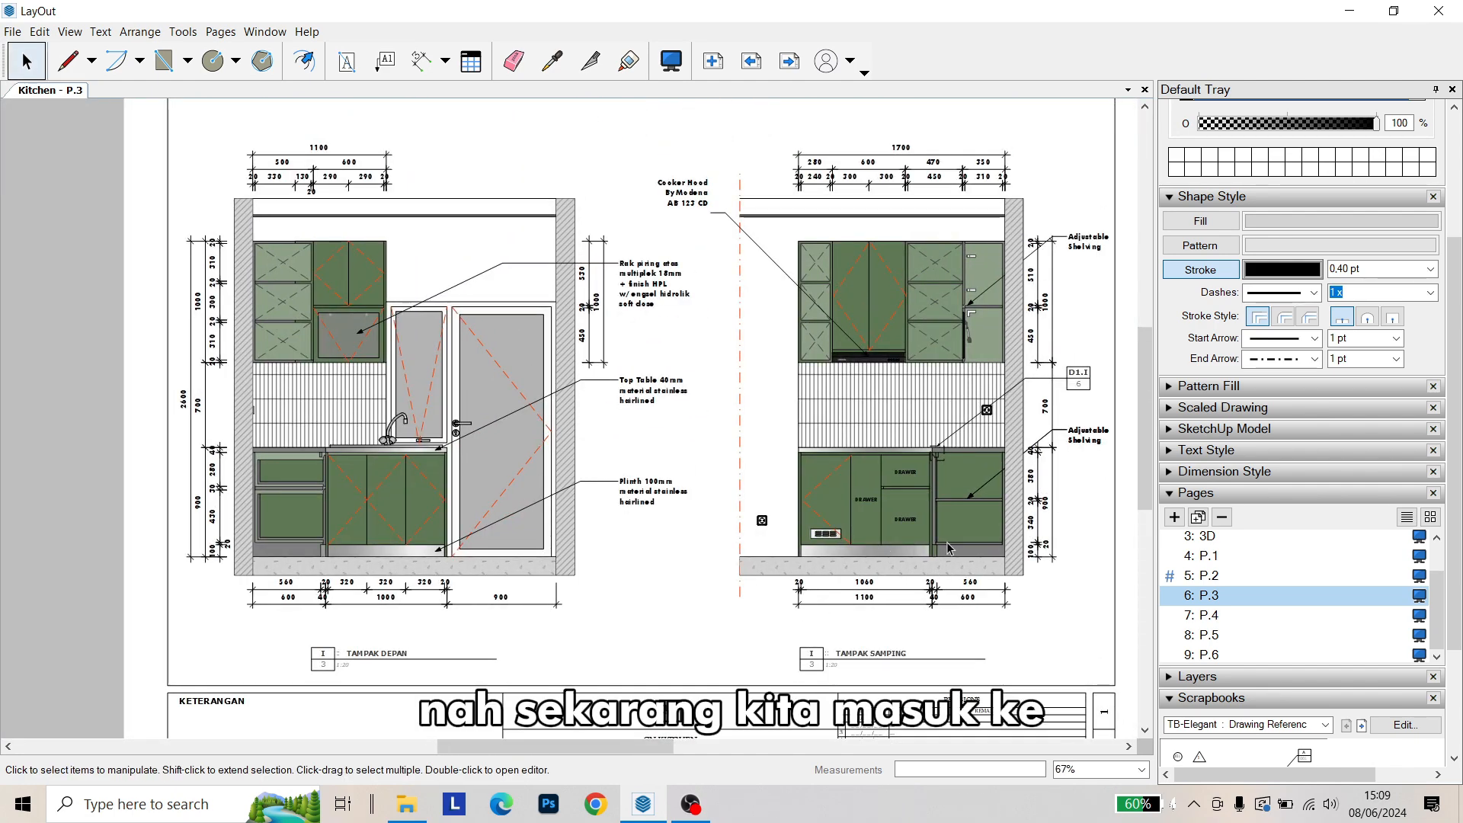
# Open page P.4 and examine the detailed and overall dimensions around the upper cabinet plan section
pyautogui.click(1211, 615)
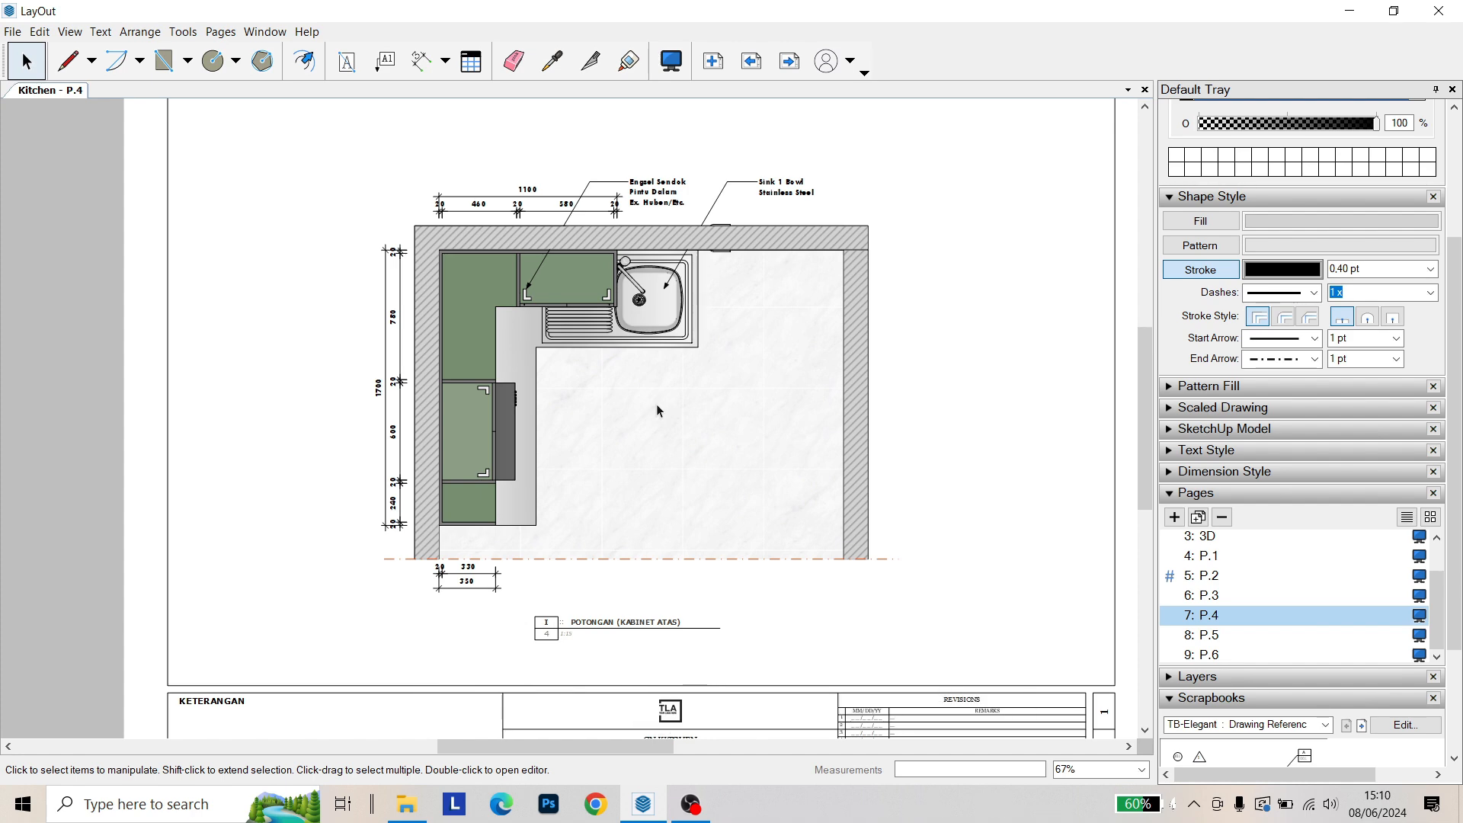
pyautogui.scroll(7, 381, 496)
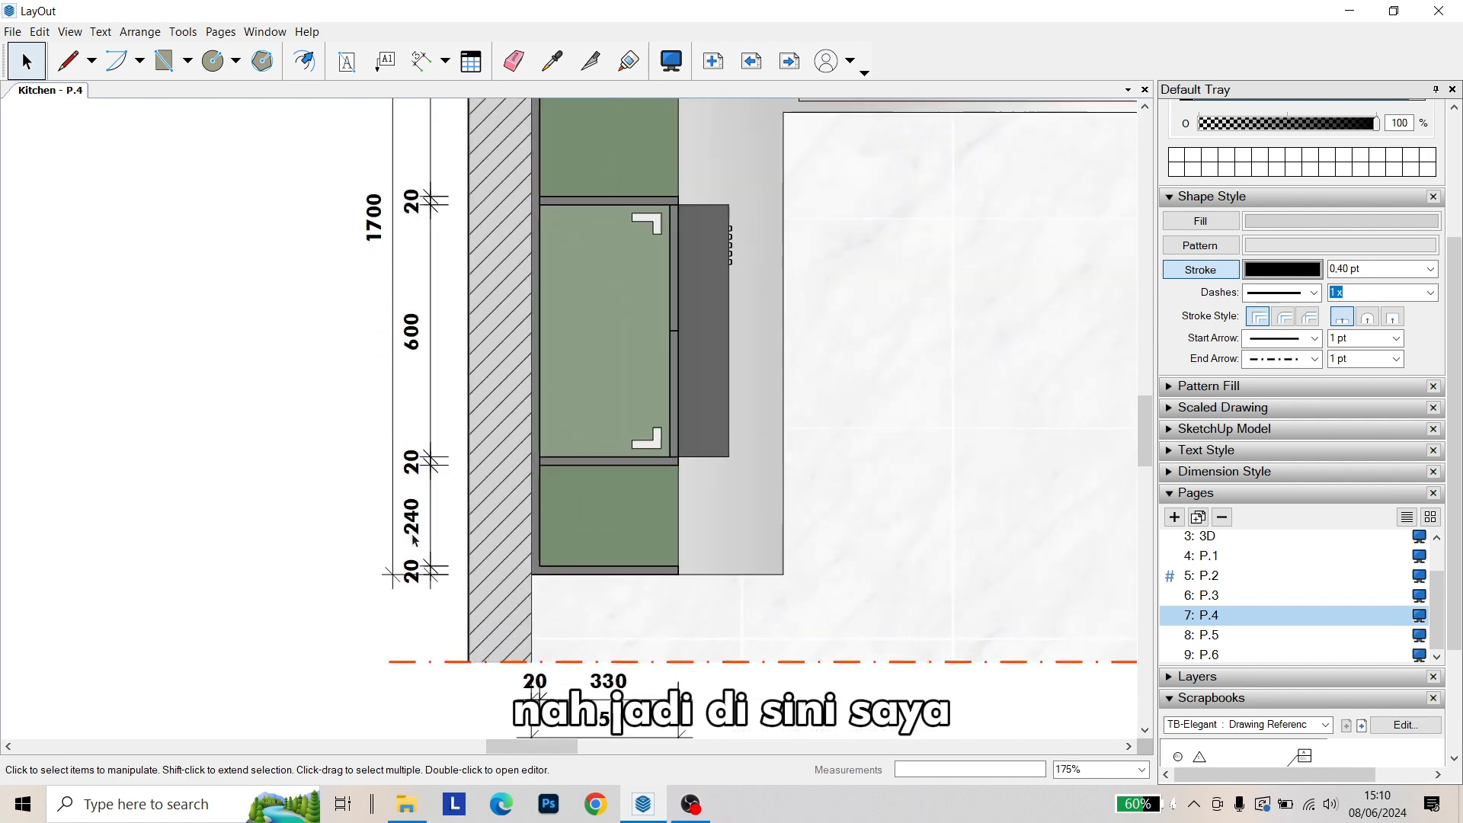
pyautogui.moveTo(436, 551); pyautogui.dragTo(414, 426, button='middle')
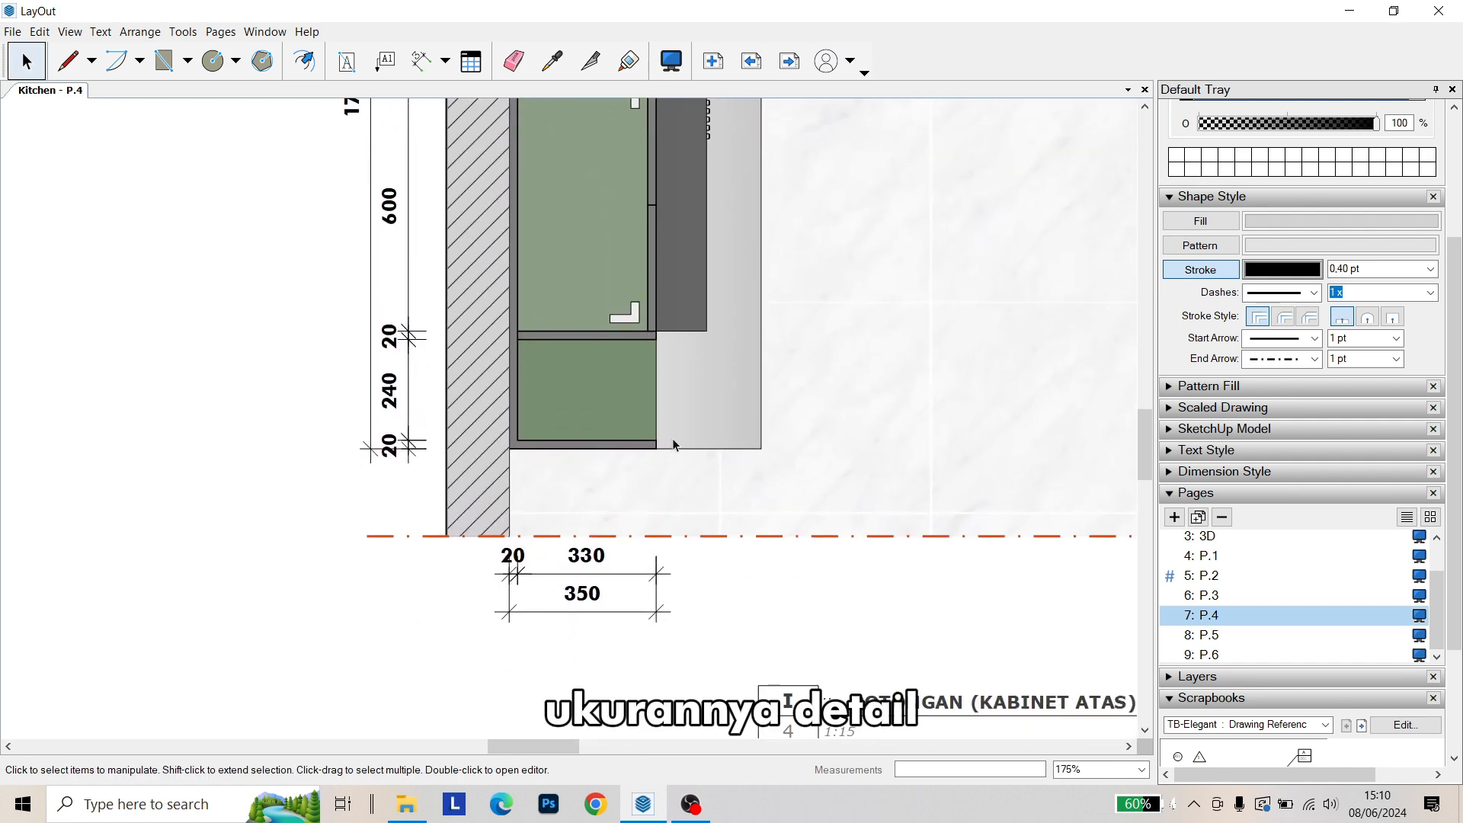
pyautogui.scroll(3, 623, 506)
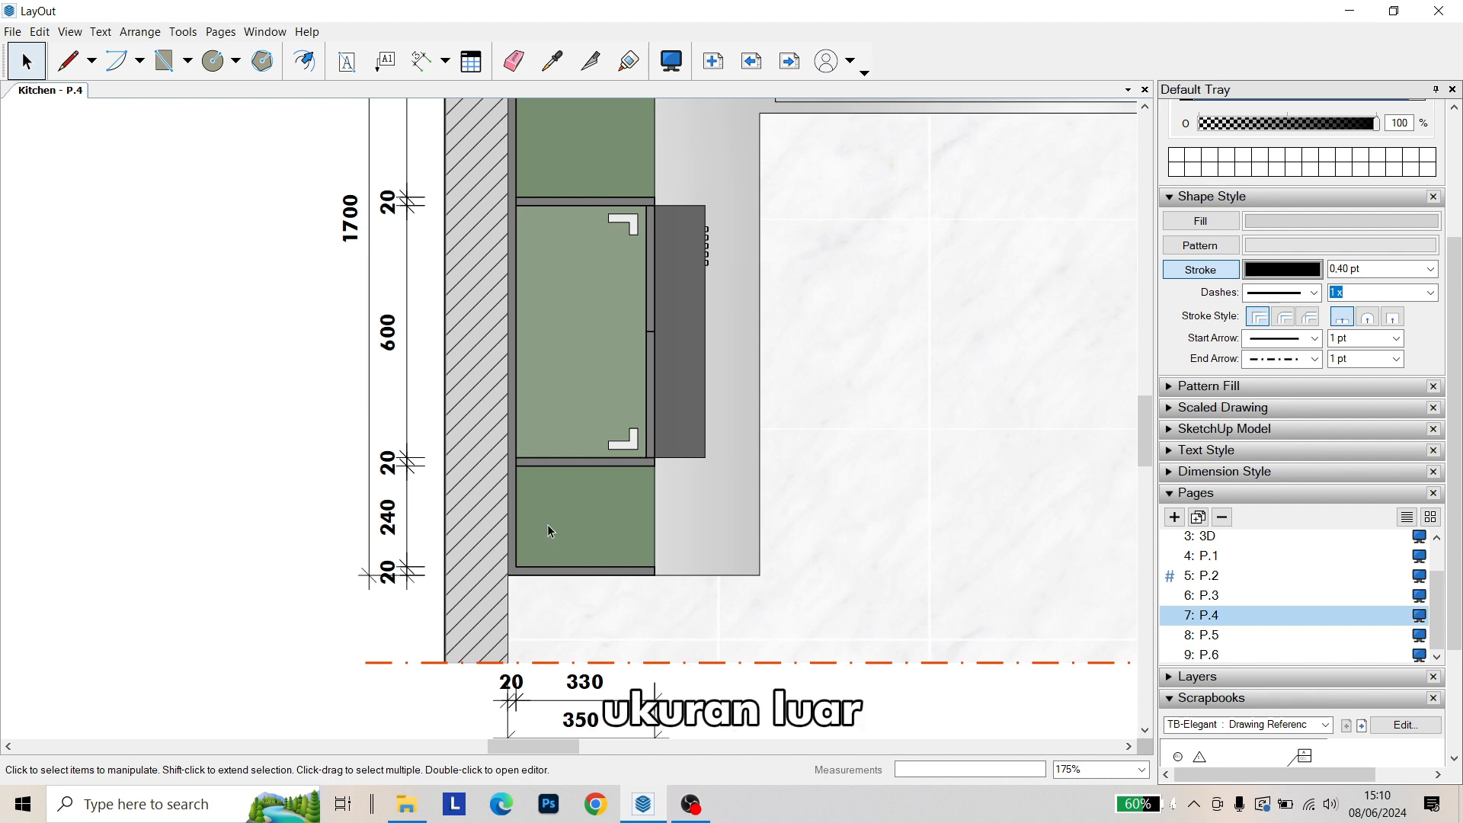
pyautogui.moveTo(409, 457); pyautogui.dragTo(374, 549, button='middle')
pyautogui.moveTo(374, 421); pyautogui.dragTo(366, 574, button='middle')
pyautogui.moveTo(373, 318)
pyautogui.mouseDown(button='middle')
pyautogui.moveTo(359, 459)
pyautogui.moveTo(367, 289)
pyautogui.mouseUp(button='middle')
pyautogui.scroll(-3, 359, 459)
pyautogui.scroll(-1, 367, 289)
pyautogui.moveTo(375, 182); pyautogui.dragTo(381, 277, button='middle')
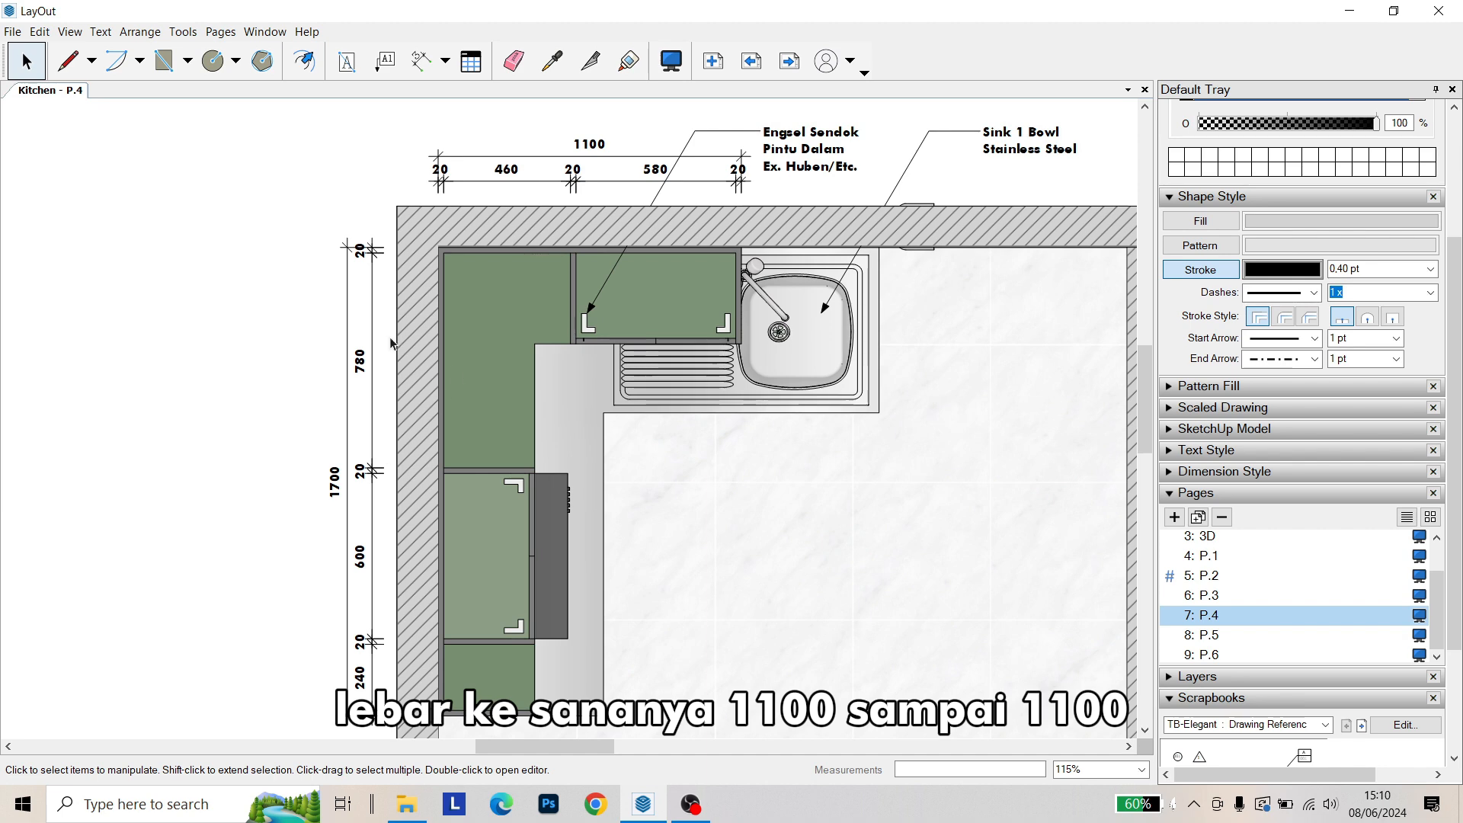
# Bring the Engsel Sendok and Sink 1 Bowl leader notes to the front of the plan drawing
pyautogui.scroll(4, 670, 130)
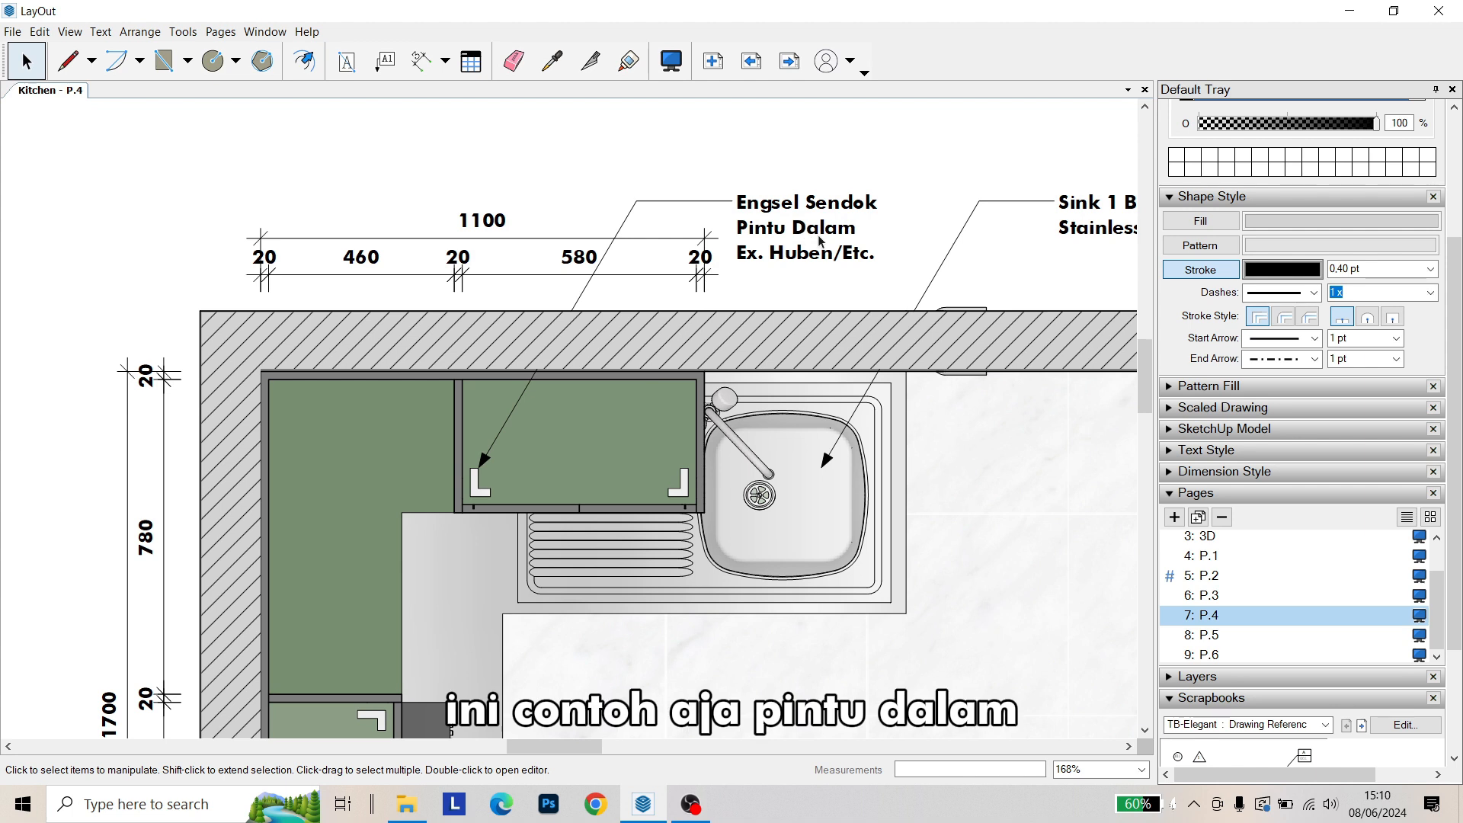
pyautogui.moveTo(781, 309)
pyautogui.mouseDown(button='middle')
pyautogui.moveTo(539, 333)
pyautogui.moveTo(570, 337)
pyautogui.moveTo(516, 329)
pyautogui.mouseUp(button='middle')
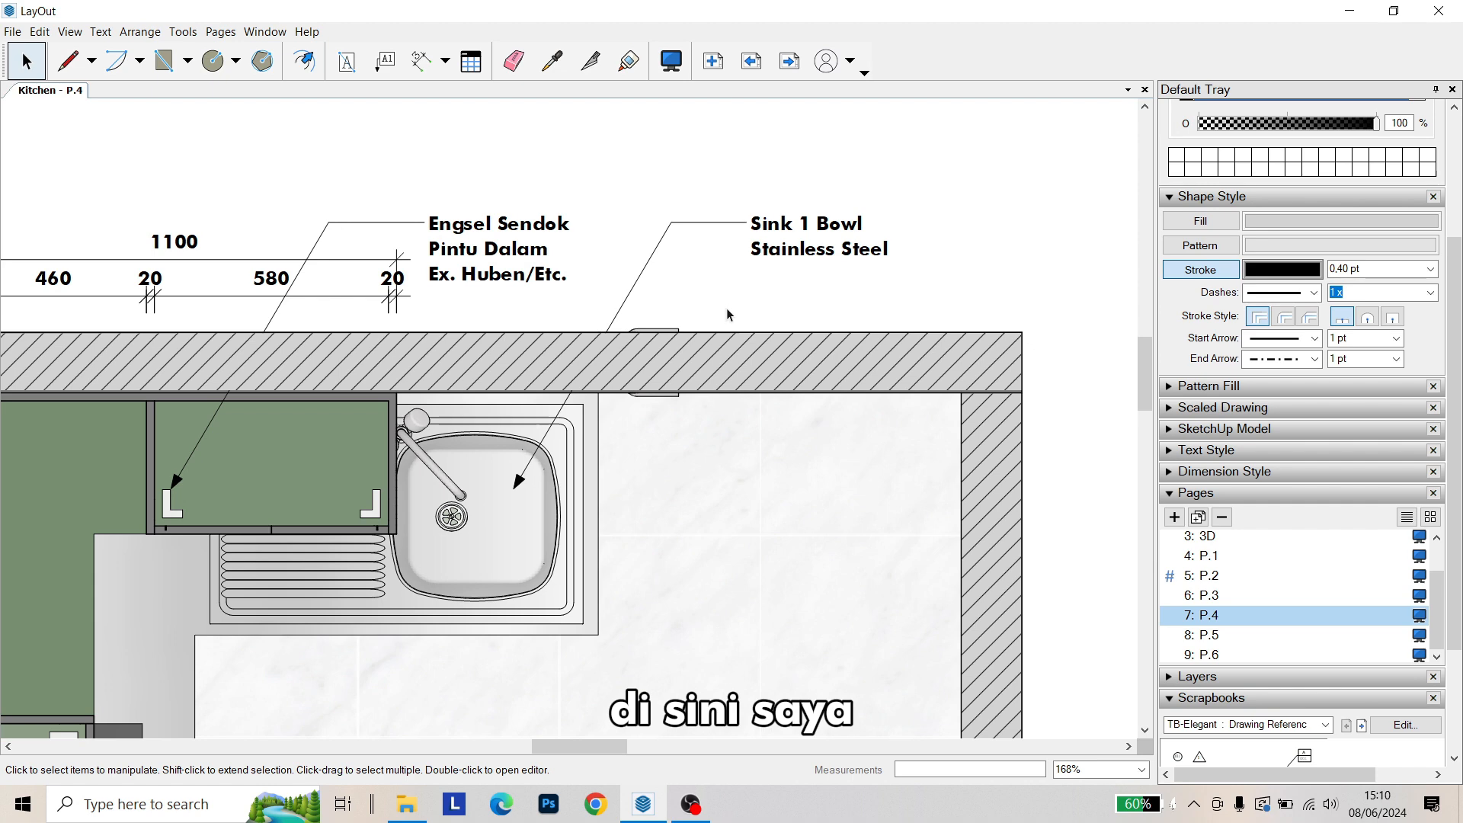
pyautogui.scroll(-3, 647, 281)
pyautogui.scroll(4, 648, 281)
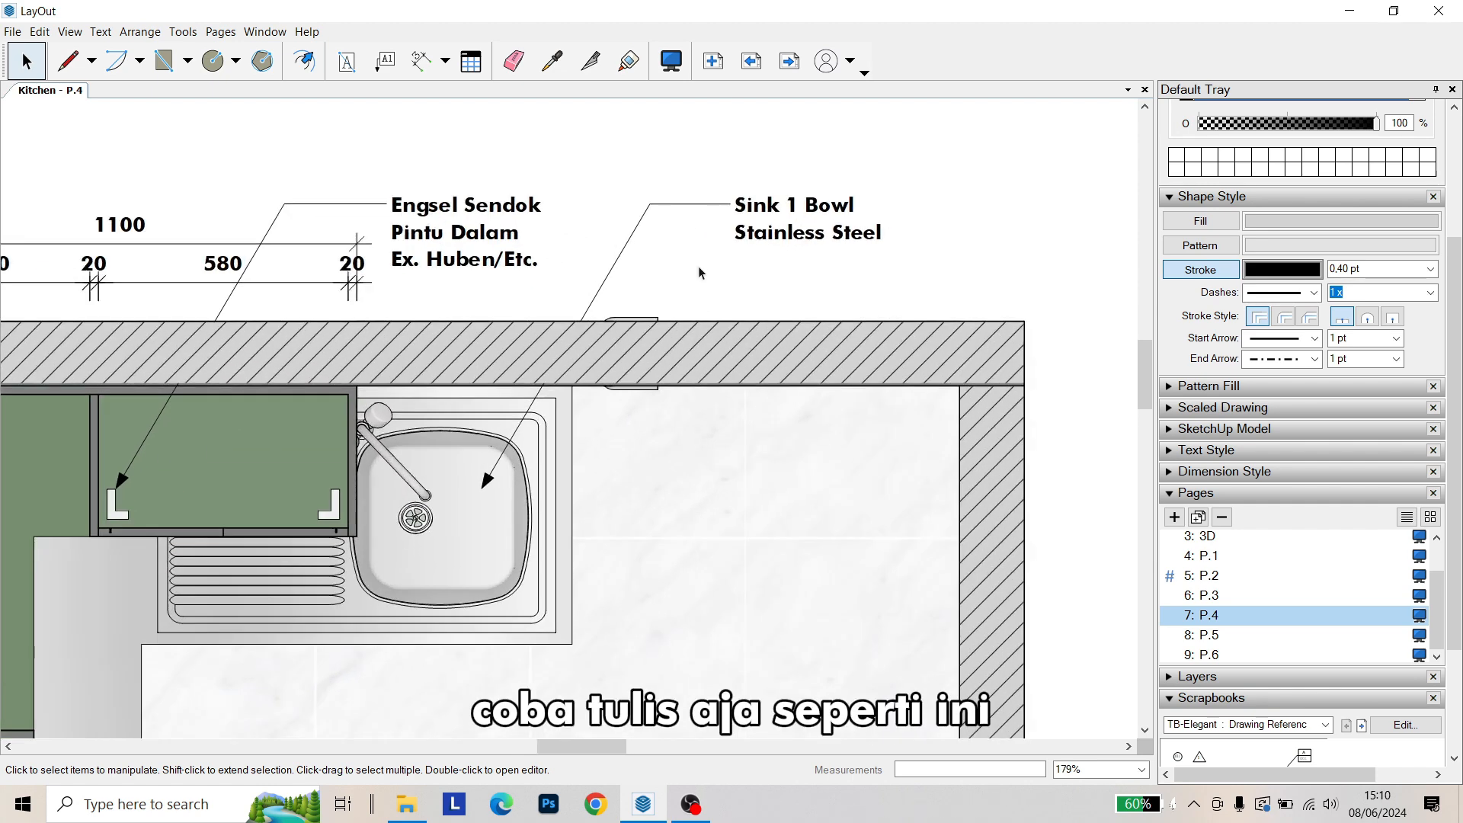
pyautogui.click(769, 239)
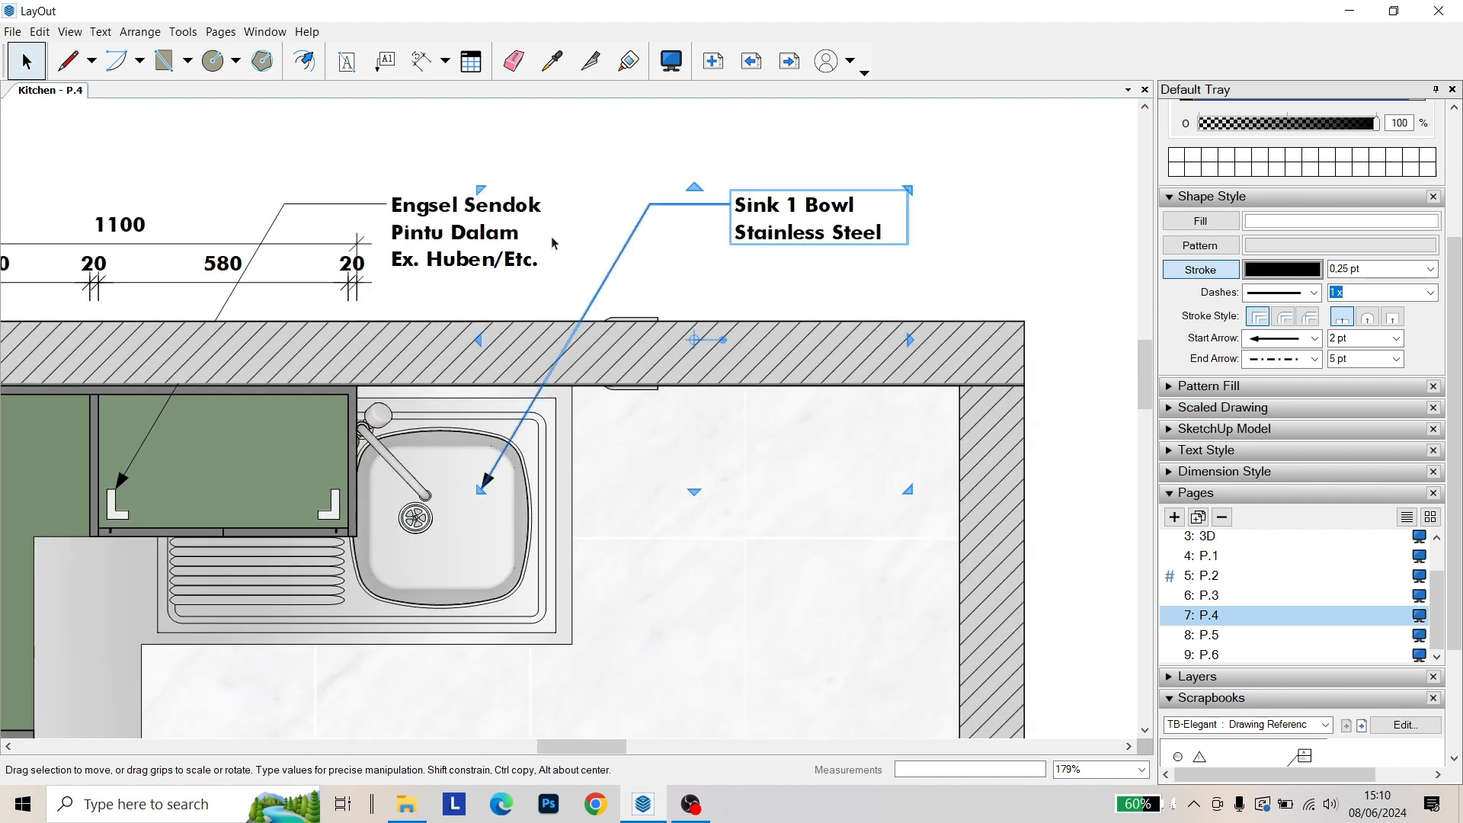
pyautogui.keyDown('shift'); pyautogui.click(512, 233); pyautogui.keyUp('shift')
pyautogui.rightClick(512, 233)
pyautogui.moveTo(582, 401)
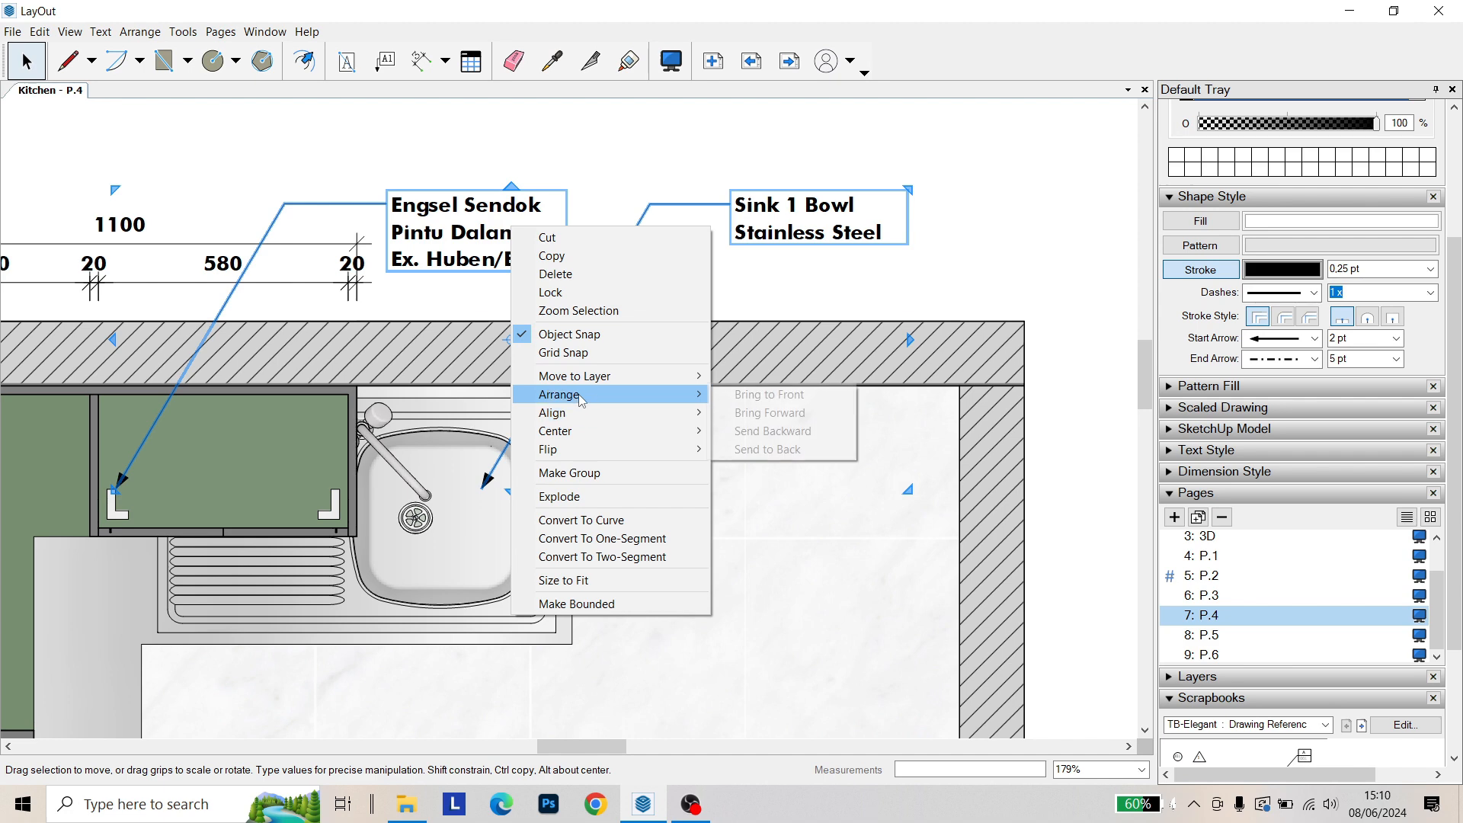
pyautogui.click(768, 394)
pyautogui.click(747, 387)
pyautogui.scroll(-2, 748, 387)
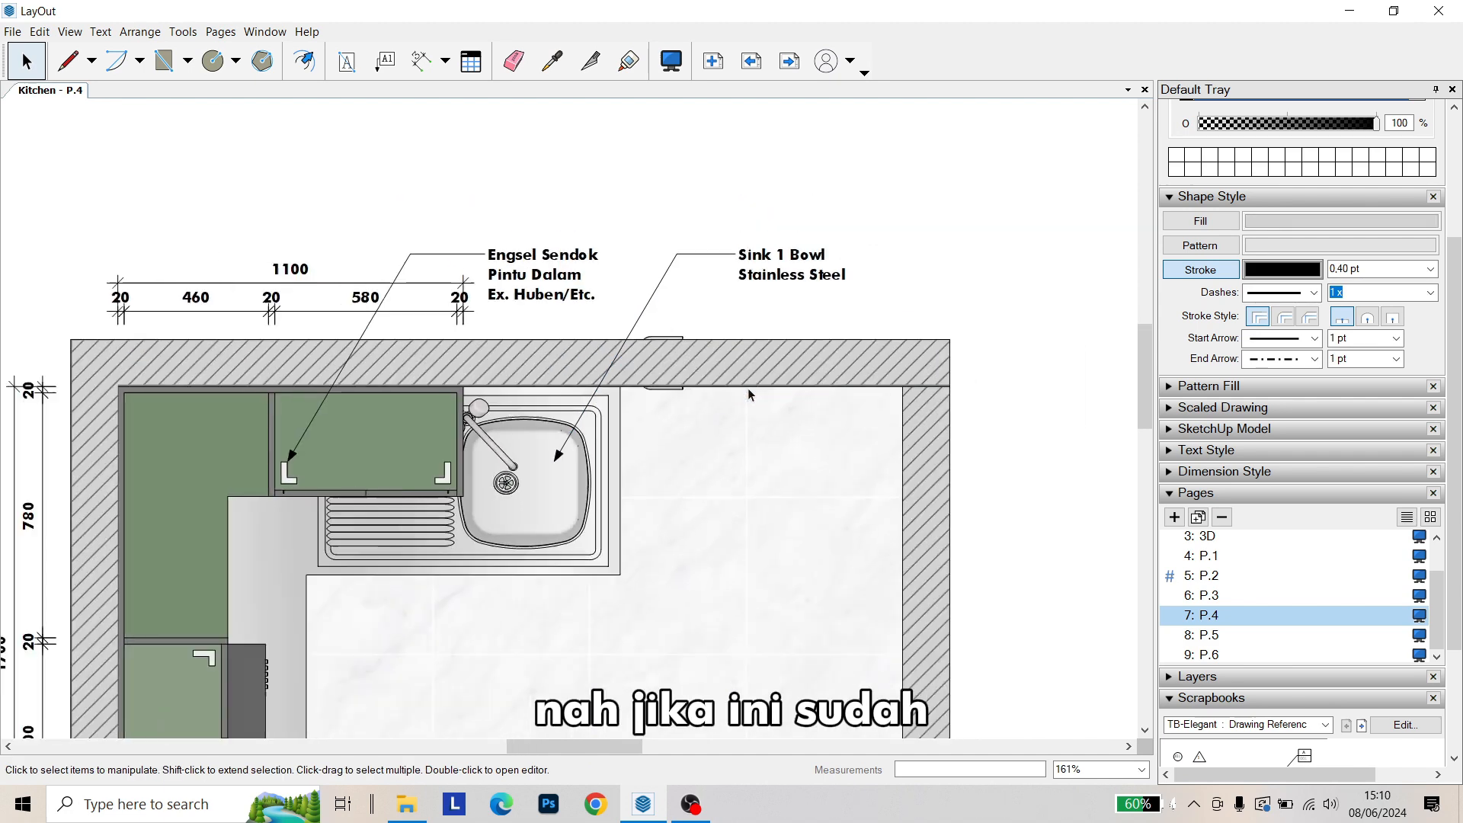
# Check the complete upper cabinet plan on page P.4, and open page P.5 with the lower cabinet plan
pyautogui.scroll(-1, 747, 388)
pyautogui.moveTo(758, 401); pyautogui.dragTo(725, 220, button='middle')
pyautogui.scroll(-2, 774, 290)
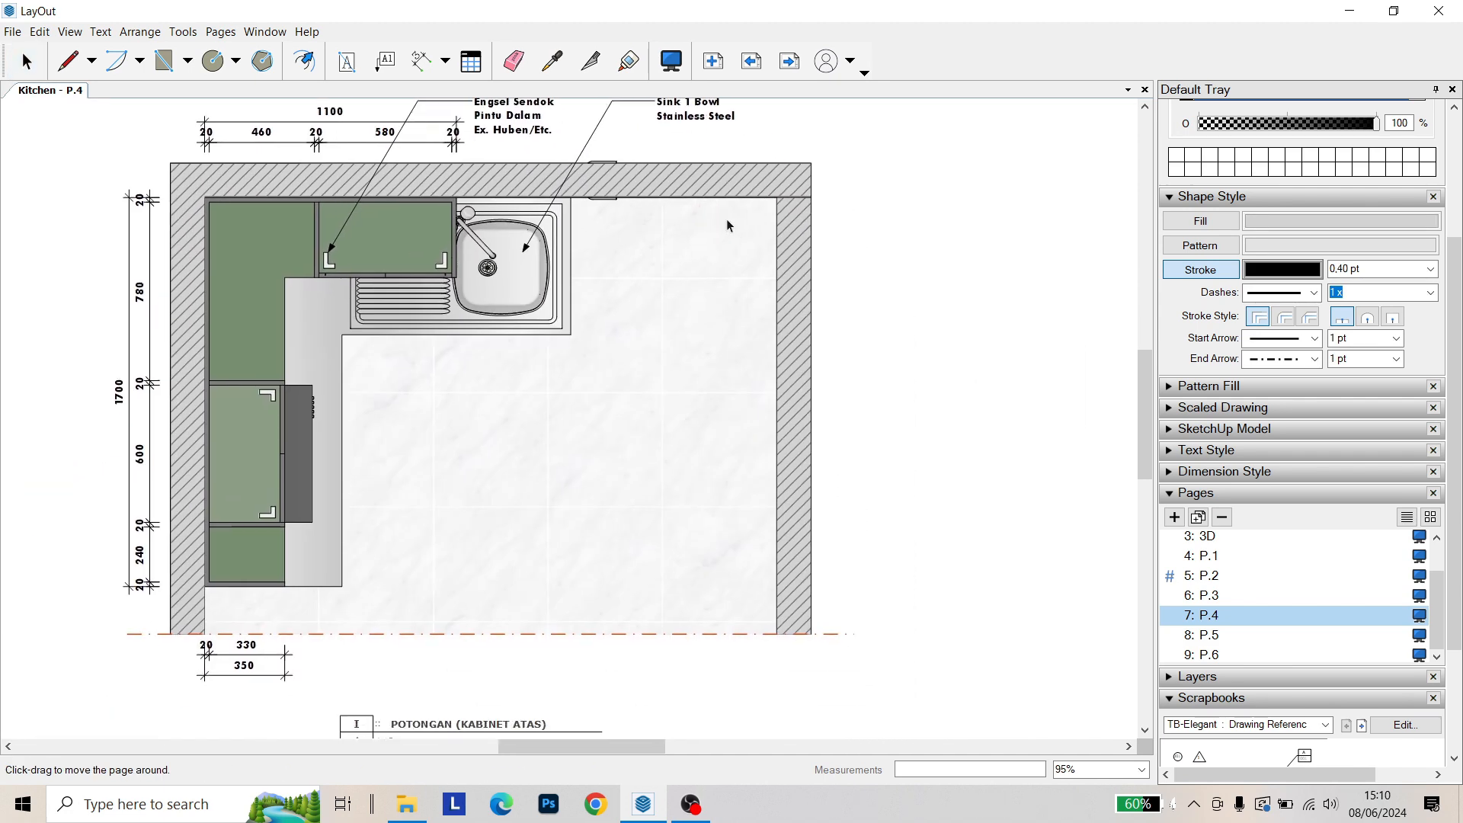
pyautogui.scroll(-1, 748, 465)
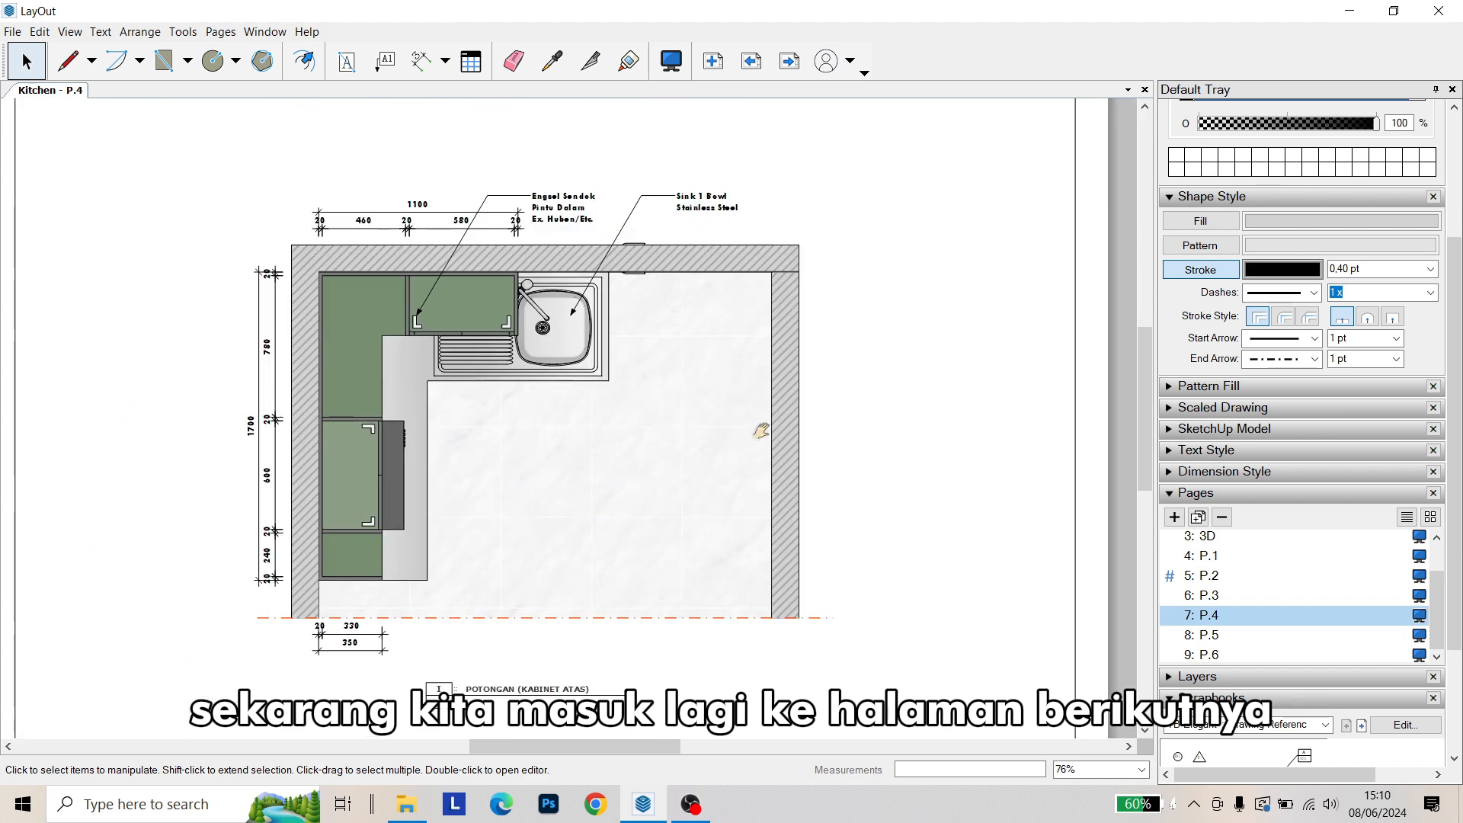
pyautogui.moveTo(761, 431); pyautogui.dragTo(802, 251, button='middle')
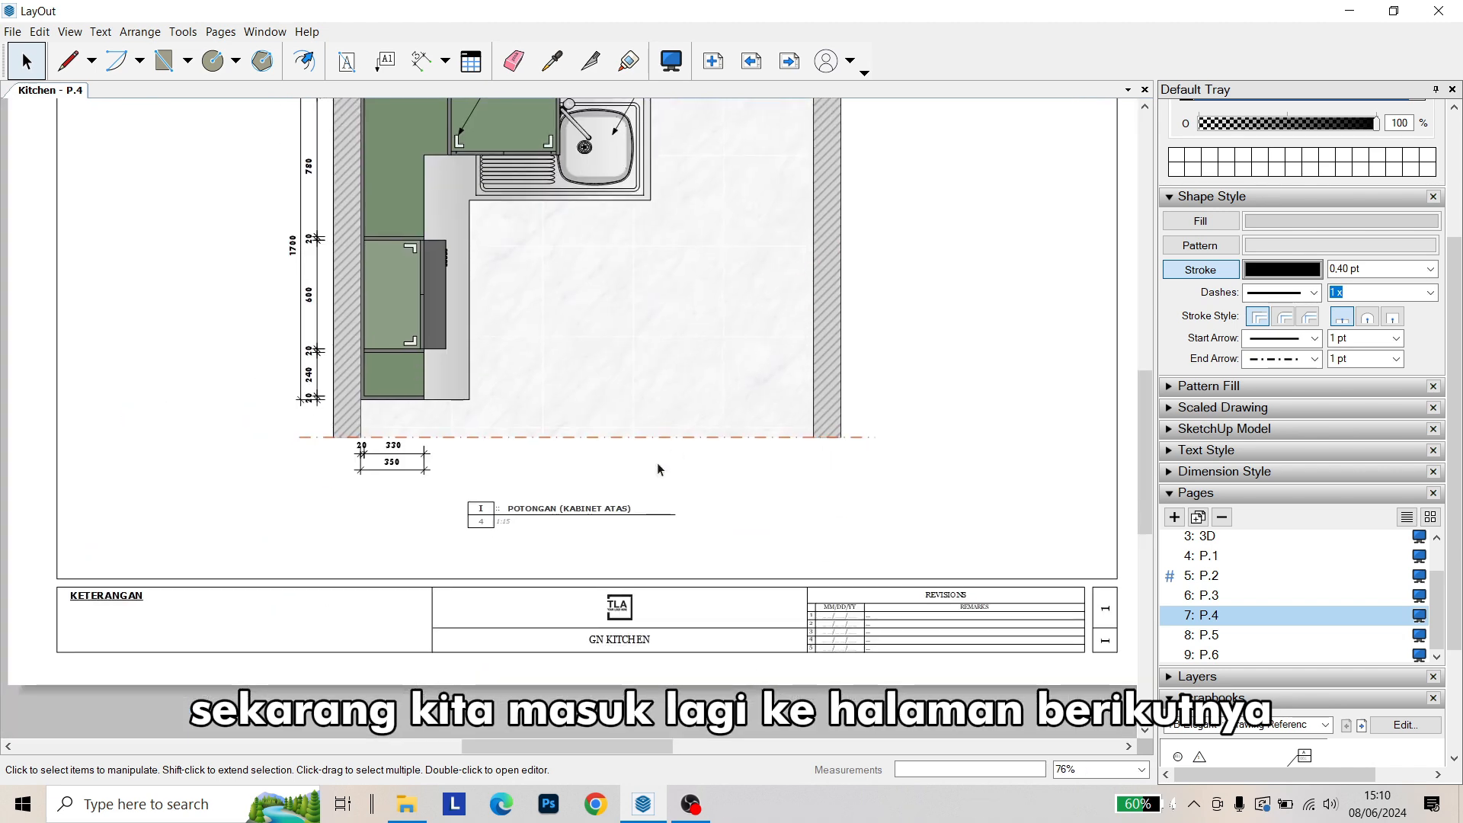
pyautogui.click(1212, 639)
pyautogui.scroll(1, 457, 319)
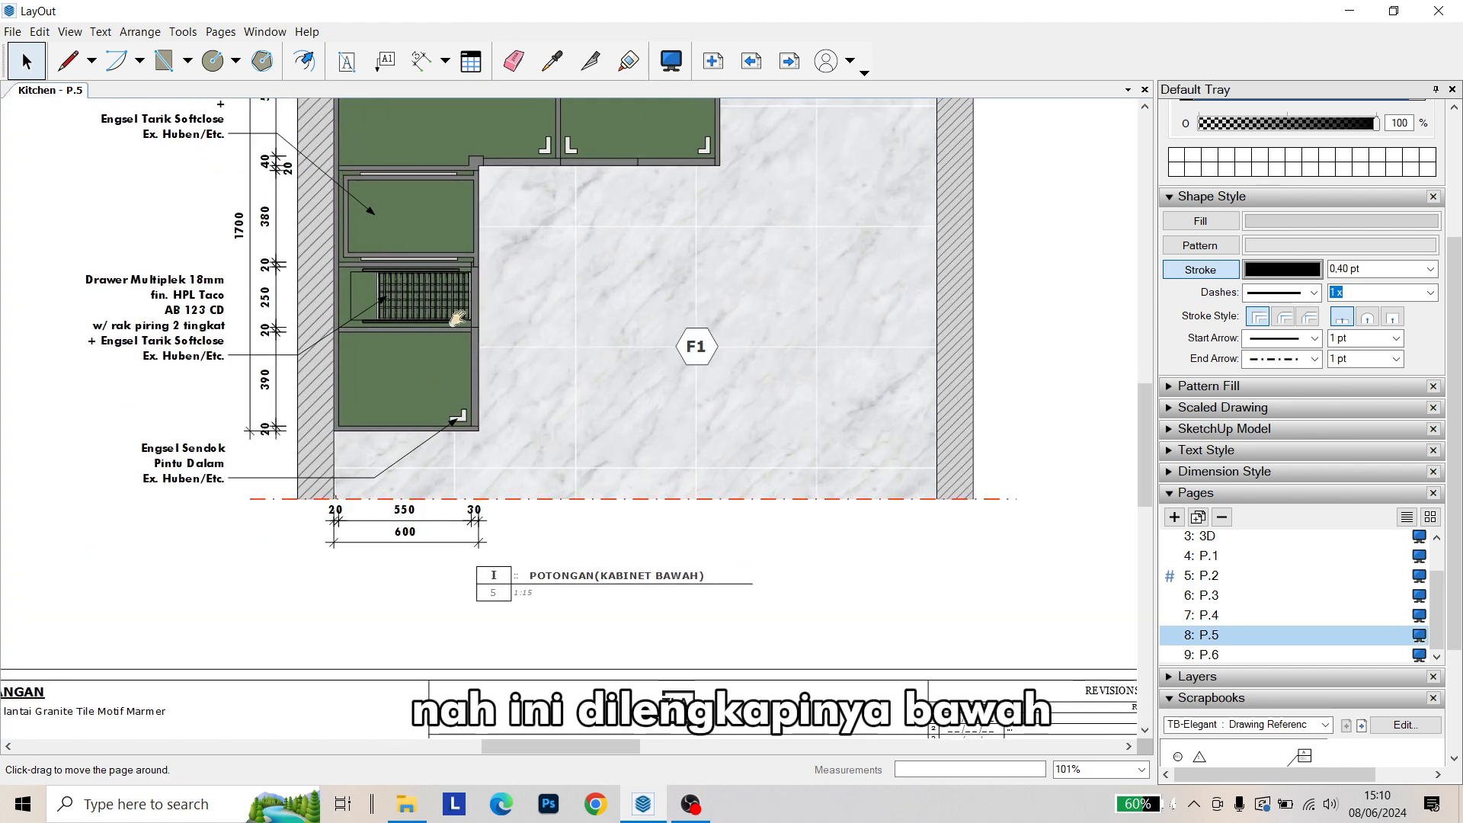
pyautogui.moveTo(457, 318); pyautogui.dragTo(524, 383, button='middle')
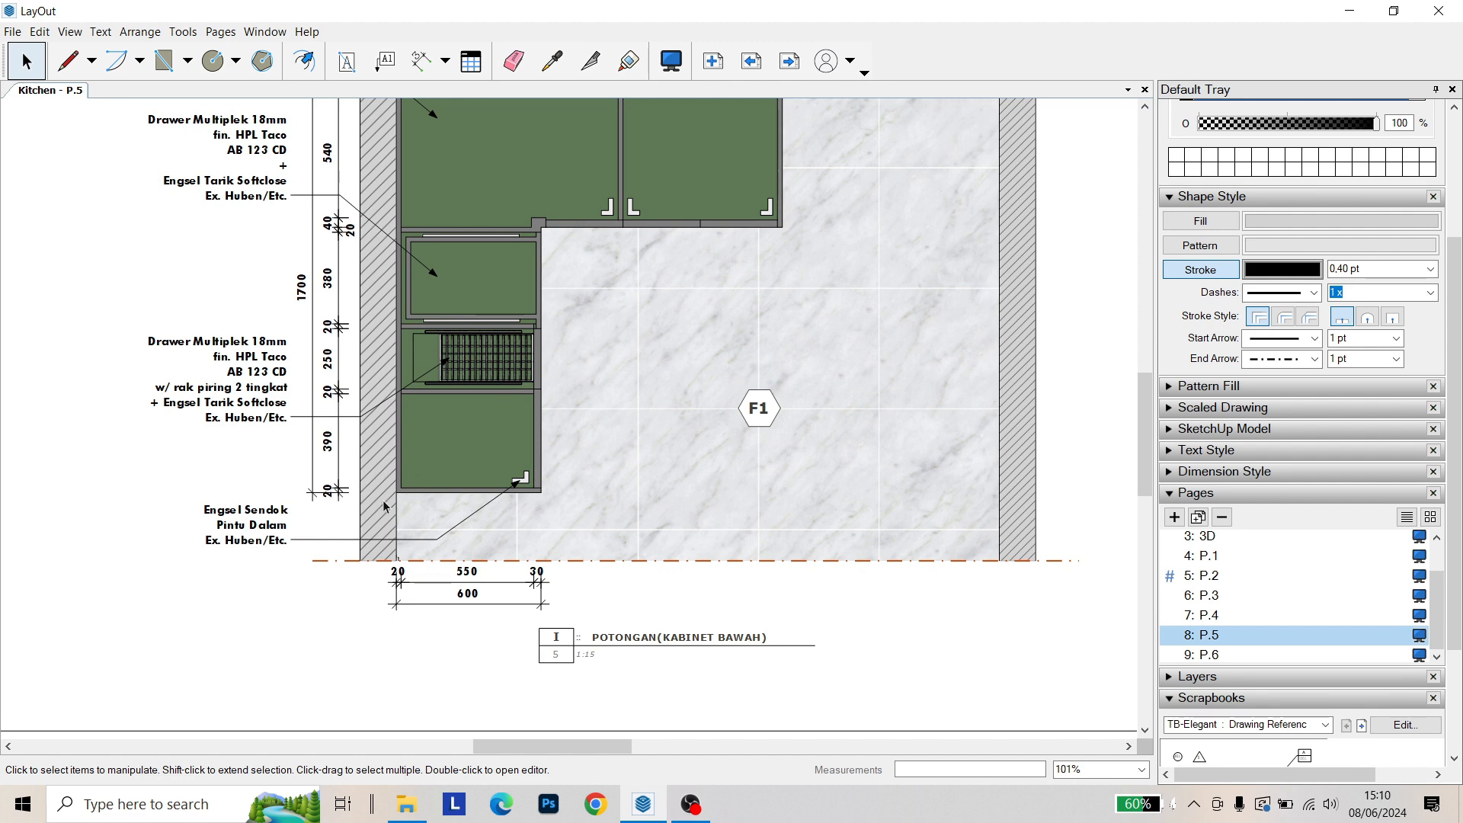
# Examine the drawer, two-tier dish rack and hinge material notes beside the lower cabinet plan
pyautogui.scroll(1, 381, 507)
pyautogui.moveTo(396, 529); pyautogui.dragTo(540, 576, button='middle')
pyautogui.moveTo(344, 514); pyautogui.dragTo(396, 559, button='middle')
pyautogui.scroll(1, 298, 364)
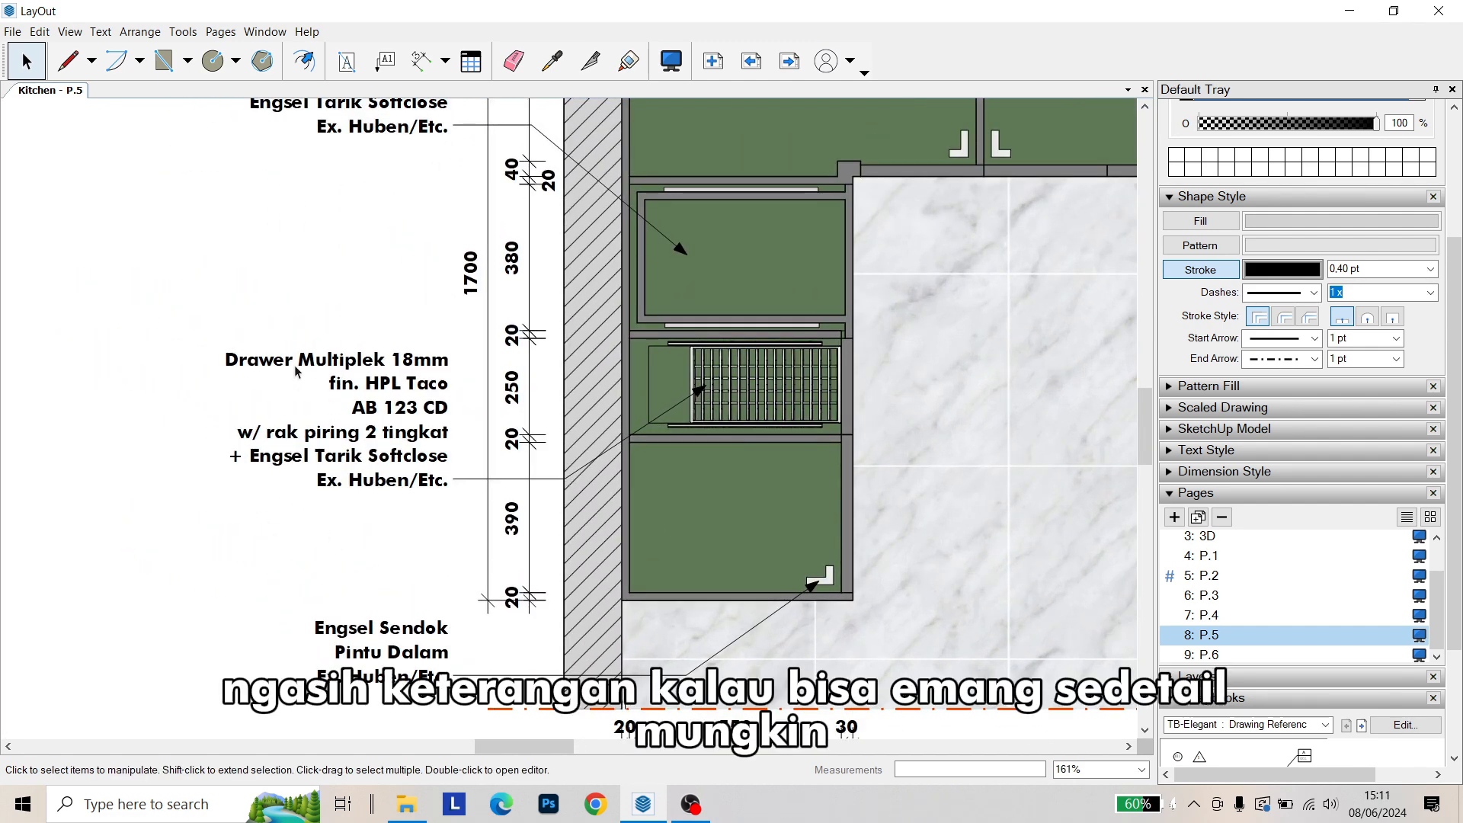
pyautogui.scroll(1, 295, 364)
pyautogui.moveTo(294, 365); pyautogui.dragTo(331, 417, button='middle')
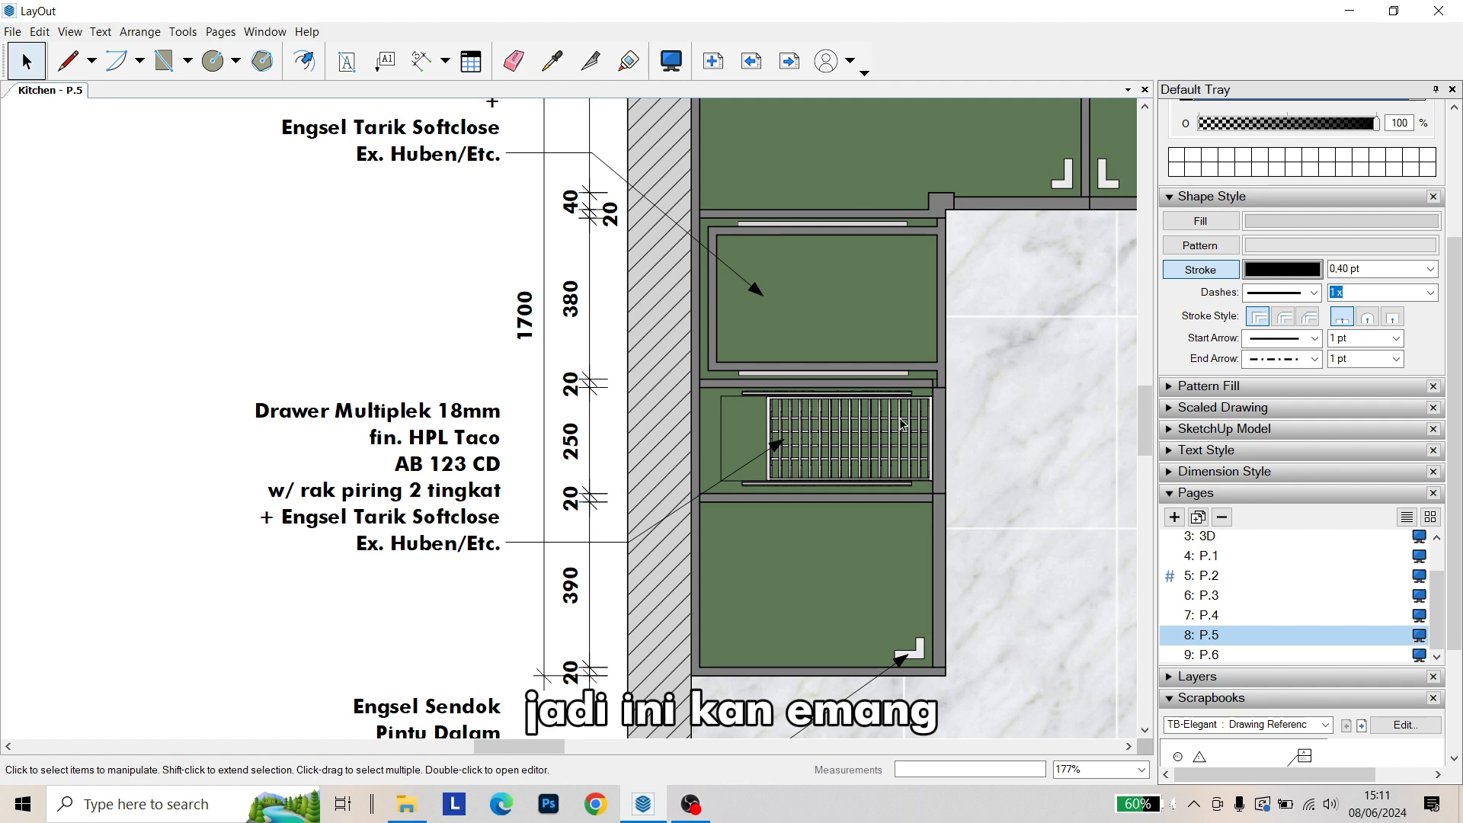
# Compare the dish rack and drawer compartments on page P.5 with their soft-close hinge notes and the plan's surrounding dimensions
pyautogui.scroll(2, 903, 423)
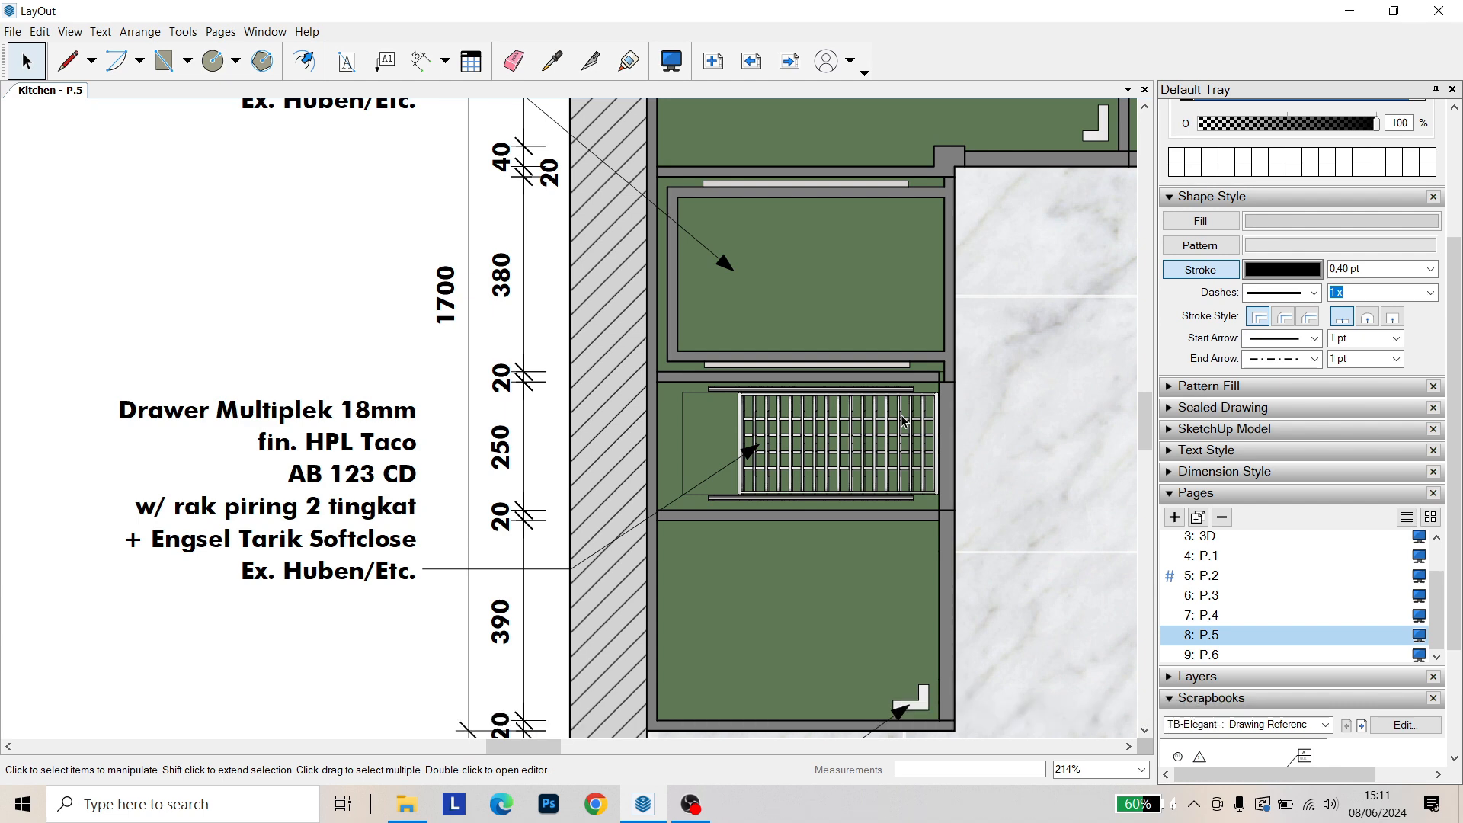
pyautogui.moveTo(834, 407); pyautogui.dragTo(831, 424, button='middle')
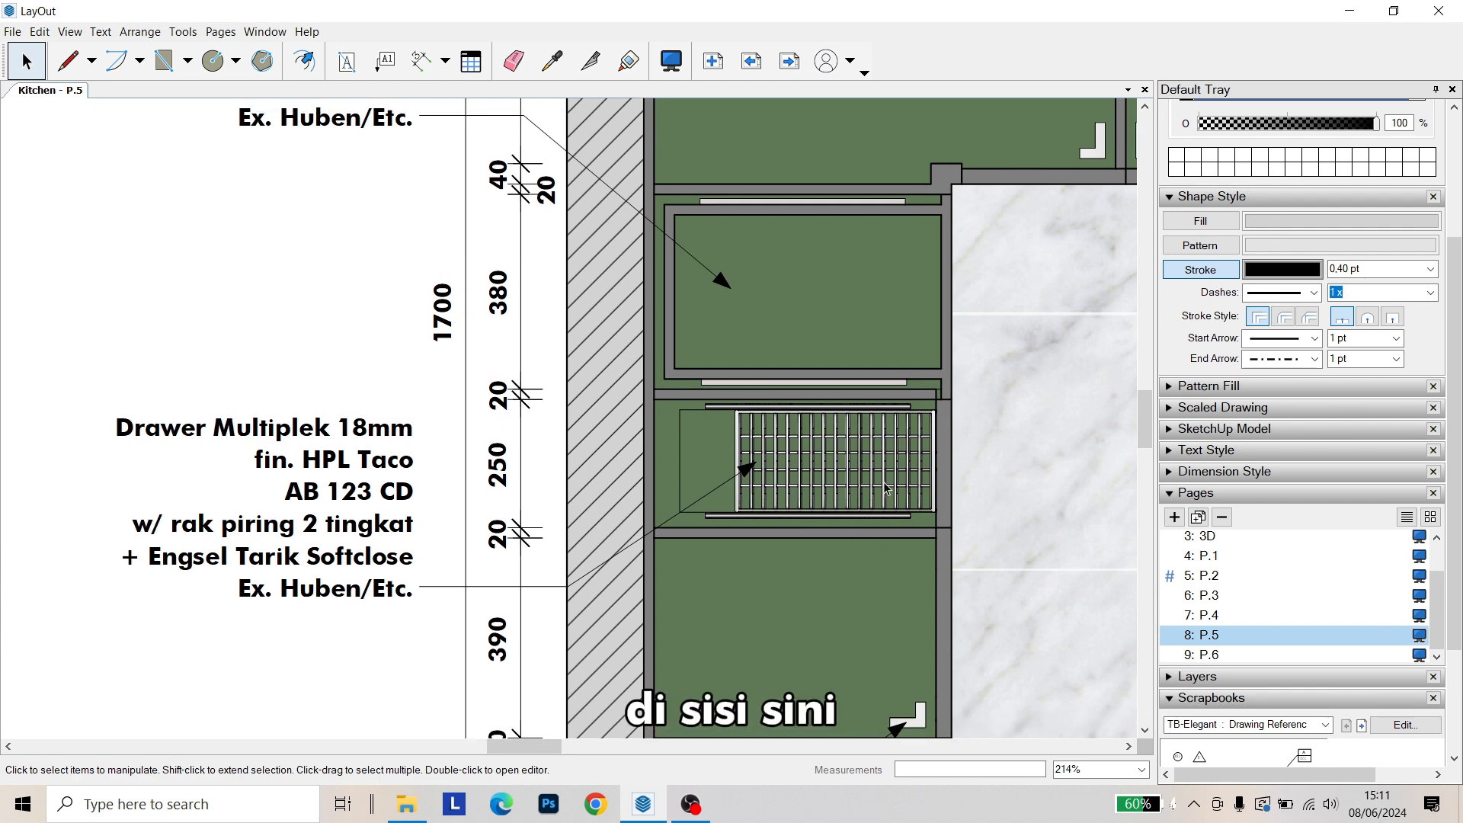
pyautogui.moveTo(886, 488); pyautogui.dragTo(852, 547, button='middle')
pyautogui.scroll(-1, 812, 460)
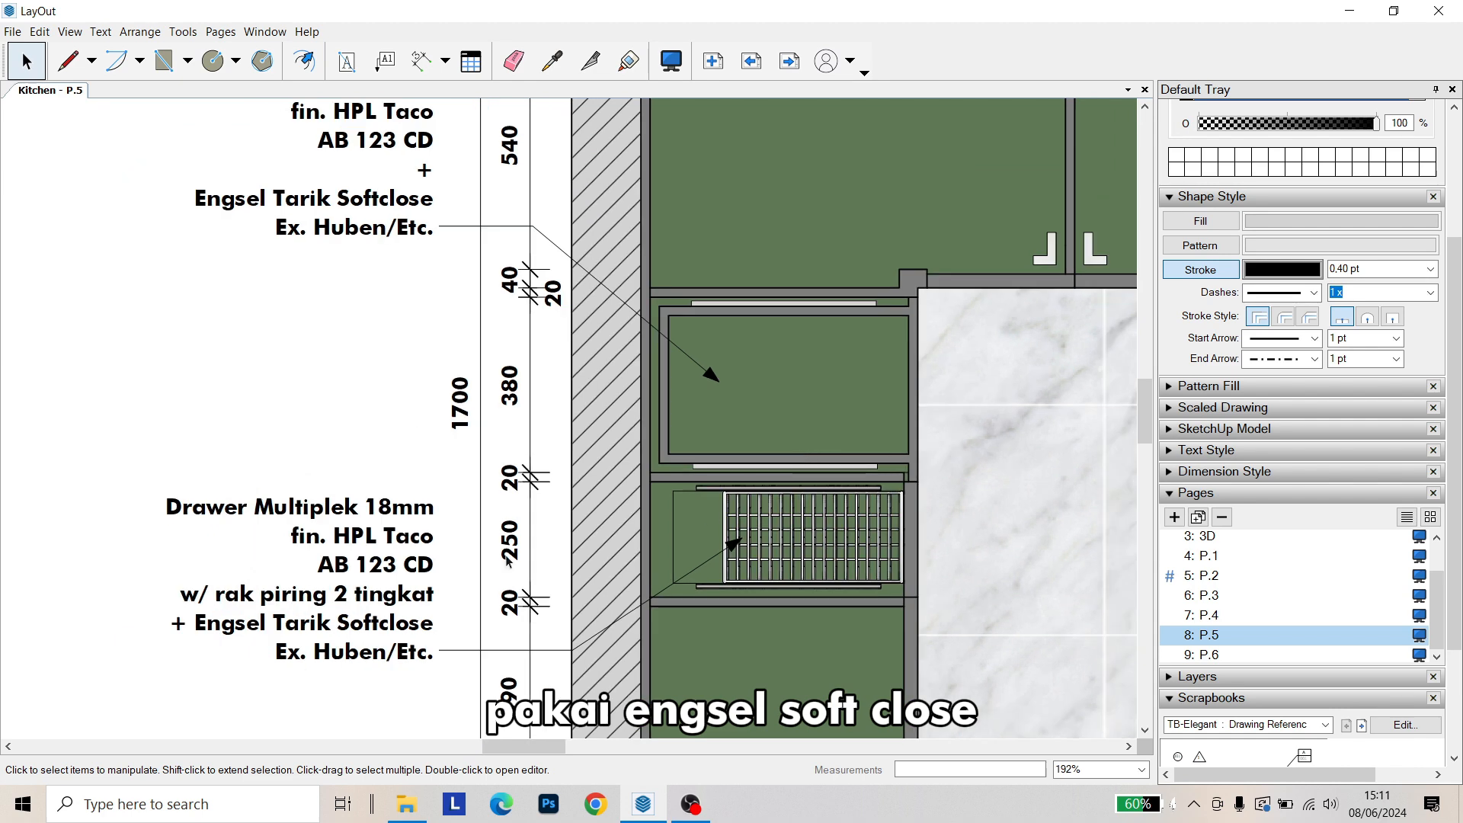
pyautogui.moveTo(626, 483); pyautogui.dragTo(615, 657, button='middle')
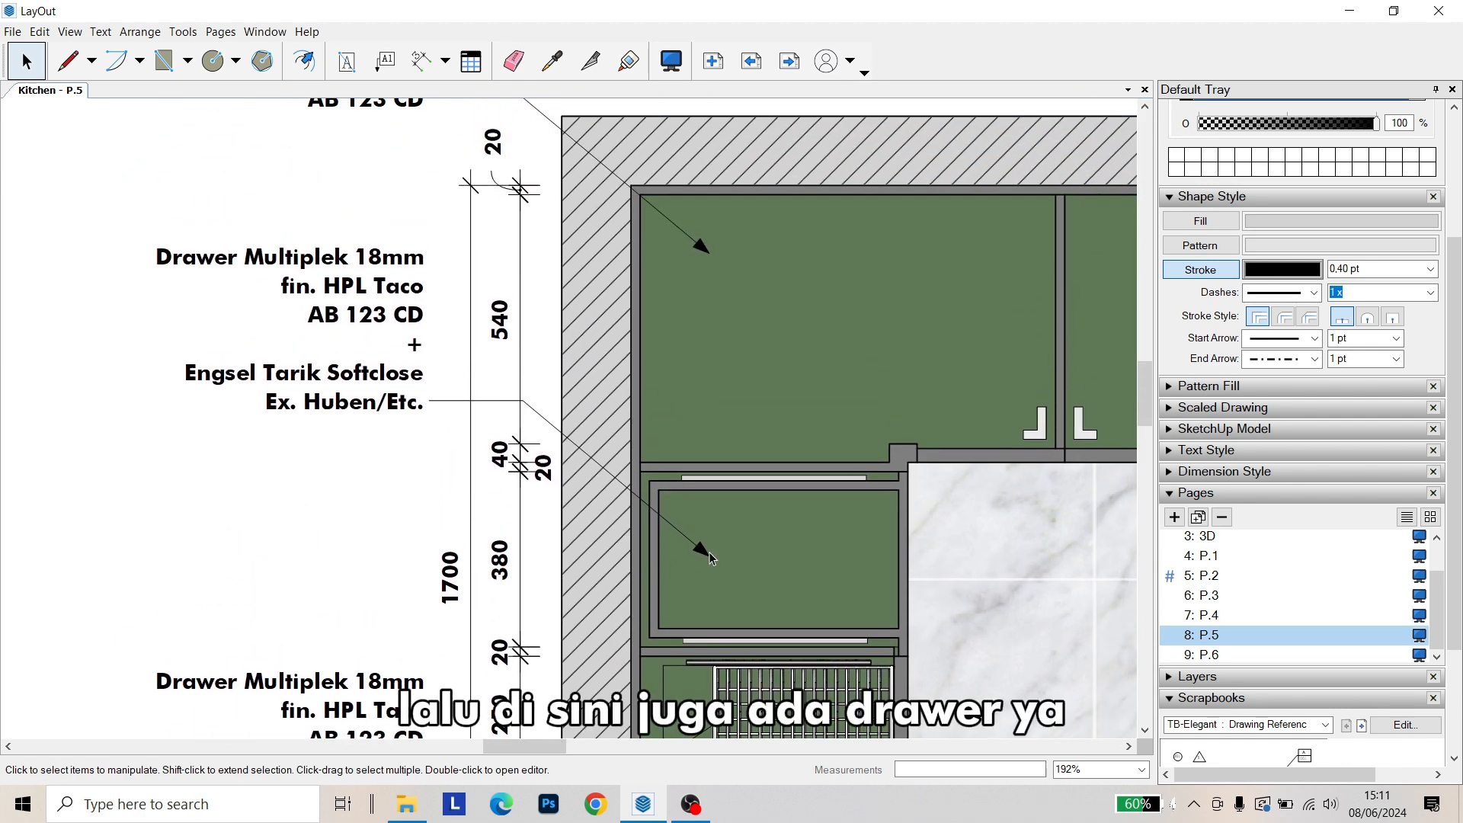
pyautogui.moveTo(795, 538); pyautogui.dragTo(680, 492, button='middle')
pyautogui.moveTo(423, 375); pyautogui.dragTo(459, 466, button='middle')
pyautogui.moveTo(370, 326); pyautogui.dragTo(371, 421, button='middle')
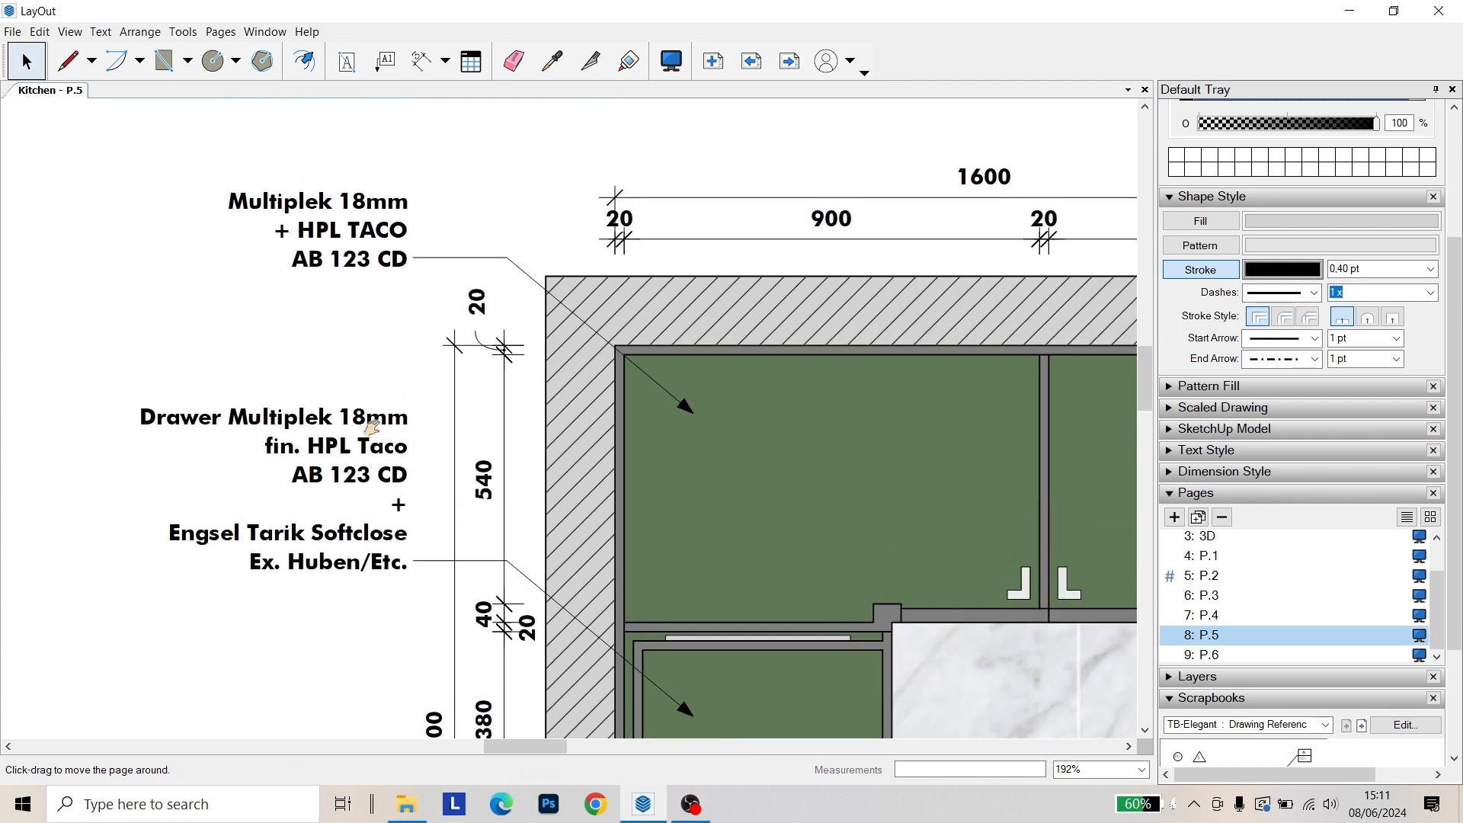
pyautogui.scroll(-3, 486, 391)
pyautogui.moveTo(705, 391); pyautogui.dragTo(212, 359, button='middle')
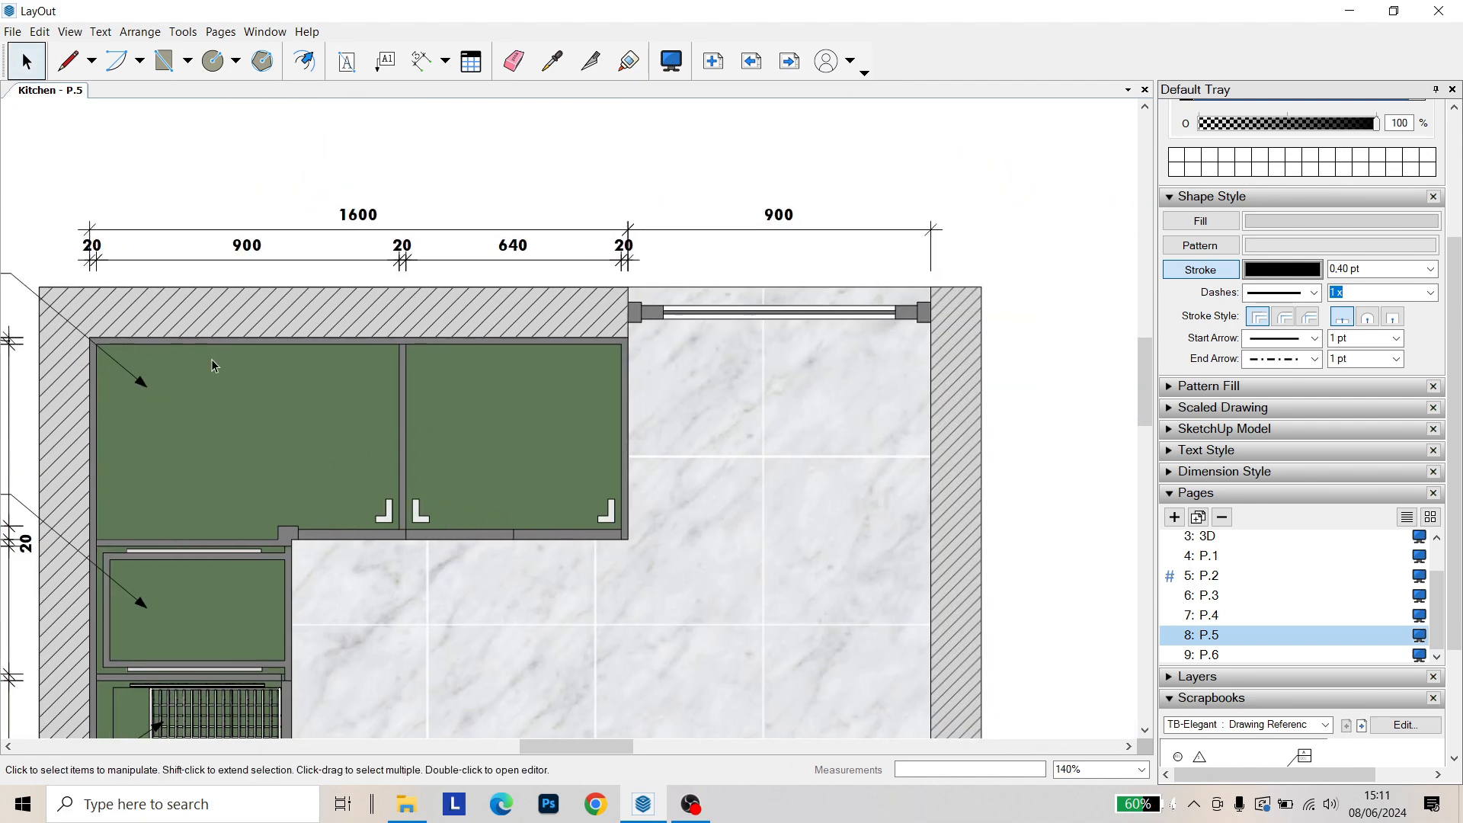
# Look up the F1 floor tag of the lower cabinet plan in the KETERANGAN legend of the title block
pyautogui.scroll(-1, 212, 358)
pyautogui.moveTo(990, 369); pyautogui.dragTo(806, 275, button='middle')
pyautogui.scroll(-5, 806, 276)
pyautogui.moveTo(748, 336); pyautogui.dragTo(839, 229, button='middle')
pyautogui.scroll(4, 641, 400)
pyautogui.scroll(4, 642, 399)
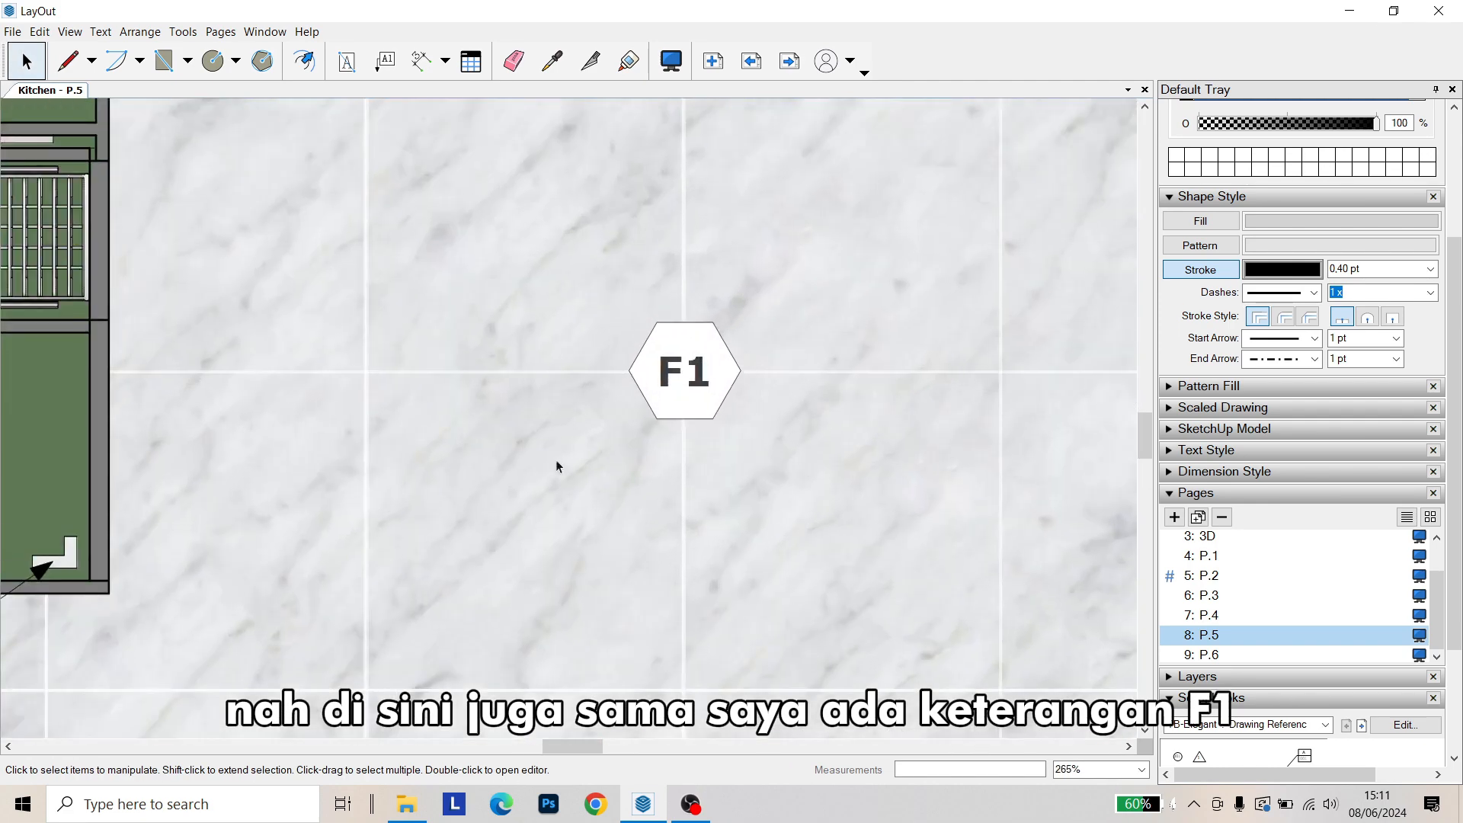
pyautogui.scroll(-6, 794, 320)
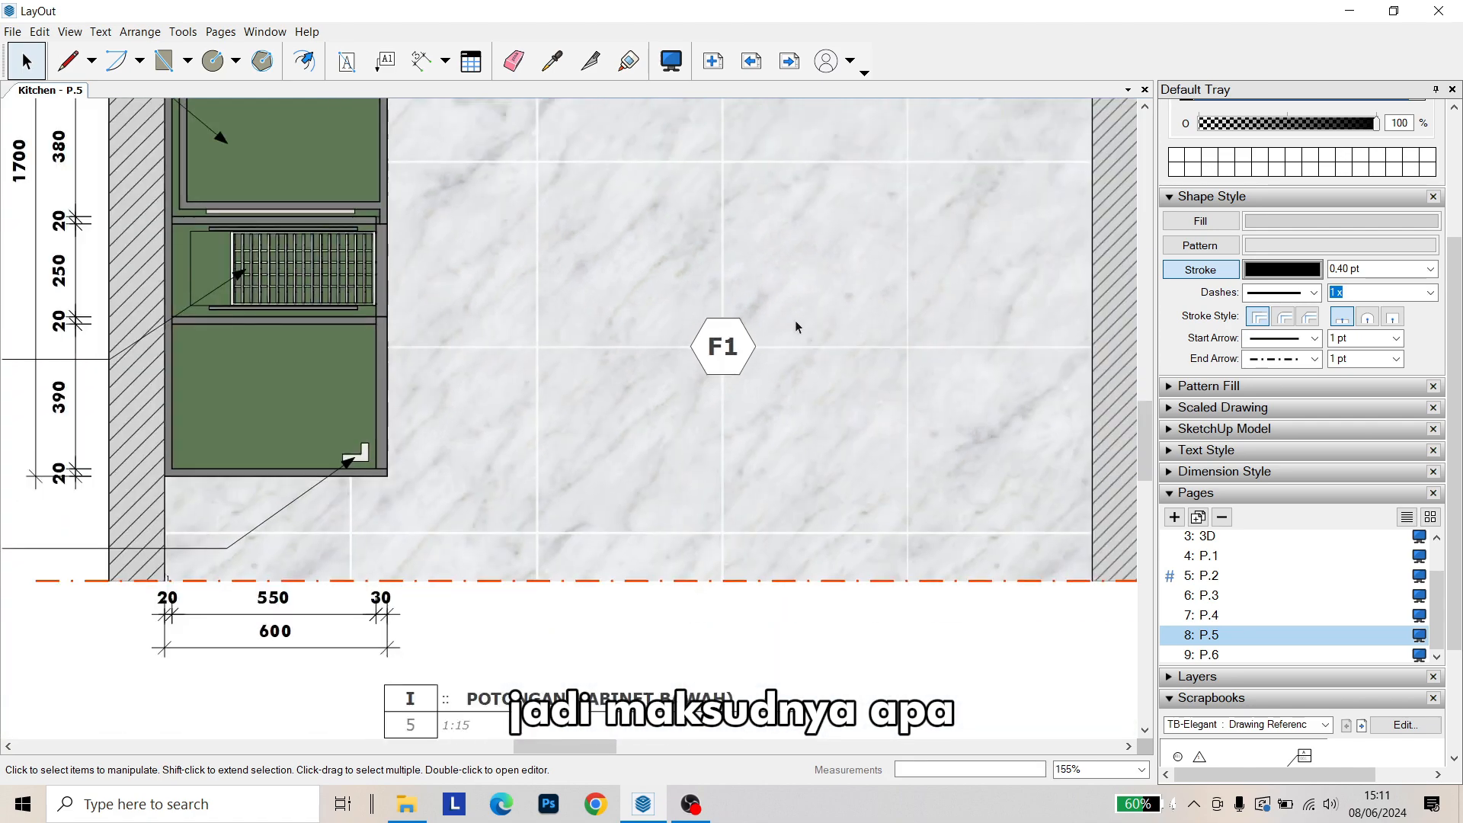
pyautogui.scroll(2, 294, 574)
pyautogui.scroll(7, 274, 575)
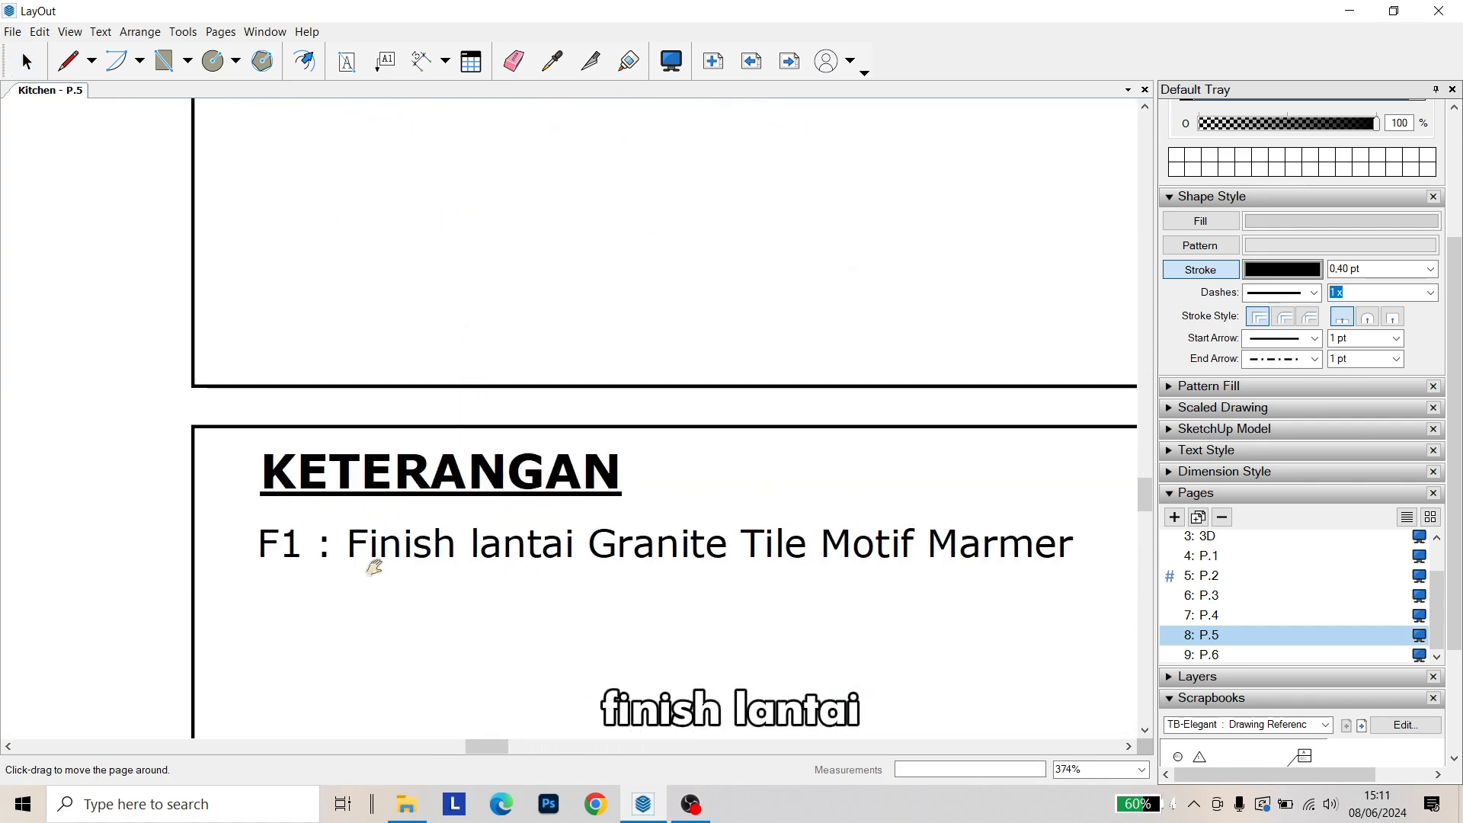
pyautogui.scroll(-3, 321, 567)
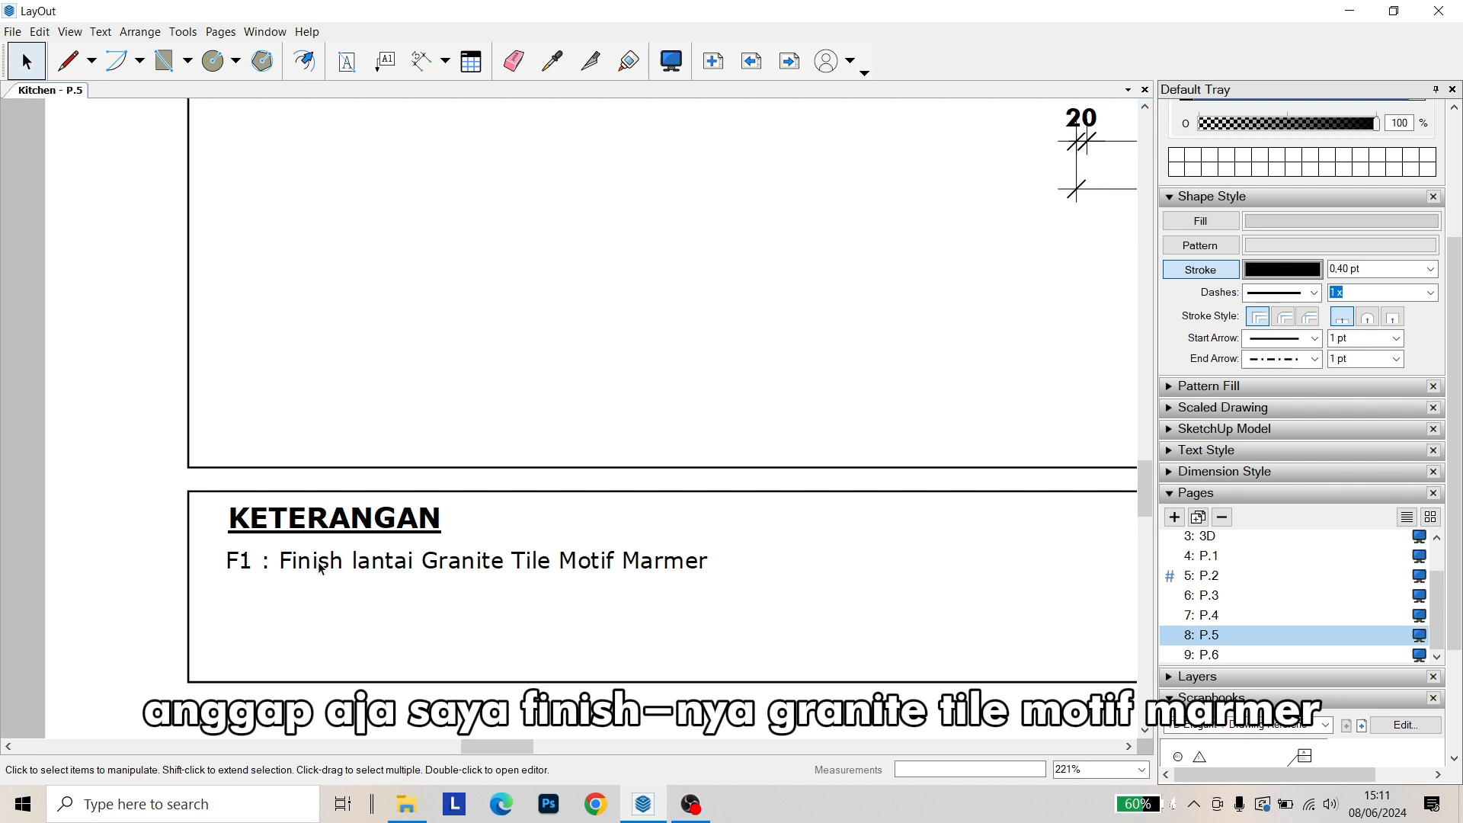
pyautogui.scroll(-4, 499, 441)
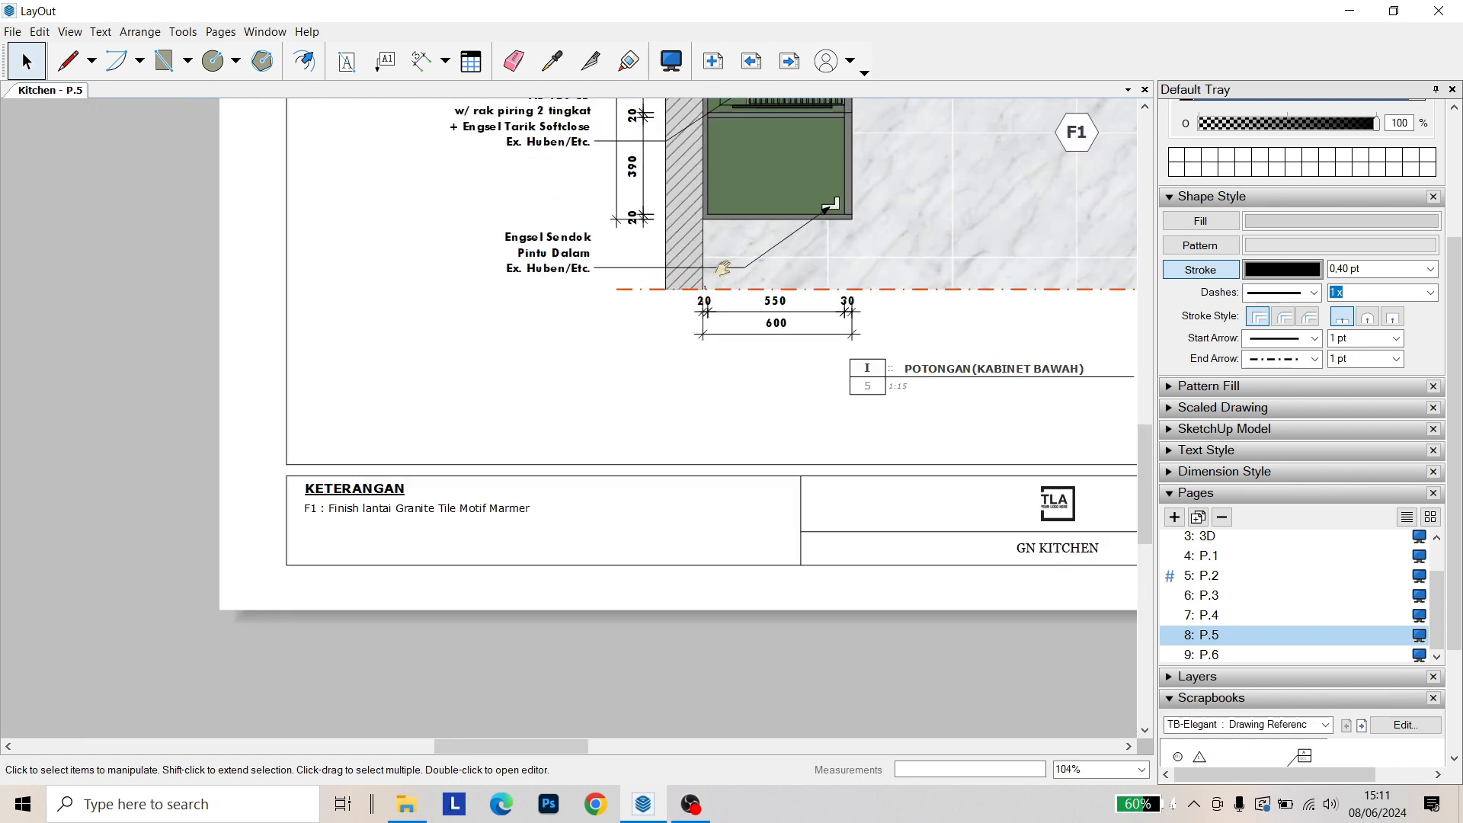
# Check the cut line and overall layout of the lower cabinet plan, and open page P.6
pyautogui.scroll(1, 706, 412)
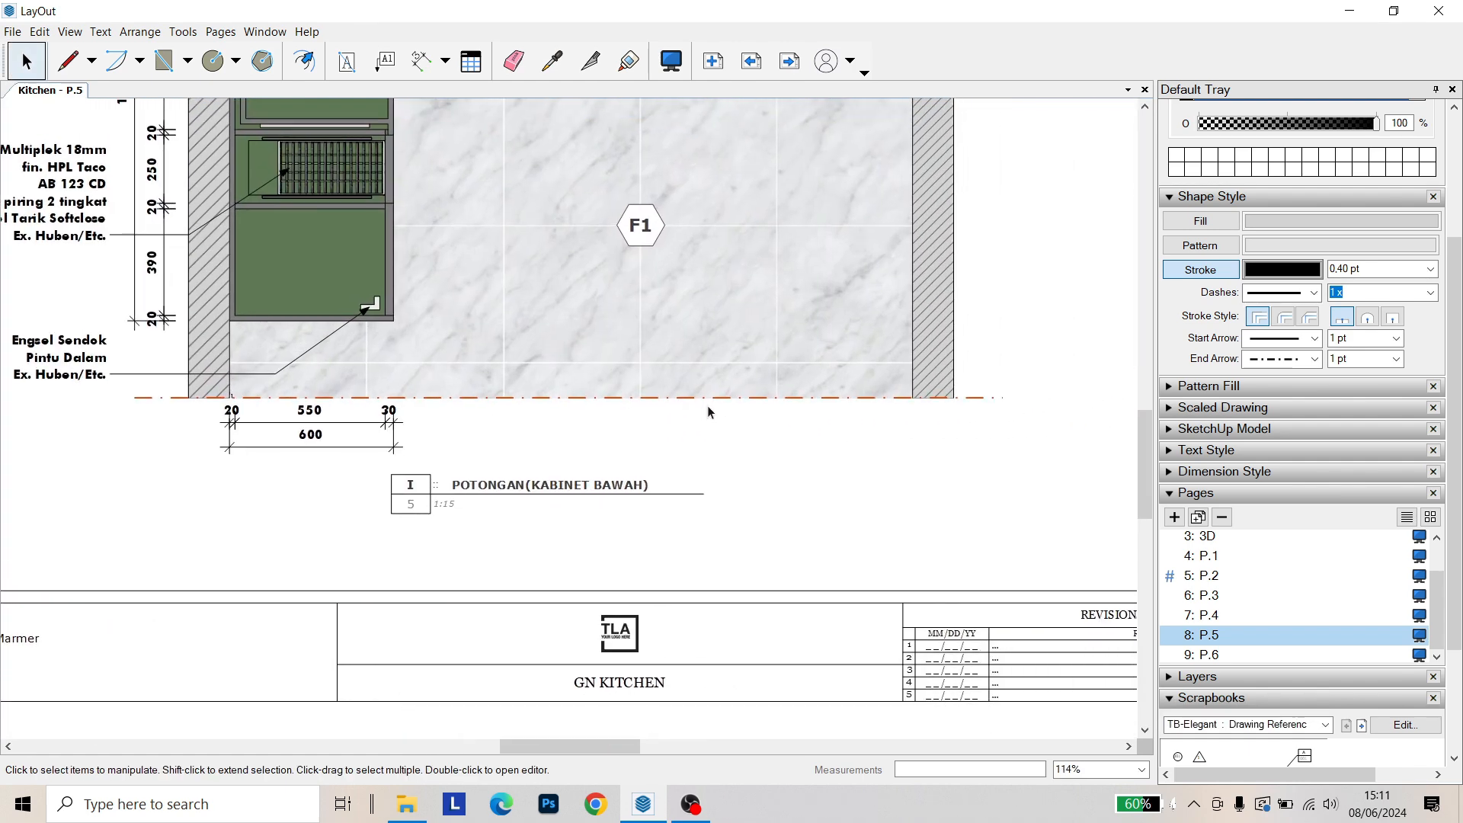
pyautogui.scroll(2, 976, 396)
pyautogui.scroll(-4, 993, 412)
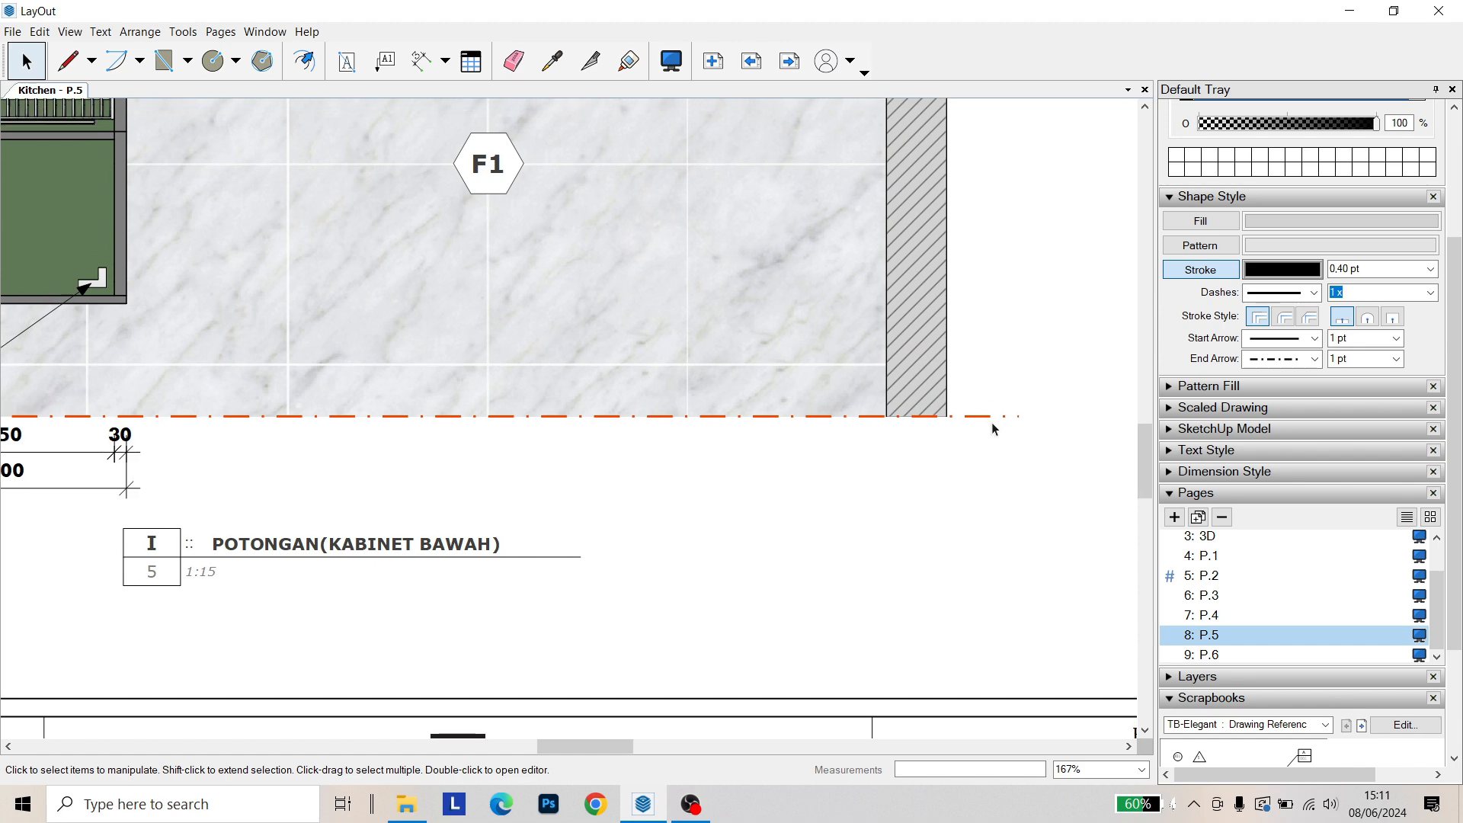
pyautogui.scroll(-2, 613, 323)
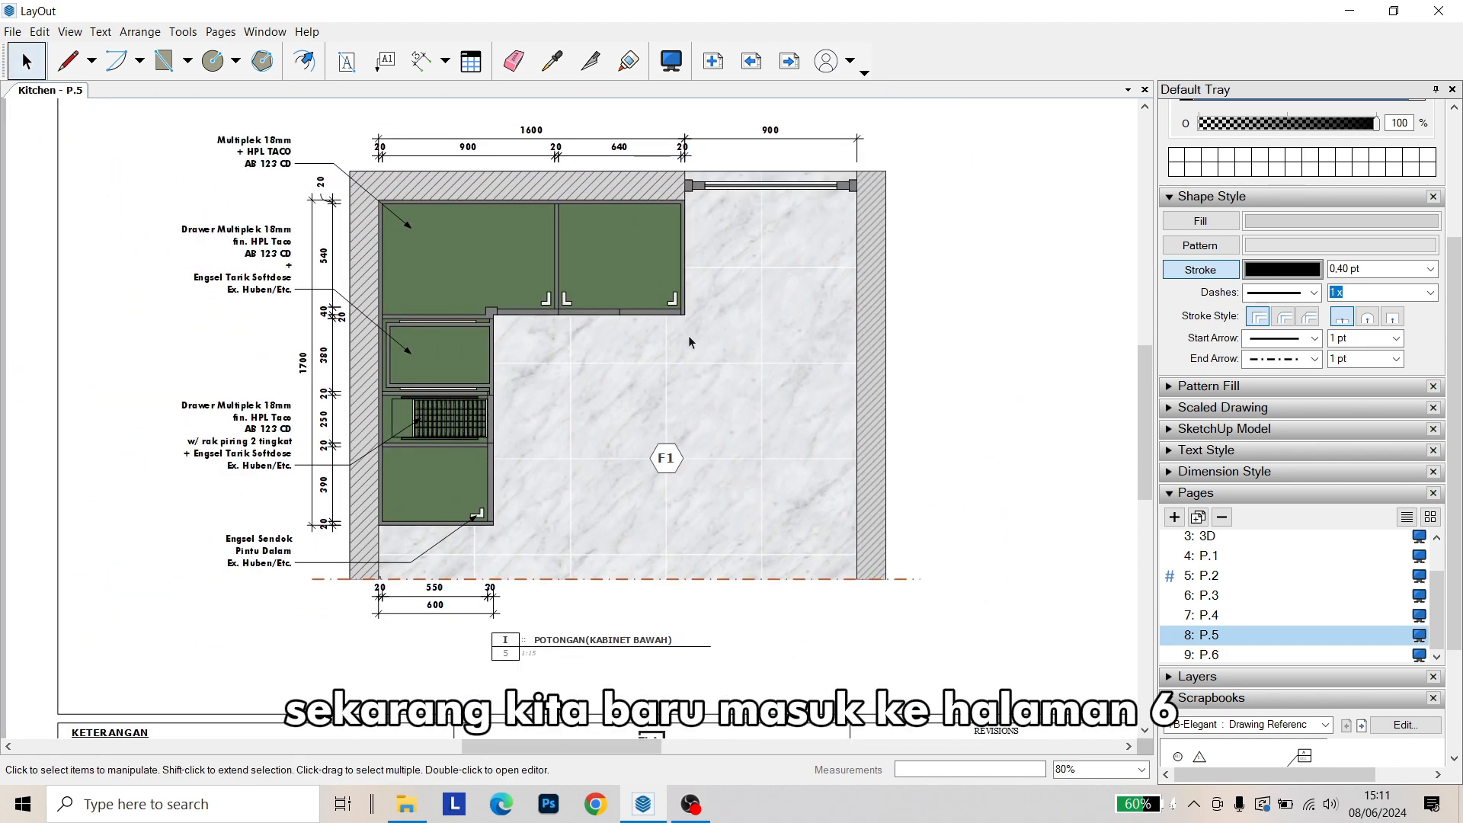
pyautogui.click(1233, 658)
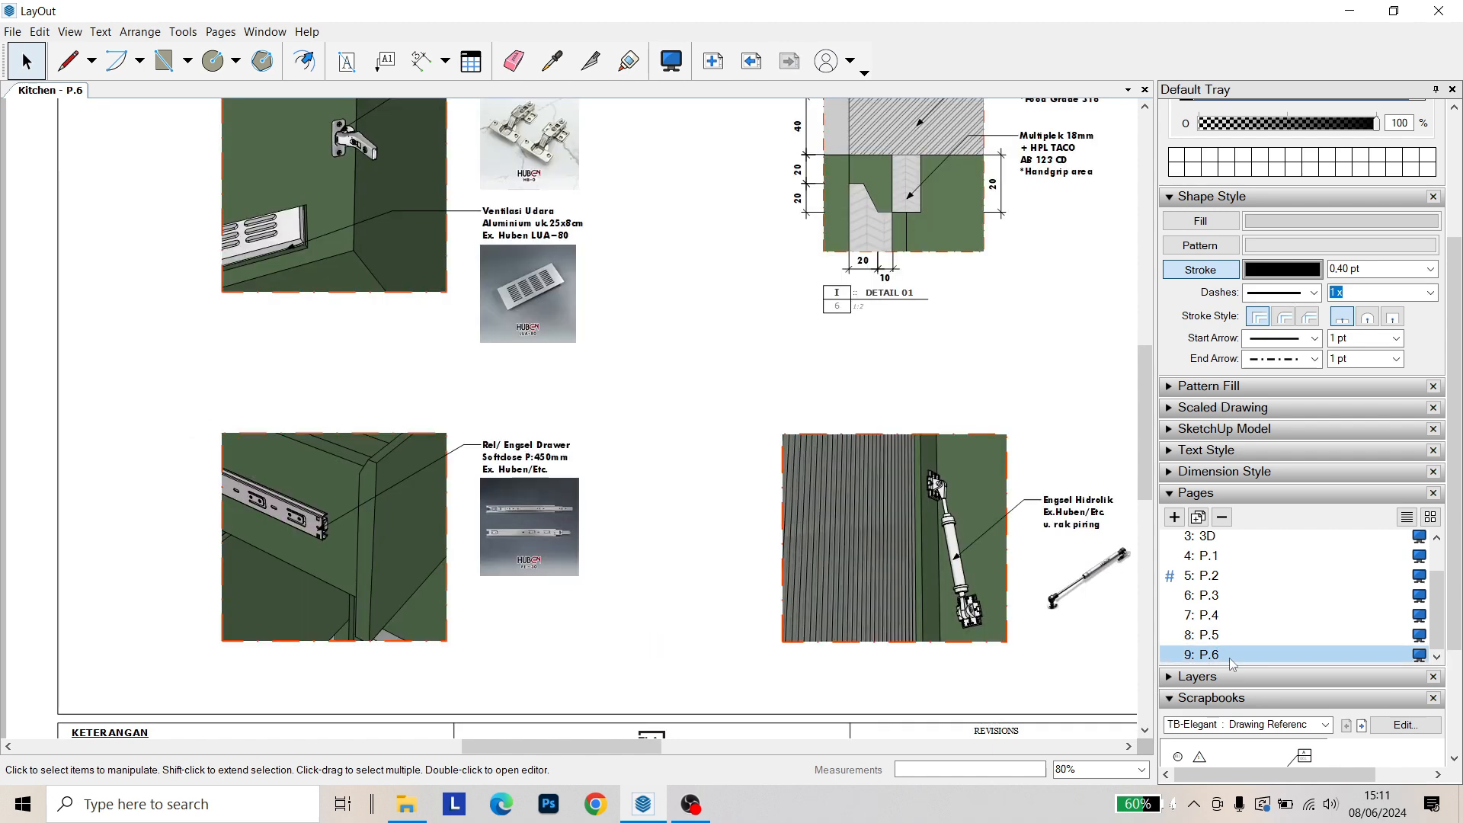
# Examine the Engsel Sendok hinge detail on page P.6, including its leader note and the Huben product image
pyautogui.moveTo(356, 273); pyautogui.dragTo(336, 444, button='middle')
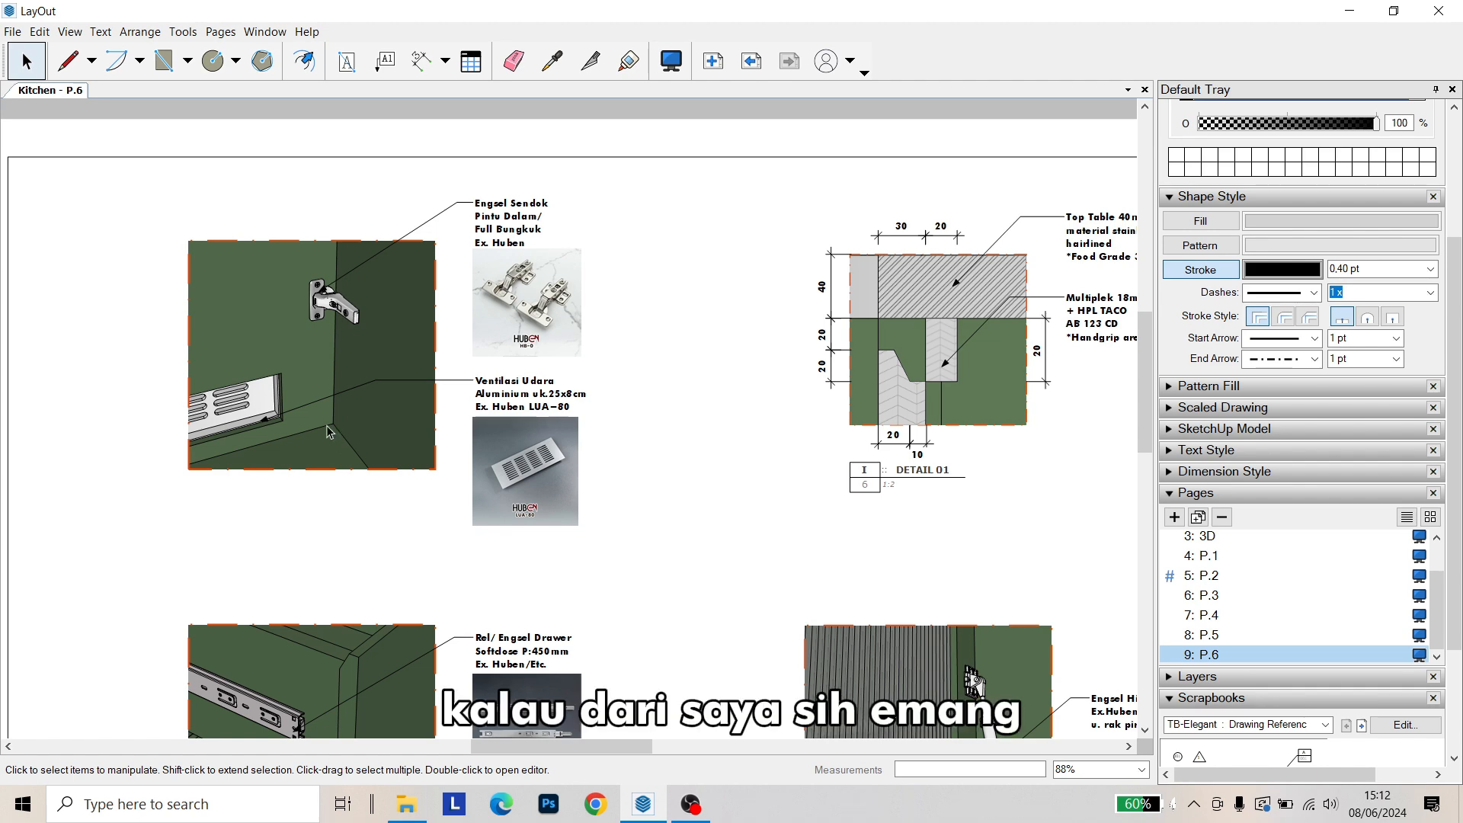
pyautogui.scroll(3, 405, 192)
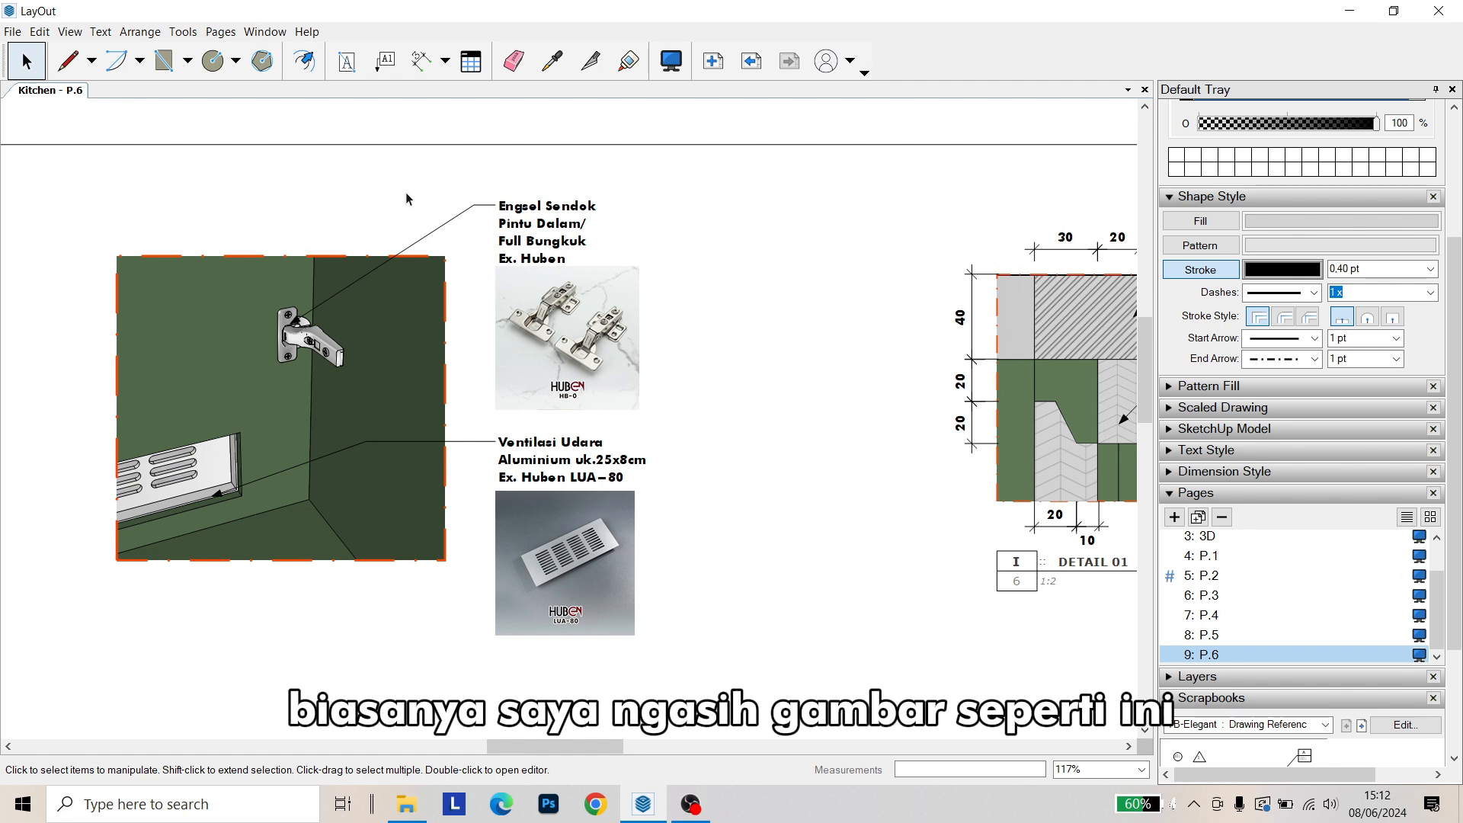
pyautogui.scroll(2, 405, 192)
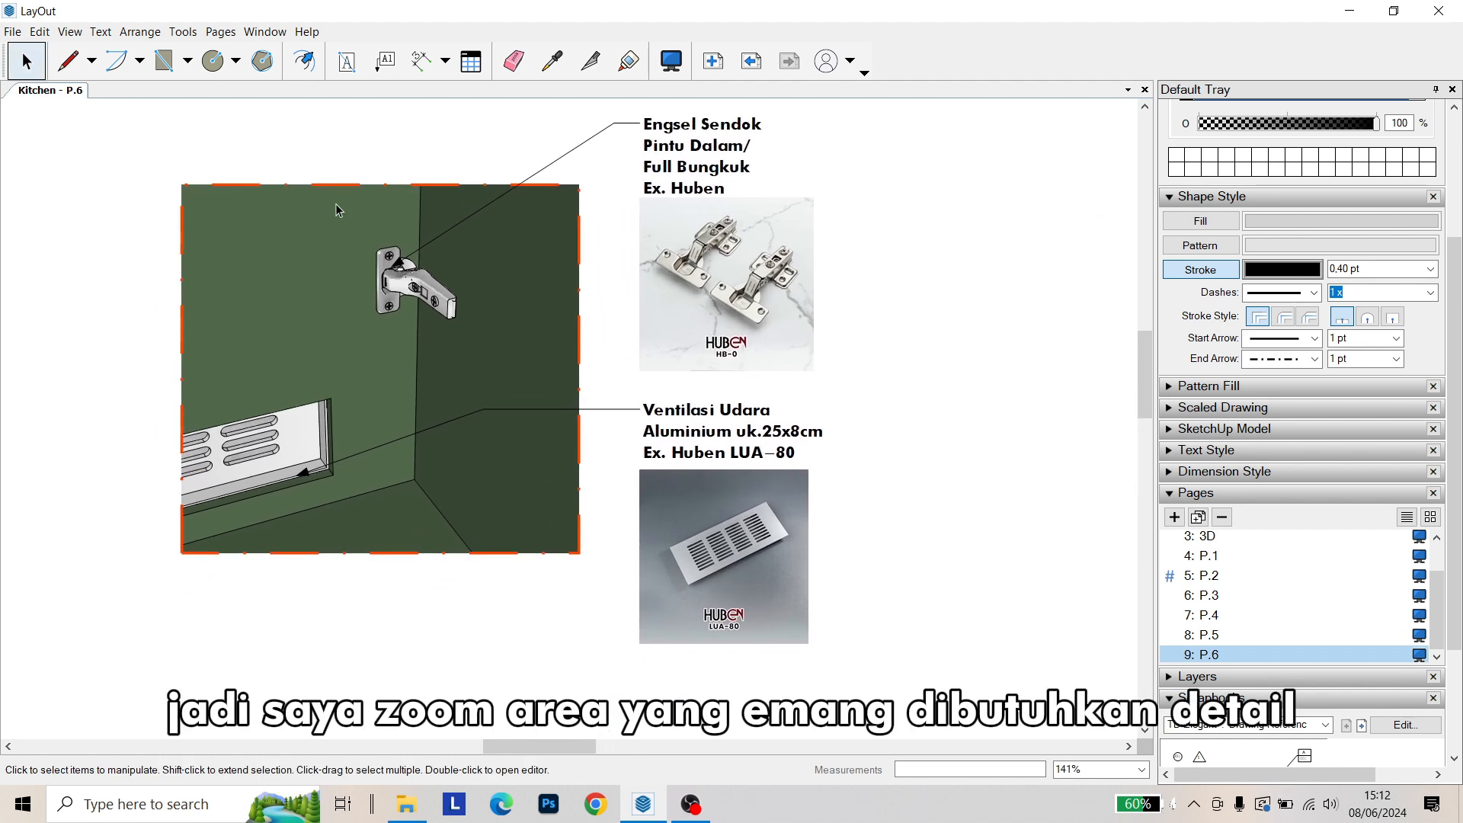
pyautogui.scroll(4, 396, 235)
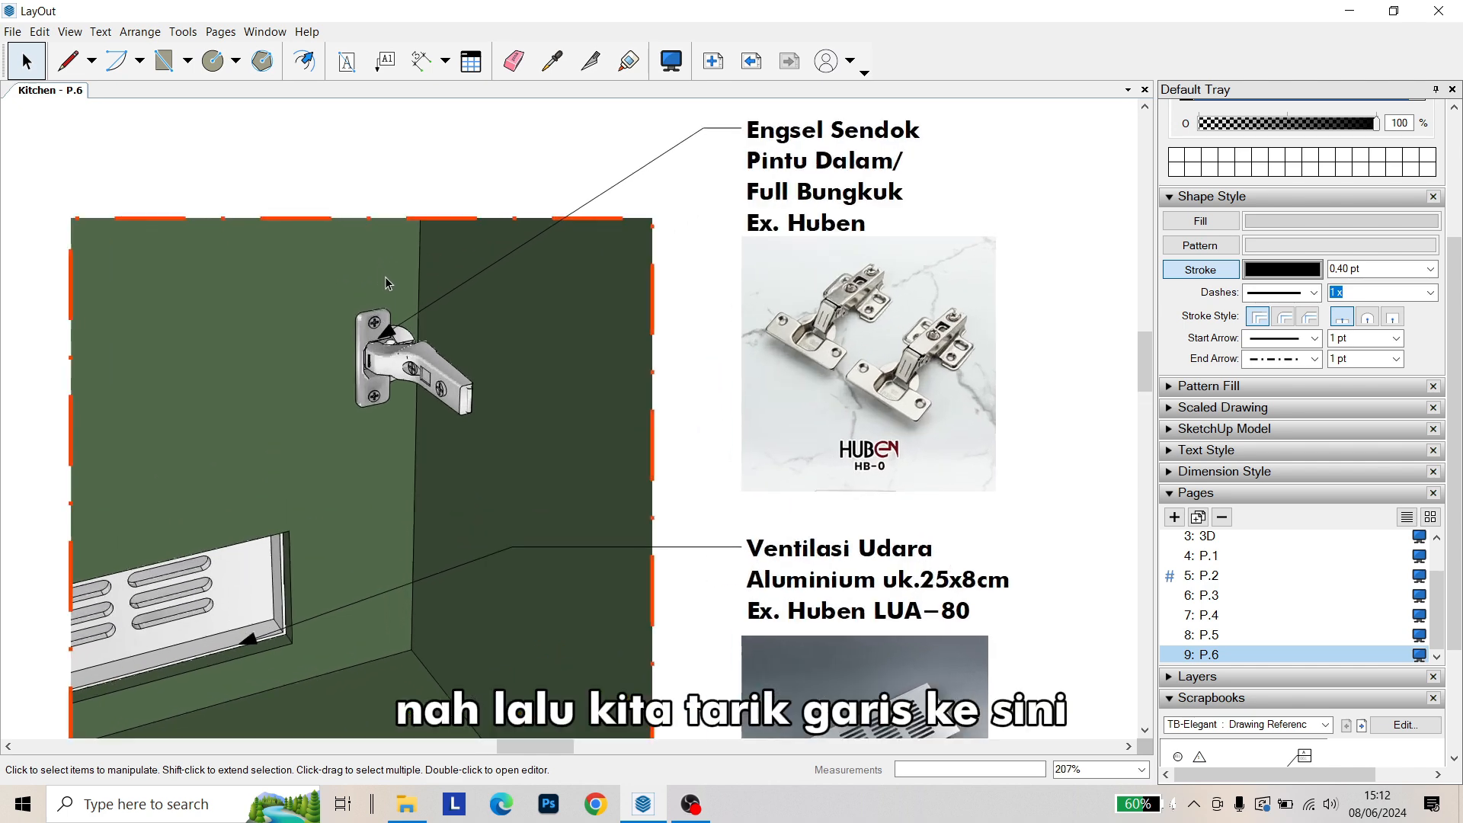
pyautogui.moveTo(399, 278); pyautogui.dragTo(456, 252, button='middle')
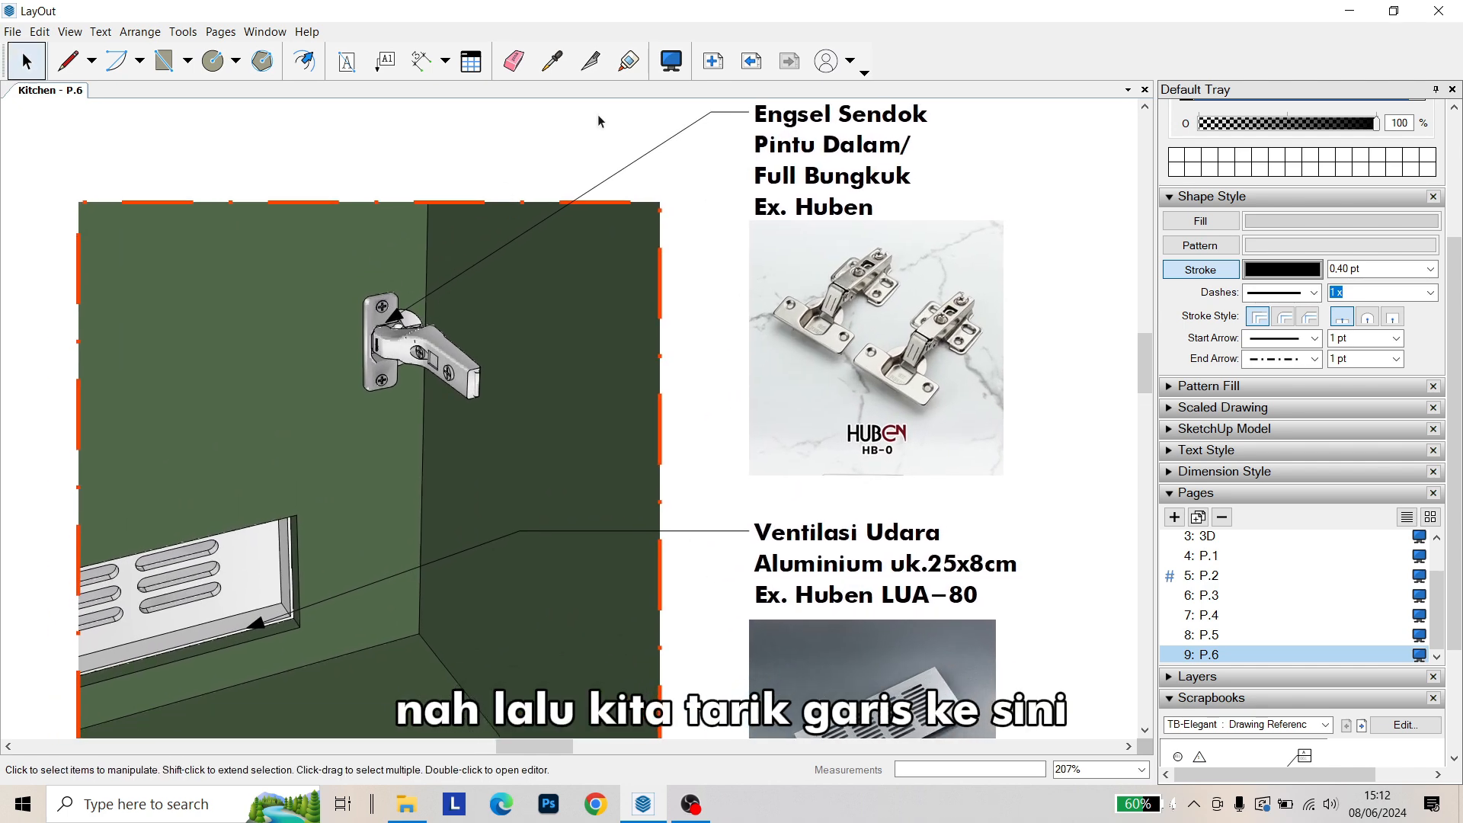
pyautogui.moveTo(811, 118); pyautogui.dragTo(769, 197, button='middle')
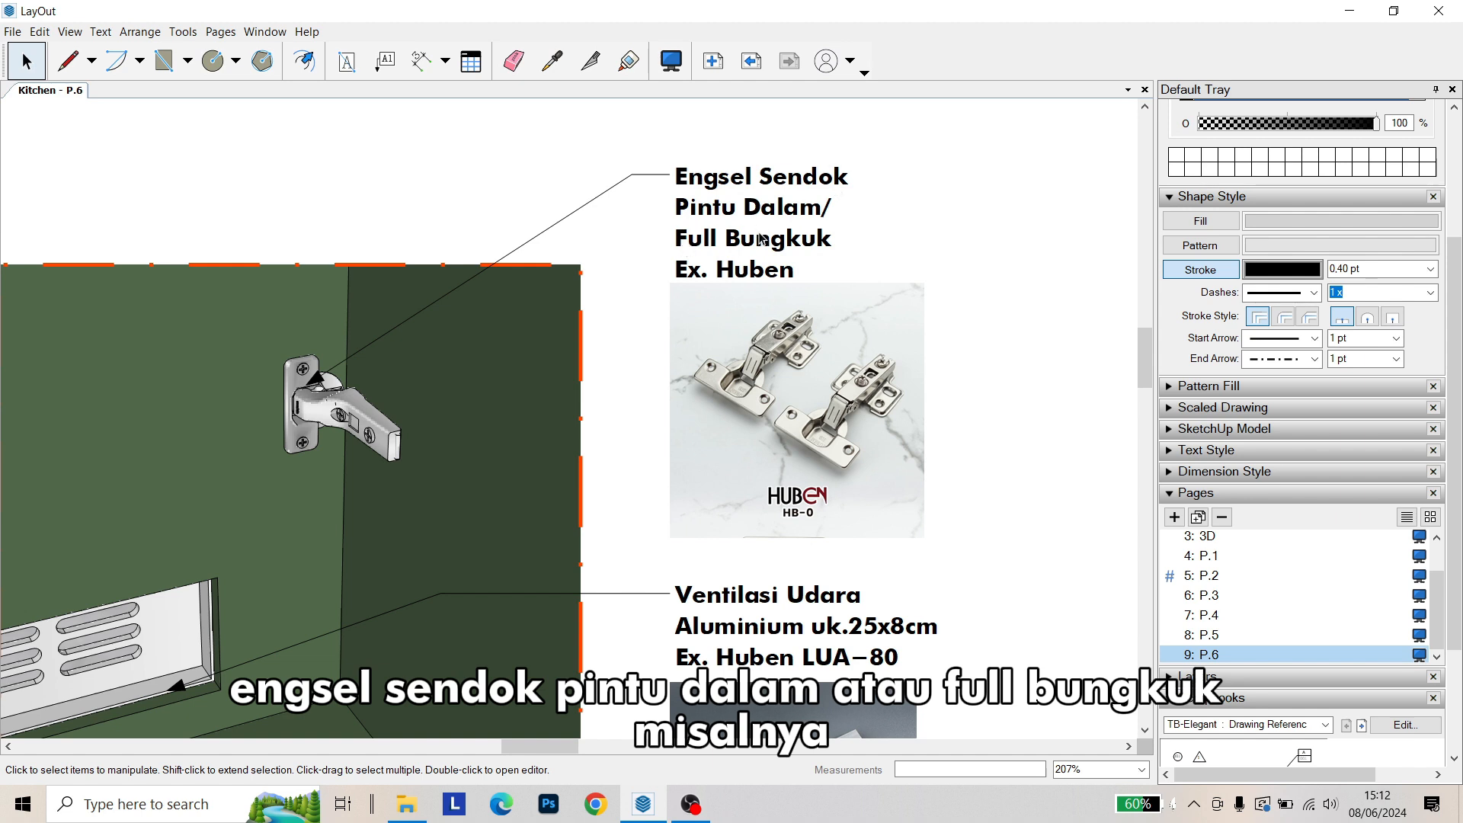
pyautogui.moveTo(764, 207); pyautogui.dragTo(759, 179, button='middle')
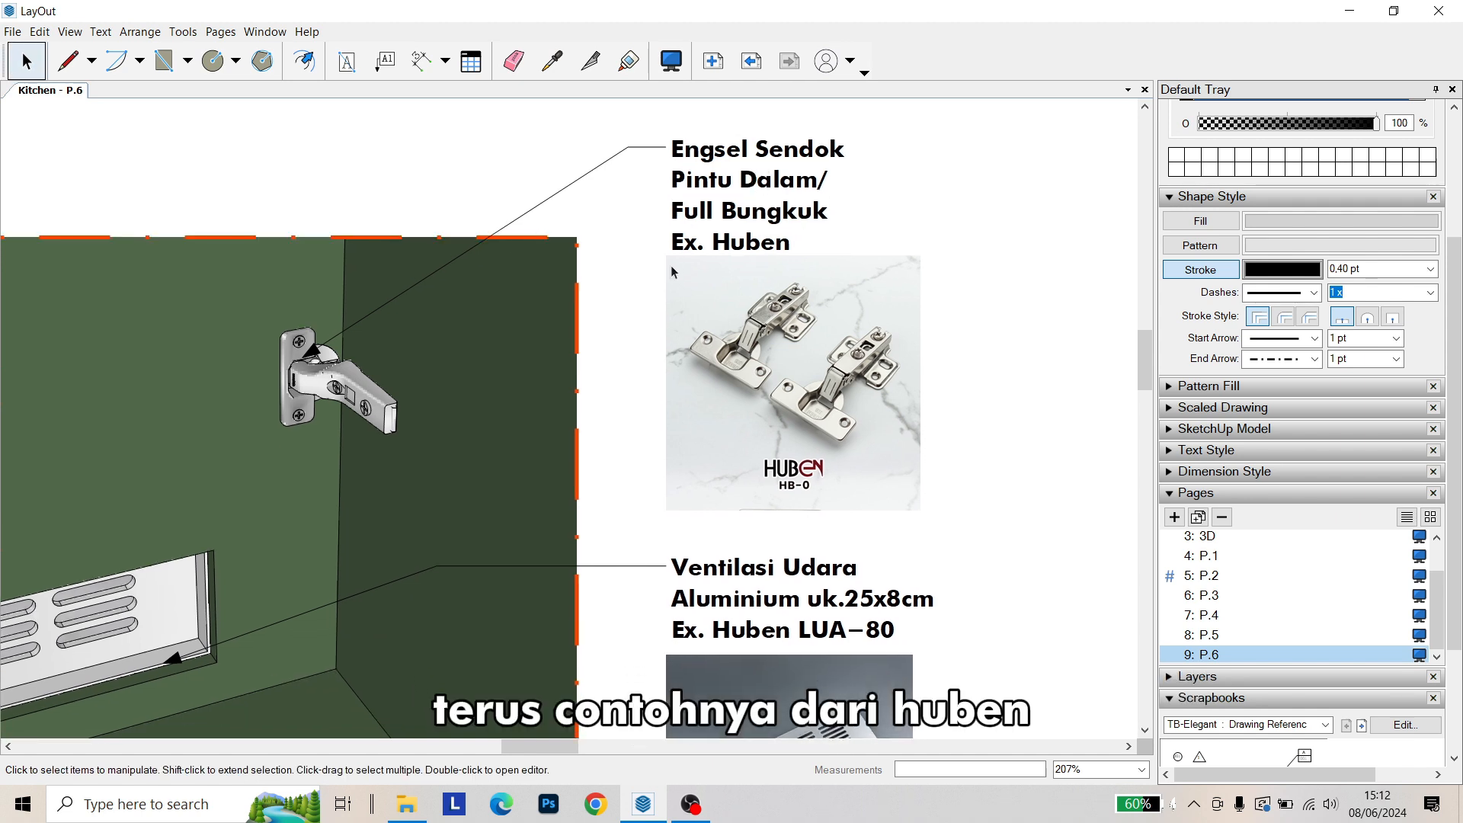
pyautogui.moveTo(901, 303); pyautogui.dragTo(888, 263, button='middle')
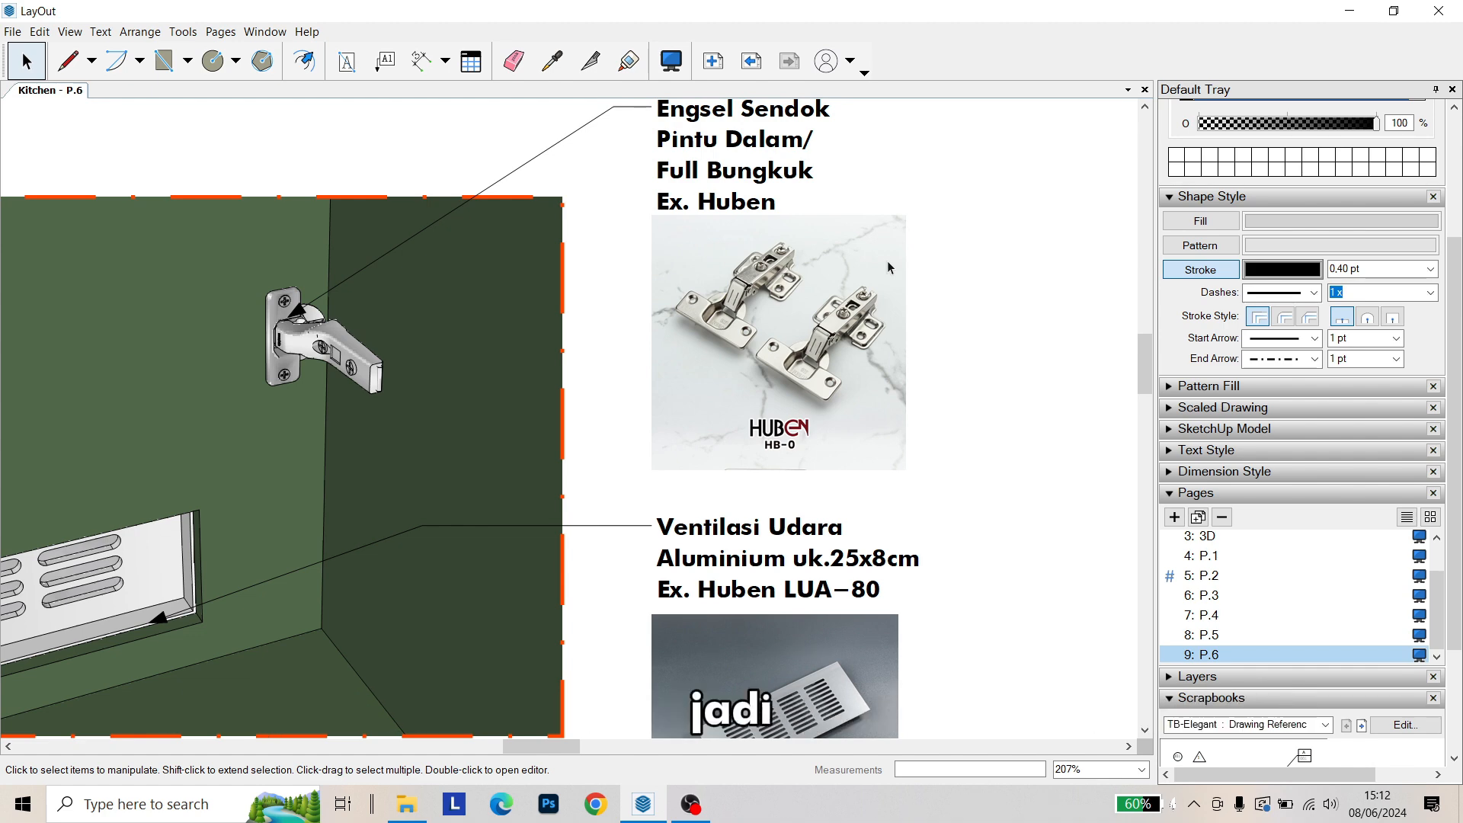
pyautogui.scroll(-4, 888, 266)
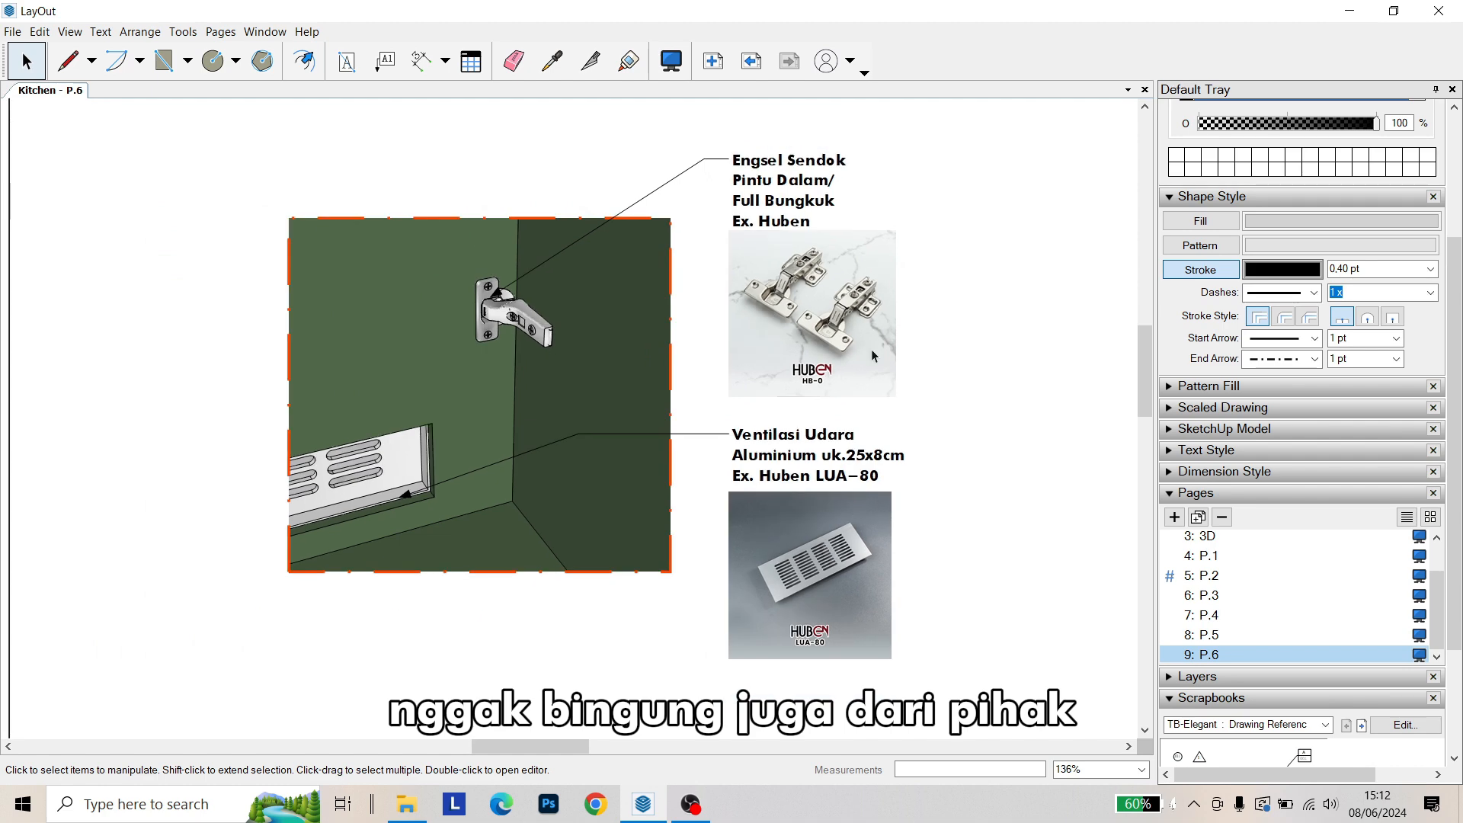
# Examine the Ventilasi Udara air vent detail on page P.6, including its size, series note and product image
pyautogui.moveTo(871, 350); pyautogui.dragTo(841, 266, button='middle')
pyautogui.moveTo(850, 319); pyautogui.dragTo(817, 258, button='middle')
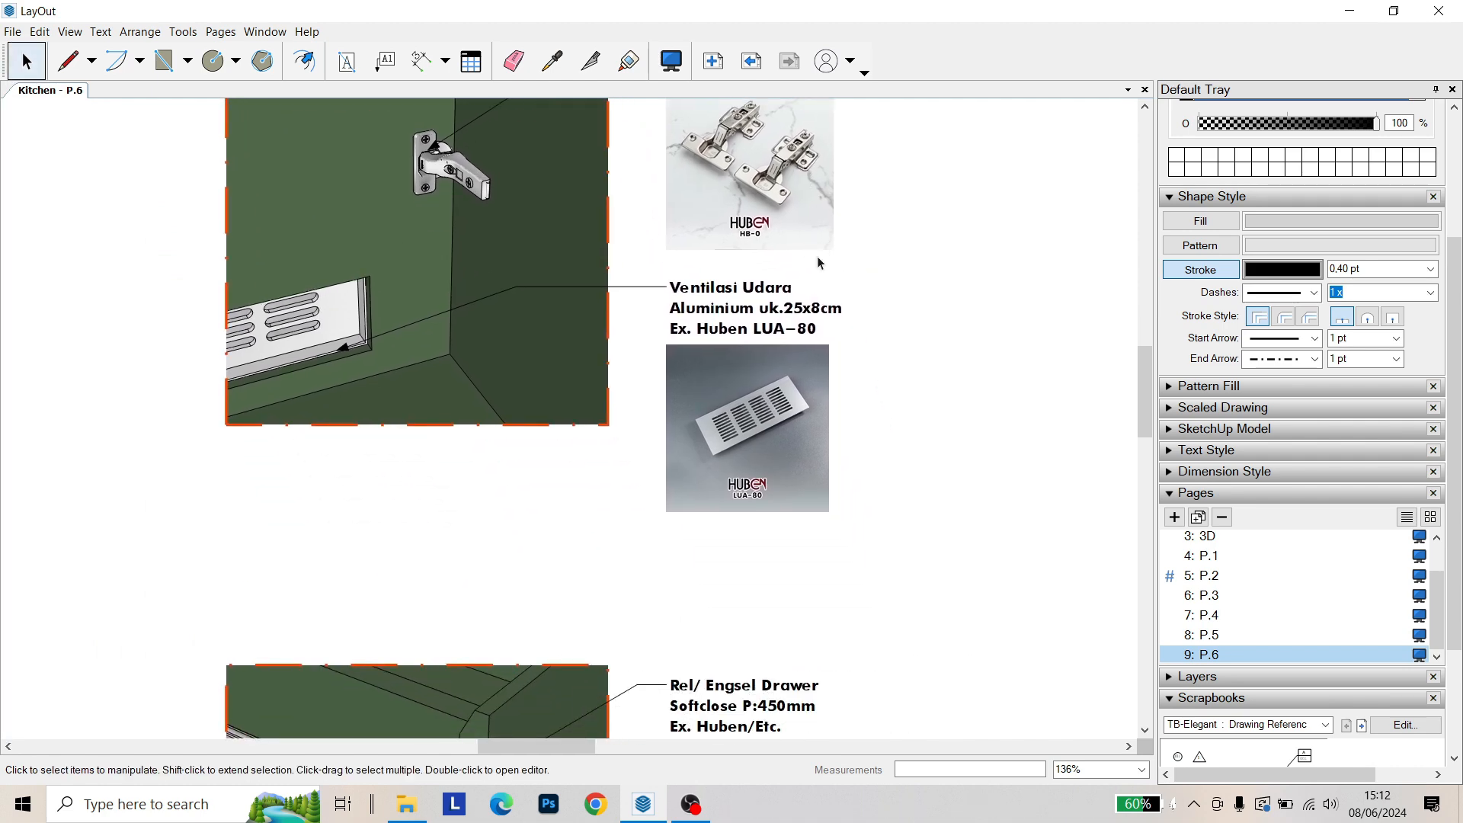
pyautogui.scroll(2, 508, 302)
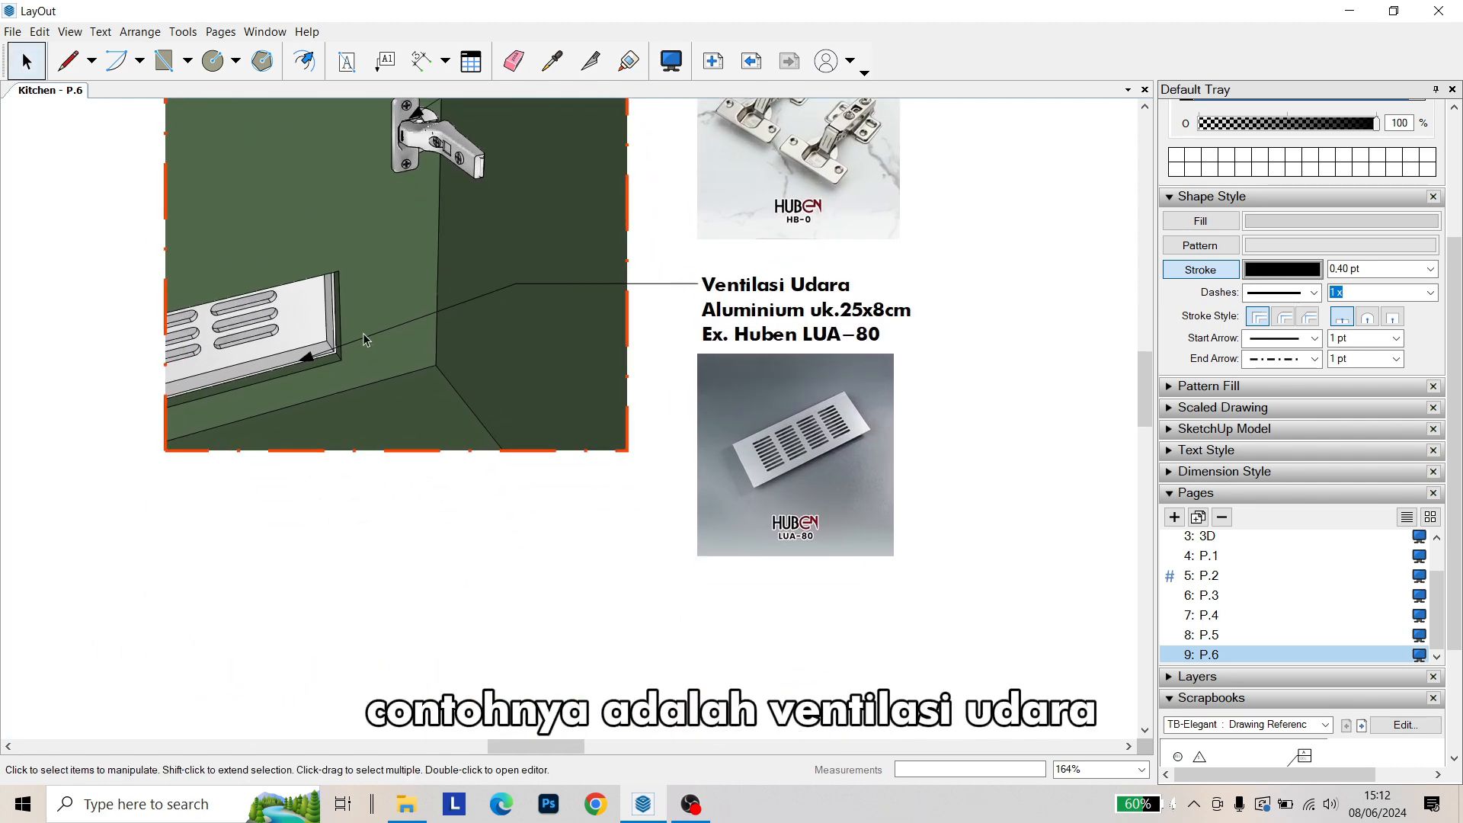
pyautogui.scroll(4, 762, 300)
pyautogui.moveTo(679, 313); pyautogui.dragTo(768, 272, button='middle')
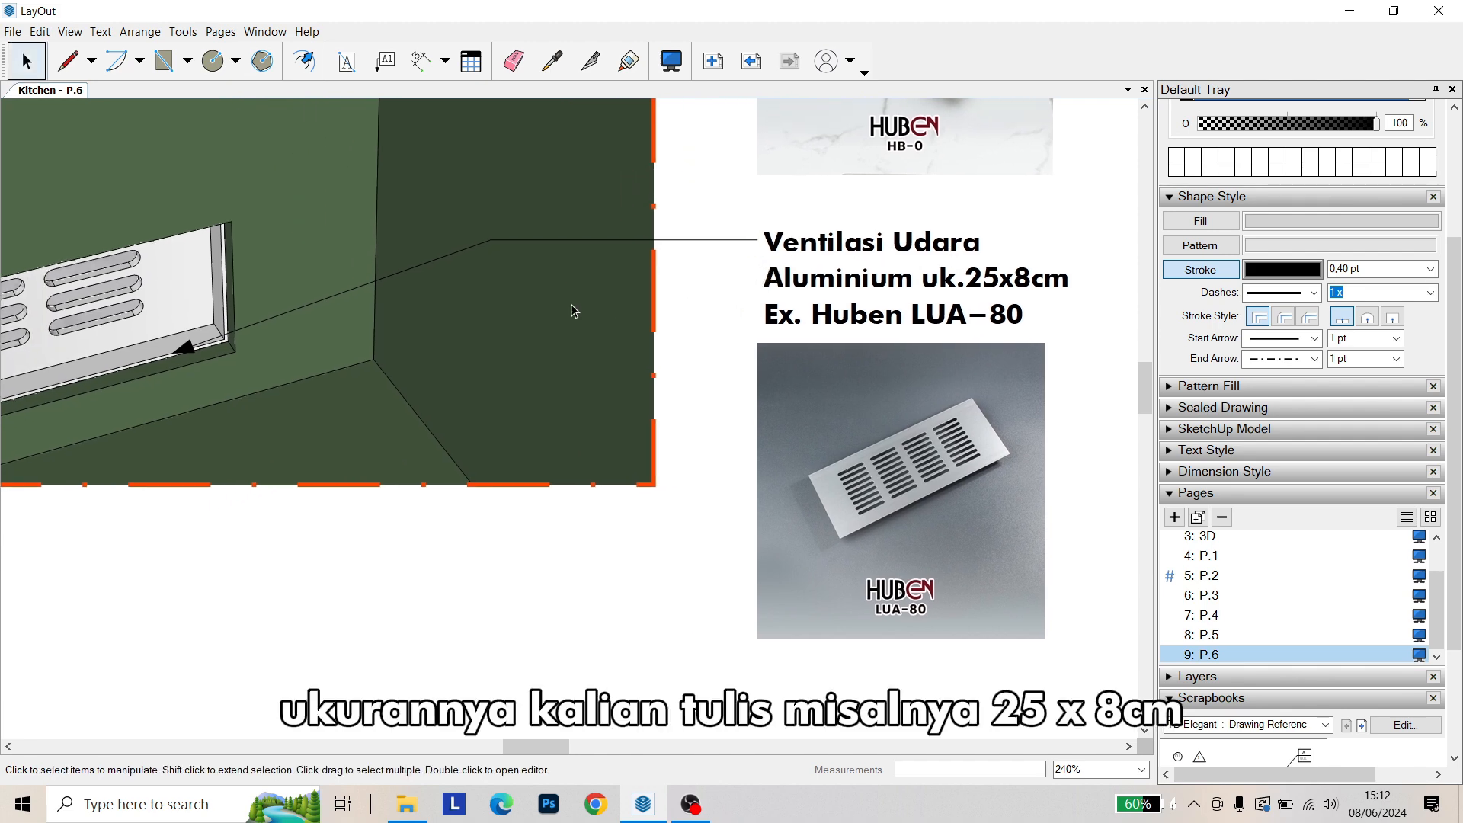
pyautogui.scroll(-2, 500, 312)
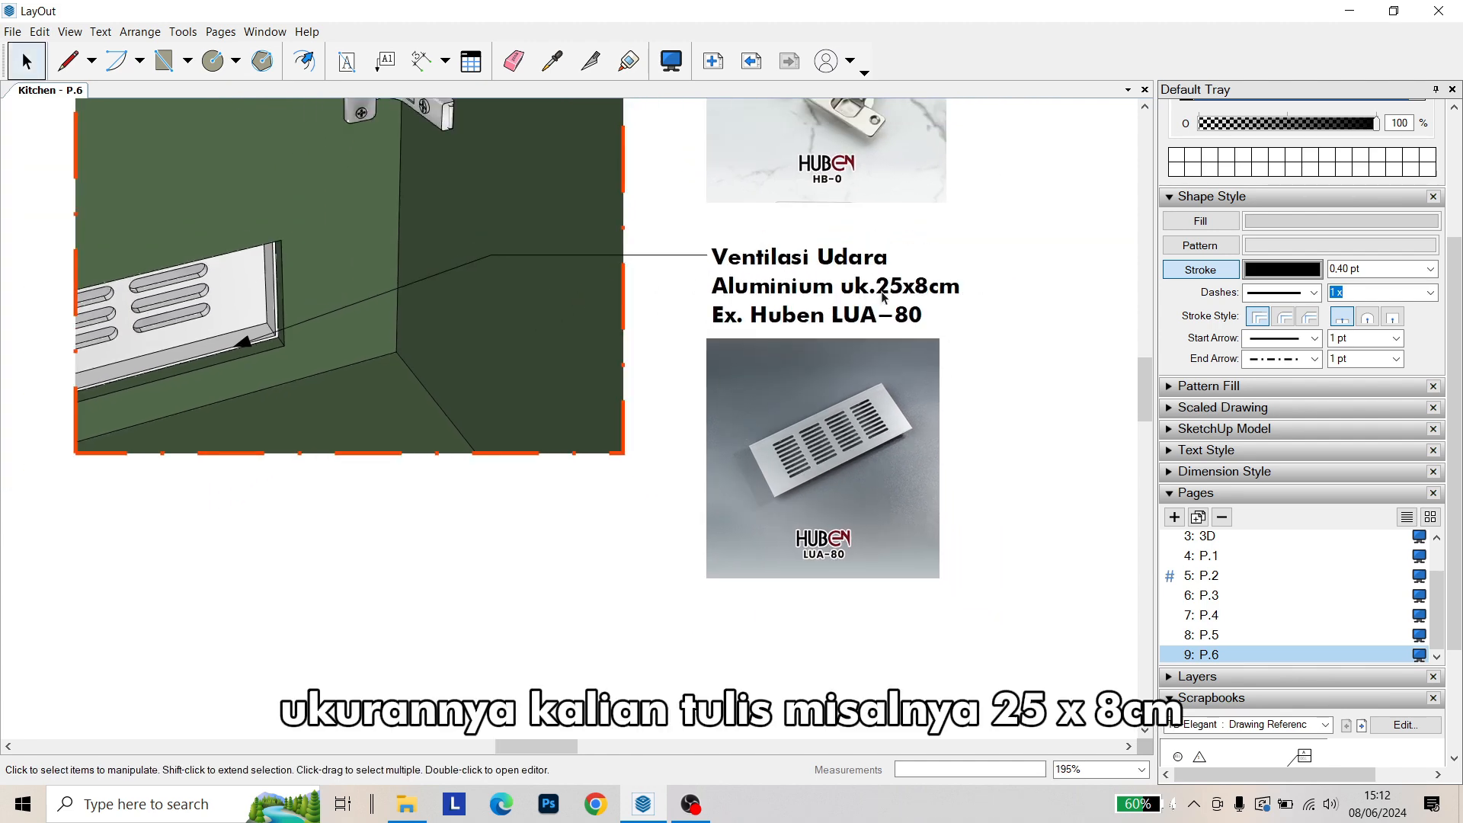
pyautogui.scroll(3, 662, 328)
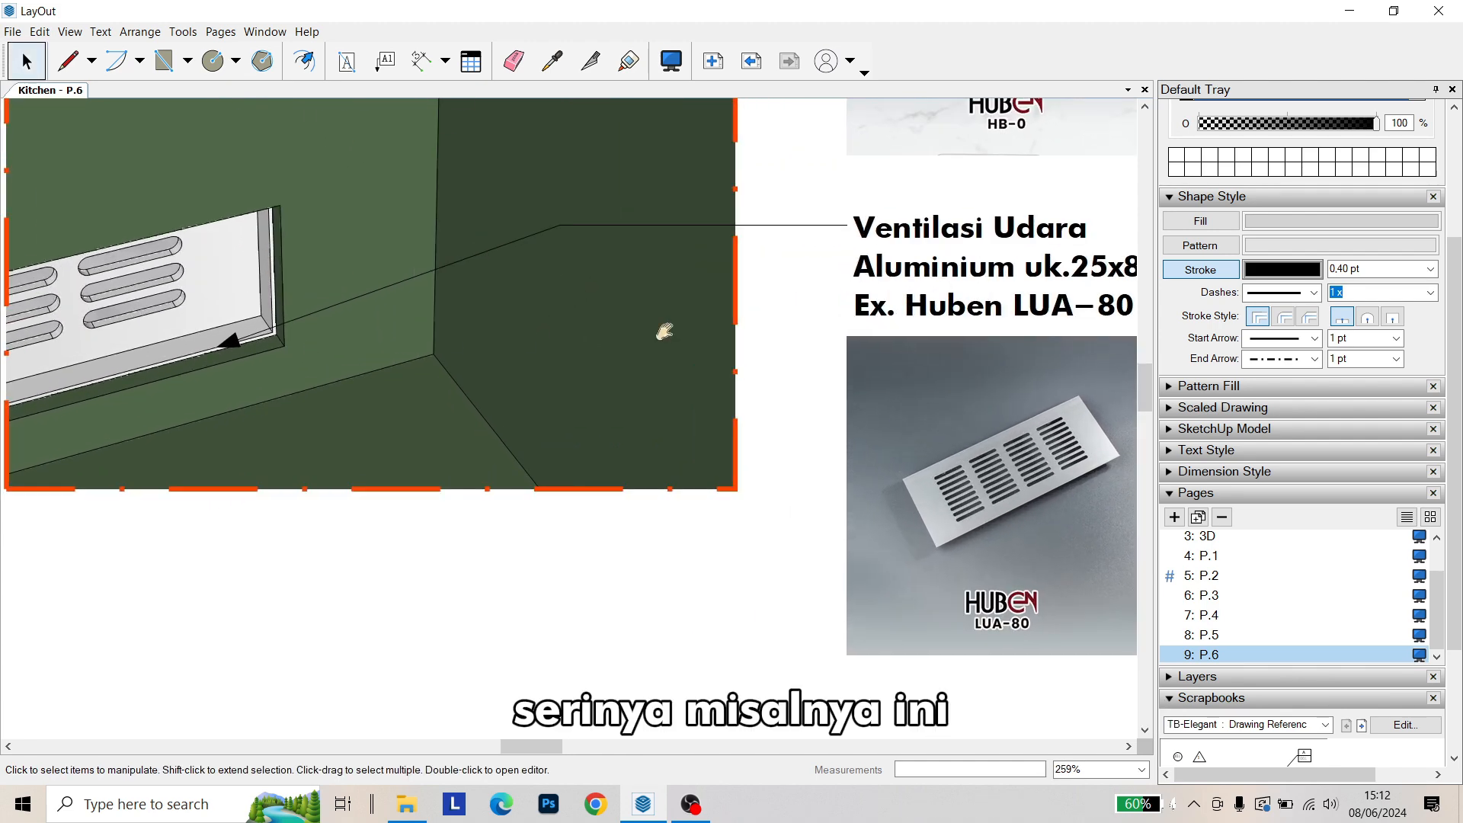
pyautogui.scroll(-2, 874, 296)
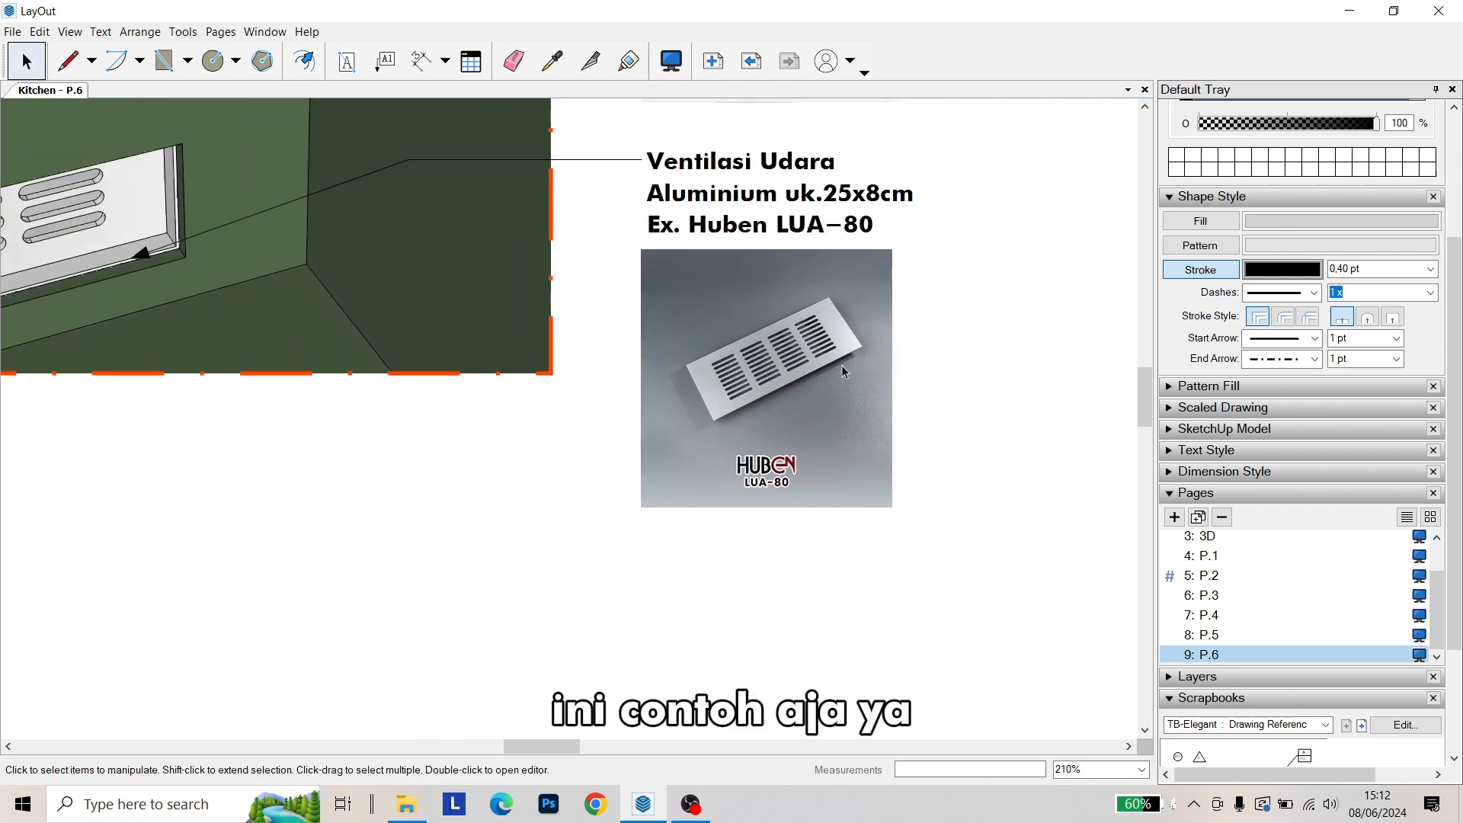
pyautogui.scroll(-3, 841, 364)
# Examine the soft-close drawer rail detail and the hydraulic dish rack hinge detail on page P.6
pyautogui.moveTo(760, 380); pyautogui.dragTo(746, 277, button='middle')
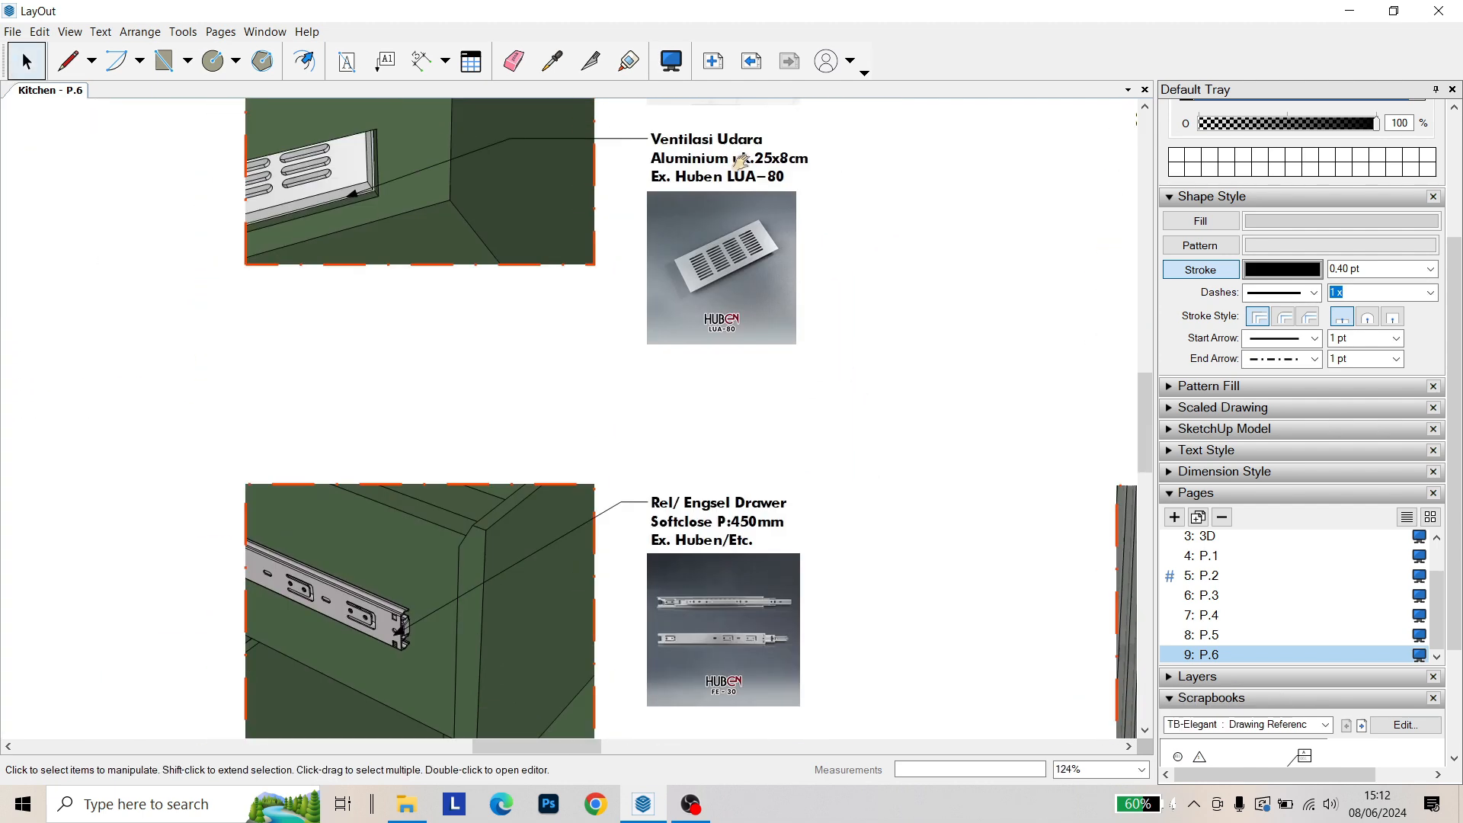
pyautogui.moveTo(433, 576); pyautogui.dragTo(478, 315, button='middle')
pyautogui.scroll(3, 541, 317)
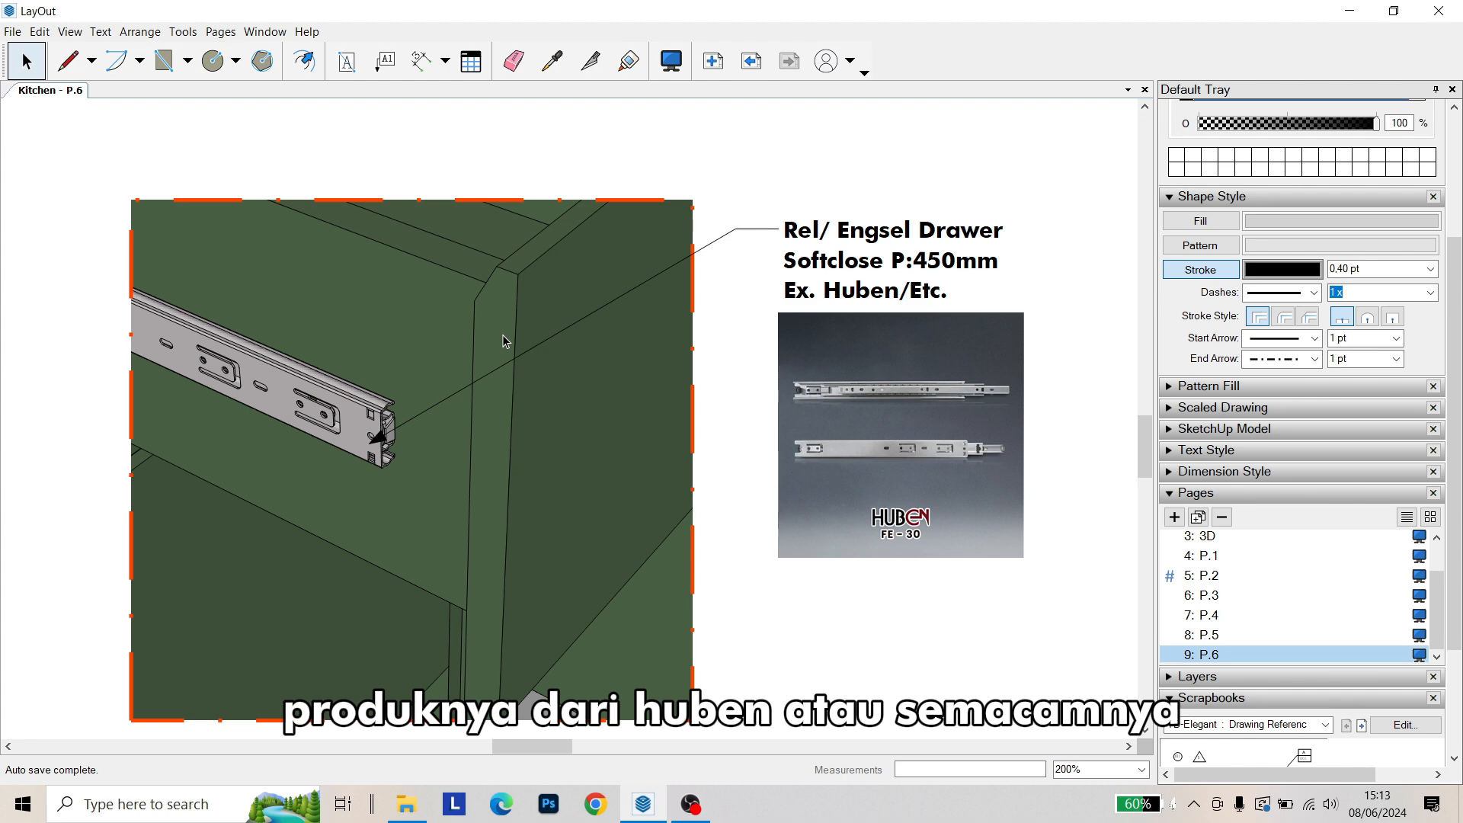
pyautogui.scroll(-5, 418, 381)
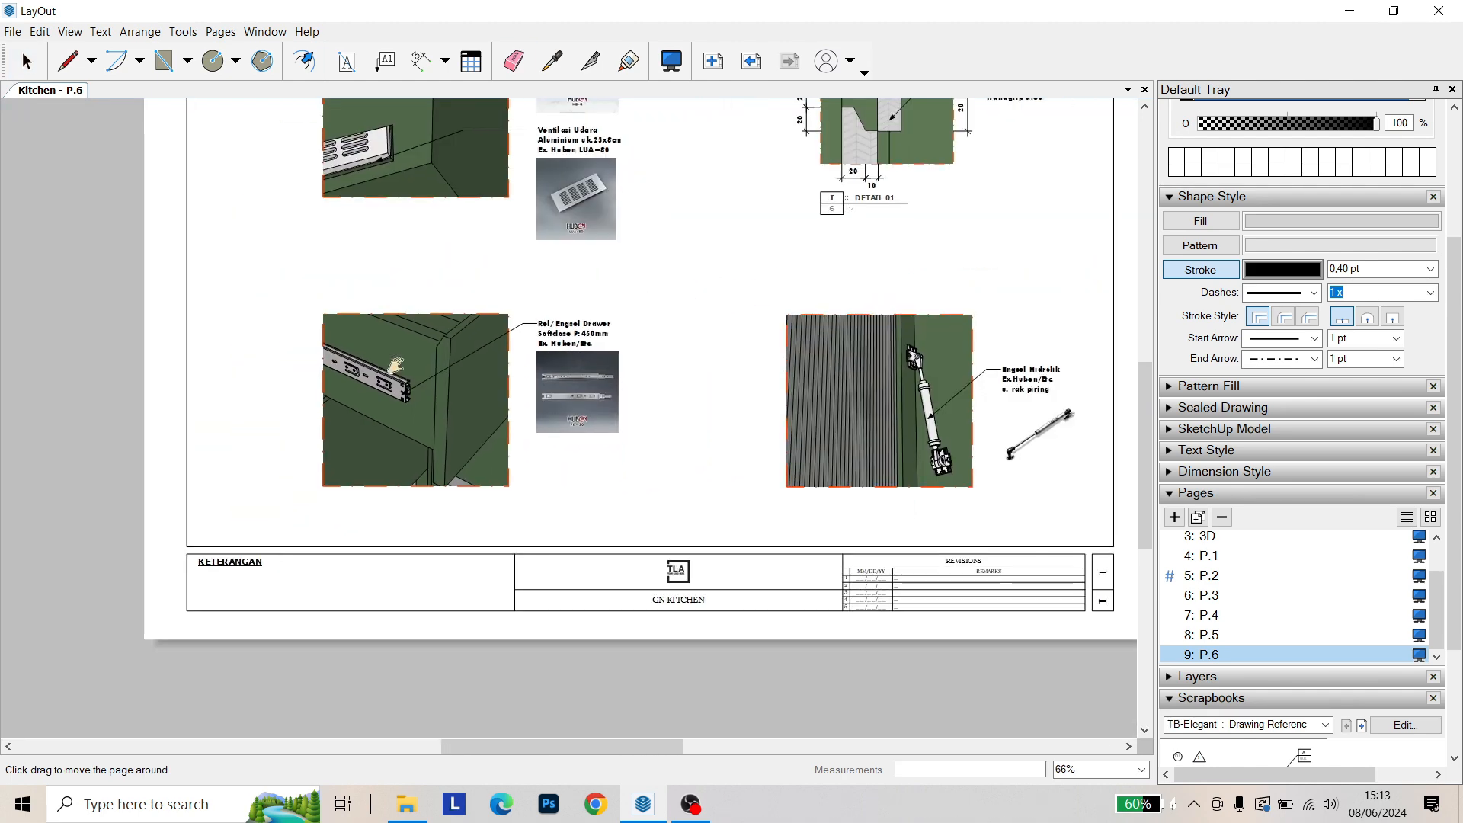
pyautogui.scroll(6, 678, 368)
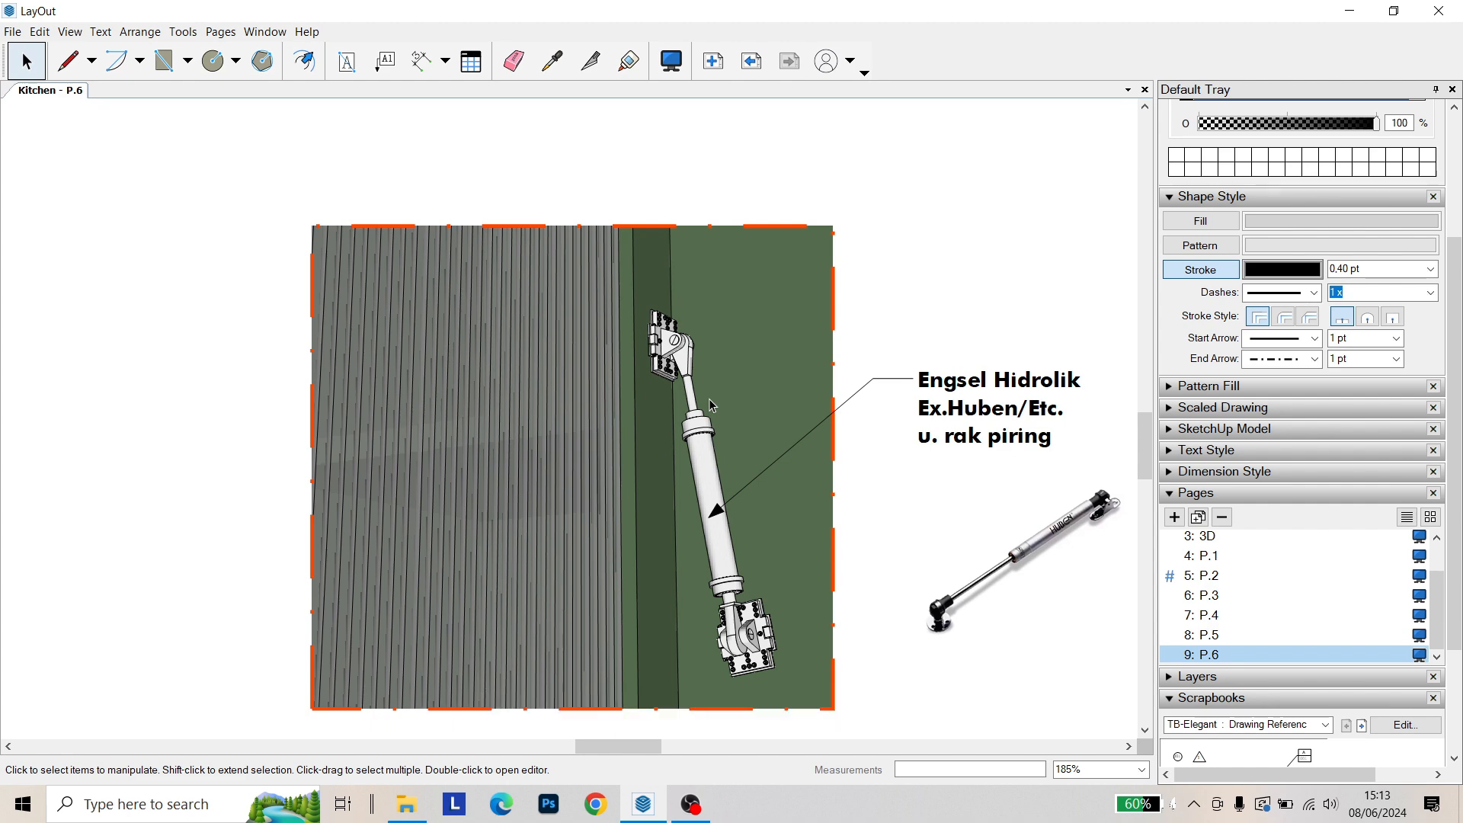
pyautogui.moveTo(757, 392); pyautogui.dragTo(652, 358, button='middle')
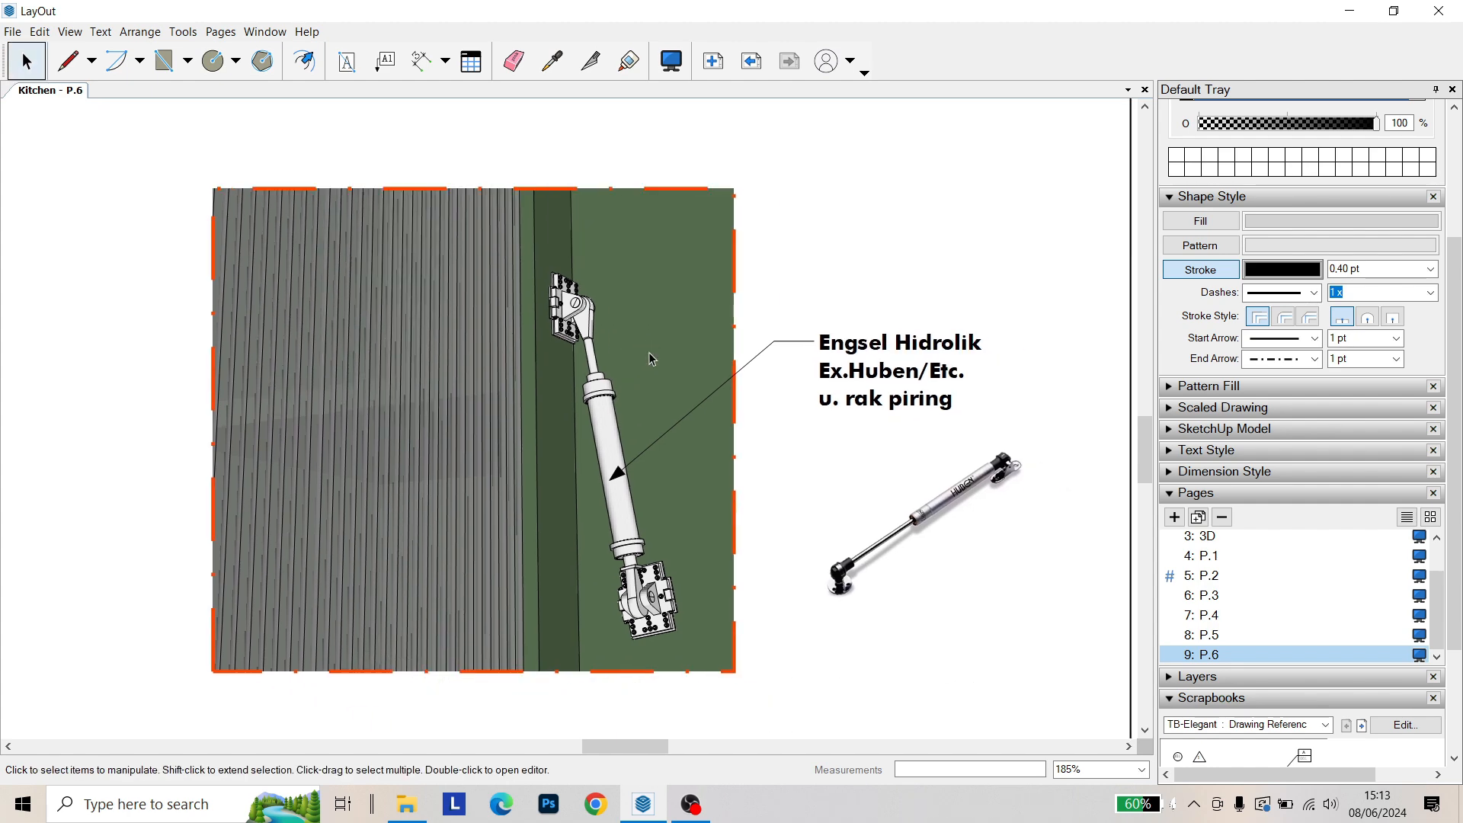
# Examine DETAIL 01 on page P.6, covering its dimensions, the stainless top table note and the handgrip area note
pyautogui.scroll(-1, 675, 394)
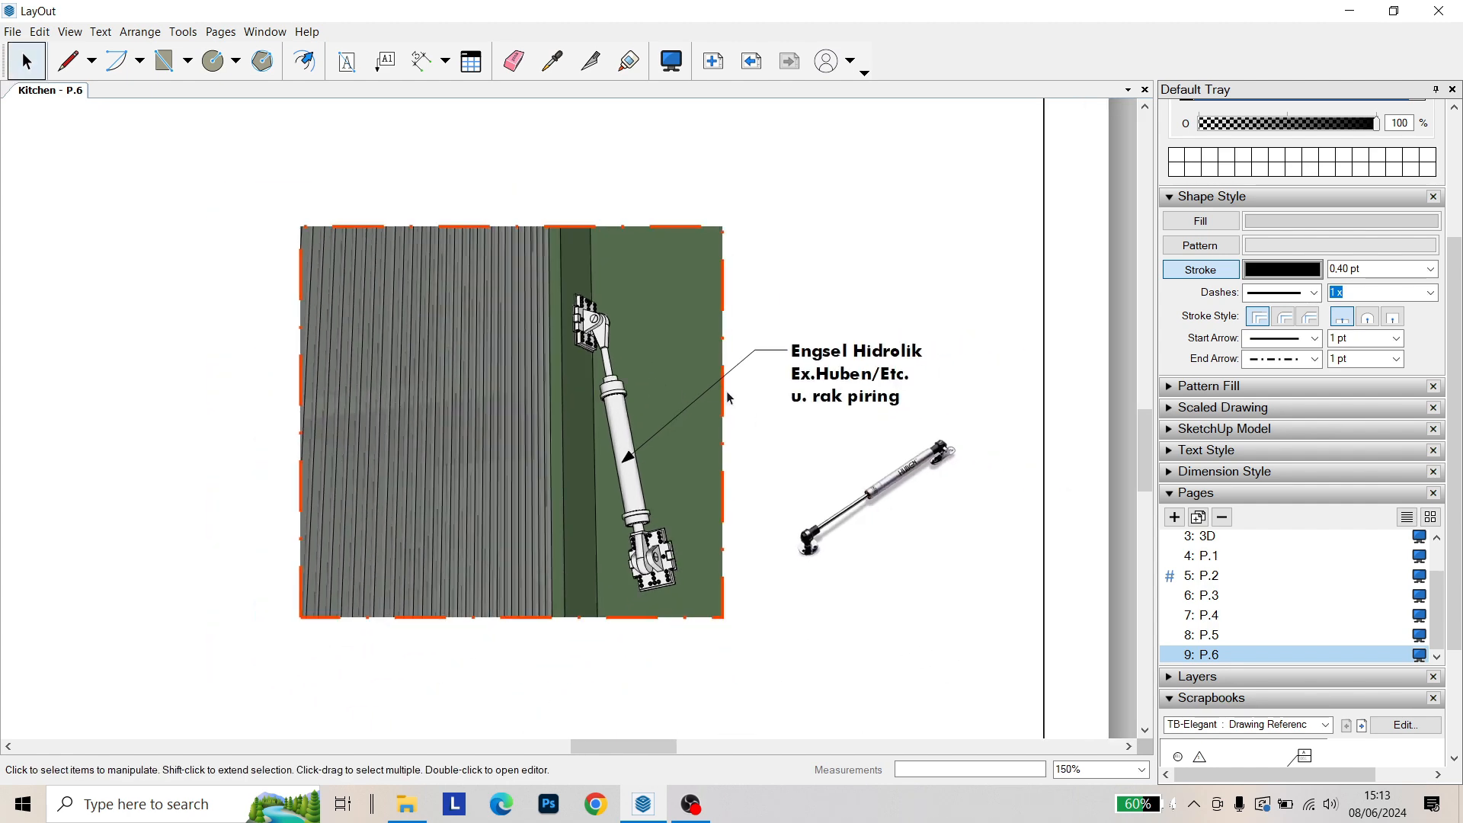
pyautogui.scroll(-3, 724, 394)
pyautogui.moveTo(668, 218); pyautogui.dragTo(702, 484, button='middle')
pyautogui.moveTo(702, 421); pyautogui.dragTo(640, 620, button='middle')
pyautogui.scroll(1, 536, 406)
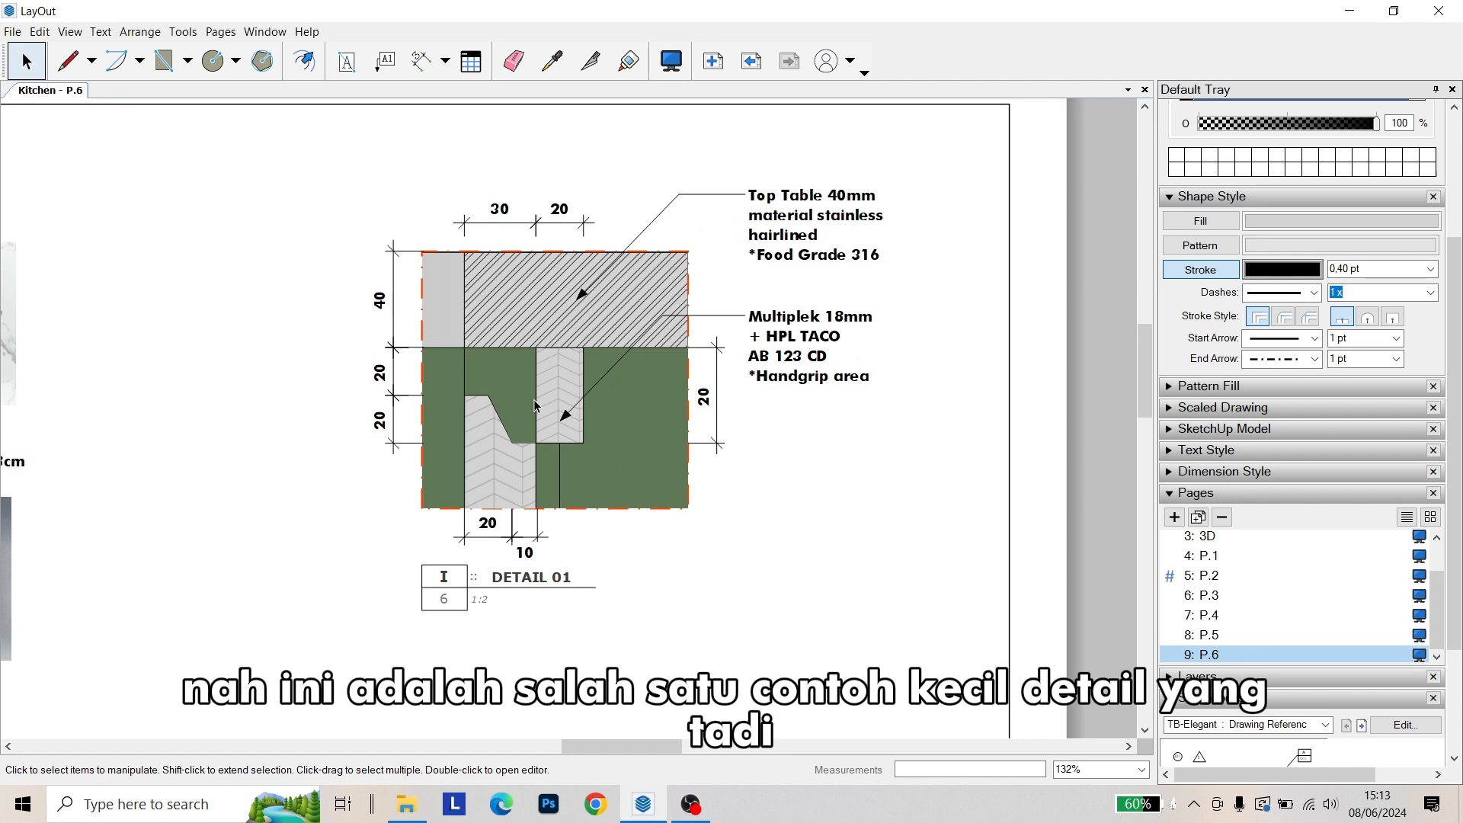
pyautogui.scroll(2, 535, 406)
pyautogui.moveTo(549, 403); pyautogui.dragTo(638, 390, button='middle')
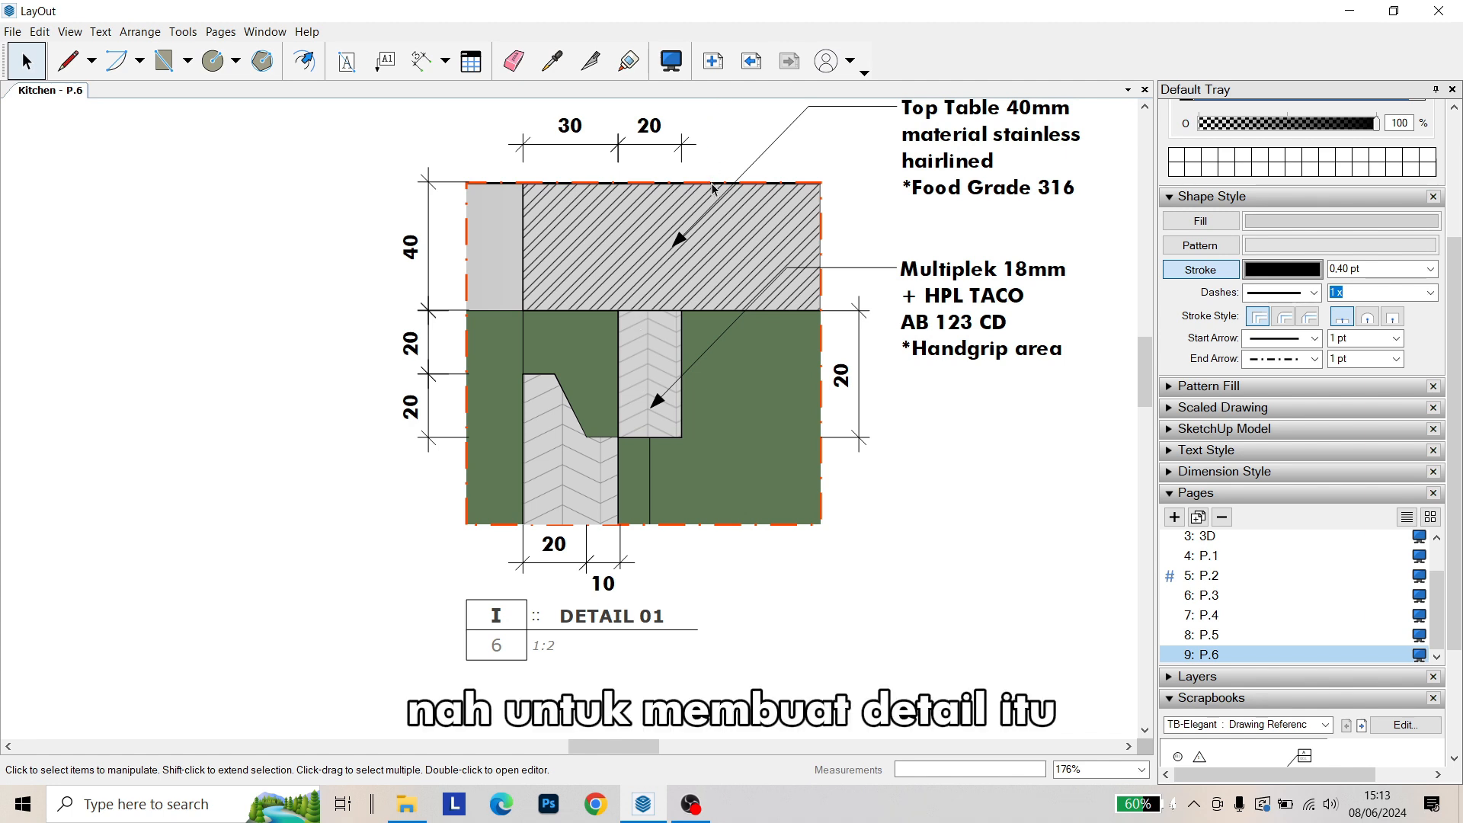
pyautogui.moveTo(713, 189); pyautogui.dragTo(709, 247, button='middle')
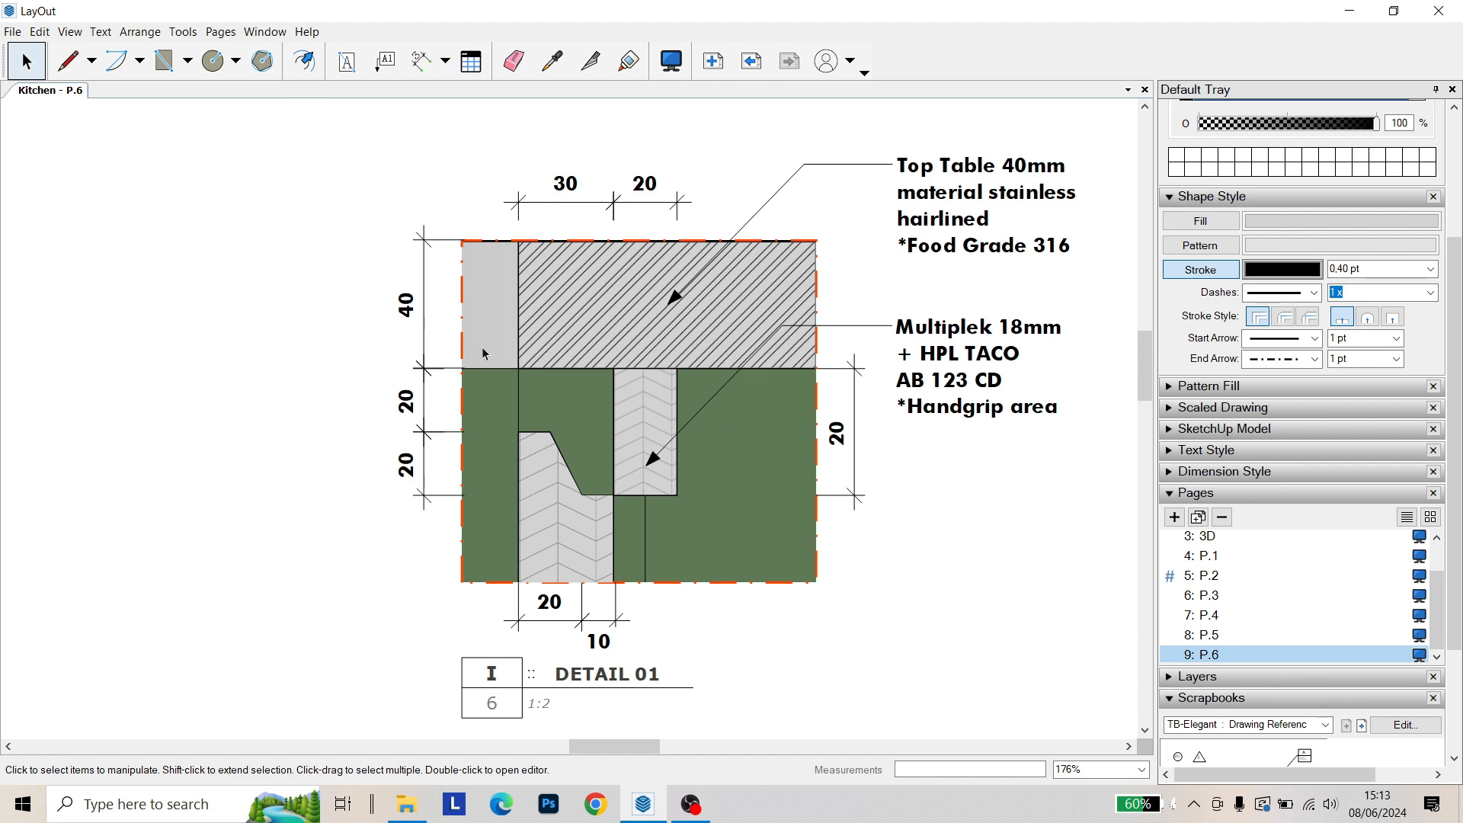
pyautogui.scroll(-4, 483, 338)
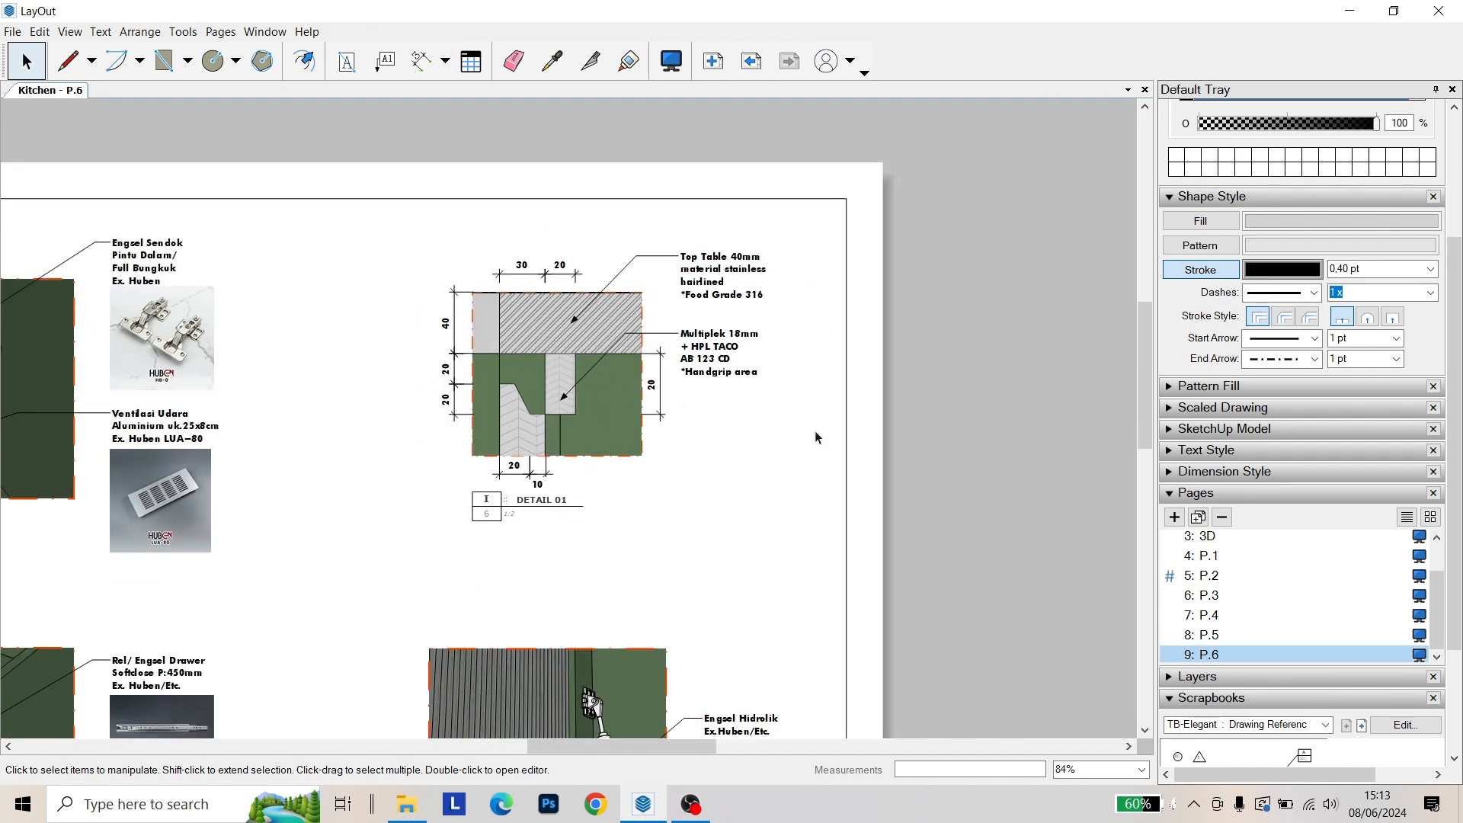
pyautogui.moveTo(756, 425); pyautogui.dragTo(775, 418, button='middle')
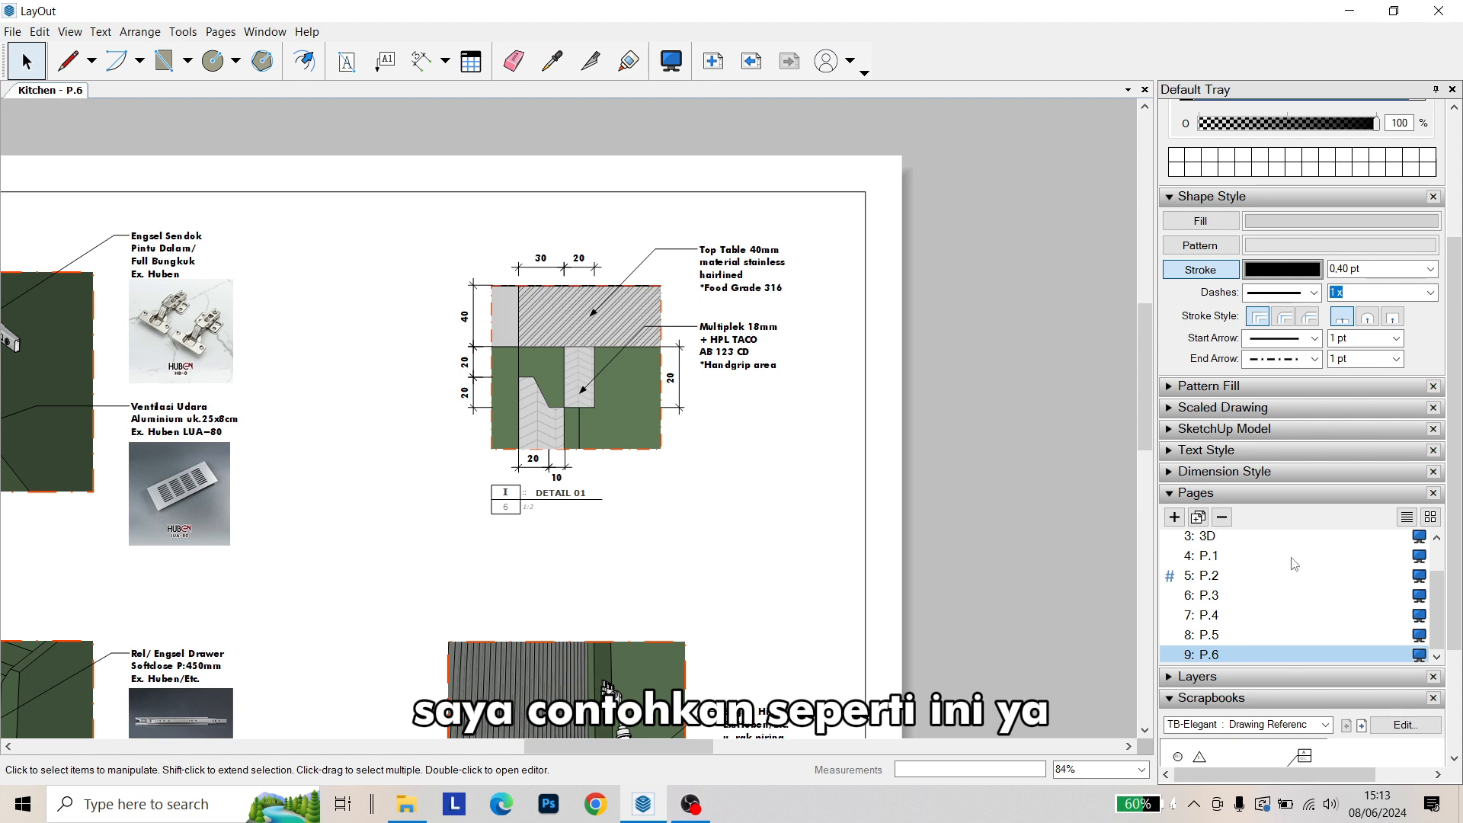
# Add a new blank page after page P.6
pyautogui.click(1174, 517)
pyautogui.scroll(-1, 1204, 616)
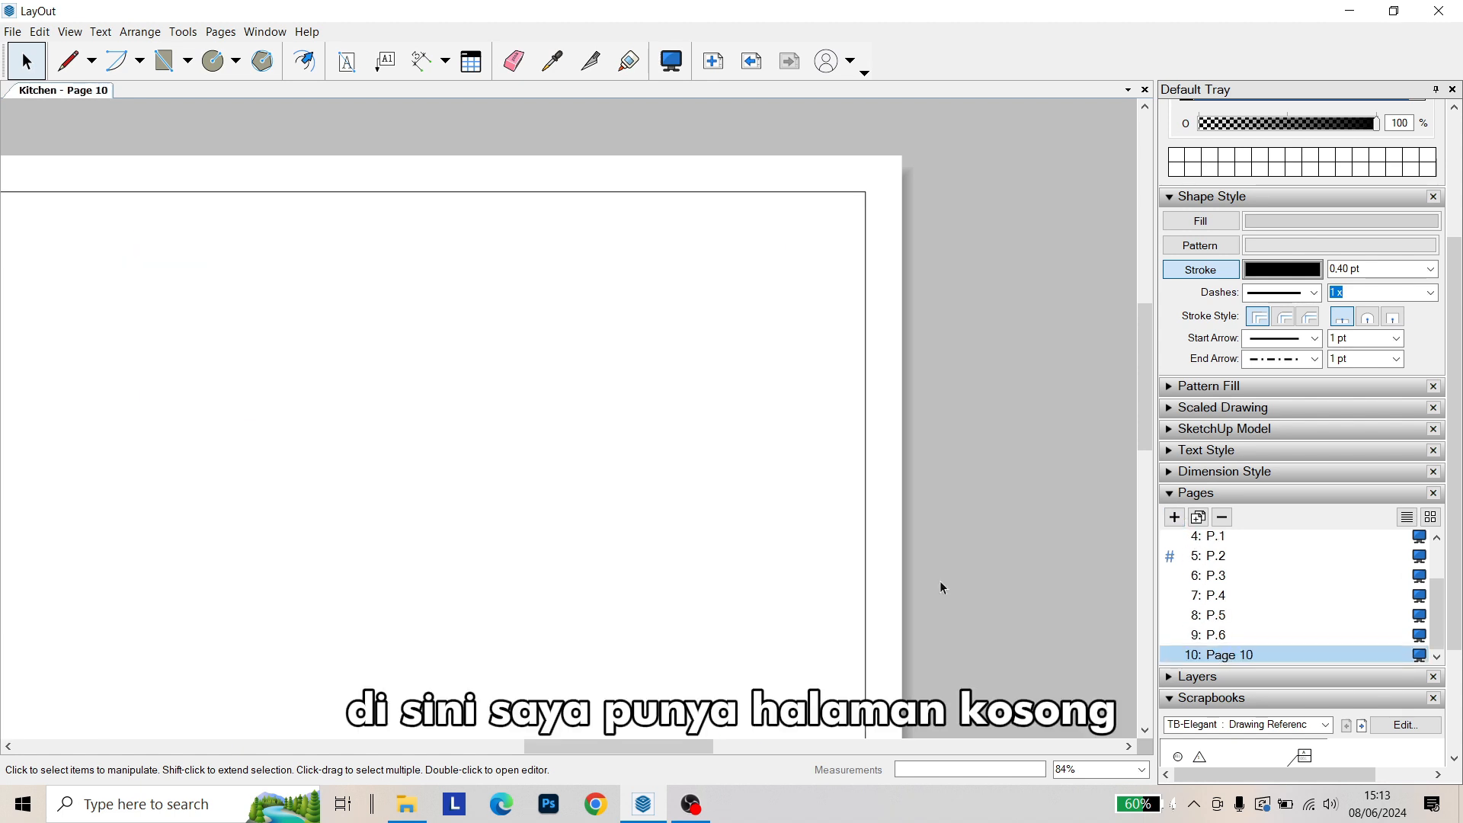
pyautogui.scroll(-2, 874, 397)
pyautogui.moveTo(685, 450); pyautogui.dragTo(865, 303, button='middle')
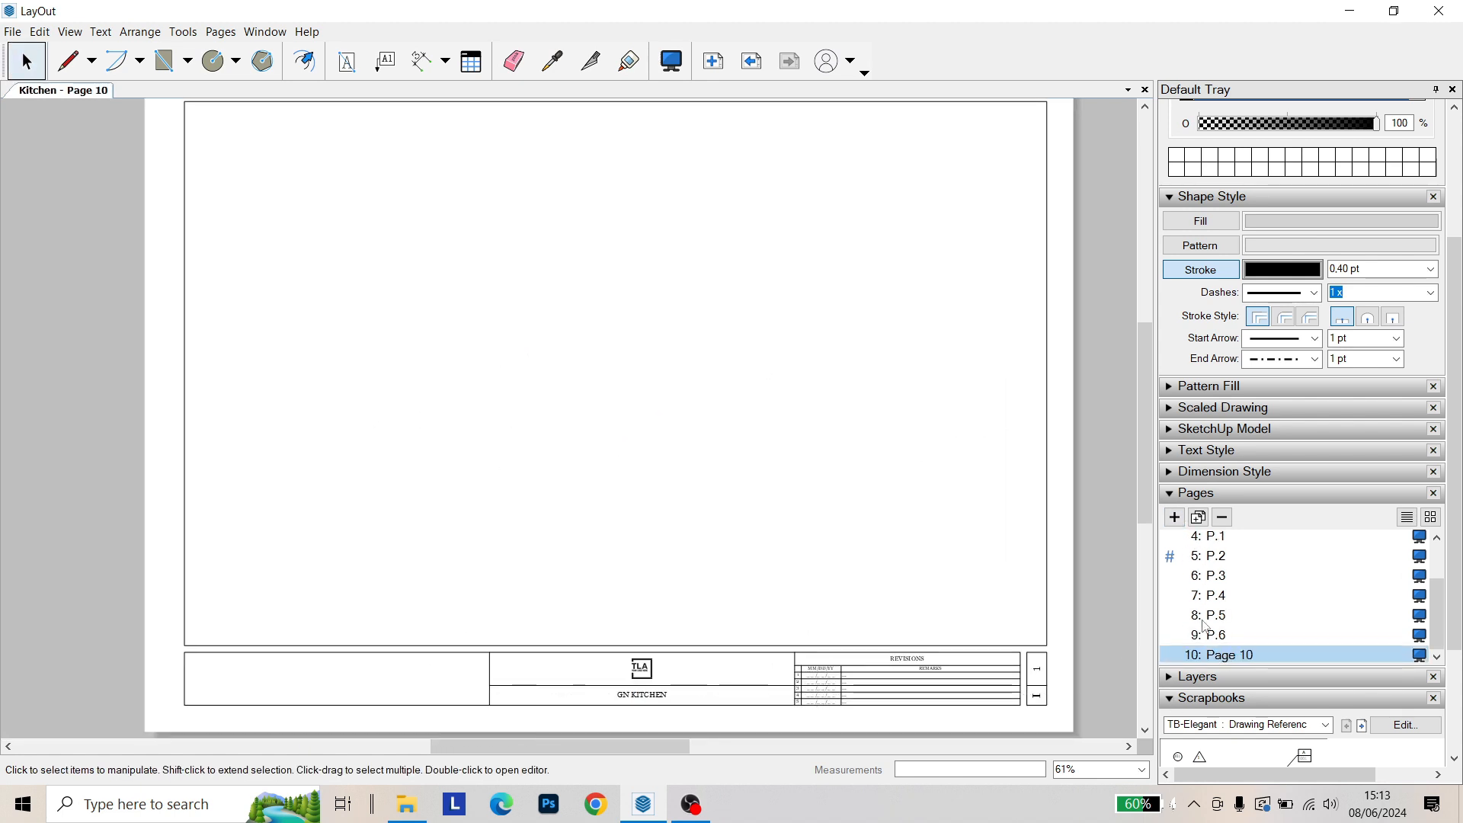
# Copy the TAMPAK SAMPING side elevation viewport from page P.2 and paste it onto the new blank page
pyautogui.click(1212, 556)
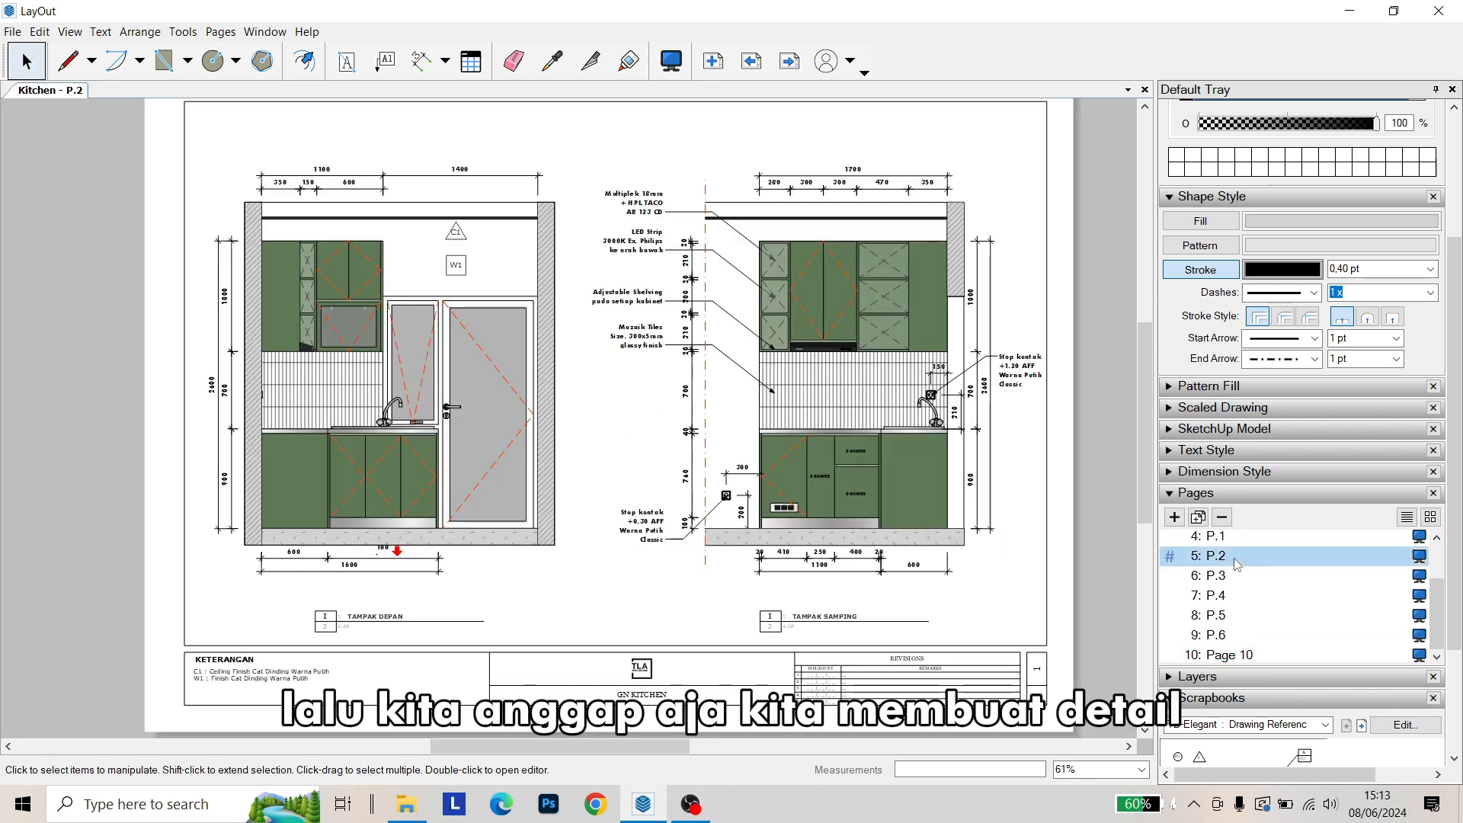
pyautogui.click(873, 377)
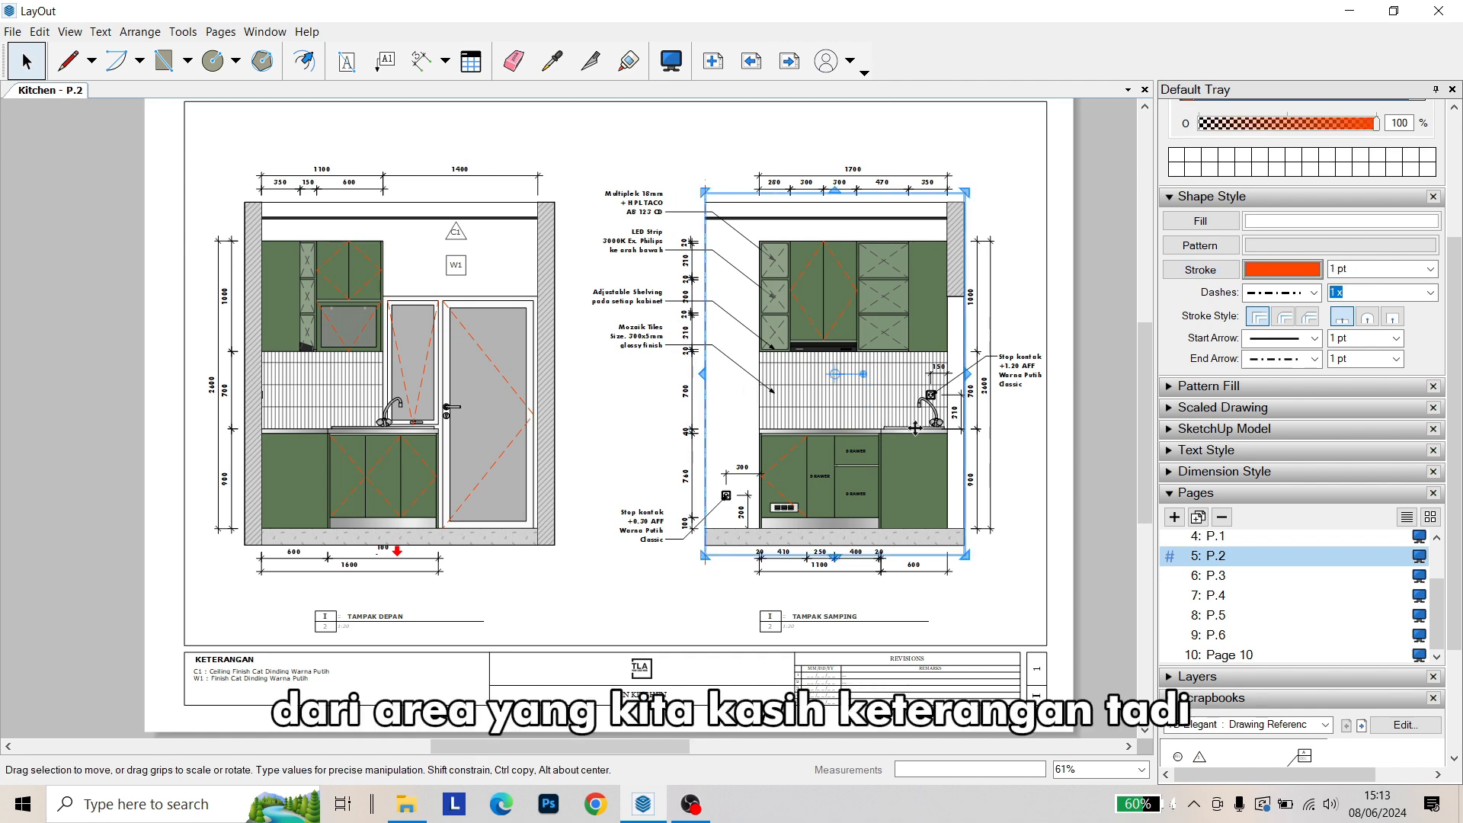
pyautogui.scroll(3, 906, 427)
pyautogui.click(1216, 656)
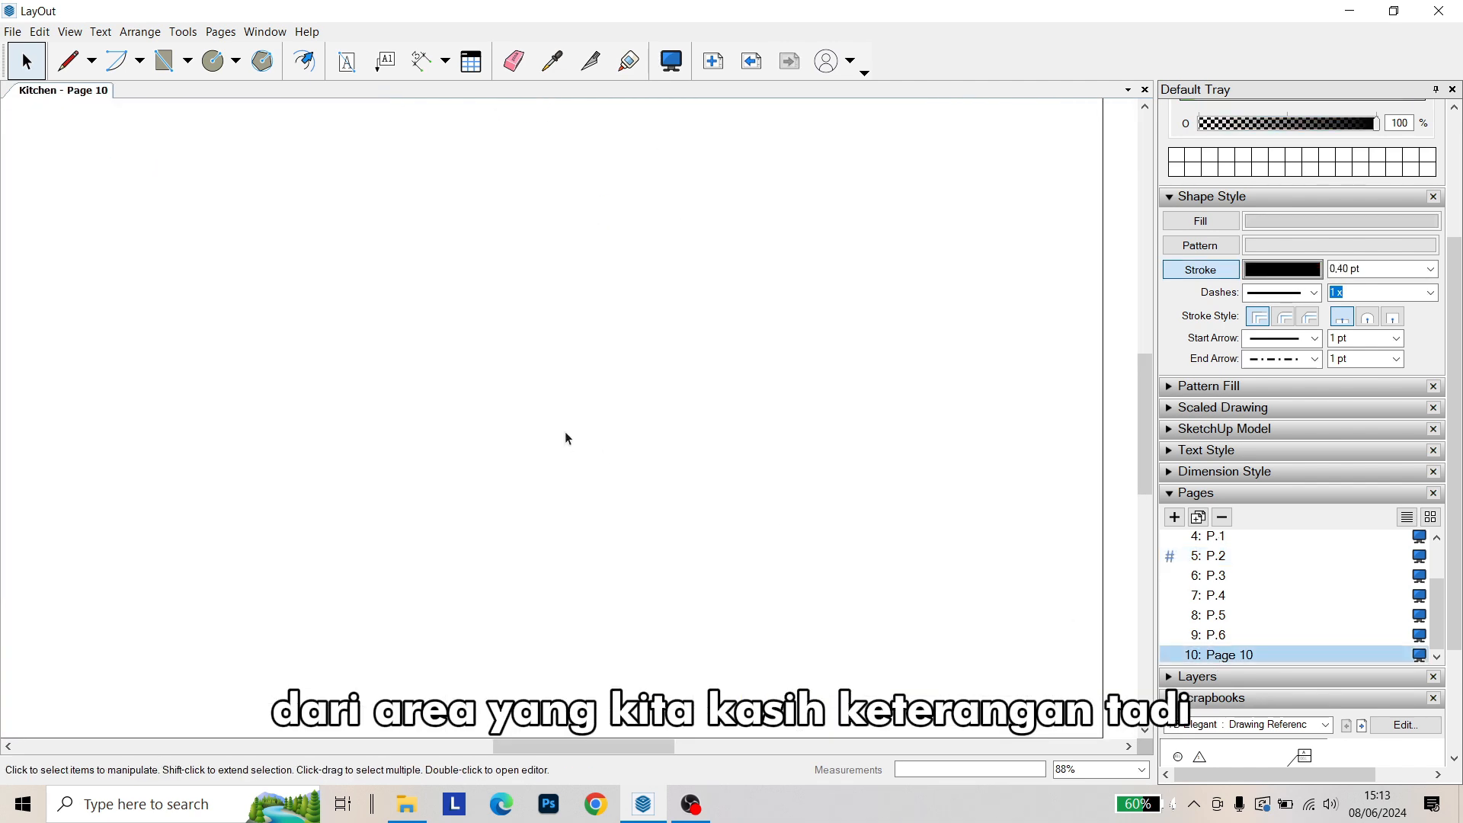
pyautogui.scroll(-3, 566, 438)
pyautogui.hotkey('ctrl', 'v')
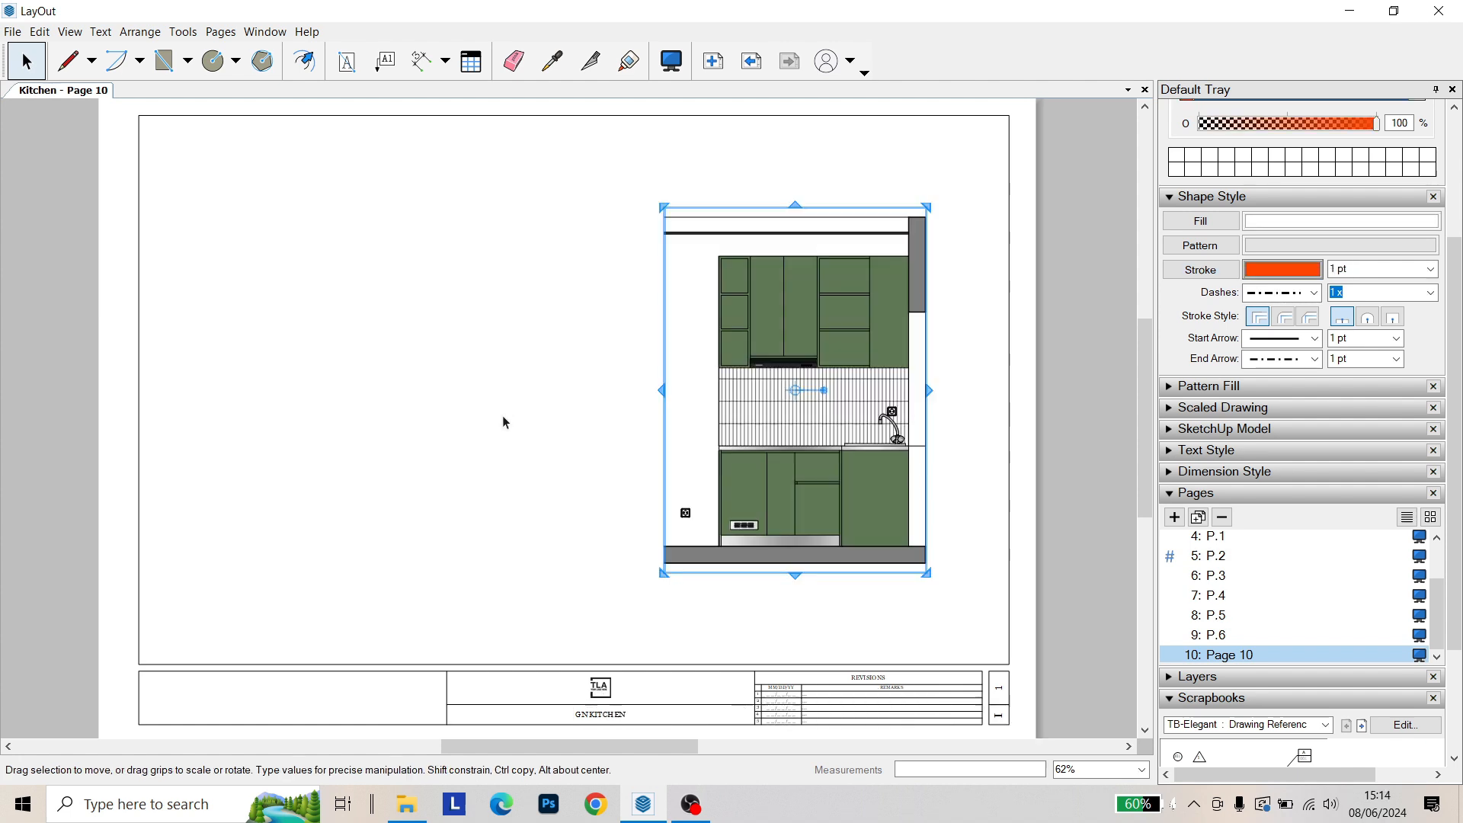
# Move the pasted side elevation viewport horizontally toward the middle of the new page
pyautogui.scroll(2, 788, 389)
pyautogui.click(802, 335)
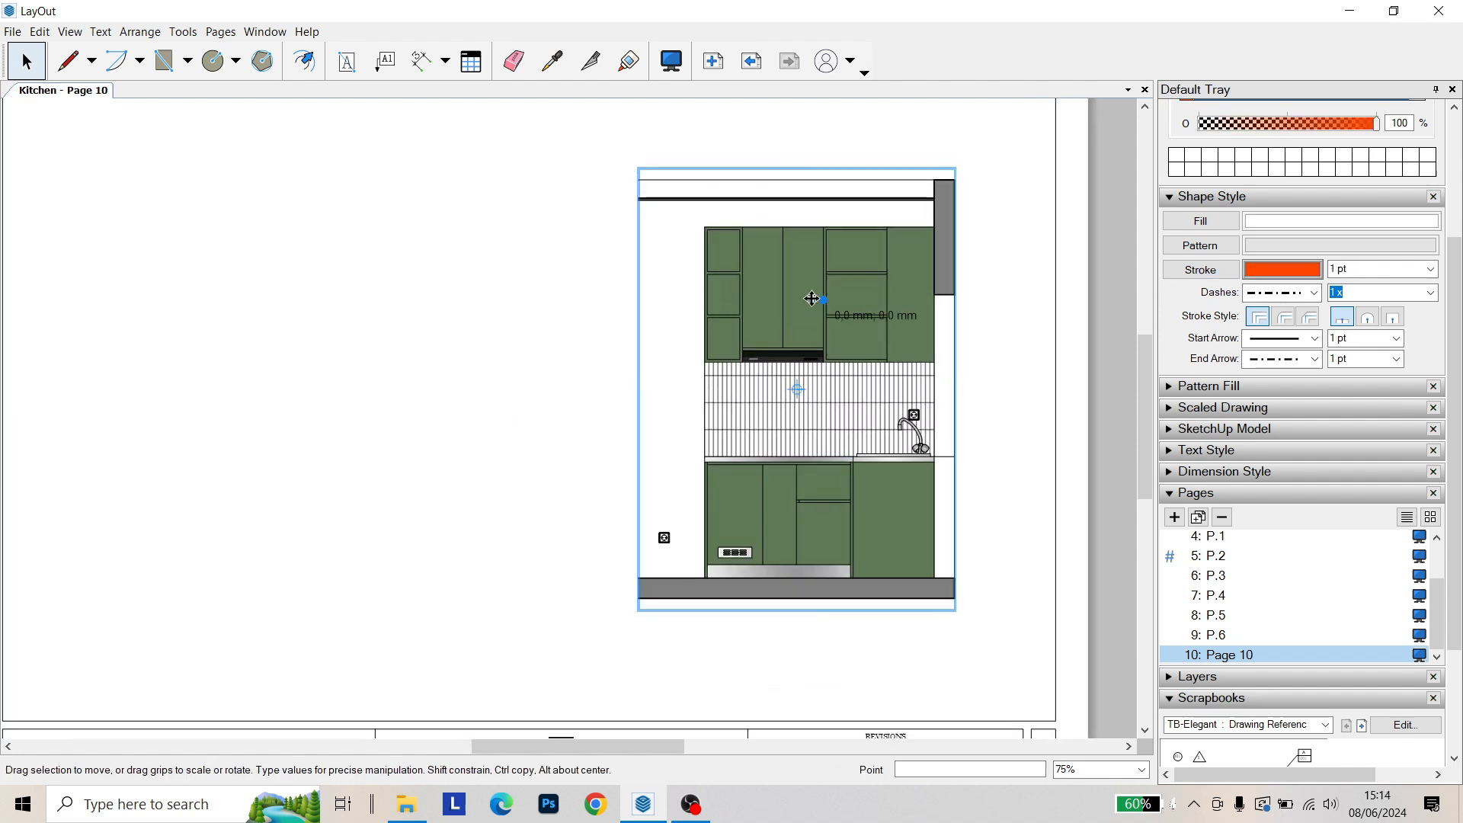
pyautogui.moveTo(810, 297); pyautogui.dragTo(586, 297)
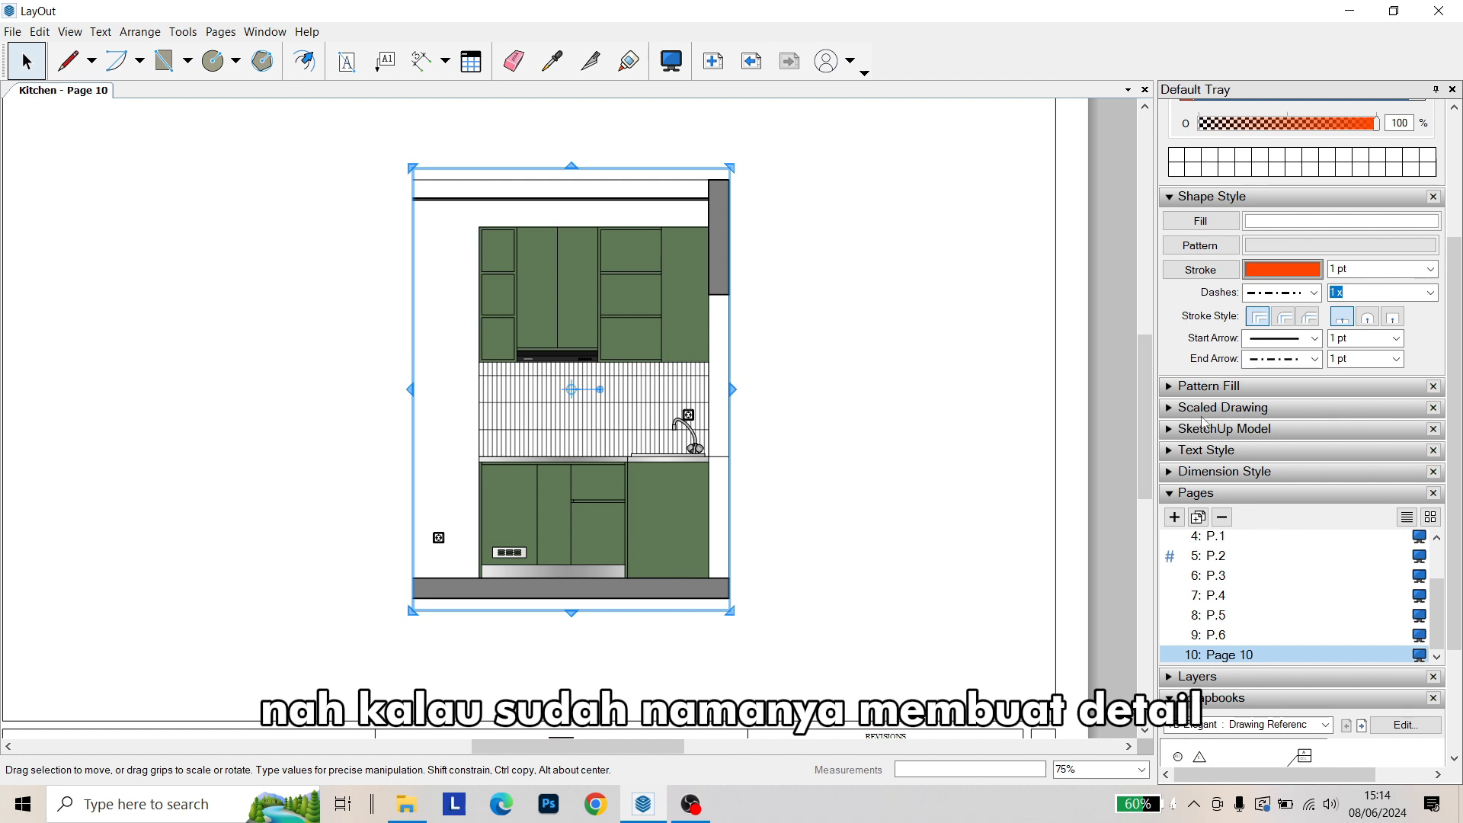
# Open the SketchUp model settings of the pasted side elevation viewport, including its scene and camera scale
pyautogui.moveTo(682, 373); pyautogui.dragTo(813, 326, button='middle')
pyautogui.scroll(-2, 801, 311)
pyautogui.click(1217, 387)
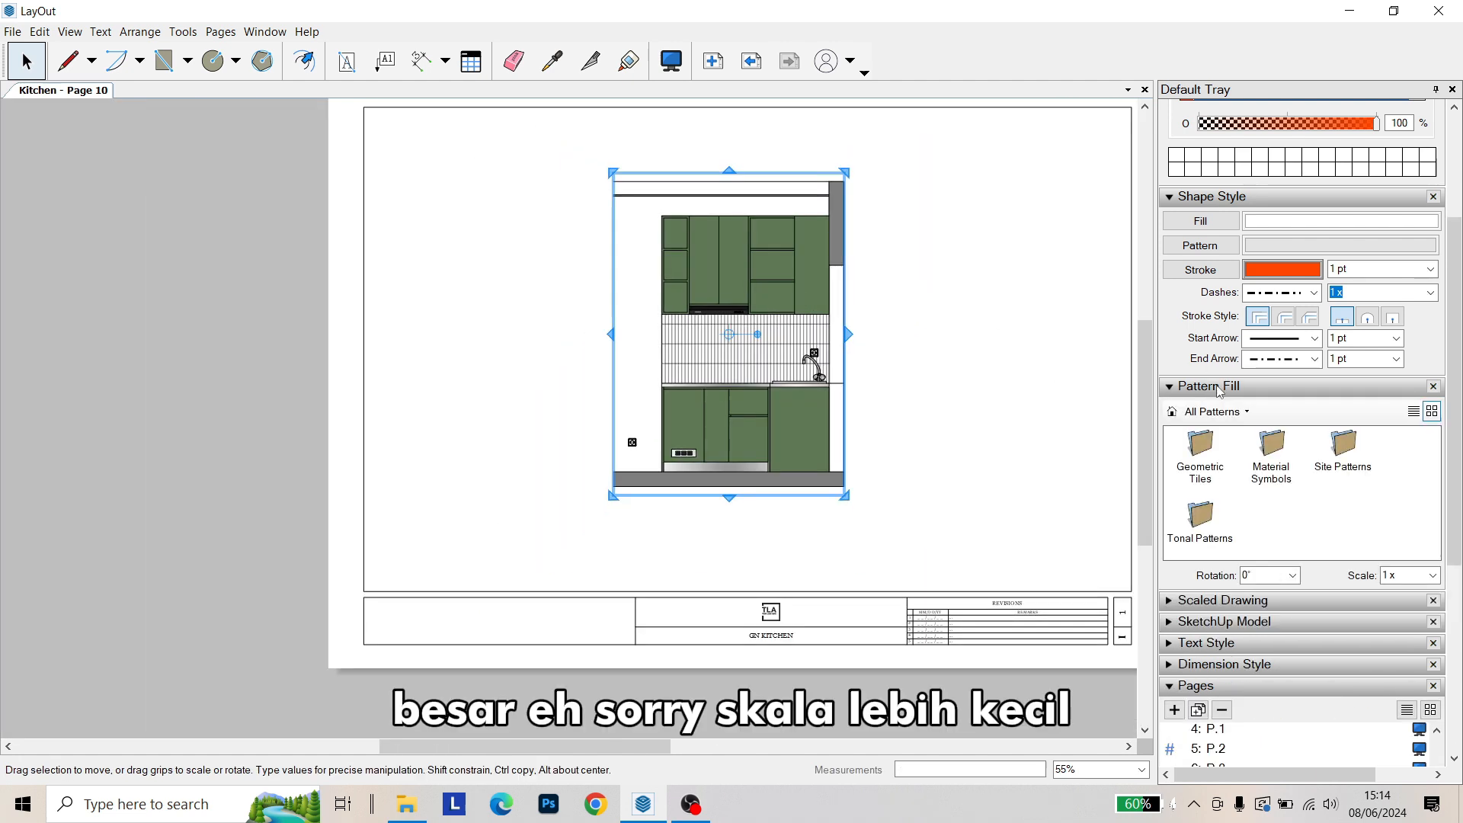
pyautogui.click(1203, 388)
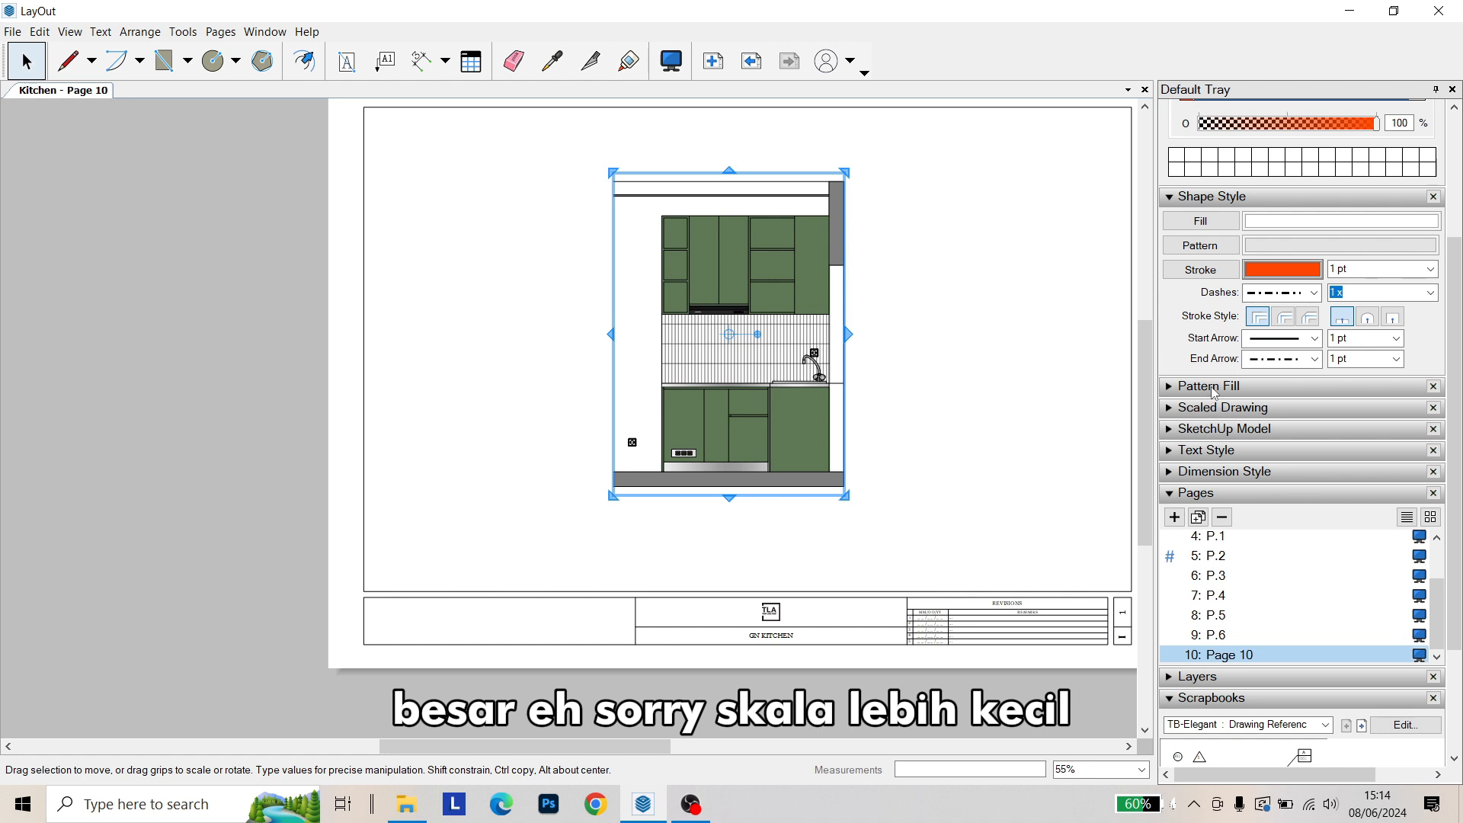
pyautogui.click(1213, 430)
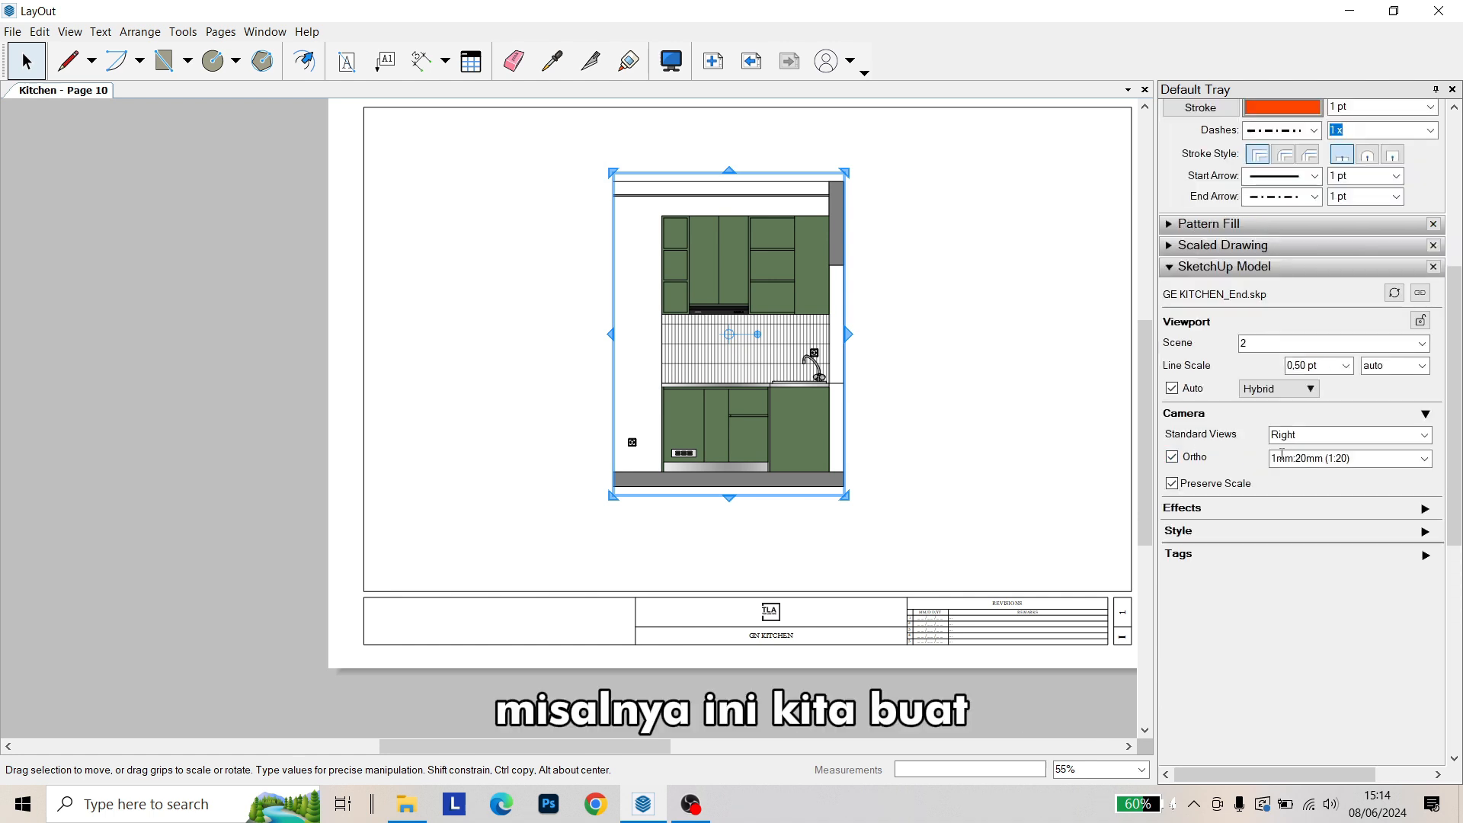
# Set the kitchen elevation viewport's scale to 1:8 and extend its frame outward at the right and bottom edges
pyautogui.click(1424, 458)
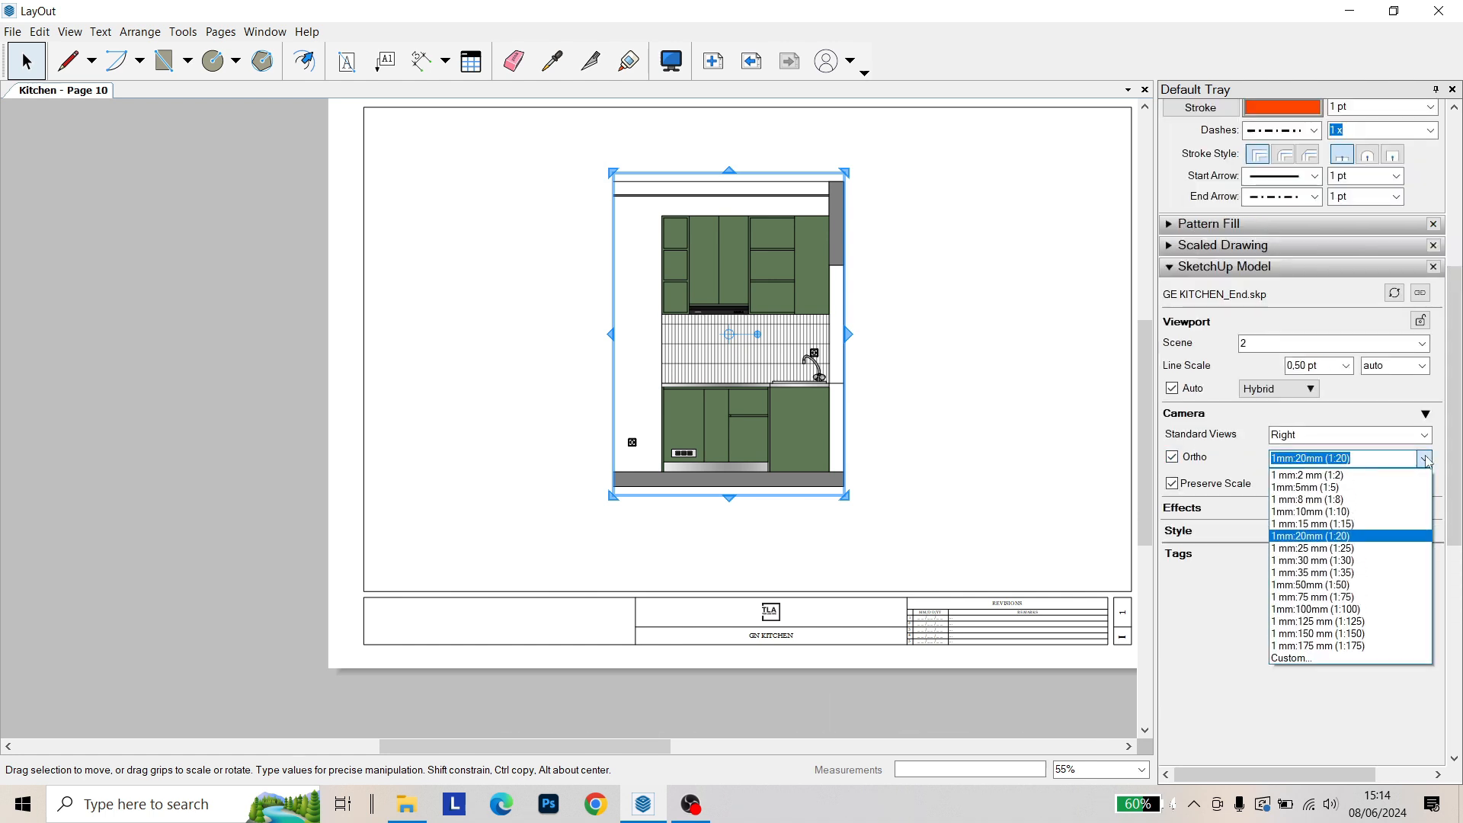
pyautogui.click(1358, 499)
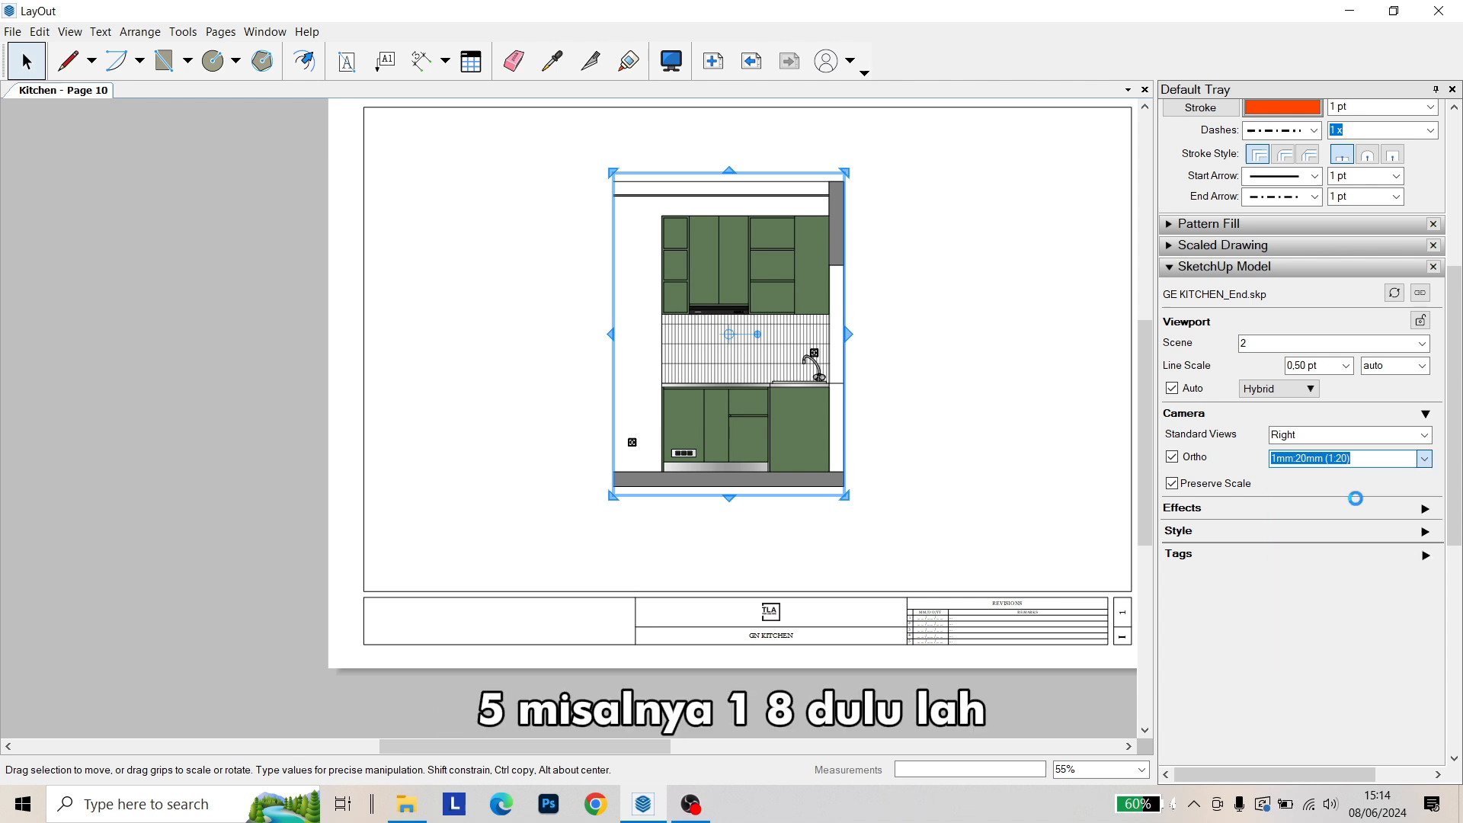
pyautogui.scroll(2, 770, 444)
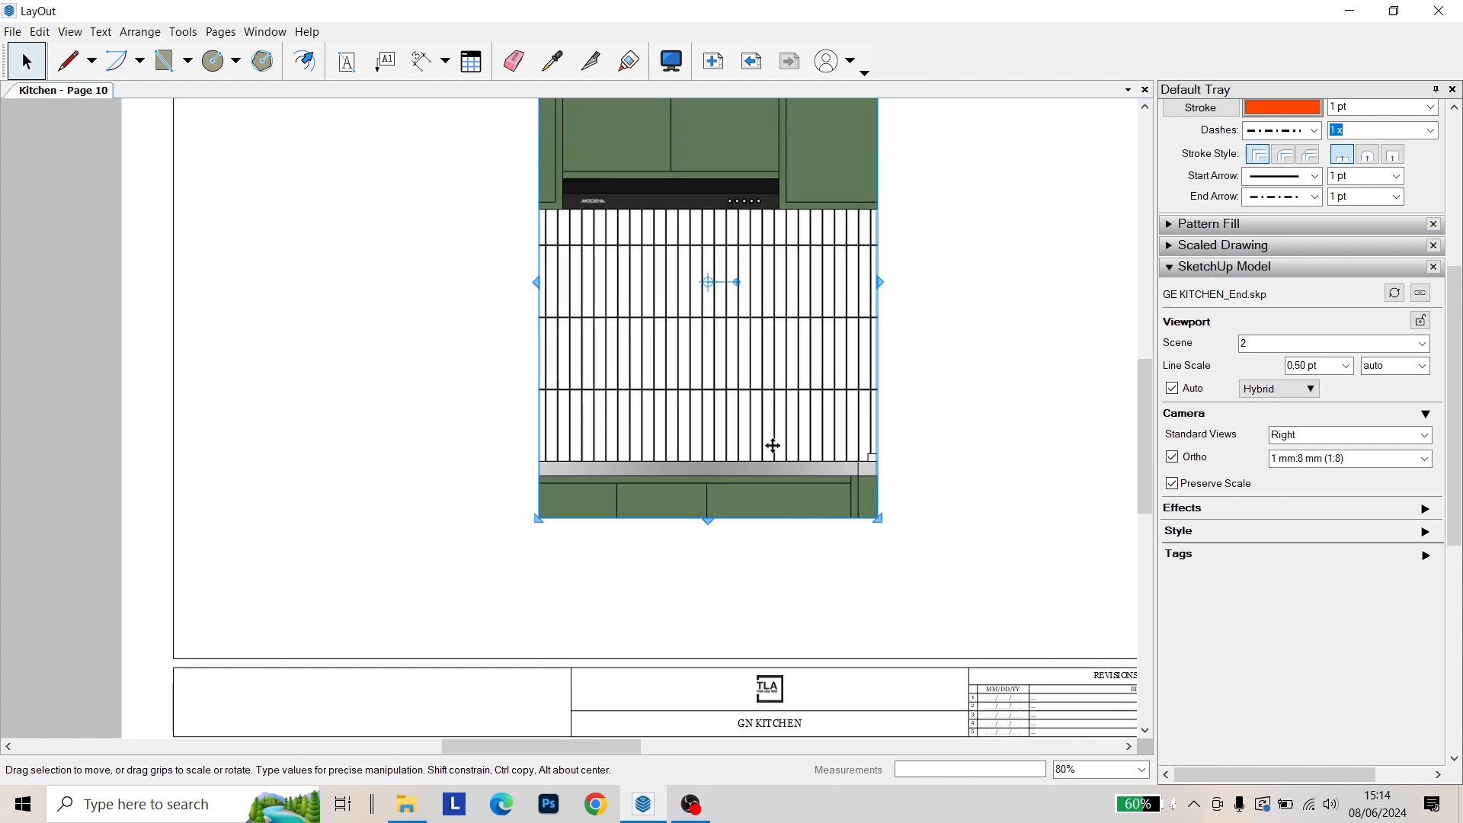
pyautogui.keyDown('shift'); pyautogui.hscroll(3, 770, 444); pyautogui.keyUp('shift')
pyautogui.moveTo(709, 269); pyautogui.dragTo(821, 309)
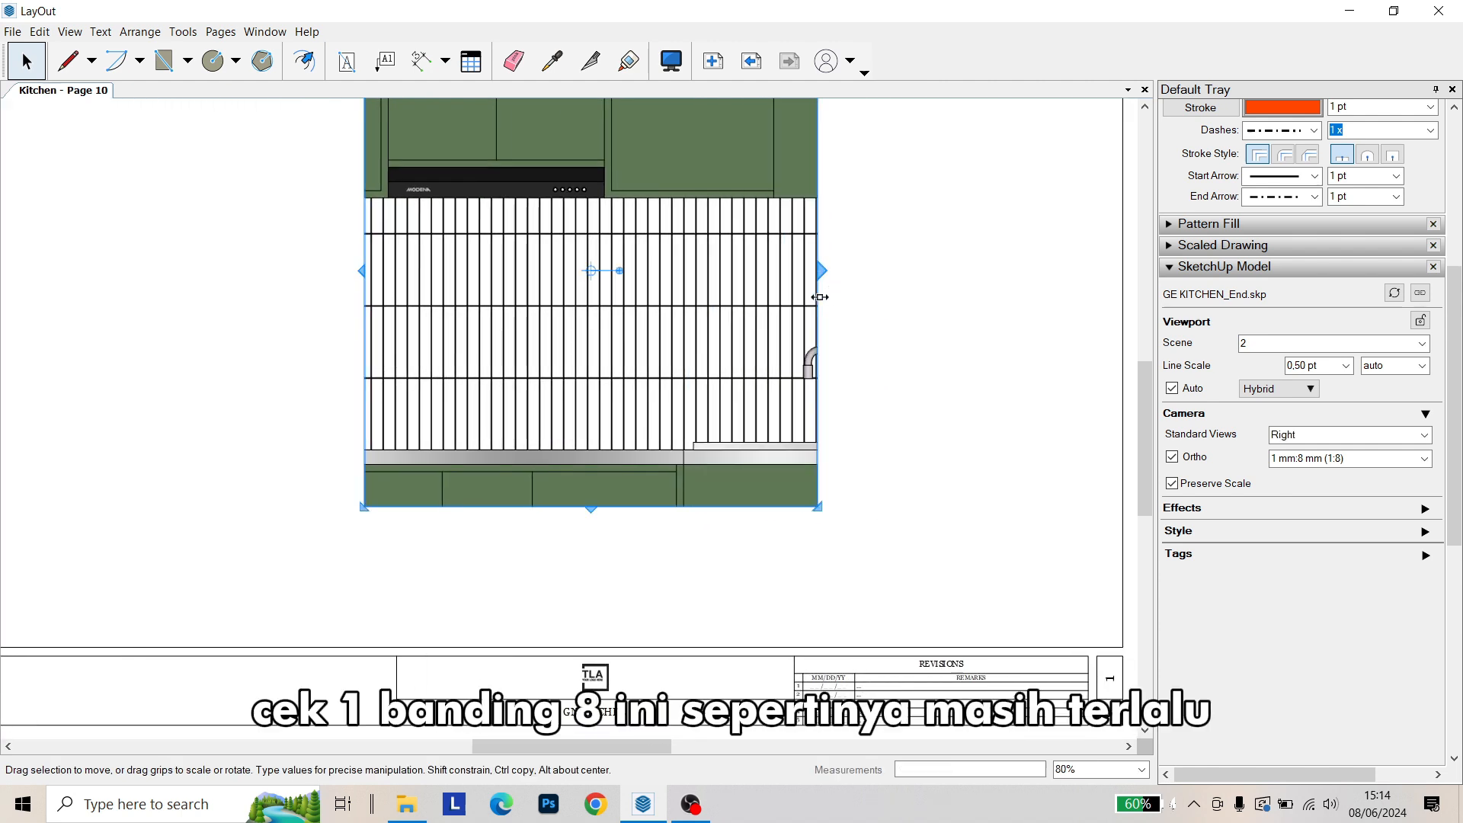
pyautogui.moveTo(591, 508); pyautogui.dragTo(591, 544)
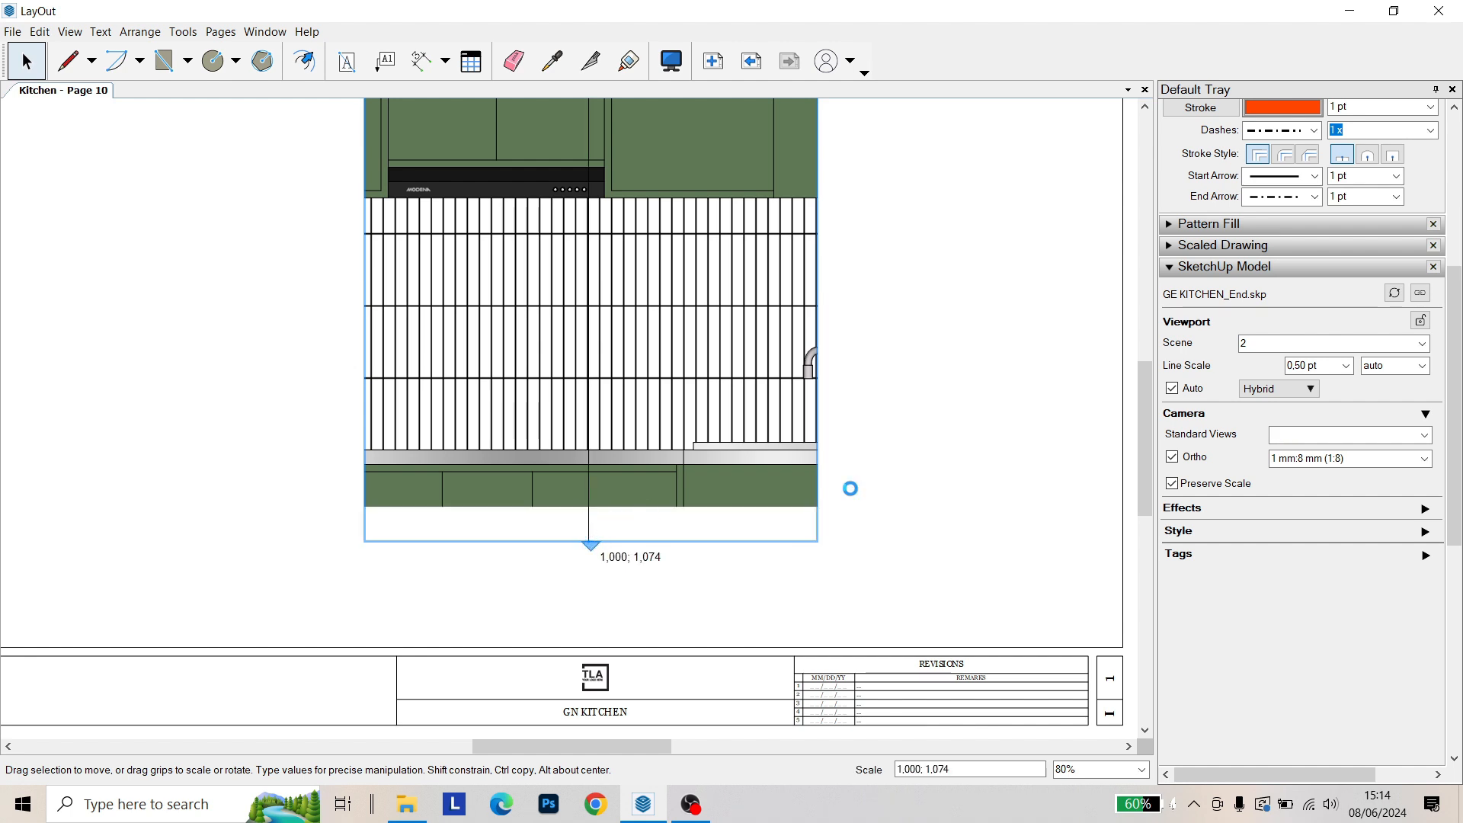
# Switch the viewport to scene 5 and crop its frame in from the left edge
pyautogui.click(1406, 343)
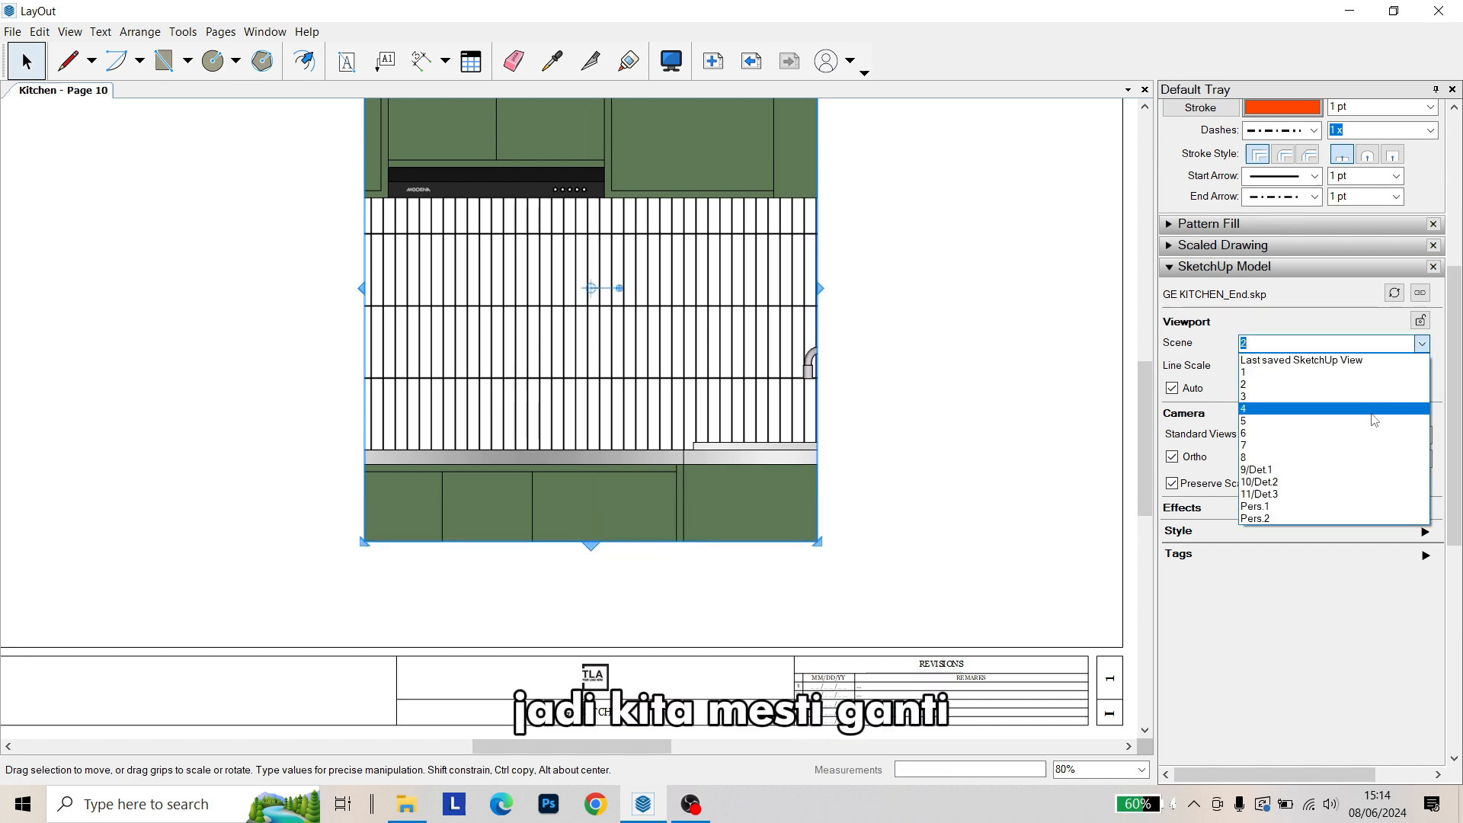
pyautogui.click(1371, 413)
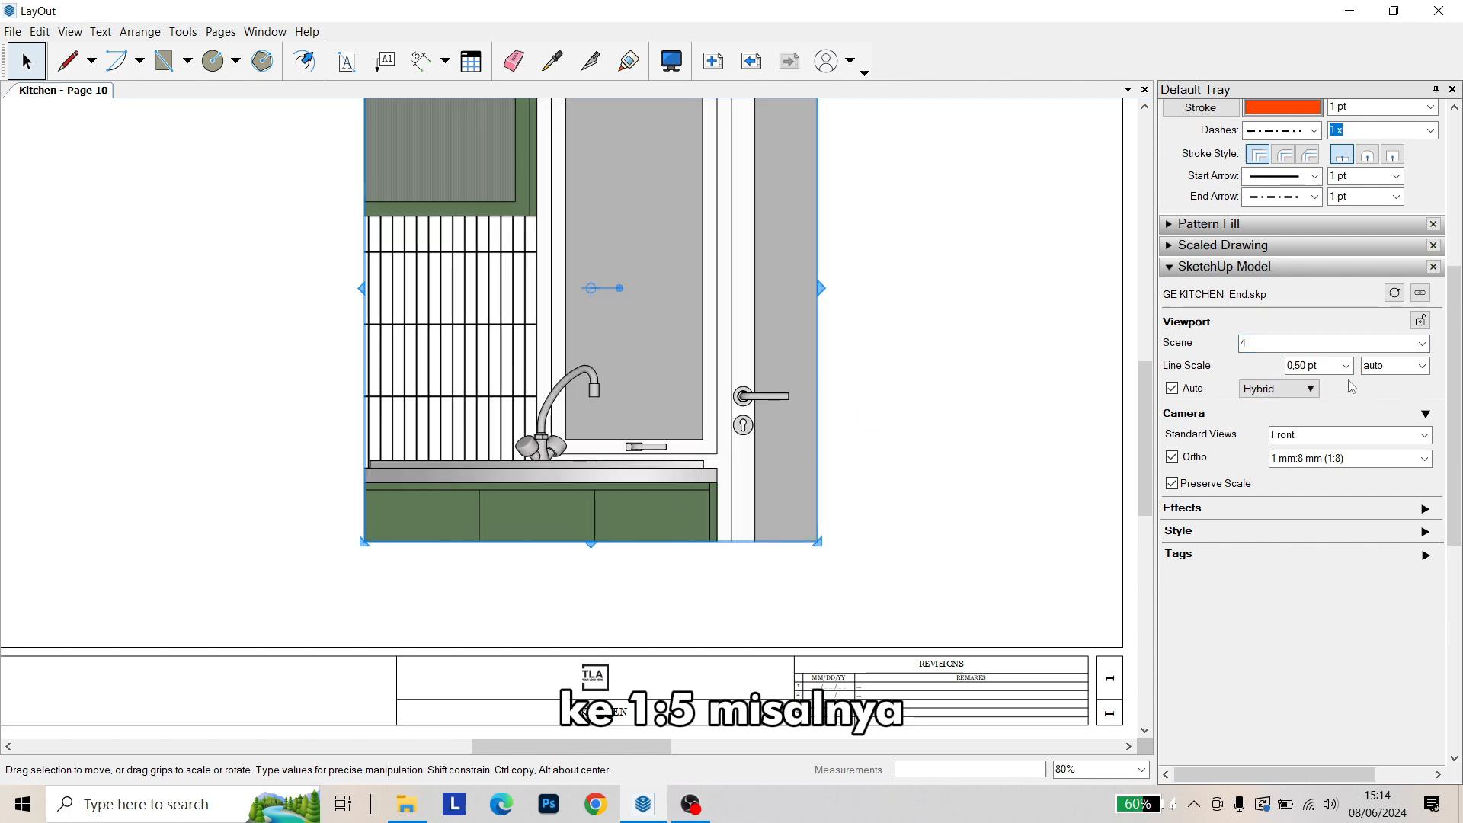
pyautogui.click(1353, 343)
pyautogui.click(1353, 430)
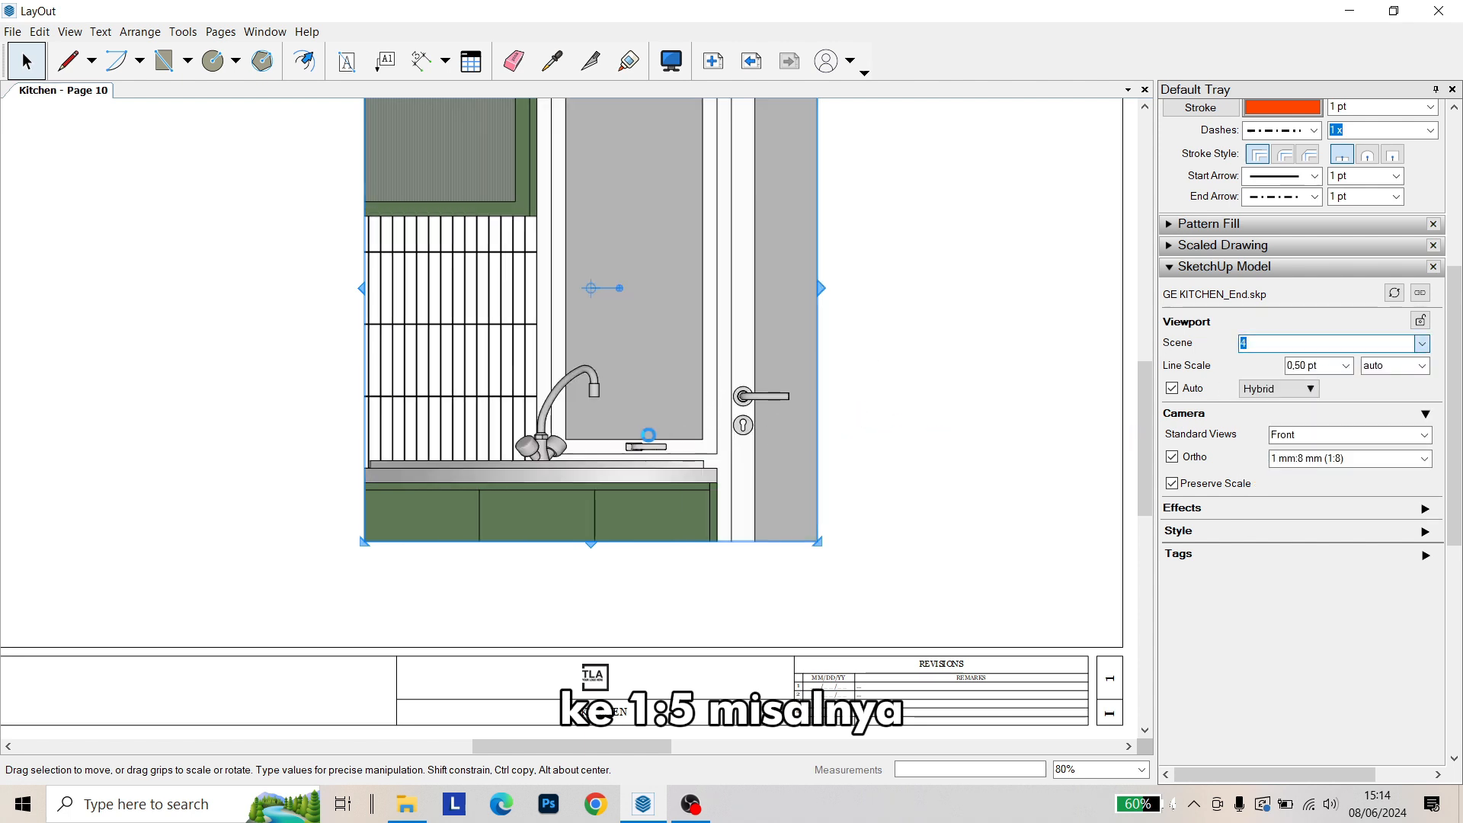
pyautogui.click(1421, 344)
pyautogui.click(1376, 397)
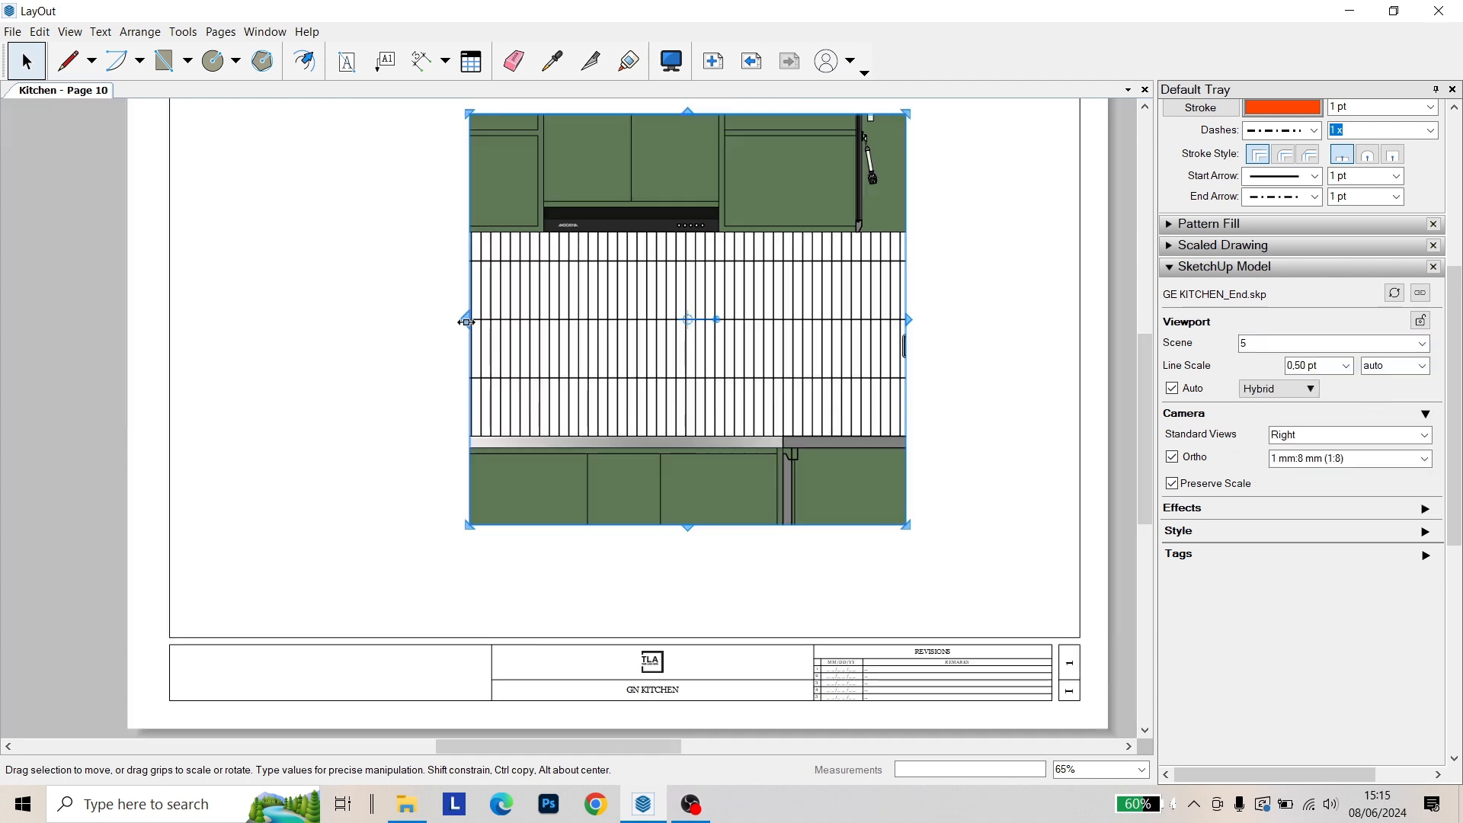
pyautogui.moveTo(469, 320); pyautogui.dragTo(564, 319)
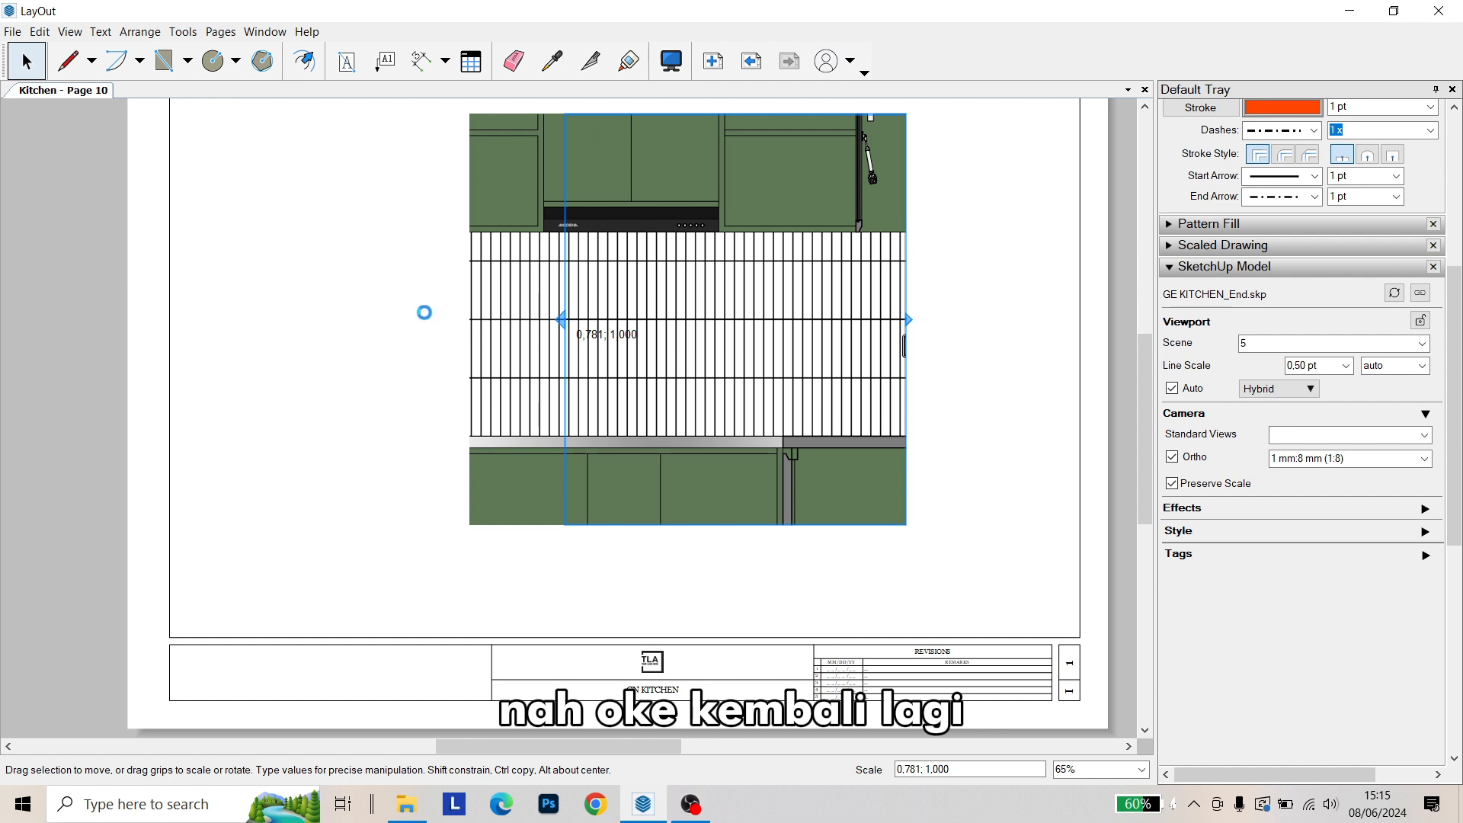
pyautogui.click(394, 351)
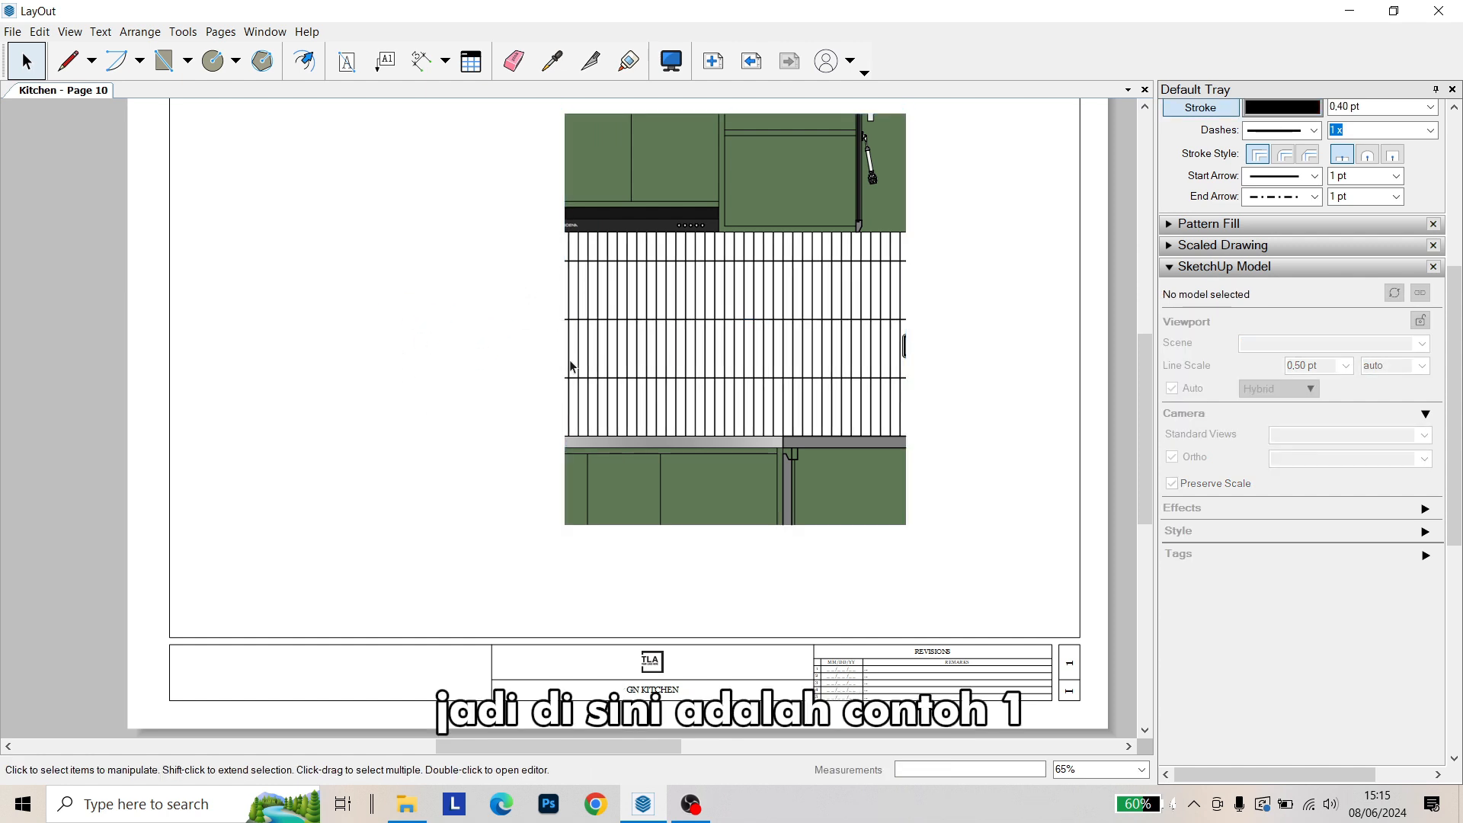
# Set the scene 5 viewport's scale to 1:5
pyautogui.scroll(-2, 597, 402)
pyautogui.click(785, 432)
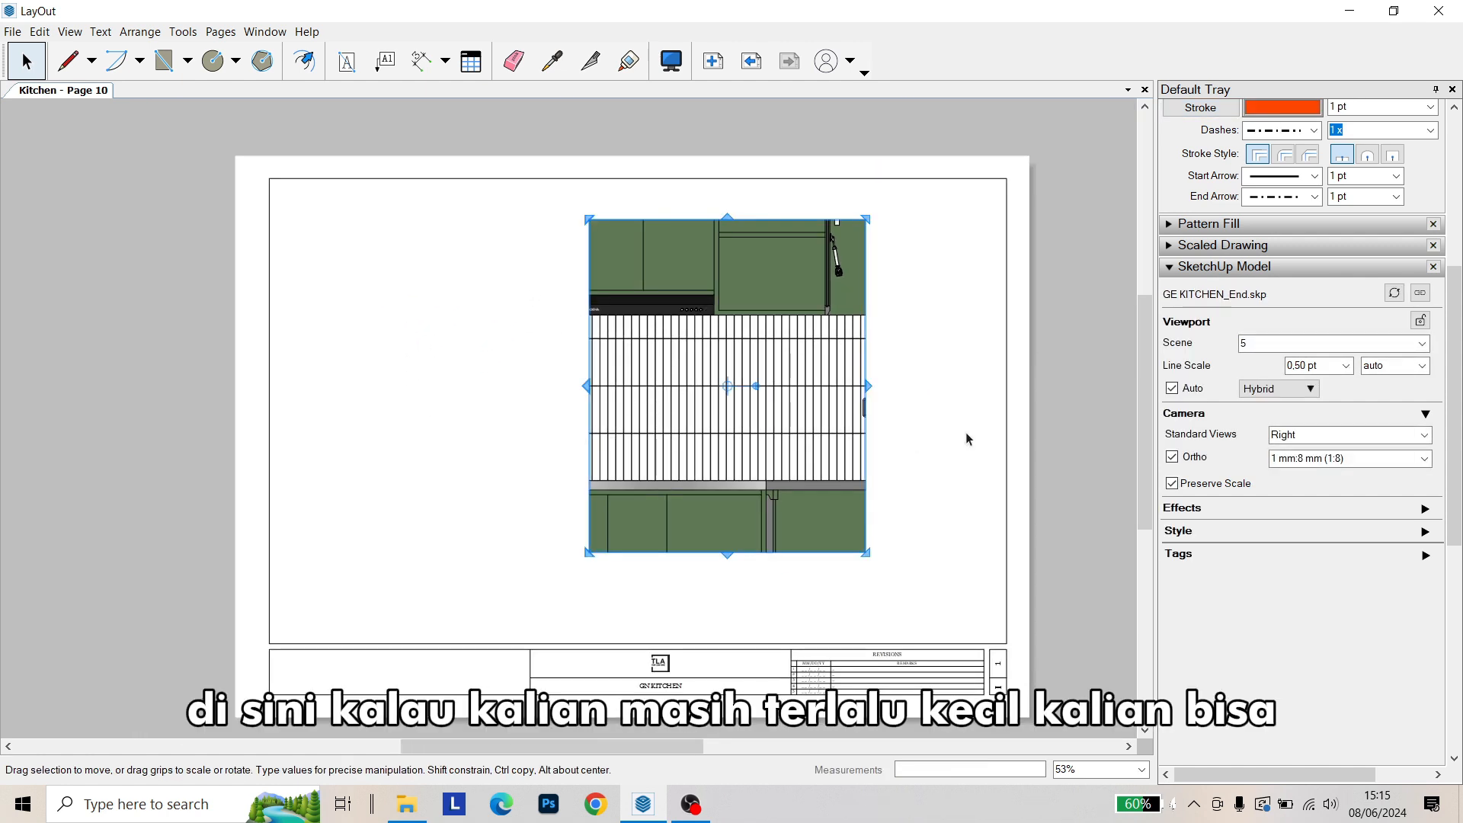
pyautogui.scroll(3, 762, 526)
pyautogui.scroll(-1, 762, 526)
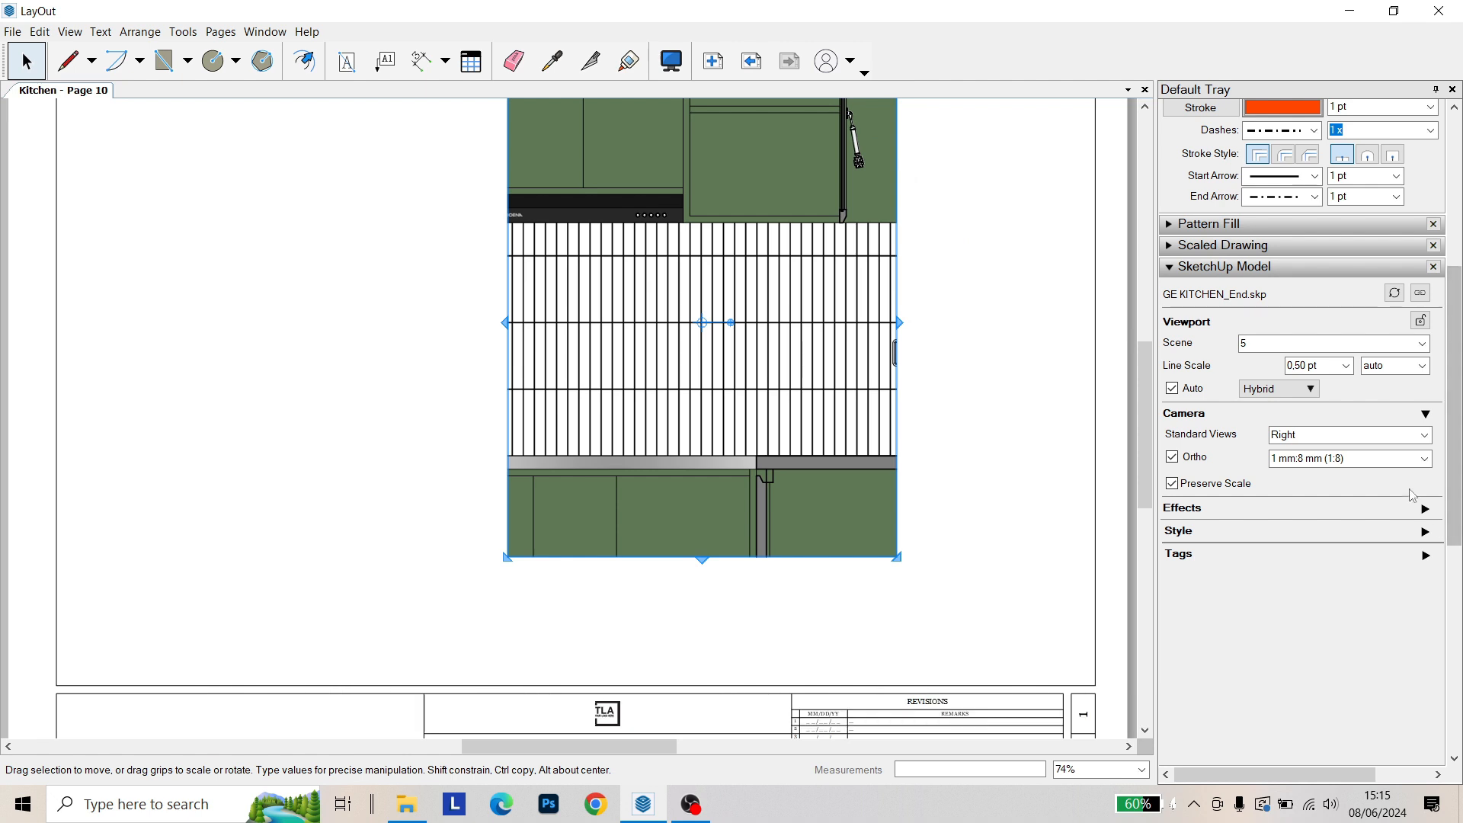
pyautogui.click(1424, 459)
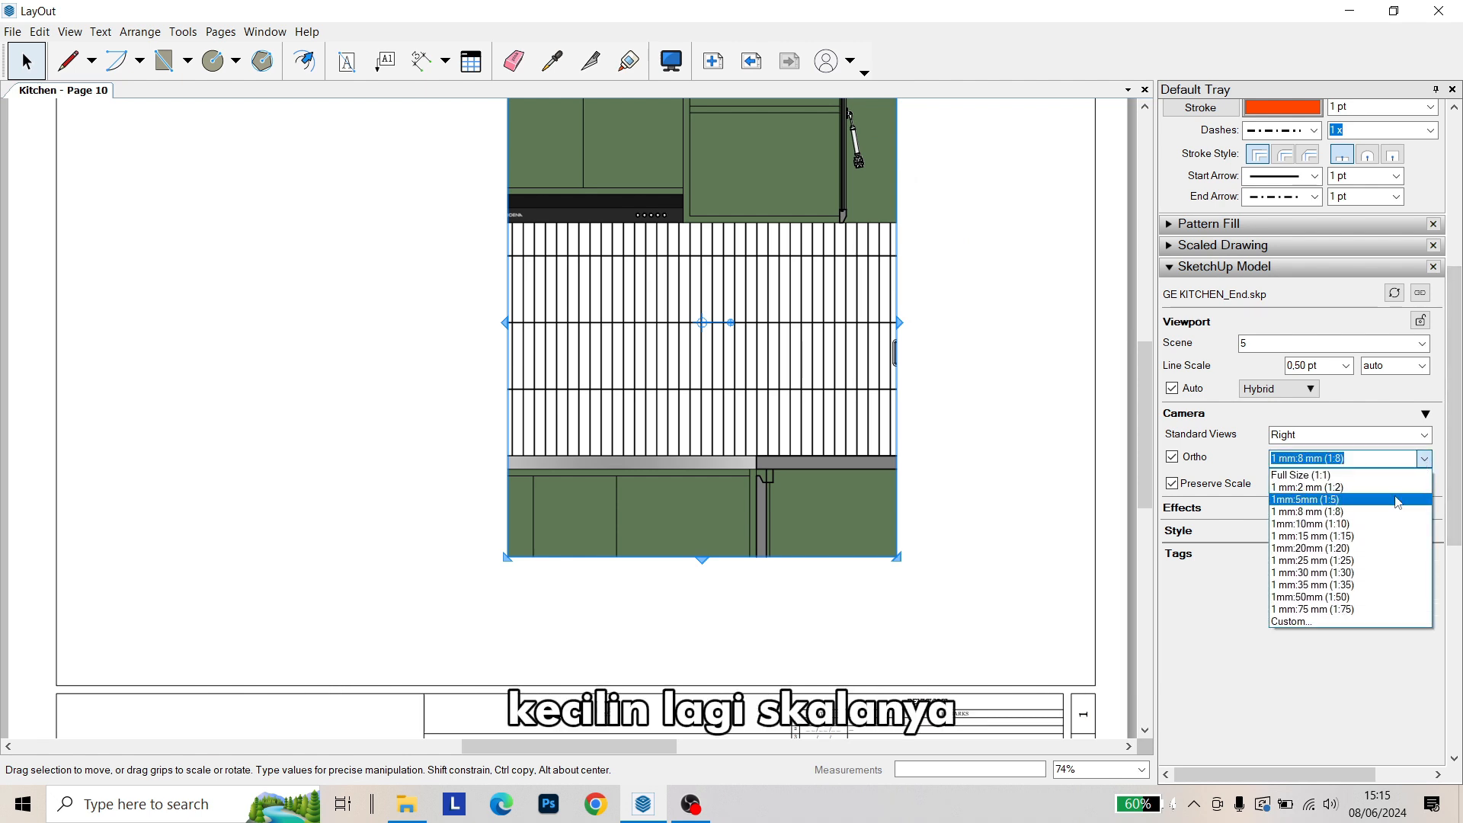
pyautogui.click(1353, 499)
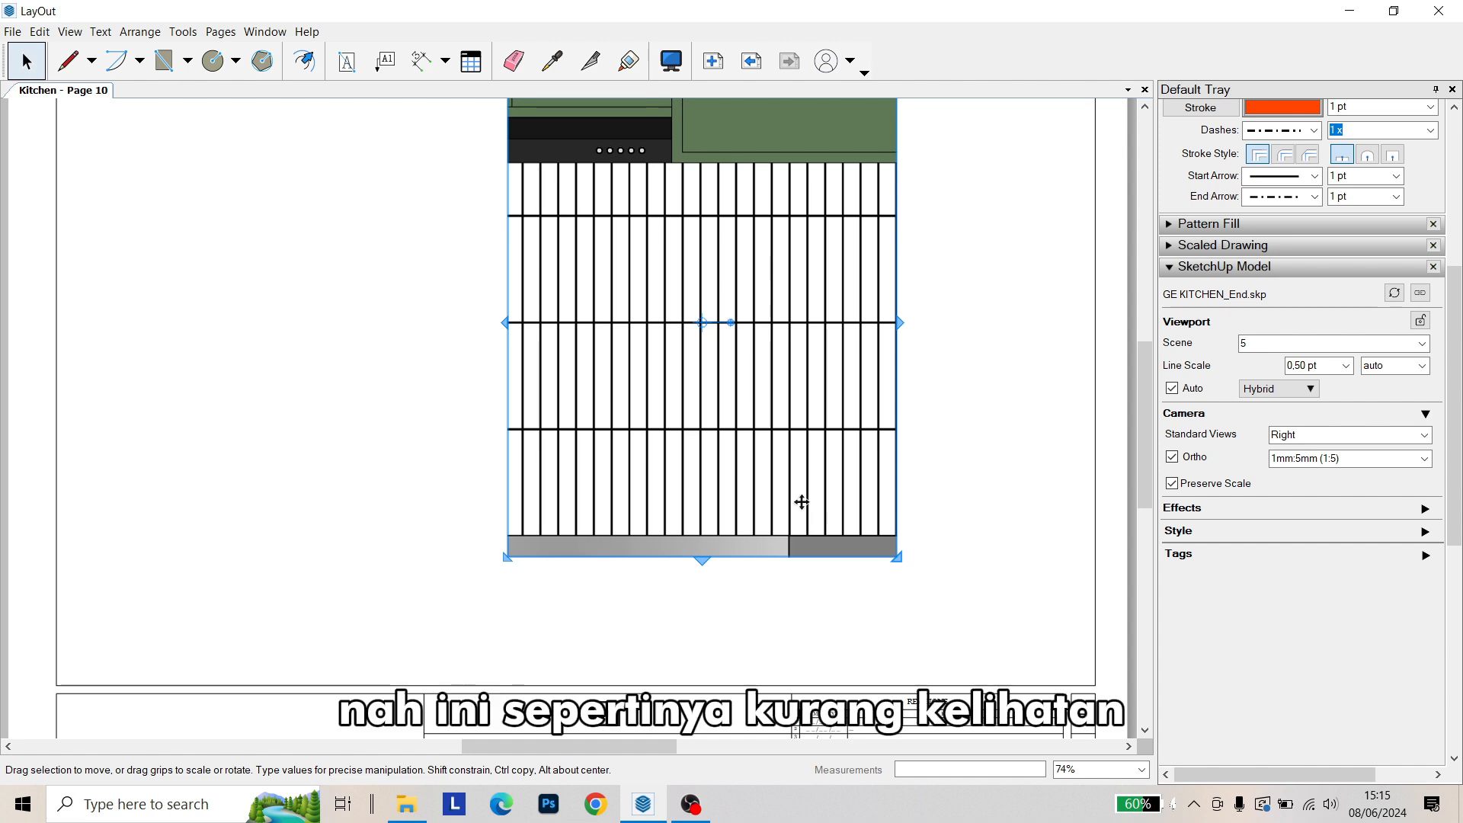
# Pan the model inside the viewport until the countertop and cabinet door joint sits near the middle of the frame
pyautogui.doubleClick(799, 498)
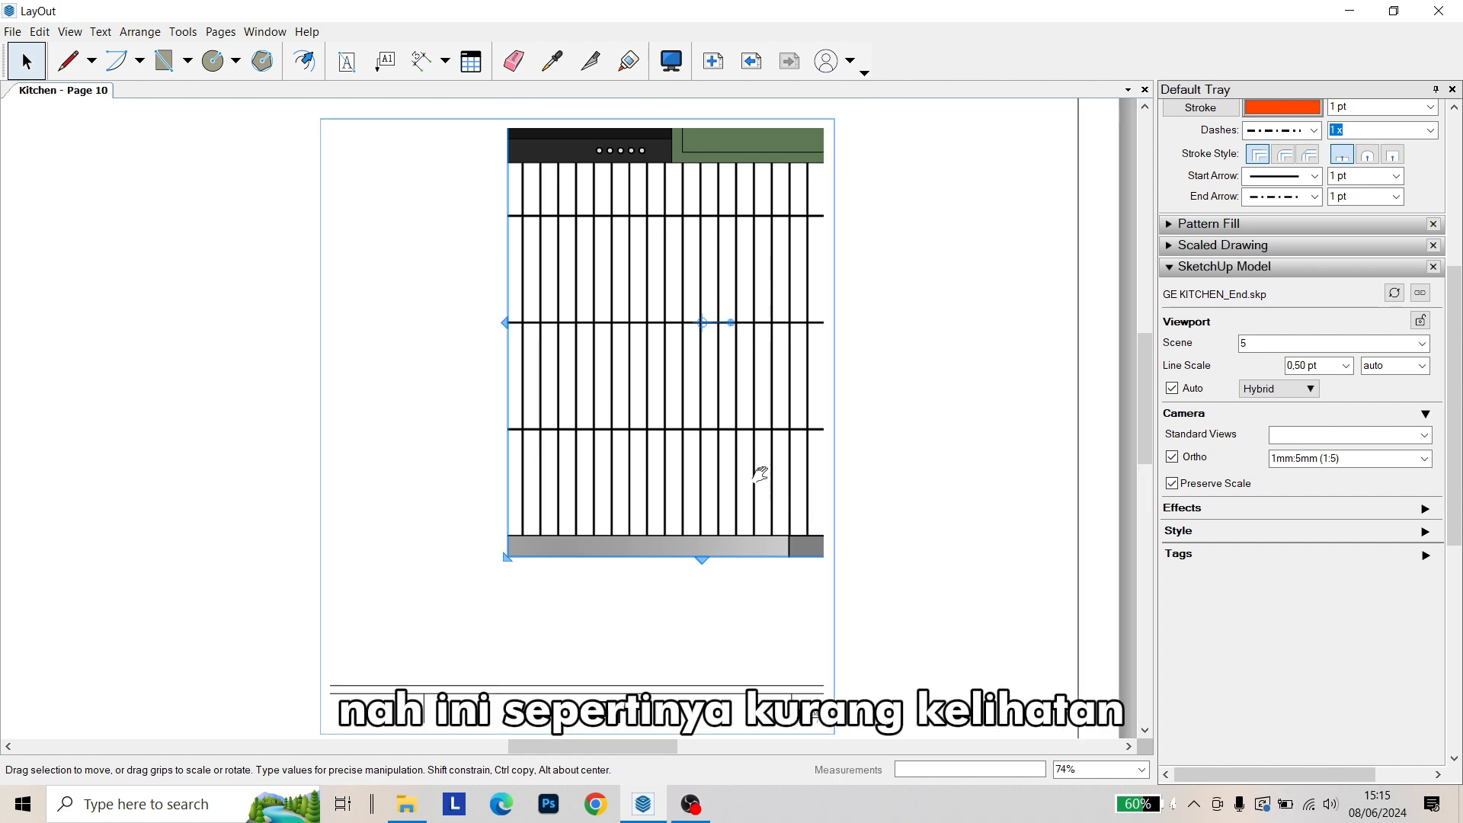
pyautogui.moveTo(749, 466); pyautogui.dragTo(592, 272)
pyautogui.moveTo(585, 422); pyautogui.dragTo(601, 304)
pyautogui.click(869, 336)
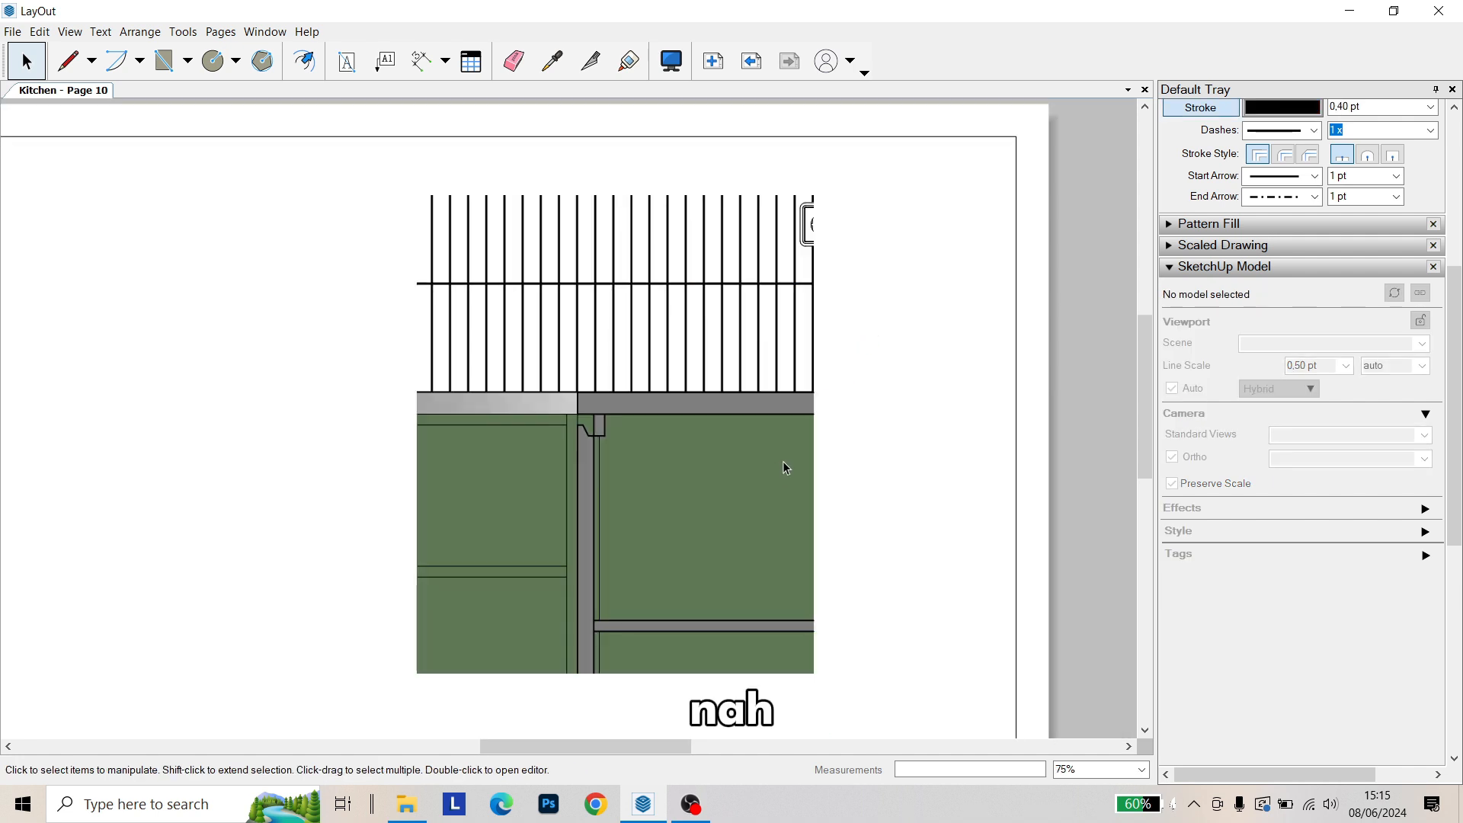
# Set the countertop joint viewport's scale to 1:2
pyautogui.scroll(-1, 787, 466)
pyautogui.click(626, 420)
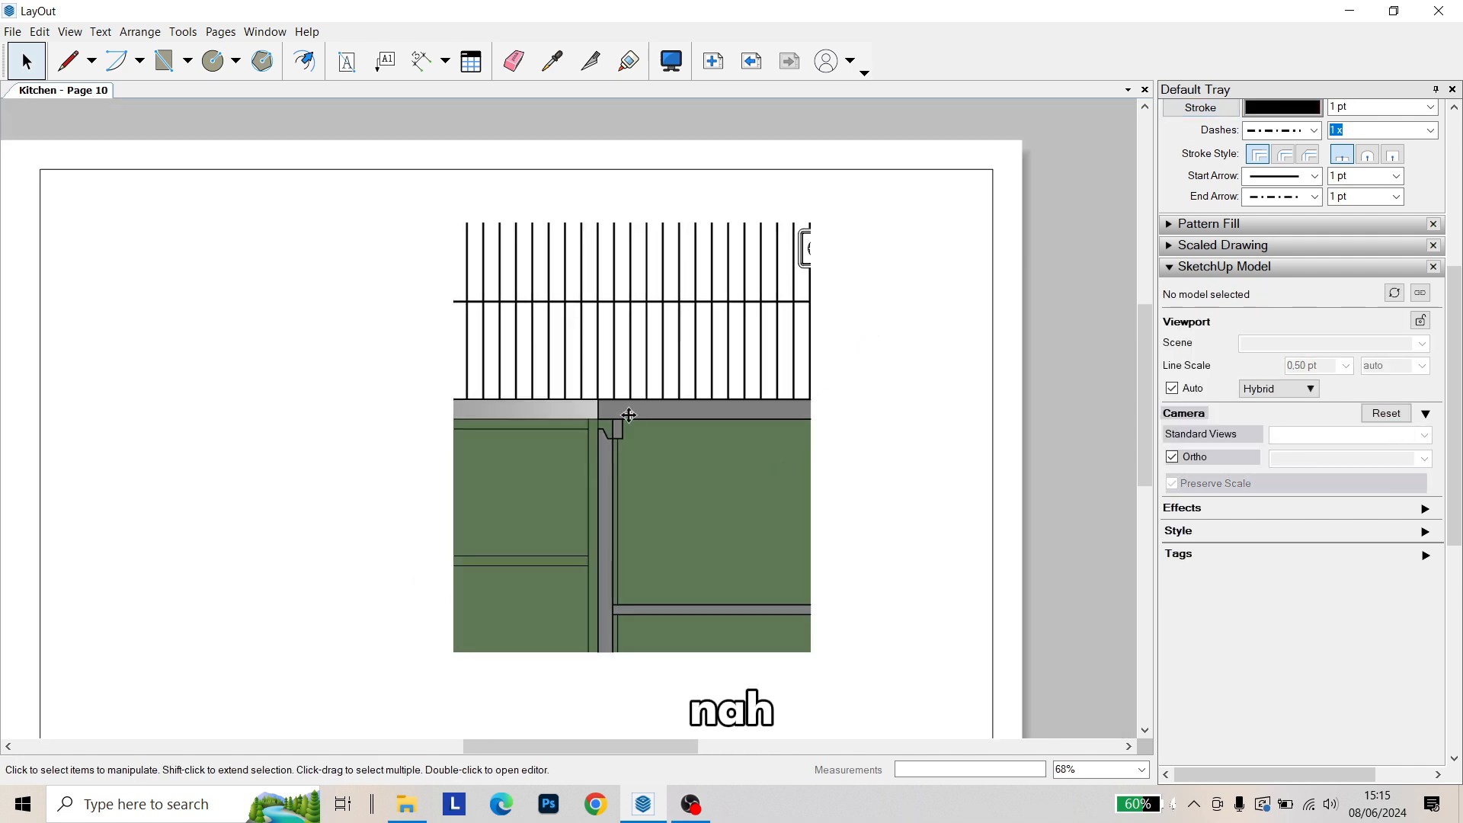
pyautogui.scroll(-3, 555, 460)
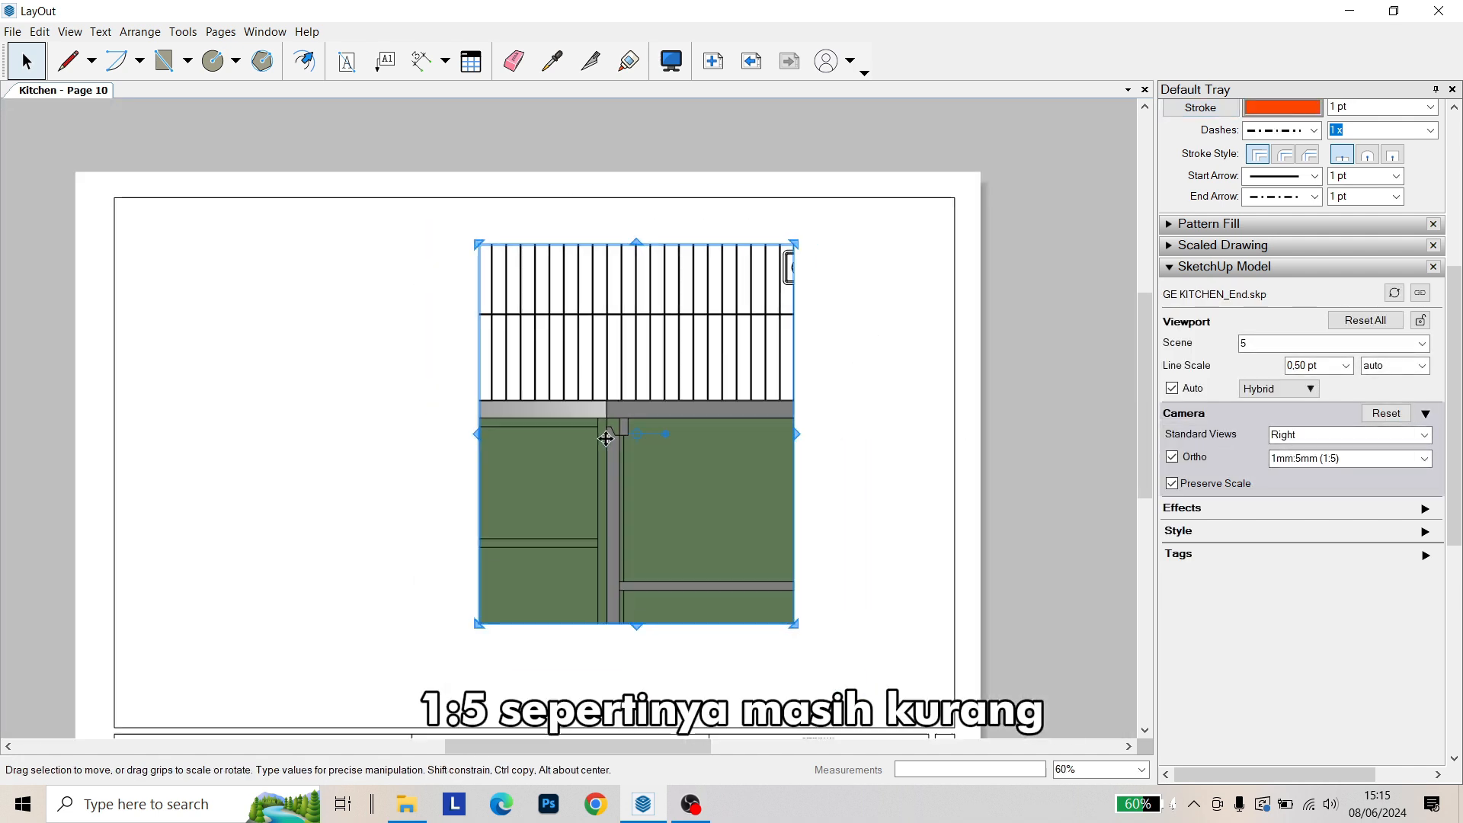
pyautogui.scroll(1, 618, 427)
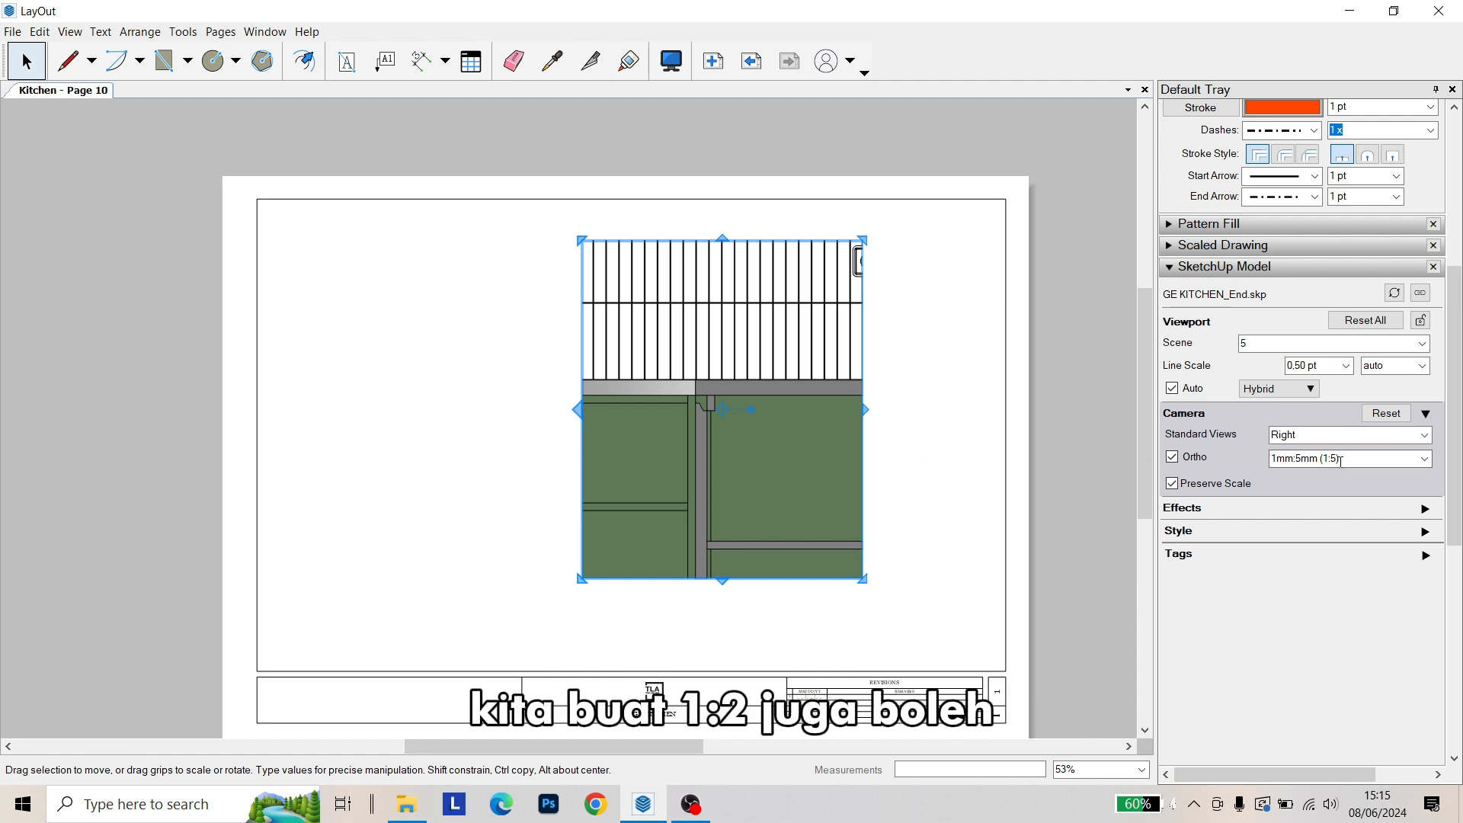
pyautogui.click(1402, 458)
pyautogui.click(1007, 491)
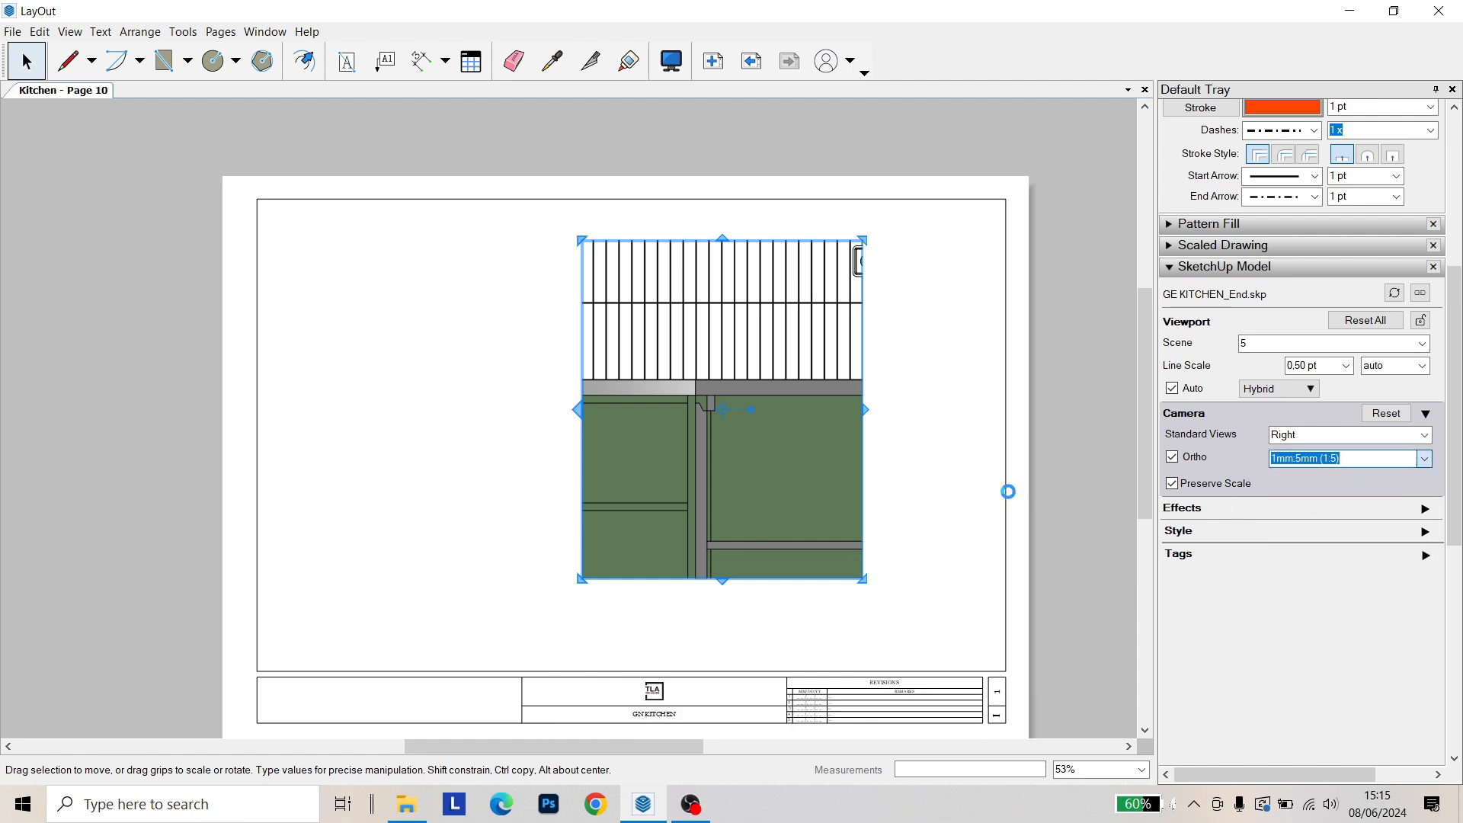
pyautogui.scroll(2, 575, 466)
pyautogui.scroll(-2, 719, 487)
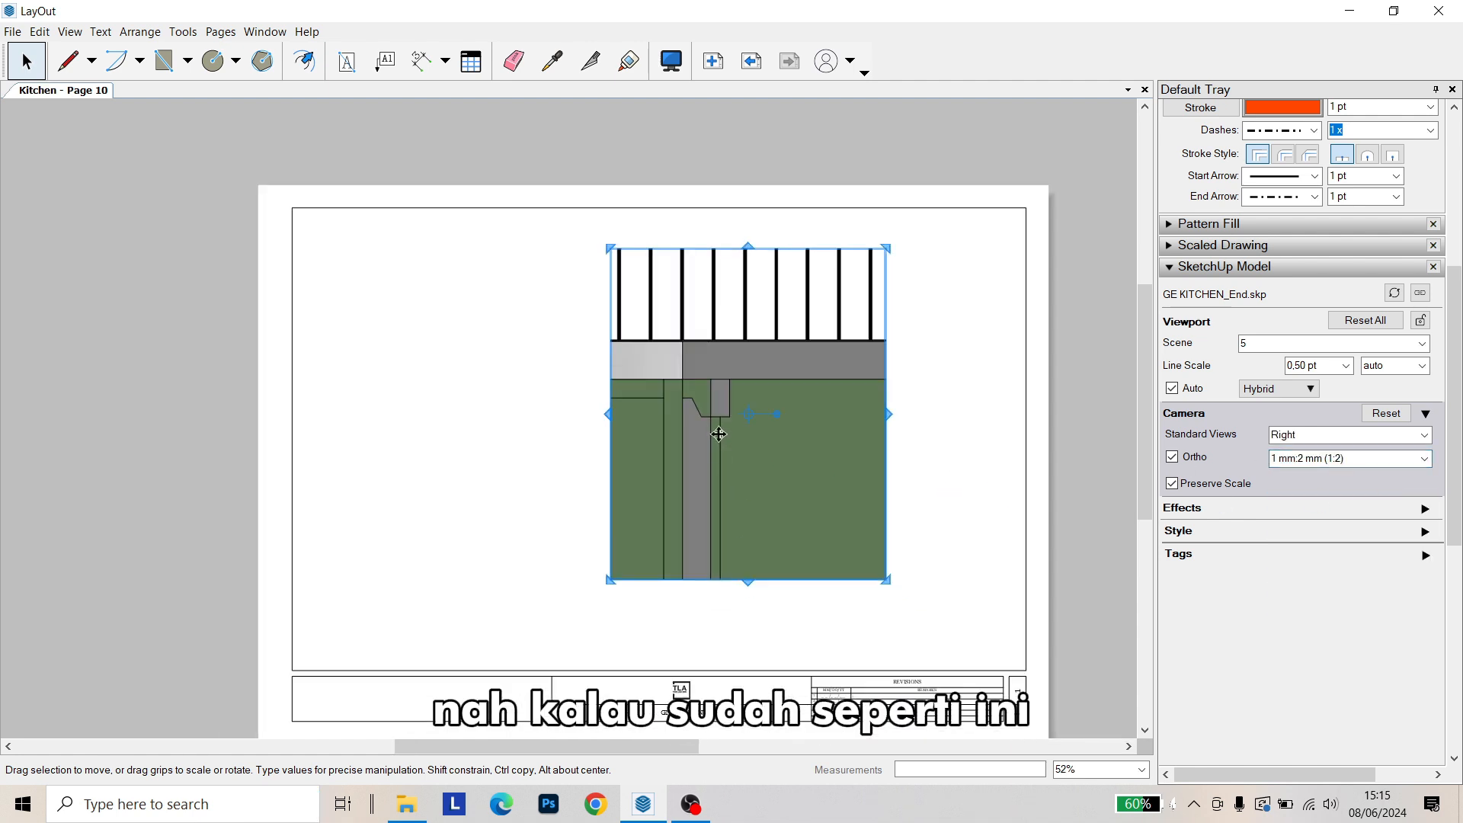
# Move the viewport toward the middle of the sheet and crop all four edges tightly around the countertop and door joint
pyautogui.moveTo(720, 362); pyautogui.dragTo(633, 402)
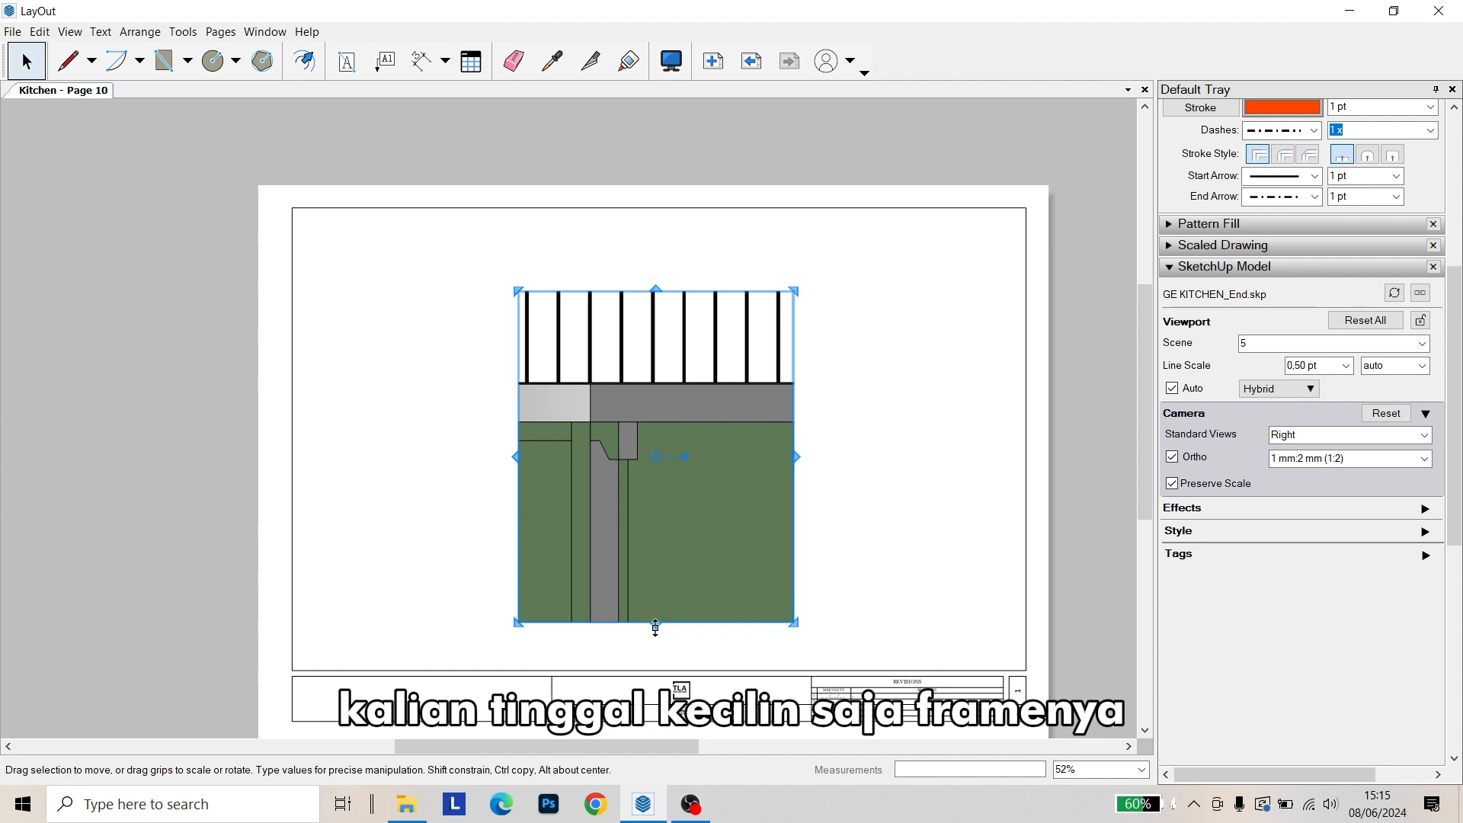
pyautogui.moveTo(655, 627); pyautogui.dragTo(706, 512)
pyautogui.moveTo(795, 402); pyautogui.dragTo(708, 388)
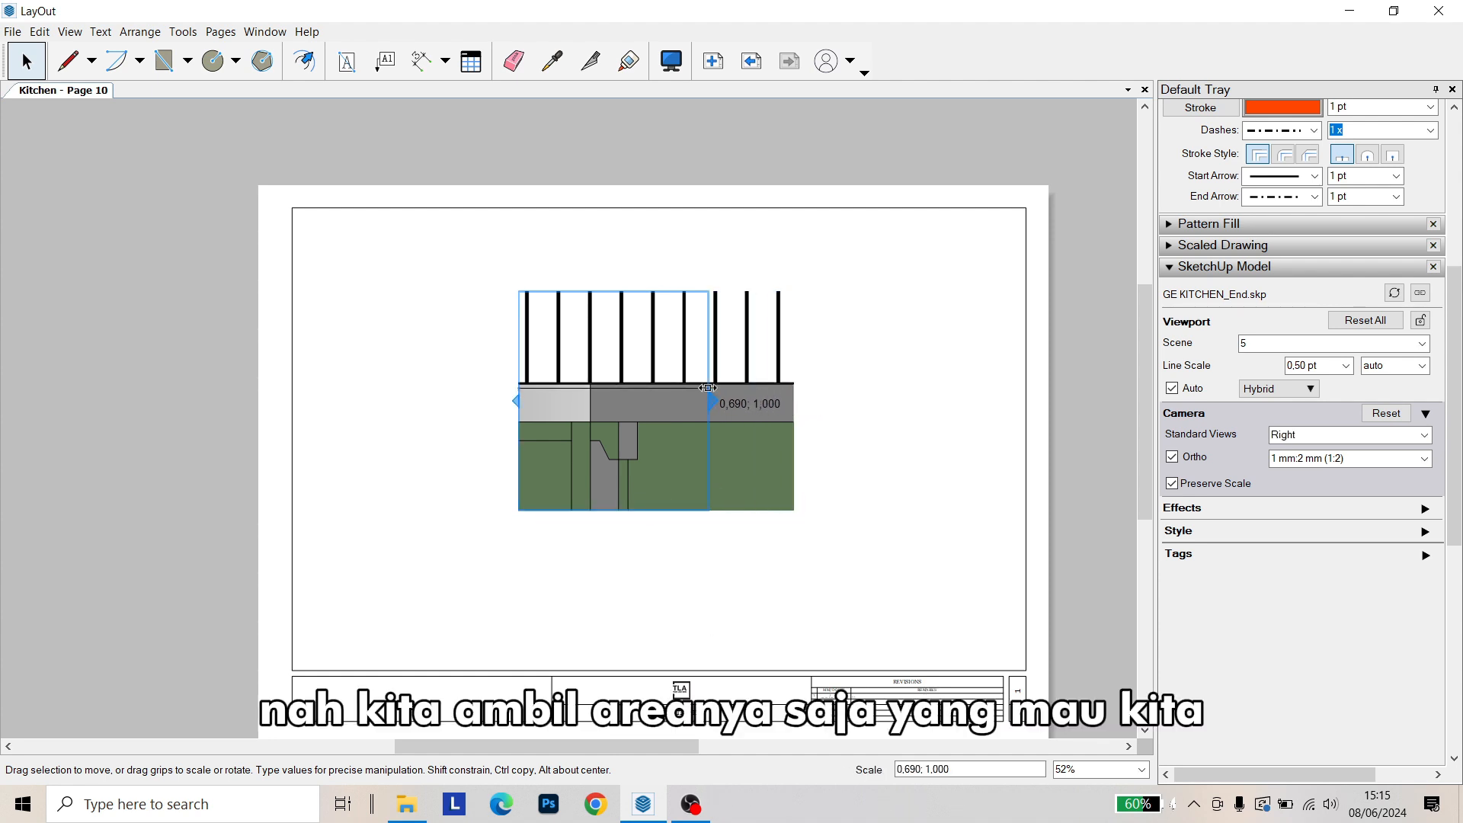
pyautogui.scroll(3, 590, 373)
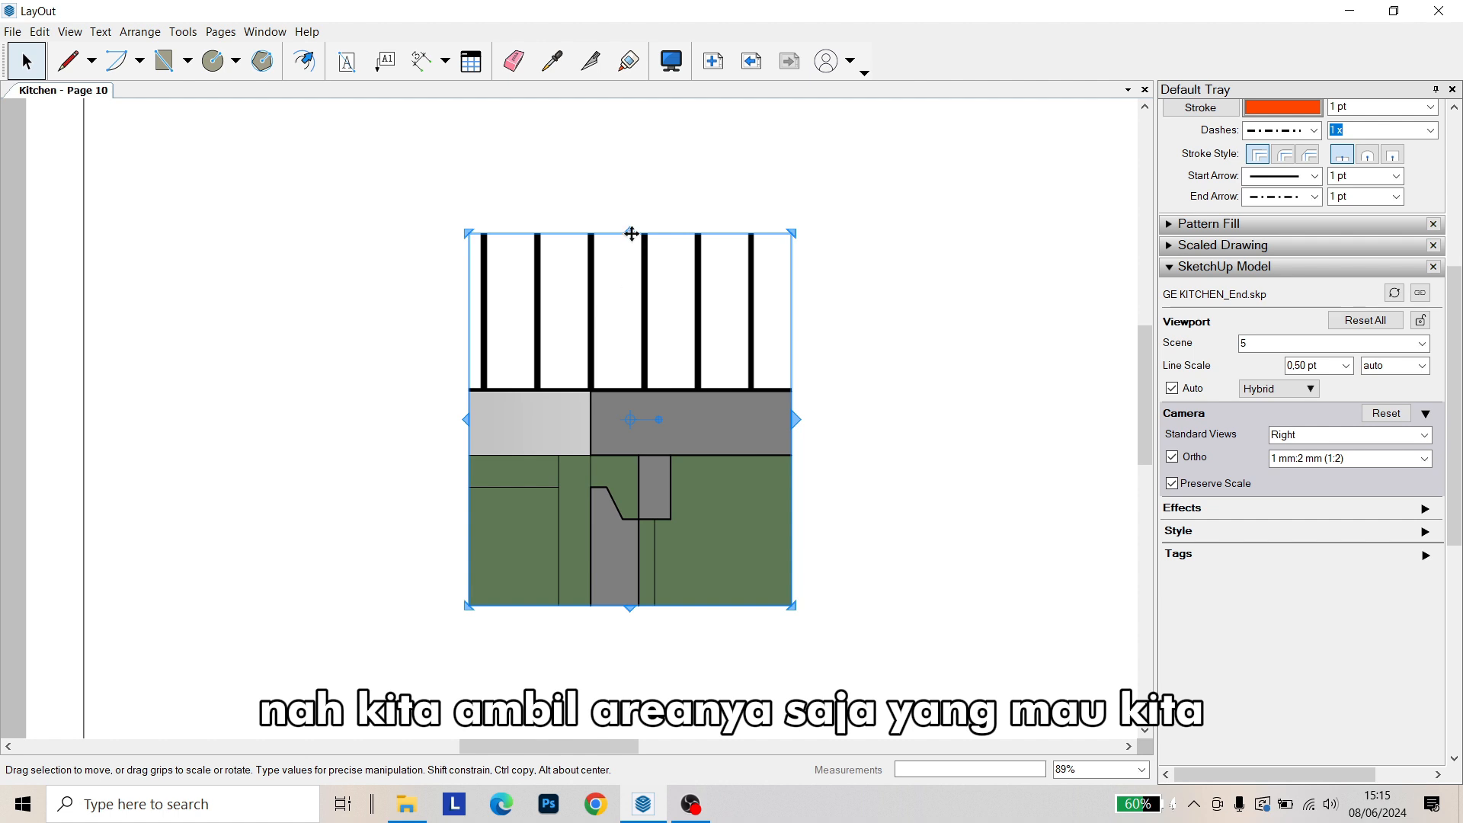
pyautogui.moveTo(632, 234); pyautogui.dragTo(631, 343)
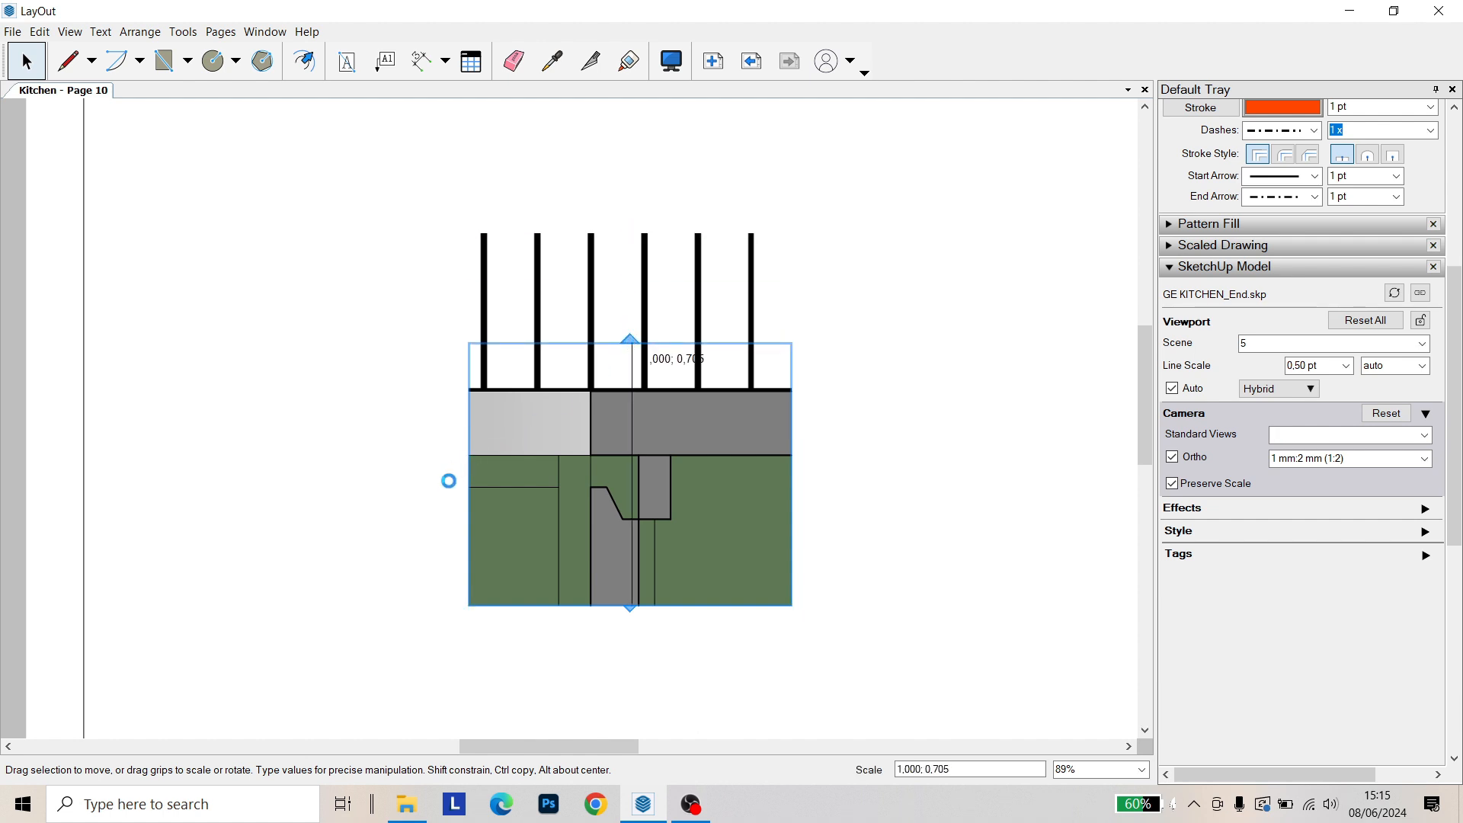
pyautogui.moveTo(469, 474); pyautogui.dragTo(512, 474)
pyautogui.click(549, 203)
# Dimension the countertop's thickness, placing the dimension line outside the detail's left edge
pyautogui.click(421, 60)
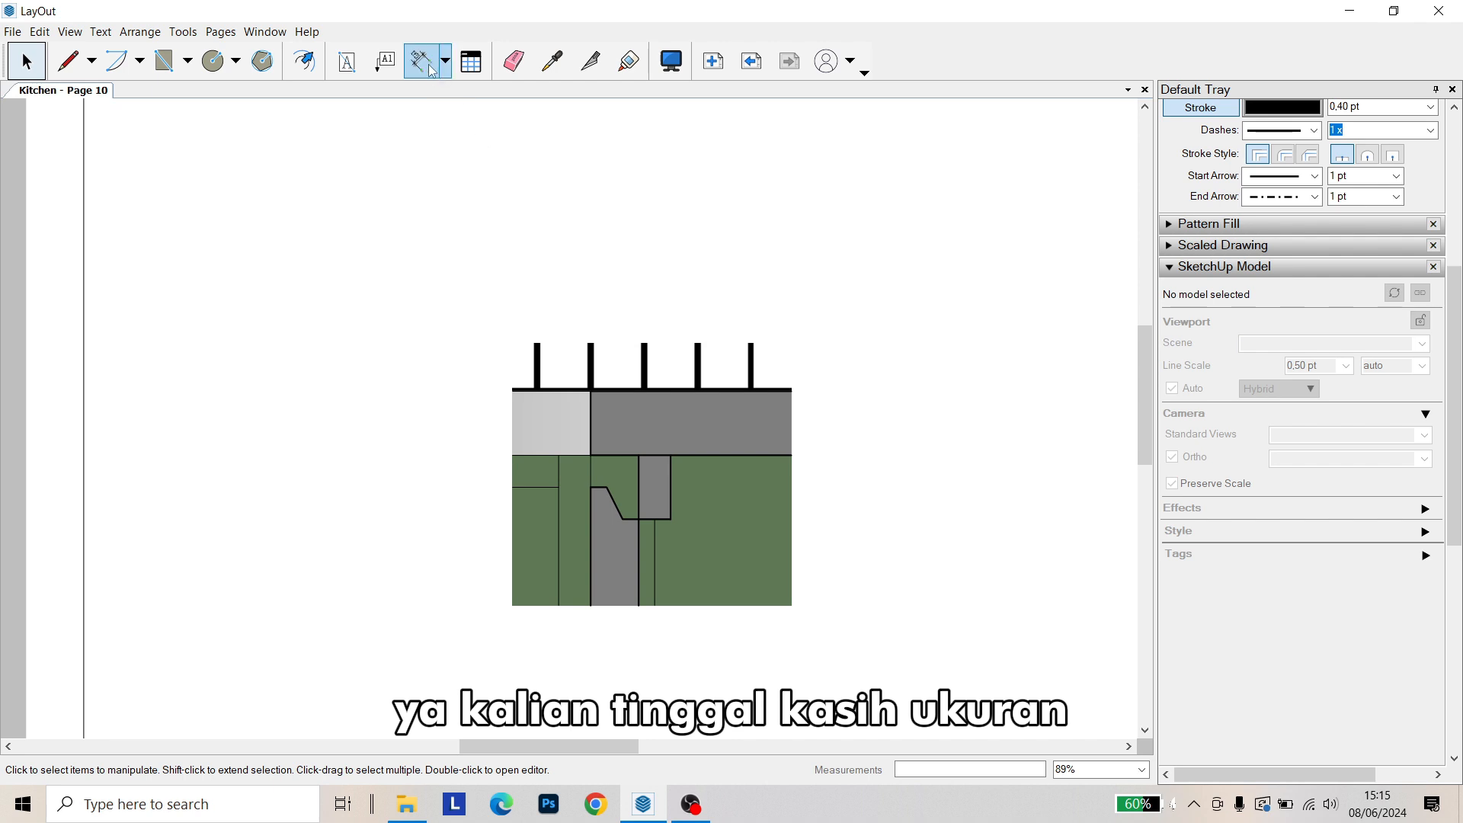
pyautogui.scroll(2, 794, 587)
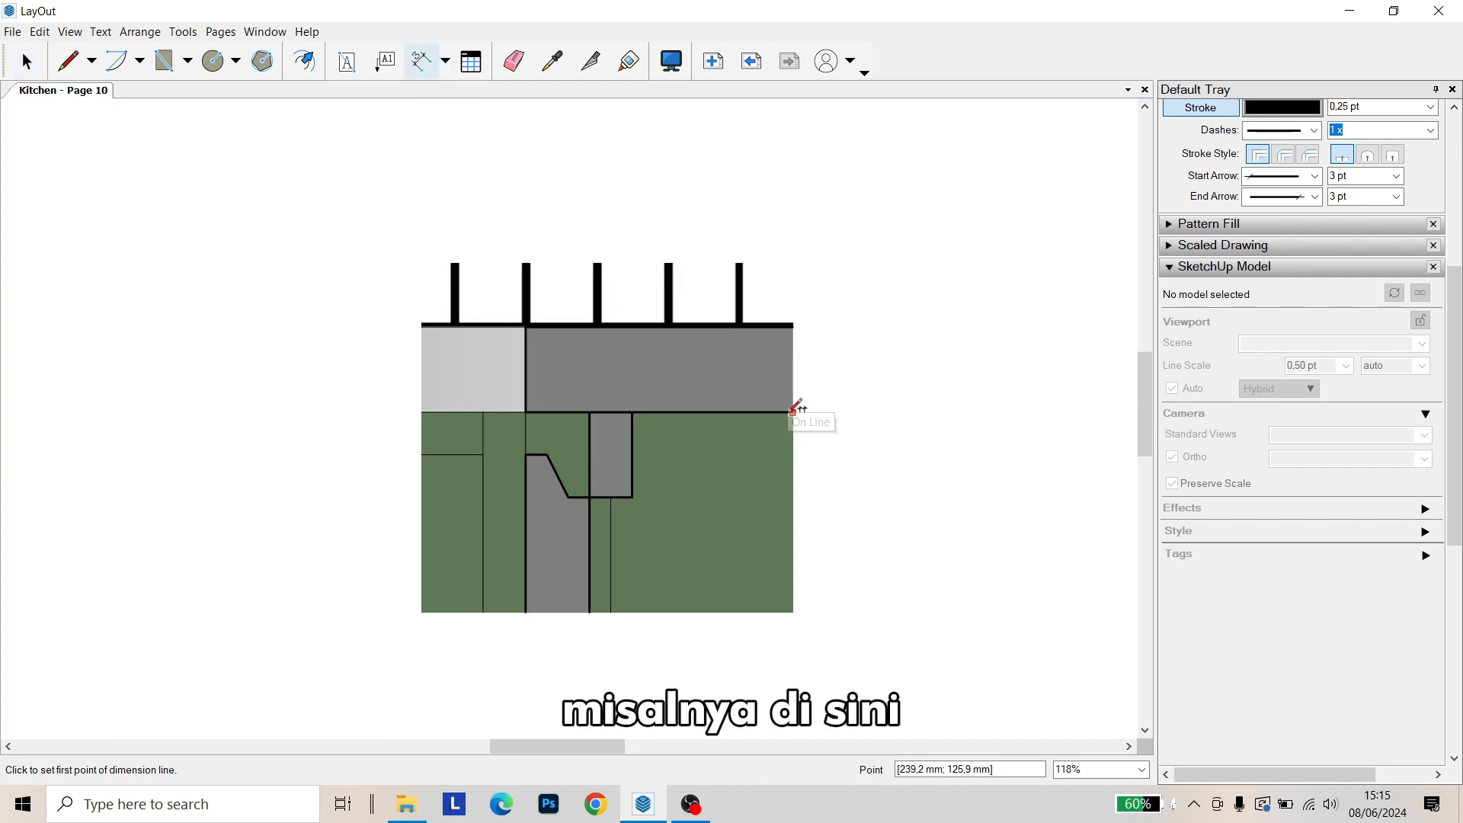
pyautogui.click(526, 411)
pyautogui.click(526, 326)
pyautogui.click(323, 358)
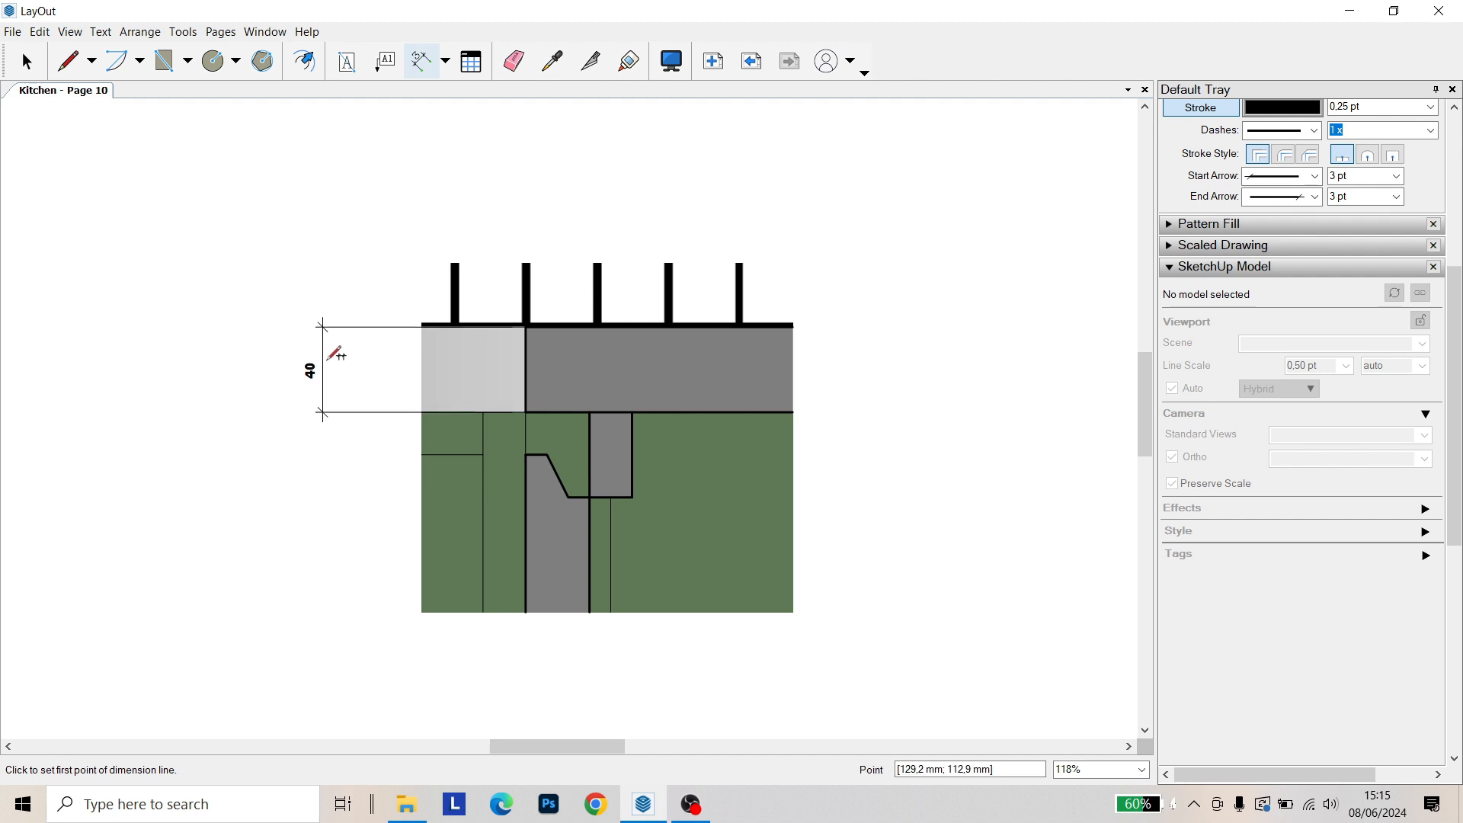
# Dimension the vertical gap between the countertop's underside and the door's top edge, aligned with the countertop dimension
pyautogui.moveTo(481, 509); pyautogui.dragTo(536, 490, button='middle')
pyautogui.click(580, 437)
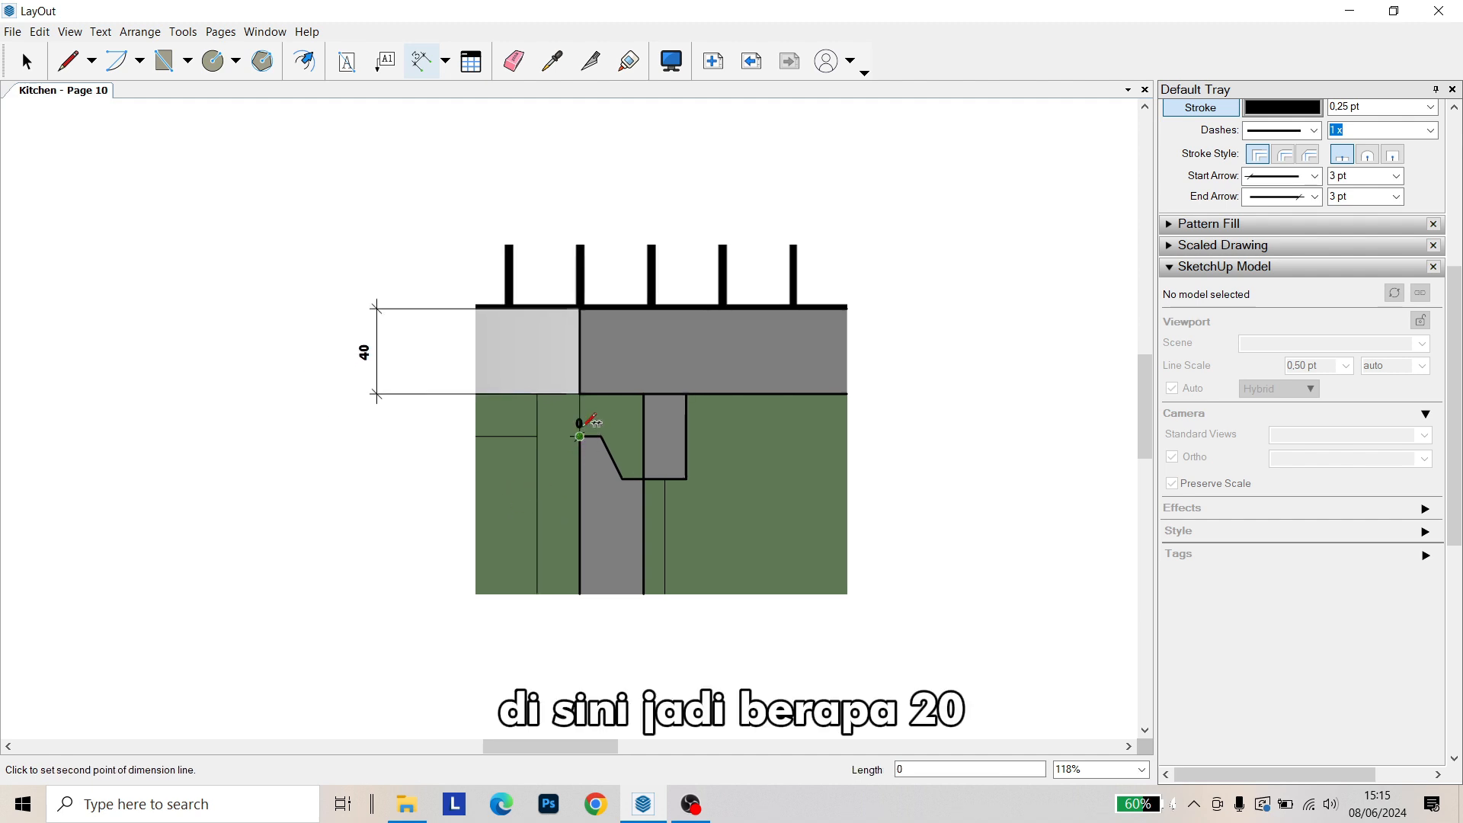
pyautogui.click(580, 393)
pyautogui.click(375, 404)
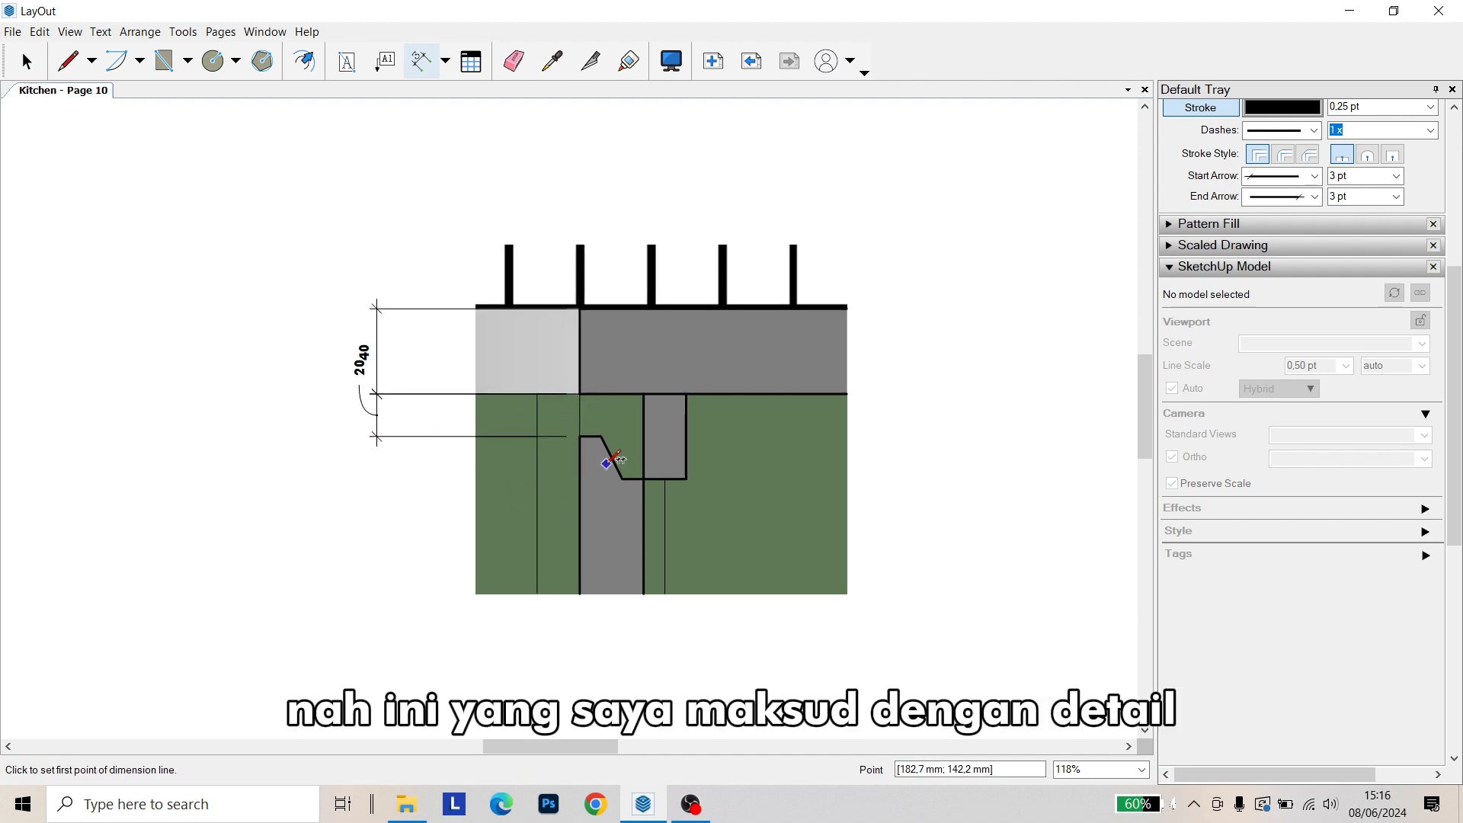
# Dimension the height of the door's bevelled top edge, in line with the two dimensions above it
pyautogui.click(580, 436)
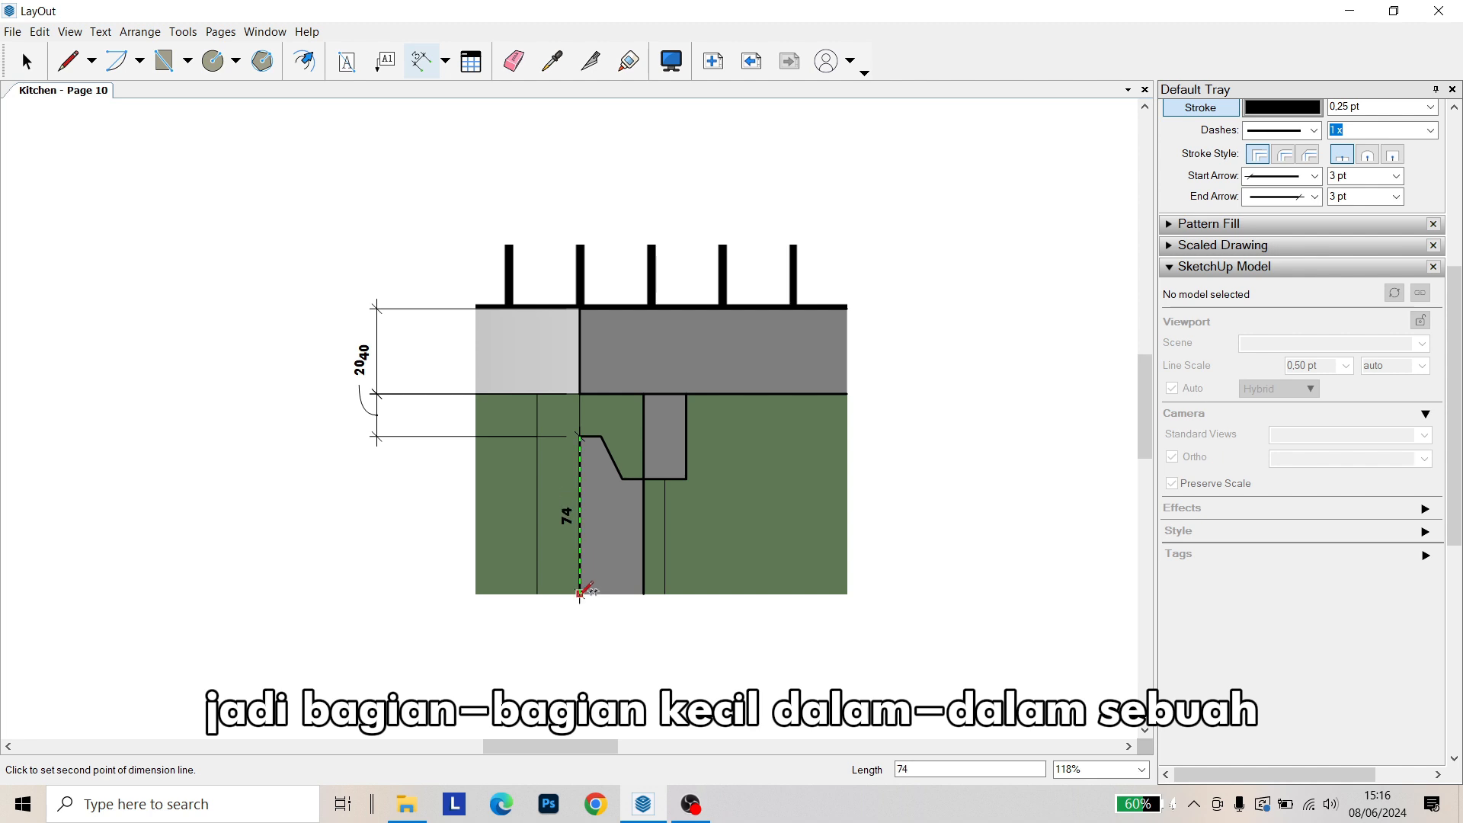
pyautogui.scroll(2, 580, 590)
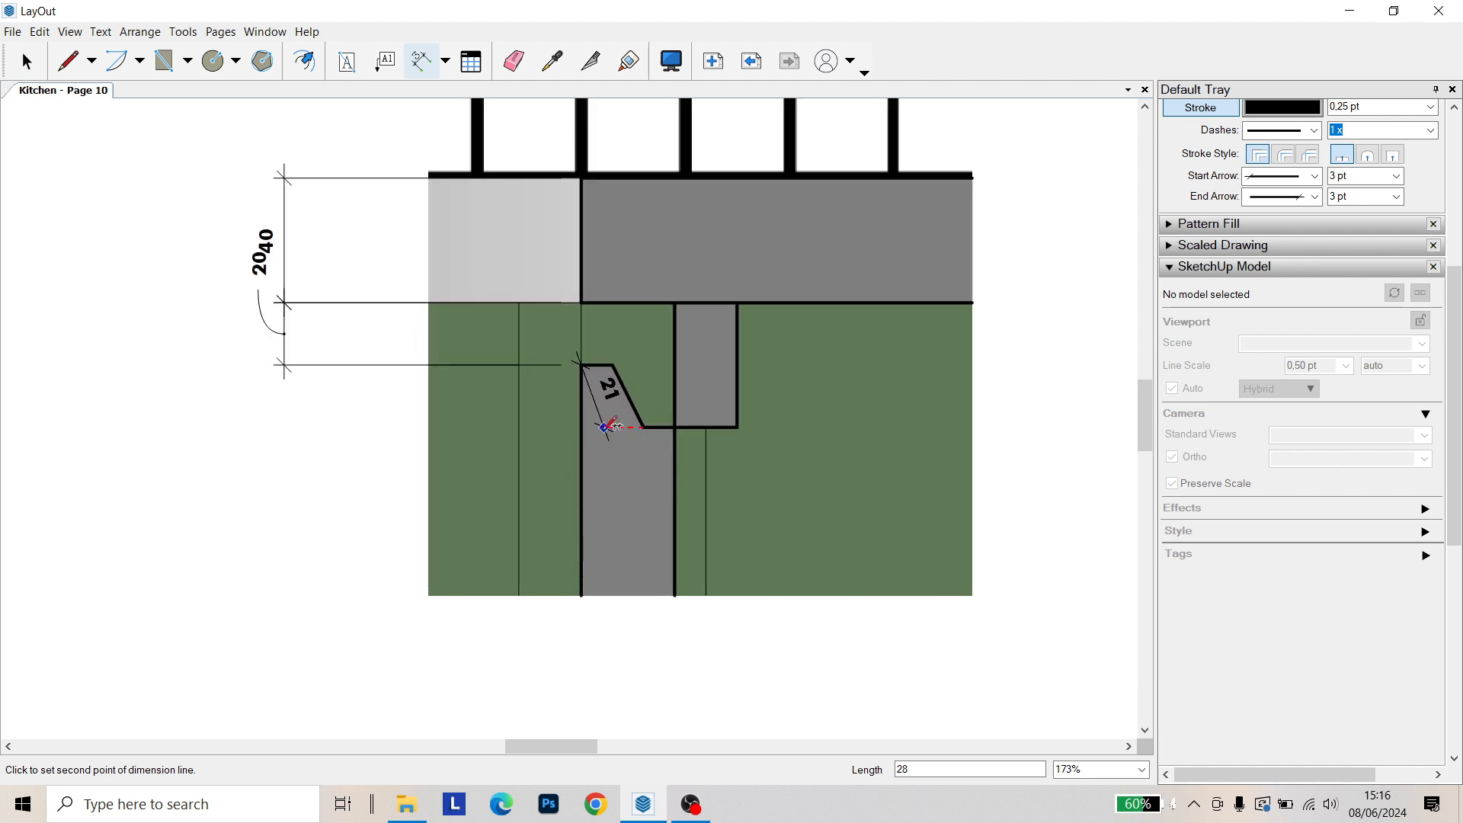
pyautogui.click(593, 425)
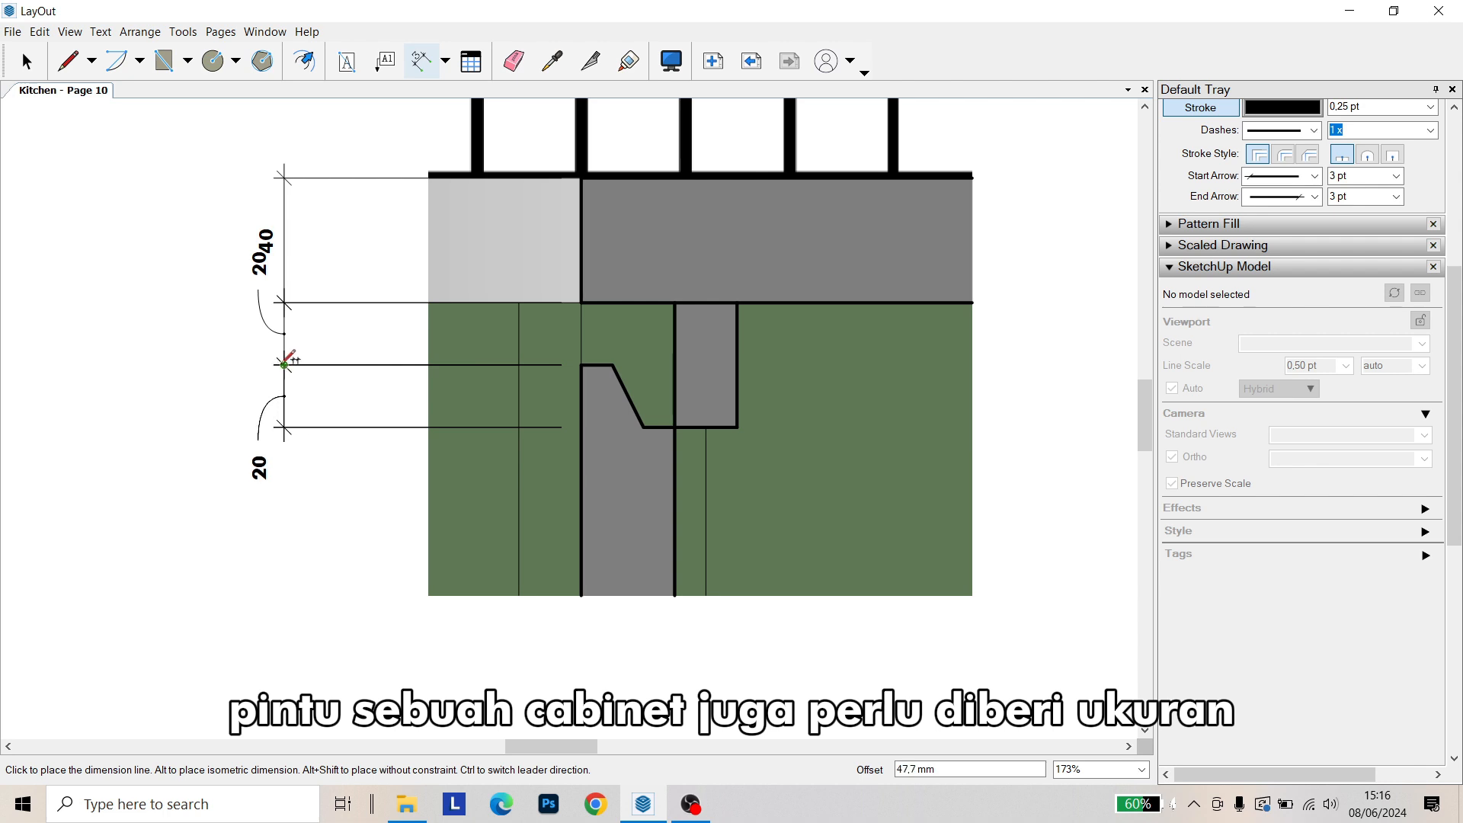
pyautogui.click(284, 396)
# Move the text of the gap dimension between countertop and door so it sits between its own extension lines
pyautogui.click(28, 62)
pyautogui.doubleClick(259, 274)
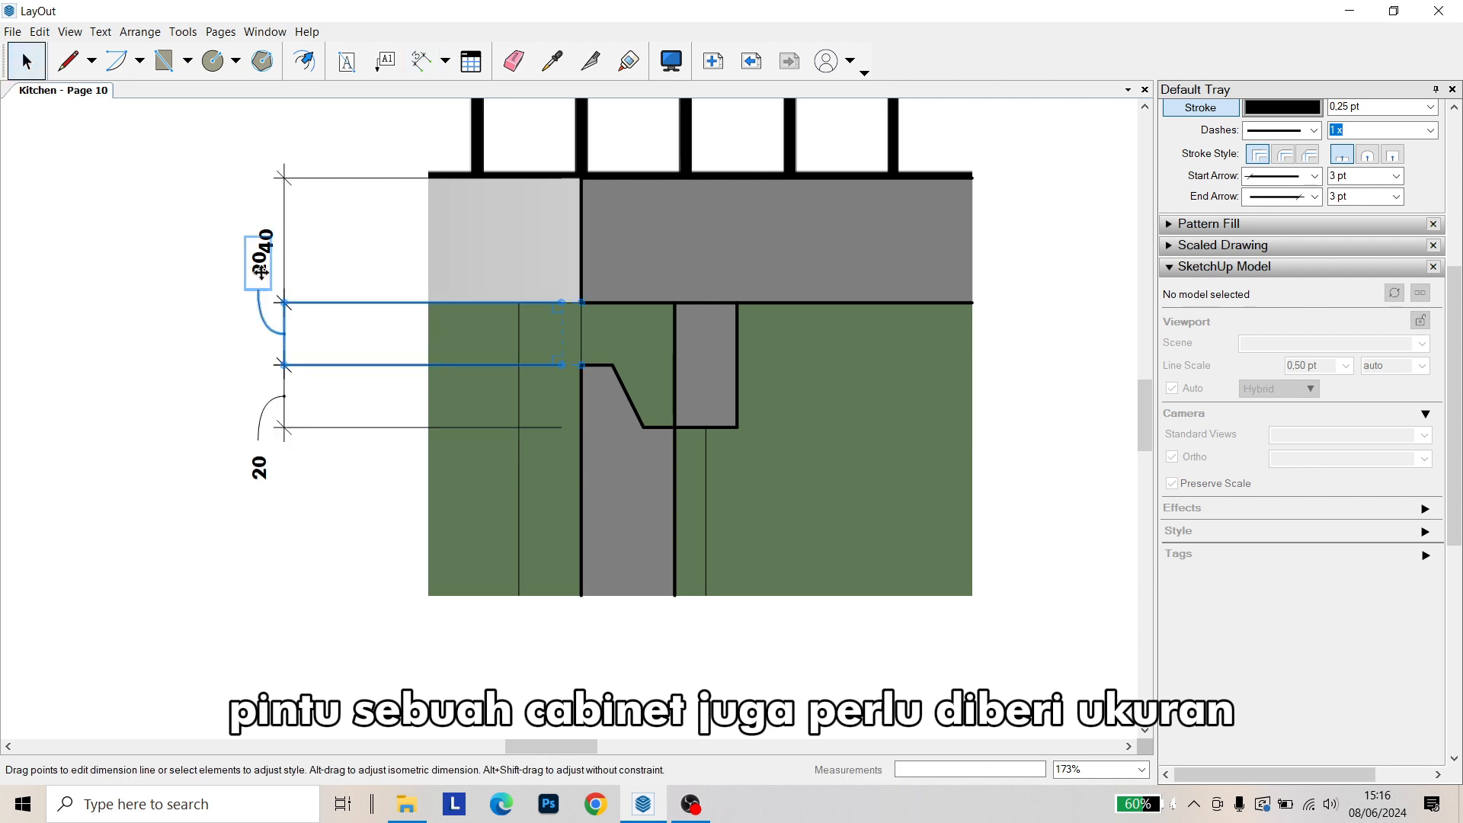
pyautogui.moveTo(256, 272); pyautogui.dragTo(262, 336)
pyautogui.click(336, 476)
pyautogui.click(336, 477)
pyautogui.scroll(-7, 337, 476)
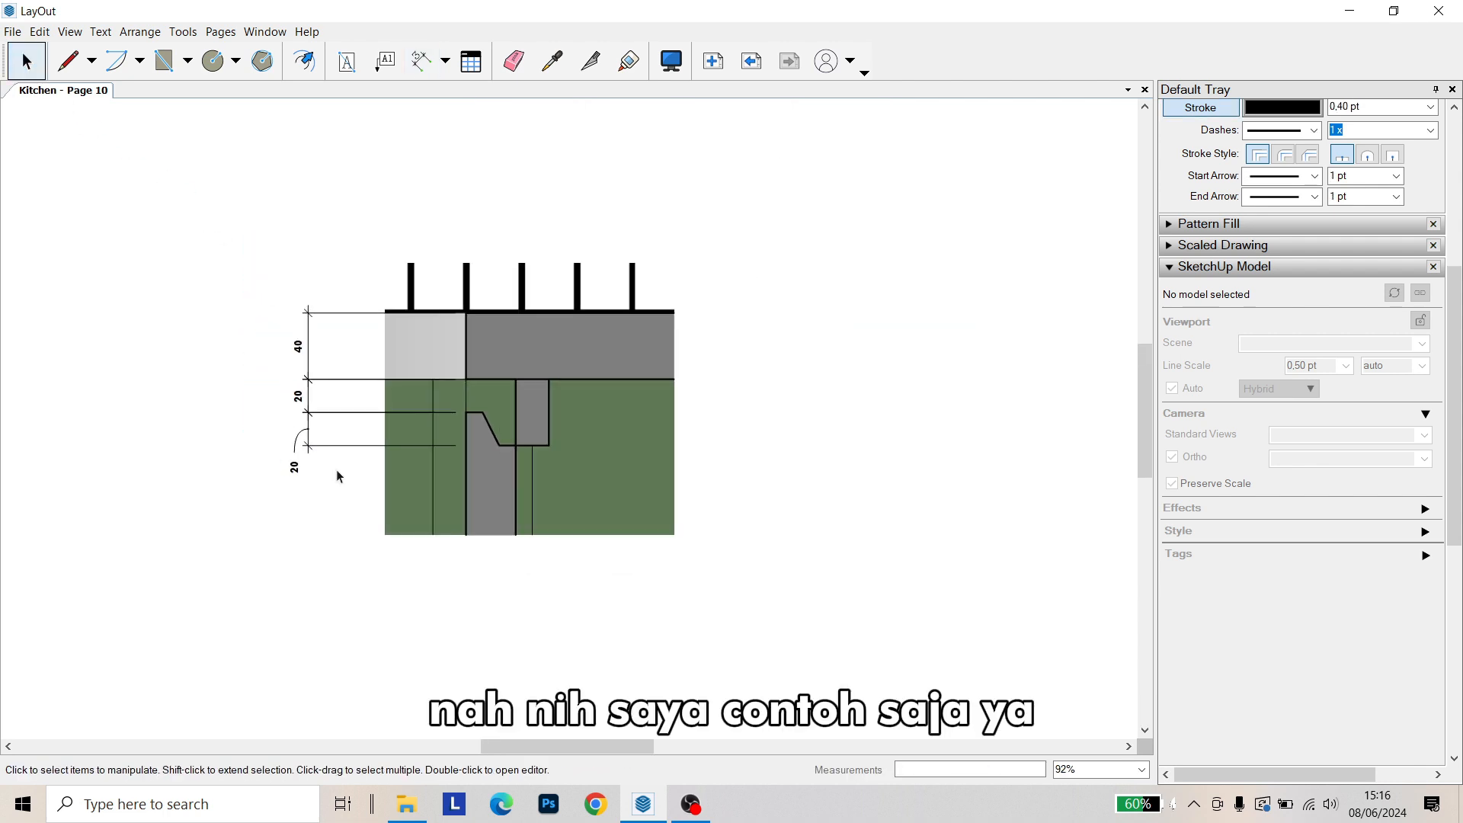
pyautogui.scroll(4, 304, 498)
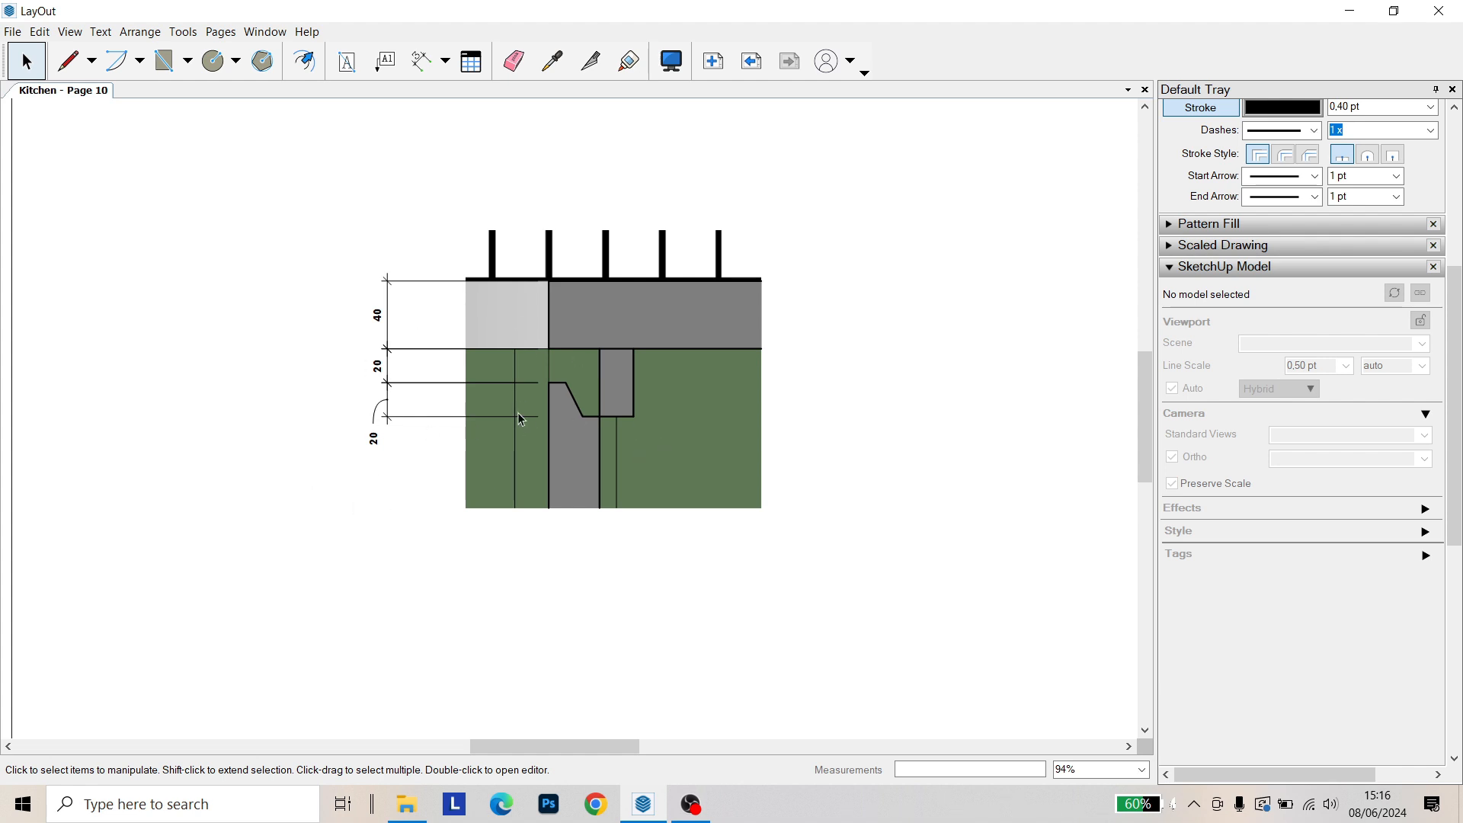
pyautogui.scroll(1, 457, 410)
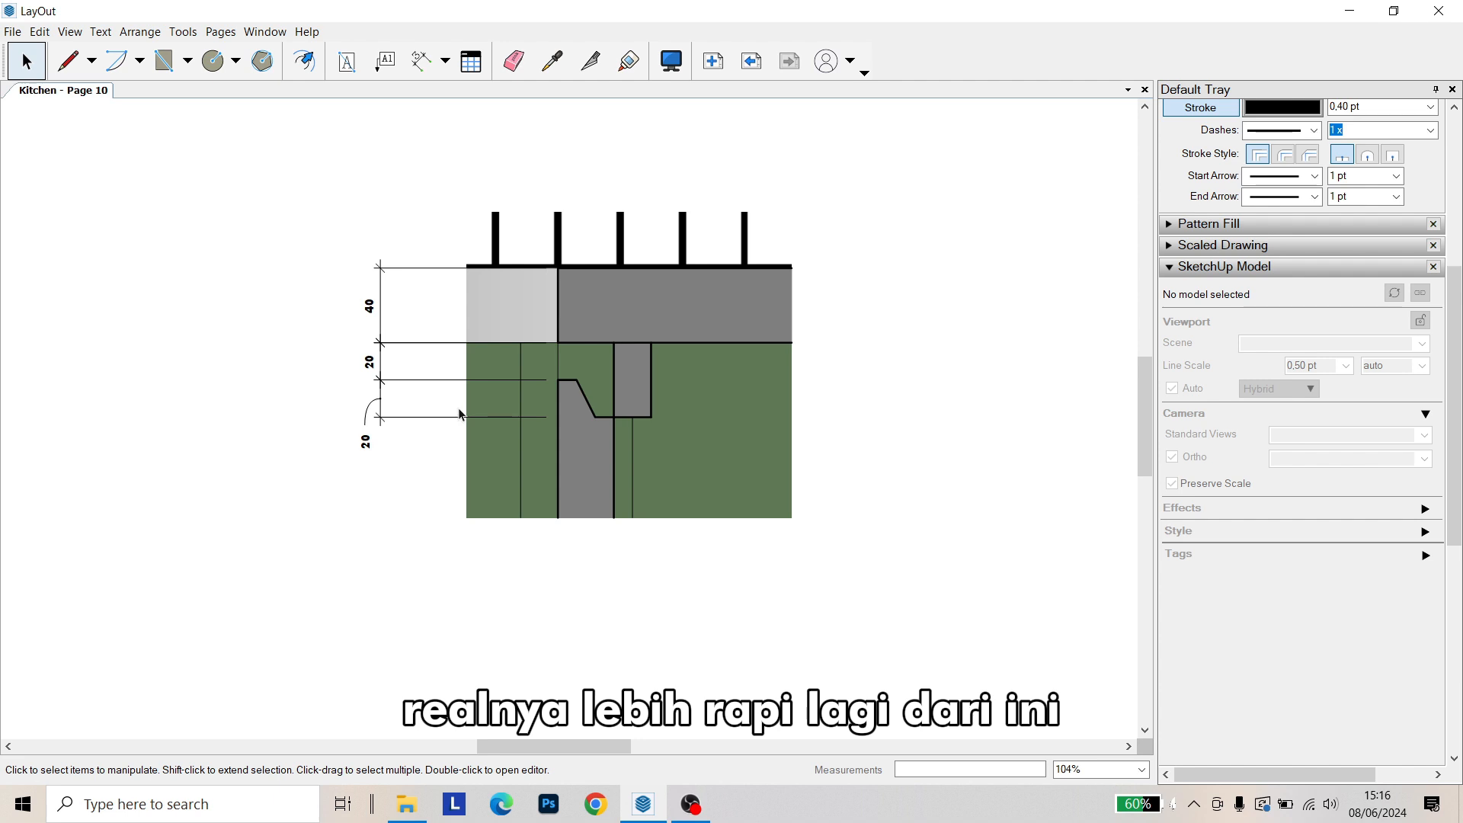
pyautogui.scroll(-5, 459, 408)
pyautogui.click(605, 439)
pyautogui.scroll(3, 605, 440)
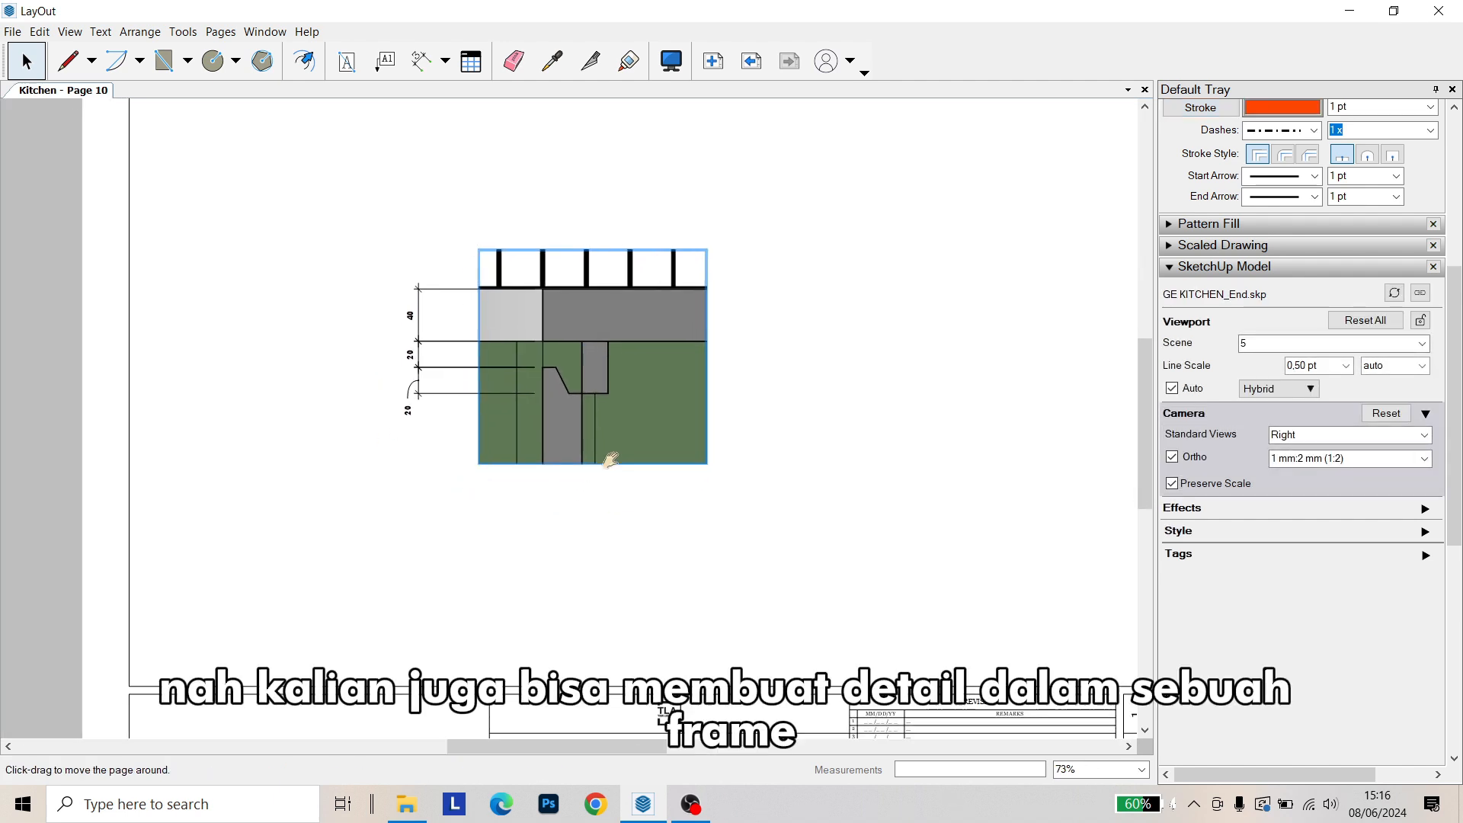
pyautogui.moveTo(354, 226); pyautogui.dragTo(309, 250, button='middle')
pyautogui.scroll(2, 465, 356)
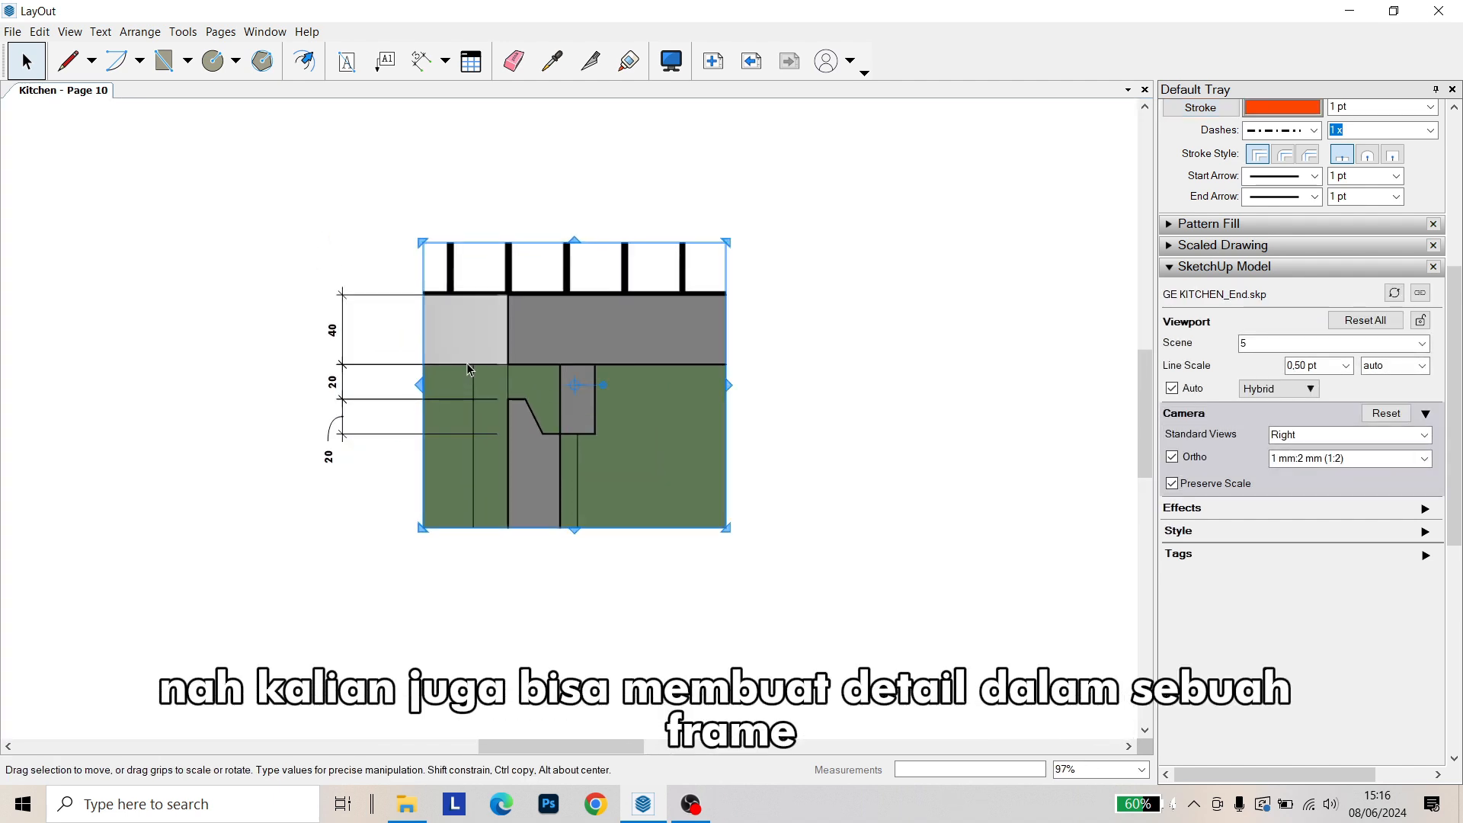
pyautogui.click(283, 180)
pyautogui.scroll(-2, 356, 305)
pyautogui.scroll(-3, 357, 305)
# Draw a circle on the empty sheet area beside the dimensioned joint detail
pyautogui.click(187, 61)
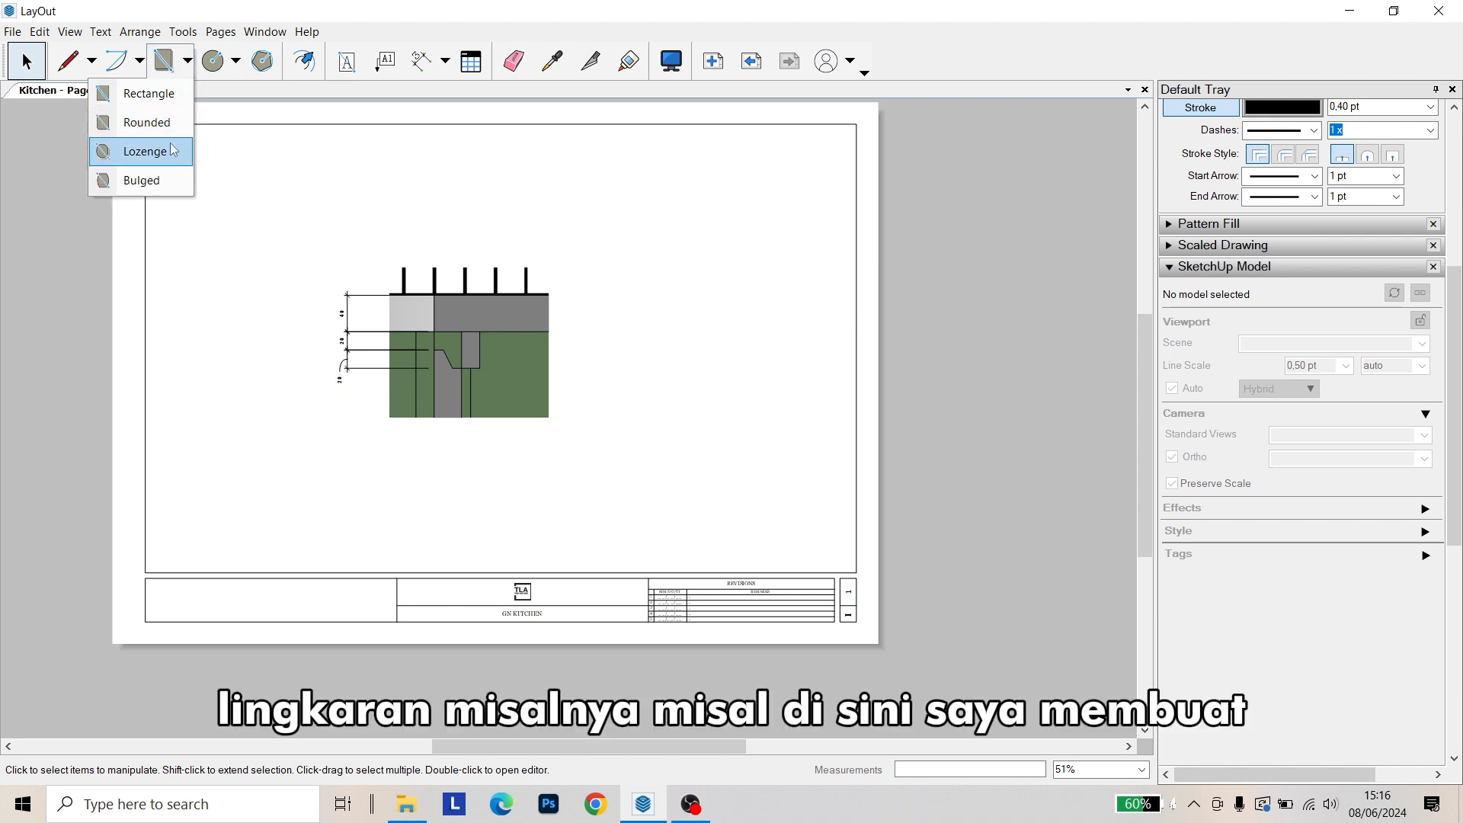
pyautogui.click(236, 61)
pyautogui.click(202, 92)
pyautogui.scroll(4, 232, 261)
pyautogui.scroll(-5, 231, 262)
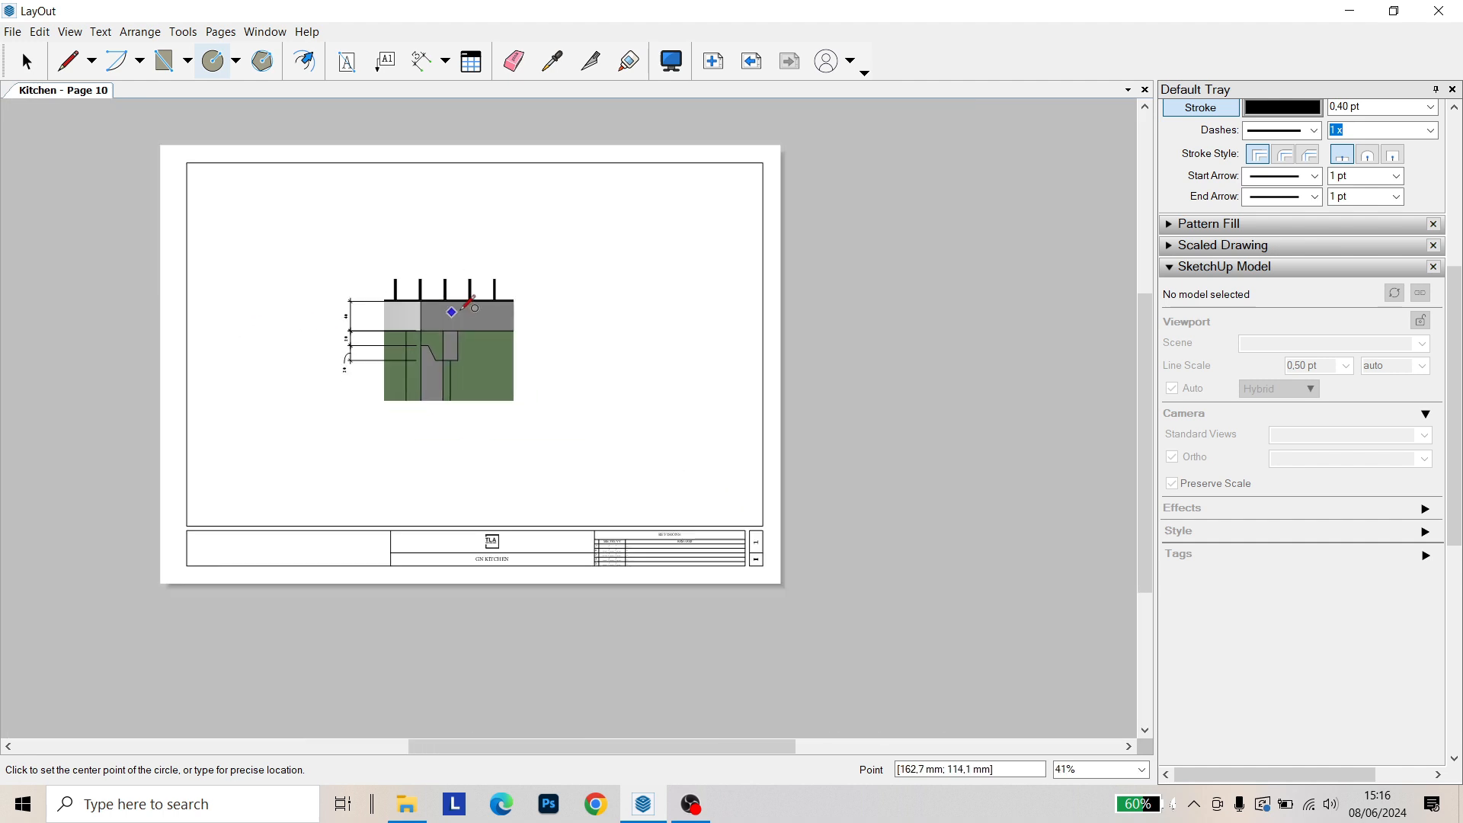
pyautogui.click(576, 303)
pyautogui.click(606, 253)
pyautogui.scroll(1, 461, 243)
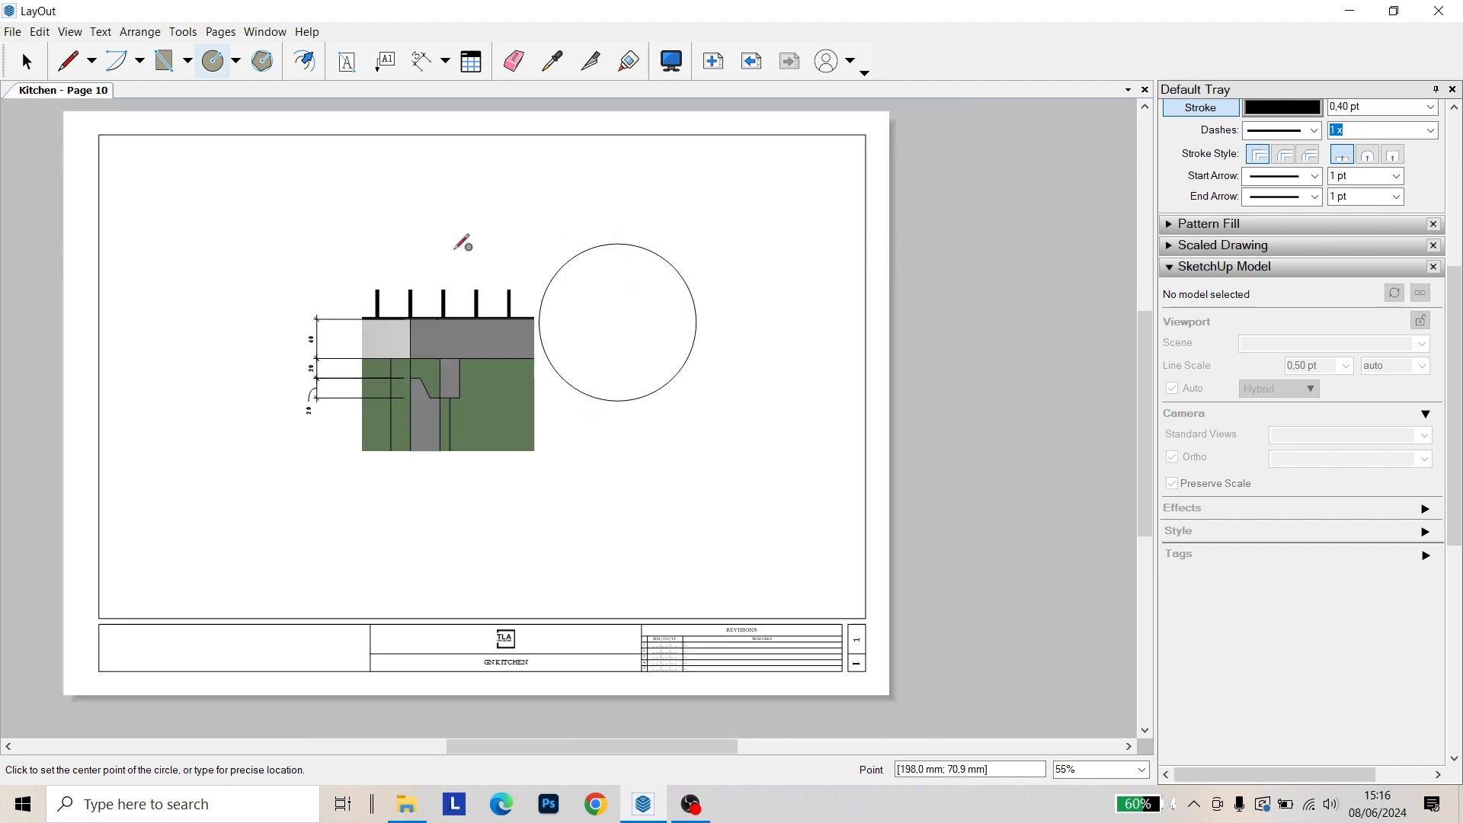
pyautogui.scroll(1, 457, 248)
# Move the circle farther away from the joint detail, leaving clear space between them
pyautogui.press('space')
pyautogui.click(690, 260)
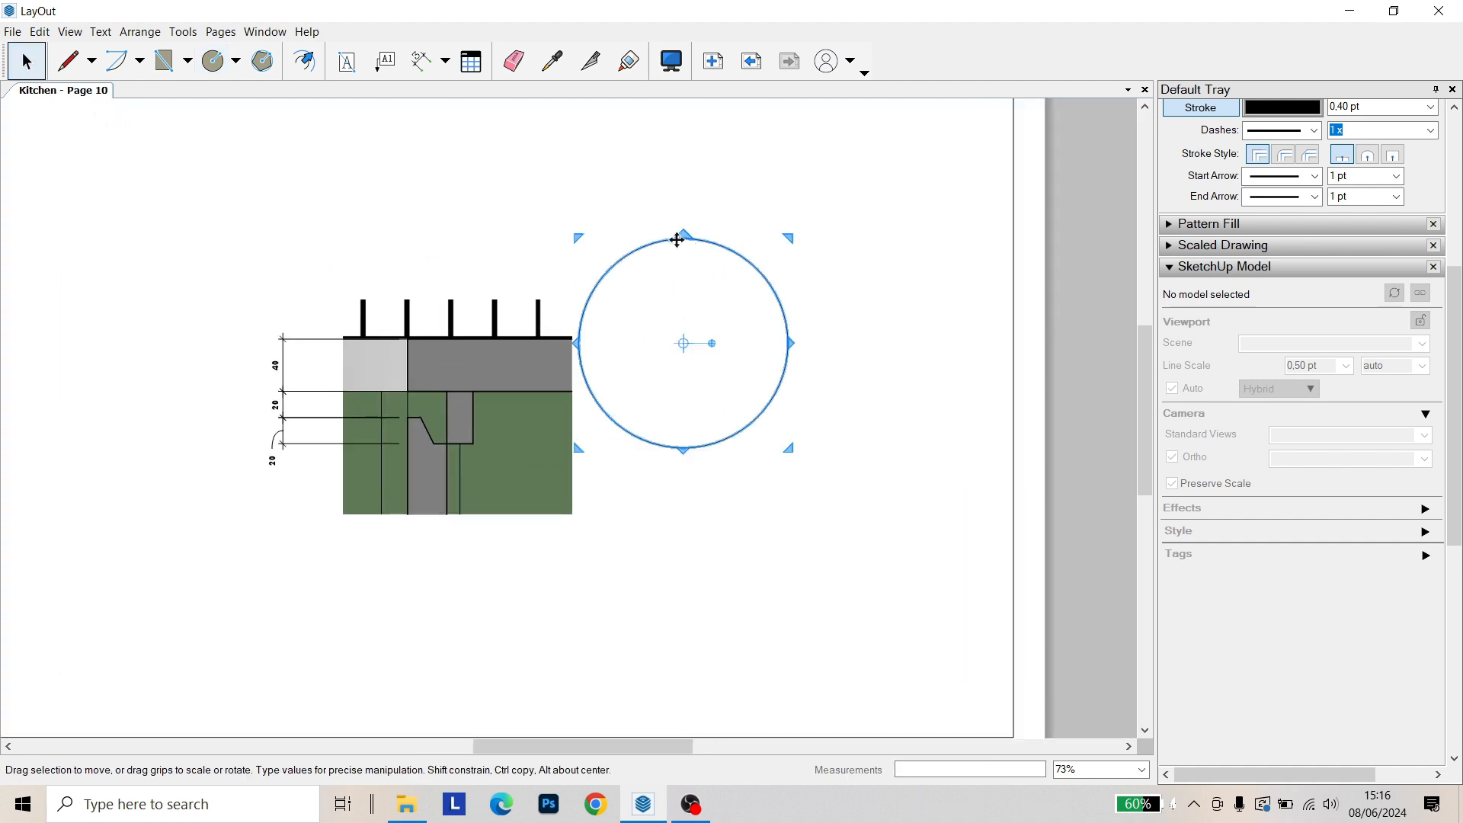
pyautogui.moveTo(657, 243); pyautogui.dragTo(750, 291)
pyautogui.click(646, 355)
# Copy the 1:2 joint detail viewport and place the copy centred over the circle
pyautogui.scroll(1, 646, 355)
pyautogui.click(534, 378)
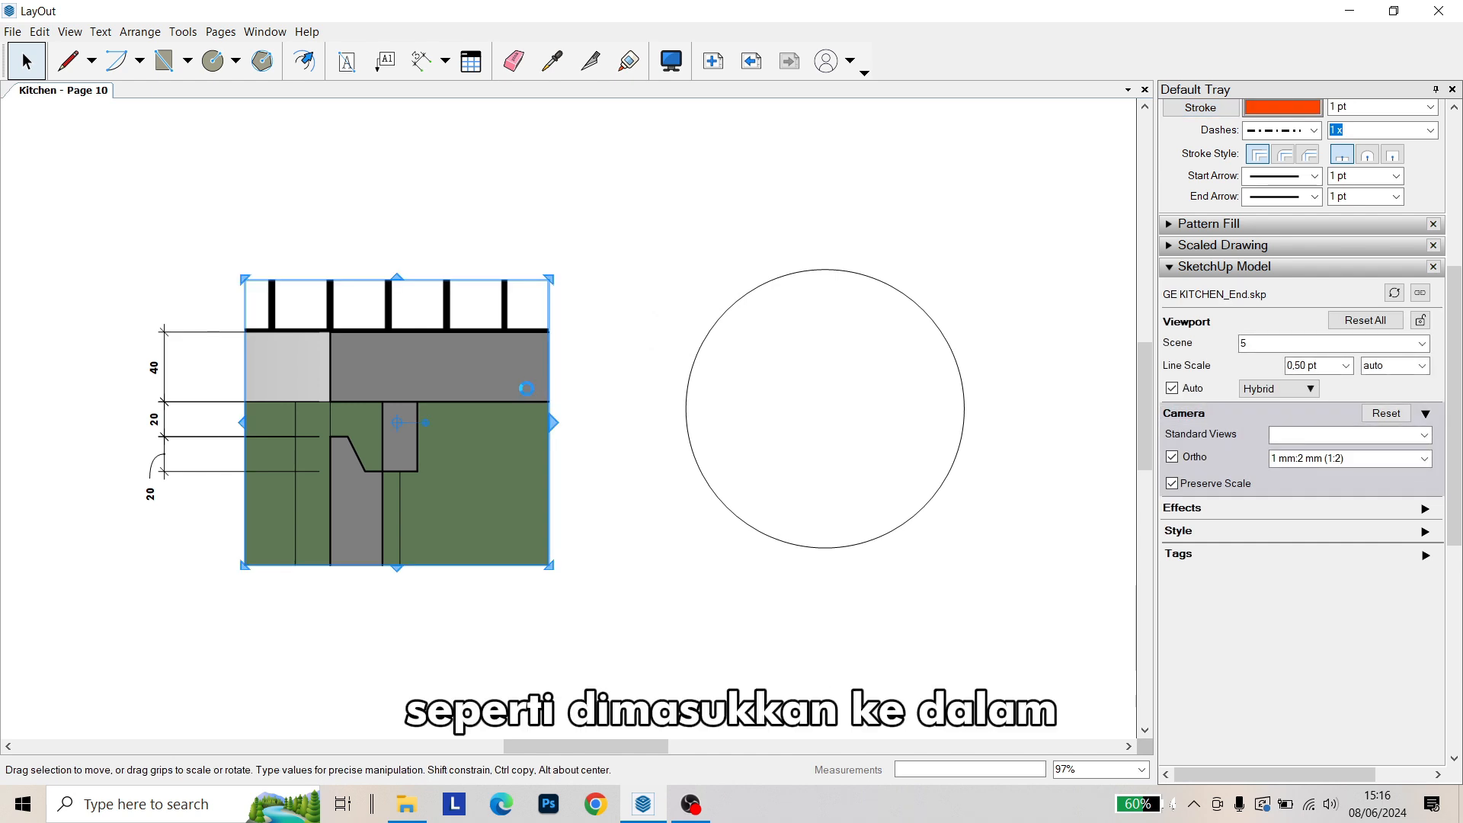
pyautogui.keyDown('ctrl'); pyautogui.moveTo(458, 385); pyautogui.dragTo(891, 380); pyautogui.keyUp('ctrl')
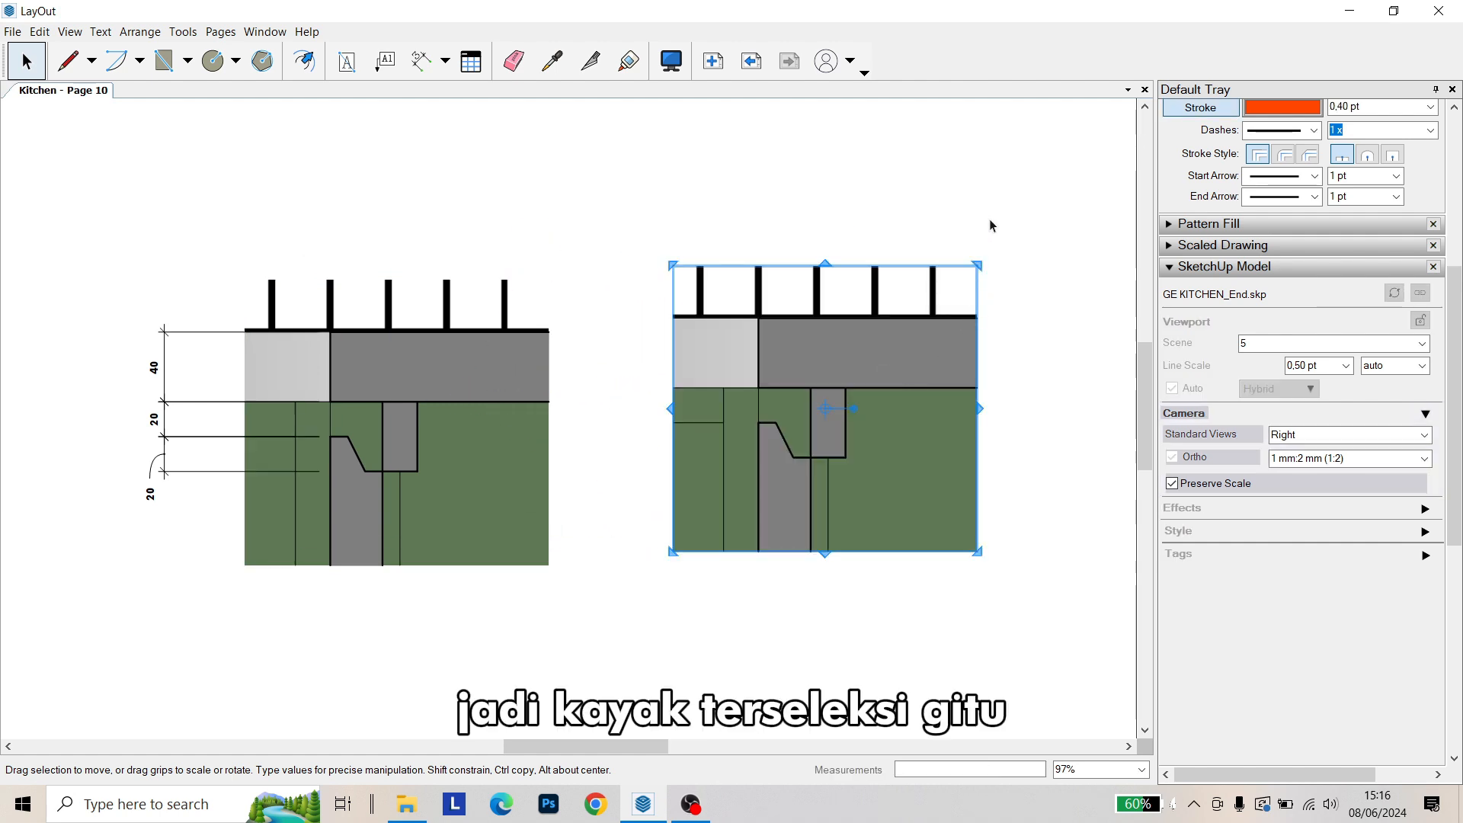
# Create a clipping mask from the copied viewport and the circle so the detail is cropped to a round shape
pyautogui.moveTo(1056, 190); pyautogui.dragTo(768, 525)
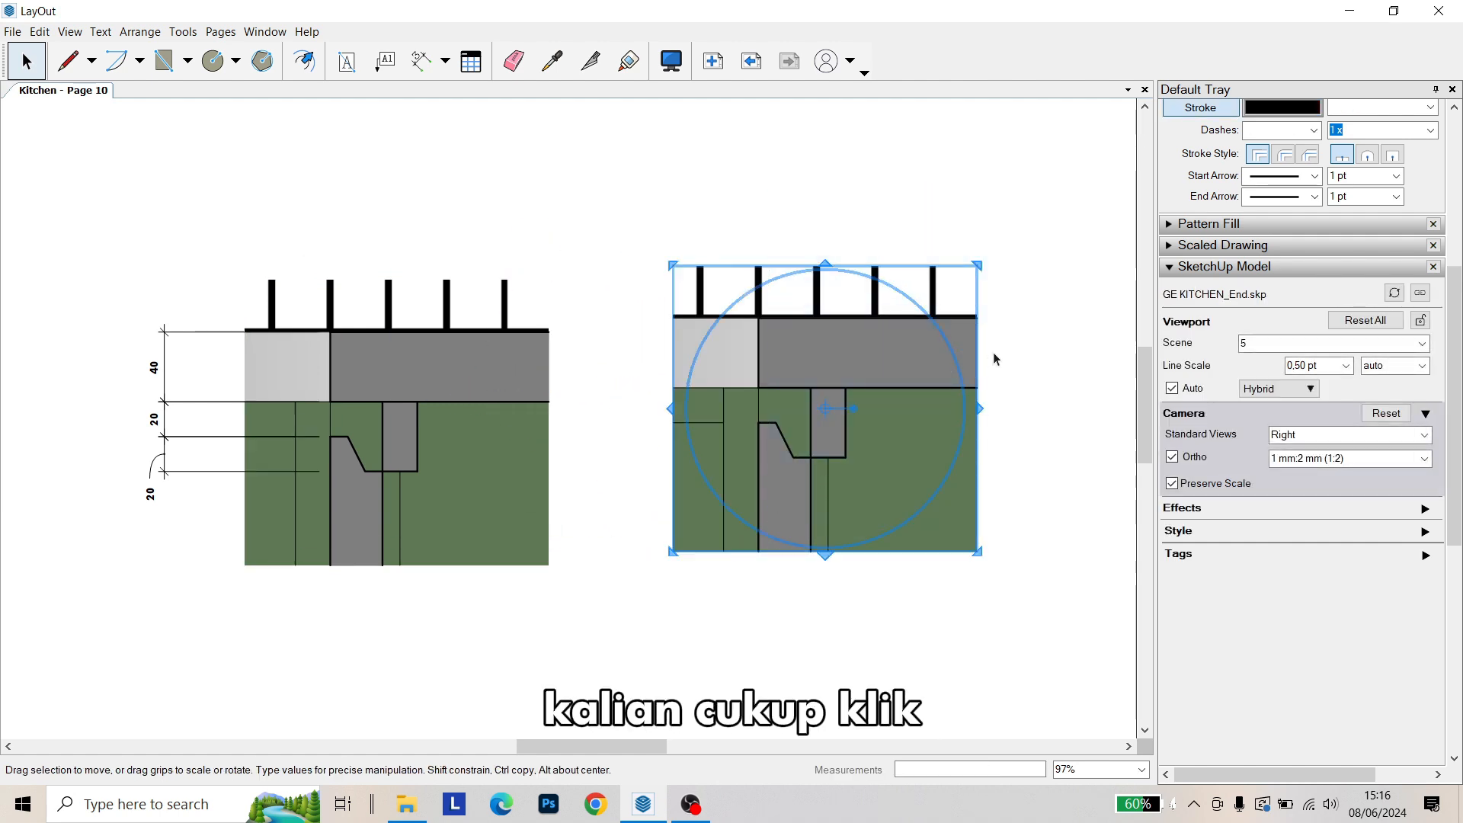
pyautogui.scroll(4, 995, 259)
pyautogui.click(793, 282)
pyautogui.scroll(-1, 794, 273)
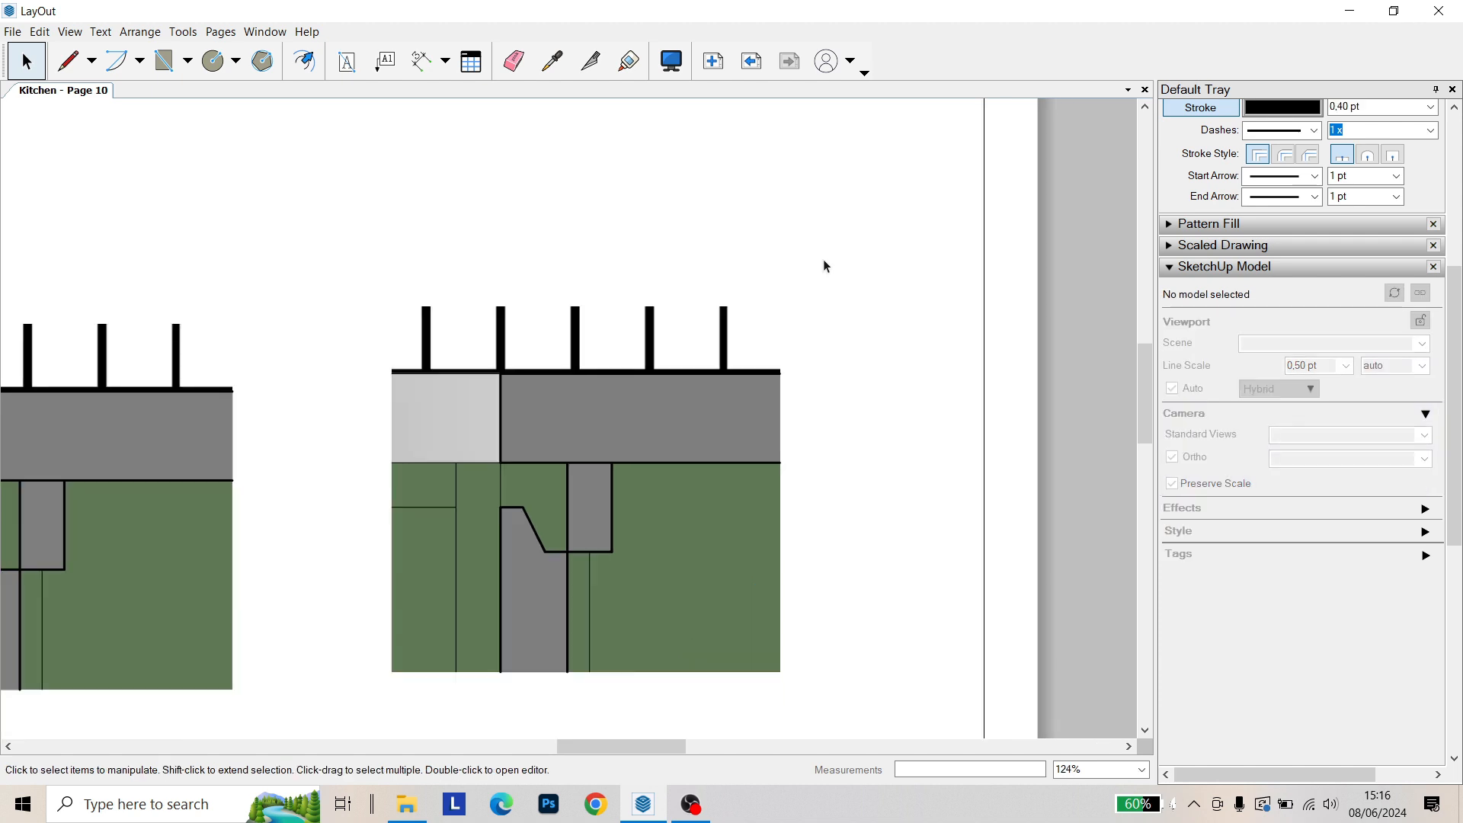
pyautogui.moveTo(791, 335); pyautogui.dragTo(722, 421)
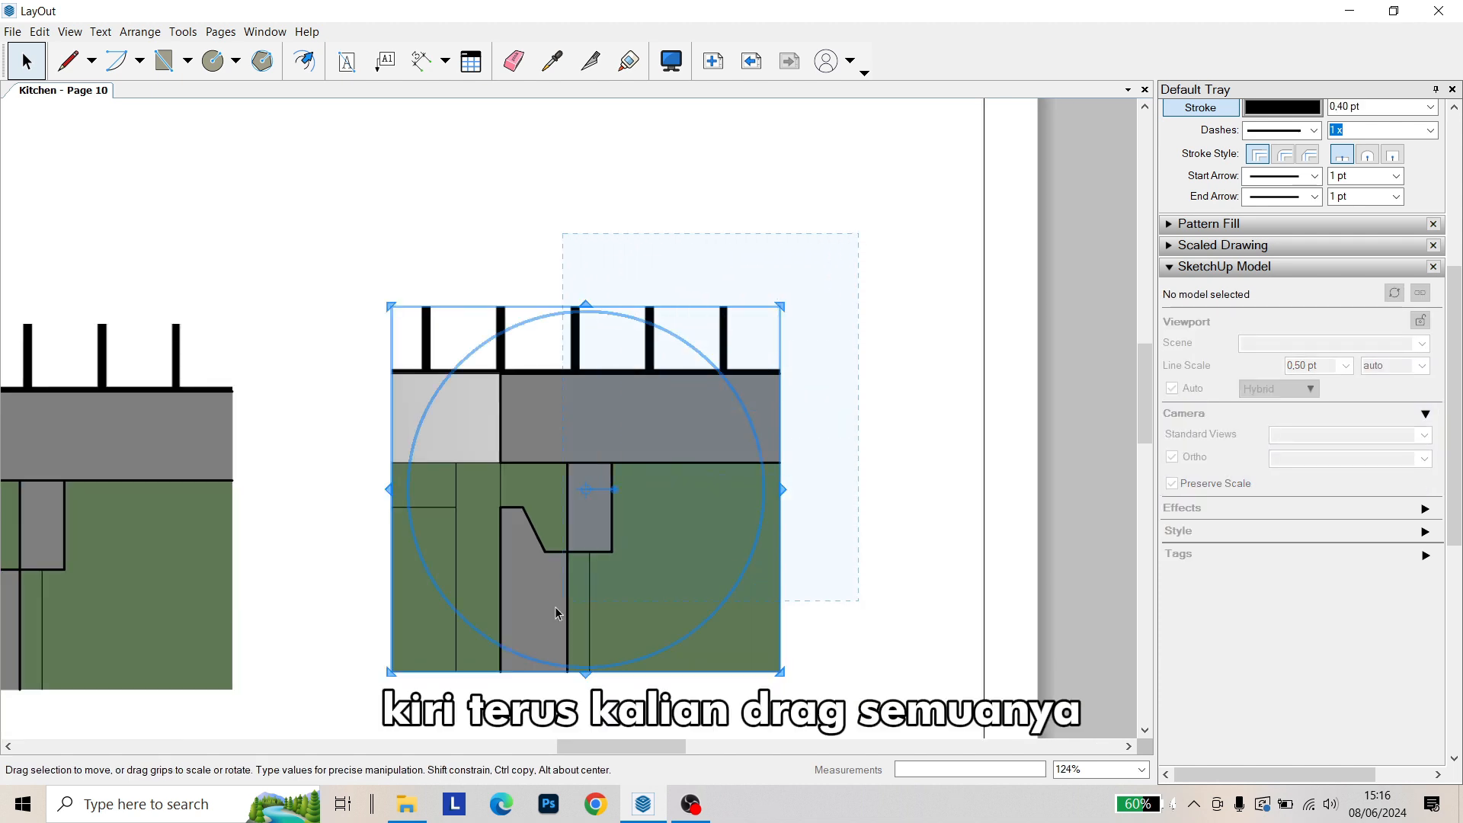
pyautogui.moveTo(343, 711); pyautogui.dragTo(343, 711)
pyautogui.scroll(4, 457, 506)
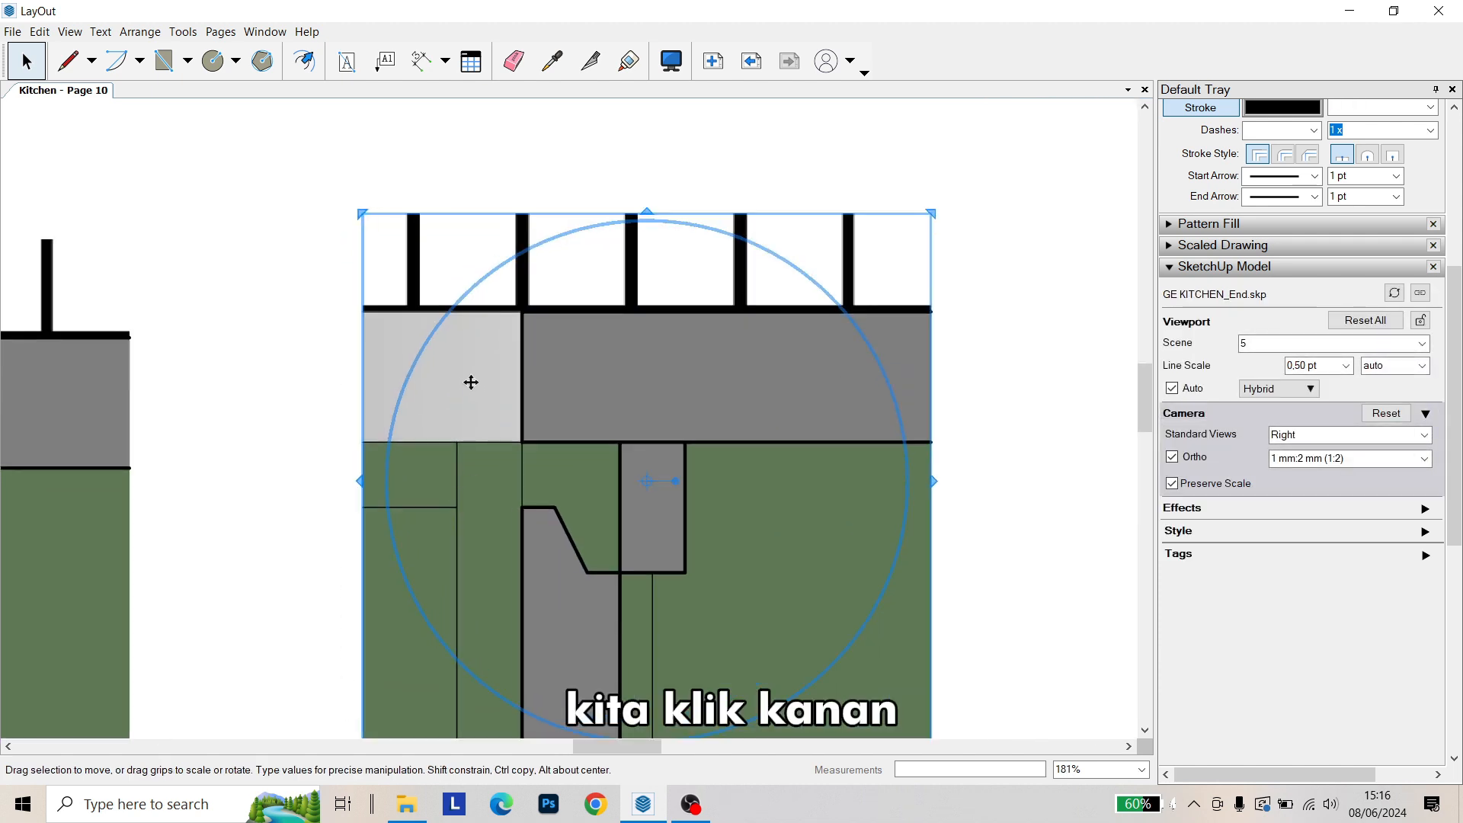
pyautogui.rightClick(474, 310)
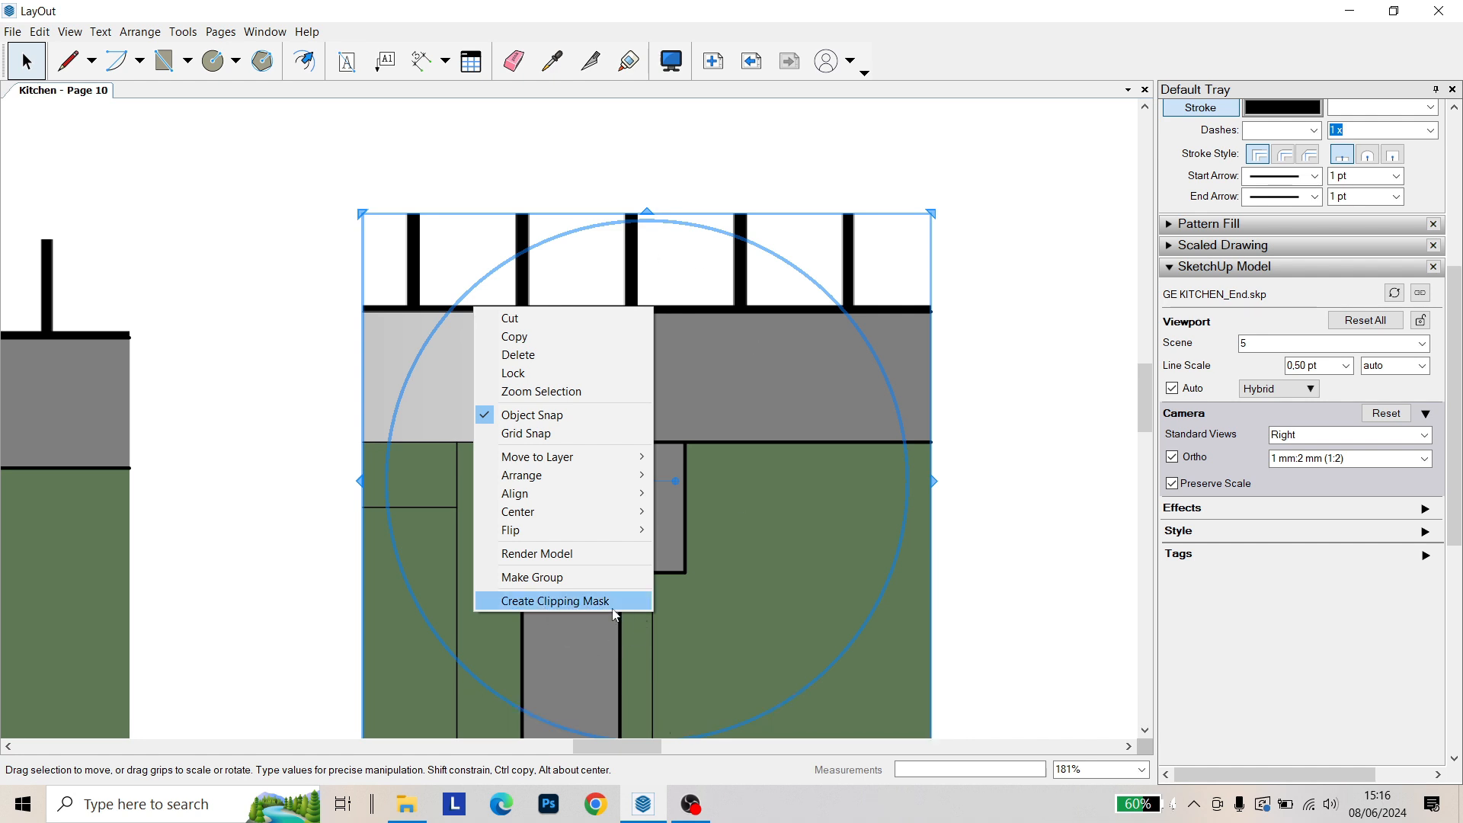
pyautogui.click(556, 602)
pyautogui.press('Escape')
pyautogui.scroll(-8, 739, 434)
pyautogui.scroll(11, 751, 433)
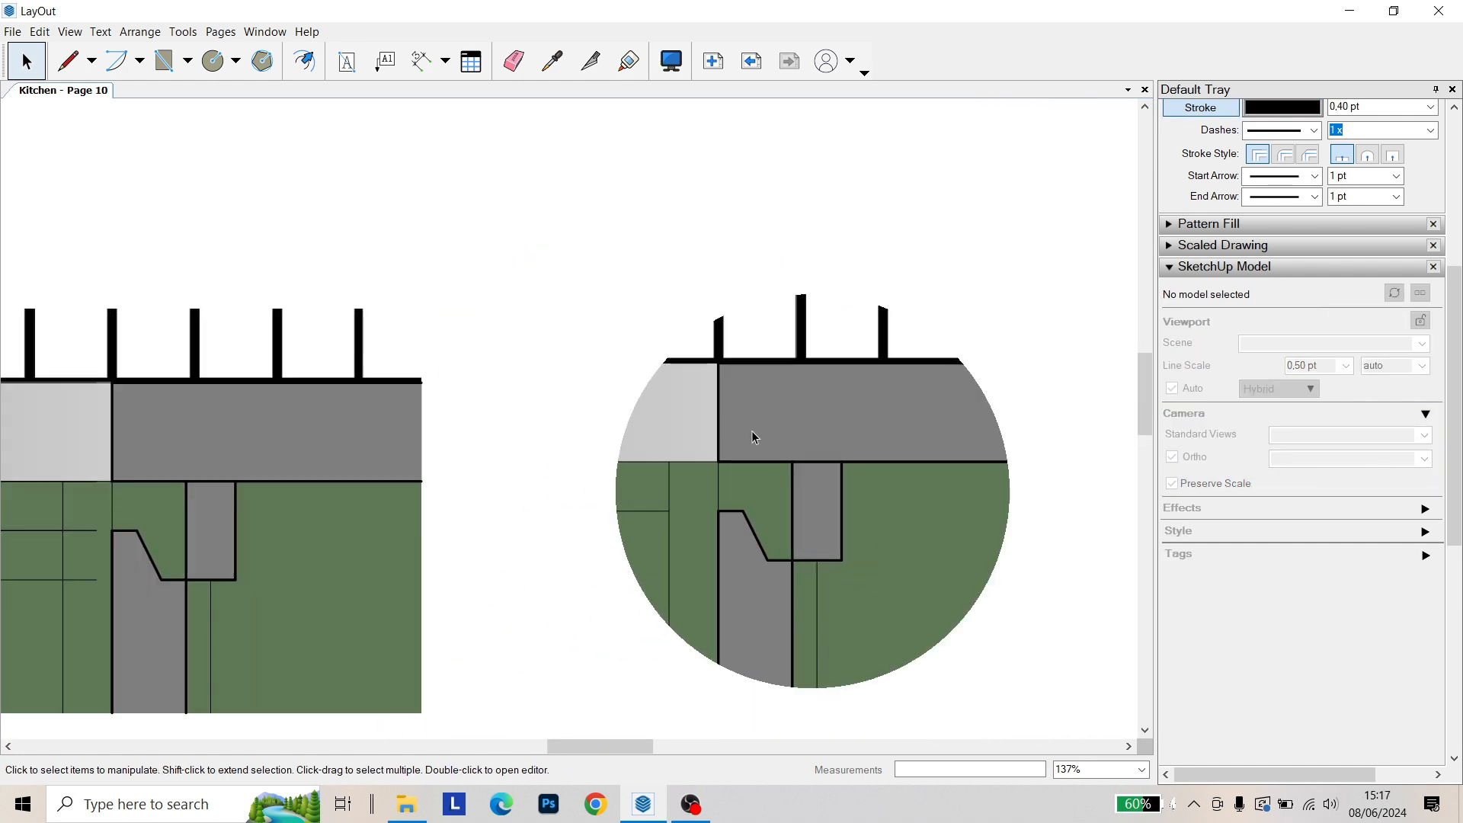
pyautogui.moveTo(638, 418); pyautogui.dragTo(506, 391, button='middle')
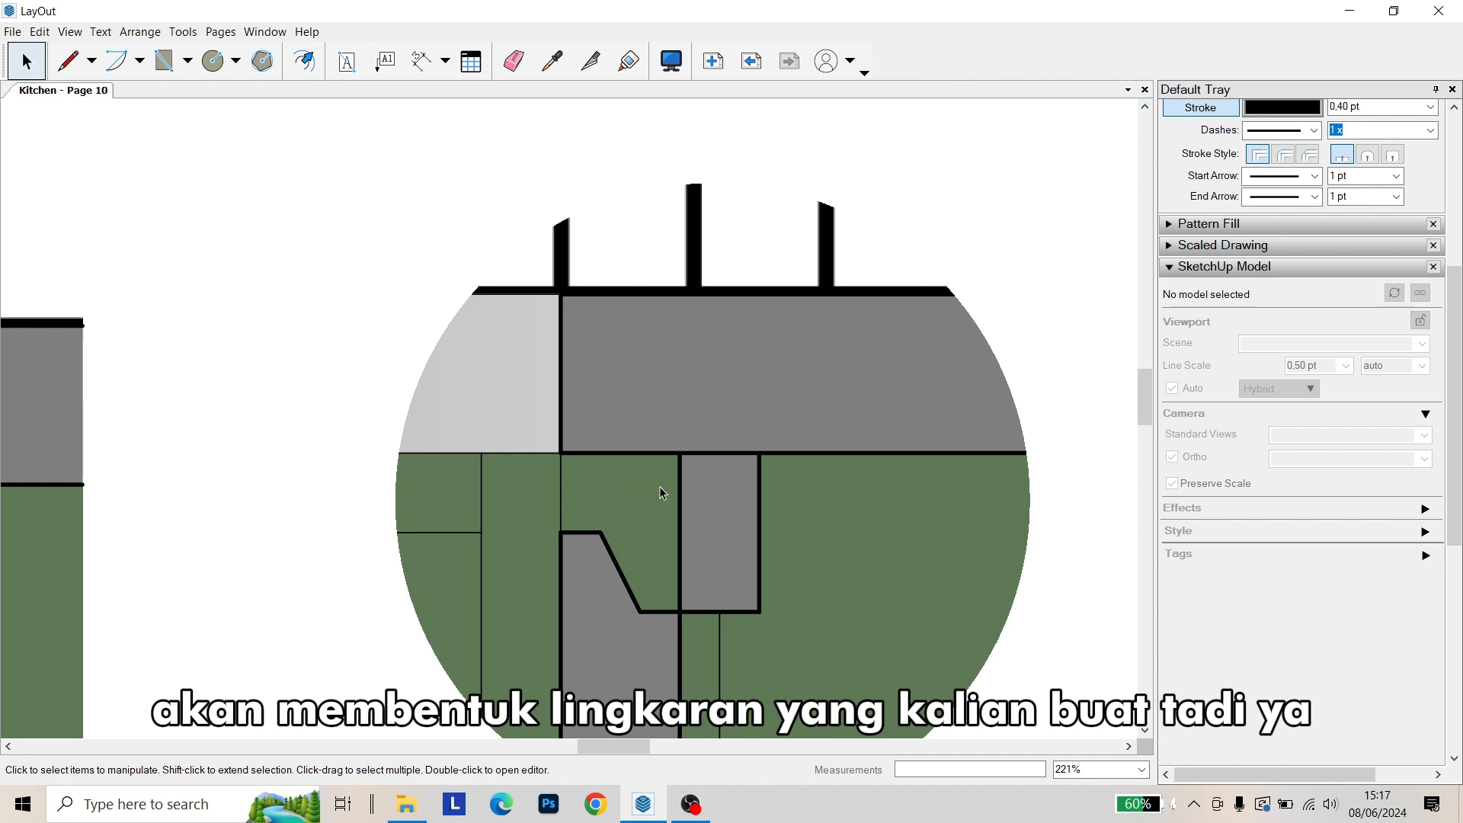
pyautogui.scroll(-8, 732, 451)
pyautogui.scroll(3, 714, 405)
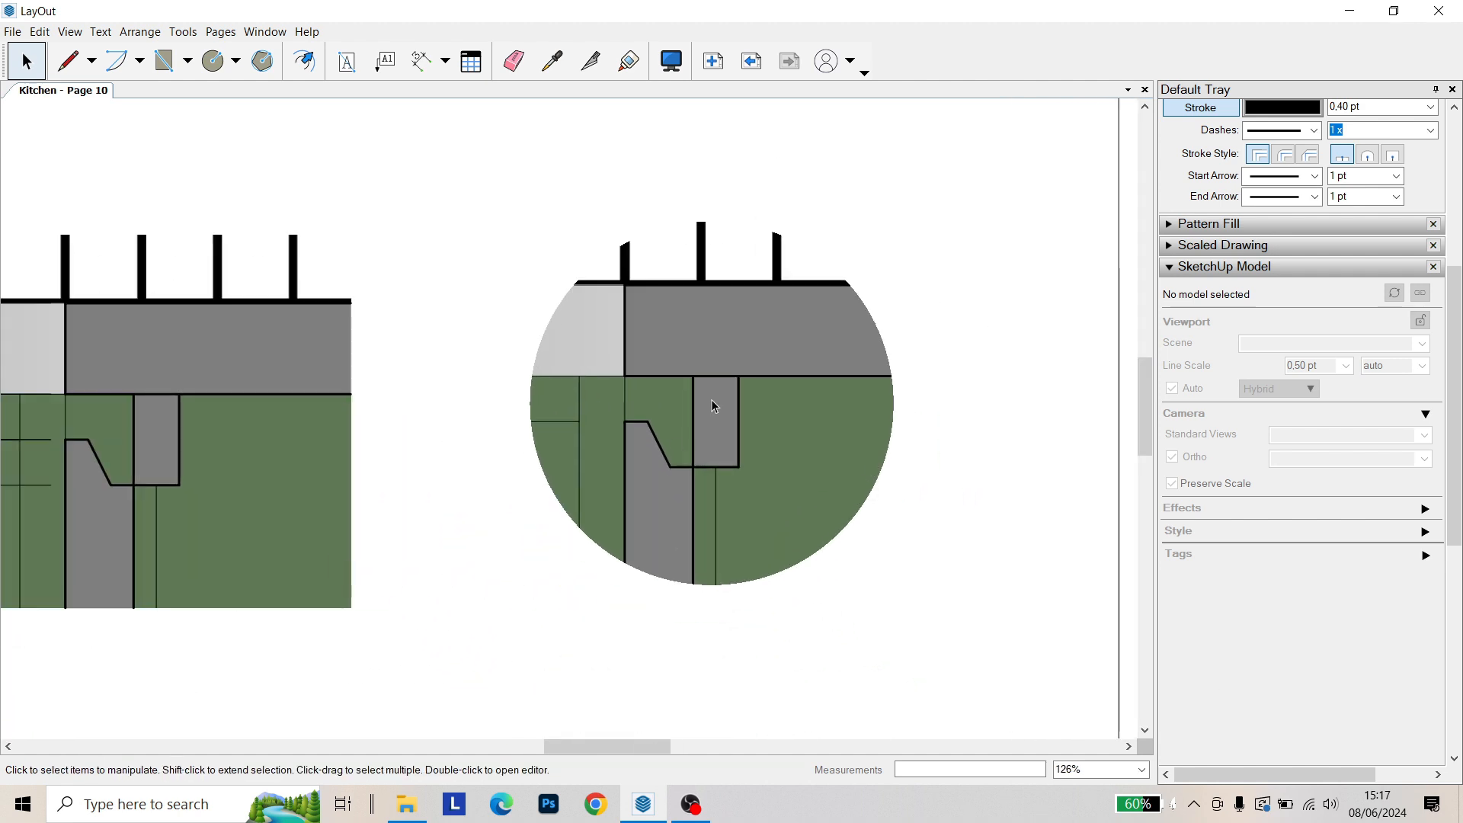
pyautogui.click(421, 61)
pyautogui.scroll(7, 602, 324)
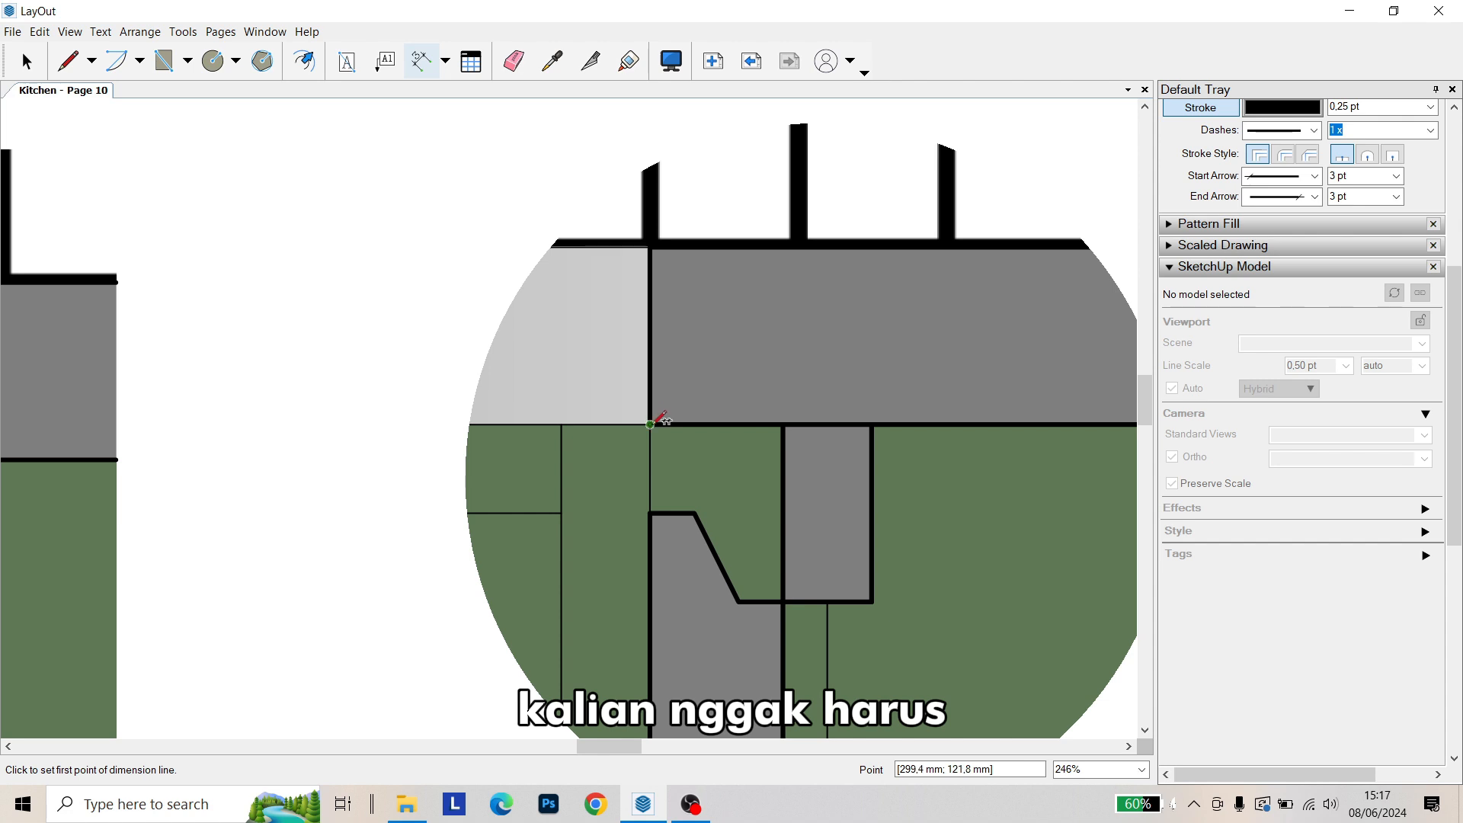
pyautogui.scroll(-8, 660, 418)
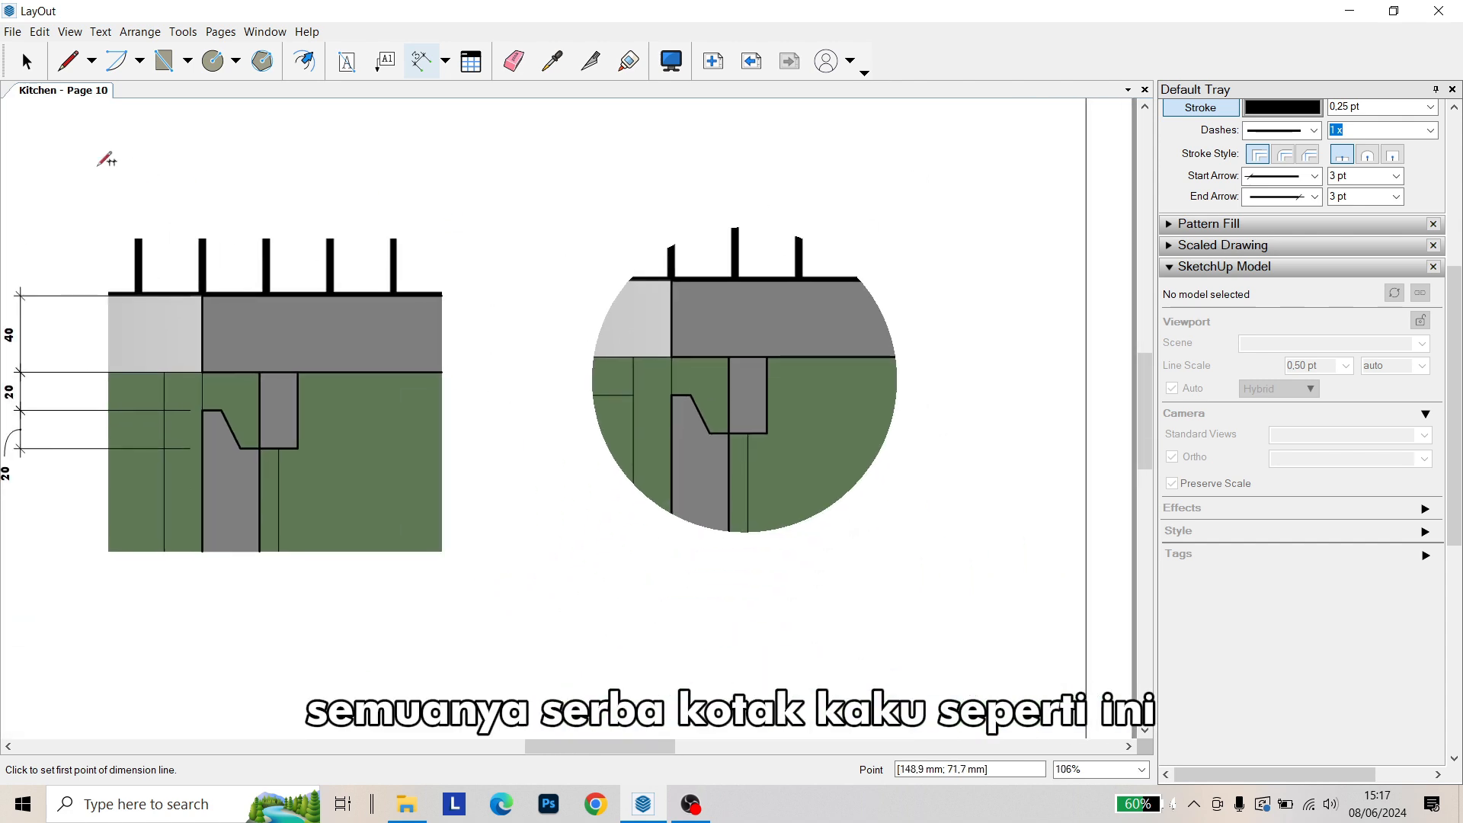
pyautogui.click(25, 61)
# Shrink the clipping circle of the round detail uniformly about its centre to a scale of about 0.744
pyautogui.click(333, 381)
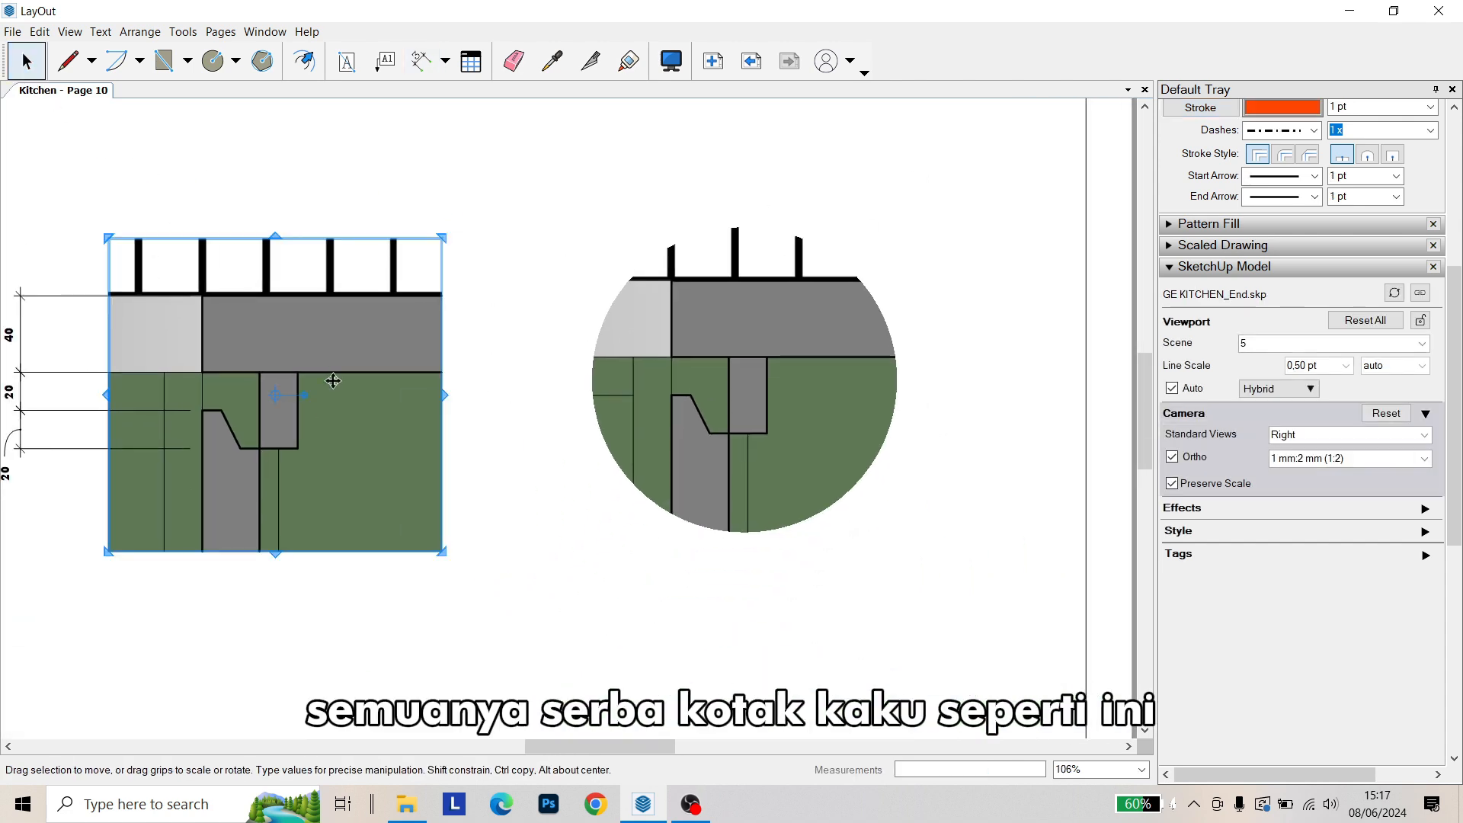
pyautogui.scroll(3, 698, 346)
pyautogui.click(696, 354)
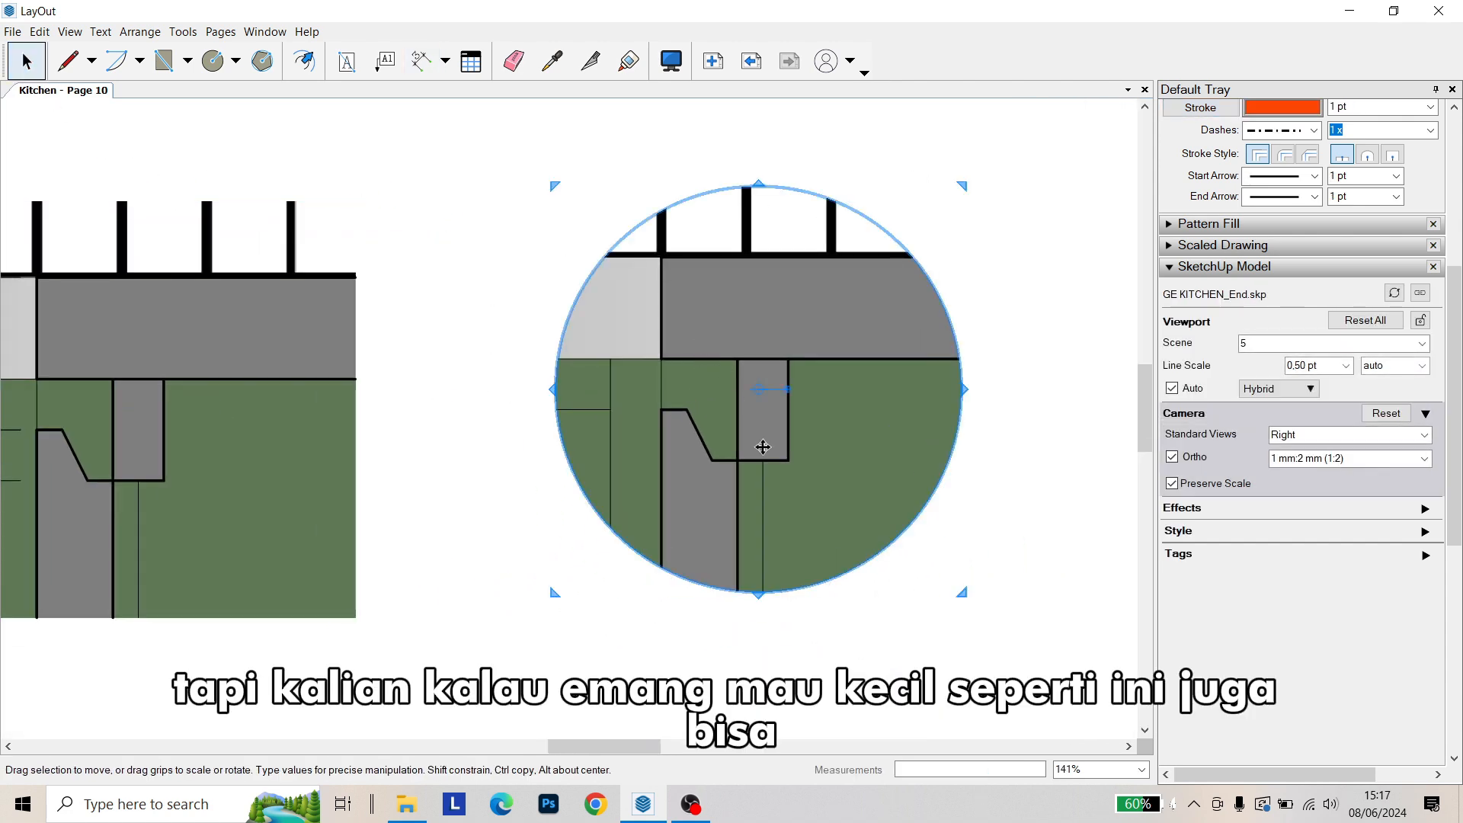
pyautogui.moveTo(762, 447); pyautogui.dragTo(702, 470, button='middle')
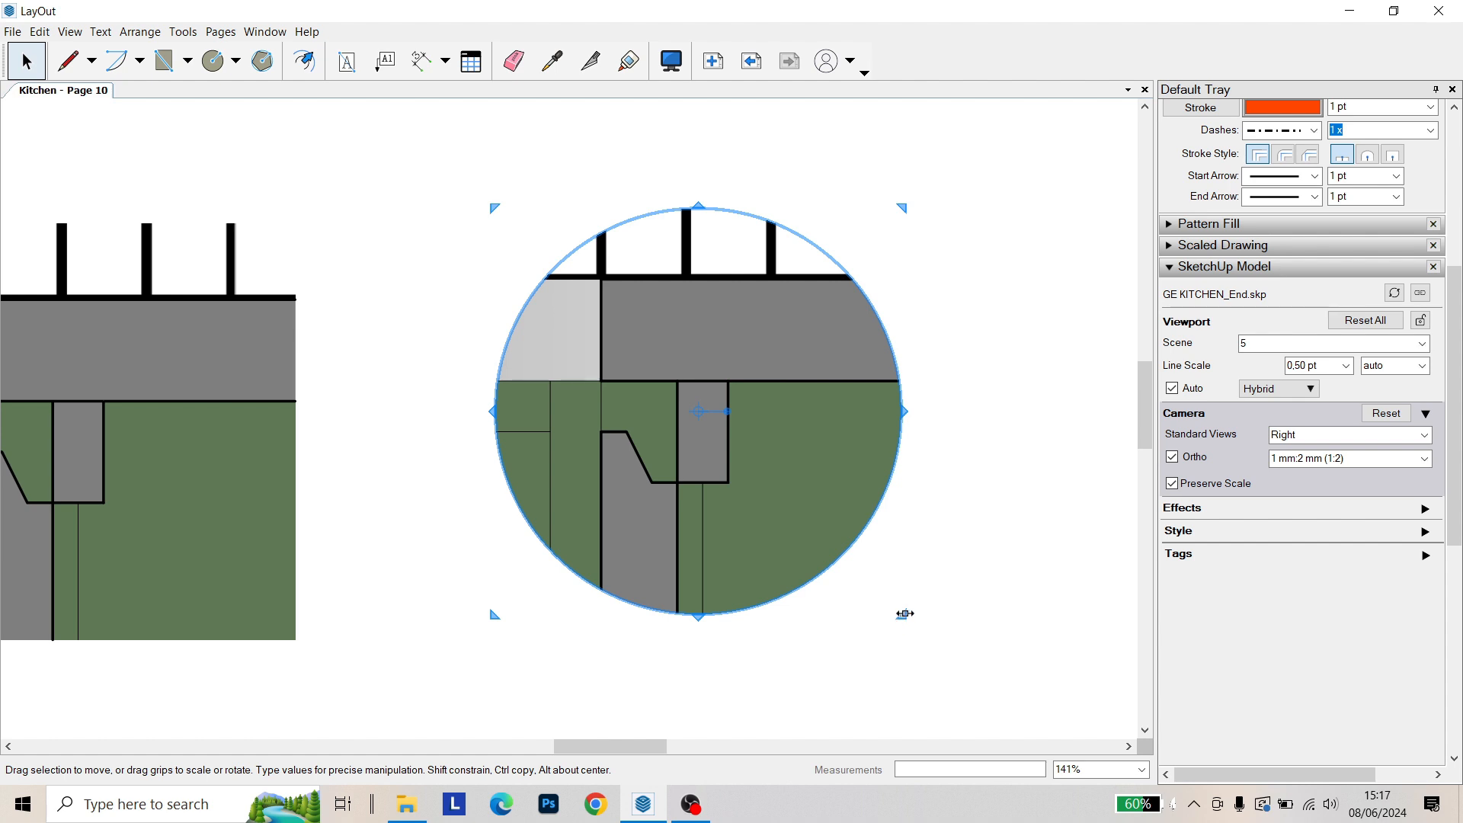
pyautogui.moveTo(904, 619); pyautogui.dragTo(850, 562)
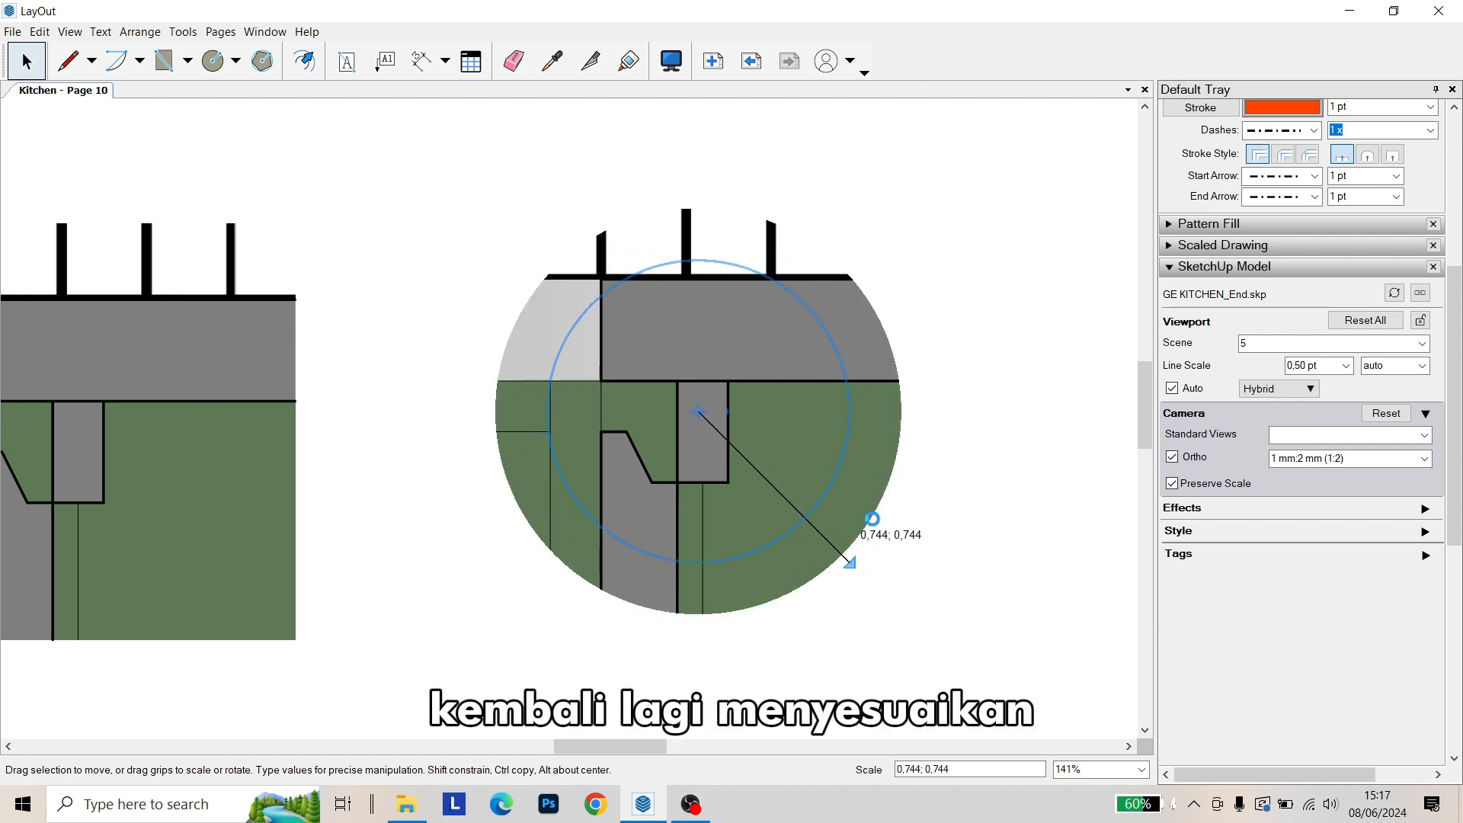
pyautogui.click(899, 216)
pyautogui.scroll(-9, 857, 591)
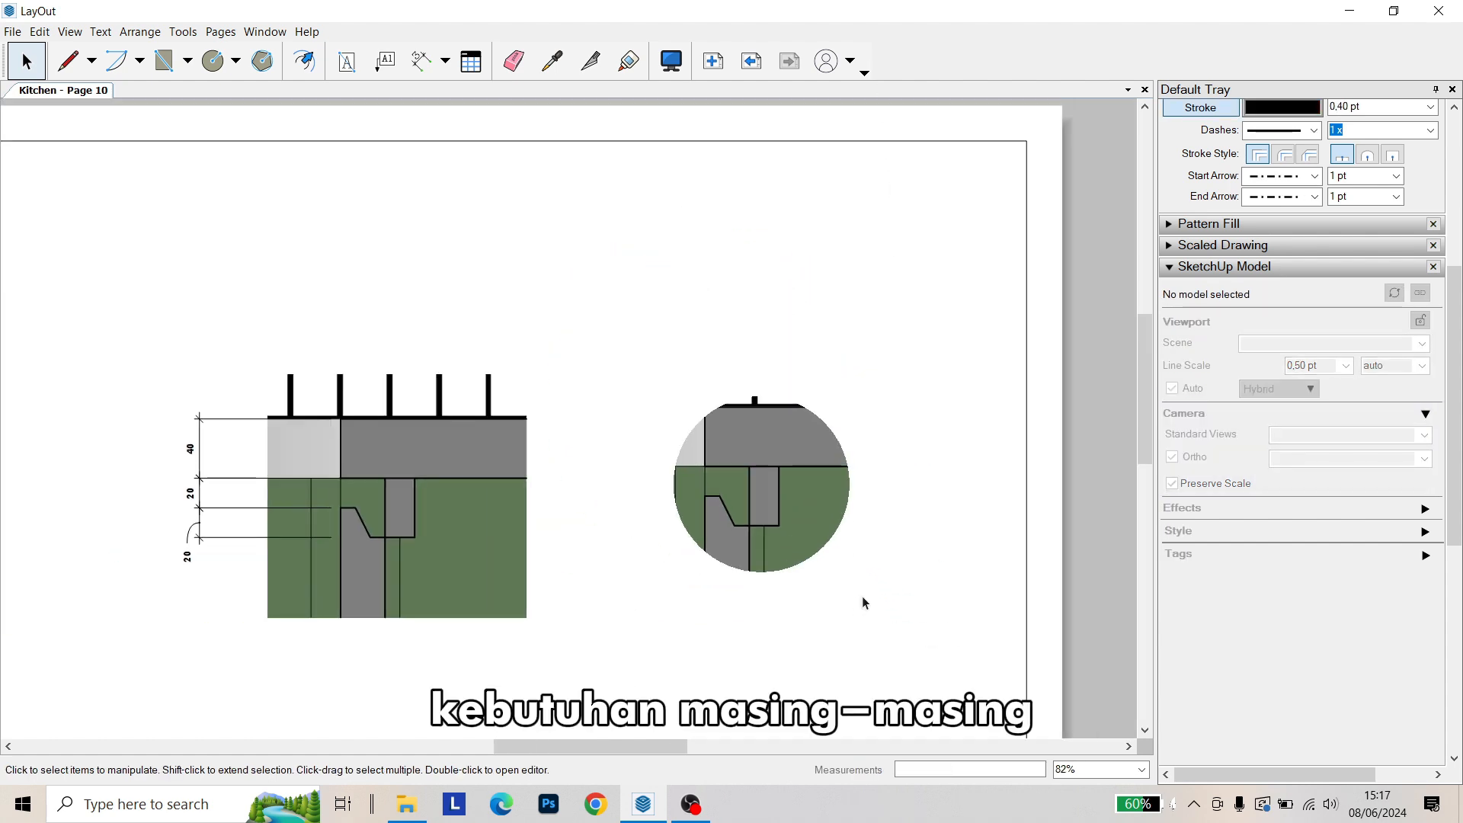
pyautogui.click(778, 518)
pyautogui.scroll(8, 775, 520)
pyautogui.moveTo(768, 531); pyautogui.dragTo(723, 412, button='middle')
pyautogui.scroll(-8, 768, 488)
pyautogui.moveTo(1111, 608); pyautogui.dragTo(1090, 555, button='middle')
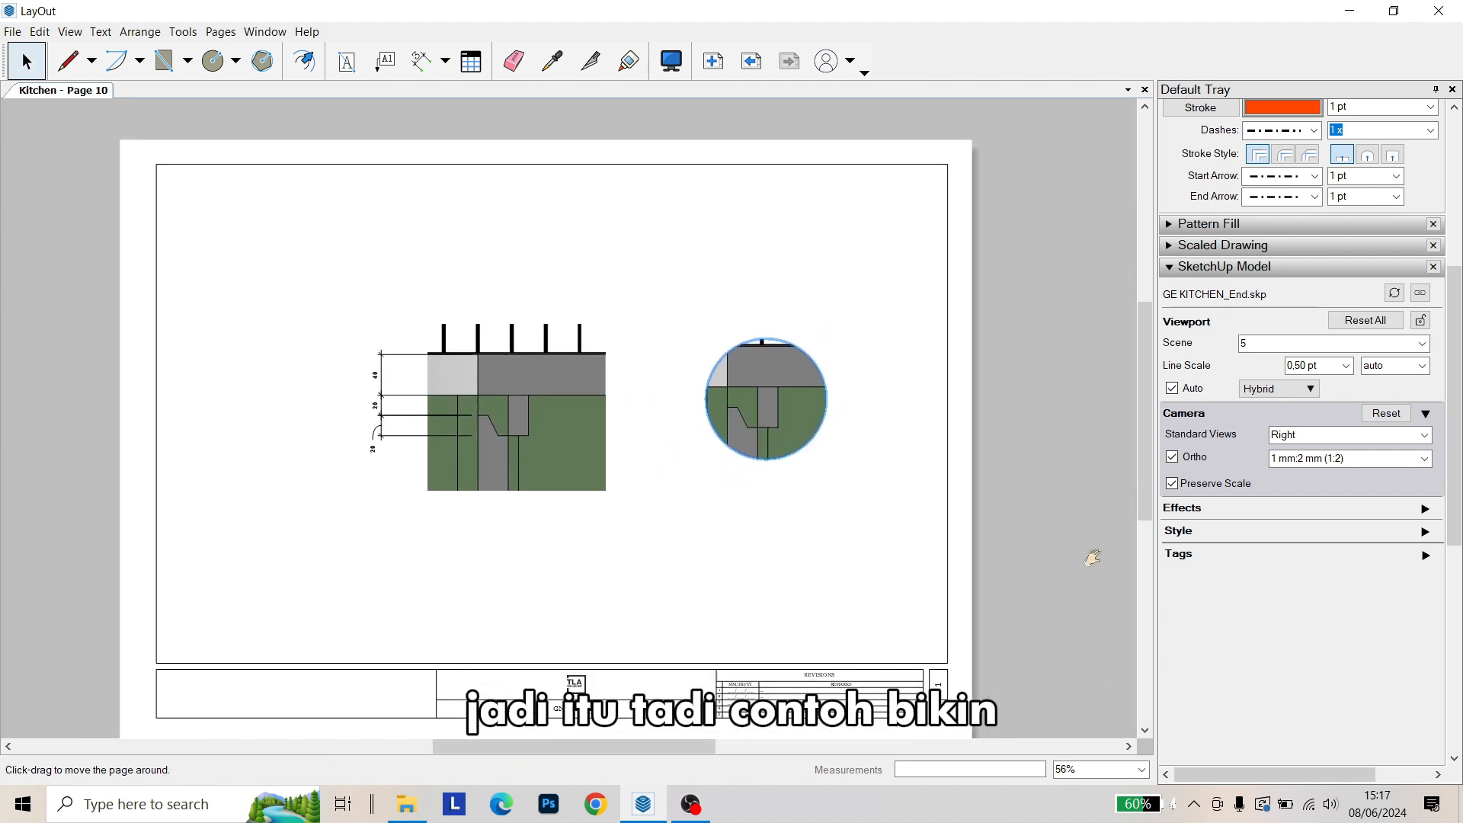
# Open page P.6 and examine the finished joint detail, the hardware details and the notes area in the title block
pyautogui.click(1224, 267)
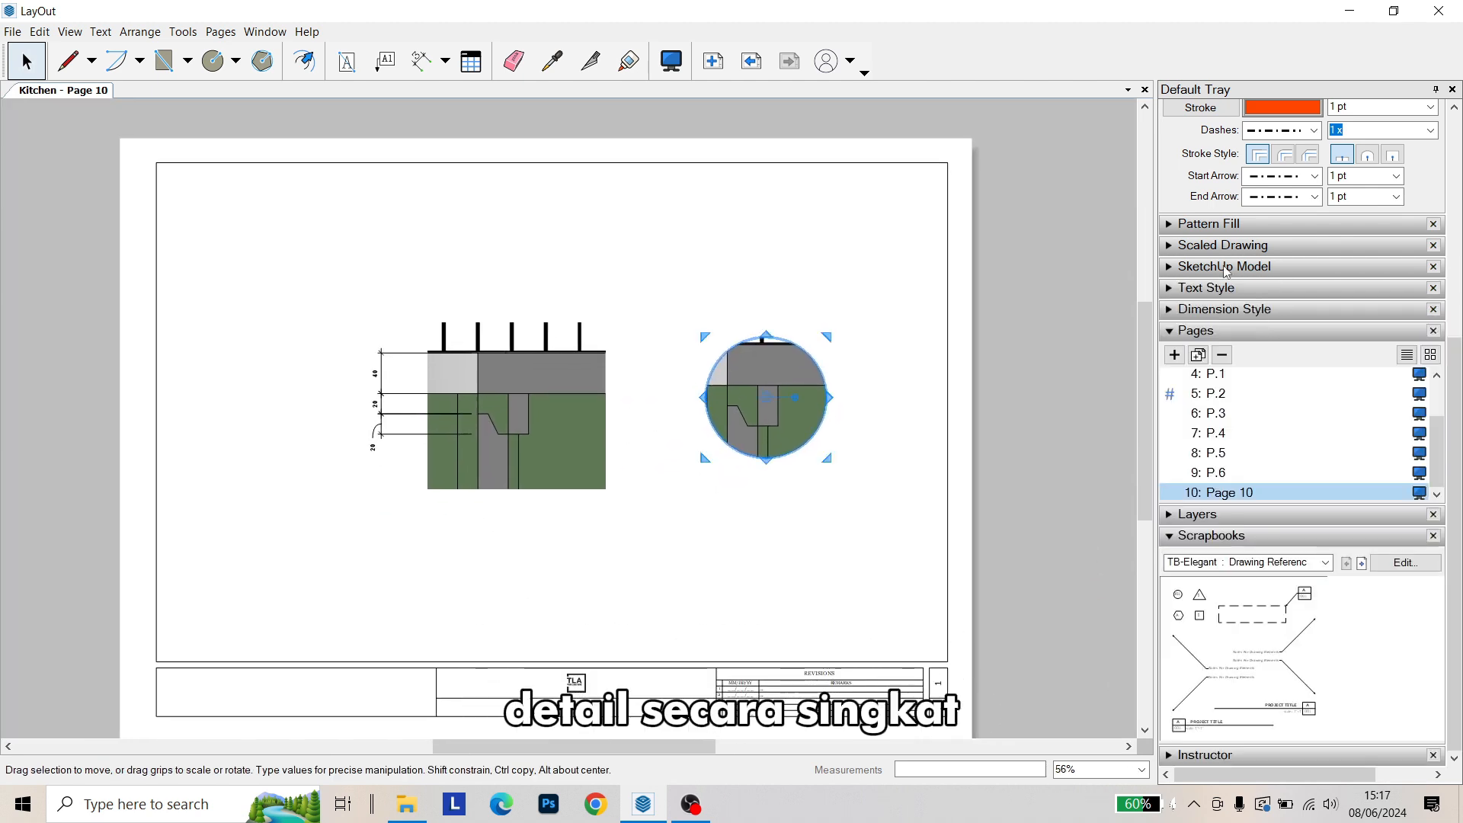
pyautogui.click(1217, 477)
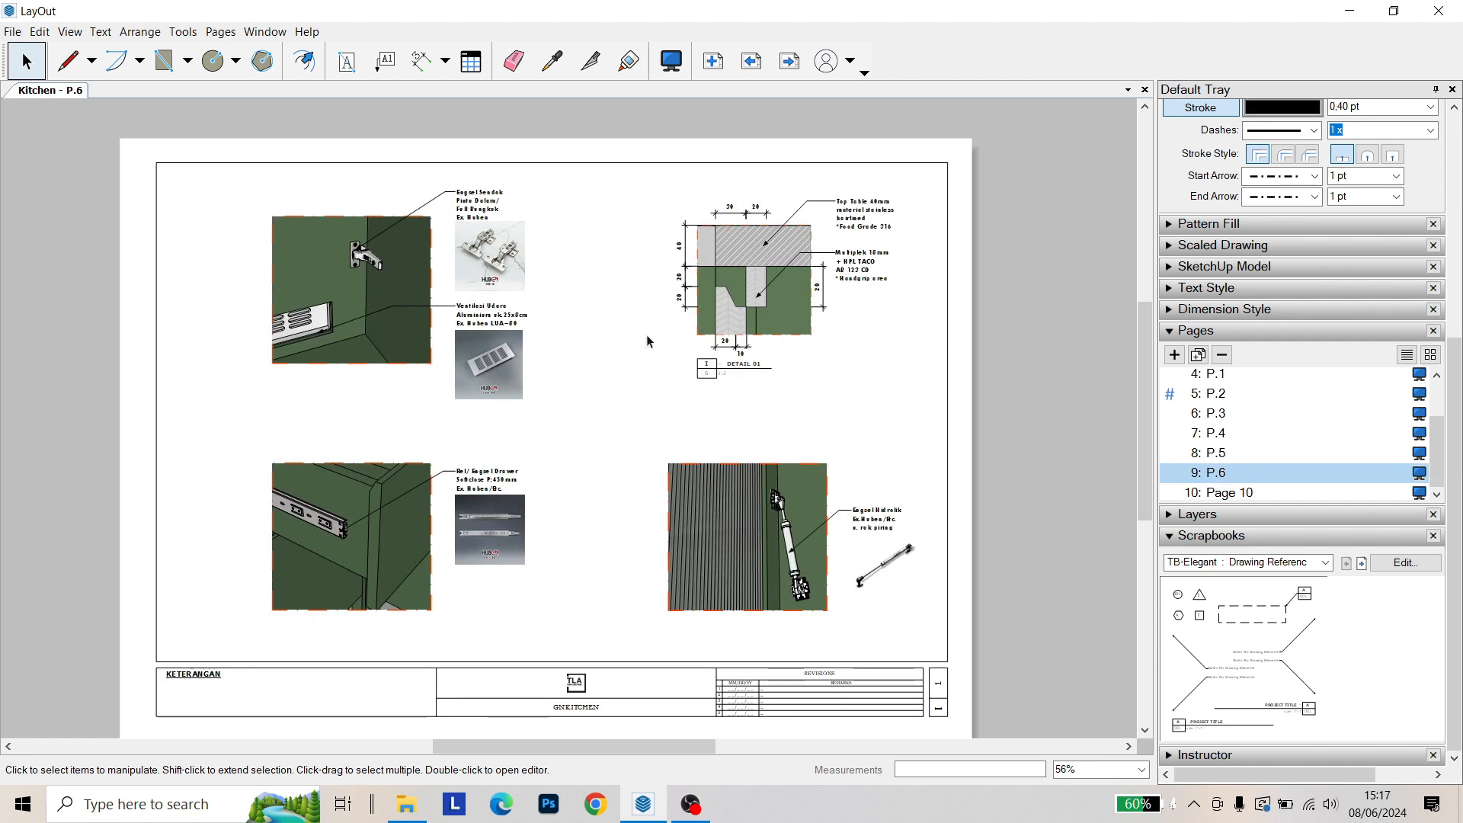
pyautogui.scroll(12, 659, 418)
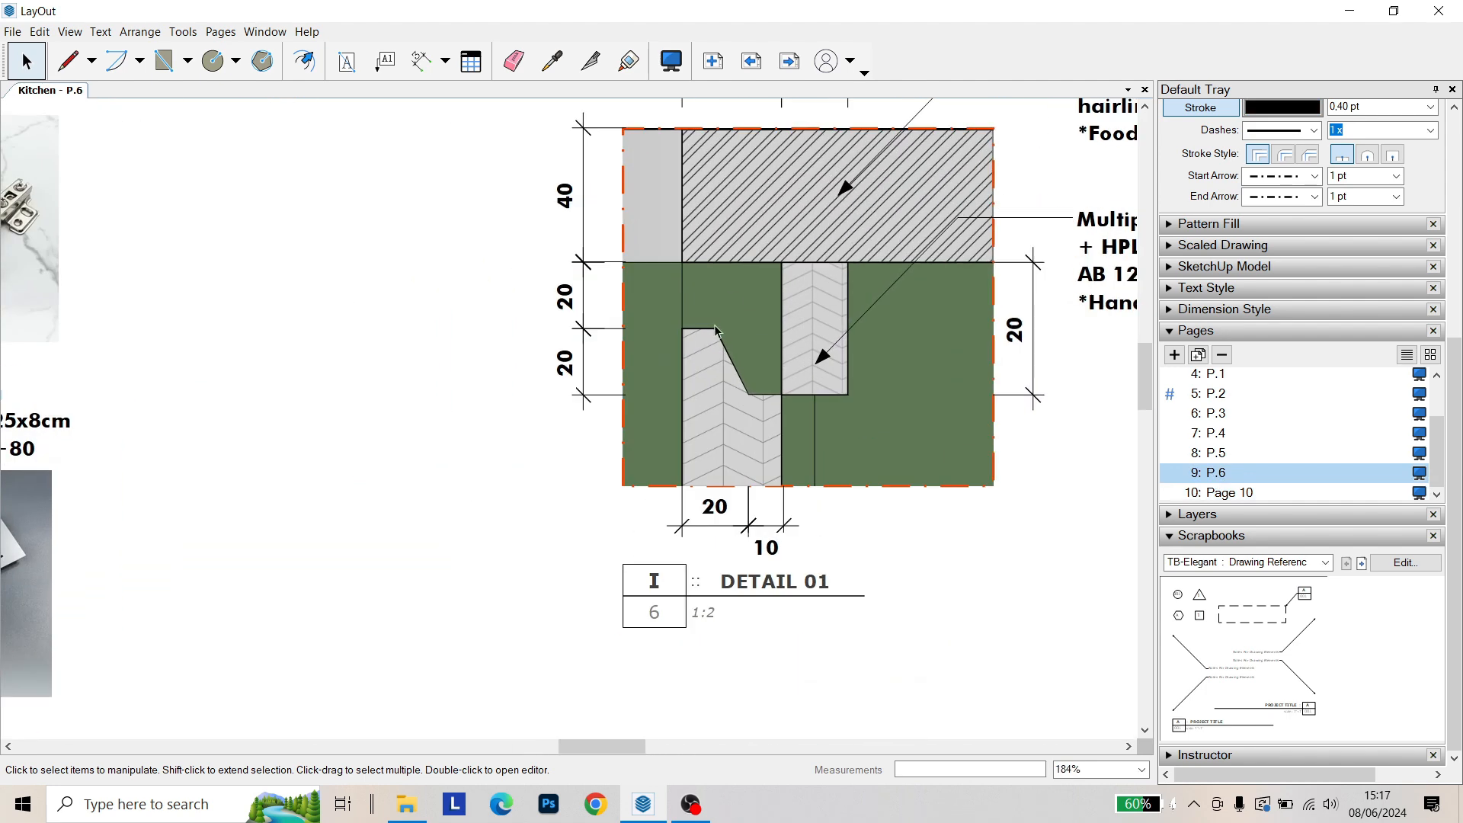
pyautogui.moveTo(540, 471); pyautogui.dragTo(1032, 358, button='middle')
pyautogui.scroll(-5, 848, 353)
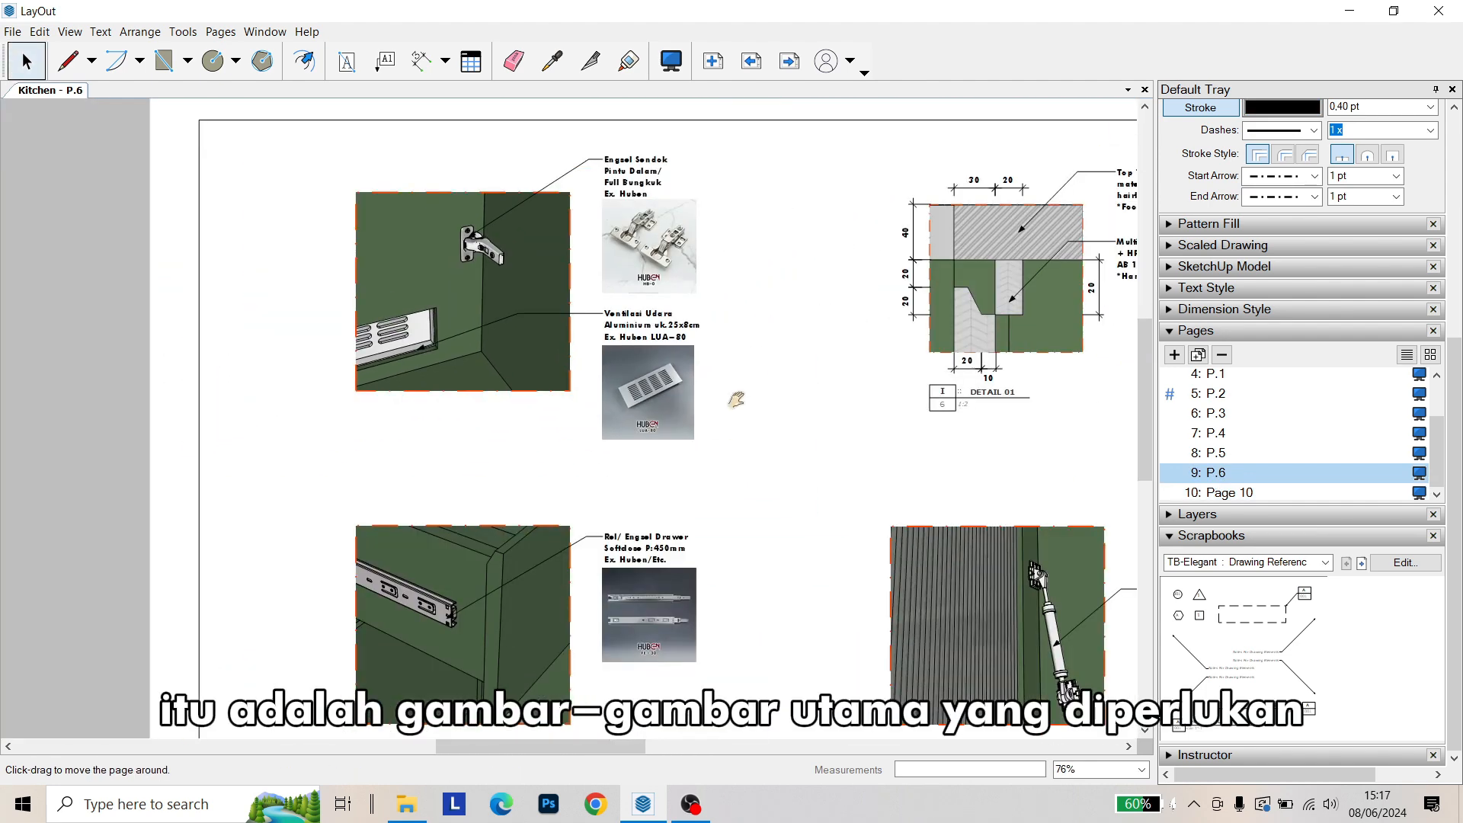
pyautogui.moveTo(764, 406); pyautogui.dragTo(731, 294, button='middle')
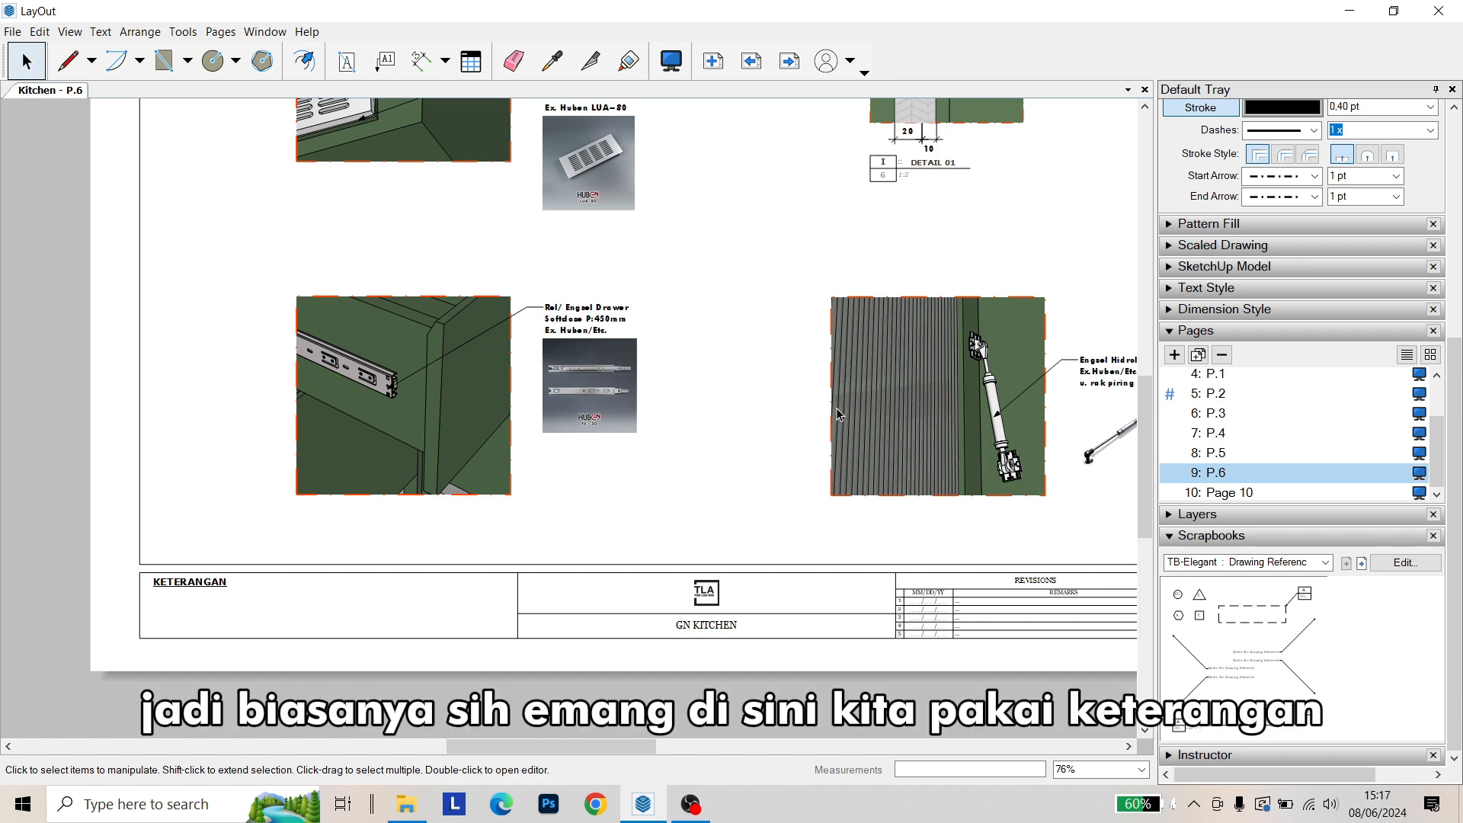
pyautogui.scroll(3, 231, 541)
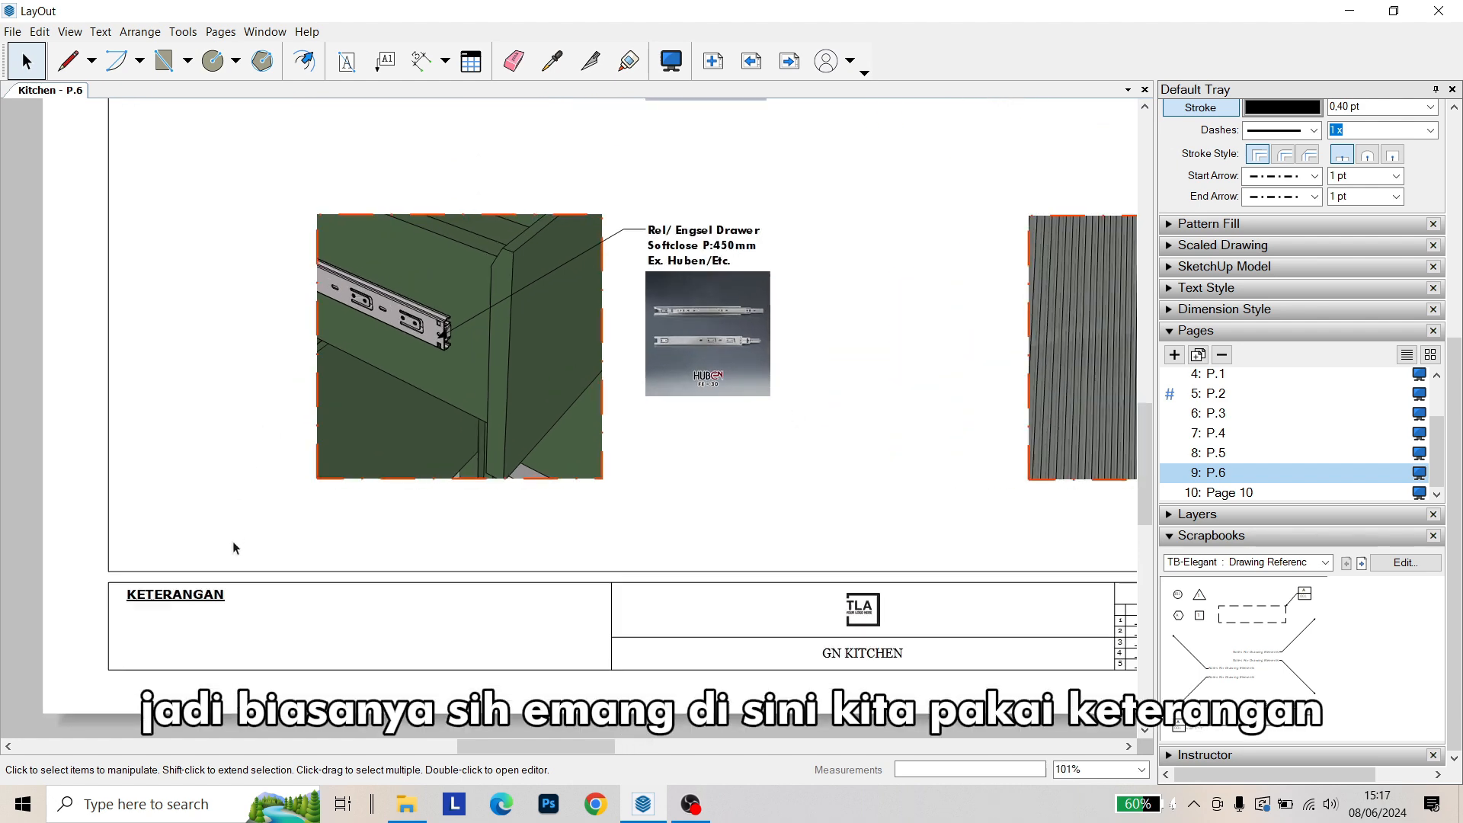
pyautogui.scroll(1, 483, 648)
pyautogui.moveTo(483, 647); pyautogui.dragTo(156, 523, button='middle')
pyautogui.scroll(3, 756, 594)
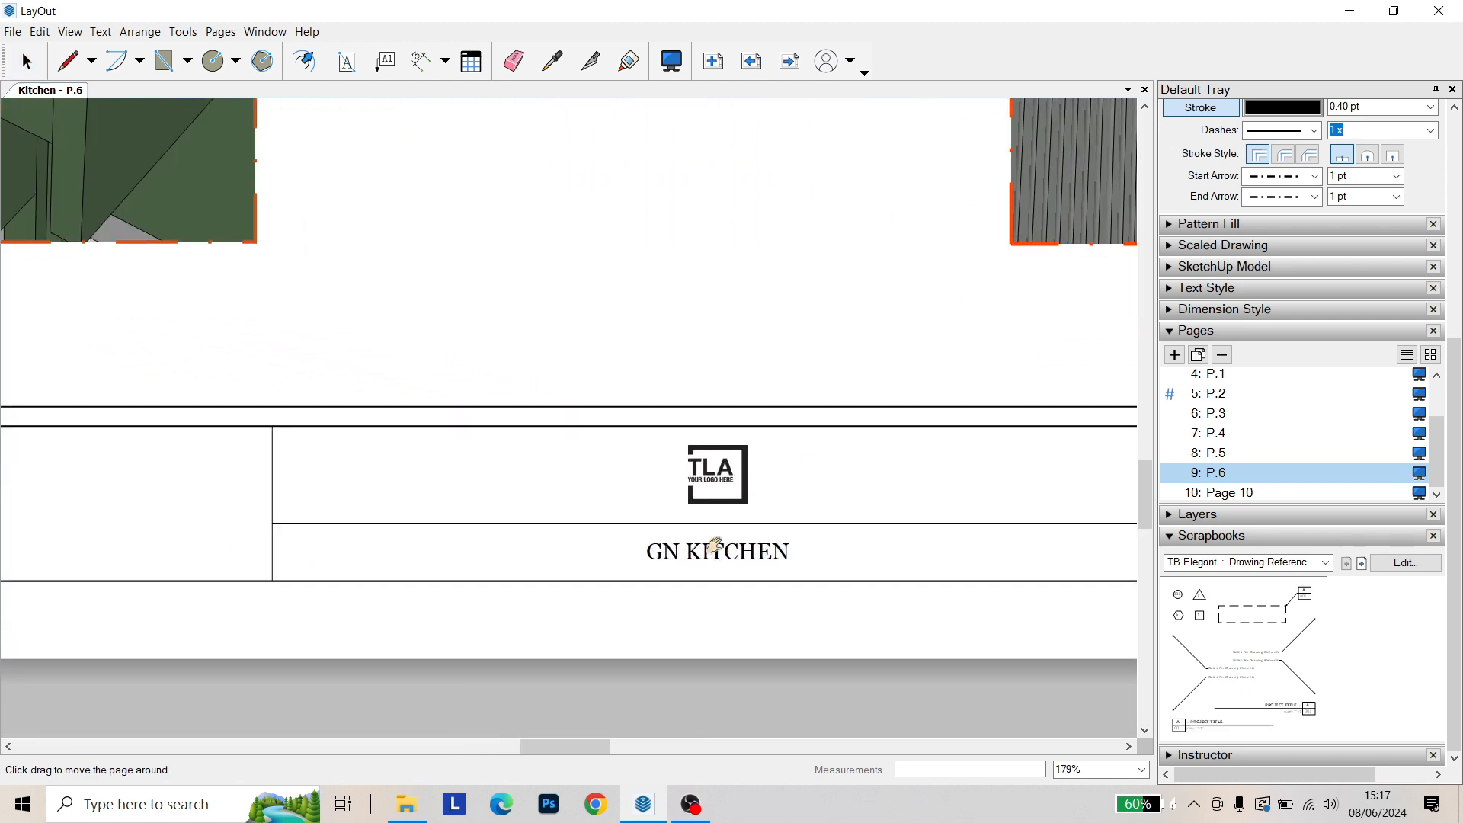
# Change the project title in the title block on page P.6 to GREEN KITCHEN
pyautogui.moveTo(716, 556); pyautogui.dragTo(630, 545, button='middle')
pyautogui.doubleClick(630, 545)
pyautogui.click(610, 538)
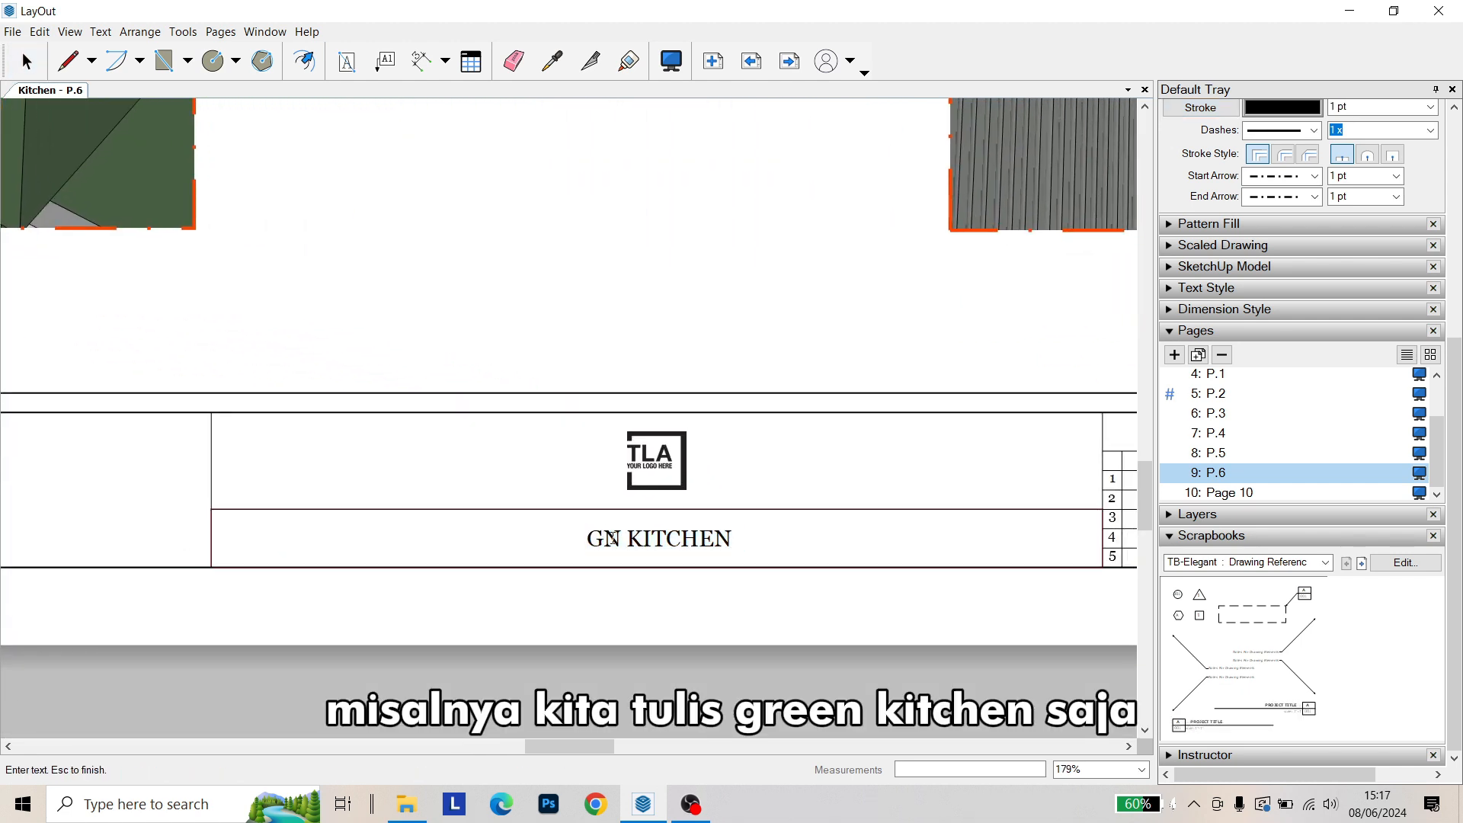
pyautogui.write('r')
pyautogui.press('BackSpace')
pyautogui.write('REE')
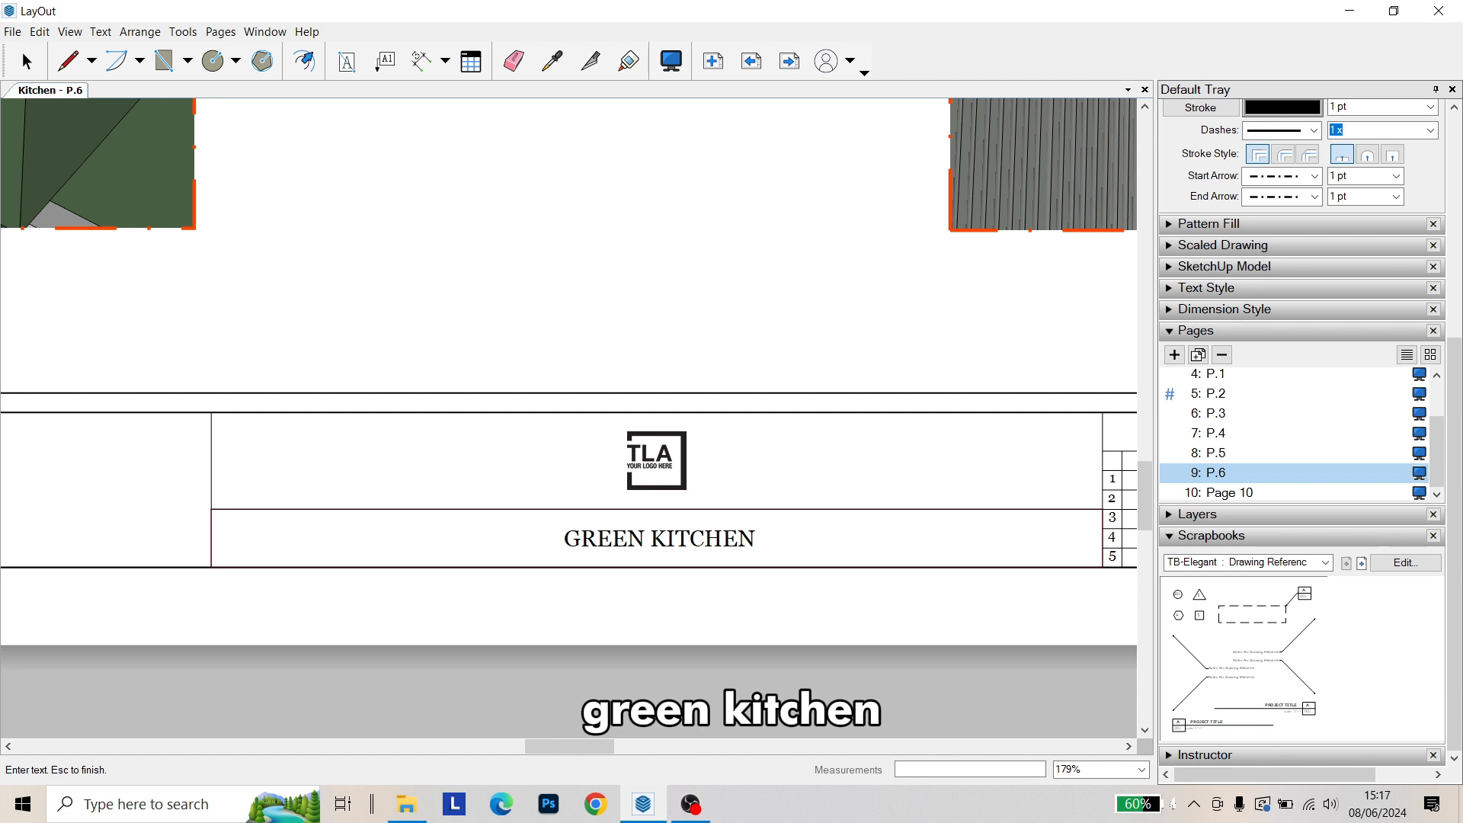
pyautogui.click(586, 632)
# Examine the revisions table in the title block, including its date and remarks columns
pyautogui.moveTo(467, 580); pyautogui.dragTo(5, 506, button='middle')
pyautogui.moveTo(951, 514); pyautogui.dragTo(702, 501, button='middle')
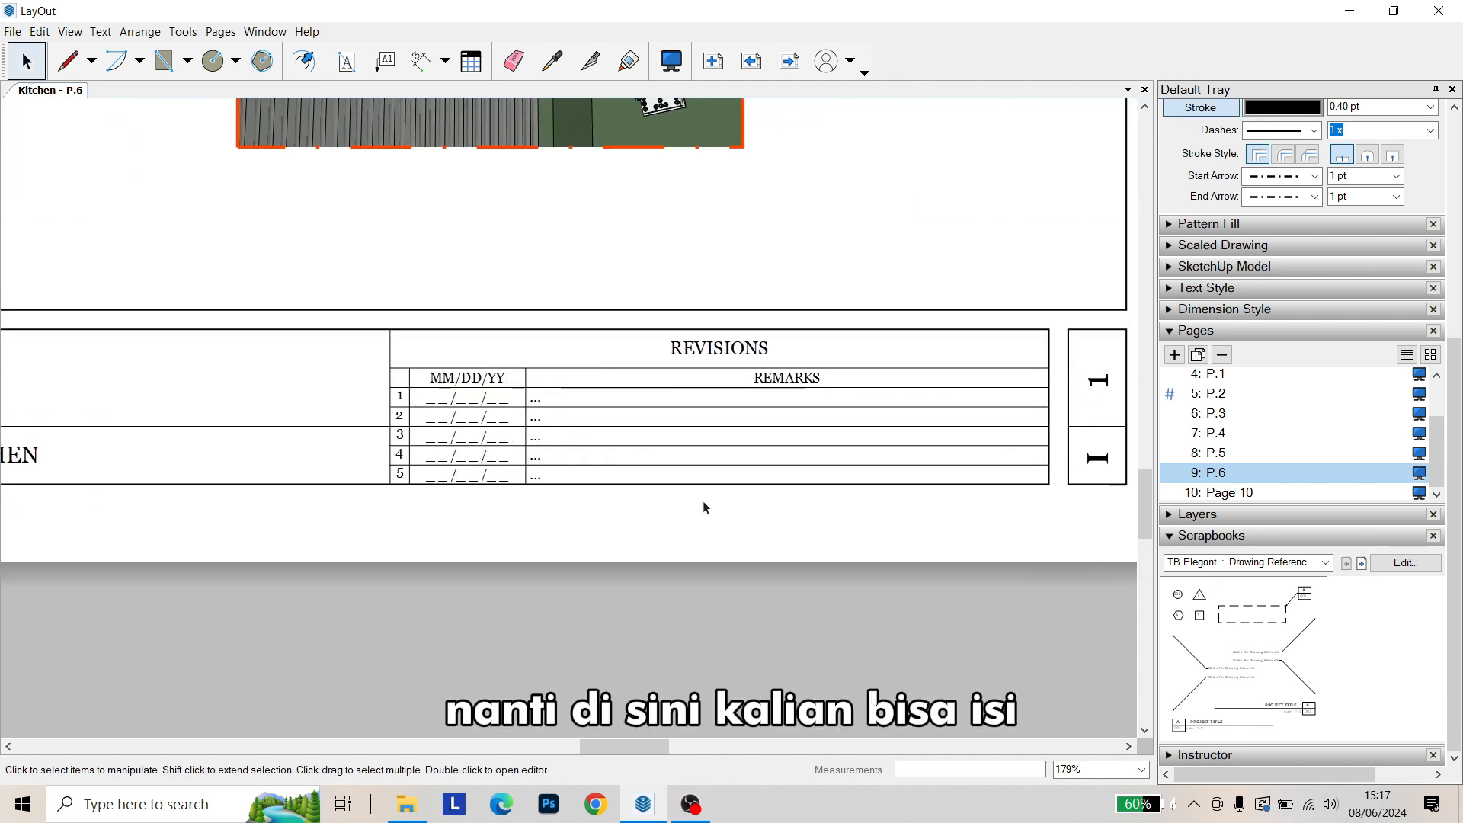
pyautogui.scroll(2, 493, 347)
pyautogui.moveTo(495, 361); pyautogui.dragTo(332, 376, button='middle')
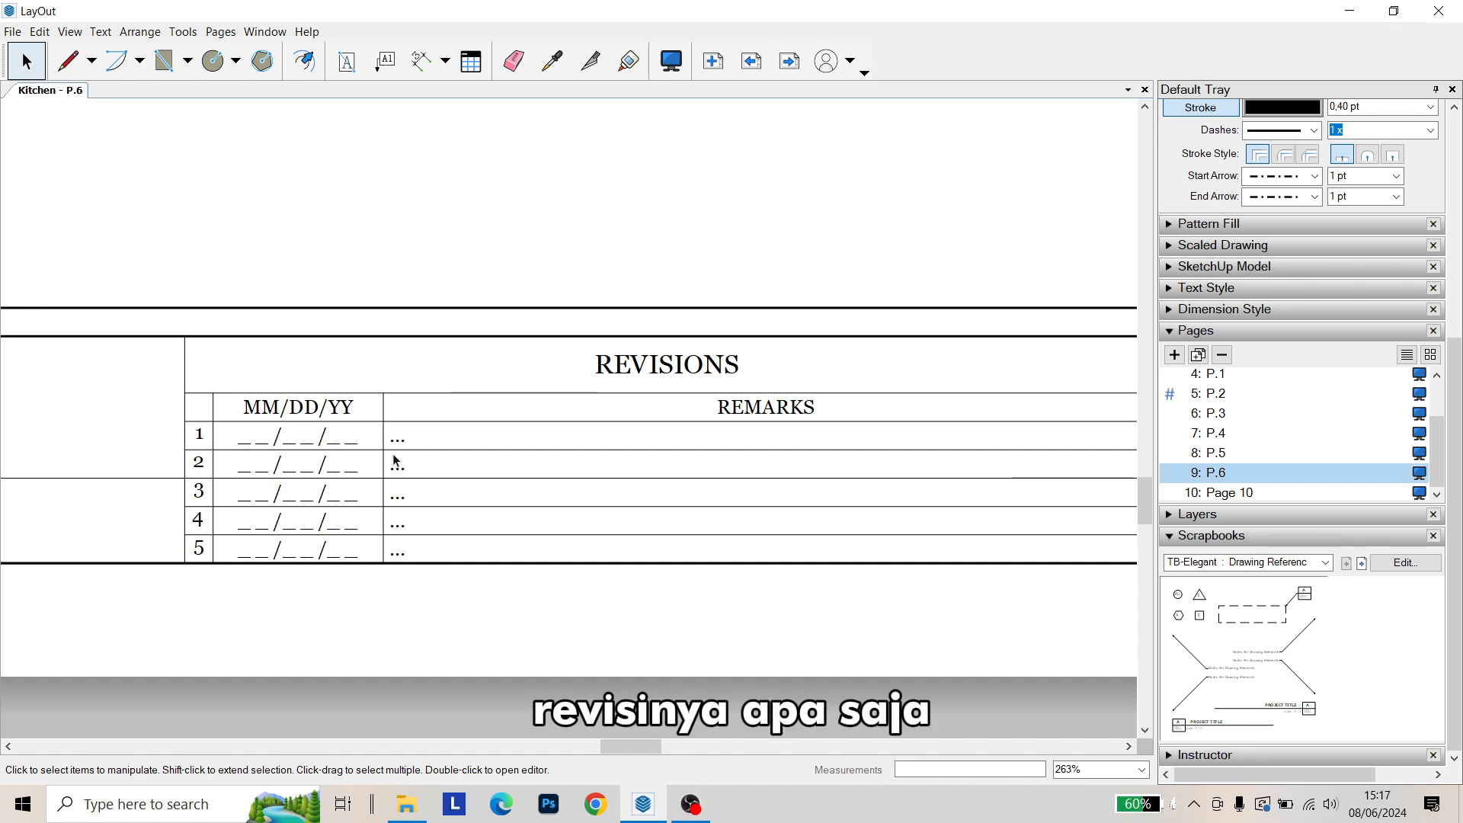
pyautogui.scroll(-2, 387, 471)
pyautogui.moveTo(759, 468); pyautogui.dragTo(951, 499, button='middle')
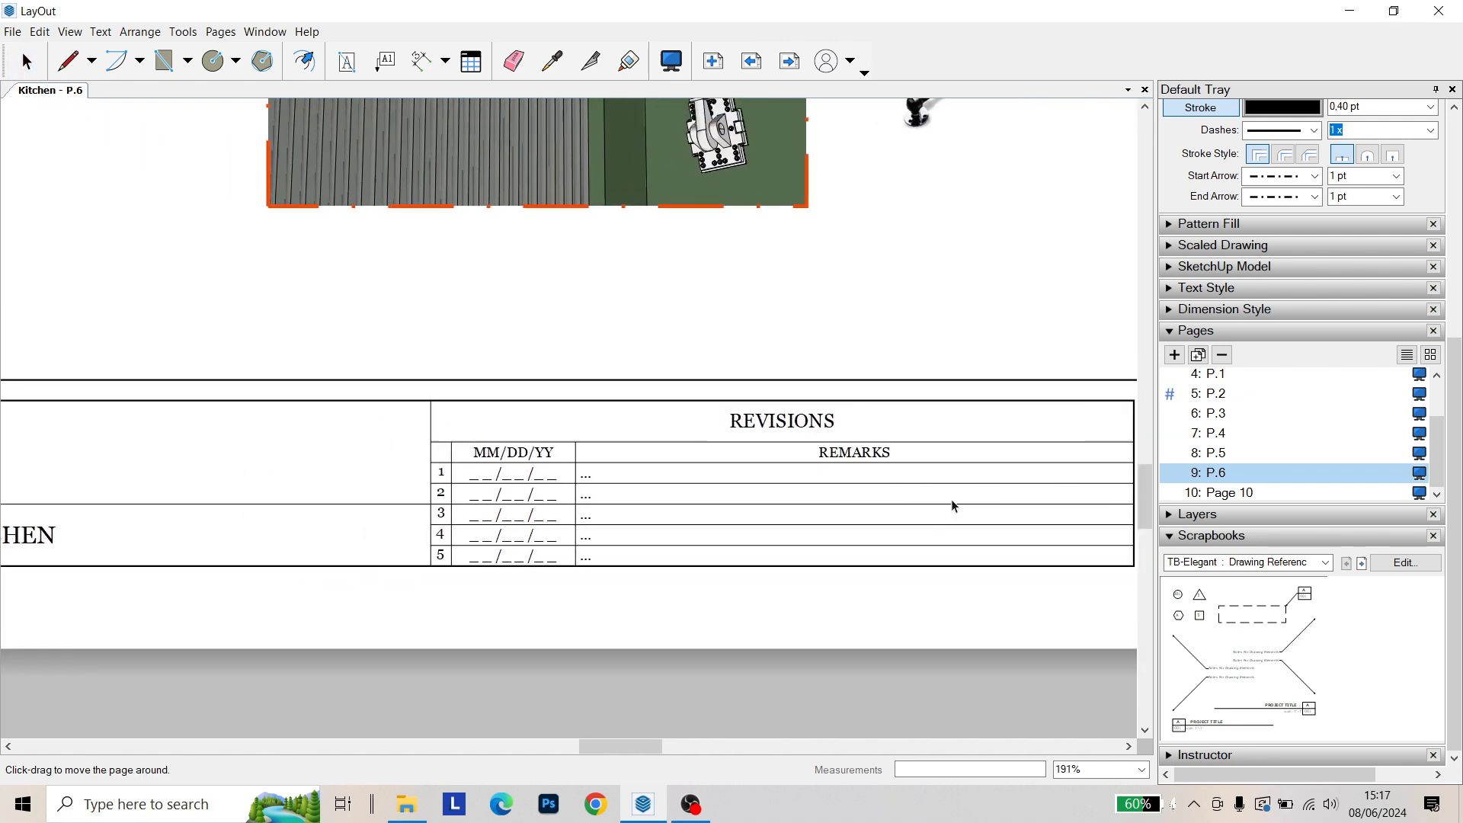
pyautogui.moveTo(516, 469); pyautogui.dragTo(709, 464, button='middle')
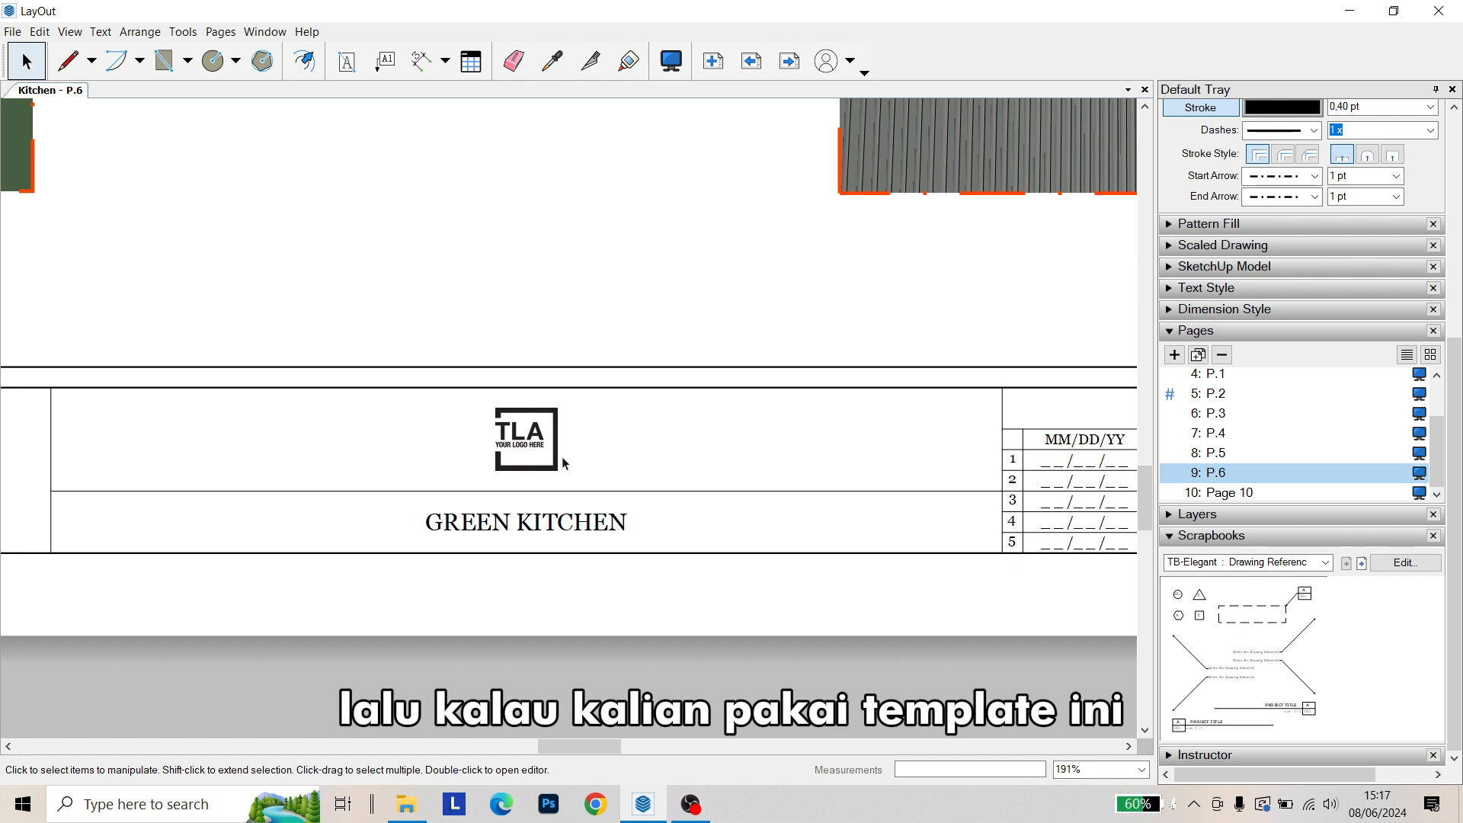
# Relink the image reference of the TLA placeholder logo in the title block to MS LOGO_Opt 4_Blank .png
pyautogui.scroll(4, 564, 461)
pyautogui.scroll(3, 579, 465)
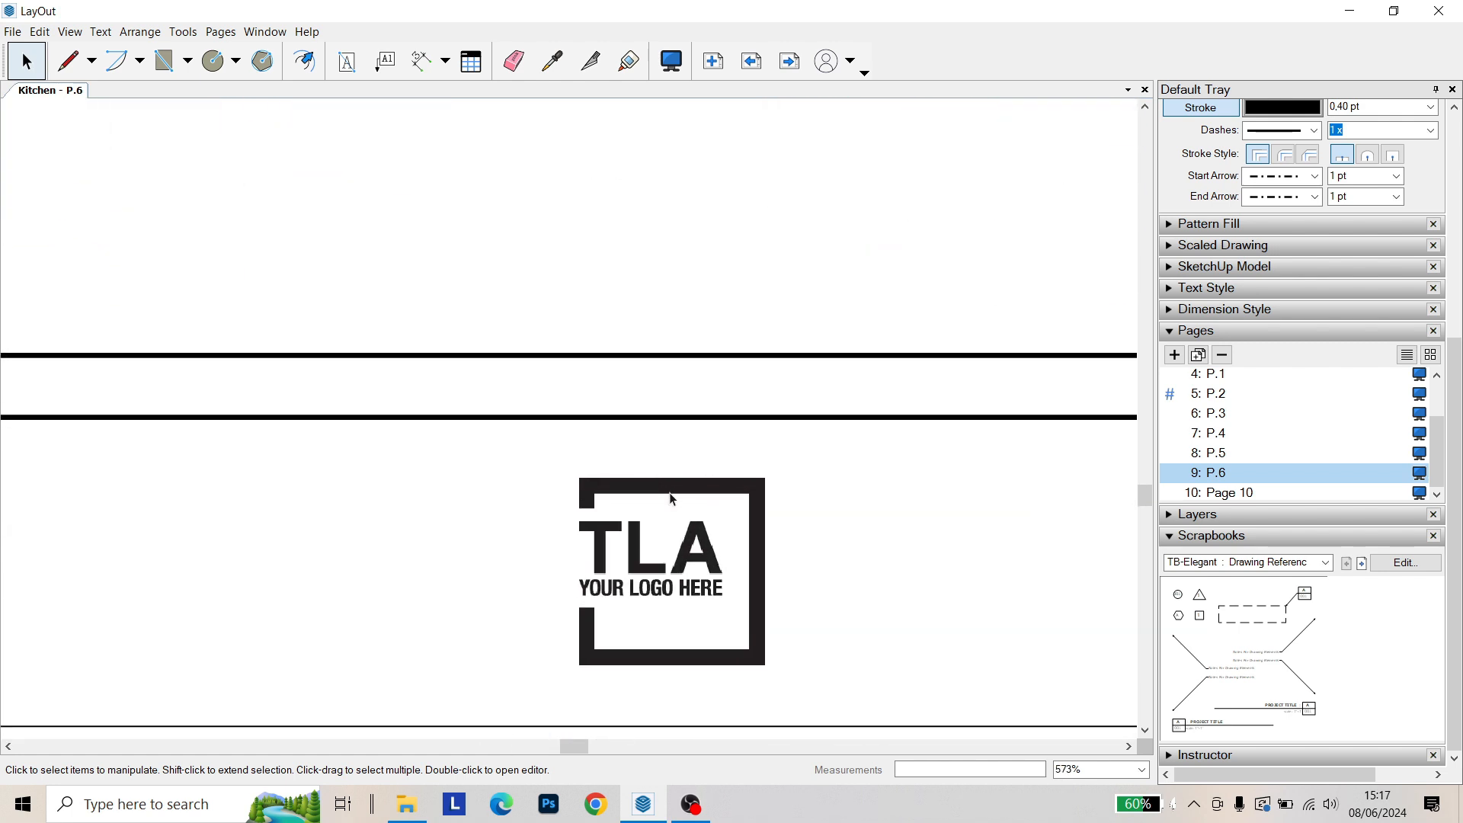
pyautogui.scroll(-5, 605, 534)
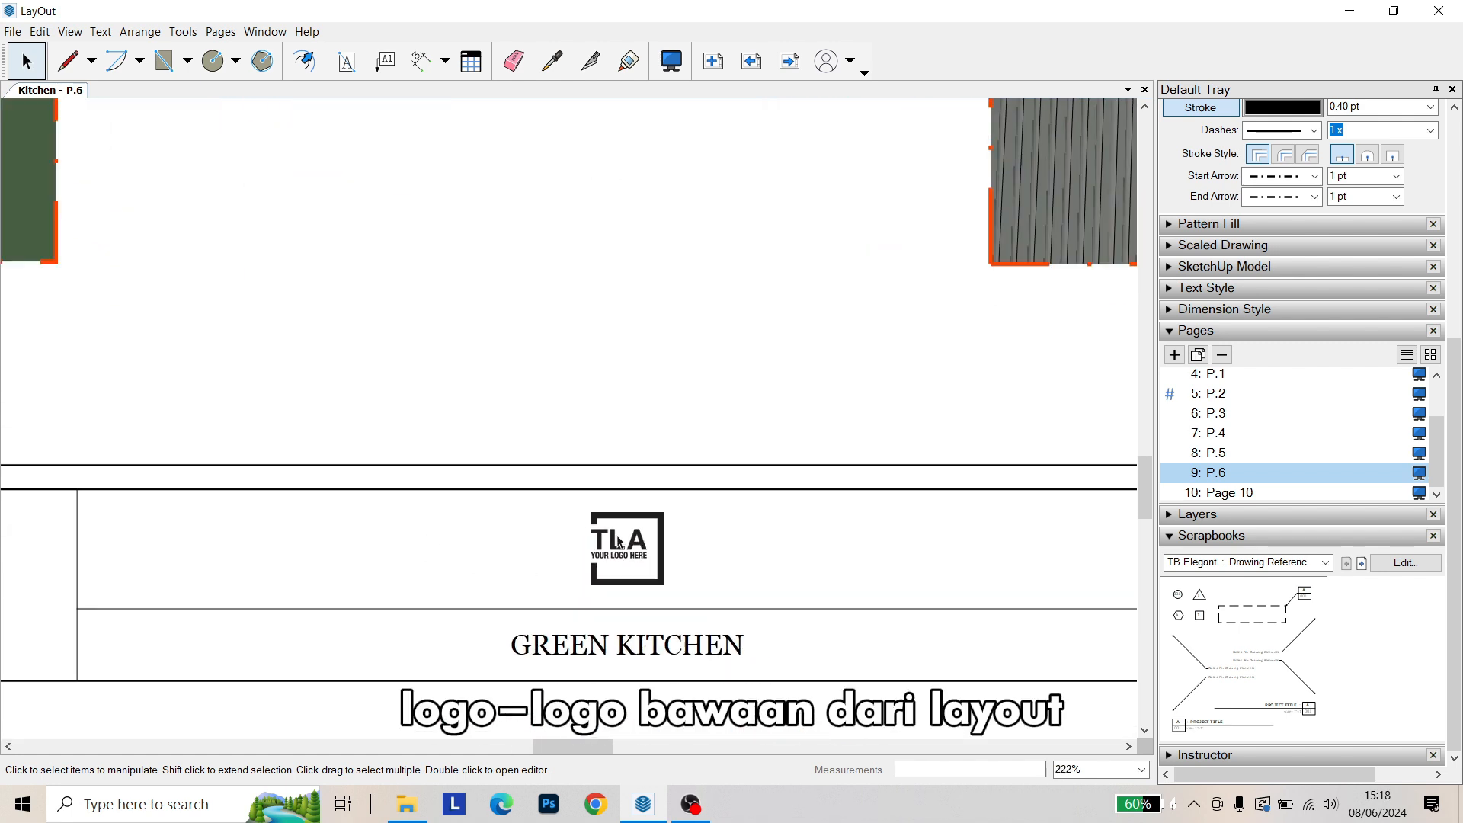
pyautogui.moveTo(429, 554); pyautogui.dragTo(570, 556, button='middle')
pyautogui.scroll(3, 570, 556)
pyautogui.moveTo(699, 544); pyautogui.dragTo(370, 550, button='middle')
pyautogui.scroll(3, 519, 518)
pyautogui.click(519, 518)
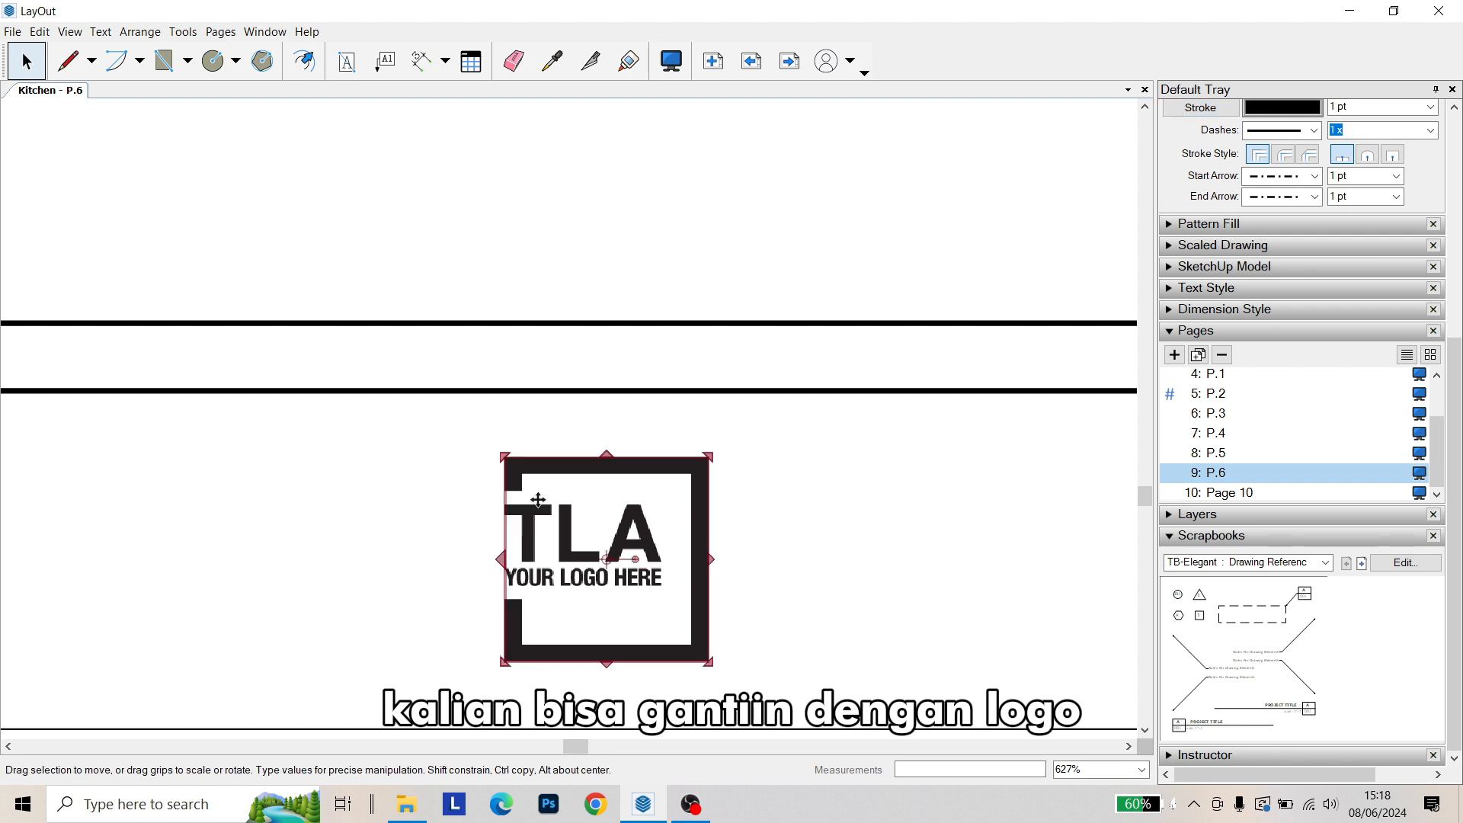
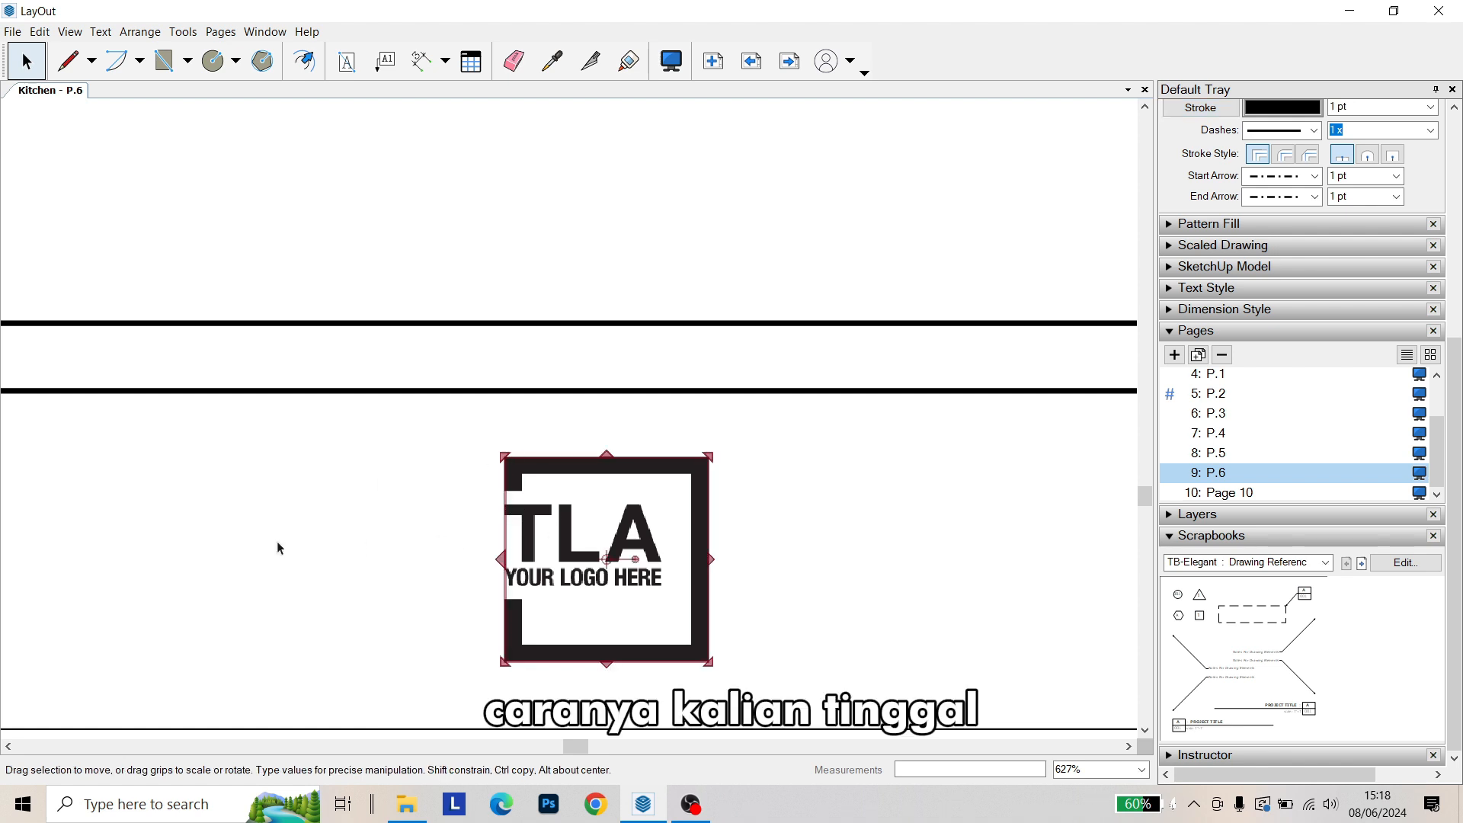
pyautogui.rightClick(611, 496)
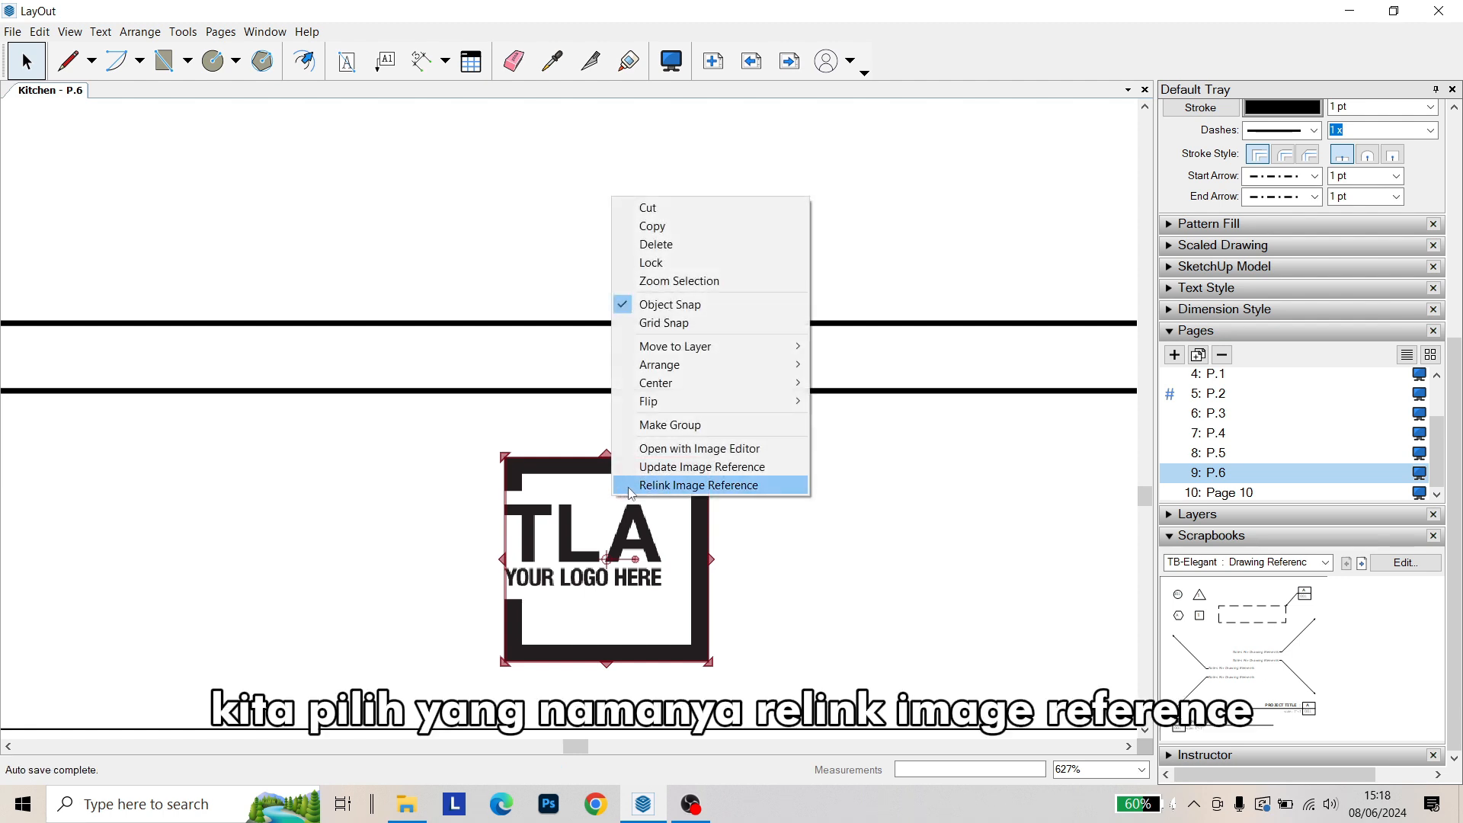
pyautogui.click(631, 487)
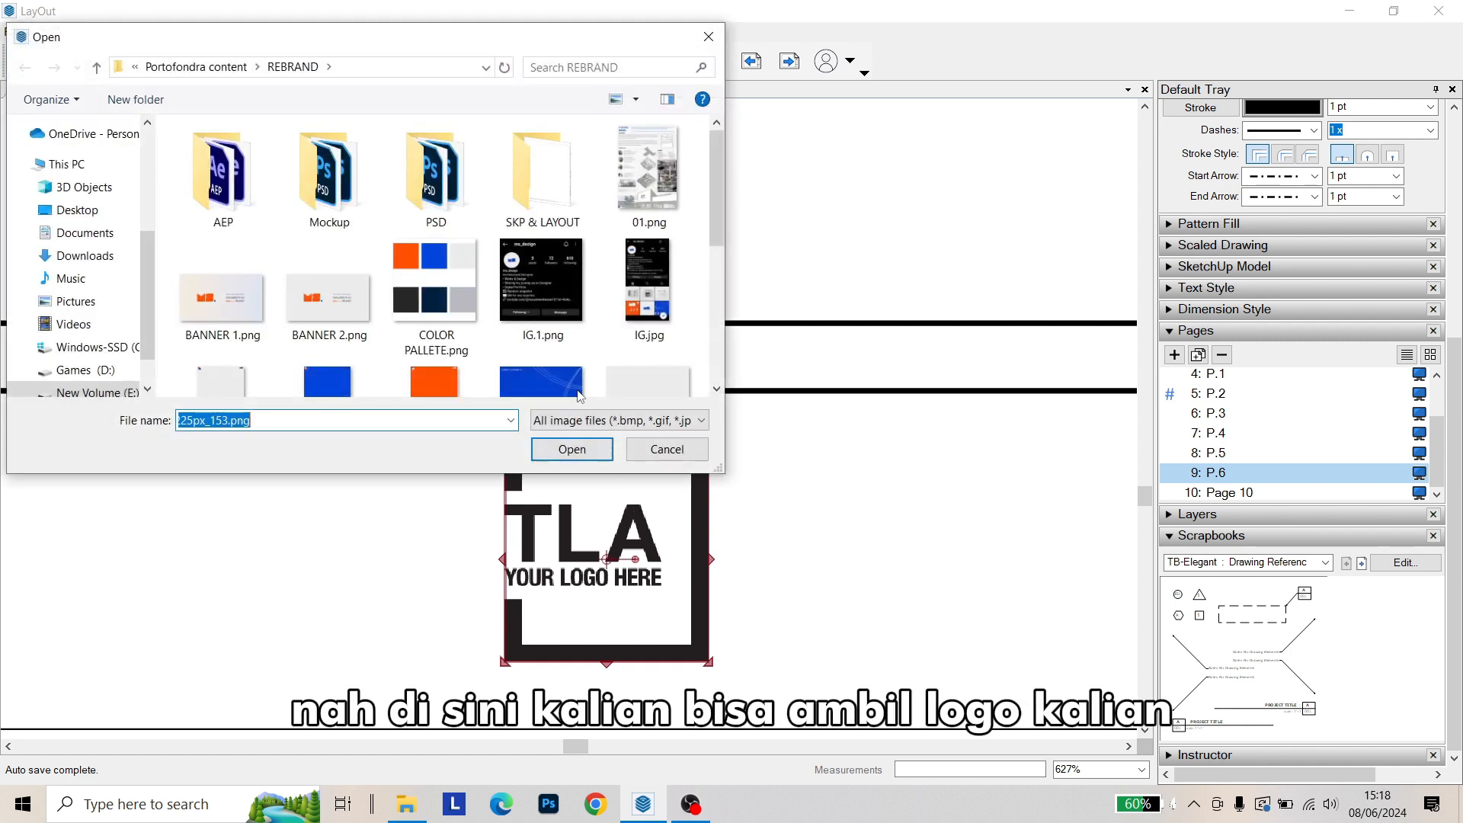
pyautogui.scroll(-2, 545, 309)
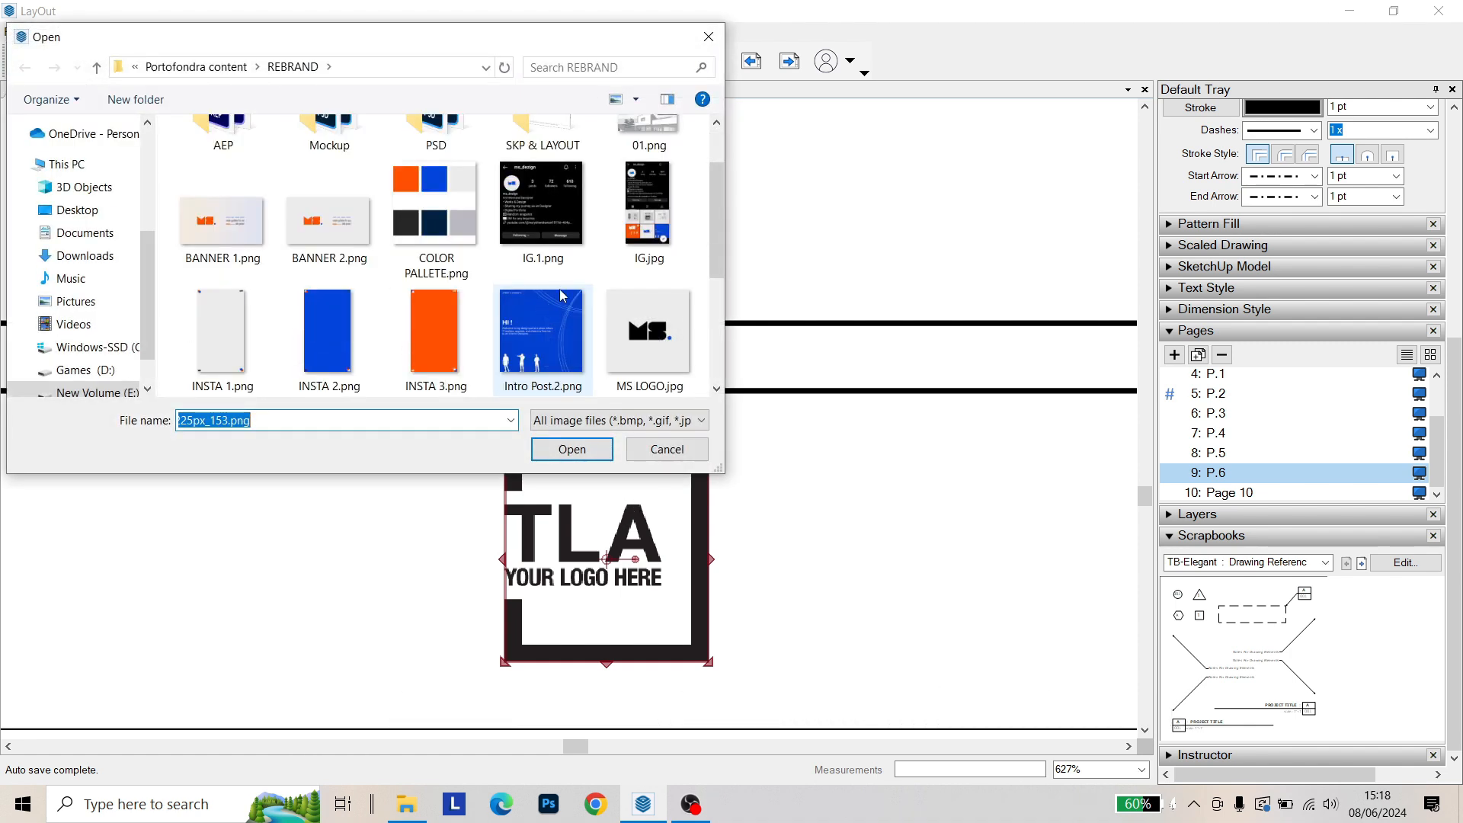
pyautogui.scroll(-2, 715, 272)
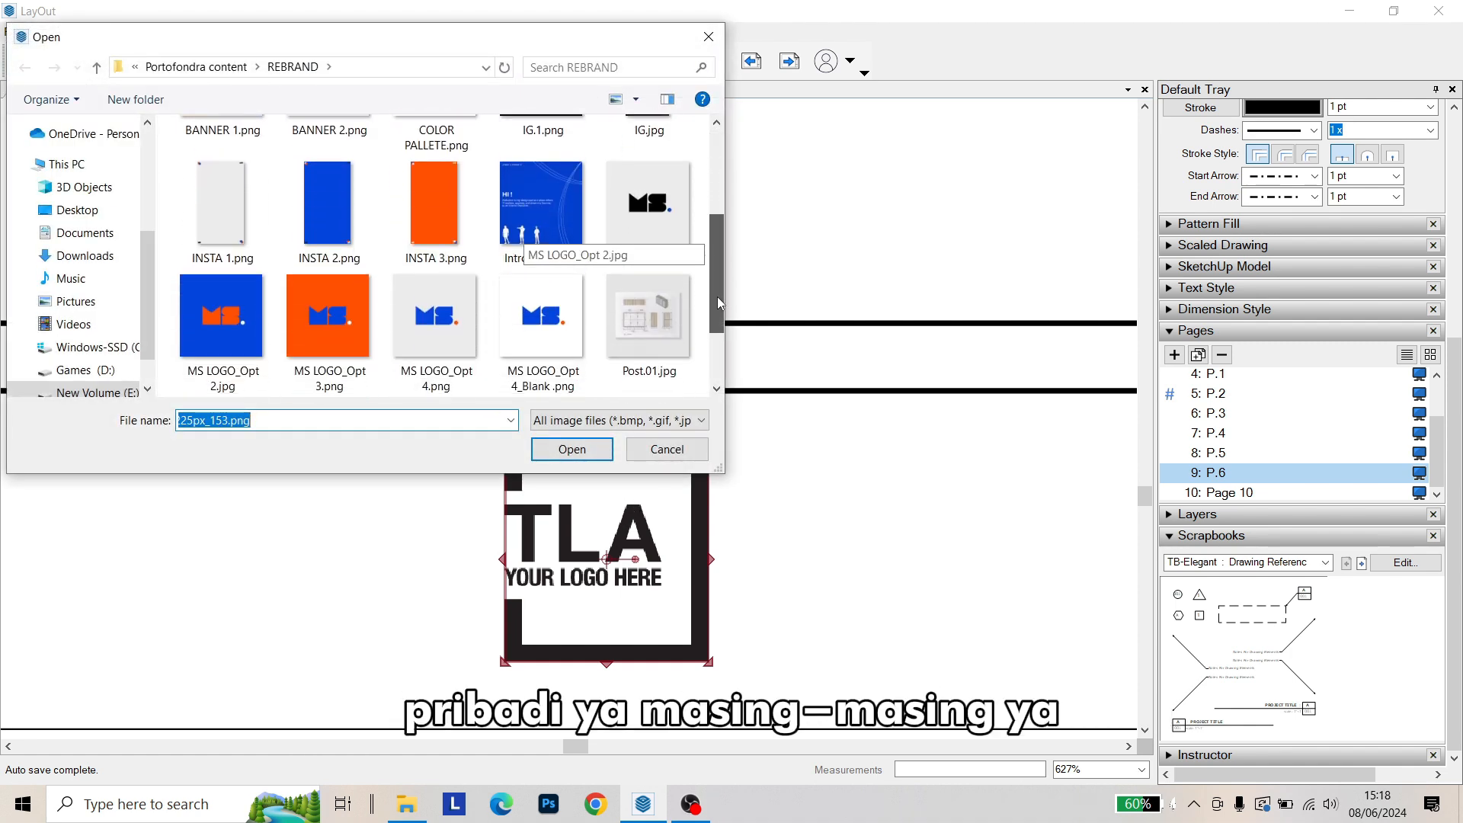
pyautogui.click(542, 282)
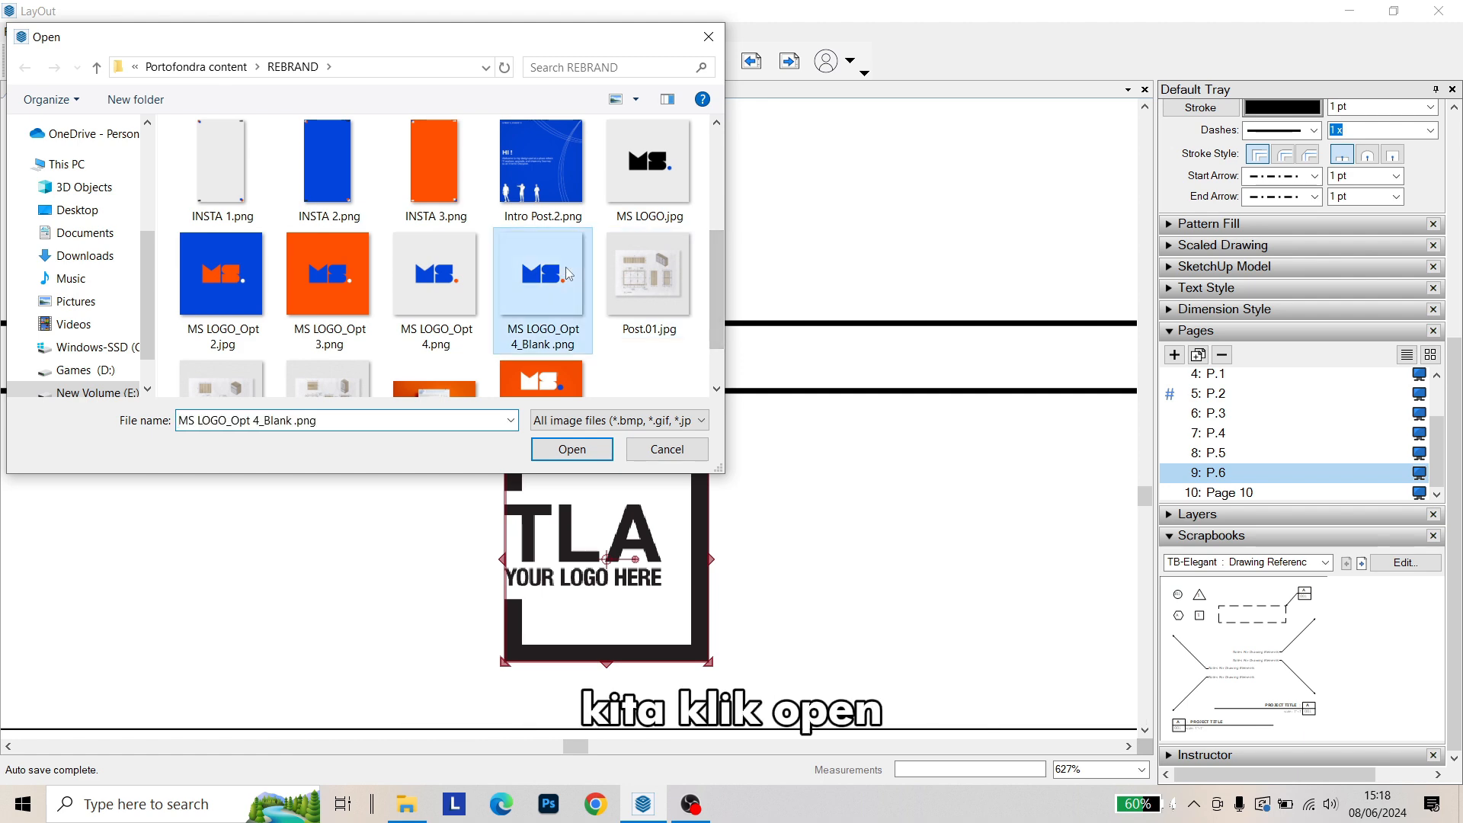
pyautogui.click(606, 451)
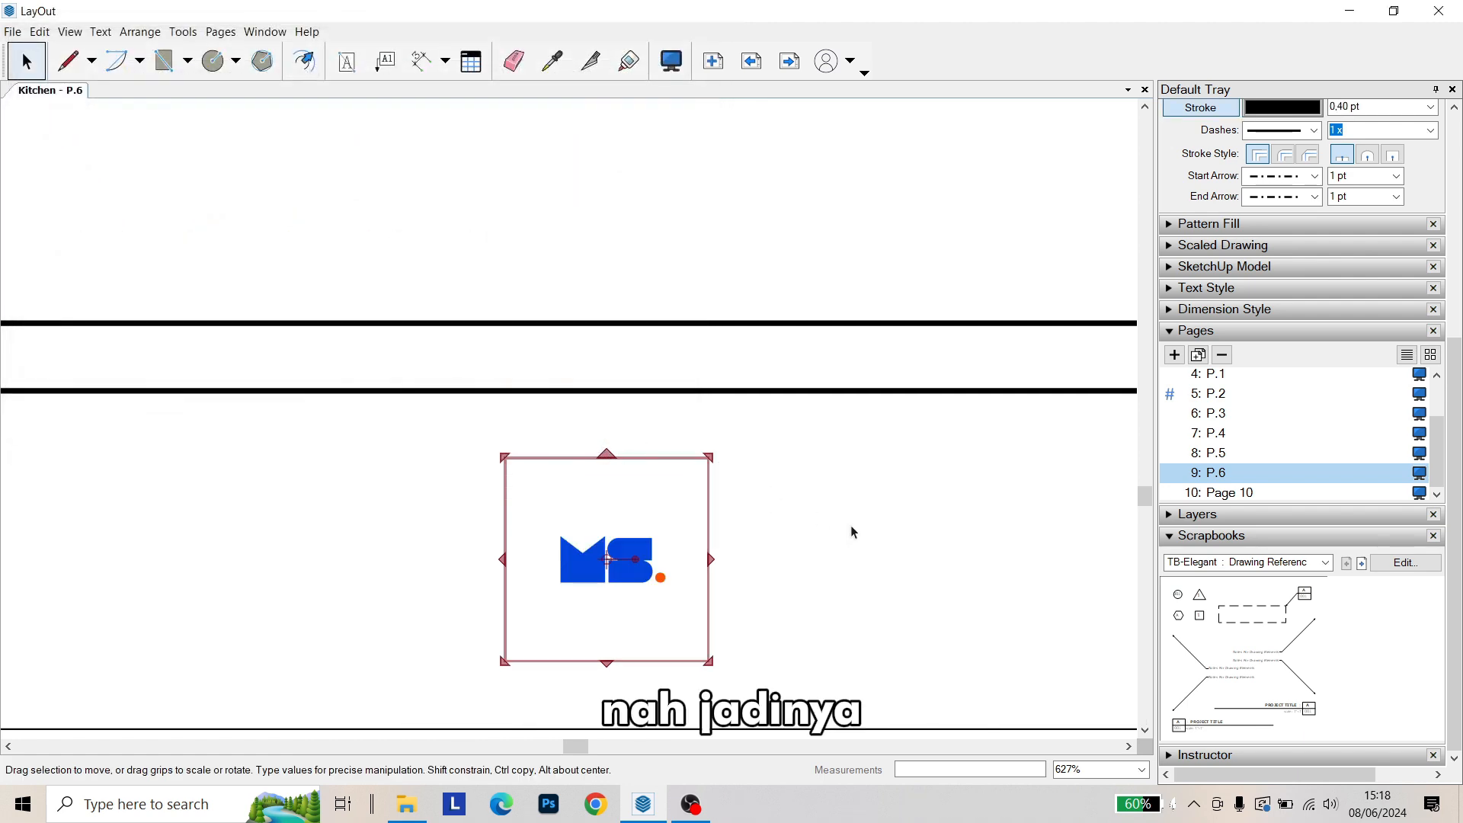
pyautogui.click(850, 524)
# Check the replaced logo in the title block on page P.6 and on page P.5
pyautogui.scroll(-6, 534, 424)
pyautogui.scroll(2, 663, 422)
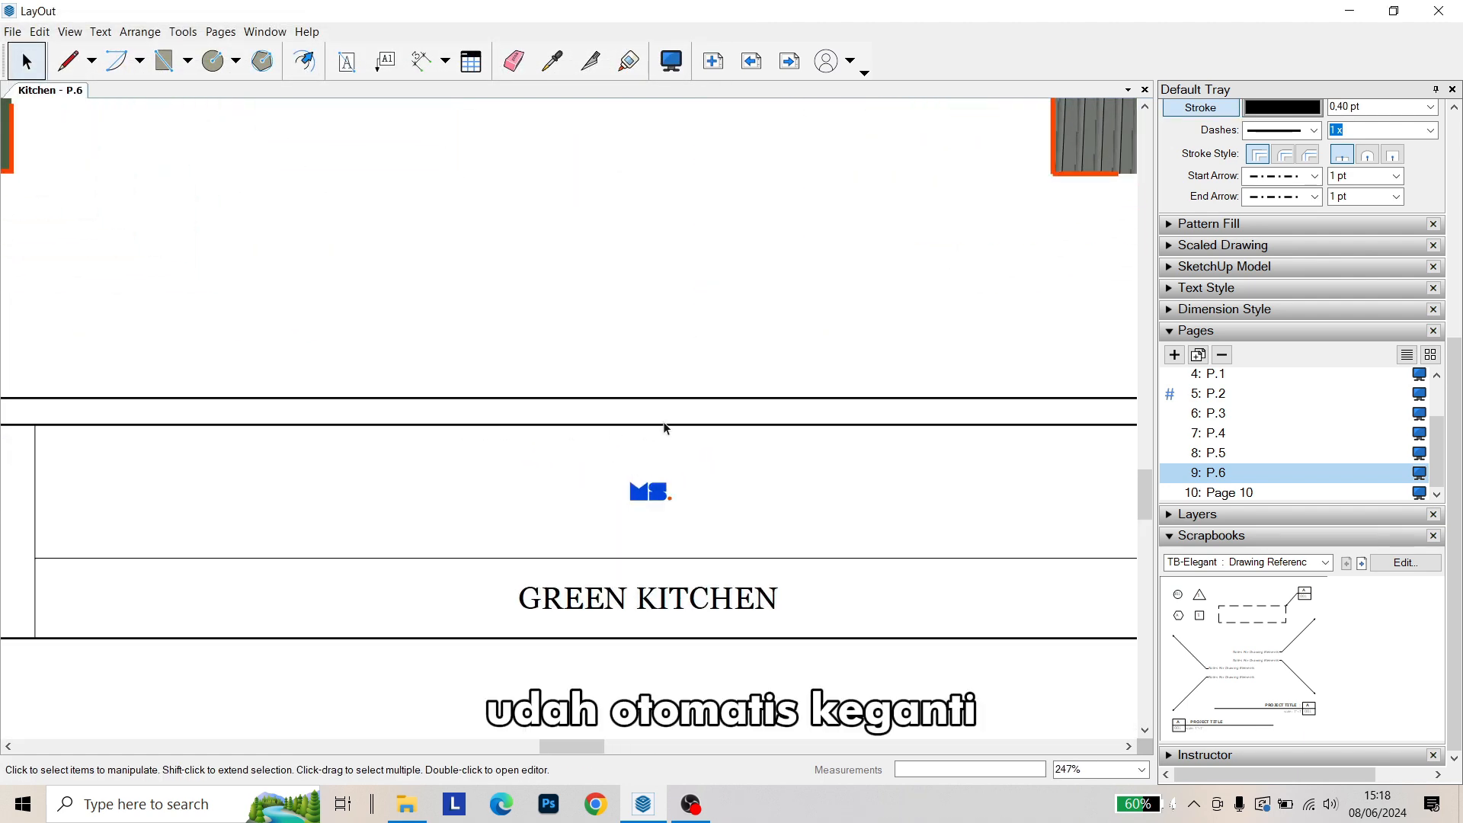
pyautogui.scroll(3, 610, 515)
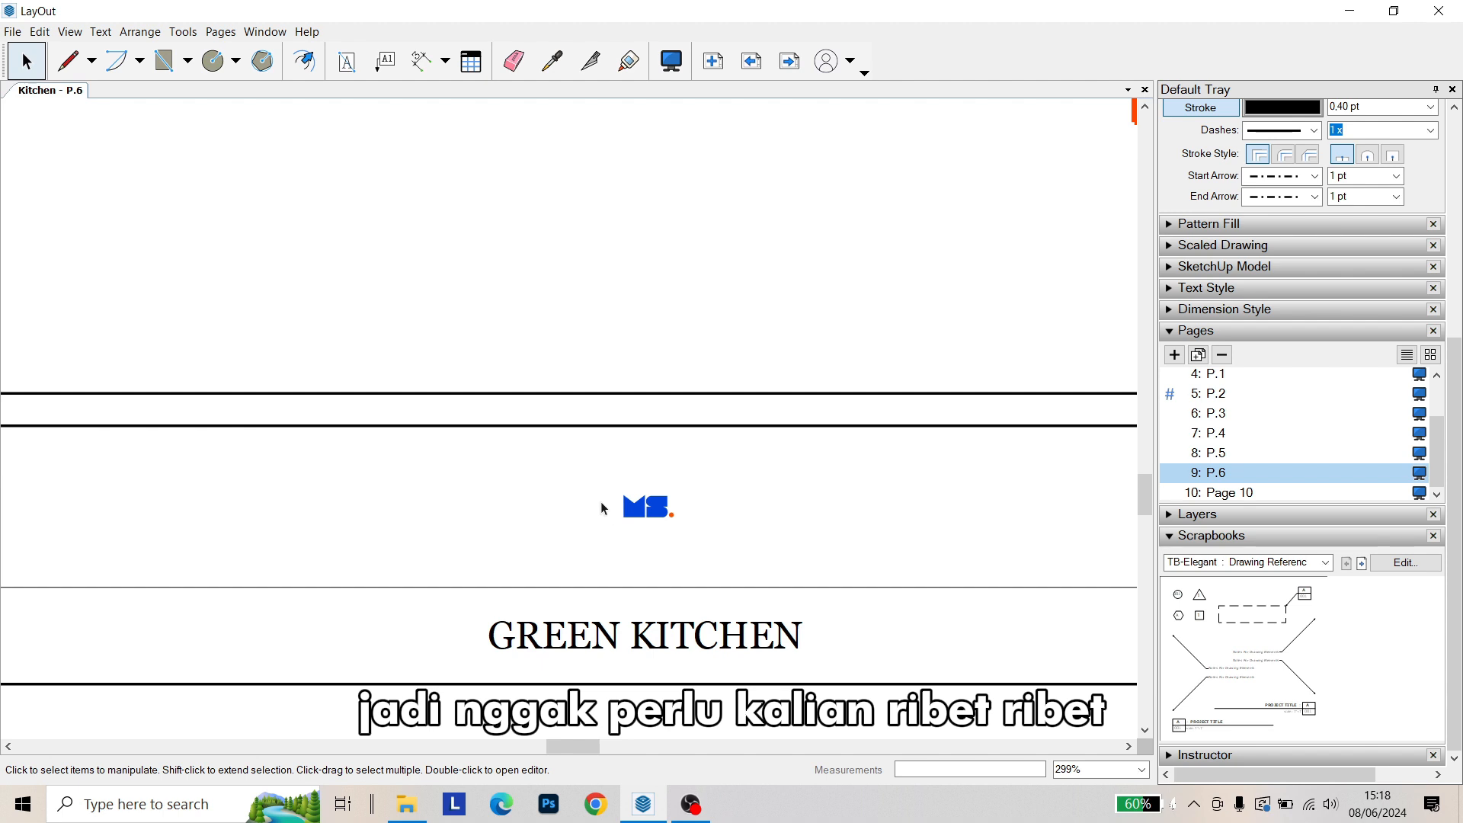
pyautogui.scroll(-4, 600, 501)
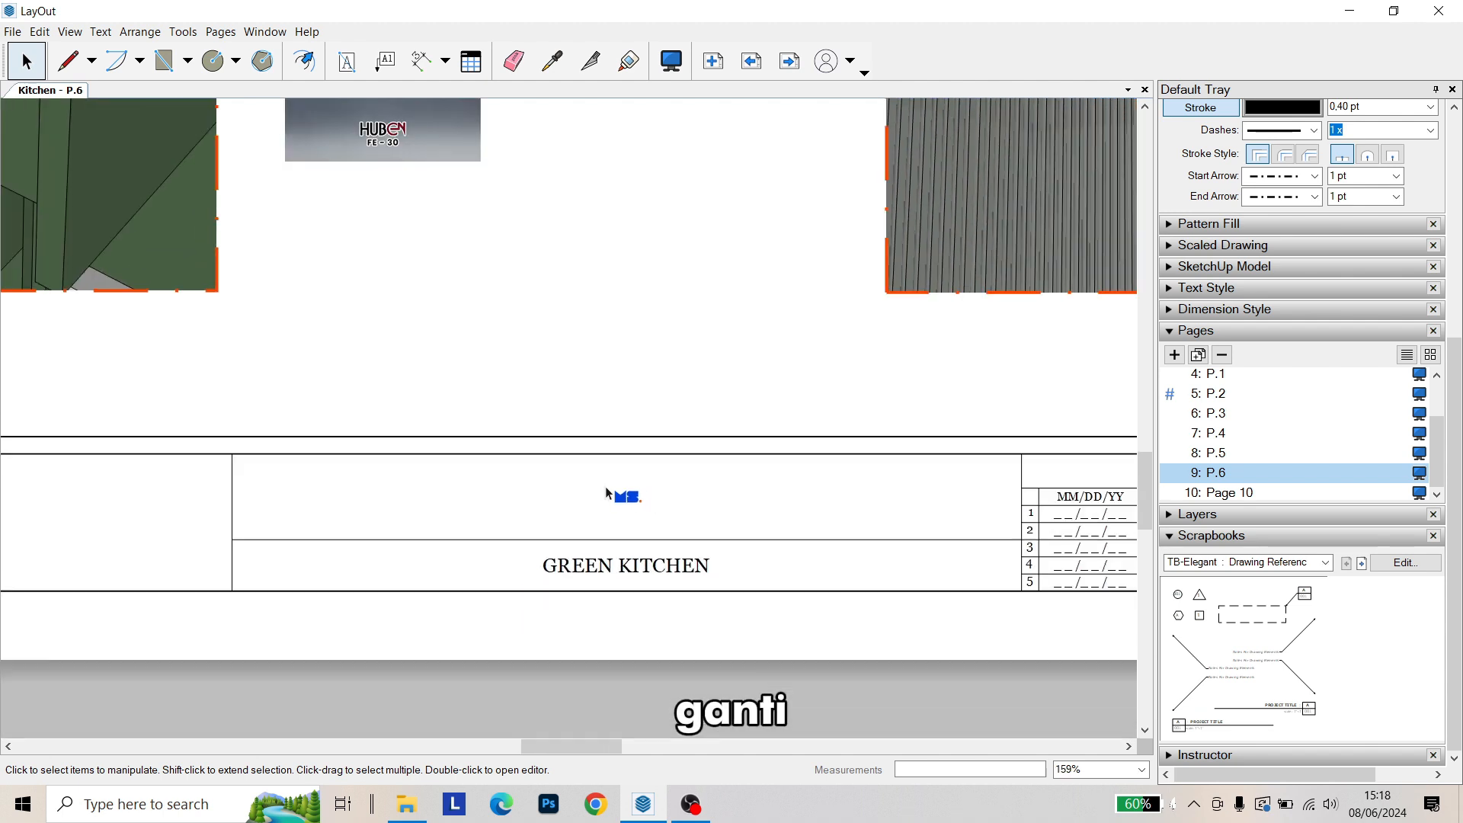
pyautogui.scroll(-2, 608, 494)
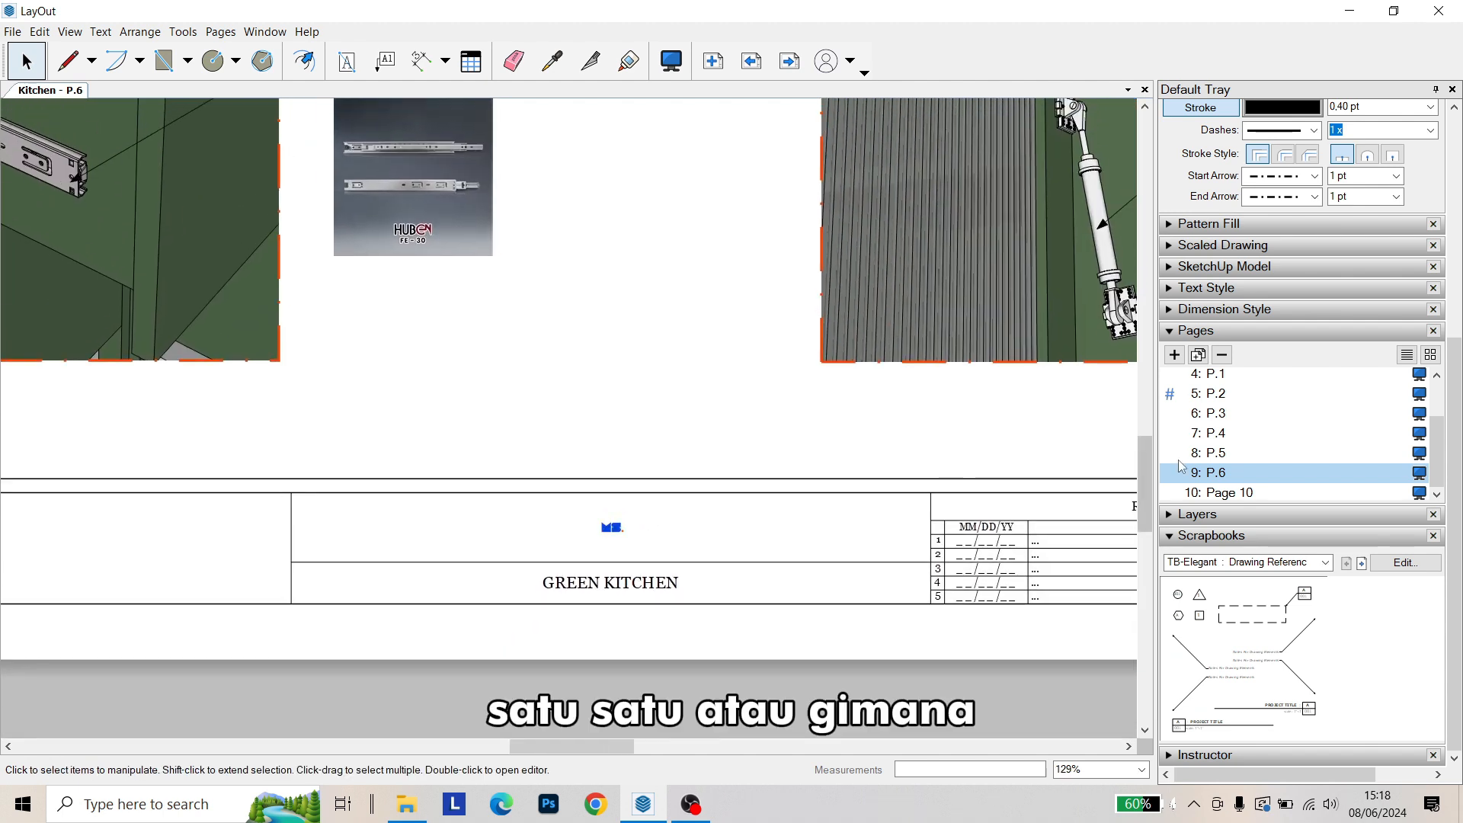
pyautogui.click(1208, 453)
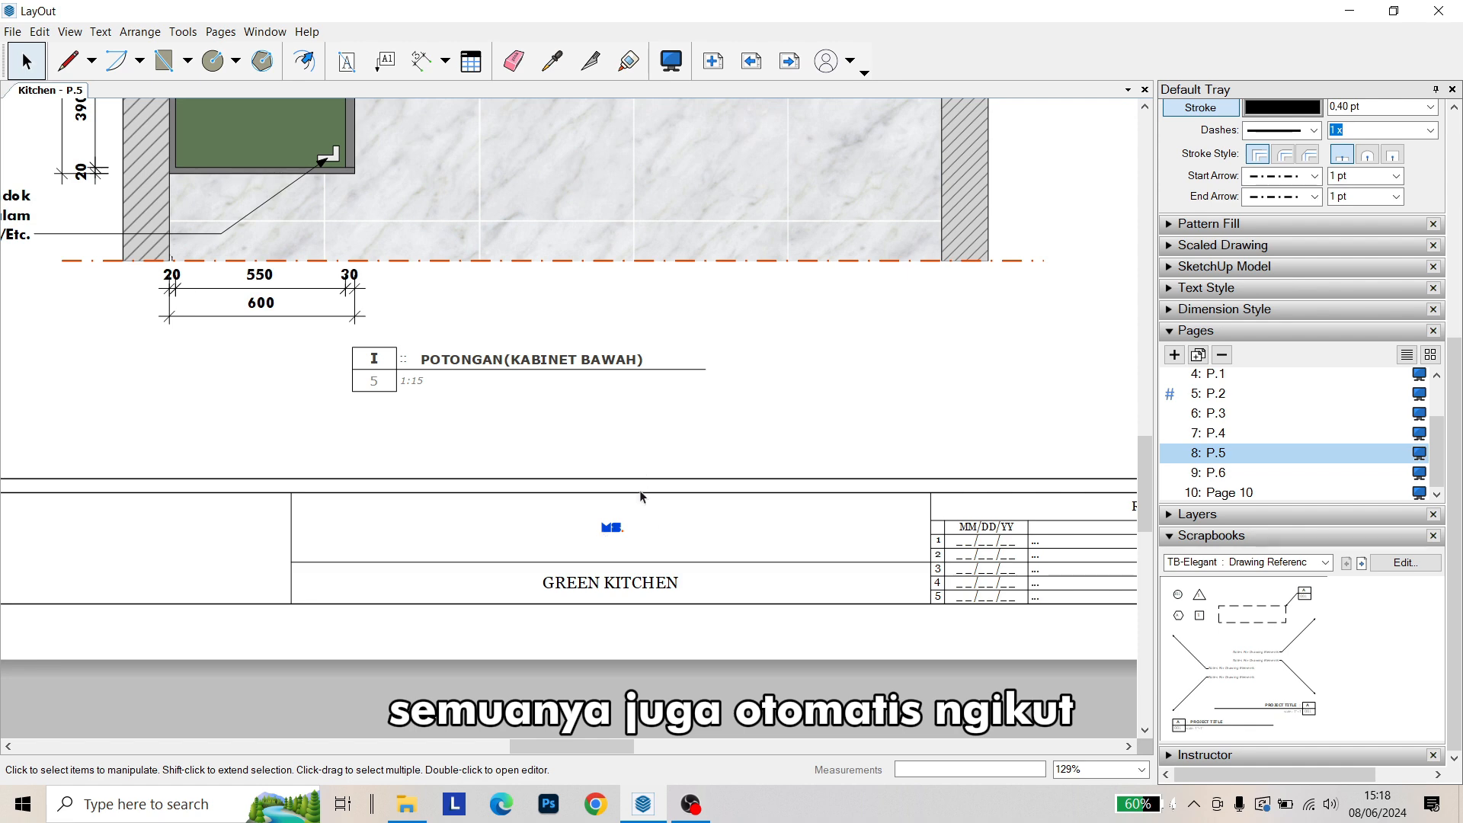
pyautogui.scroll(-5, 640, 496)
pyautogui.scroll(3, 582, 280)
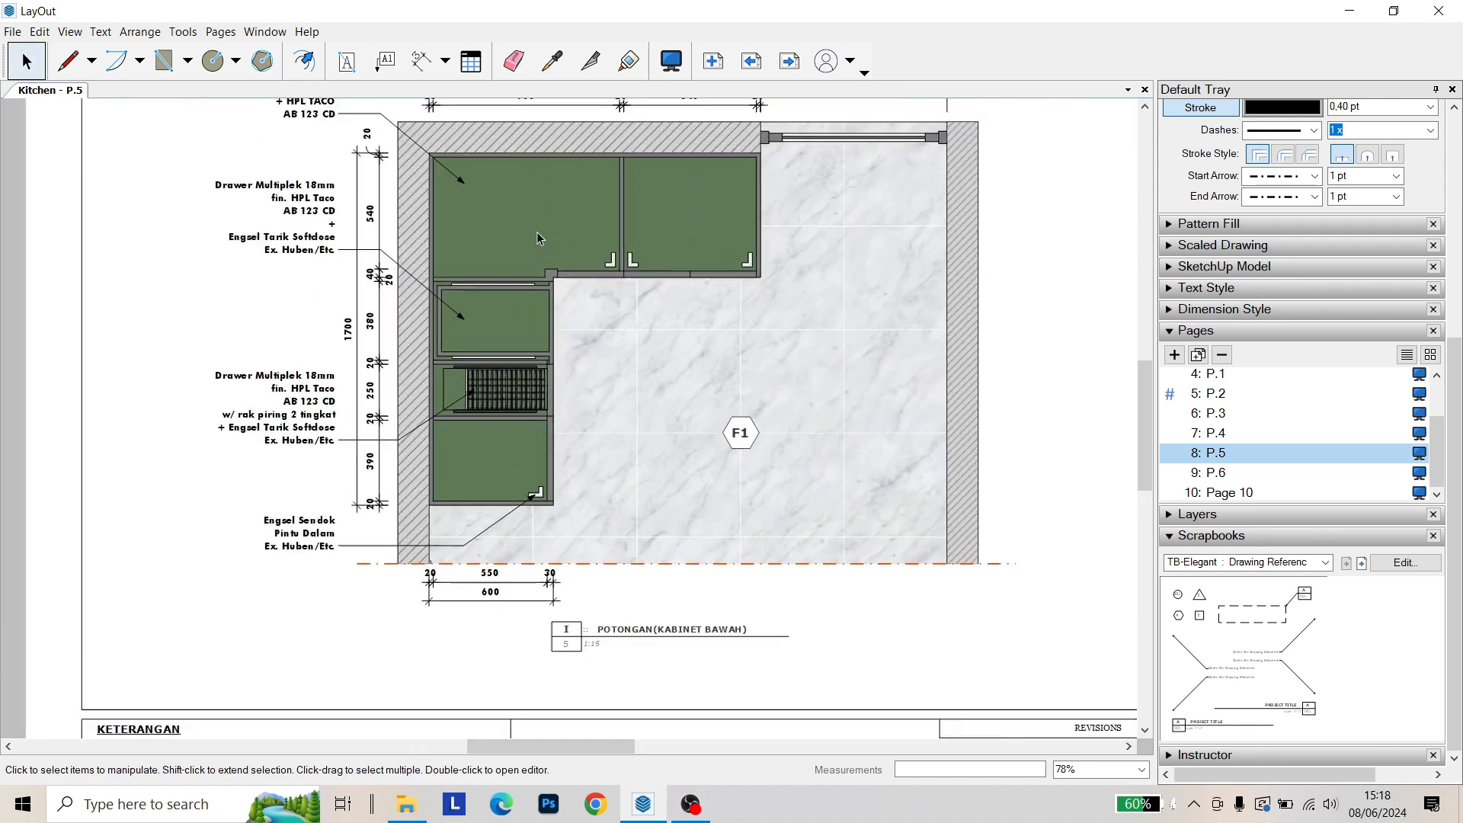
pyautogui.scroll(-2, 536, 238)
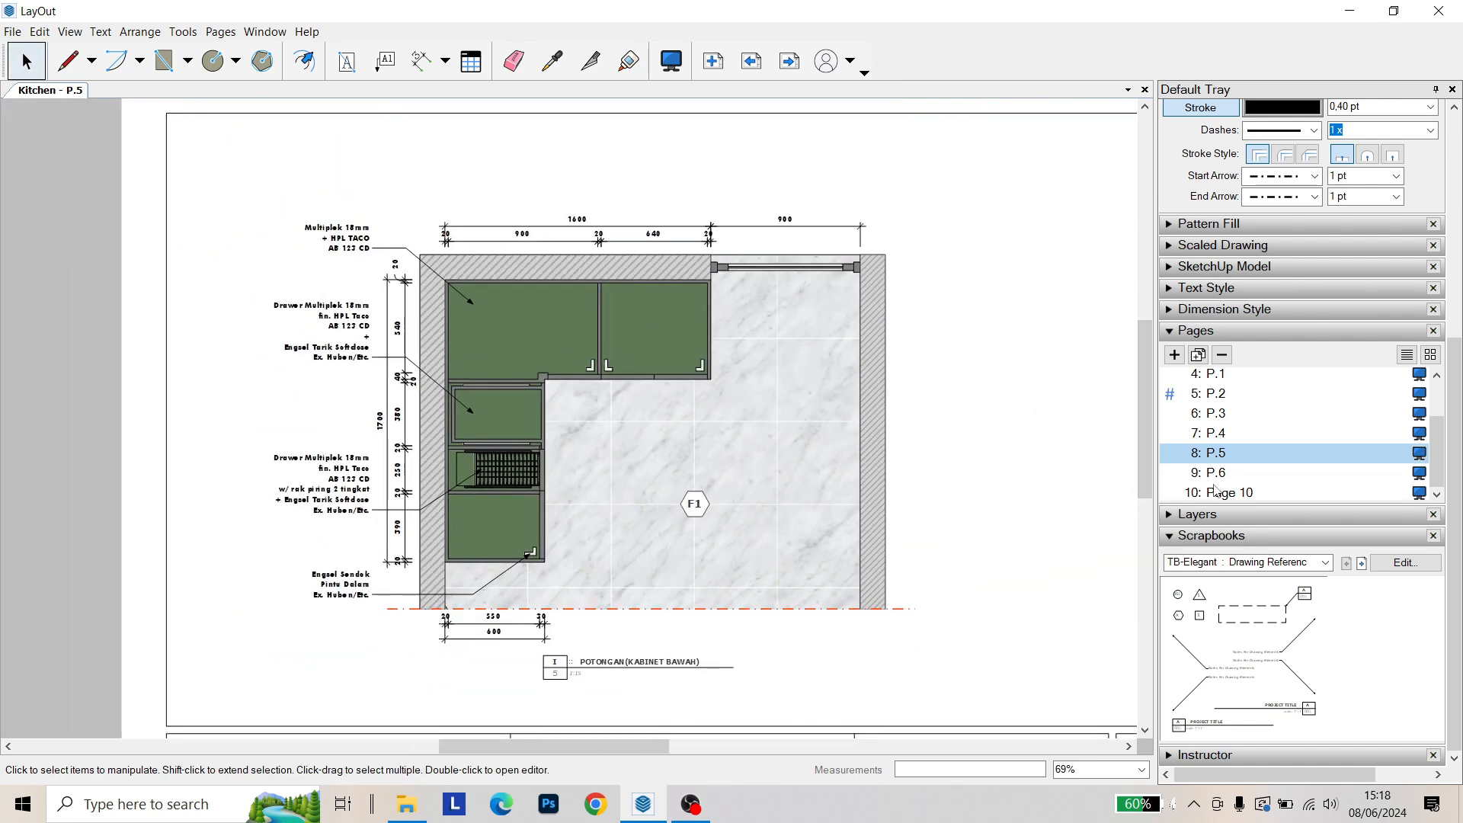
# Delete Page 10, which holds the two practice joint details, from the document
pyautogui.click(1222, 492)
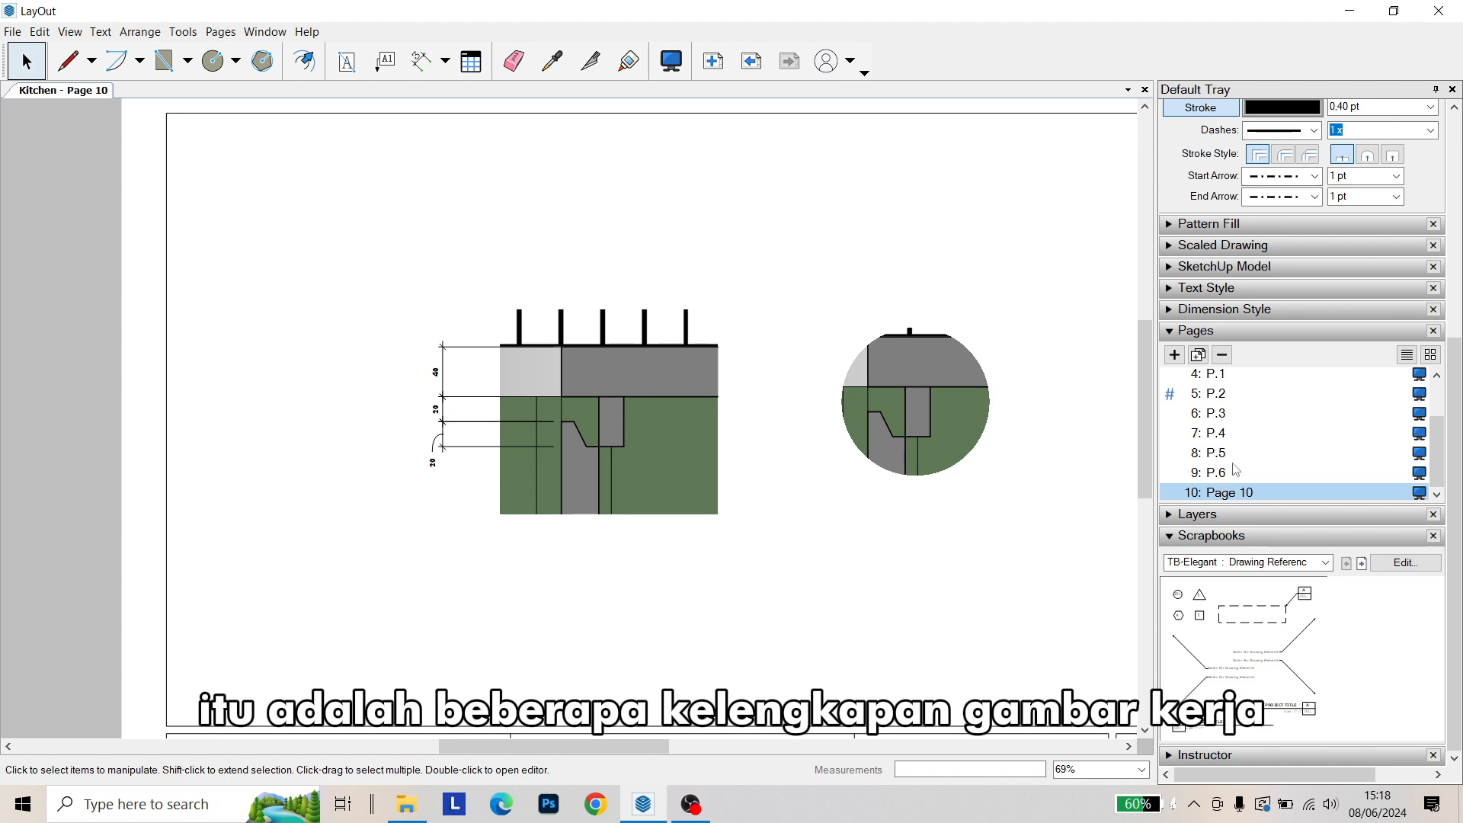
pyautogui.click(1234, 474)
pyautogui.click(1232, 456)
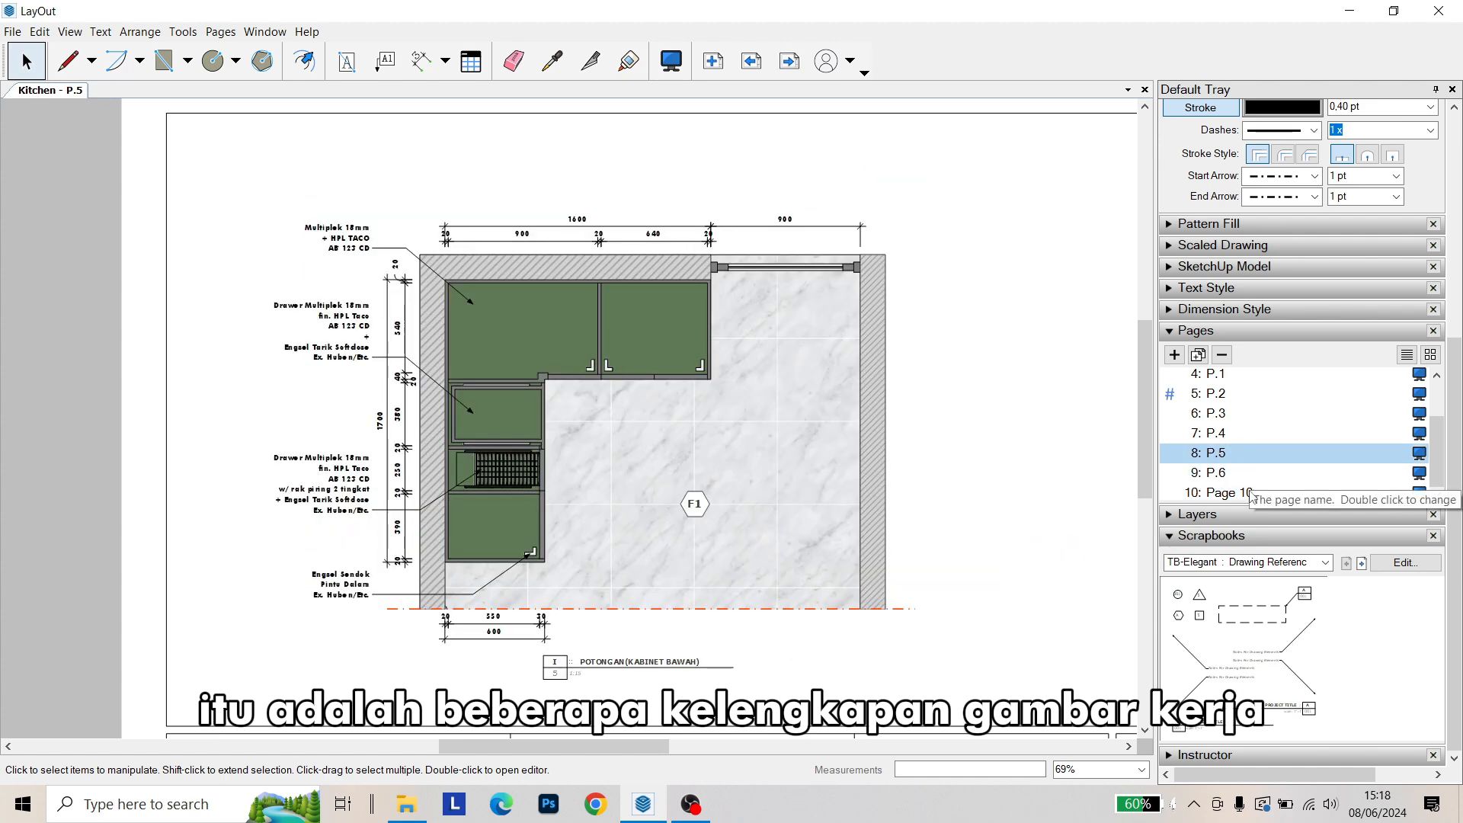
pyautogui.click(1249, 492)
pyautogui.click(1222, 355)
# Review the drawing pages from P.4 back to P.1 and open the cover page
pyautogui.click(1232, 454)
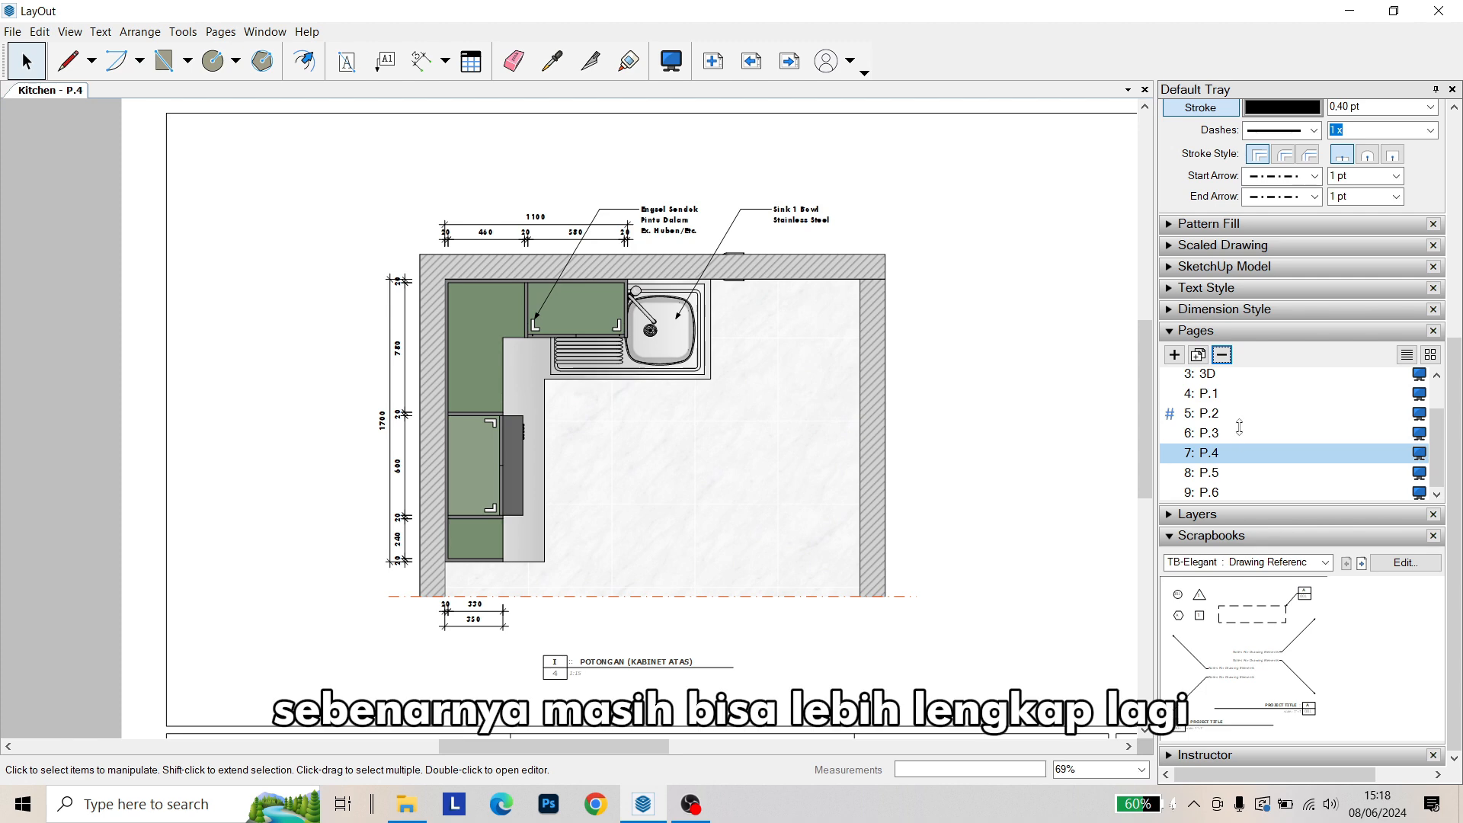
pyautogui.click(1235, 433)
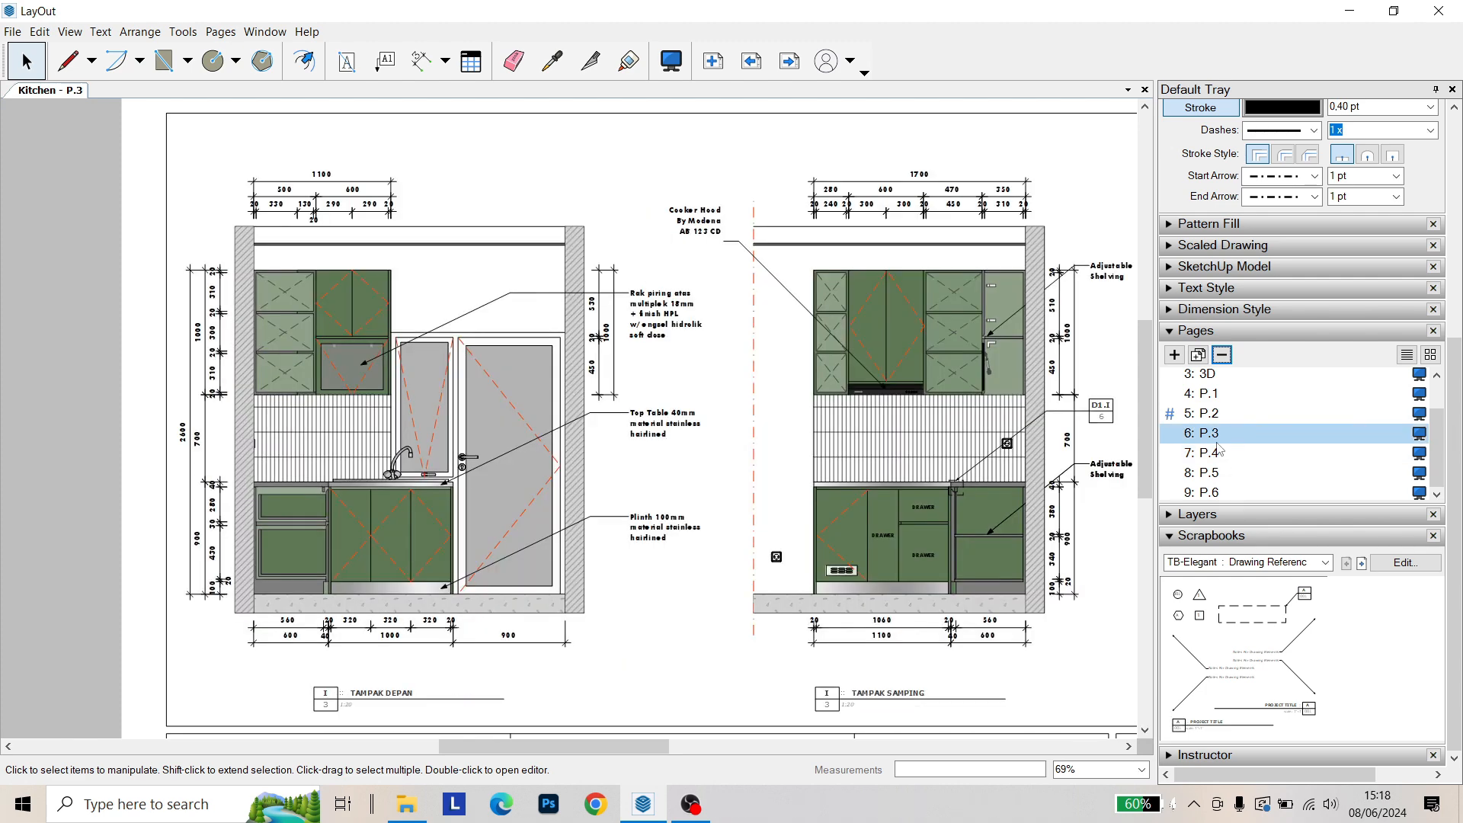
pyautogui.click(1216, 415)
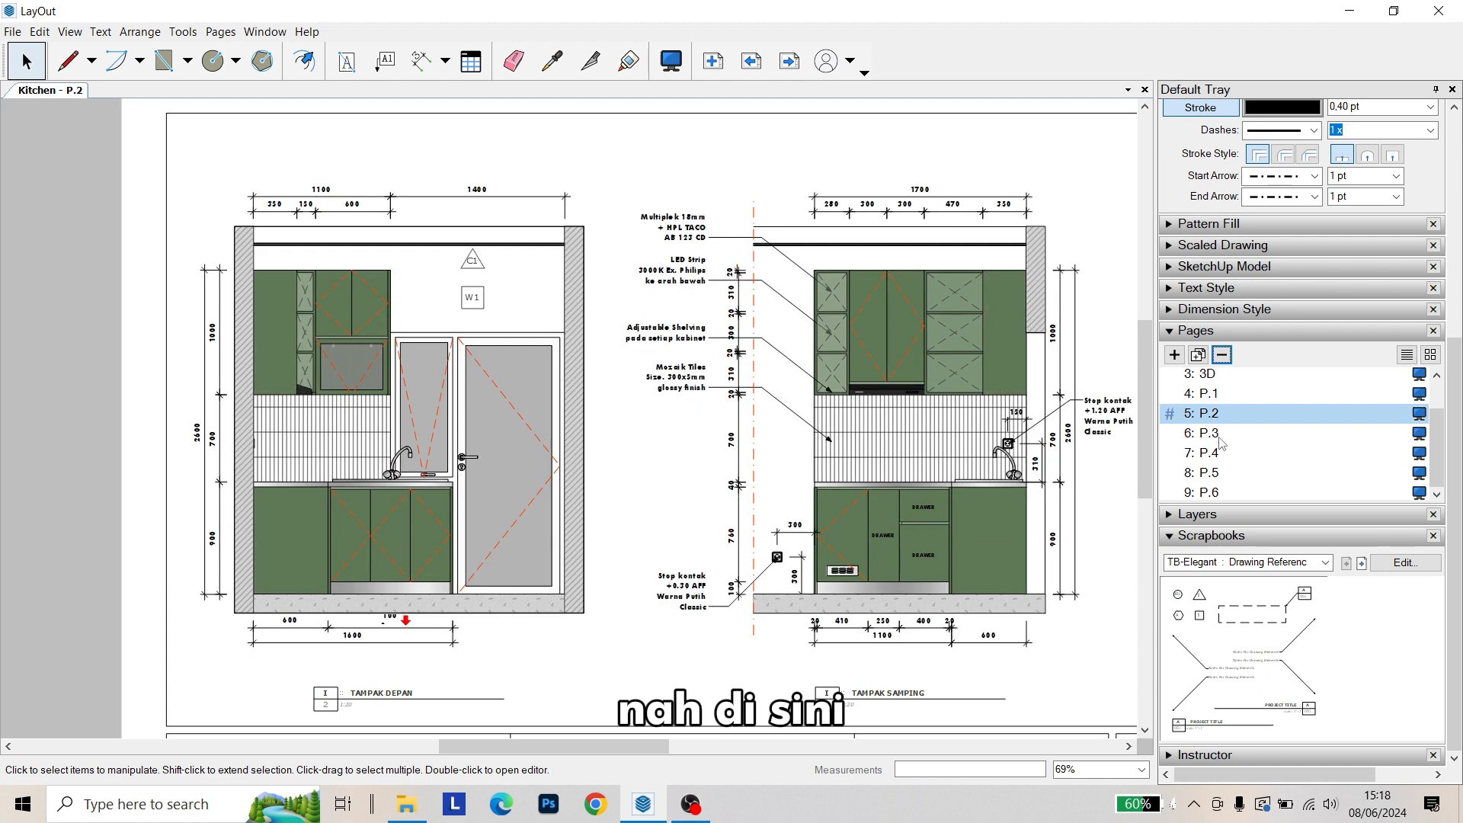
pyautogui.click(1216, 397)
pyautogui.moveTo(1204, 455)
pyautogui.mouseDown()
pyautogui.moveTo(1186, 474)
pyautogui.moveTo(1219, 478)
pyautogui.mouseUp()
pyautogui.hotkey('ctrl', 'z')
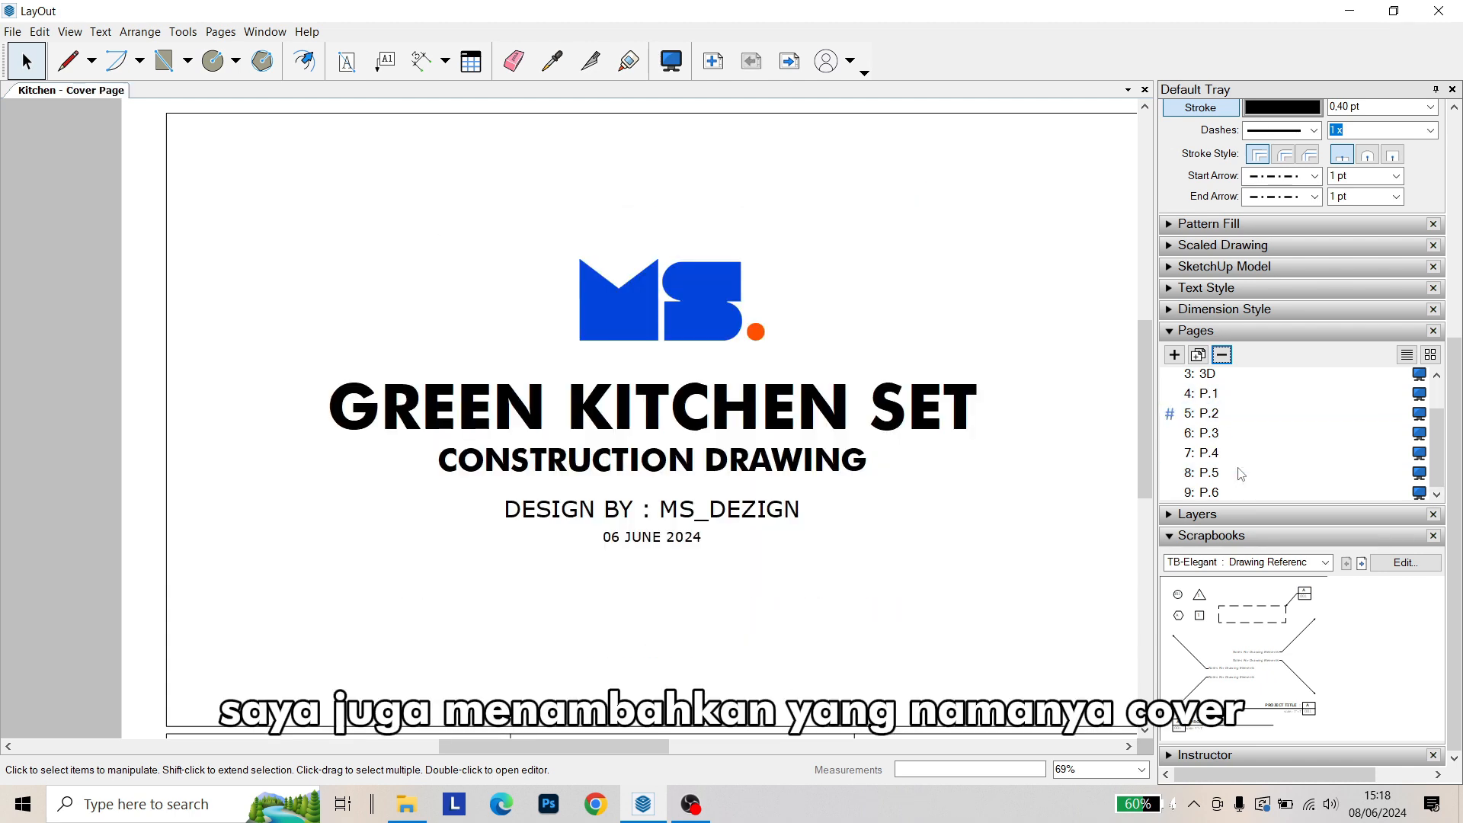
# Examine the cover page's logo, main title, subtitle, designer line and date
pyautogui.scroll(2, 1237, 428)
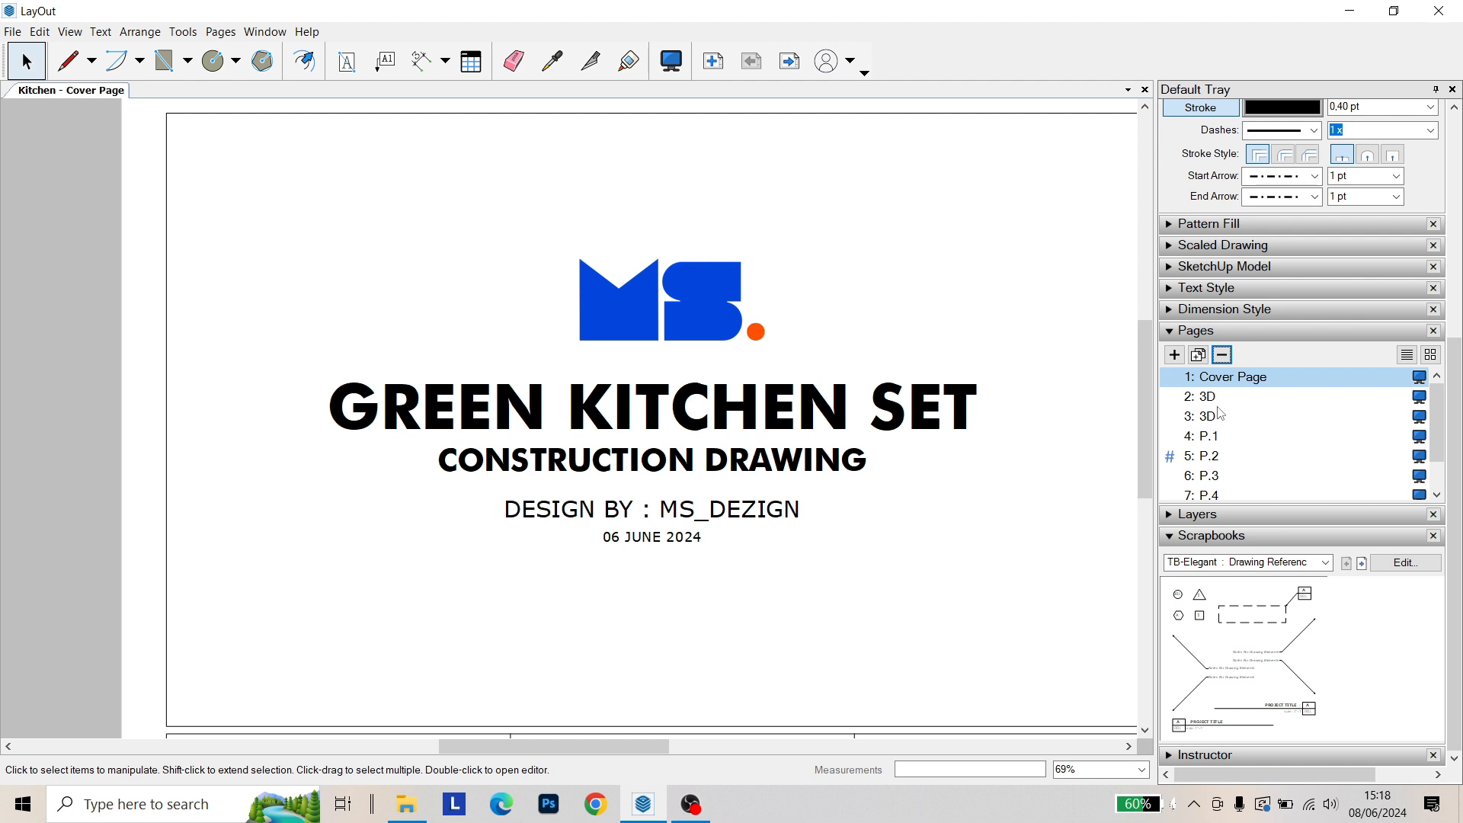
pyautogui.scroll(-1, 671, 385)
pyautogui.scroll(2, 671, 384)
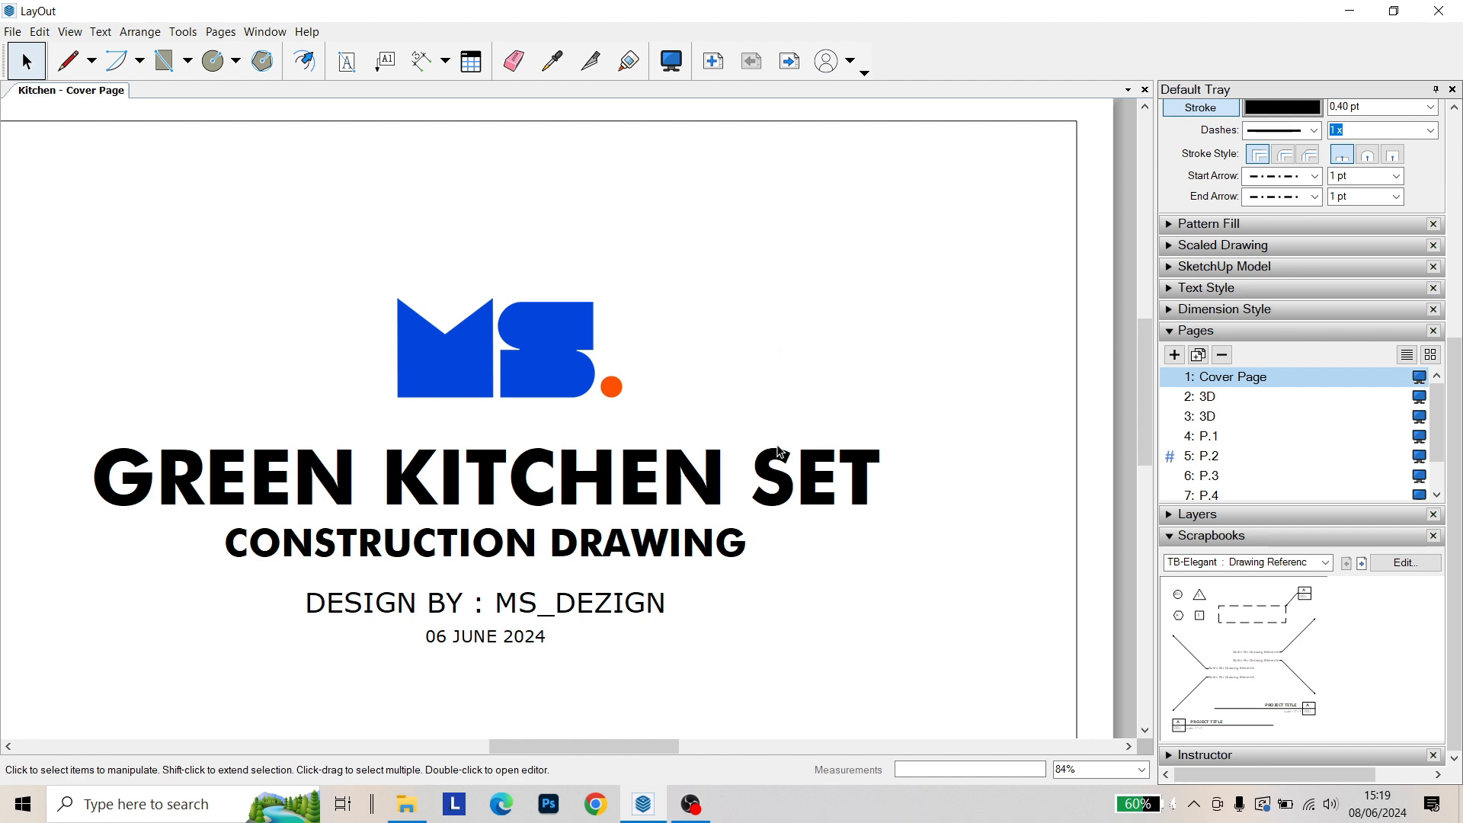
pyautogui.scroll(-5, 694, 405)
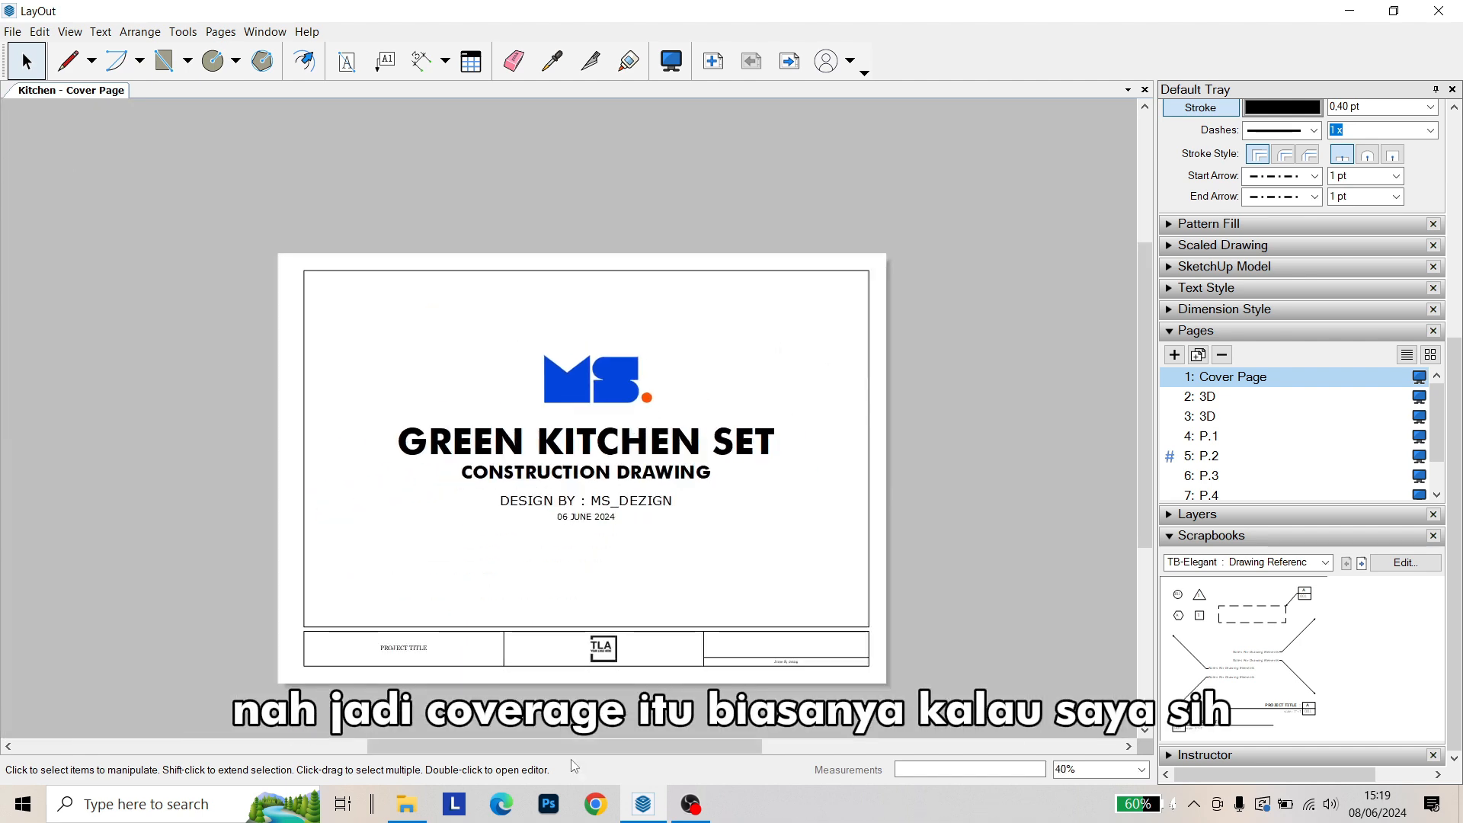
pyautogui.scroll(5, 547, 524)
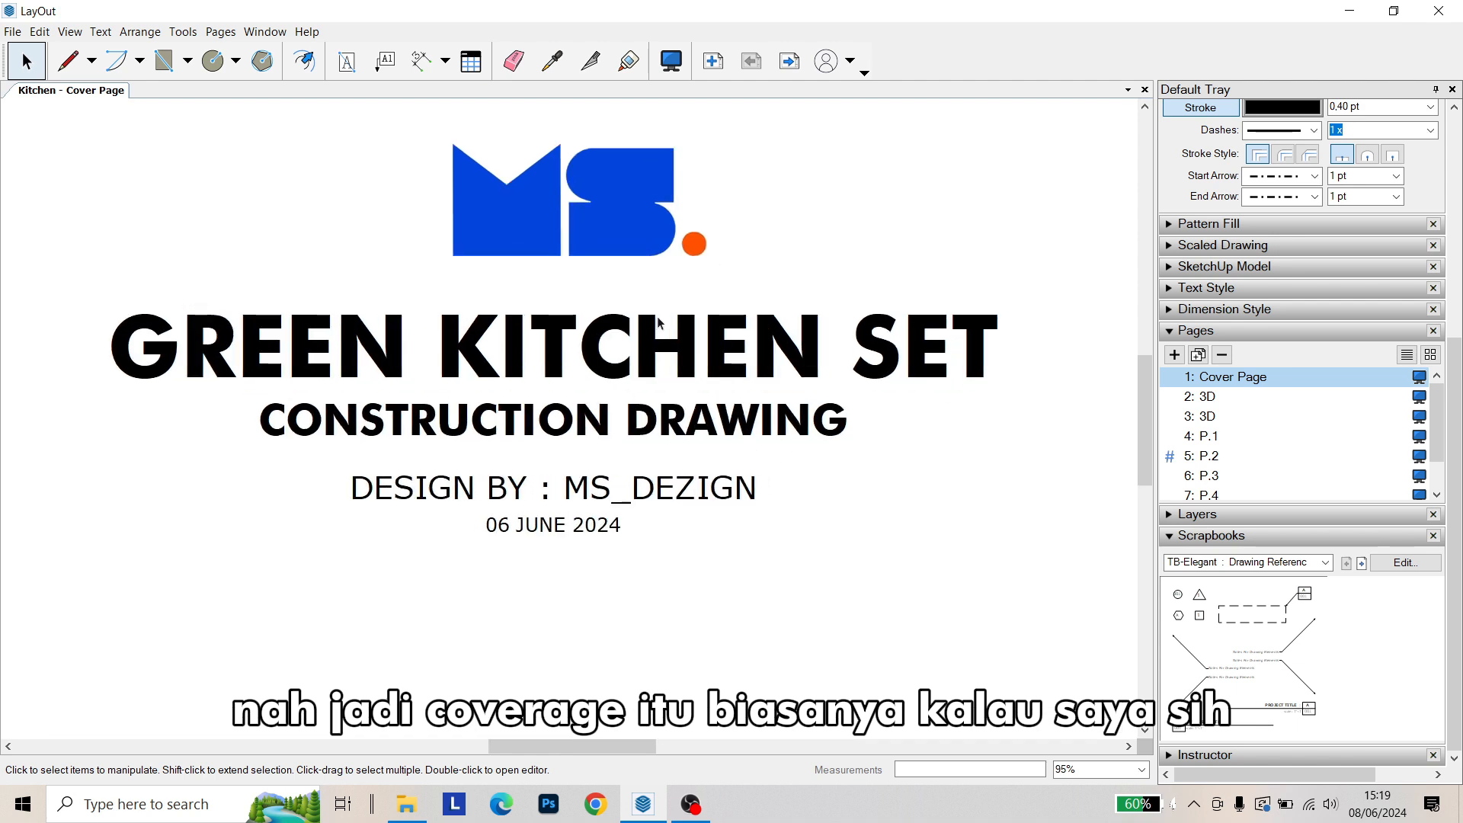
pyautogui.moveTo(701, 351); pyautogui.dragTo(711, 365, button='middle')
pyautogui.moveTo(624, 168); pyautogui.dragTo(646, 255, button='middle')
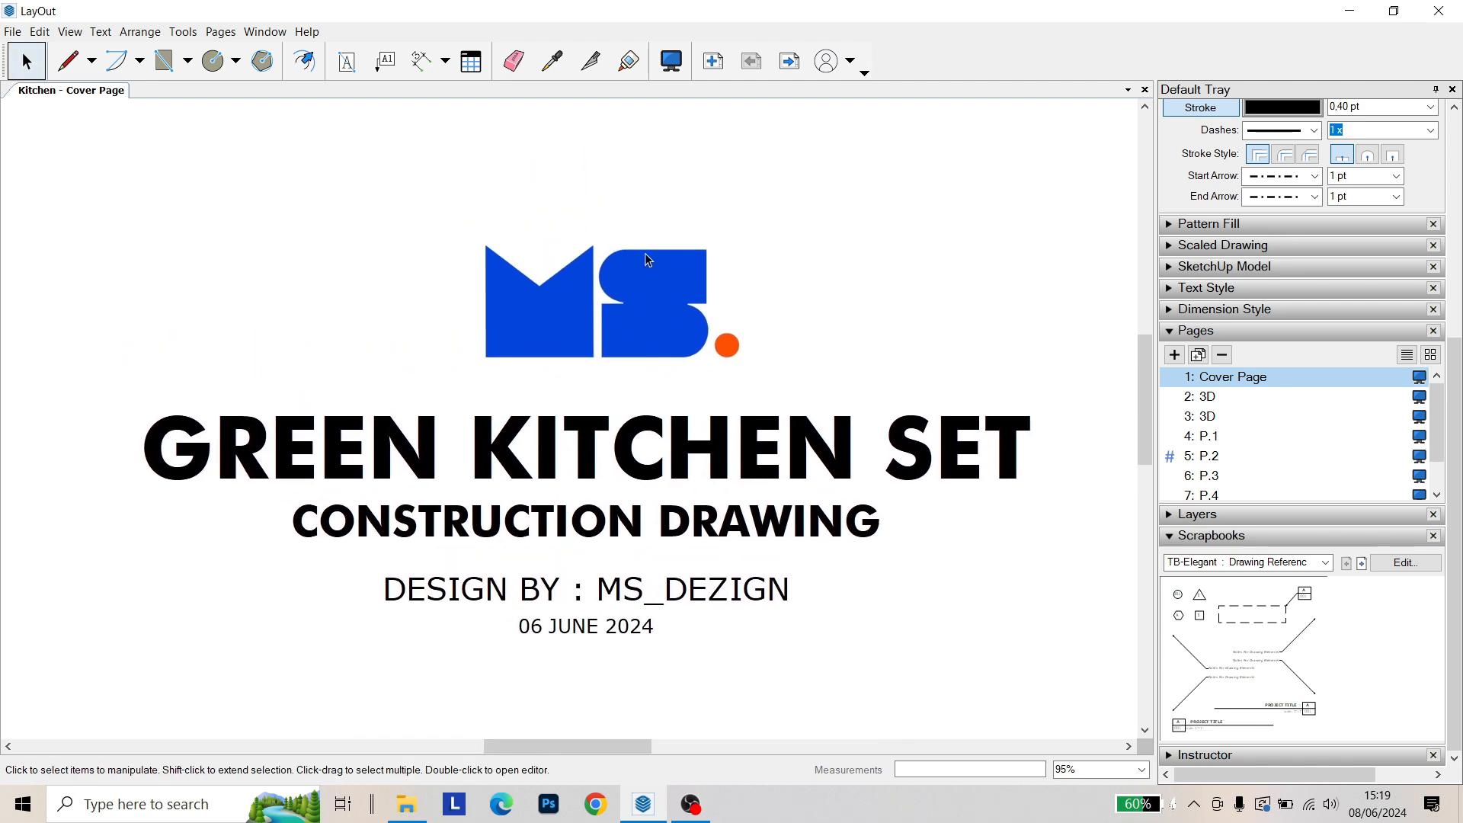
pyautogui.moveTo(536, 395); pyautogui.dragTo(532, 295, button='middle')
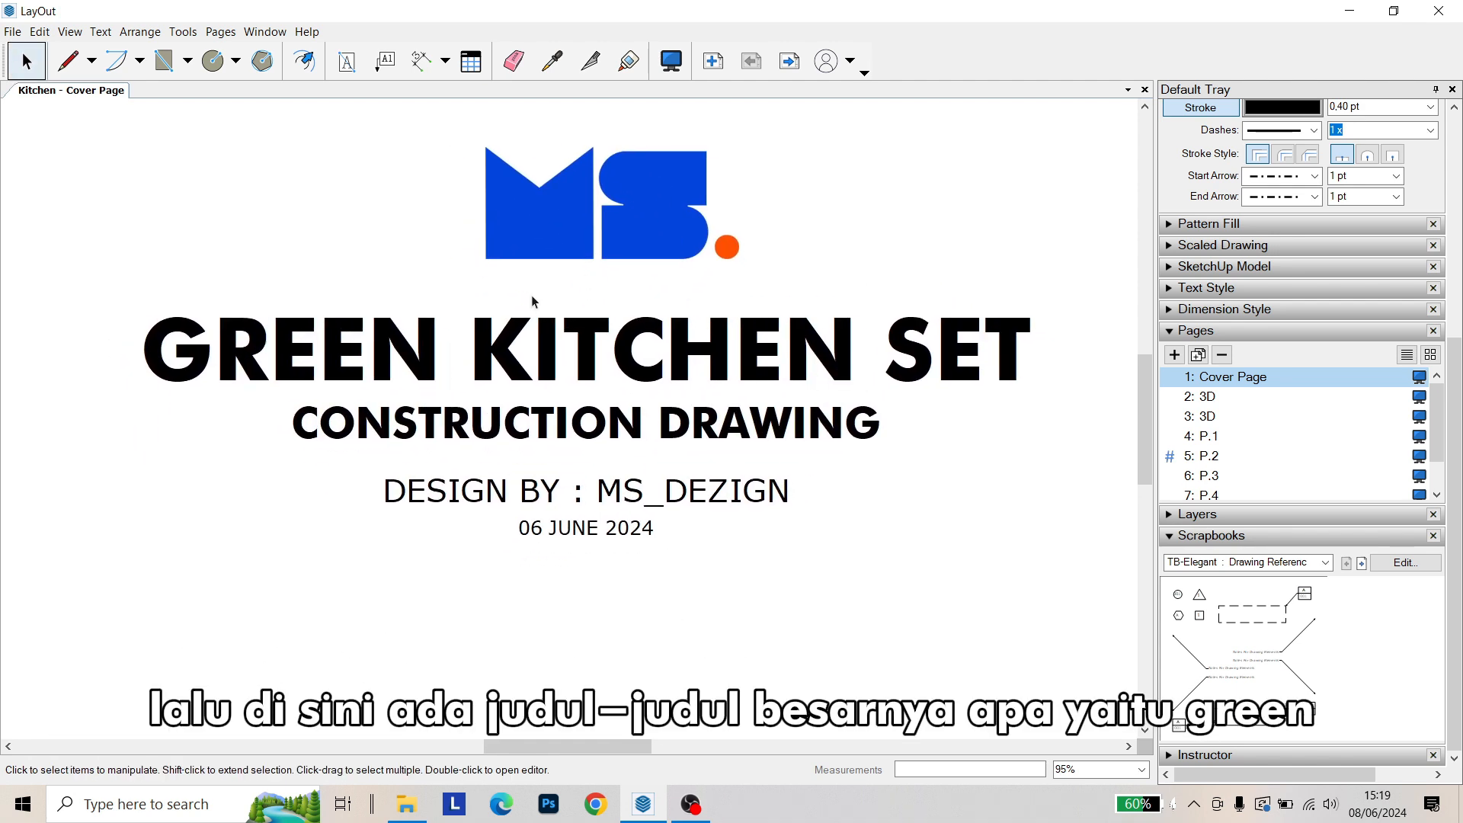
# Duplicate the cover page and delete the logo, titles, designer line and date from the copy
pyautogui.moveTo(428, 337); pyautogui.dragTo(436, 381, button='middle')
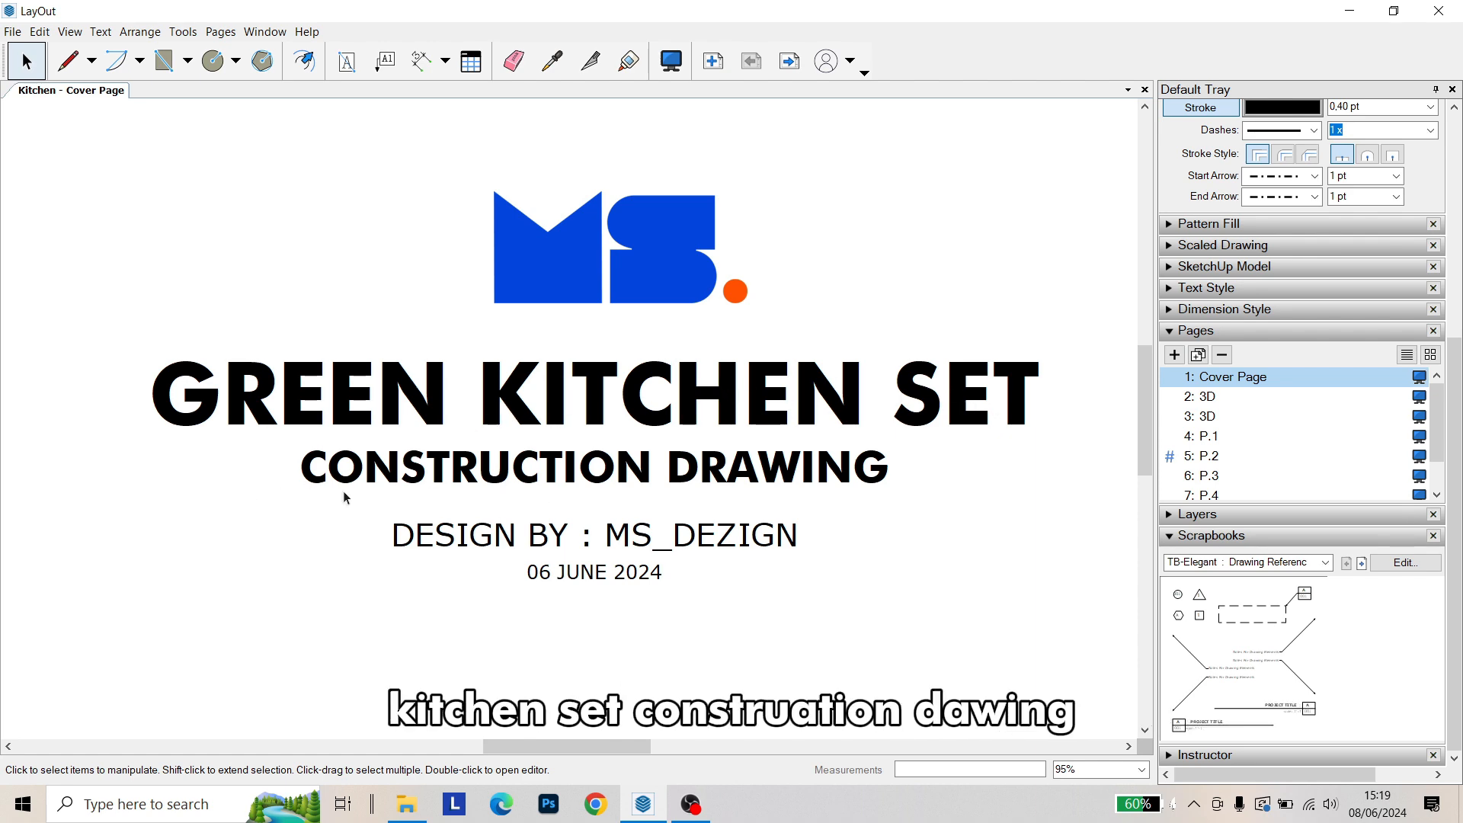
pyautogui.scroll(3, 445, 496)
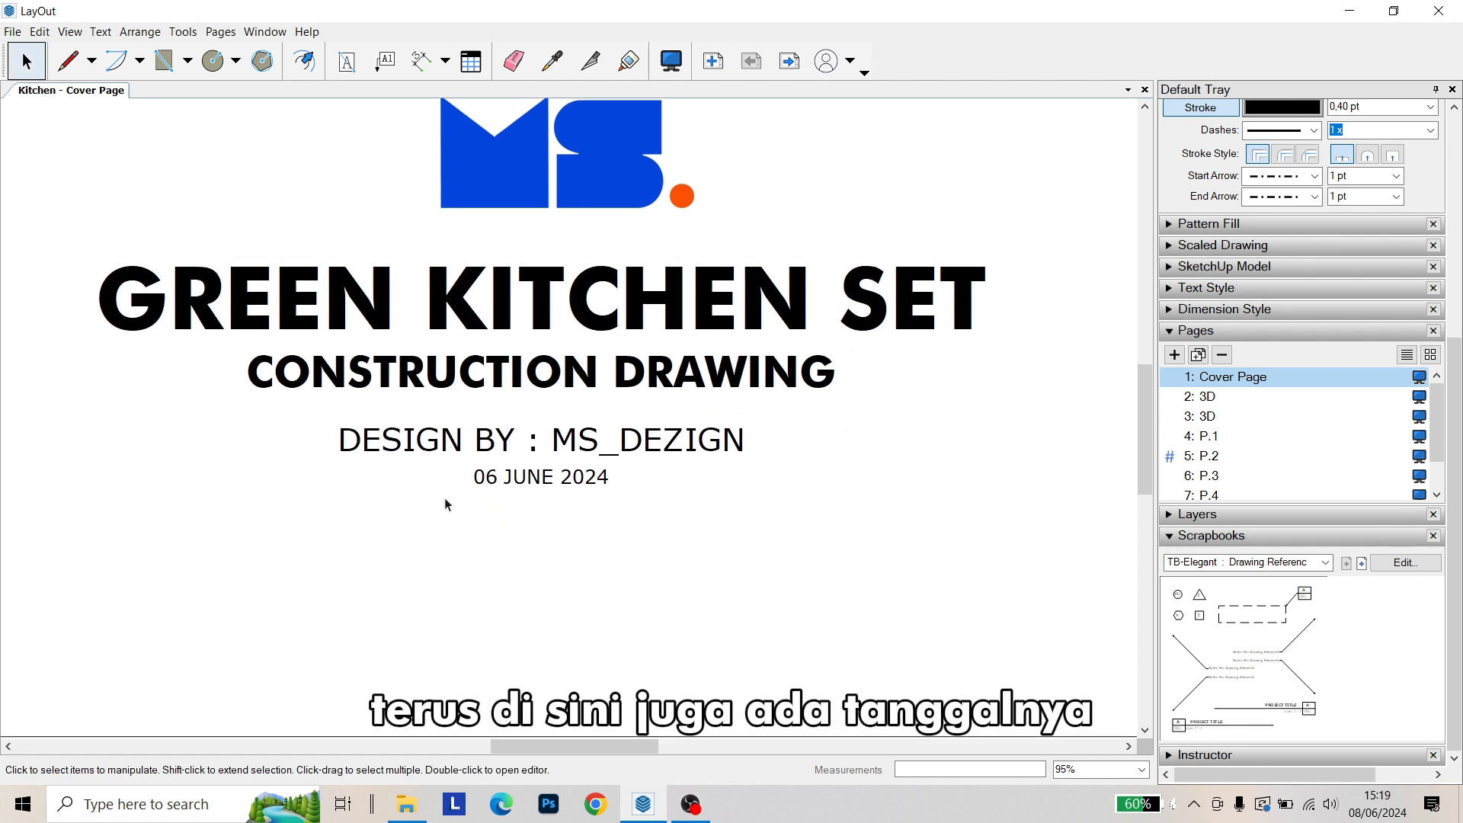
pyautogui.scroll(-5, 610, 532)
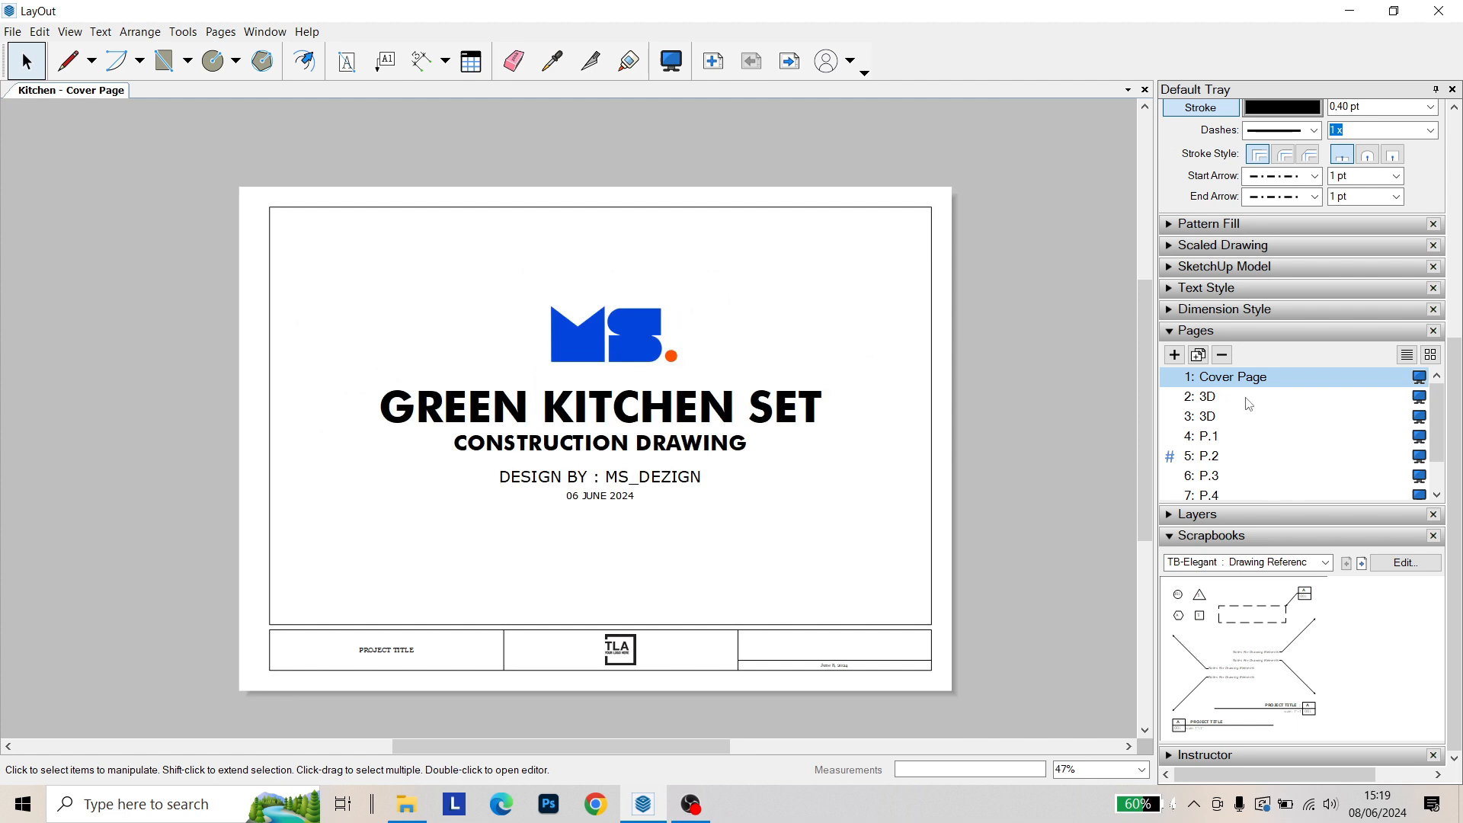
pyautogui.click(1199, 355)
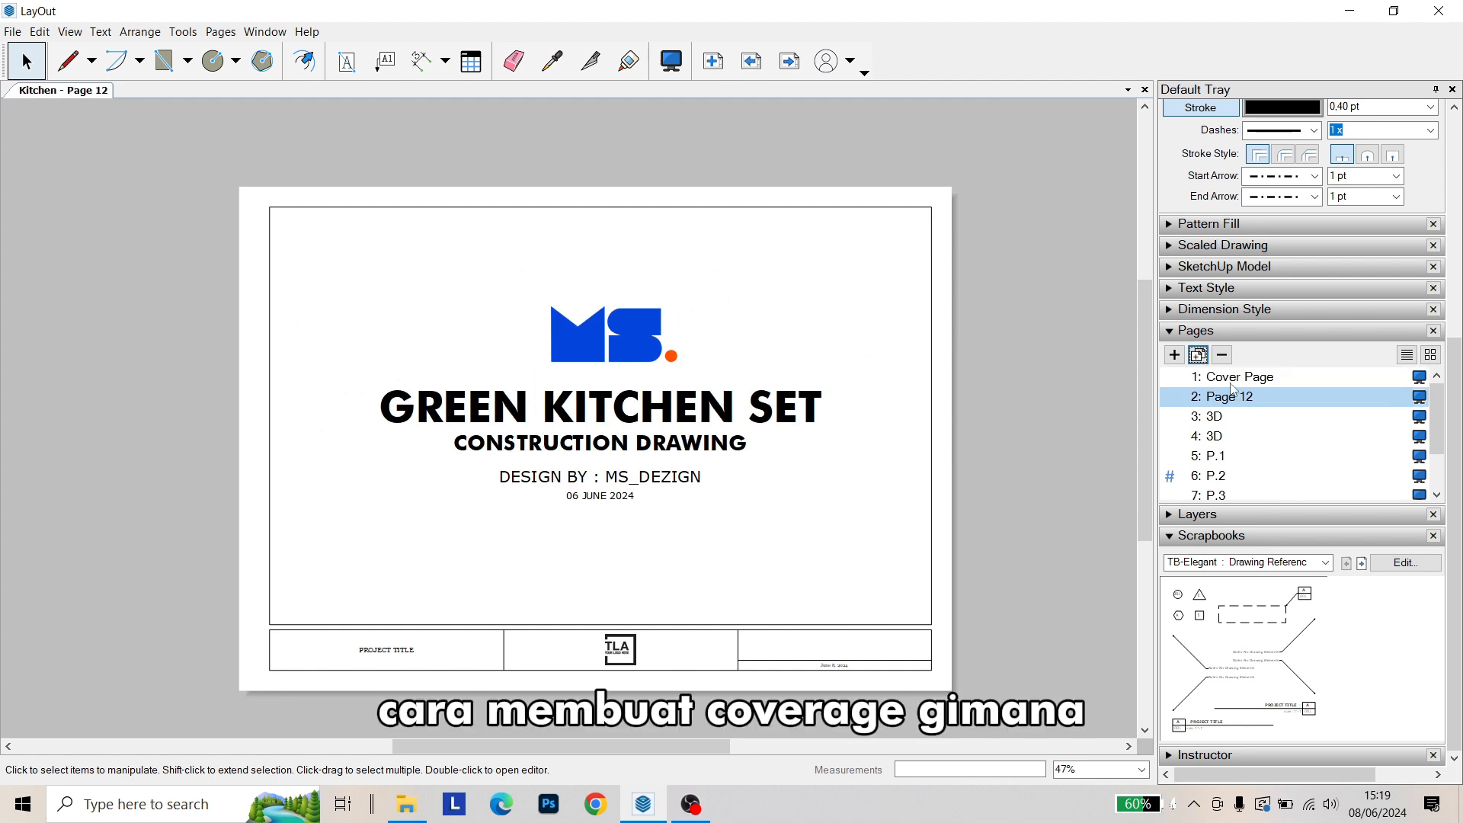
pyautogui.moveTo(844, 317); pyautogui.dragTo(535, 524)
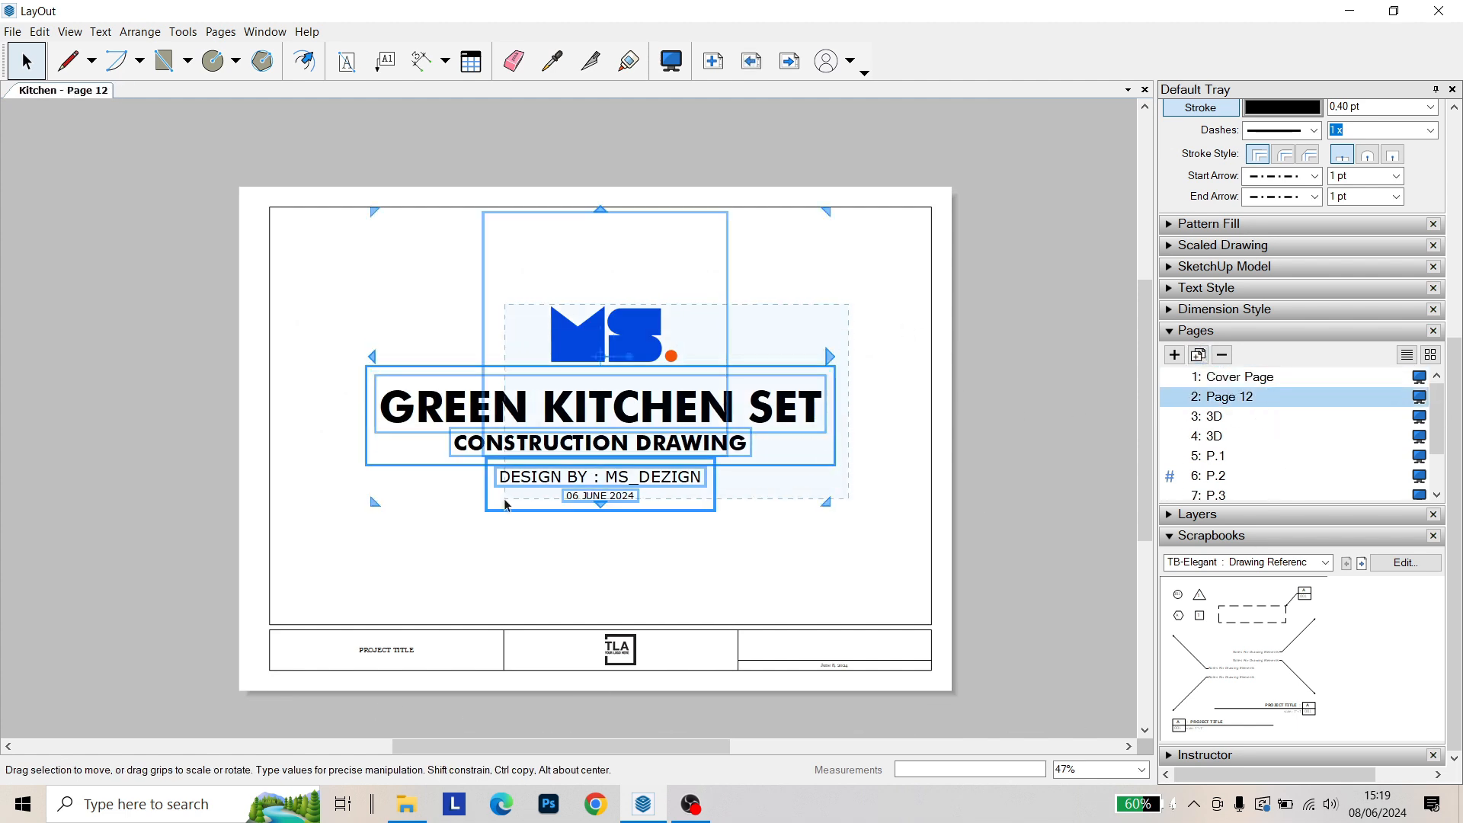
pyautogui.press('Delete')
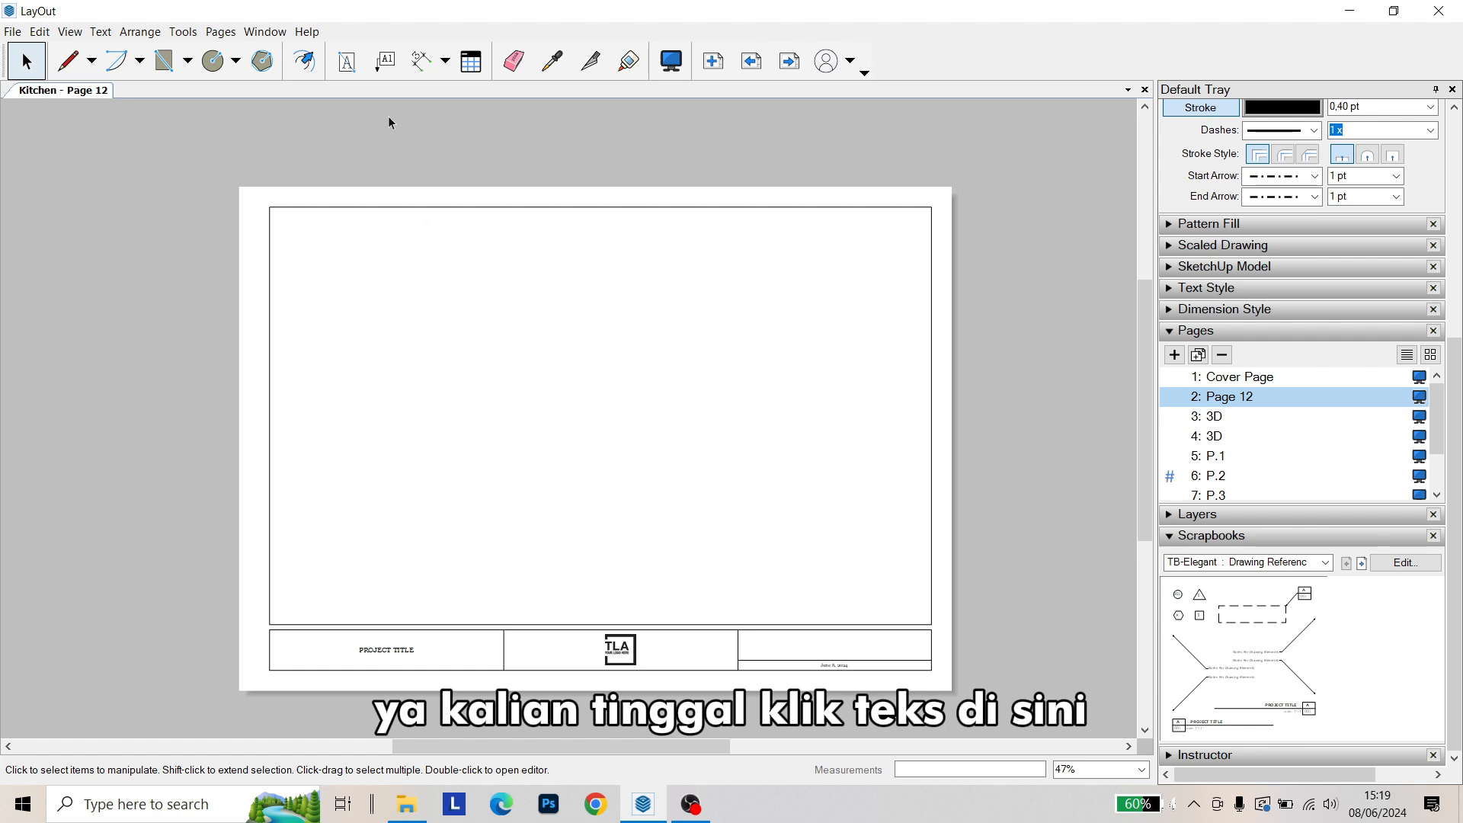
# Add a wide text box in the upper middle of the blank page and enter "construction drawing"
pyautogui.click(356, 78)
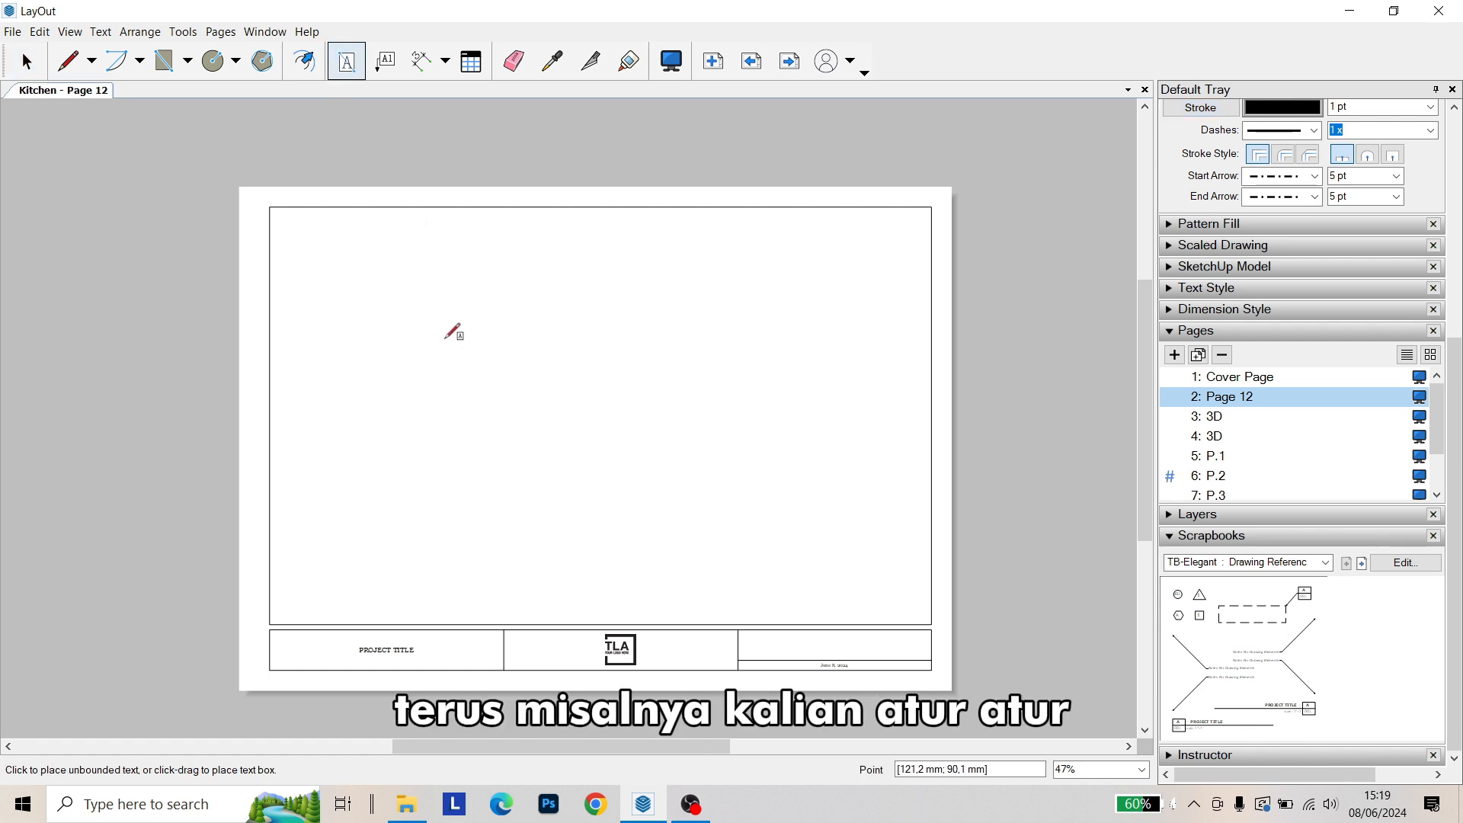
pyautogui.moveTo(423, 318); pyautogui.dragTo(797, 419)
pyautogui.scroll(3, 663, 365)
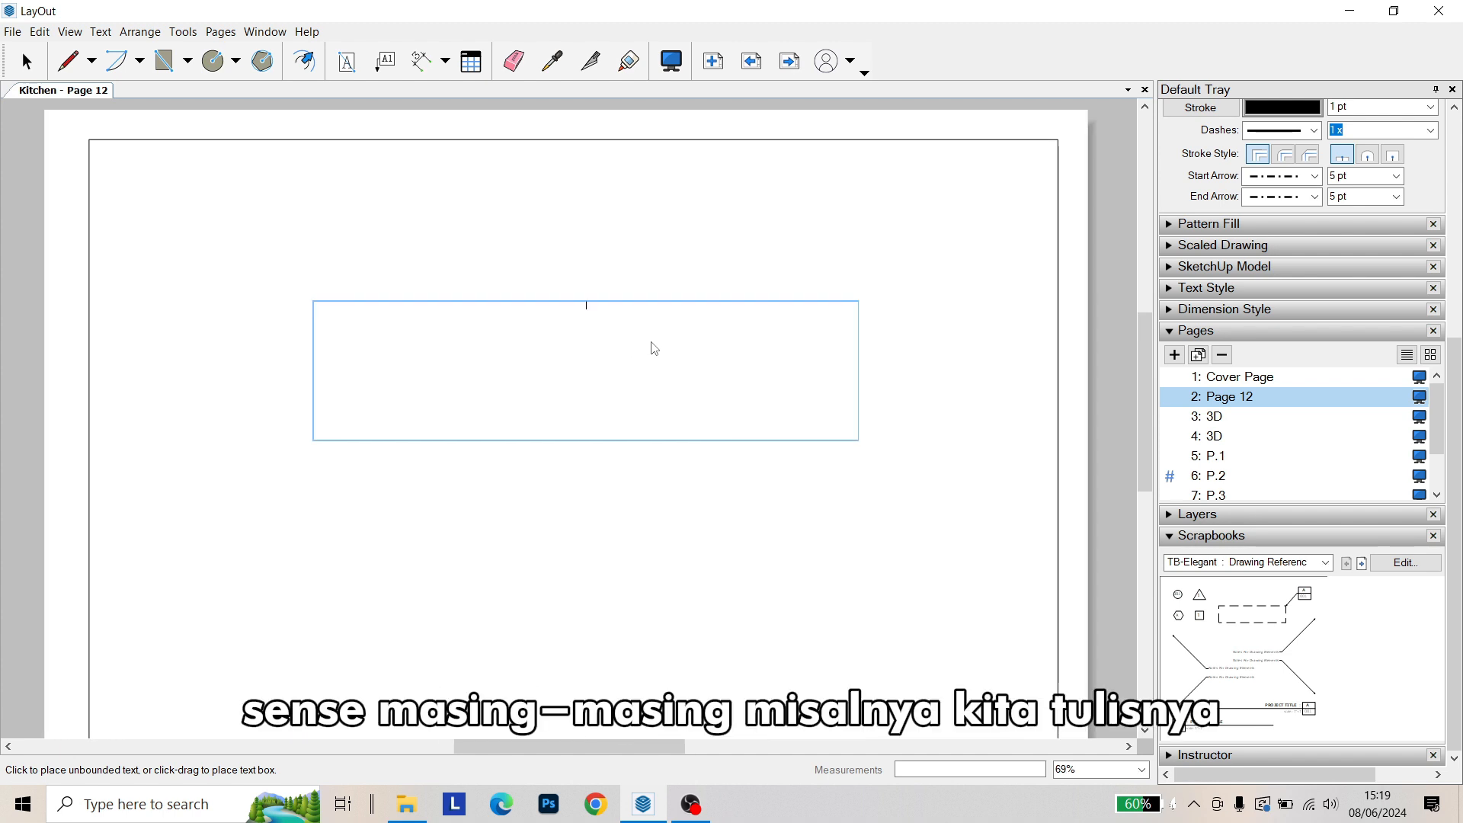
pyautogui.write('constru')
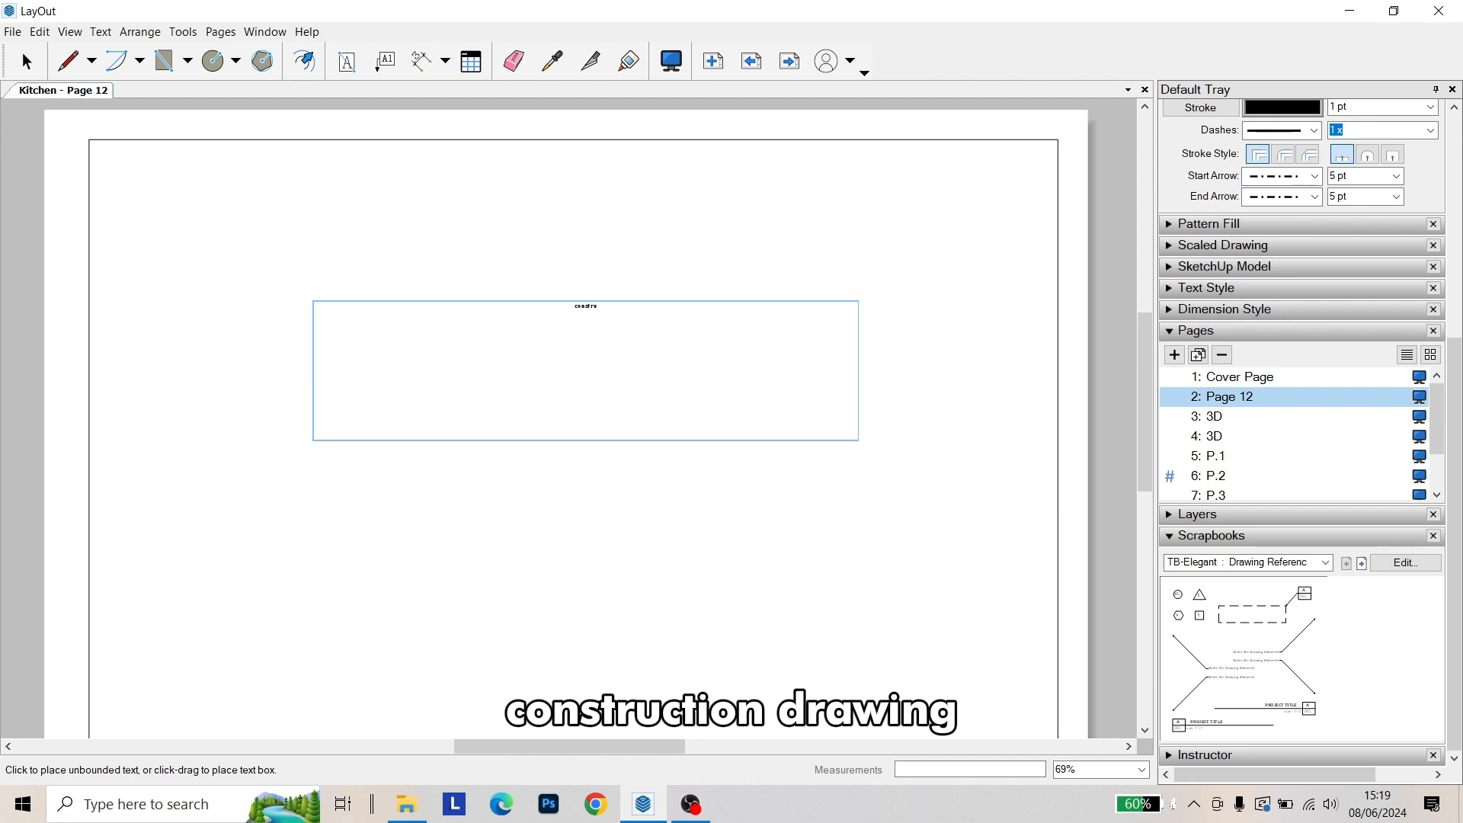
pyautogui.write('ction drawing')
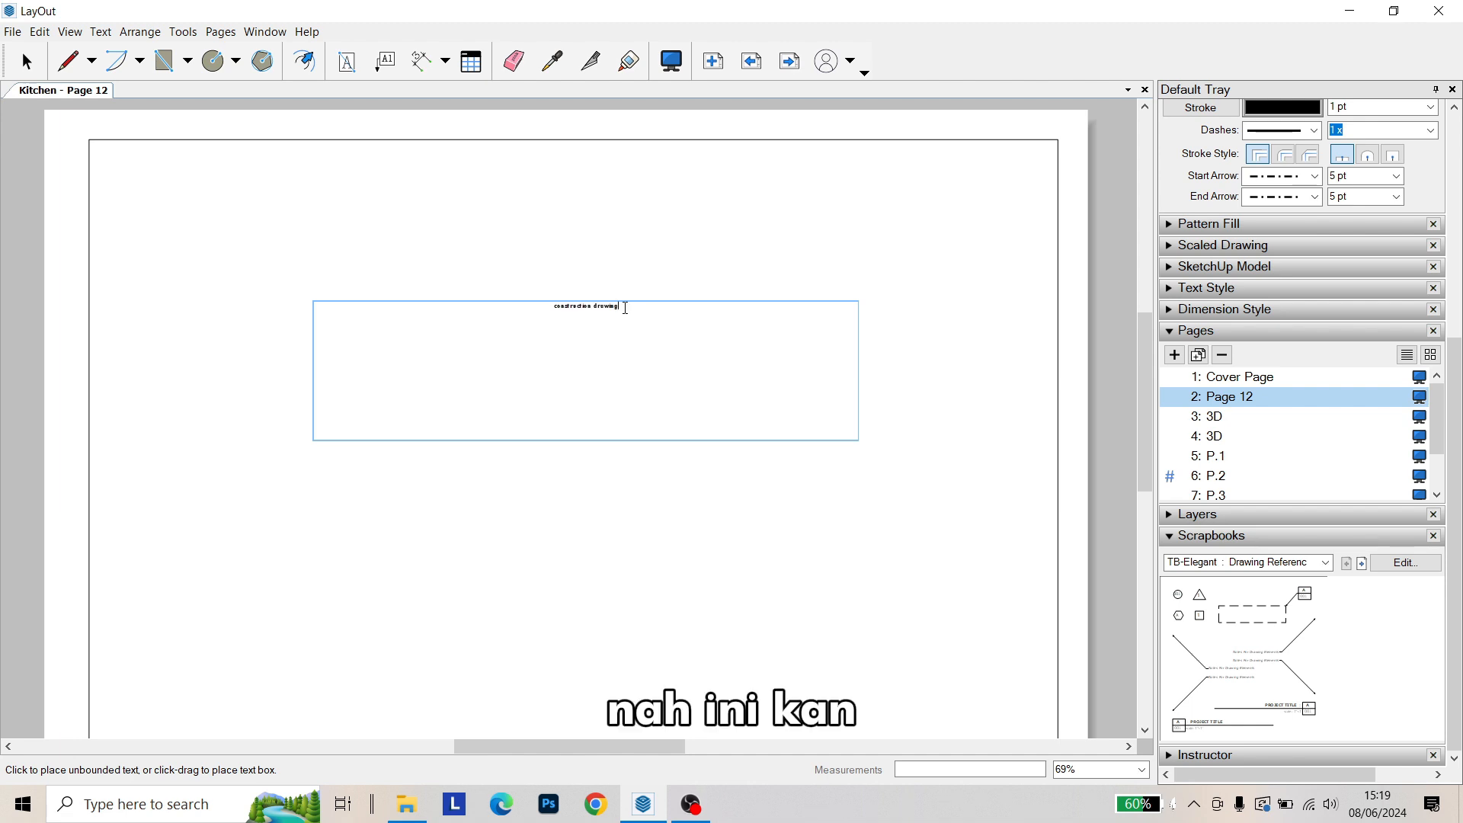
# Set the text size to 72 pt and retype the title in capitals as CONSTRUCTION DRAWING
pyautogui.hotkey('ctrl', 'a')
pyautogui.click(1200, 288)
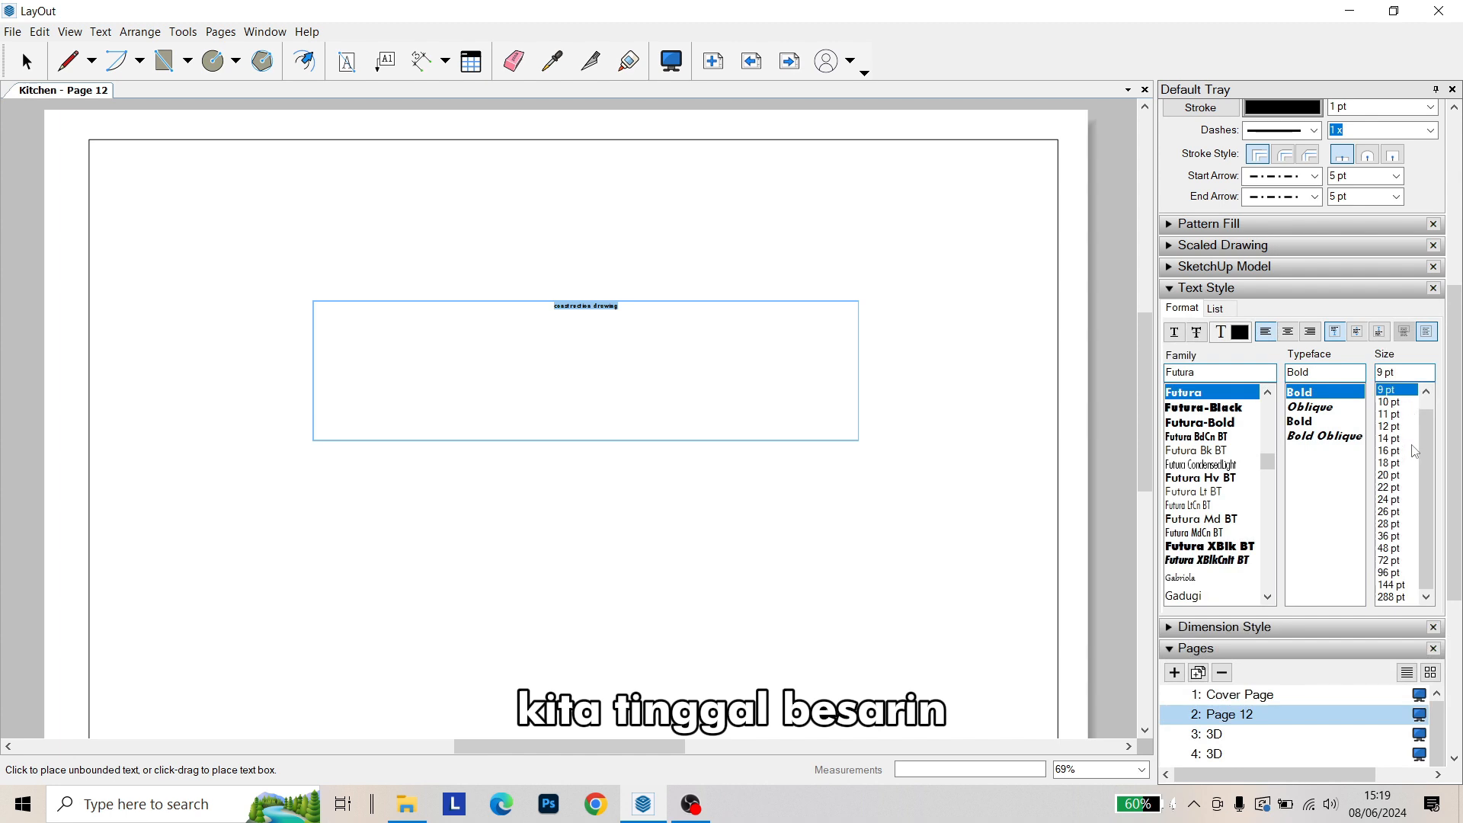
pyautogui.click(1391, 561)
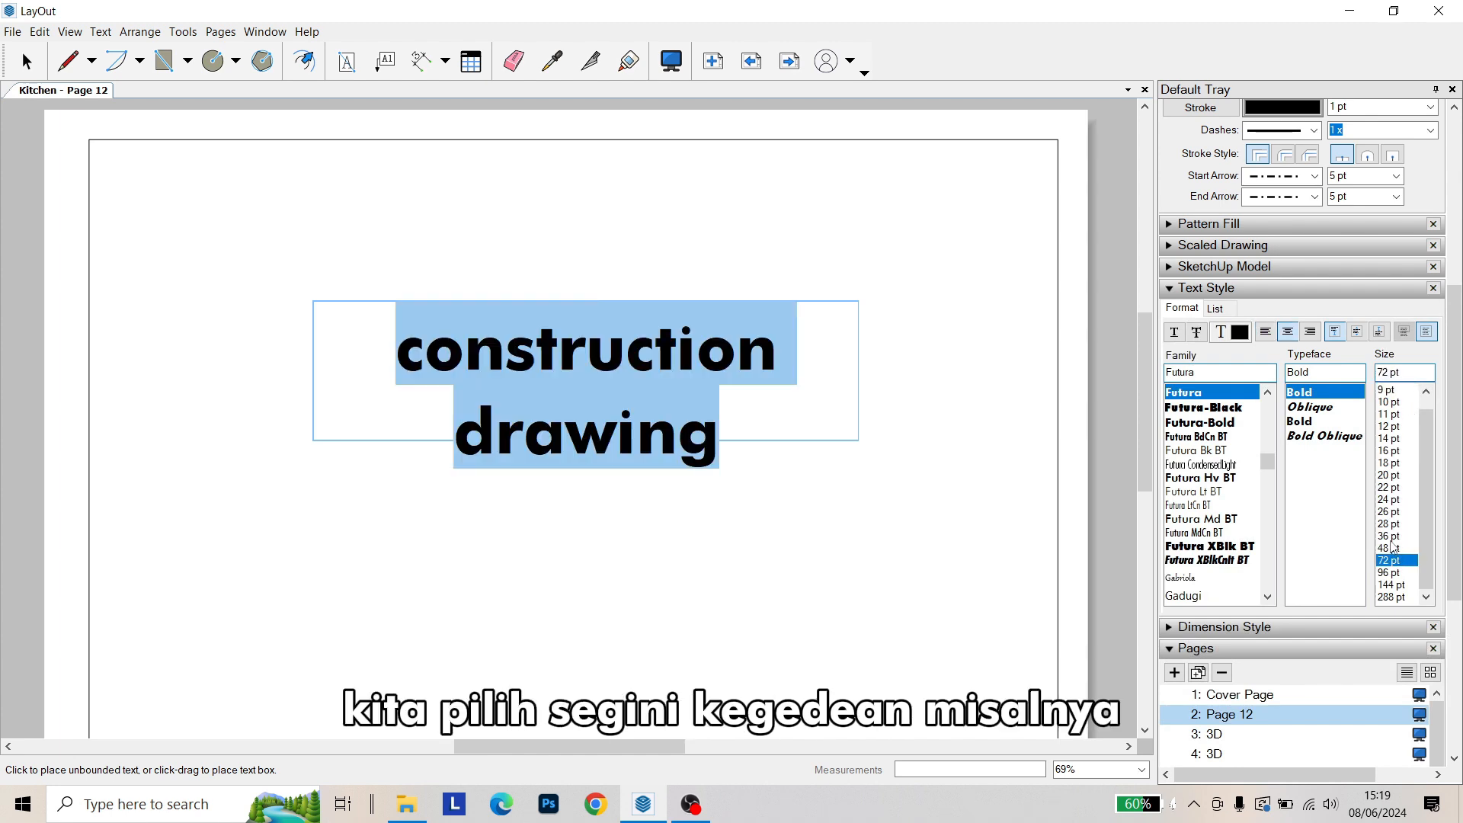
pyautogui.click(1391, 536)
pyautogui.click(1389, 549)
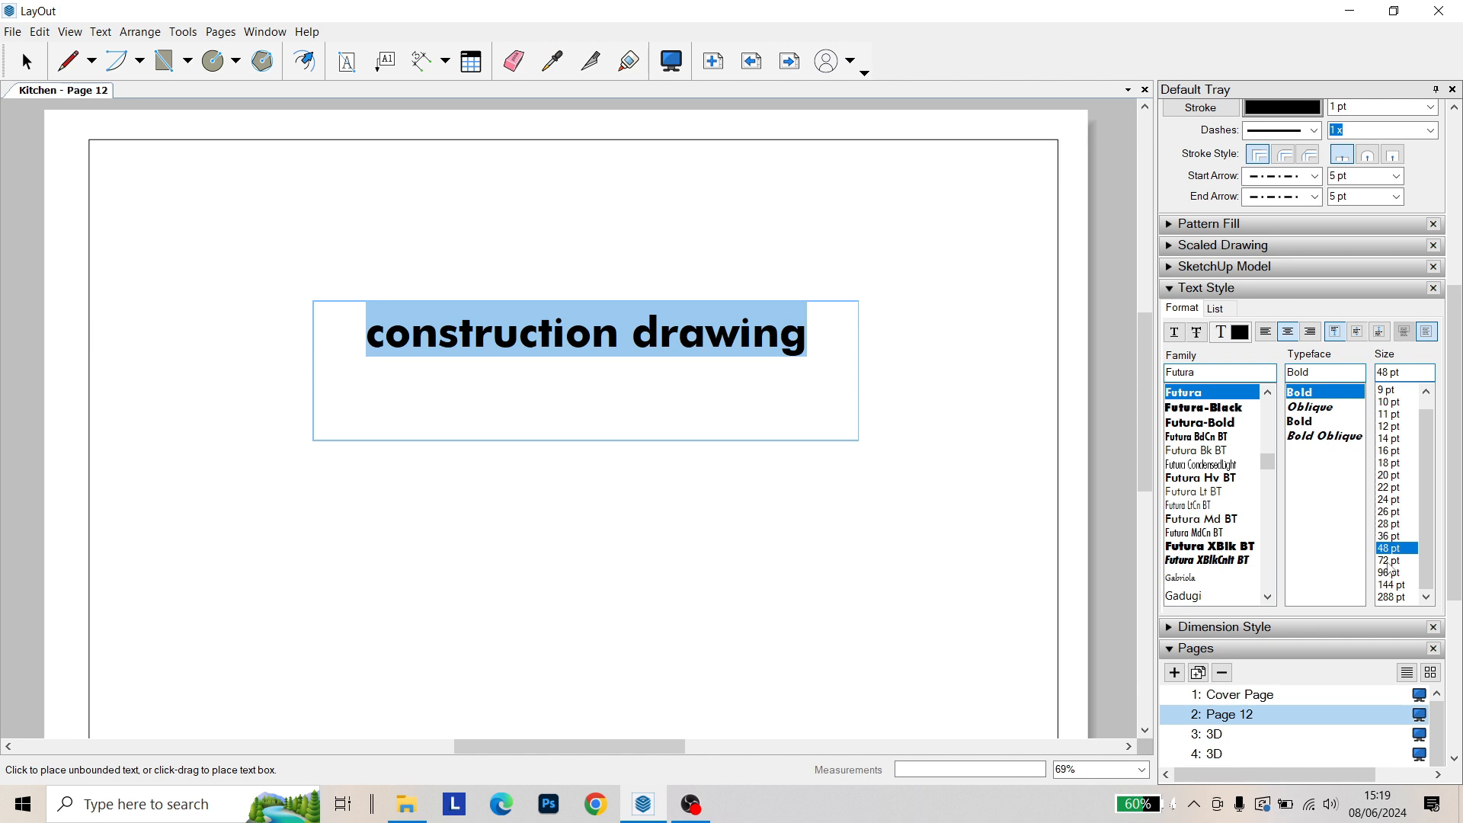
pyautogui.click(1389, 561)
pyautogui.write('CON')
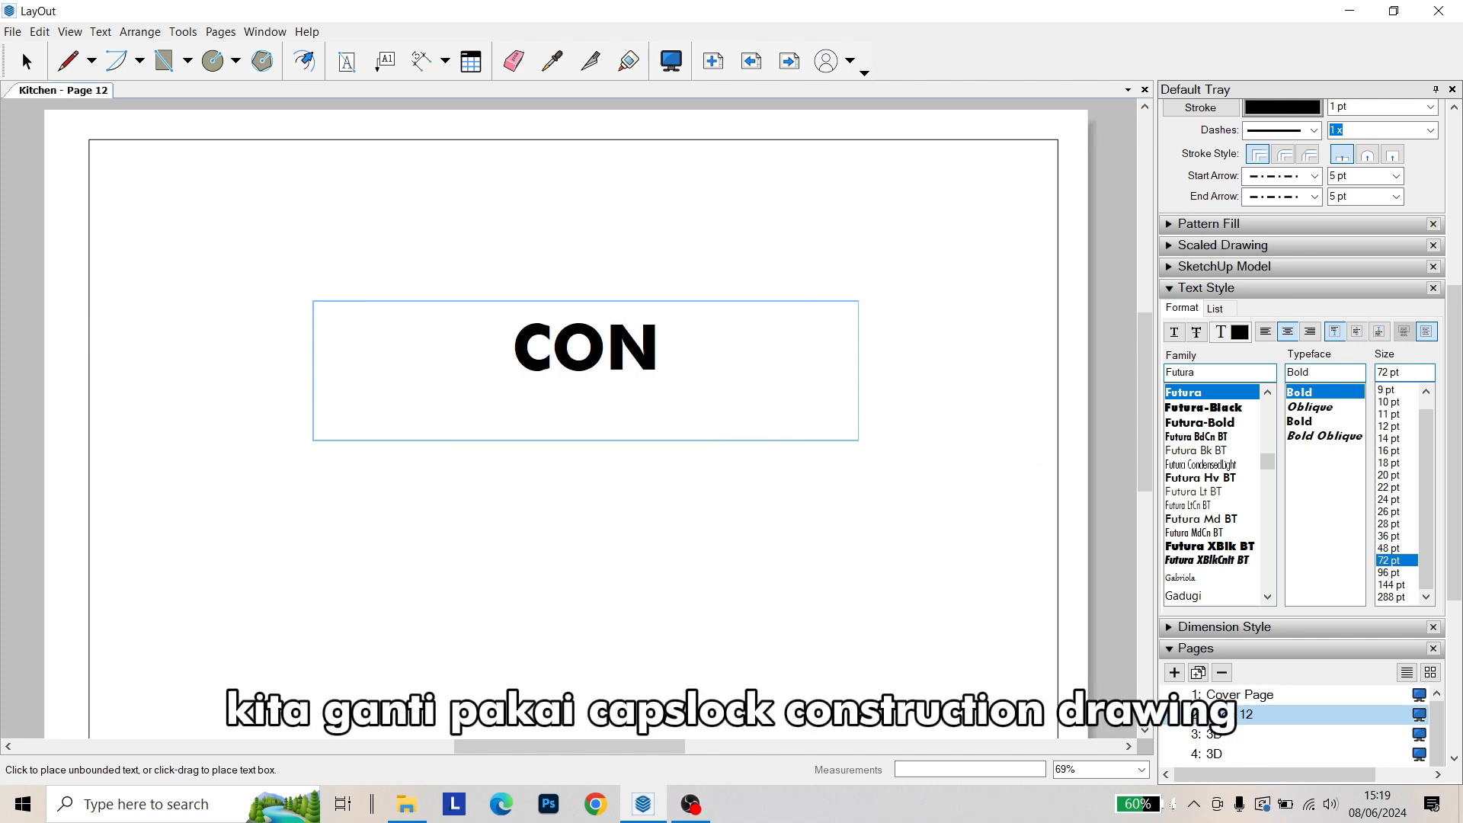
pyautogui.write('STRUCTION DRAWING')
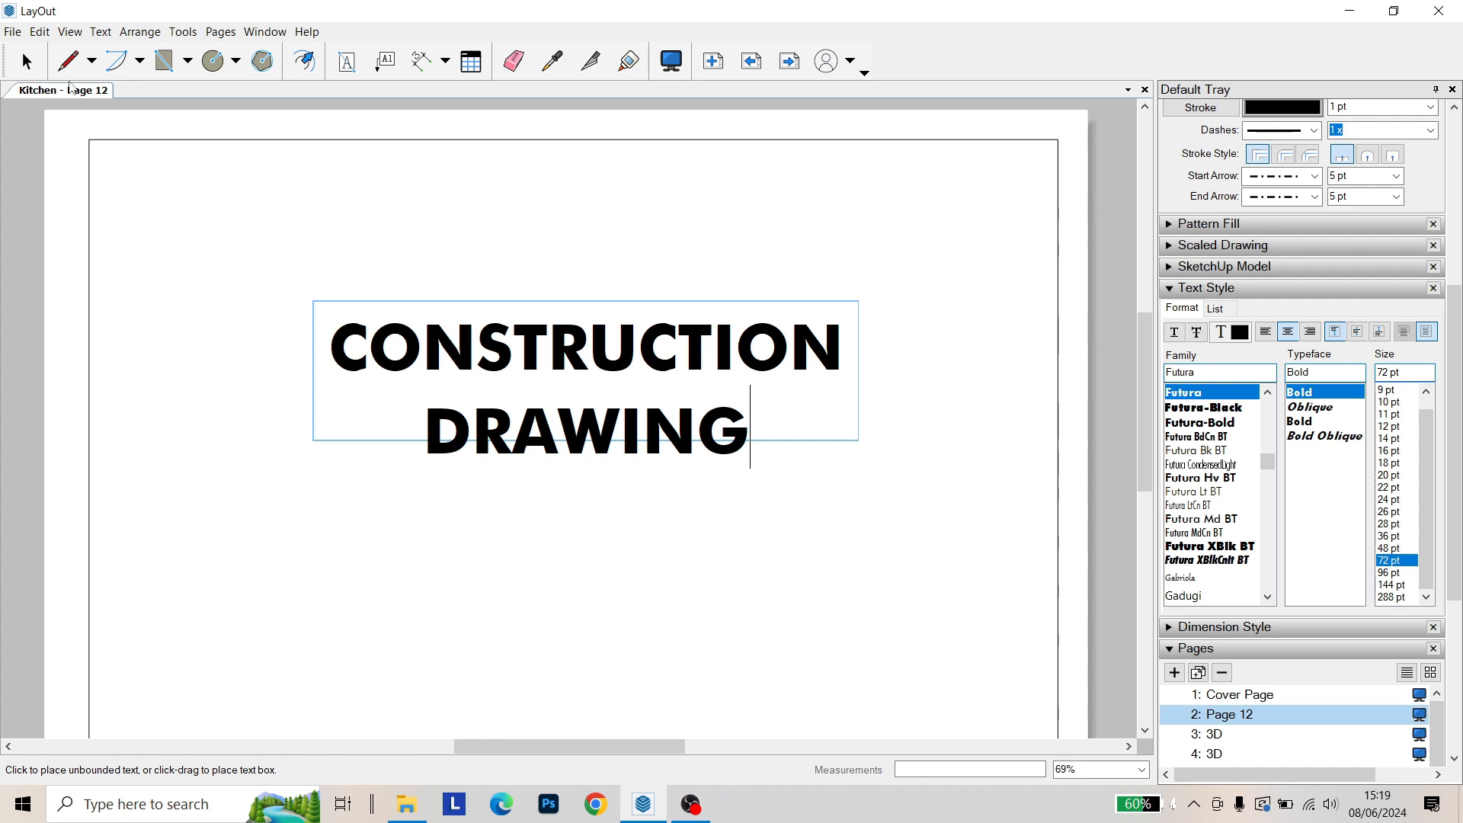
# Reduce the whole CONSTRUCTION DRAWING text box to a 36 pt text size
pyautogui.click(26, 61)
pyautogui.click(411, 324)
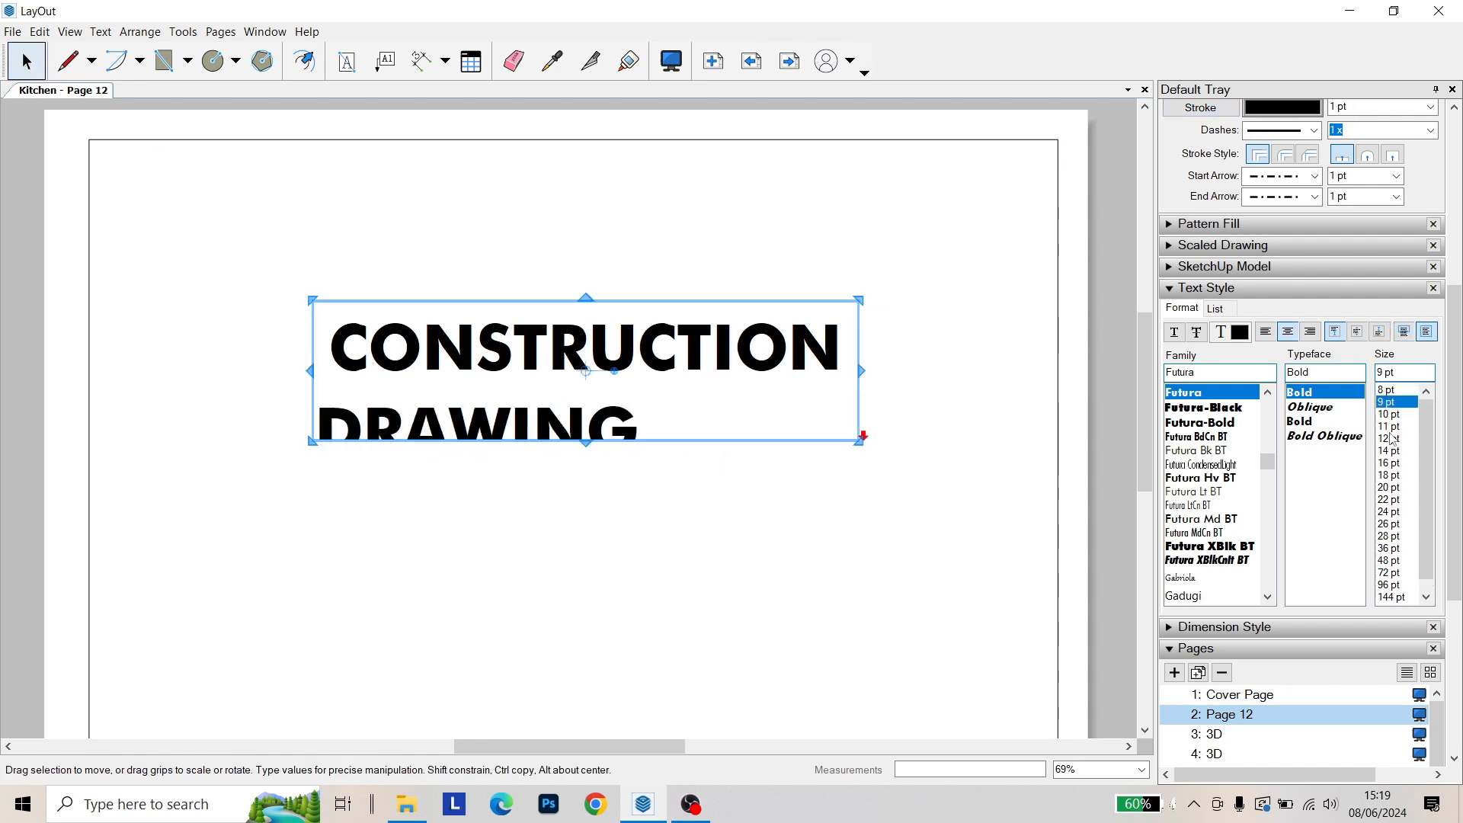
pyautogui.click(1388, 548)
pyautogui.click(1388, 560)
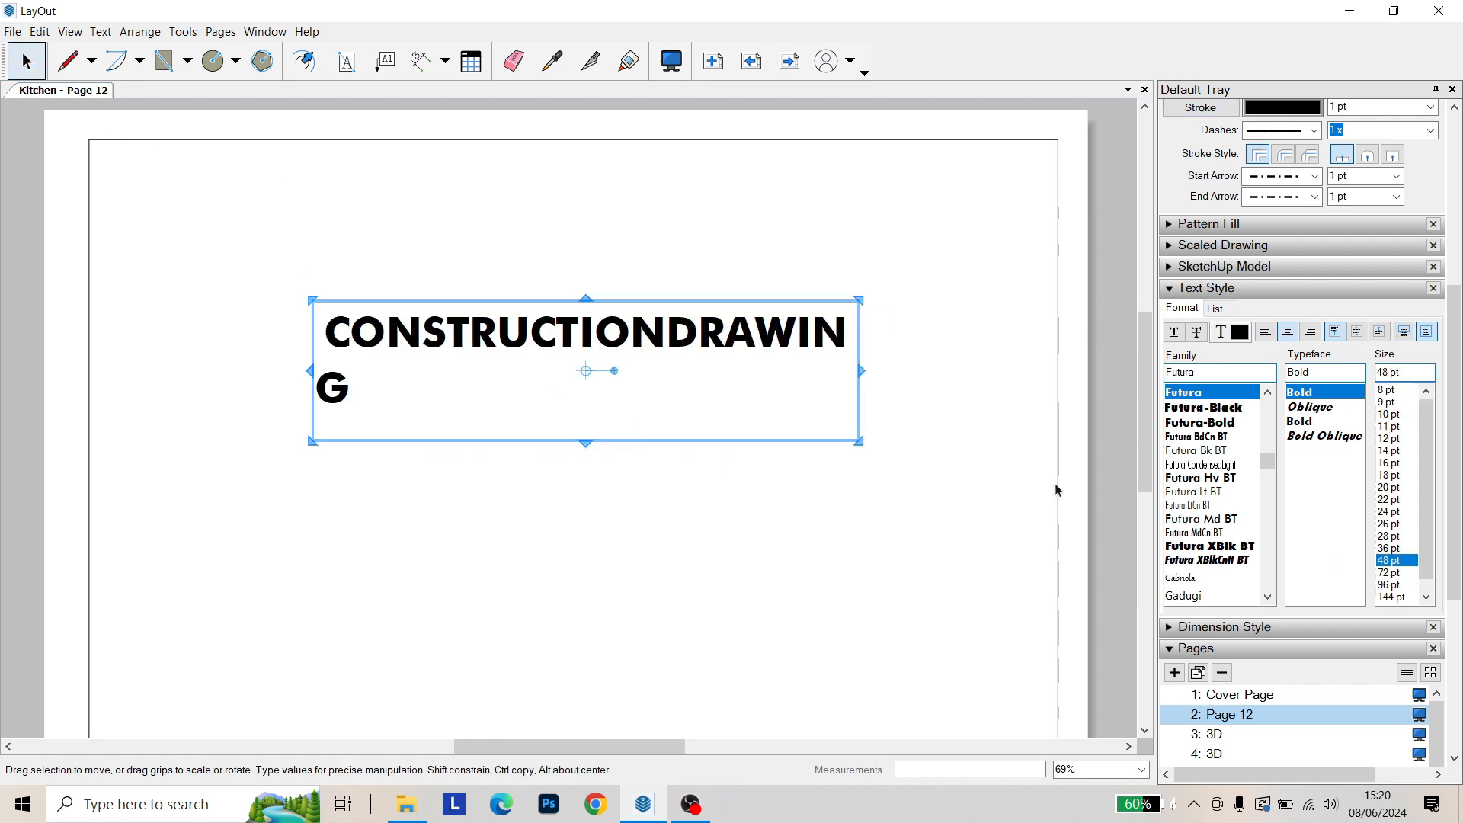
pyautogui.click(1387, 547)
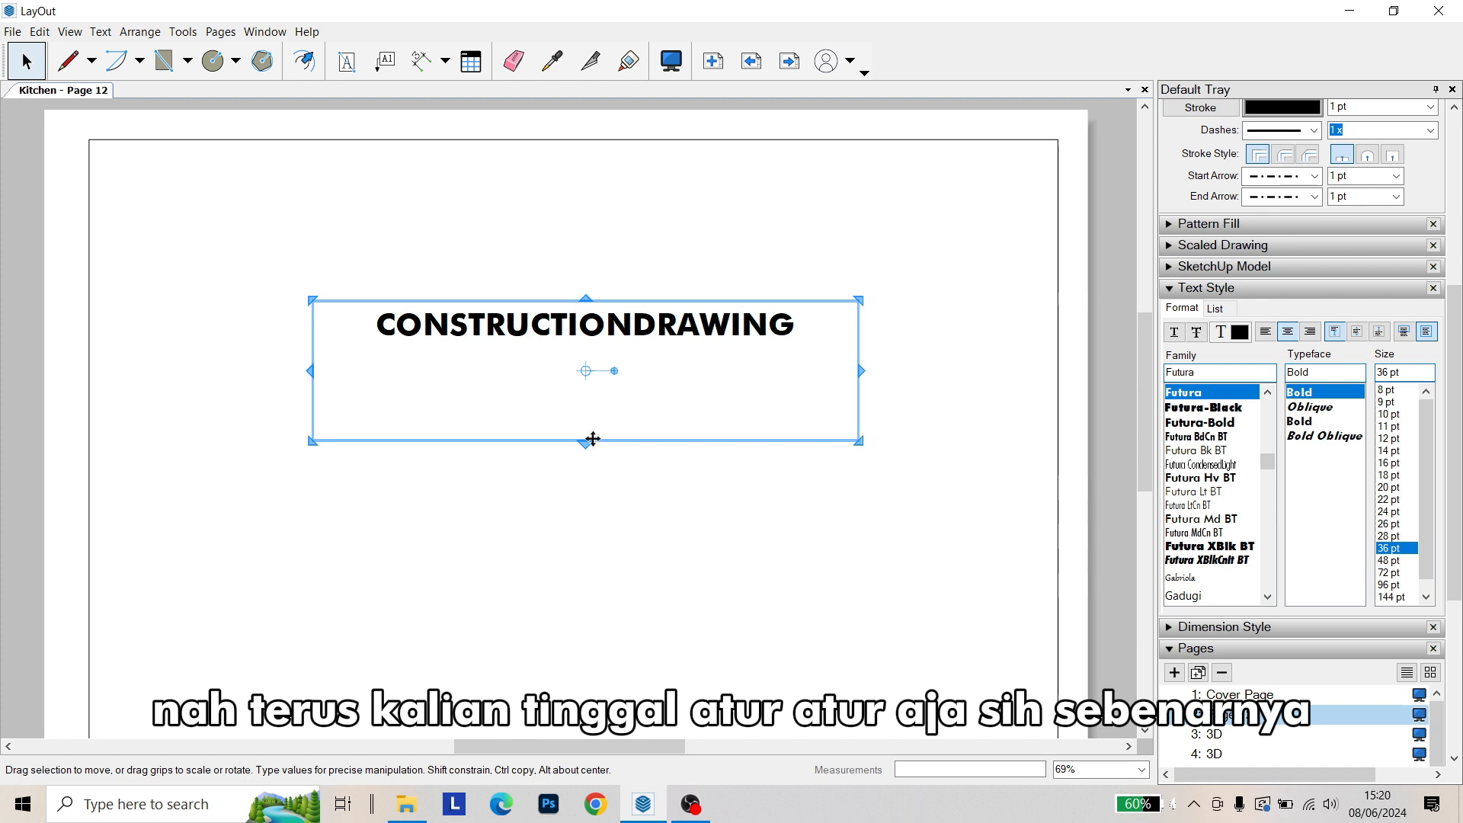
# Shorten the title's text box and move it down to the middle of the page
pyautogui.moveTo(586, 441); pyautogui.dragTo(680, 437)
pyautogui.click(680, 400)
pyautogui.scroll(-1, 678, 404)
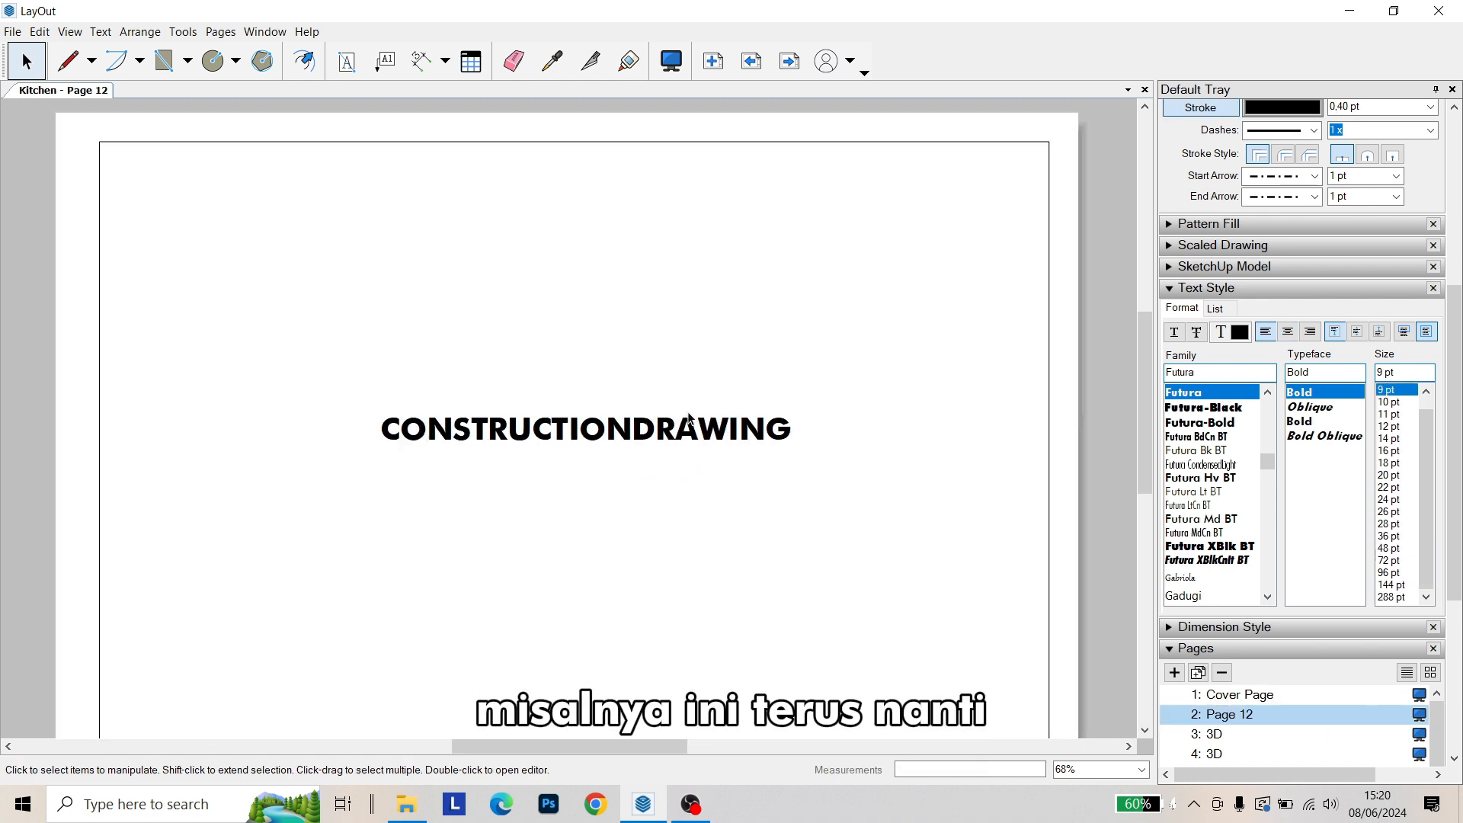
# Insert the missing space between CONSTRUCTION and DRAWING in the title
pyautogui.click(639, 427)
pyautogui.doubleClick(639, 427)
pyautogui.click(634, 429)
pyautogui.click(135, 181)
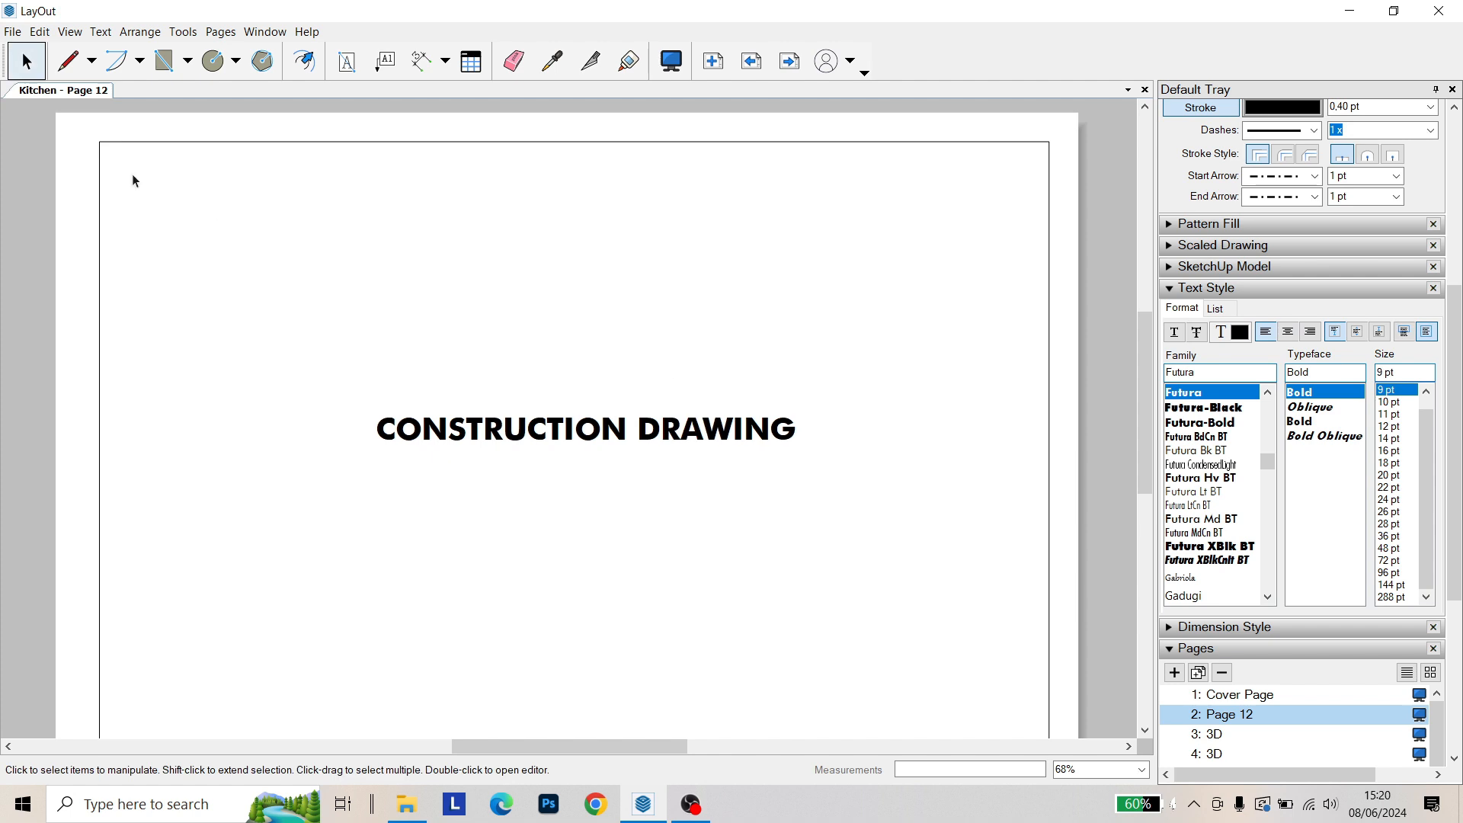
# Copy the title directly below itself and replace the copy's text with 08 JUNE 2024
pyautogui.moveTo(440, 428)
pyautogui.mouseDown()
pyautogui.moveTo(441, 477)
pyautogui.moveTo(483, 467)
pyautogui.moveTo(477, 479)
pyautogui.mouseUp()
pyautogui.hotkey('ctrl', 'z')
pyautogui.scroll(-2, 530, 479)
pyautogui.doubleClick(530, 479)
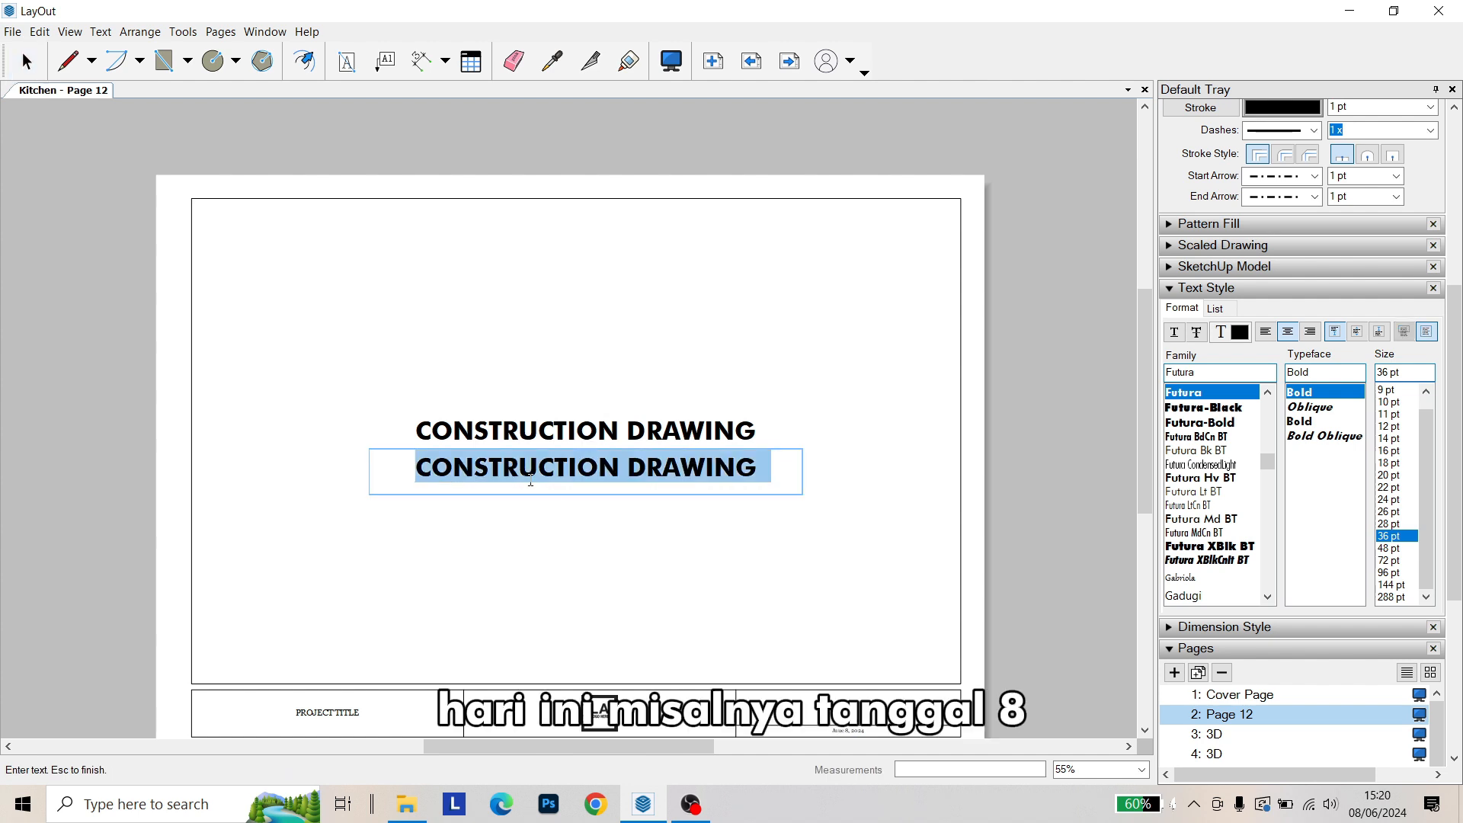
pyautogui.write('08')
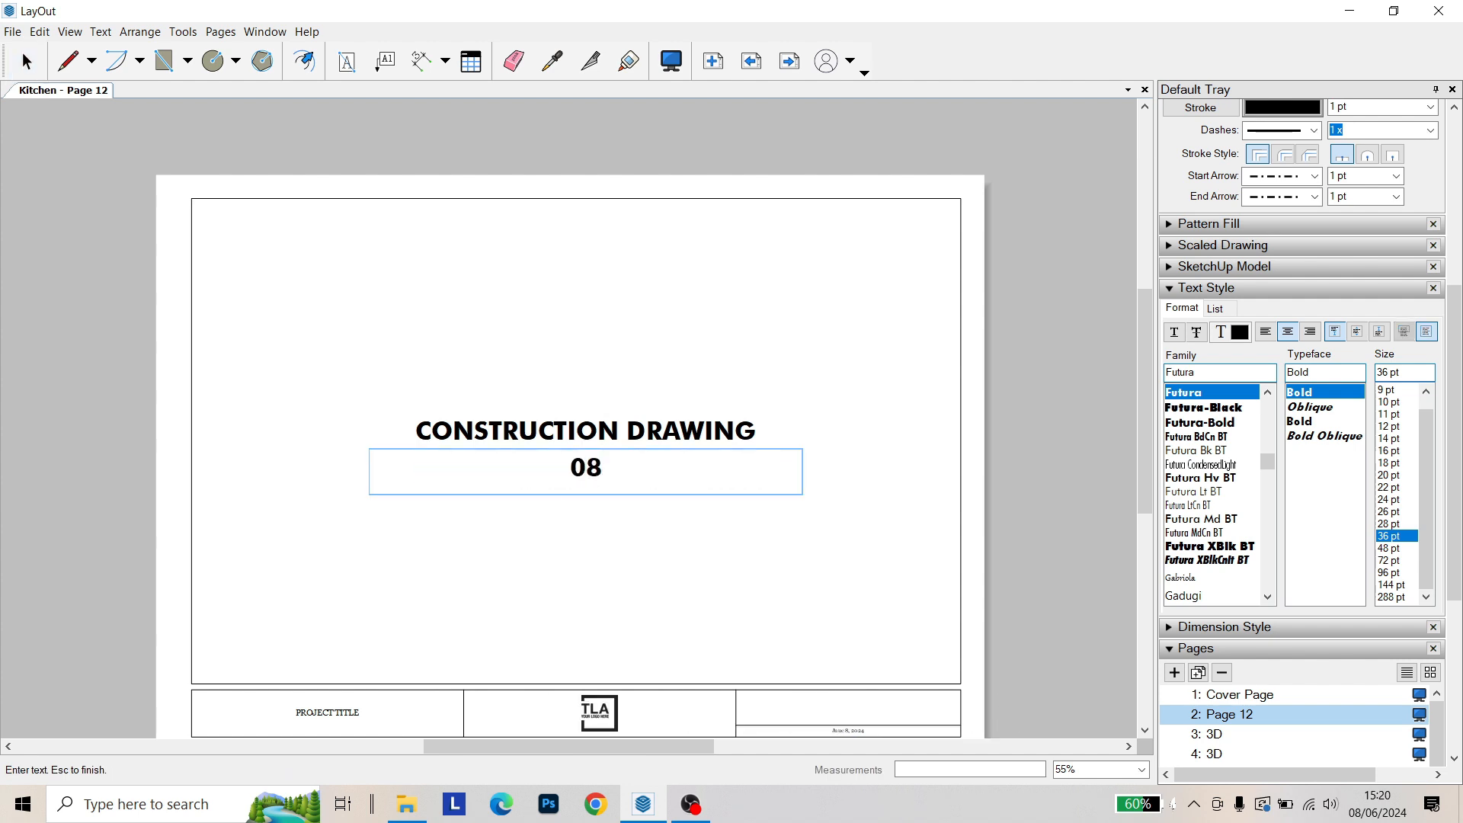
pyautogui.write(' JUNE 2024')
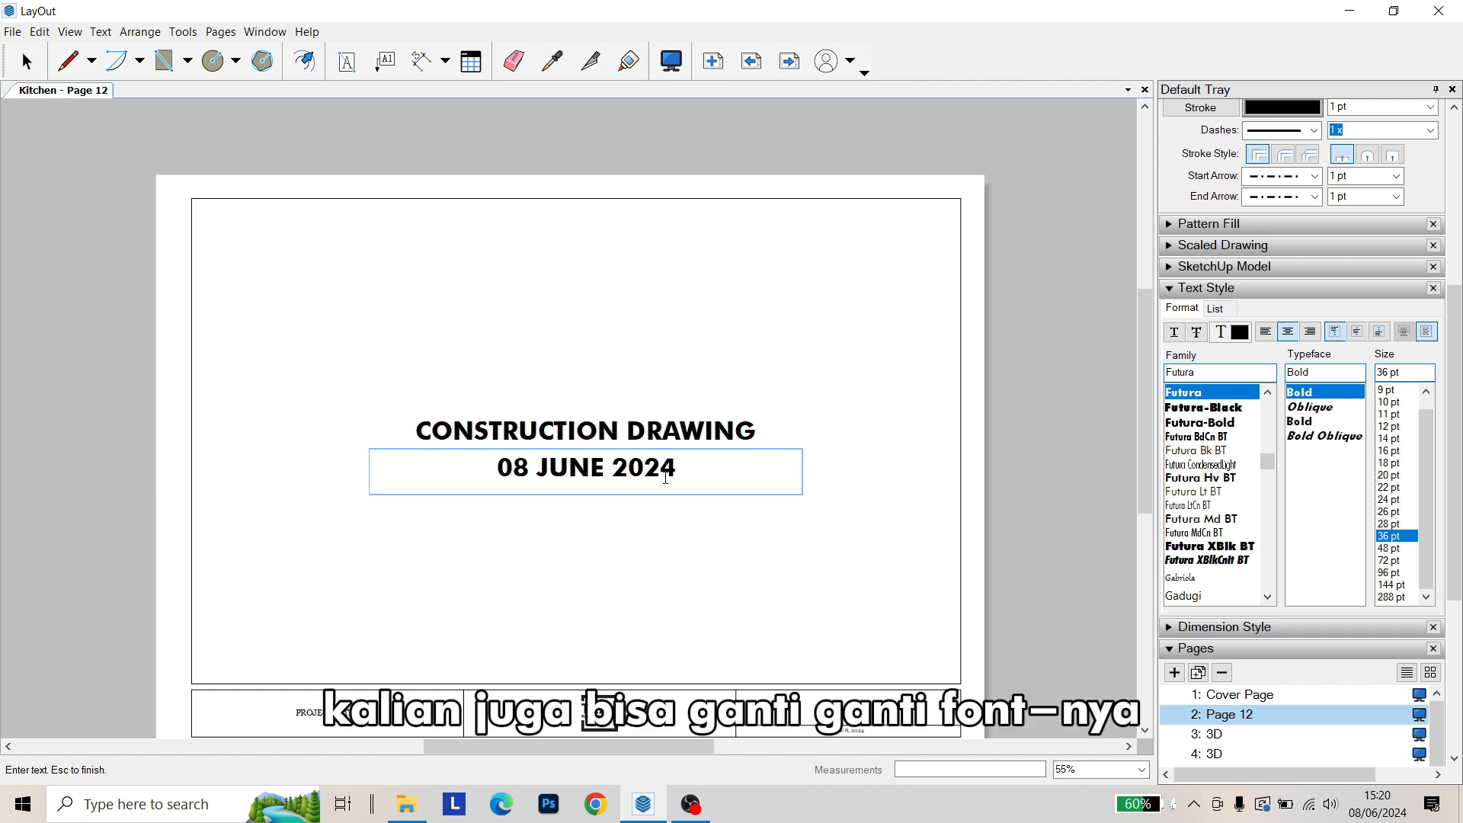
# Change the date line's font to Futura Bk BT with the Book typeface
pyautogui.moveTo(678, 471); pyautogui.dragTo(489, 477)
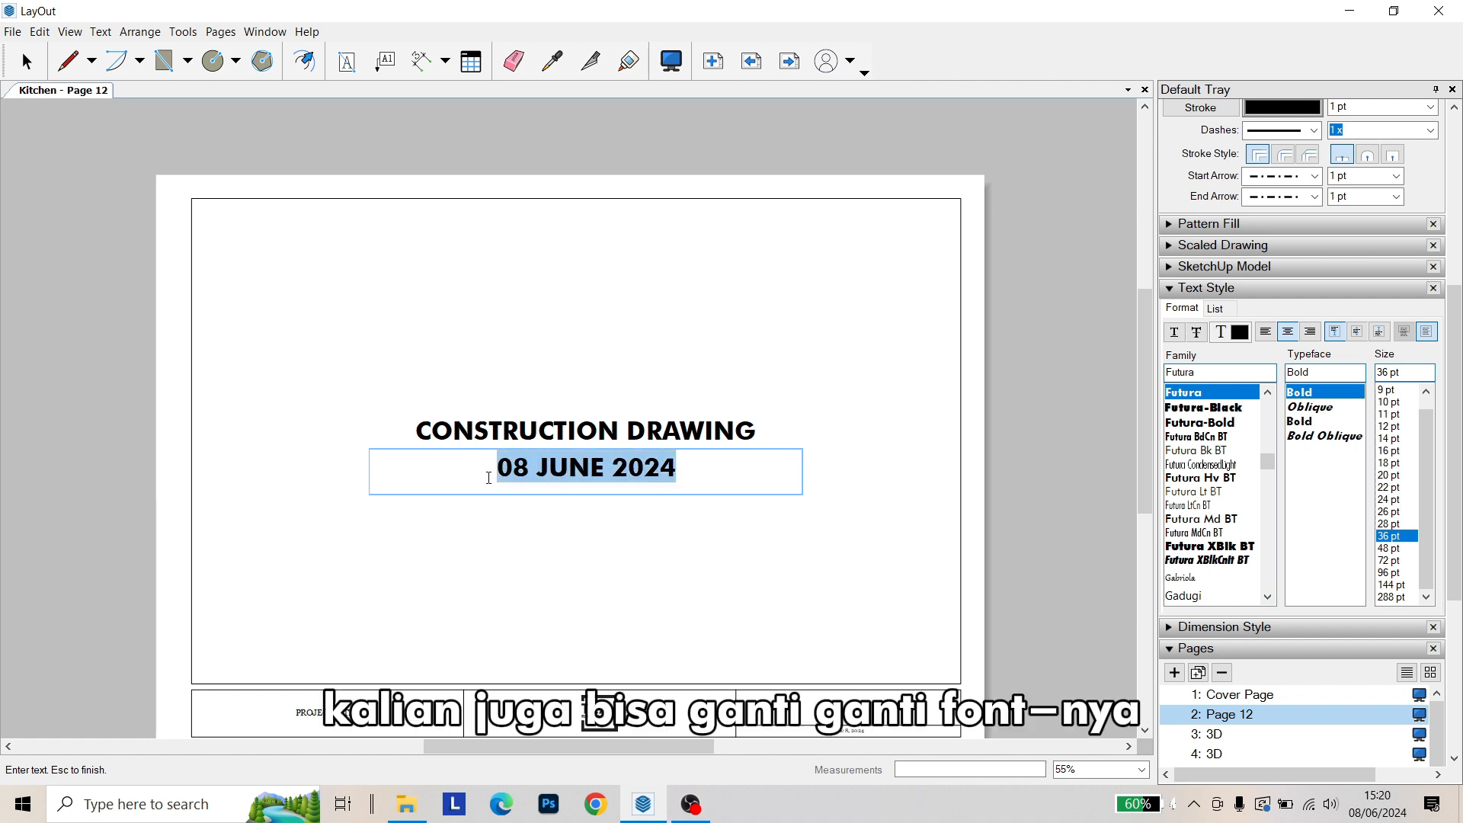
pyautogui.click(1201, 451)
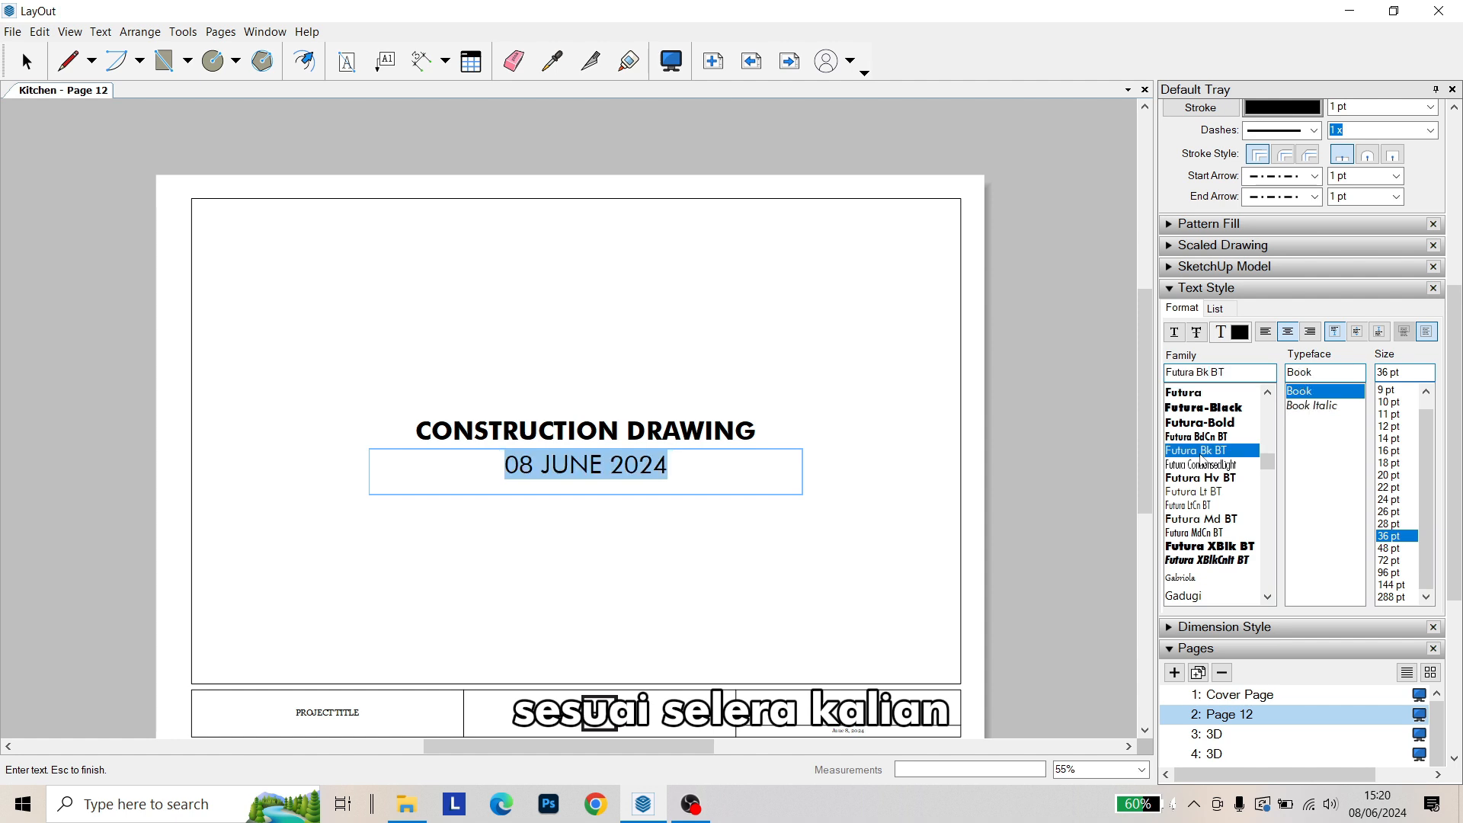
pyautogui.click(729, 544)
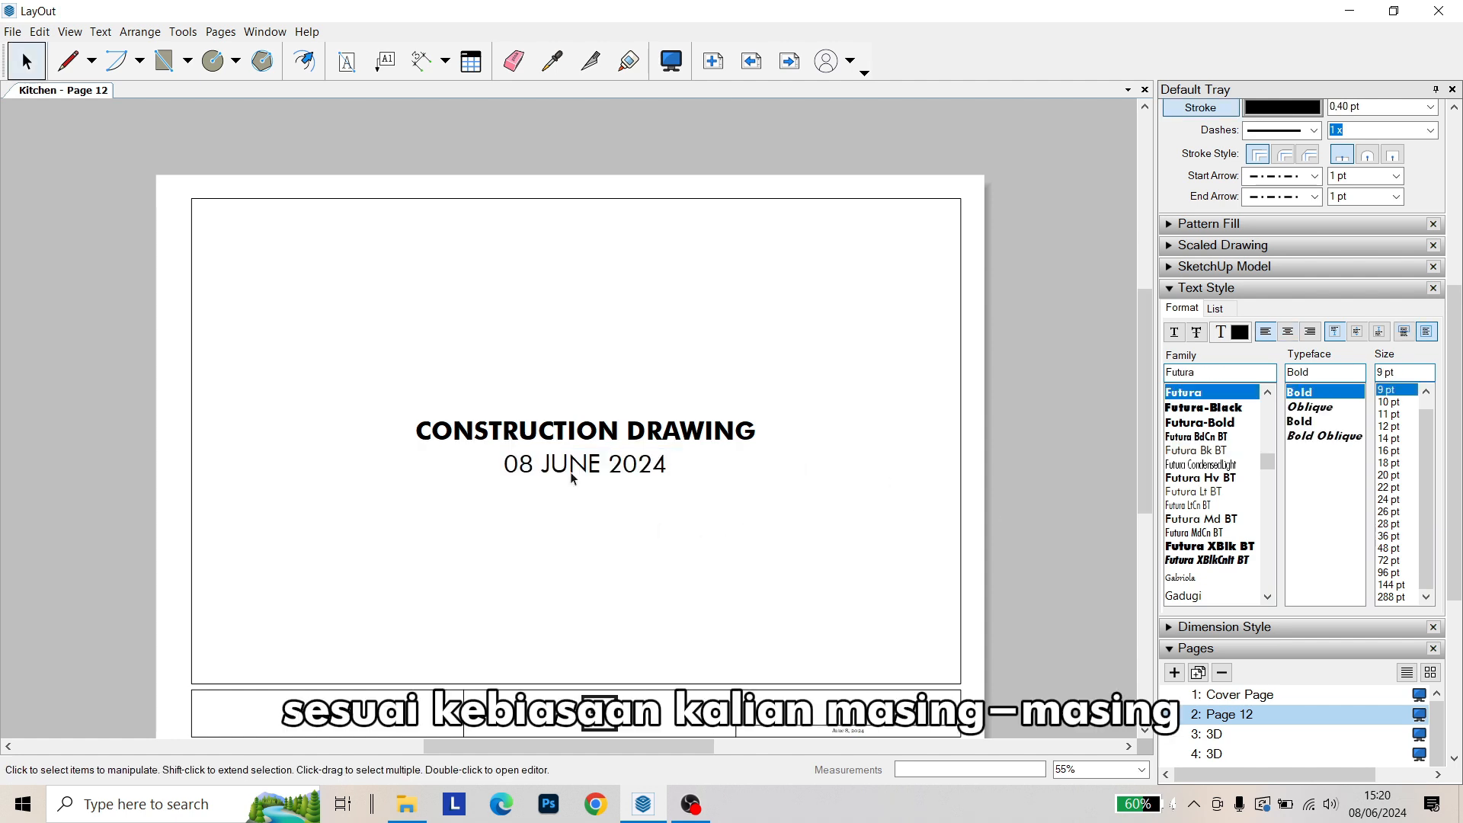
# Examine how the title and date line sit together on the new page
pyautogui.scroll(2, 571, 467)
pyautogui.click(572, 467)
pyautogui.scroll(-1, 619, 464)
pyautogui.scroll(-3, 622, 494)
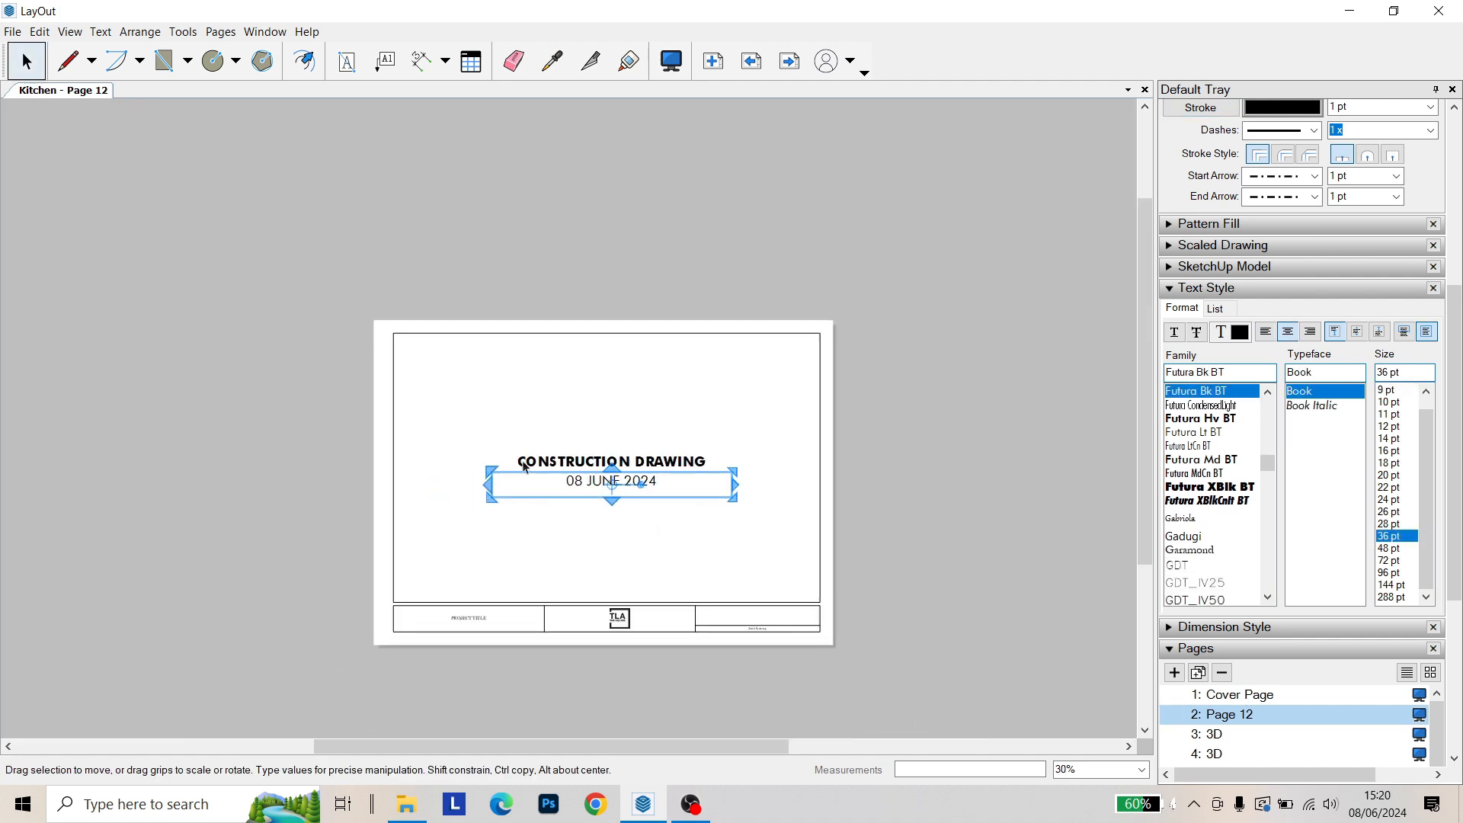
pyautogui.click(602, 525)
pyautogui.scroll(5, 544, 463)
pyautogui.moveTo(1067, 487); pyautogui.dragTo(607, 425, button='middle')
pyautogui.scroll(-2, 625, 426)
pyautogui.scroll(1, 607, 425)
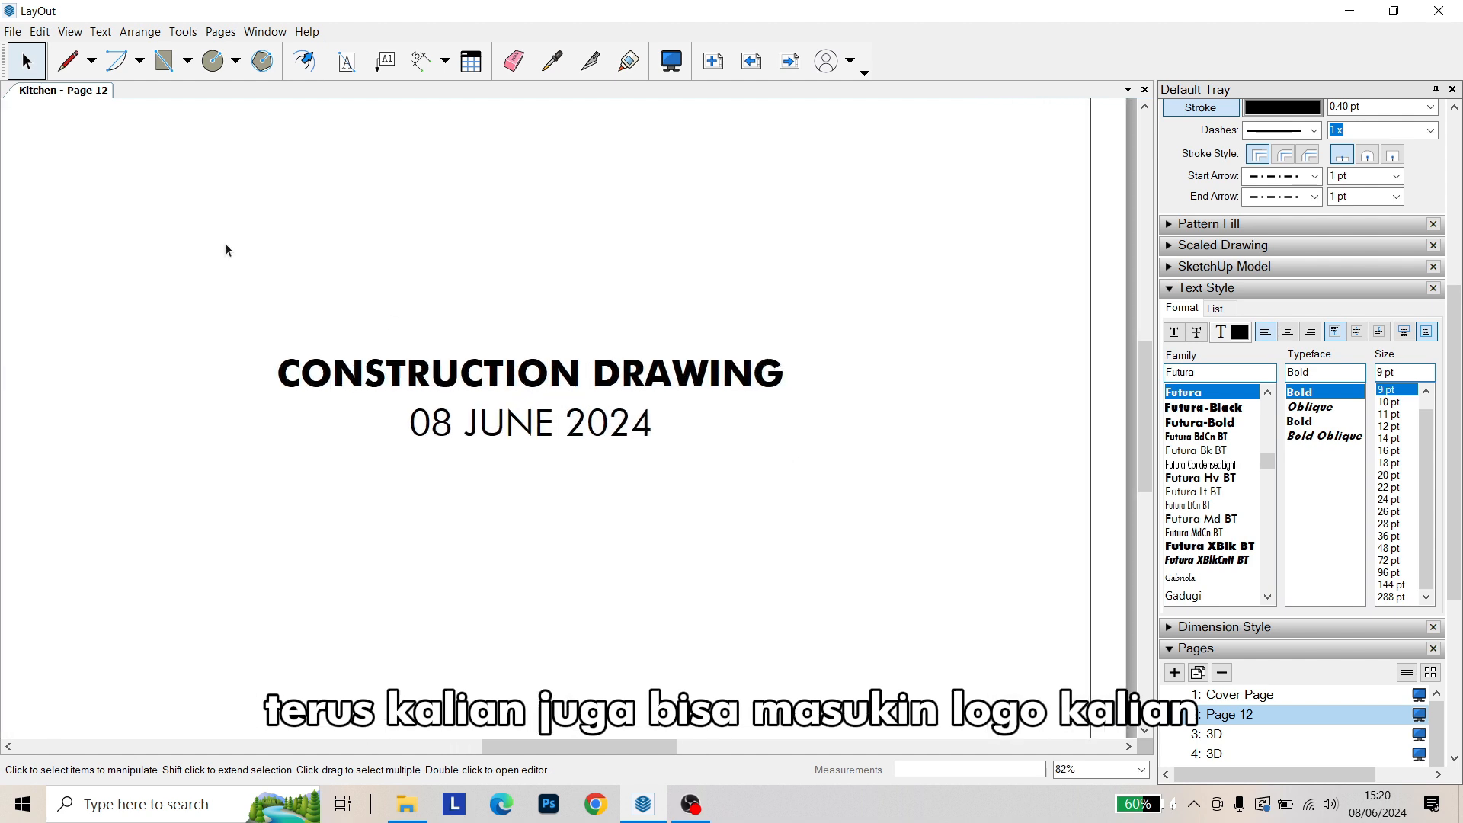
# Insert the image MS LOGO_Opt 4_Blank.png and place it above the CONSTRUCTION DRAWING title
pyautogui.scroll(-2, 682, 419)
pyautogui.moveTo(518, 355); pyautogui.dragTo(592, 395, button='middle')
pyautogui.scroll(1, 451, 332)
pyautogui.click(6, 34)
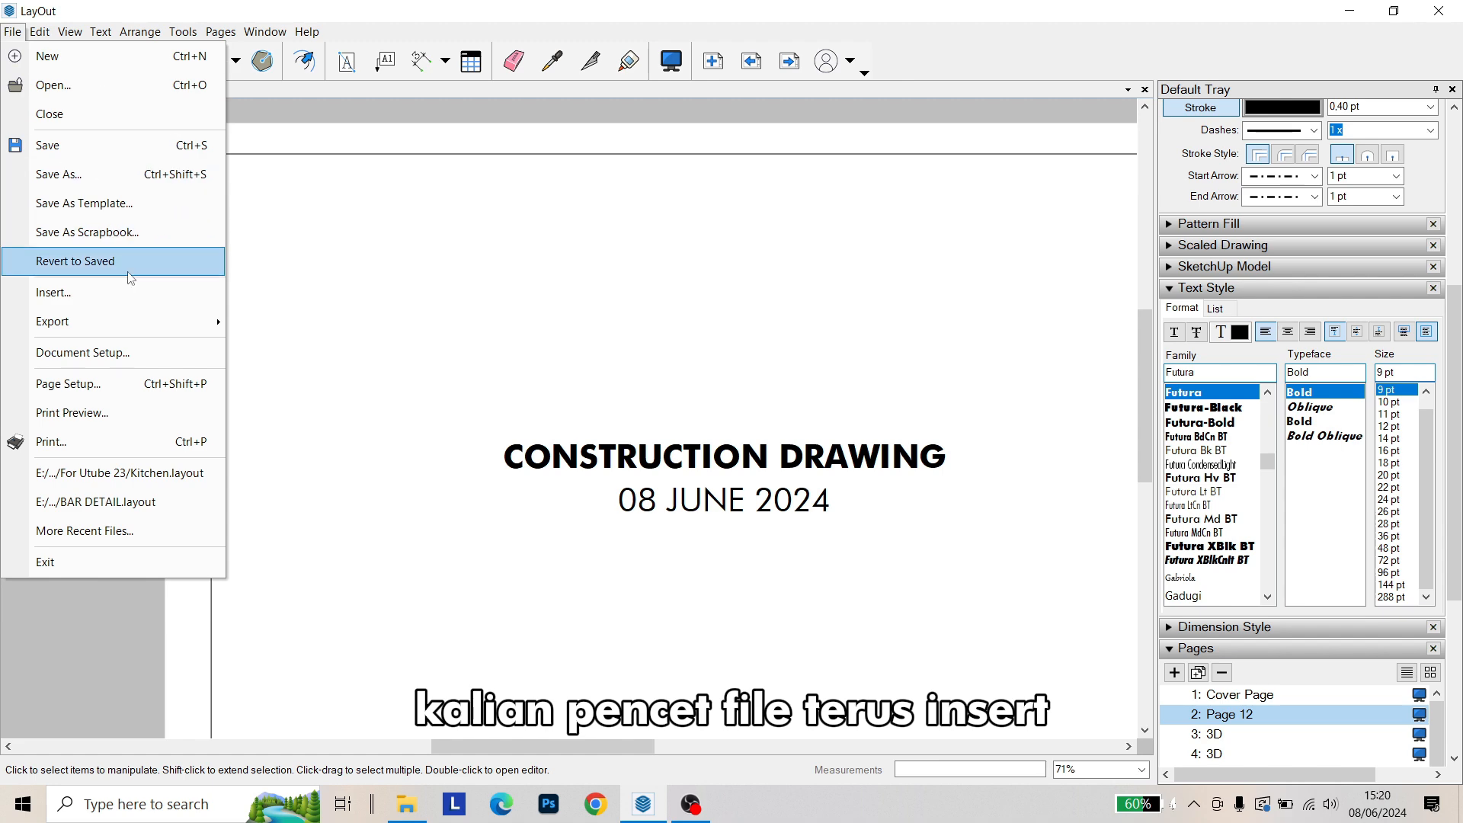
pyautogui.click(131, 290)
pyautogui.scroll(-2, 465, 339)
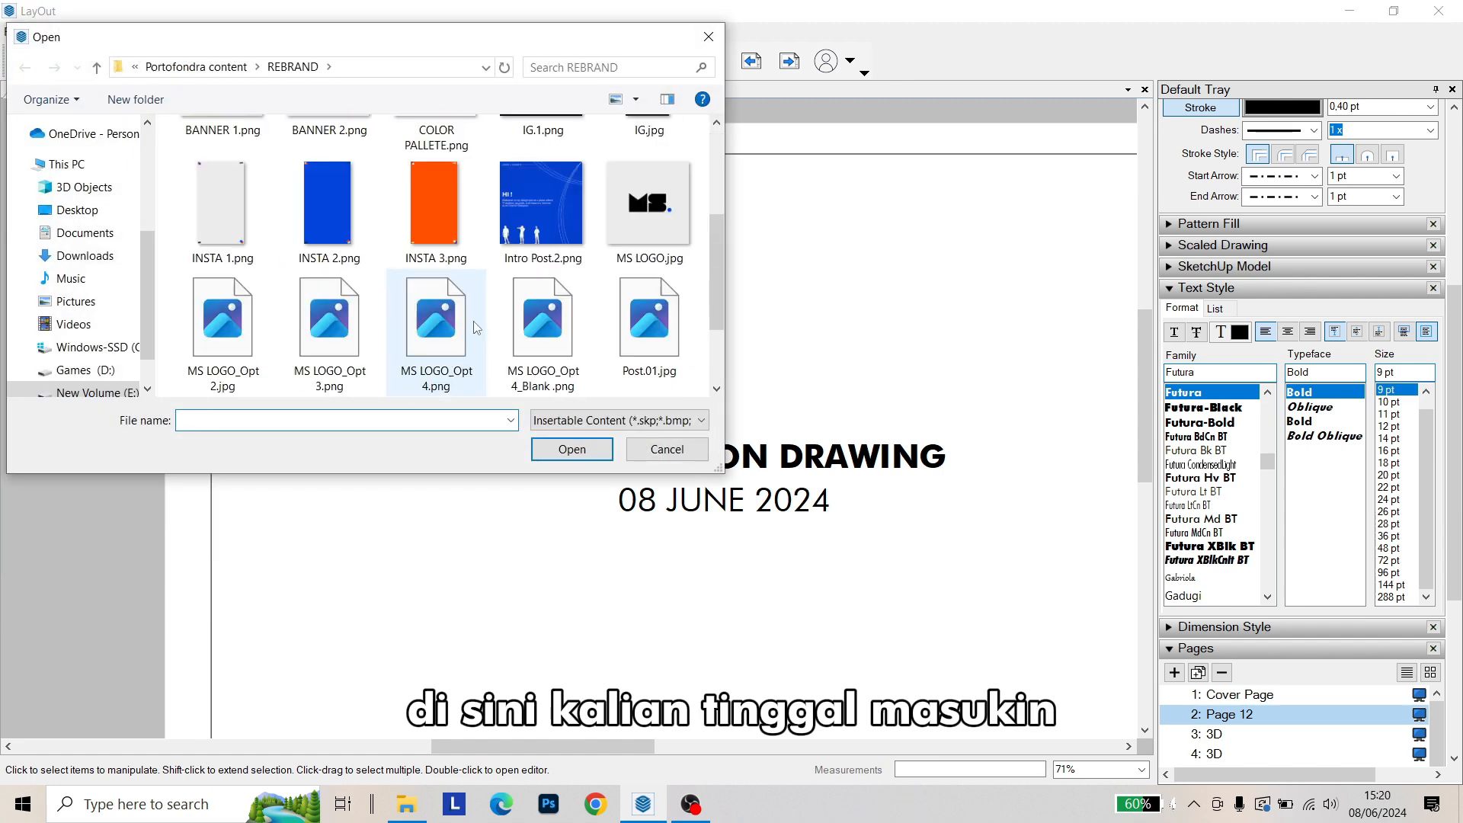
pyautogui.click(544, 330)
pyautogui.click(564, 454)
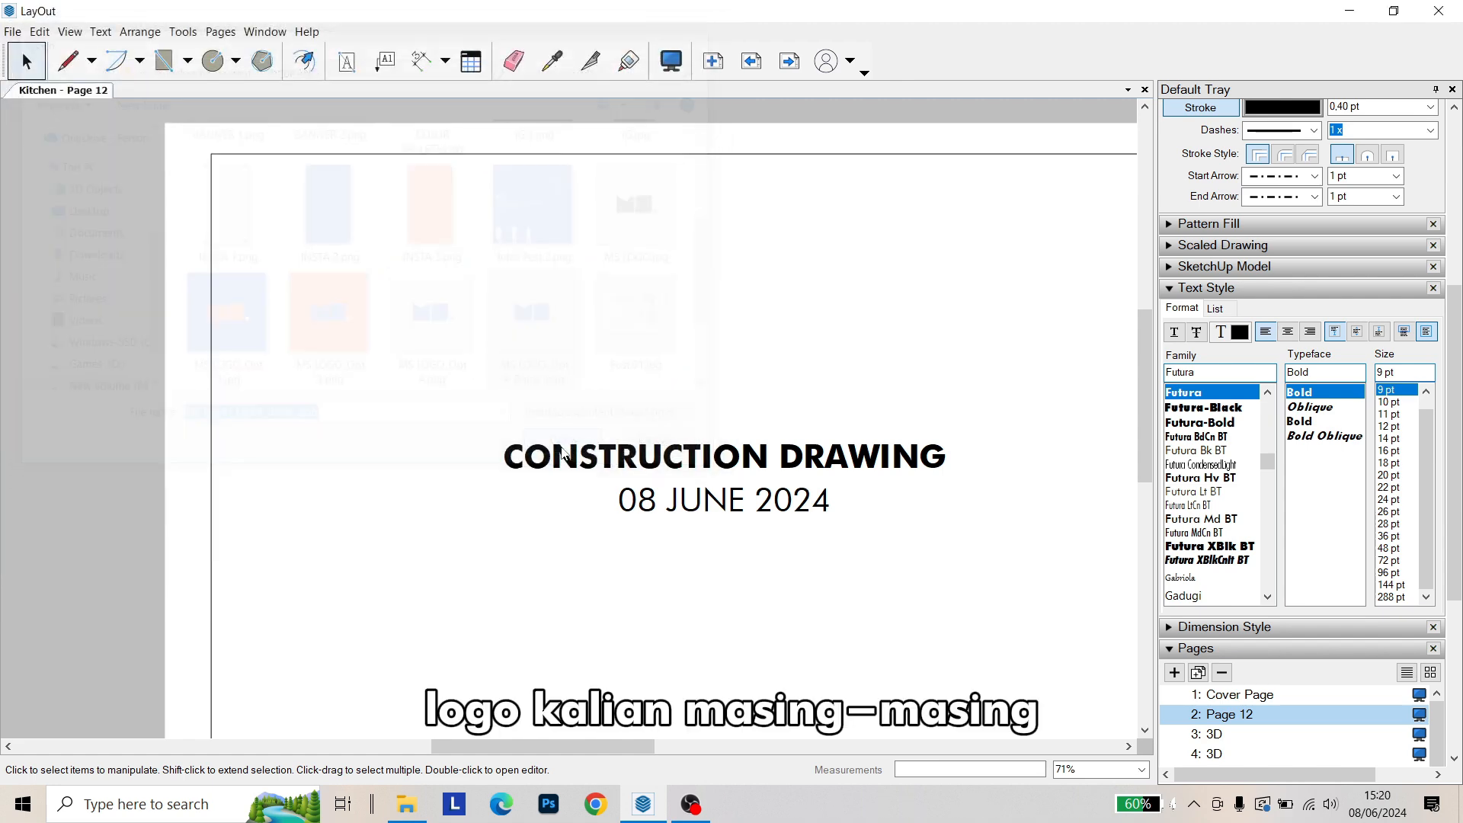
pyautogui.moveTo(665, 499); pyautogui.dragTo(665, 320)
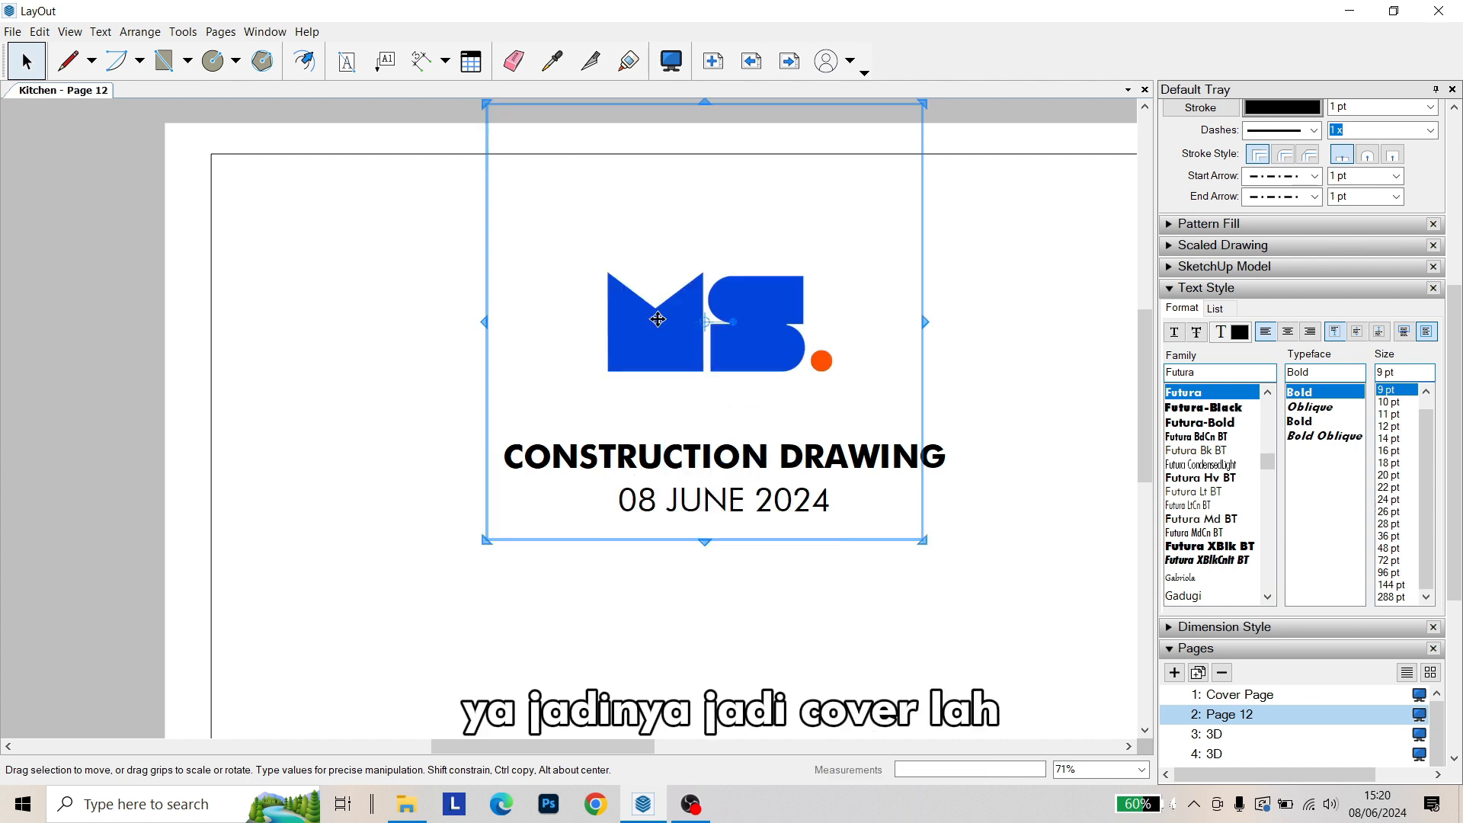
# Move the logo, title and date together about 50 mm down the page
pyautogui.scroll(-2, 712, 461)
pyautogui.moveTo(589, 294); pyautogui.dragTo(589, 390)
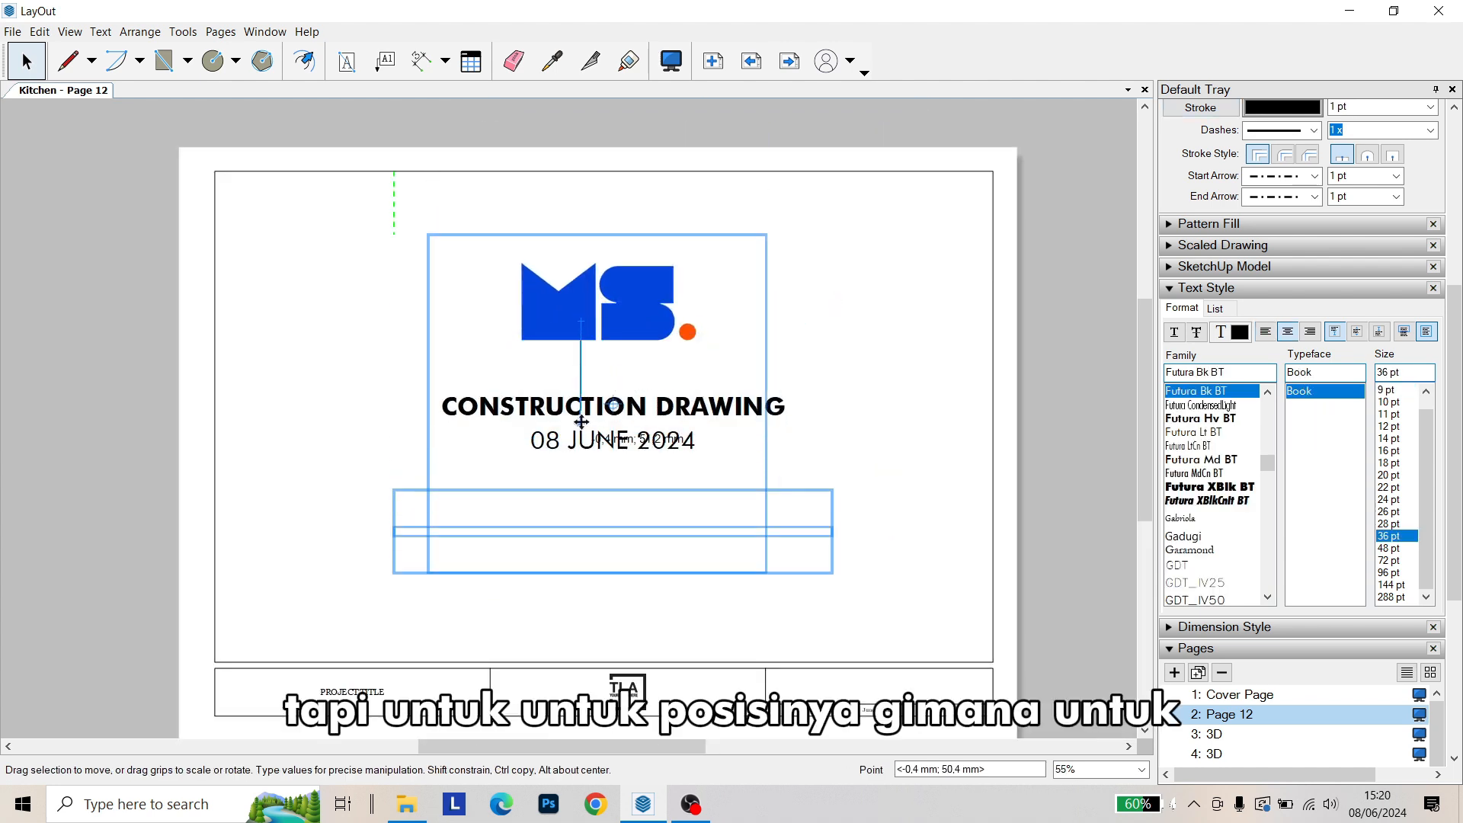
pyautogui.scroll(1, 589, 389)
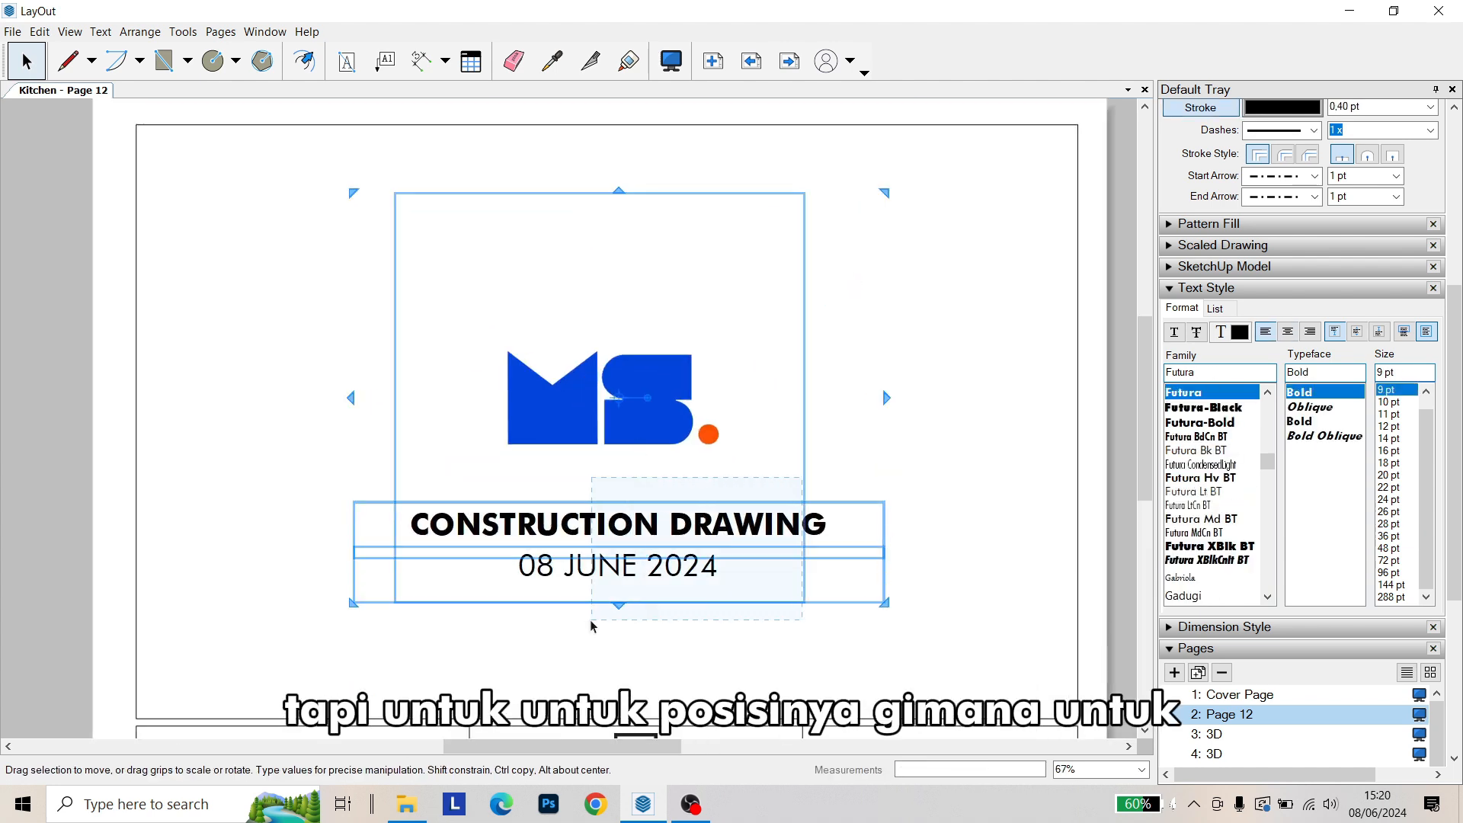
pyautogui.click(646, 405)
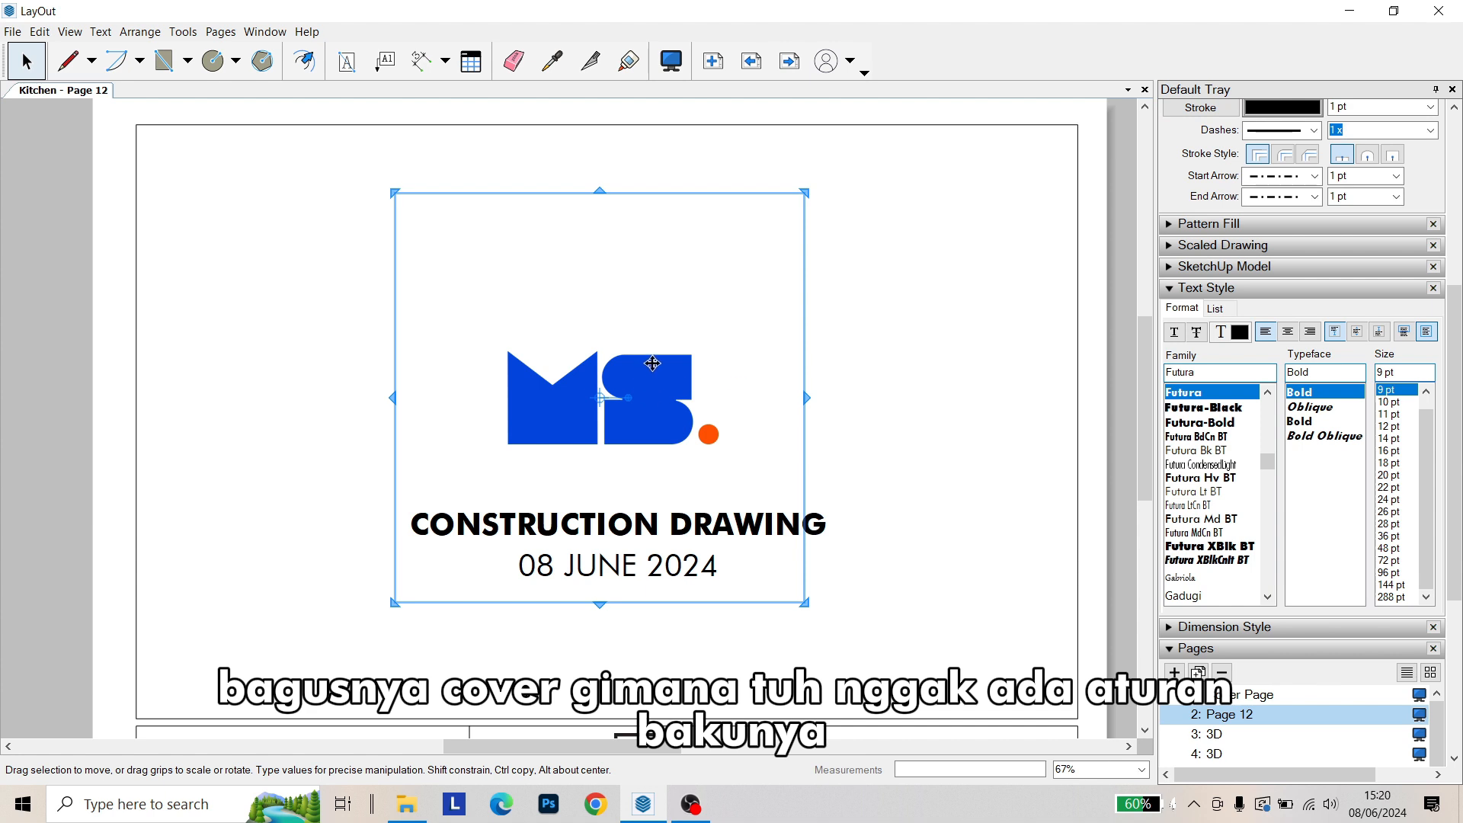
# Centre the MS logo horizontally above the CONSTRUCTION DRAWING title and date, and raise it slightly
pyautogui.moveTo(652, 364); pyautogui.dragTo(673, 366)
pyautogui.scroll(-1, 710, 344)
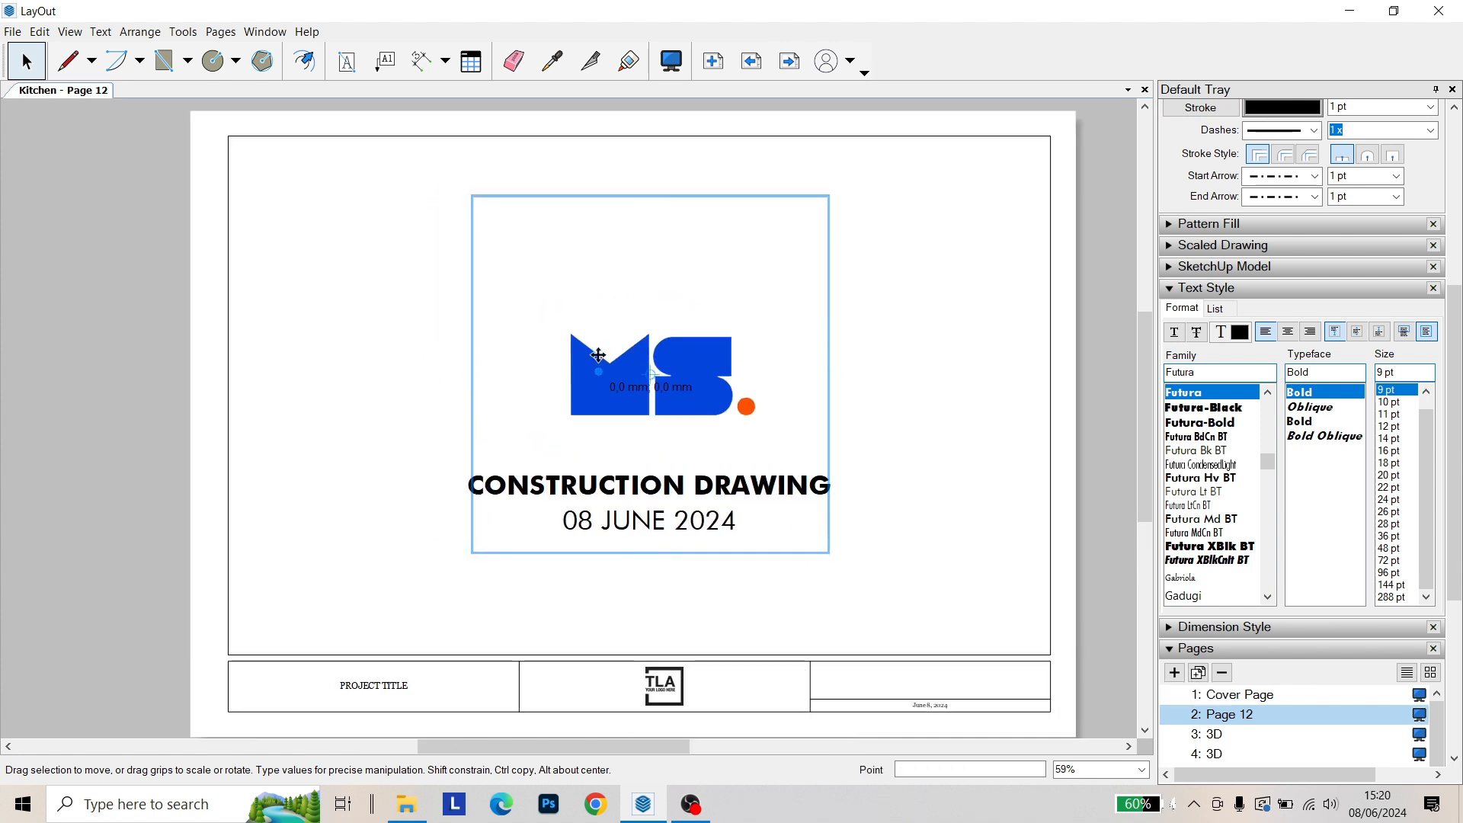
pyautogui.click(850, 463)
pyautogui.moveTo(850, 463); pyautogui.dragTo(652, 537)
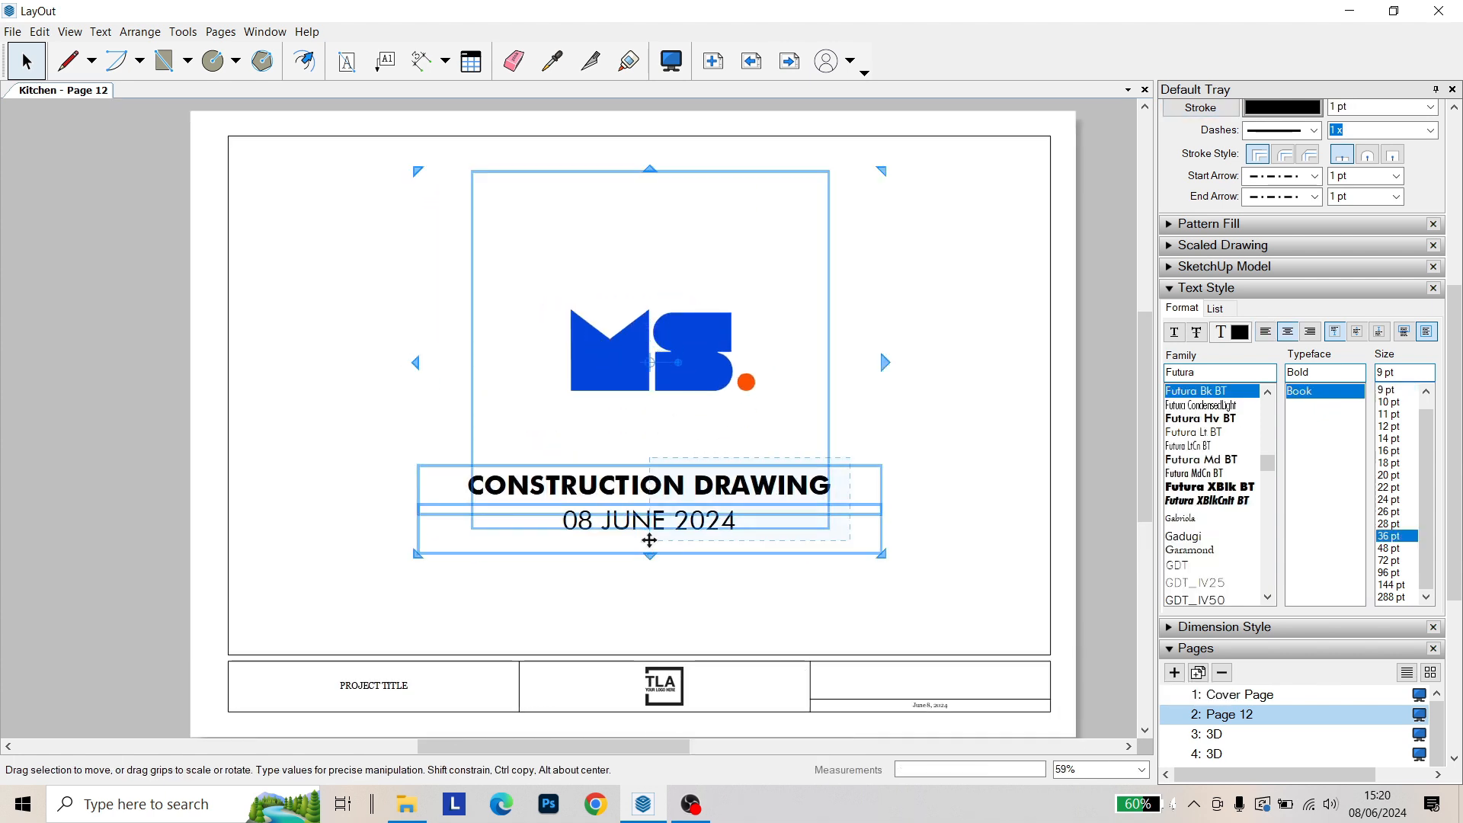
pyautogui.keyDown('shift'); pyautogui.click(617, 381); pyautogui.keyUp('shift')
pyautogui.click(871, 477)
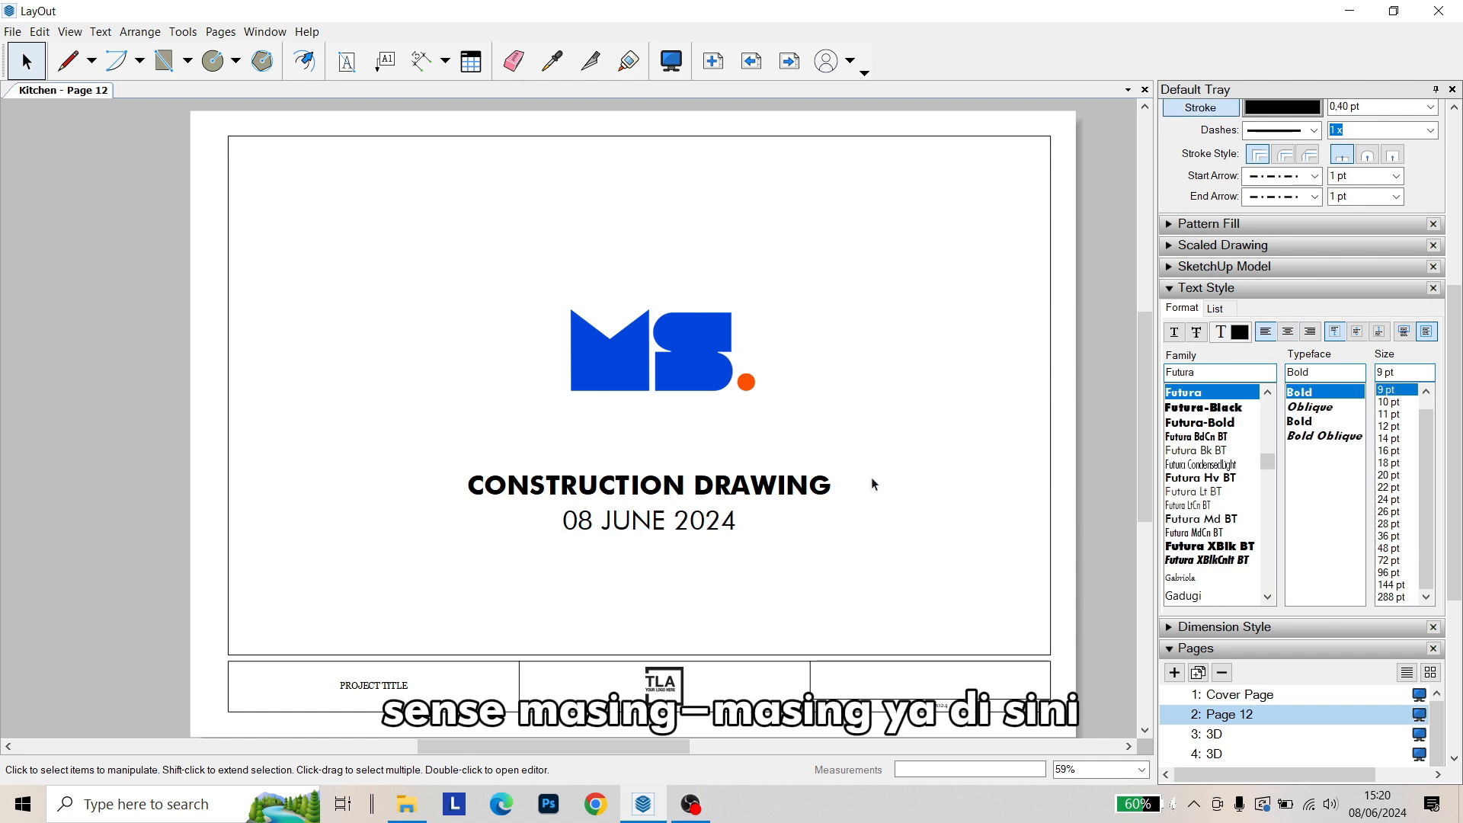
pyautogui.moveTo(871, 477); pyautogui.dragTo(551, 524)
pyautogui.keyDown('shift'); pyautogui.click(611, 387); pyautogui.keyUp('shift')
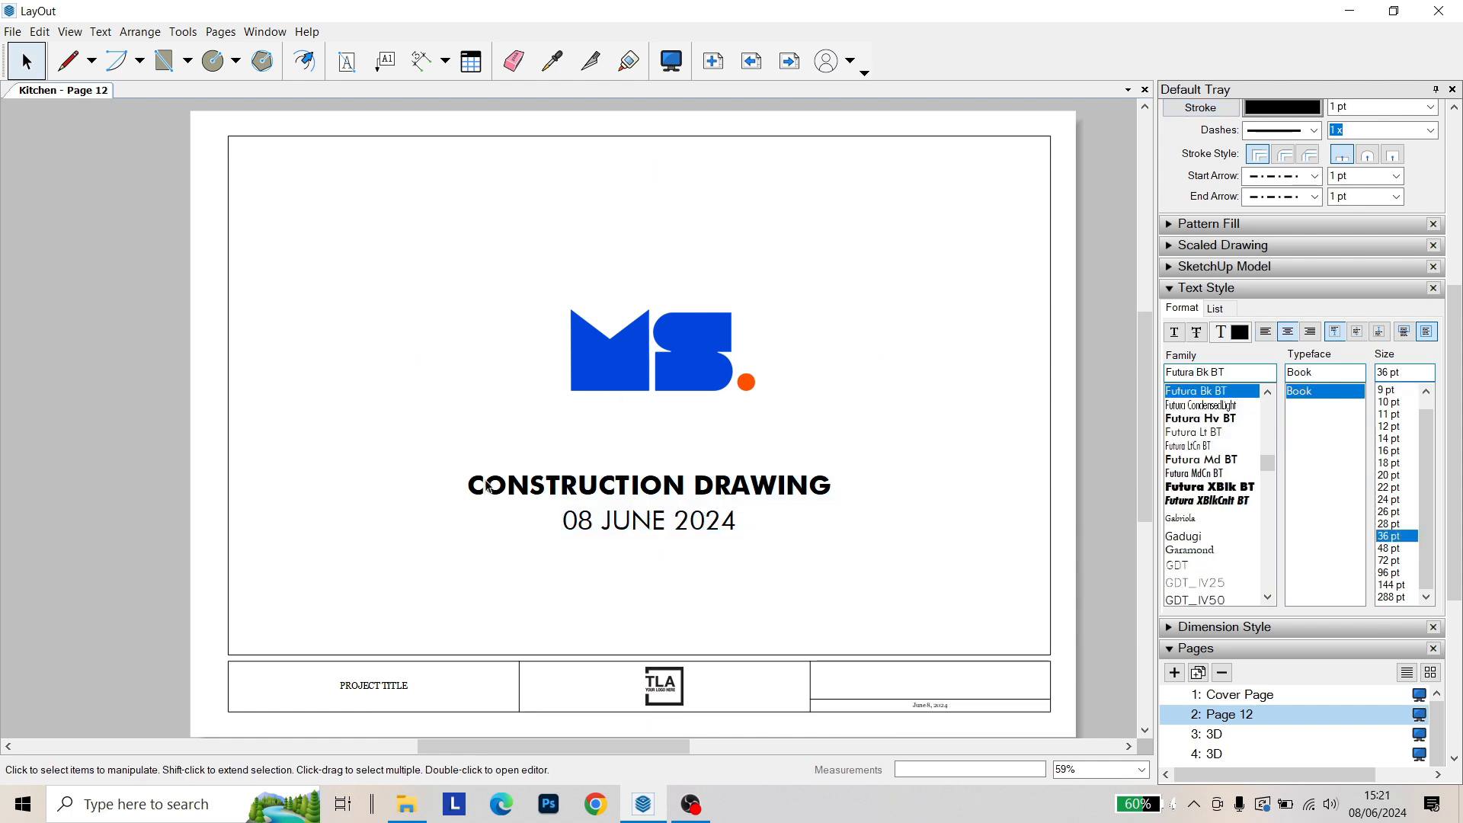
pyautogui.keyDown('shift'); pyautogui.click(680, 524); pyautogui.keyUp('shift')
pyautogui.keyDown('shift'); pyautogui.click(665, 525); pyautogui.keyUp('shift')
pyautogui.keyDown('shift'); pyautogui.click(692, 515); pyautogui.keyUp('shift')
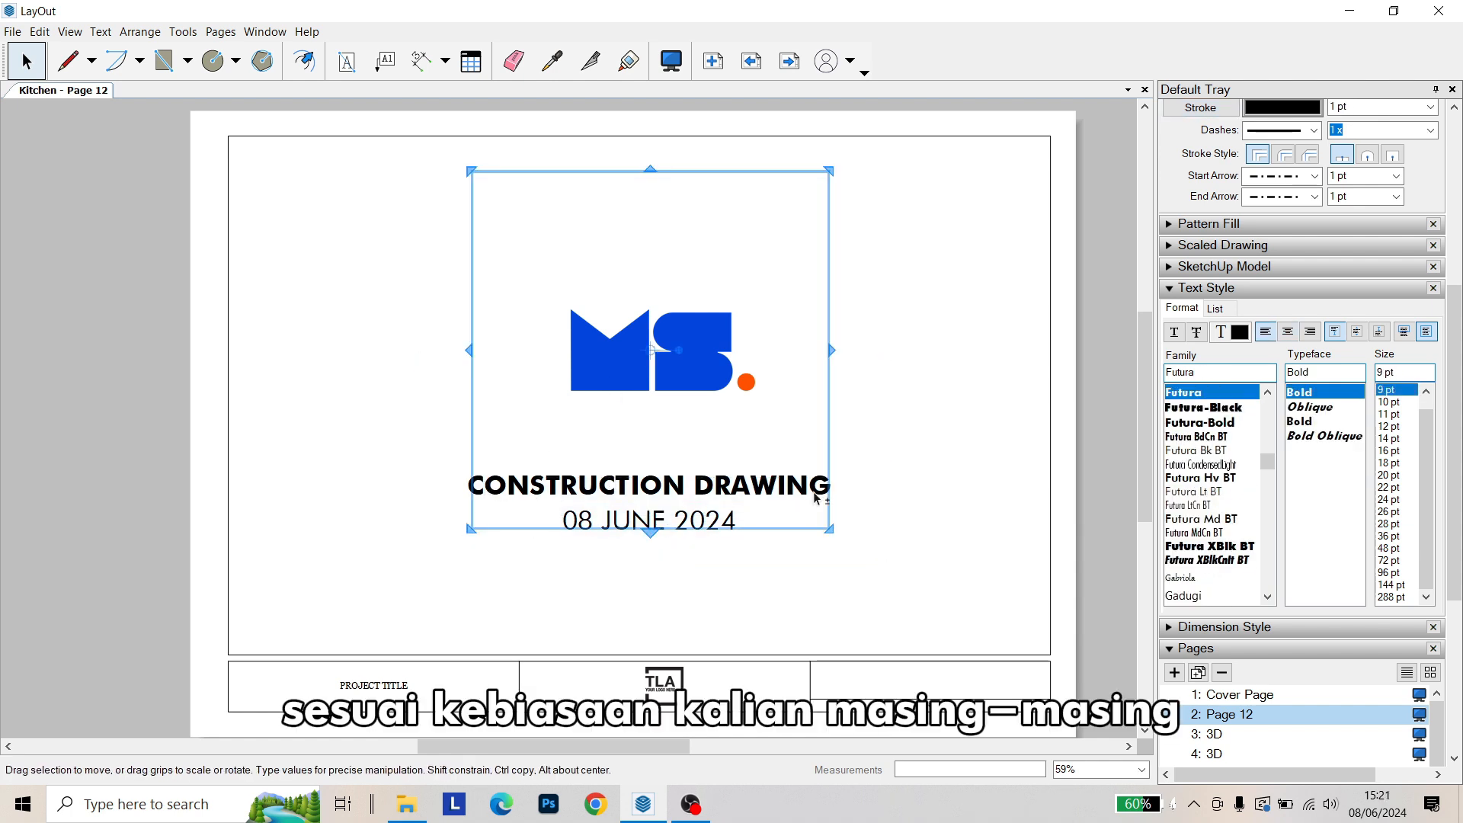
pyautogui.keyDown('shift'); pyautogui.click(814, 493); pyautogui.keyUp('shift')
pyautogui.keyDown('shift'); pyautogui.click(810, 484); pyautogui.keyUp('shift')
pyautogui.keyDown('shift'); pyautogui.click(790, 499); pyautogui.keyUp('shift')
pyautogui.scroll(-3, 697, 429)
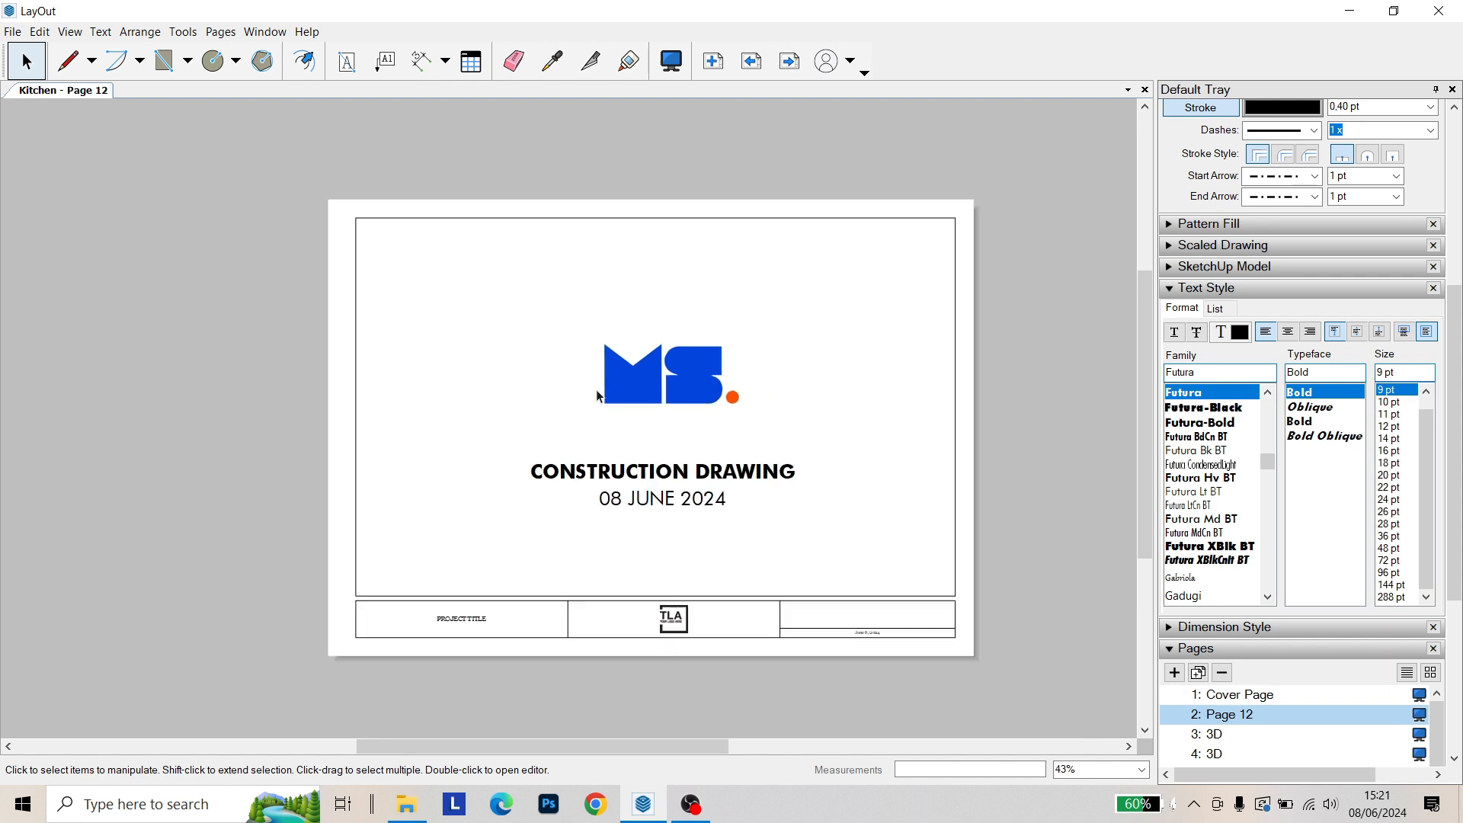
pyautogui.scroll(4, 564, 499)
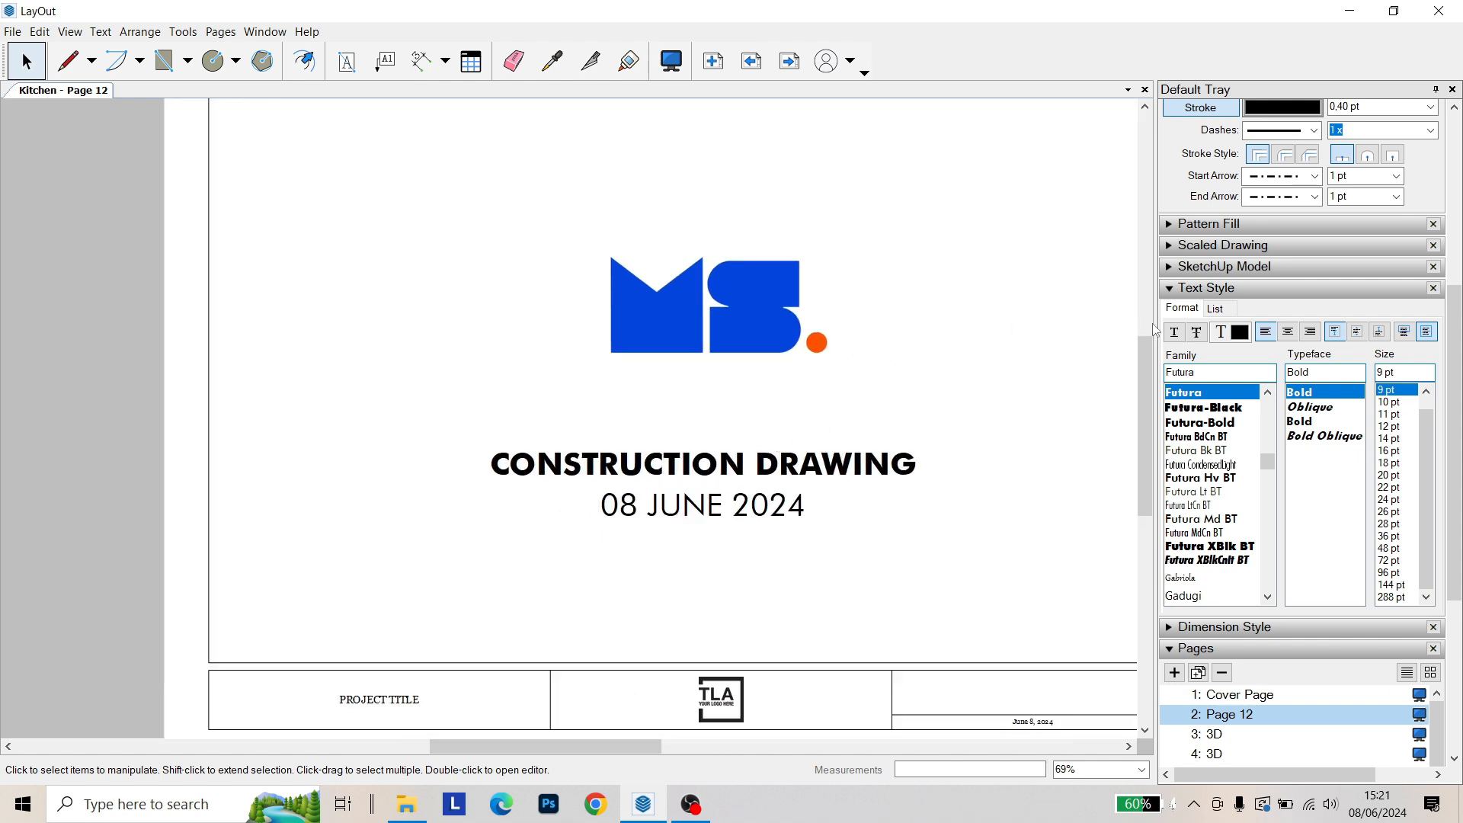
# Open the Cover Page and examine its logo, project title, design credit and date
pyautogui.click(1189, 288)
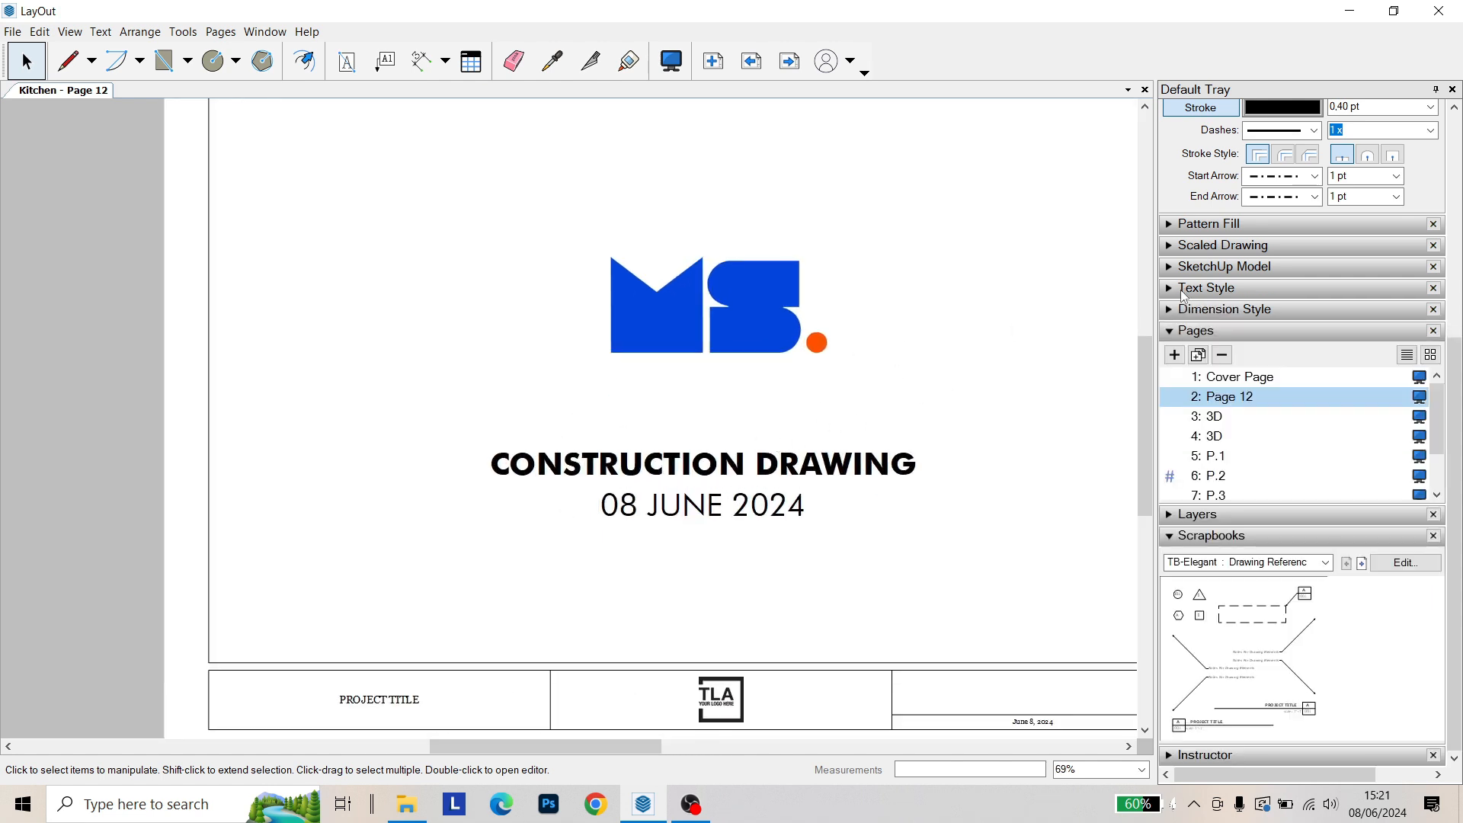
pyautogui.click(1230, 376)
pyautogui.scroll(-2, 642, 353)
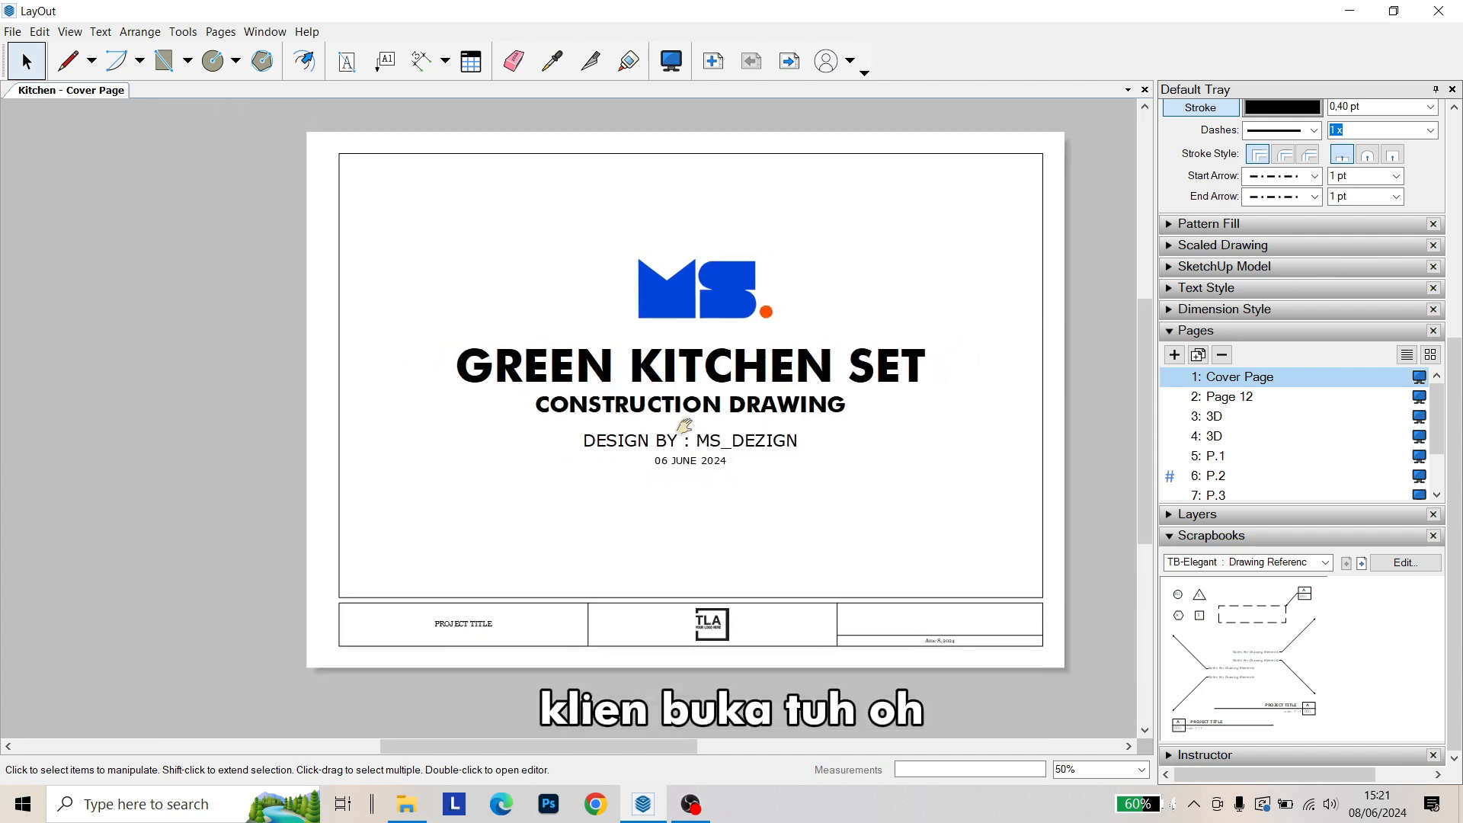
pyautogui.scroll(2, 642, 354)
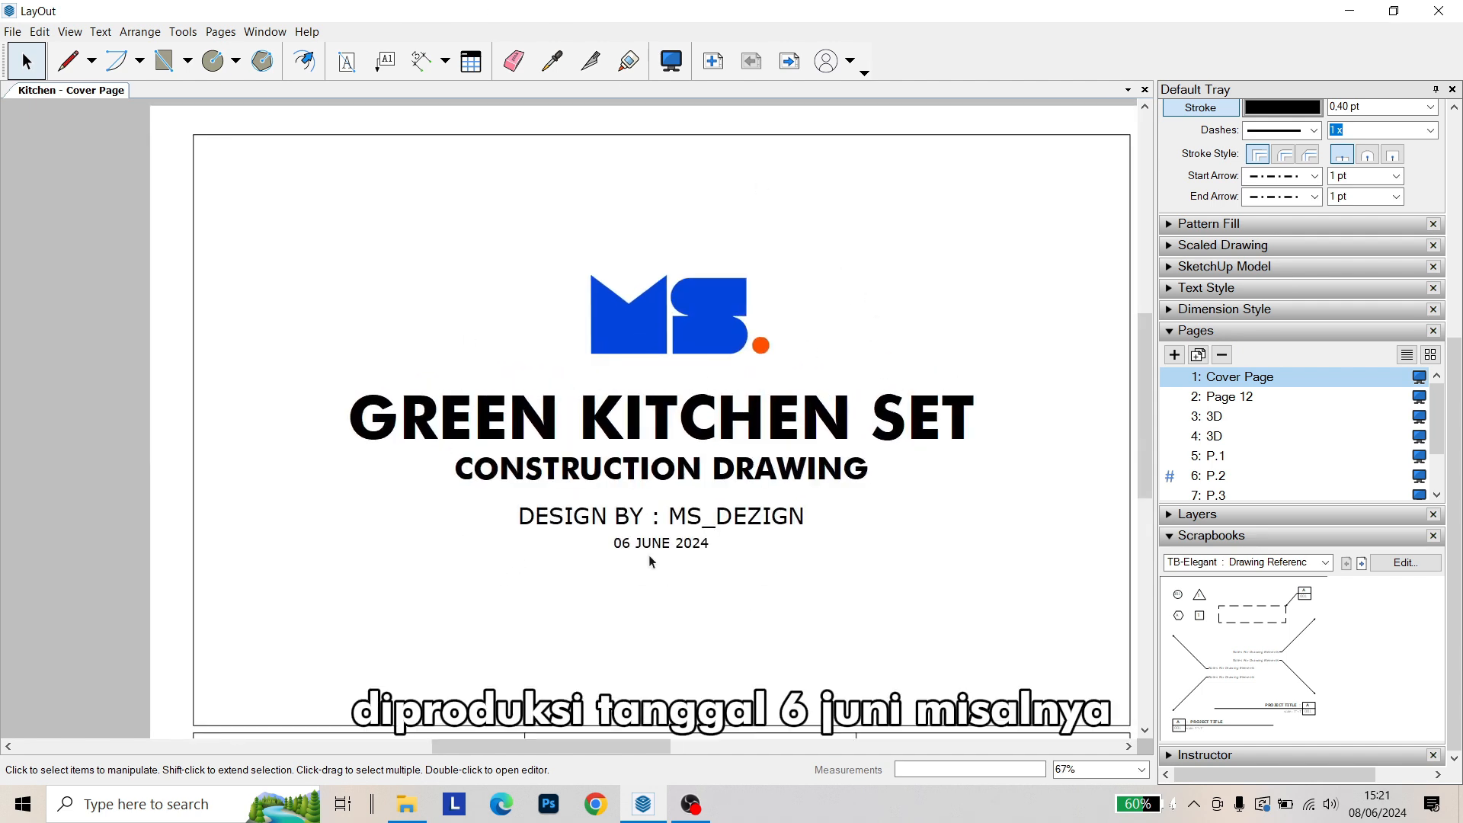
pyautogui.moveTo(652, 562); pyautogui.dragTo(593, 394, button='middle')
# Delete the demonstration page, Page 12, from the document
pyautogui.click(1238, 398)
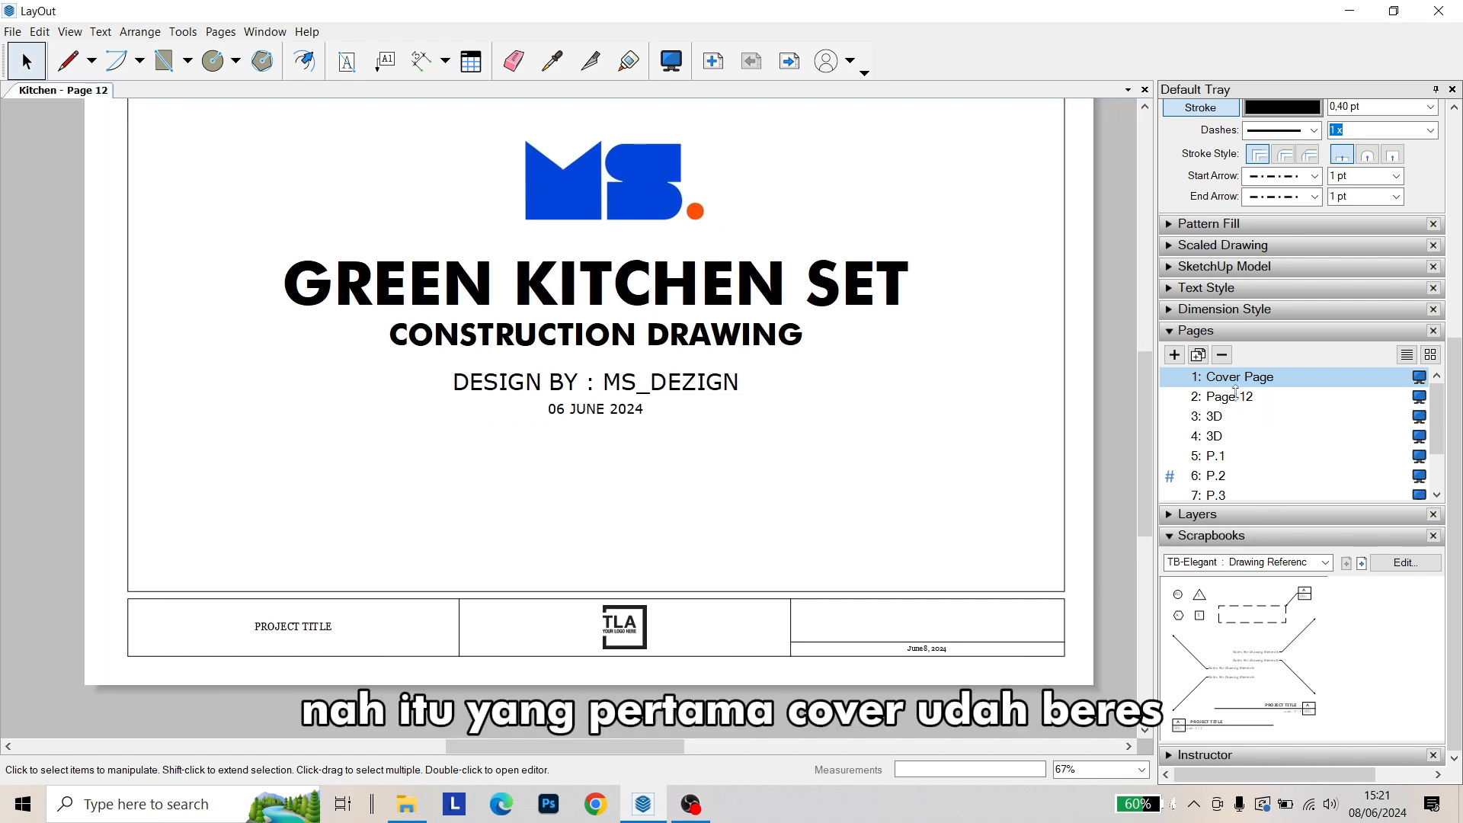
pyautogui.click(1236, 379)
pyautogui.click(1235, 396)
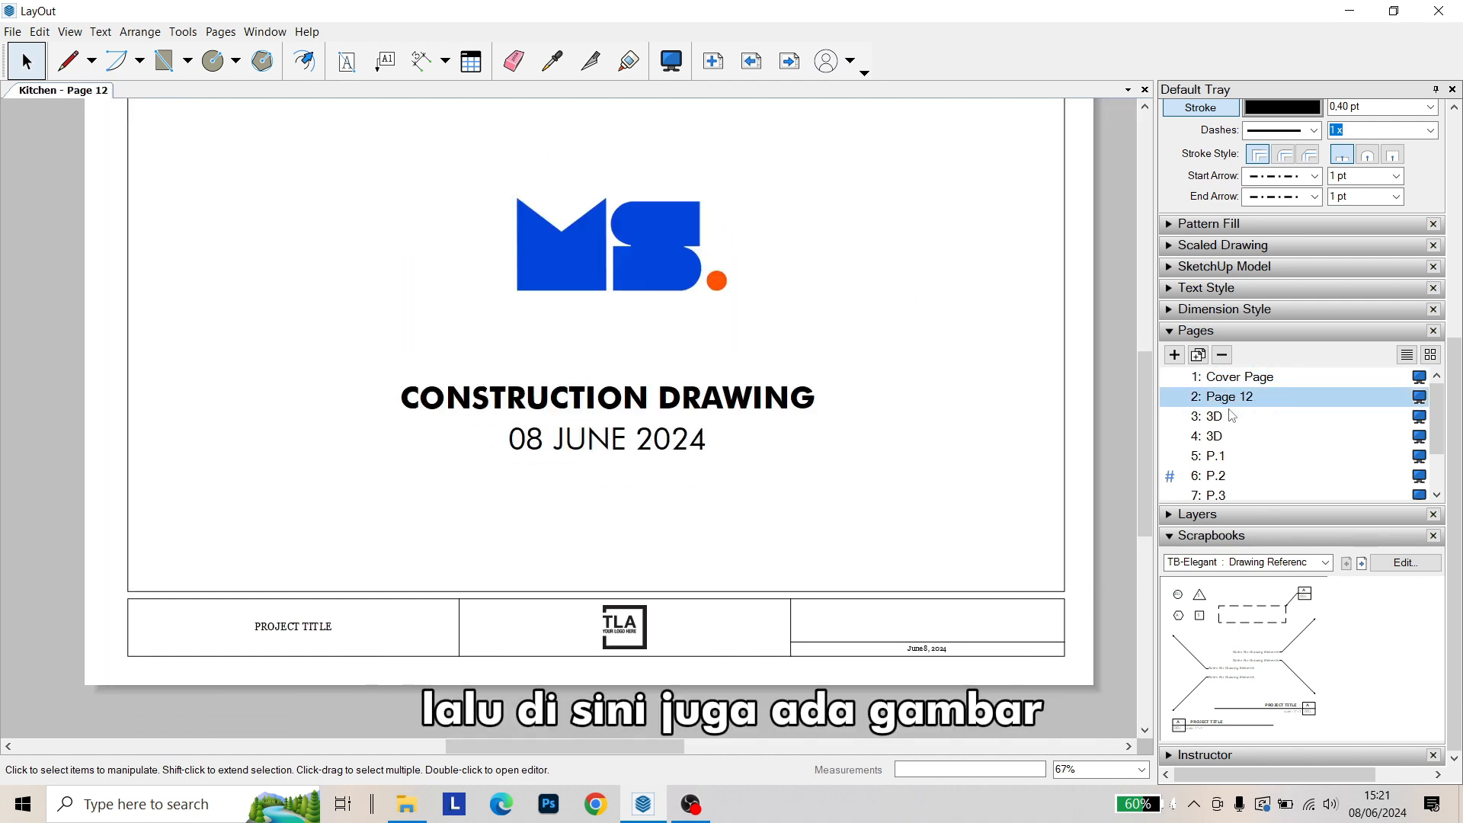
pyautogui.click(1222, 355)
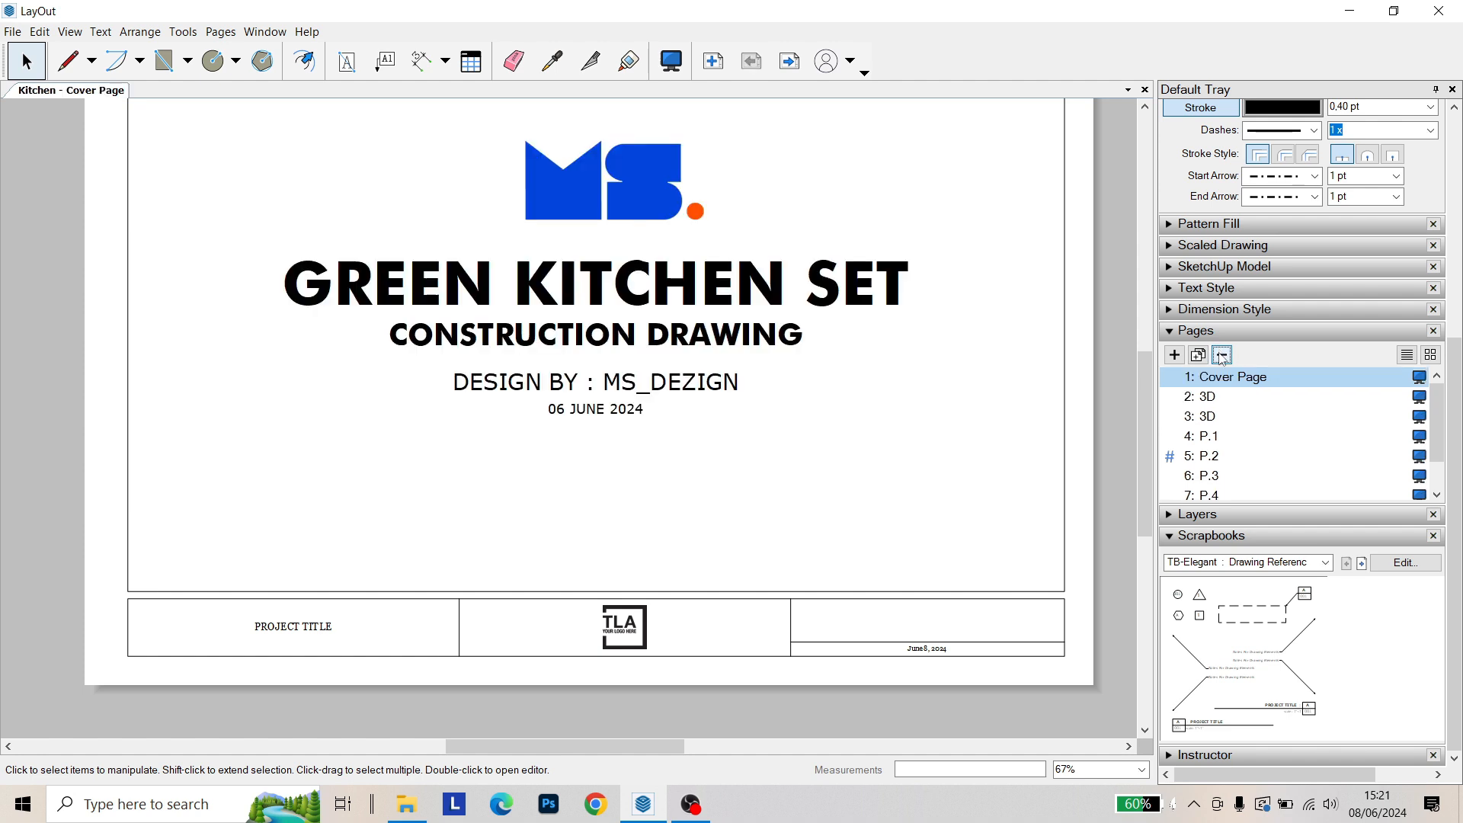
# Open the first 3D page and examine the water dispenser and the adjoining base cabinet up close
pyautogui.click(1222, 397)
pyautogui.moveTo(811, 477); pyautogui.dragTo(793, 506, button='middle')
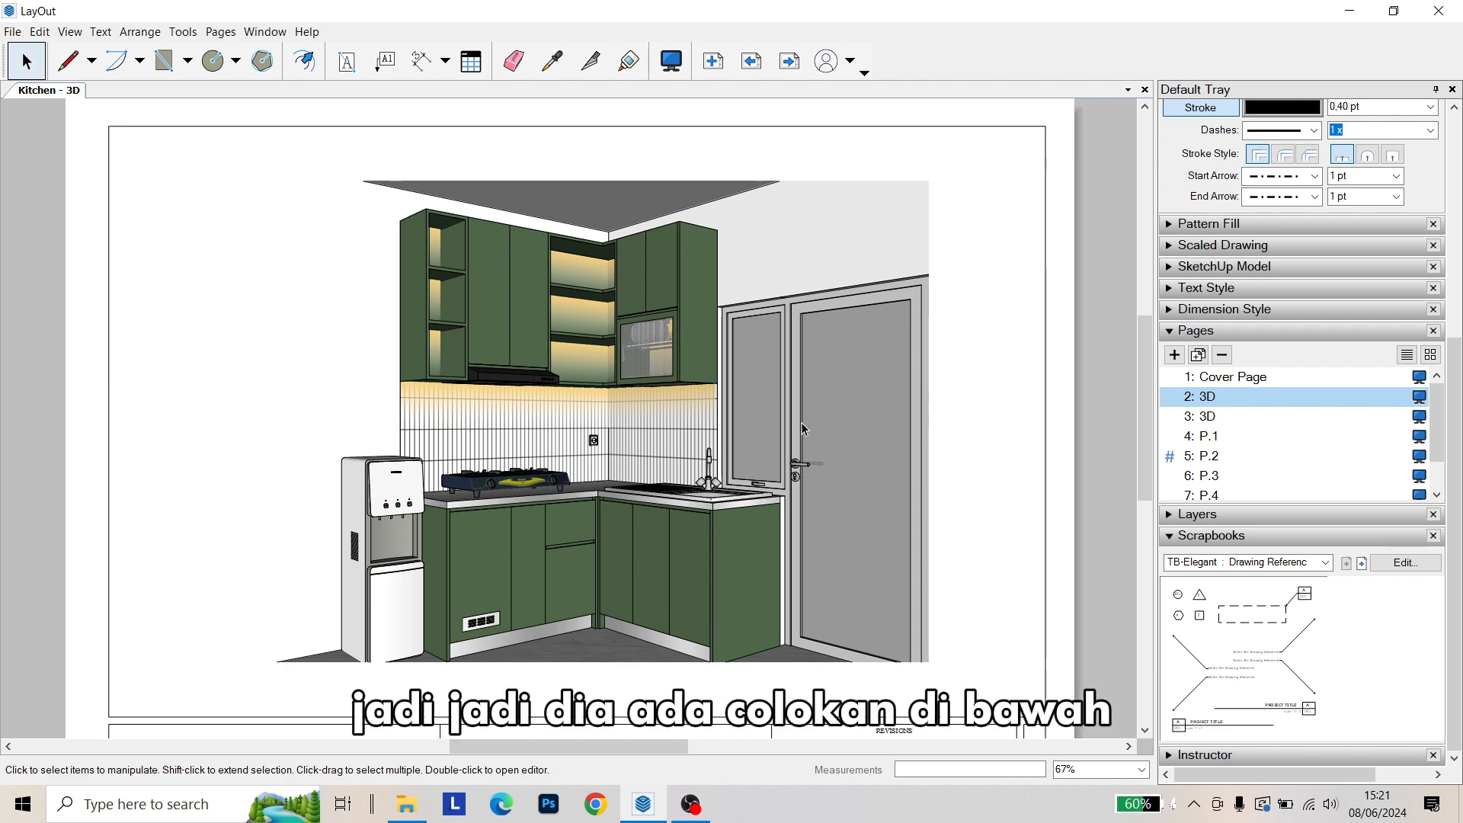
pyautogui.scroll(5, 354, 582)
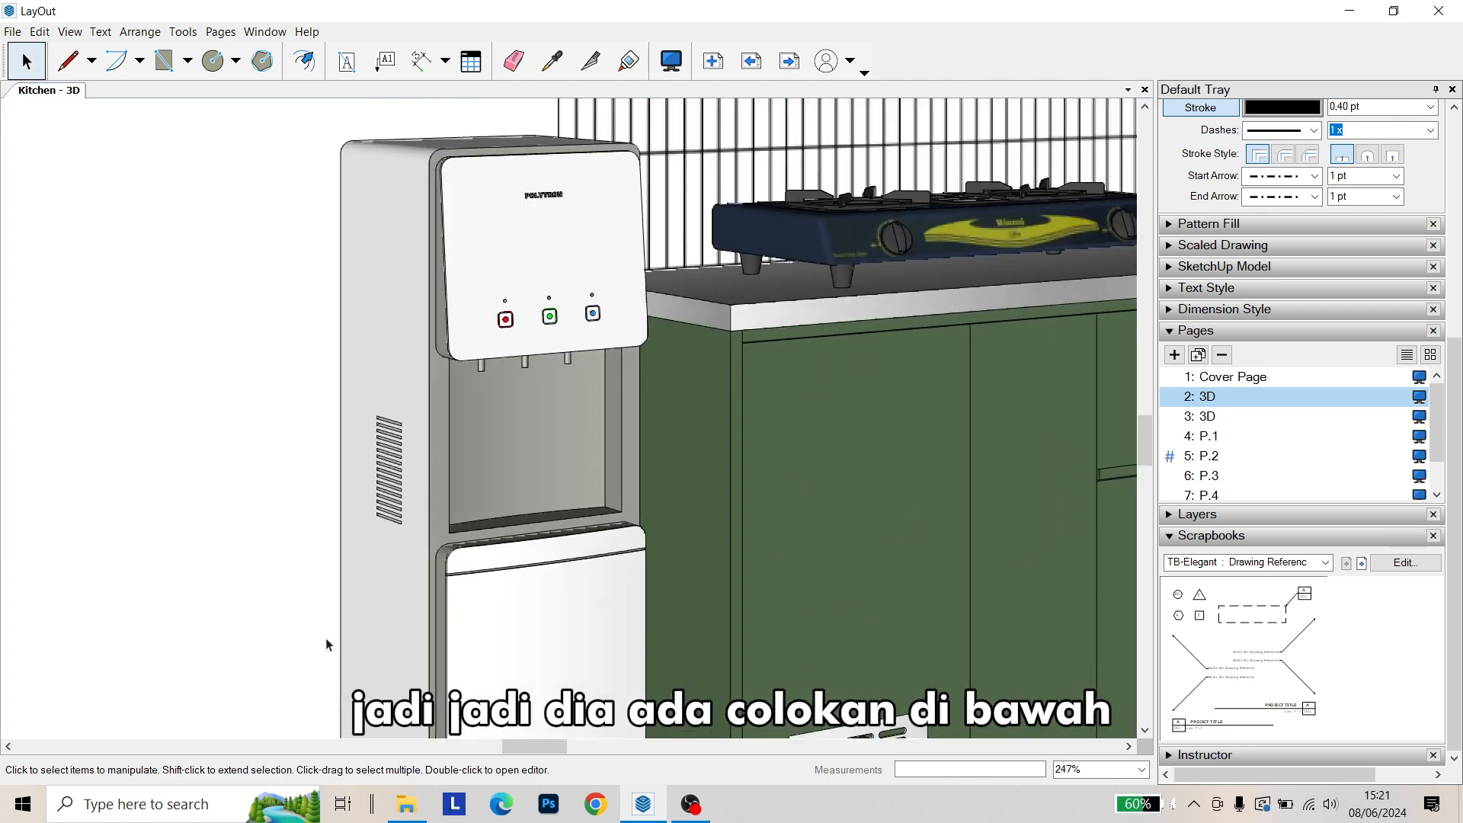
pyautogui.scroll(-4, 531, 662)
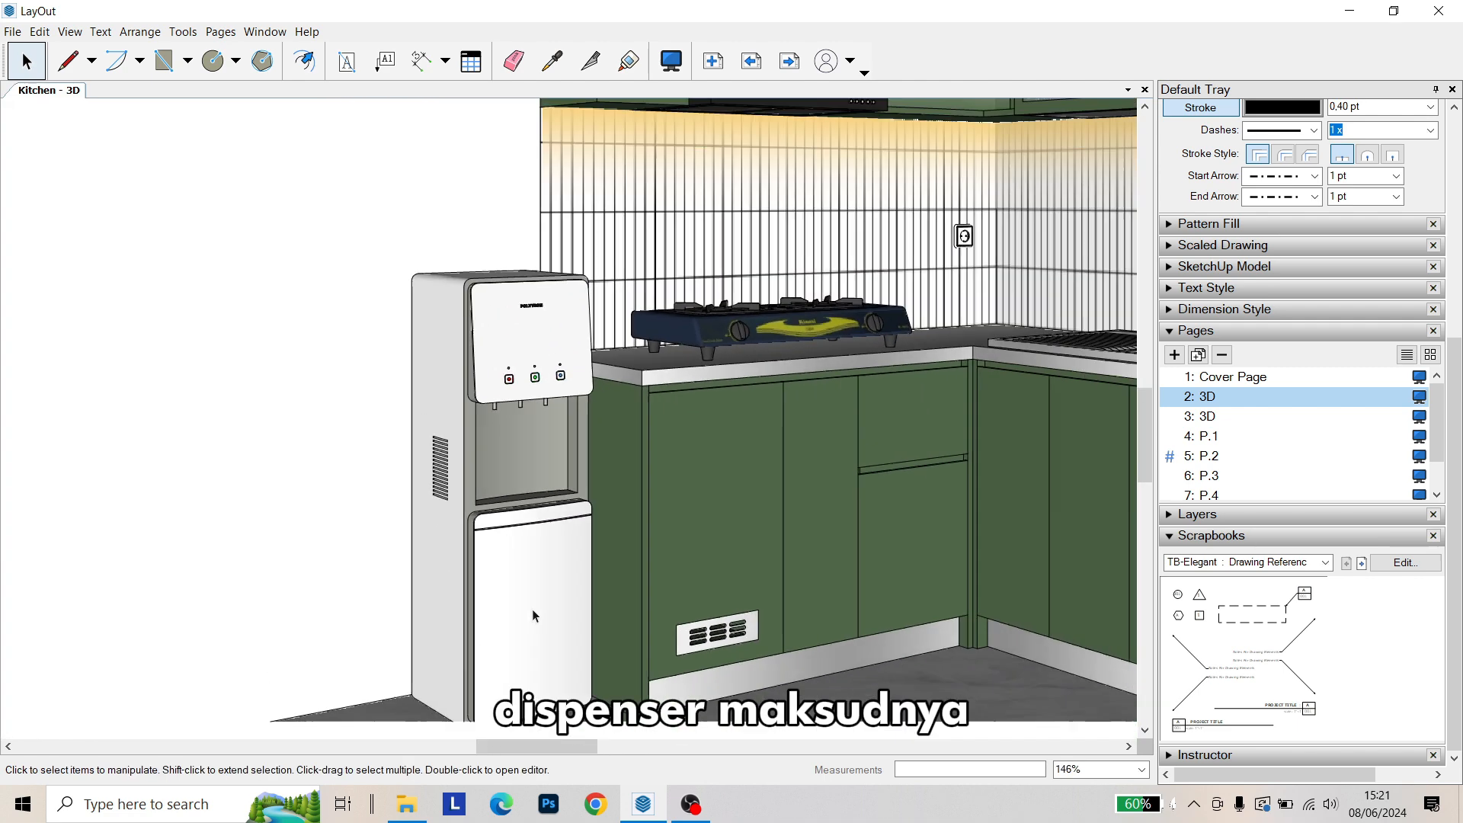
pyautogui.scroll(-1, 524, 517)
pyautogui.moveTo(505, 481); pyautogui.dragTo(493, 553, button='middle')
# Examine the power socket on the tiled backsplash between the stove and the sink
pyautogui.moveTo(867, 299); pyautogui.dragTo(844, 321, button='middle')
pyautogui.scroll(8, 843, 320)
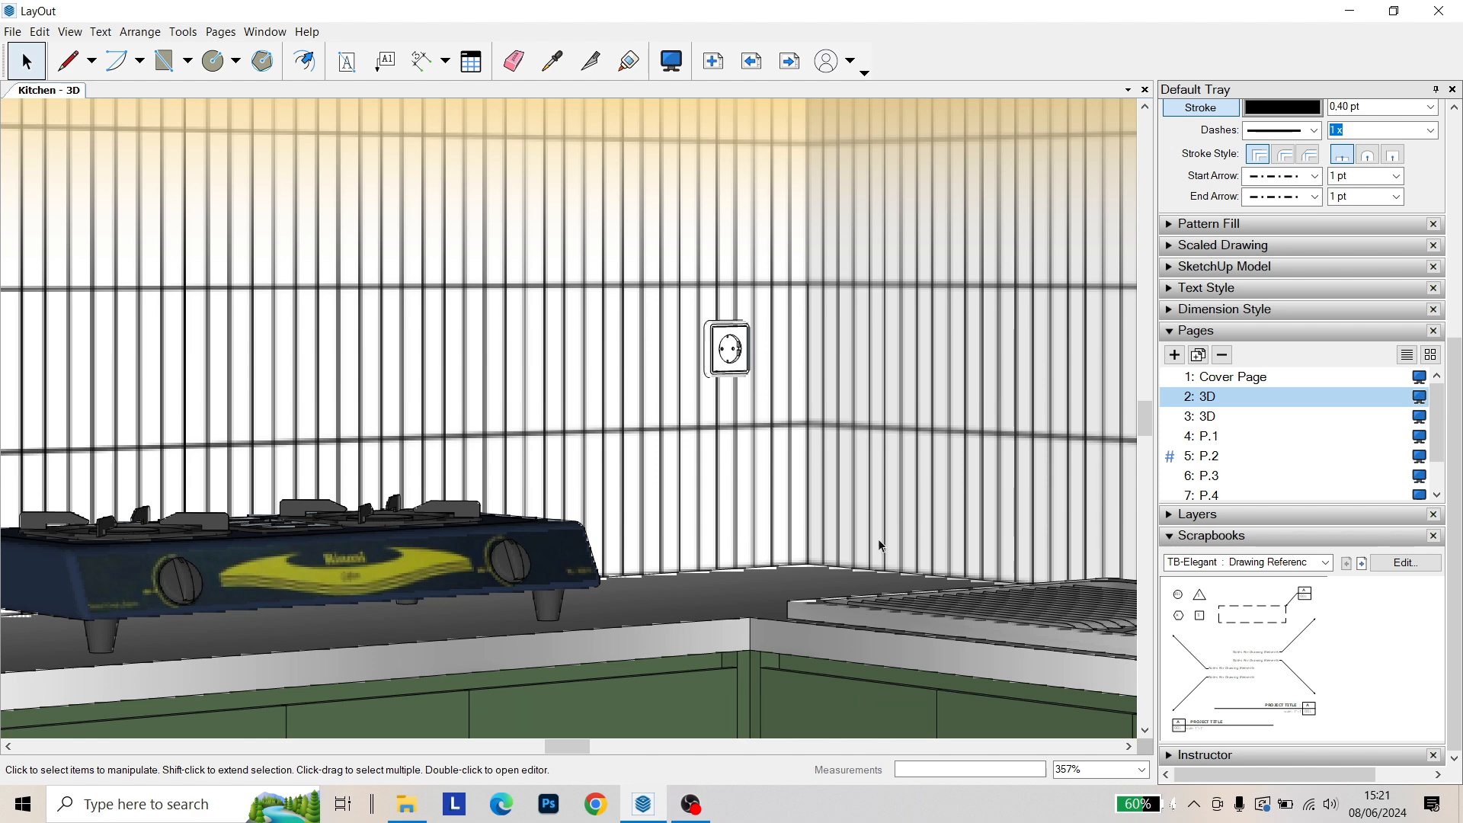
pyautogui.scroll(-3, 838, 538)
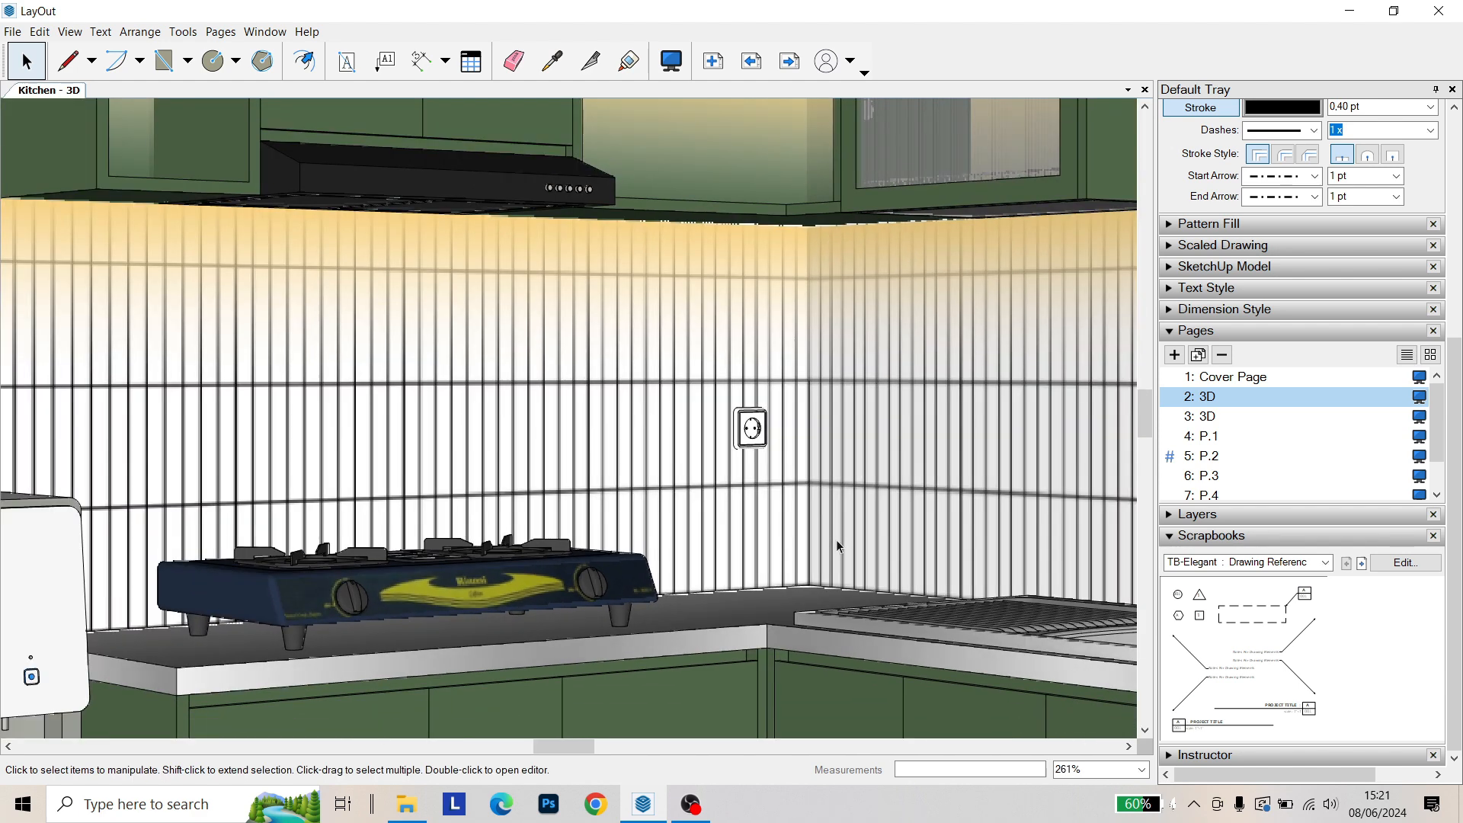
pyautogui.moveTo(814, 547); pyautogui.dragTo(807, 569, button='middle')
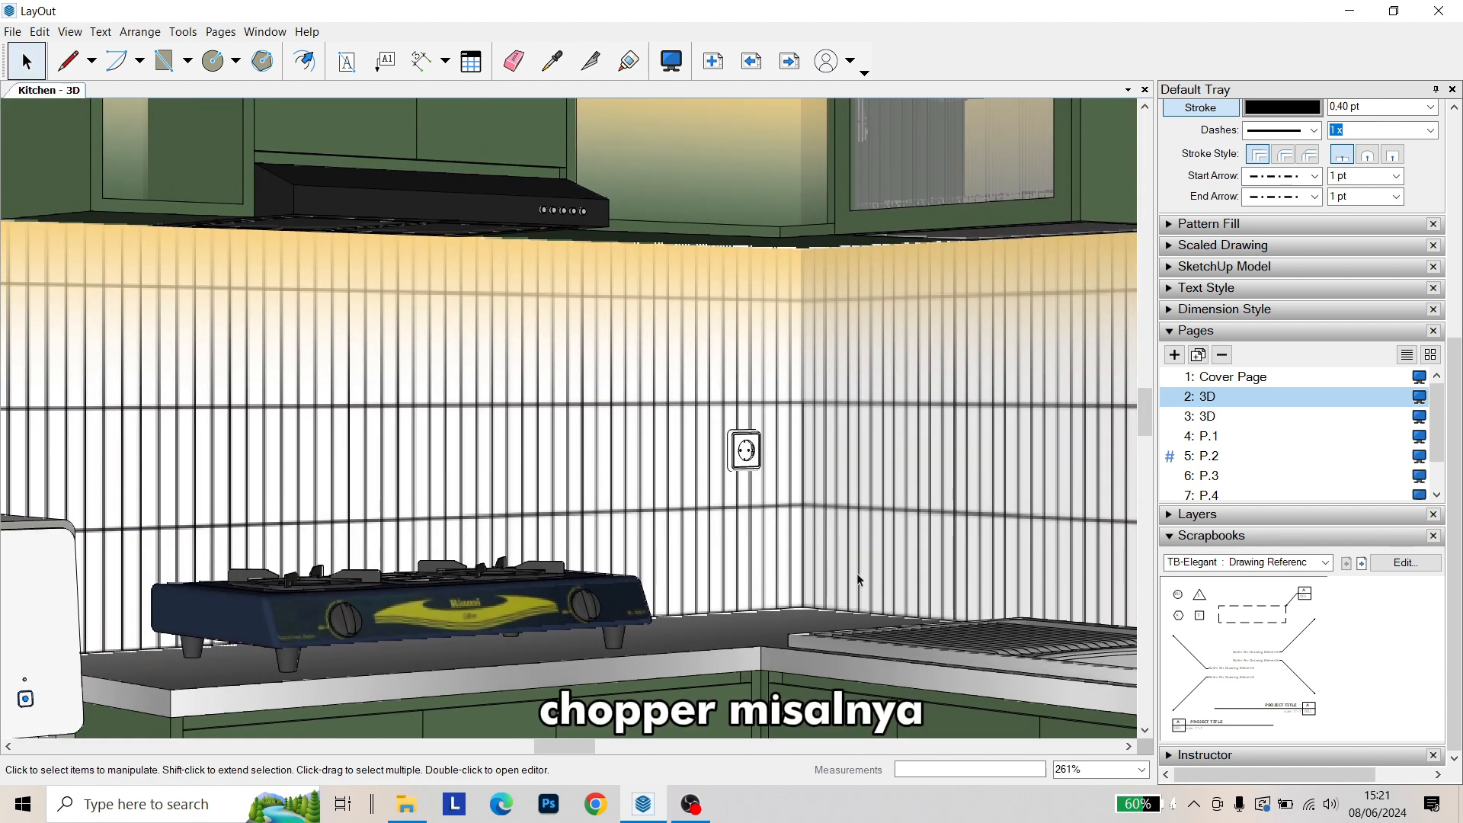
pyautogui.moveTo(761, 483); pyautogui.dragTo(726, 555, button='middle')
pyautogui.scroll(-3, 696, 462)
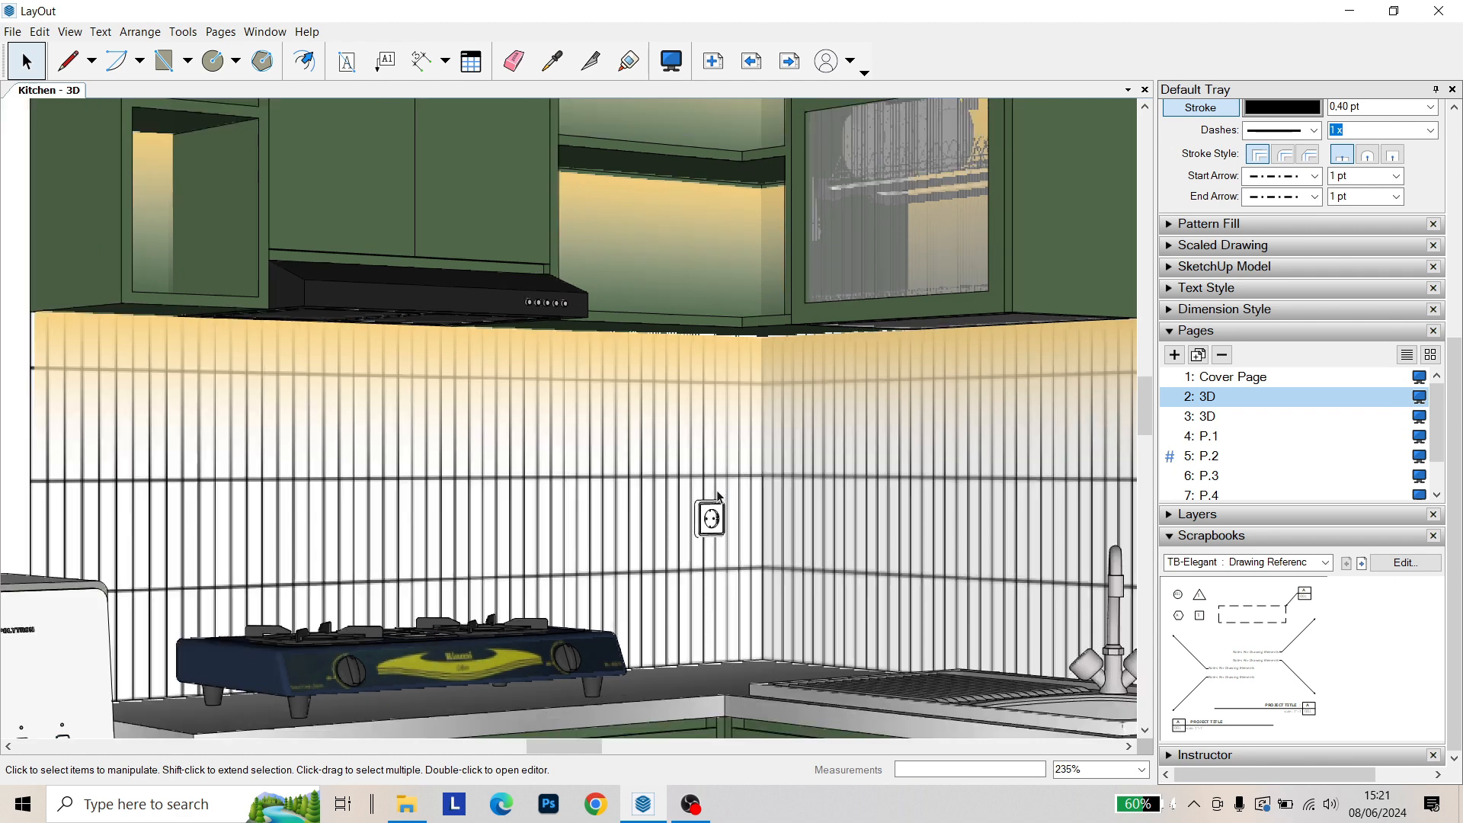
pyautogui.moveTo(704, 457); pyautogui.dragTo(683, 619, button='middle')
# Inspect the warm under-cabinet lighting along both walls of the backsplash
pyautogui.scroll(-3, 587, 523)
pyautogui.moveTo(586, 524); pyautogui.dragTo(709, 444, button='middle')
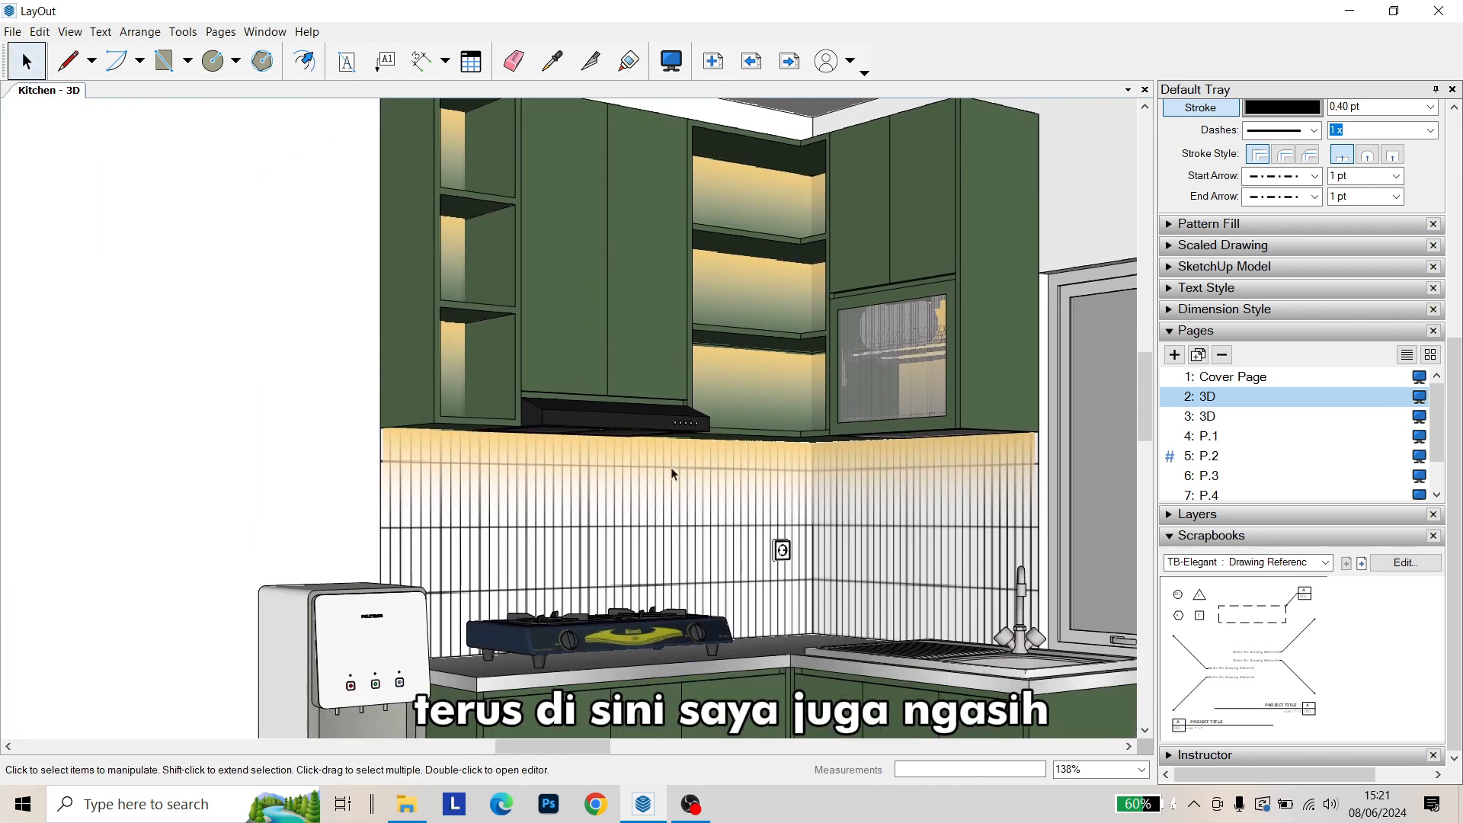
pyautogui.scroll(13, 495, 486)
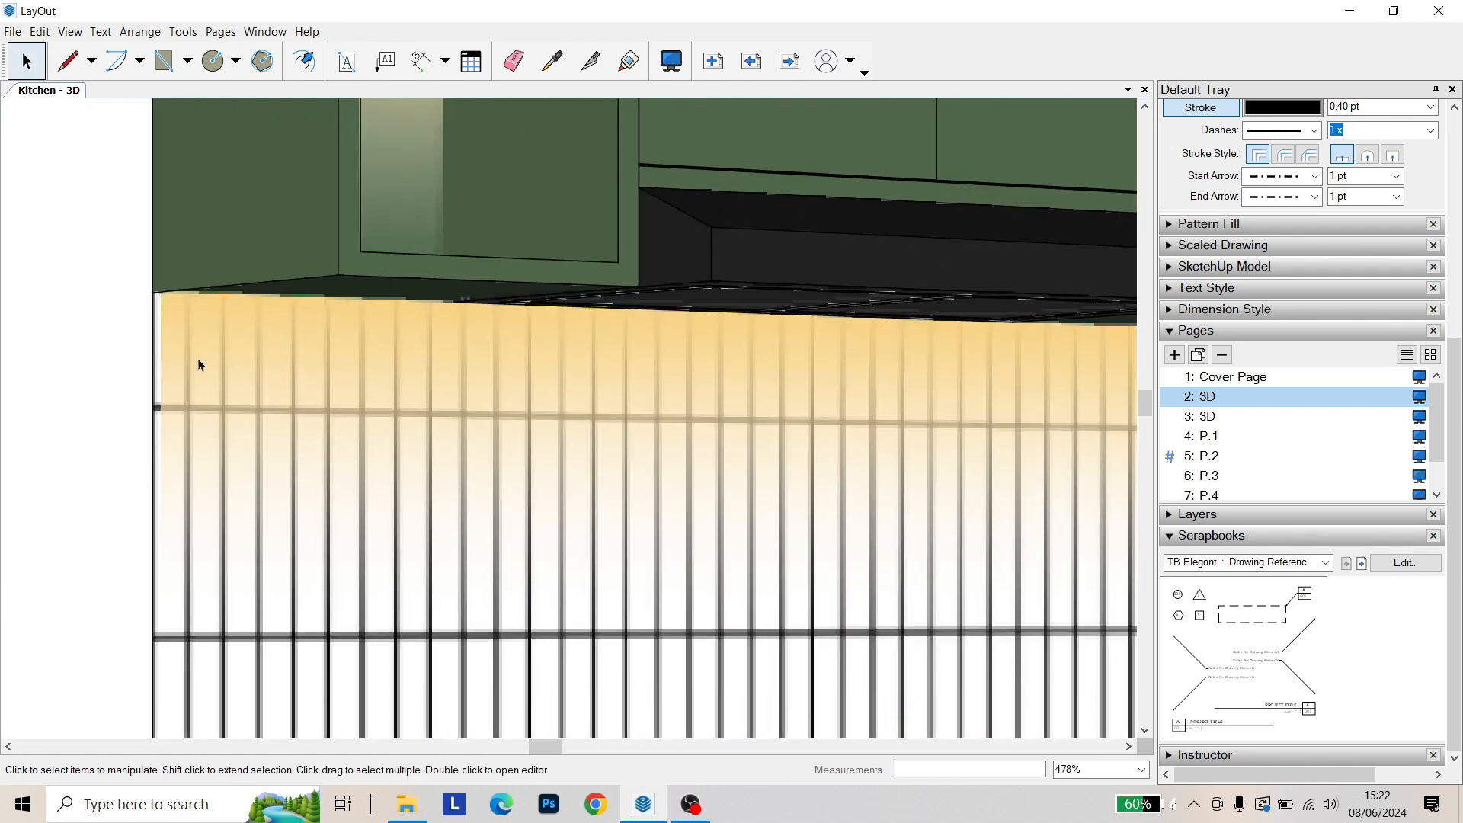
pyautogui.scroll(-12, 197, 362)
pyautogui.scroll(10, 192, 363)
pyautogui.moveTo(195, 361); pyautogui.dragTo(127, 367, button='middle')
pyautogui.moveTo(267, 369); pyautogui.dragTo(85, 362, button='middle')
pyautogui.scroll(-1, 729, 387)
pyautogui.moveTo(703, 387); pyautogui.dragTo(107, 397, button='middle')
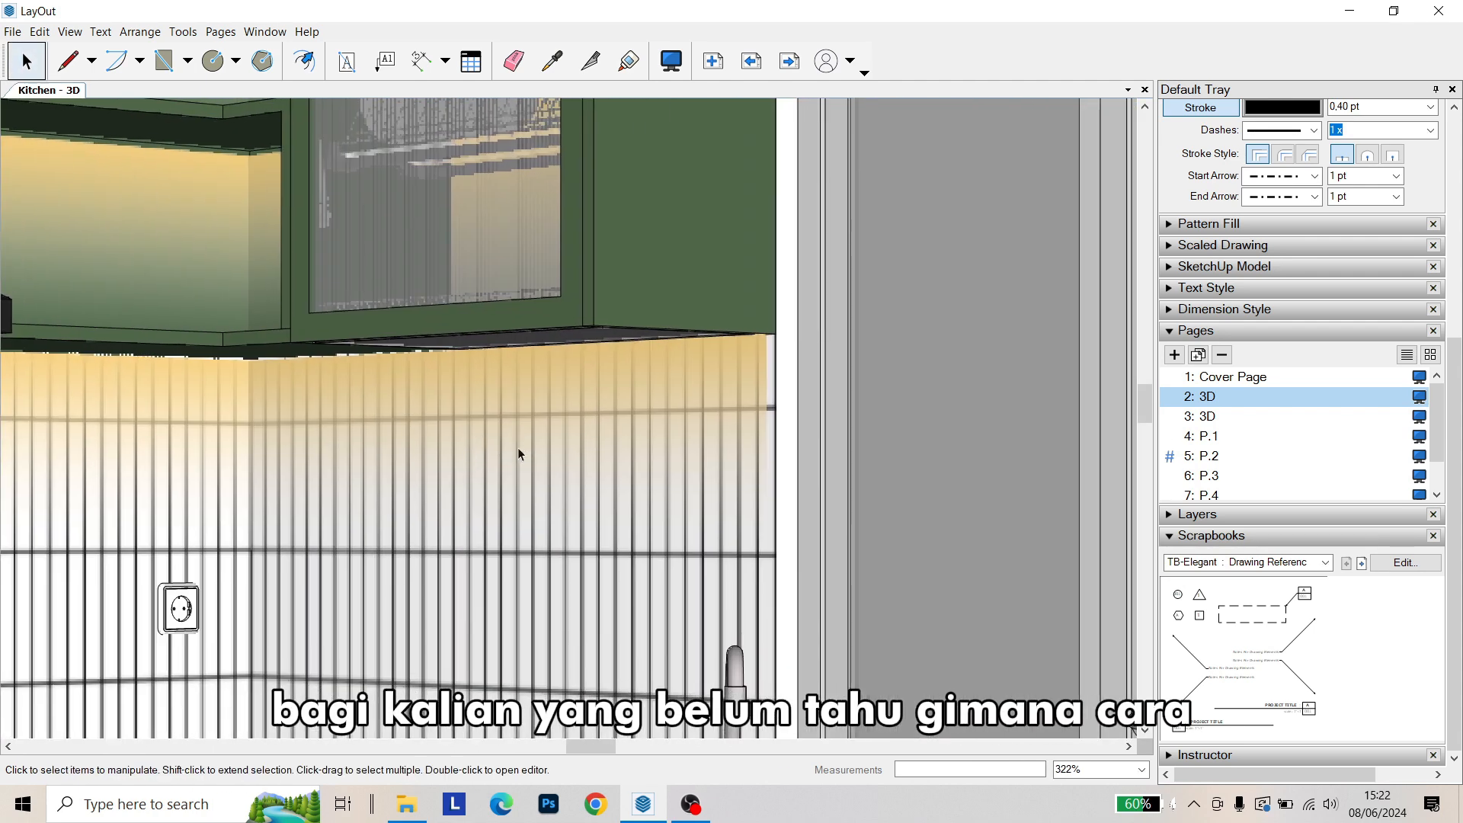
pyautogui.moveTo(518, 454); pyautogui.dragTo(734, 417, button='middle')
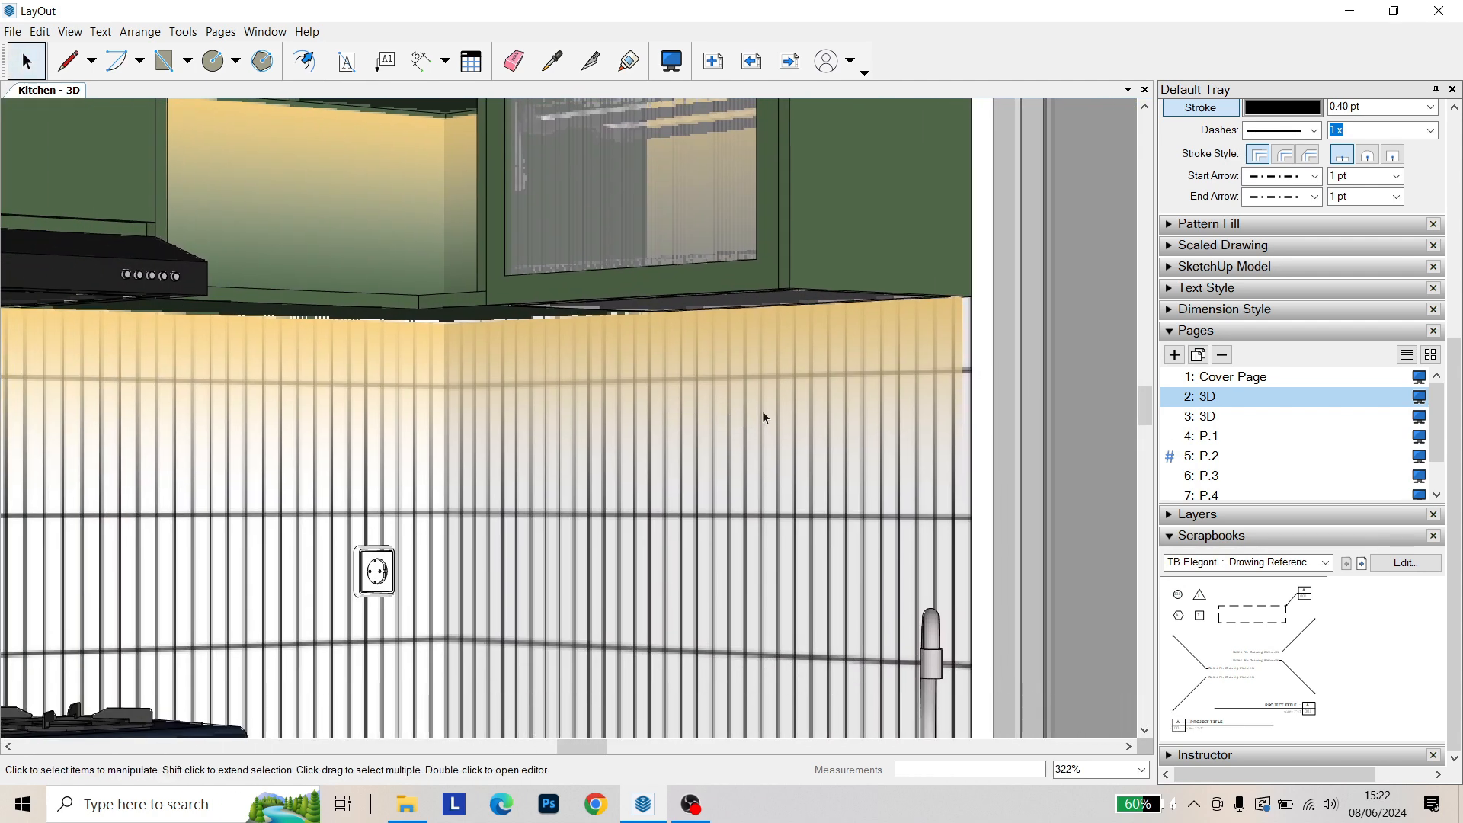
pyautogui.moveTo(831, 393); pyautogui.dragTo(957, 370, button='middle')
pyautogui.moveTo(374, 382); pyautogui.dragTo(660, 368, button='middle')
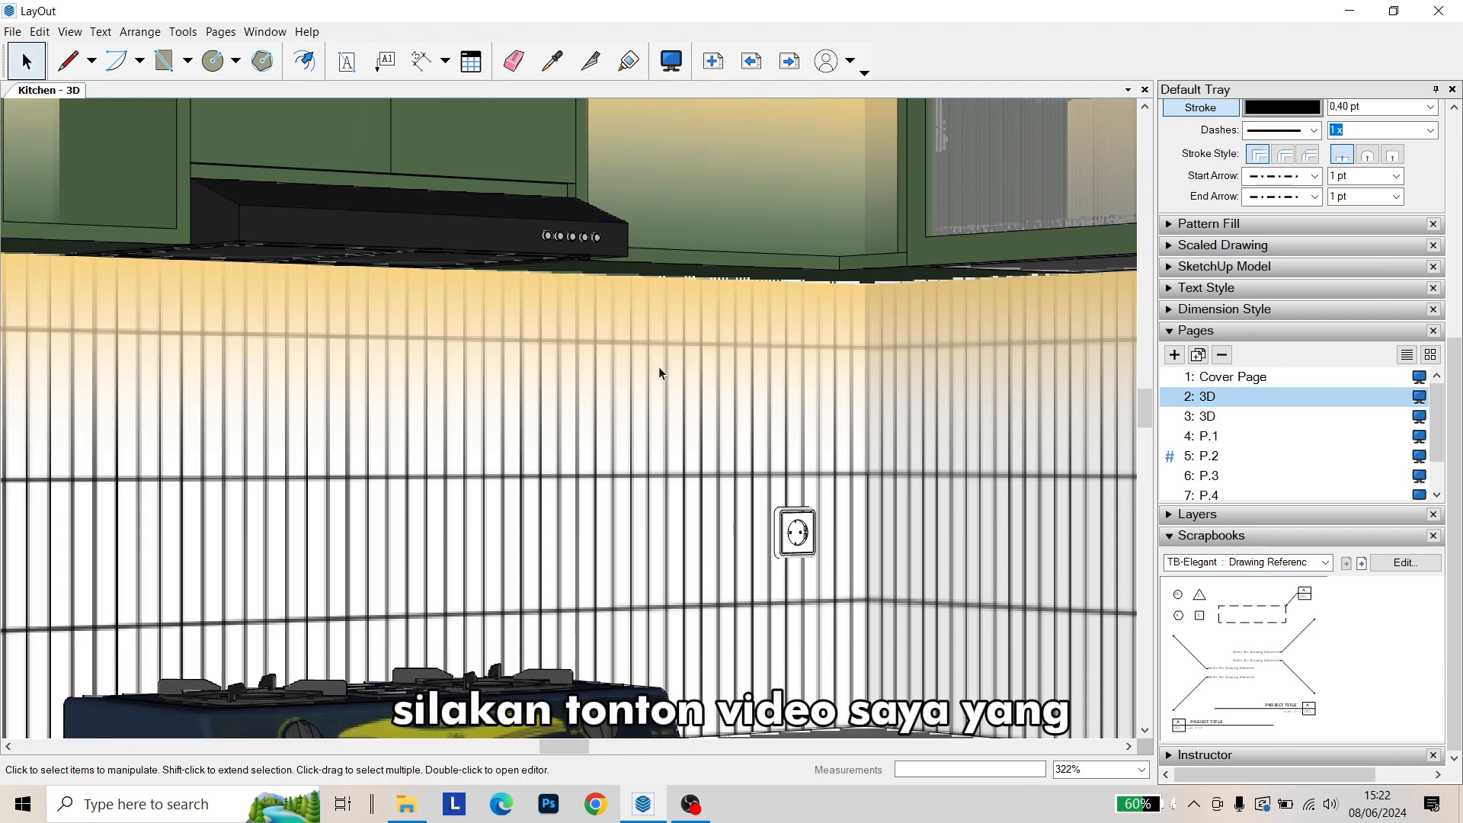
# Inspect the lit open shelves among the upper cabinets
pyautogui.scroll(-4, 661, 369)
pyautogui.moveTo(503, 373); pyautogui.dragTo(541, 608, button='middle')
pyautogui.scroll(3, 336, 450)
pyautogui.scroll(1, 336, 449)
pyautogui.moveTo(361, 208); pyautogui.dragTo(182, 314, button='middle')
pyautogui.moveTo(541, 316); pyautogui.dragTo(197, 334, button='middle')
pyautogui.scroll(-4, 606, 408)
pyautogui.scroll(-1, 605, 408)
pyautogui.moveTo(602, 449); pyautogui.dragTo(674, 256, button='middle')
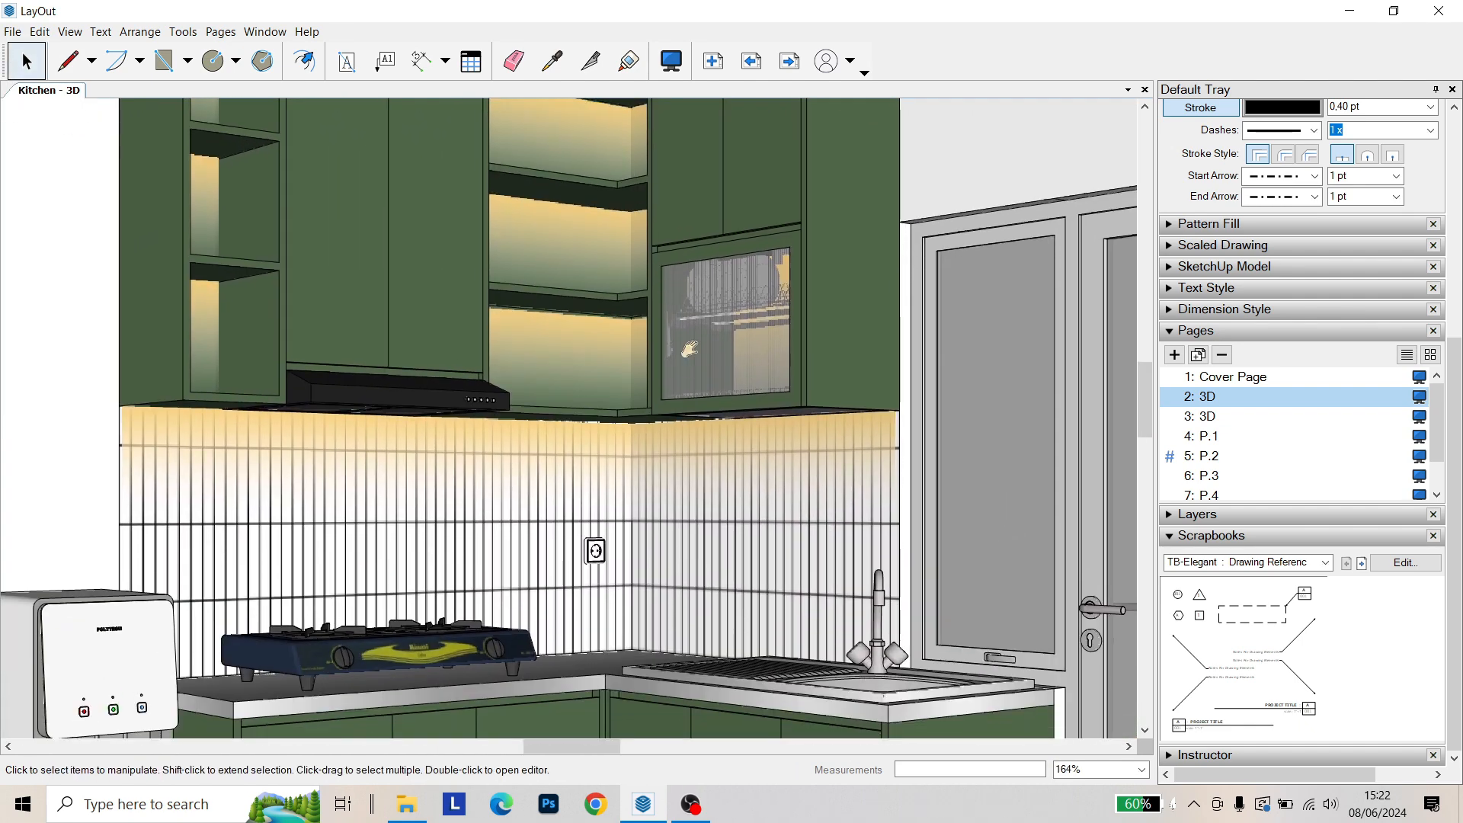
# Examine the fluted-glass cabinet with the dish rack, and view the kitchen perspective as a whole
pyautogui.scroll(7, 745, 286)
pyautogui.moveTo(725, 338); pyautogui.dragTo(735, 253, button='middle')
pyautogui.scroll(-3, 725, 274)
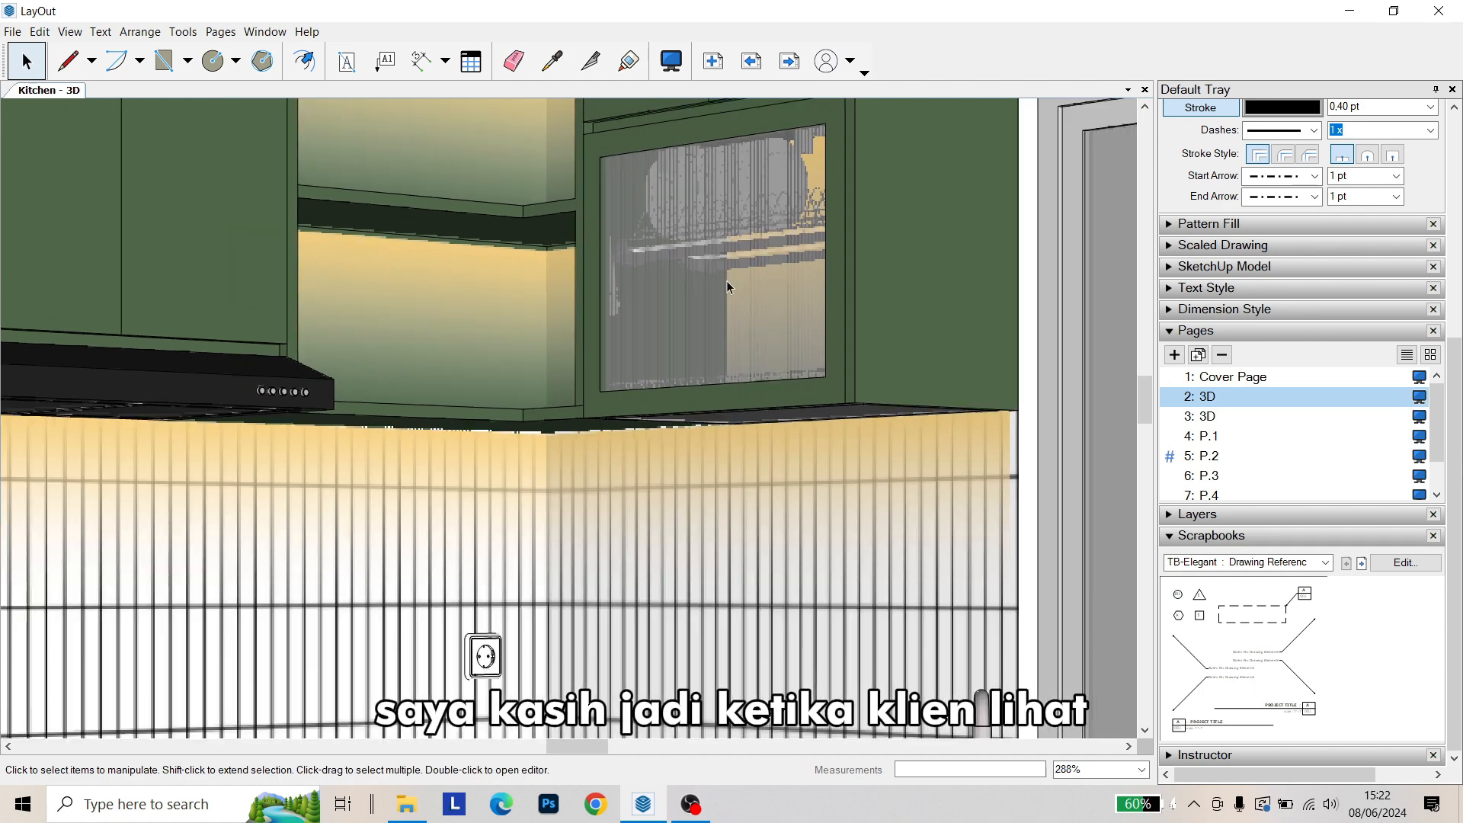
pyautogui.moveTo(714, 317); pyautogui.dragTo(629, 239, button='middle')
pyautogui.scroll(-8, 629, 263)
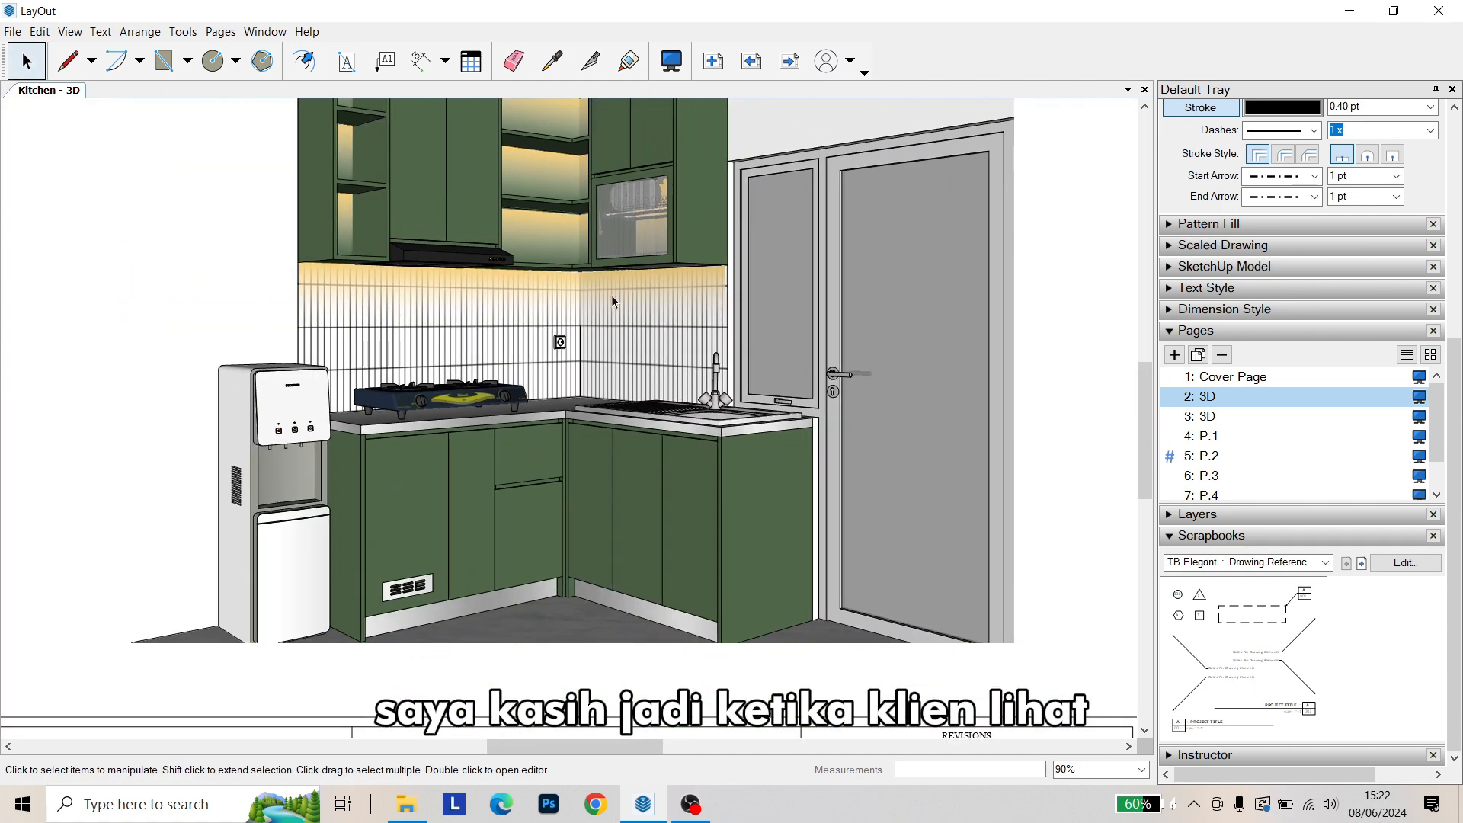
pyautogui.scroll(1, 614, 297)
pyautogui.moveTo(630, 316); pyautogui.dragTo(756, 418, button='middle')
pyautogui.scroll(-3, 672, 373)
pyautogui.scroll(1, 657, 376)
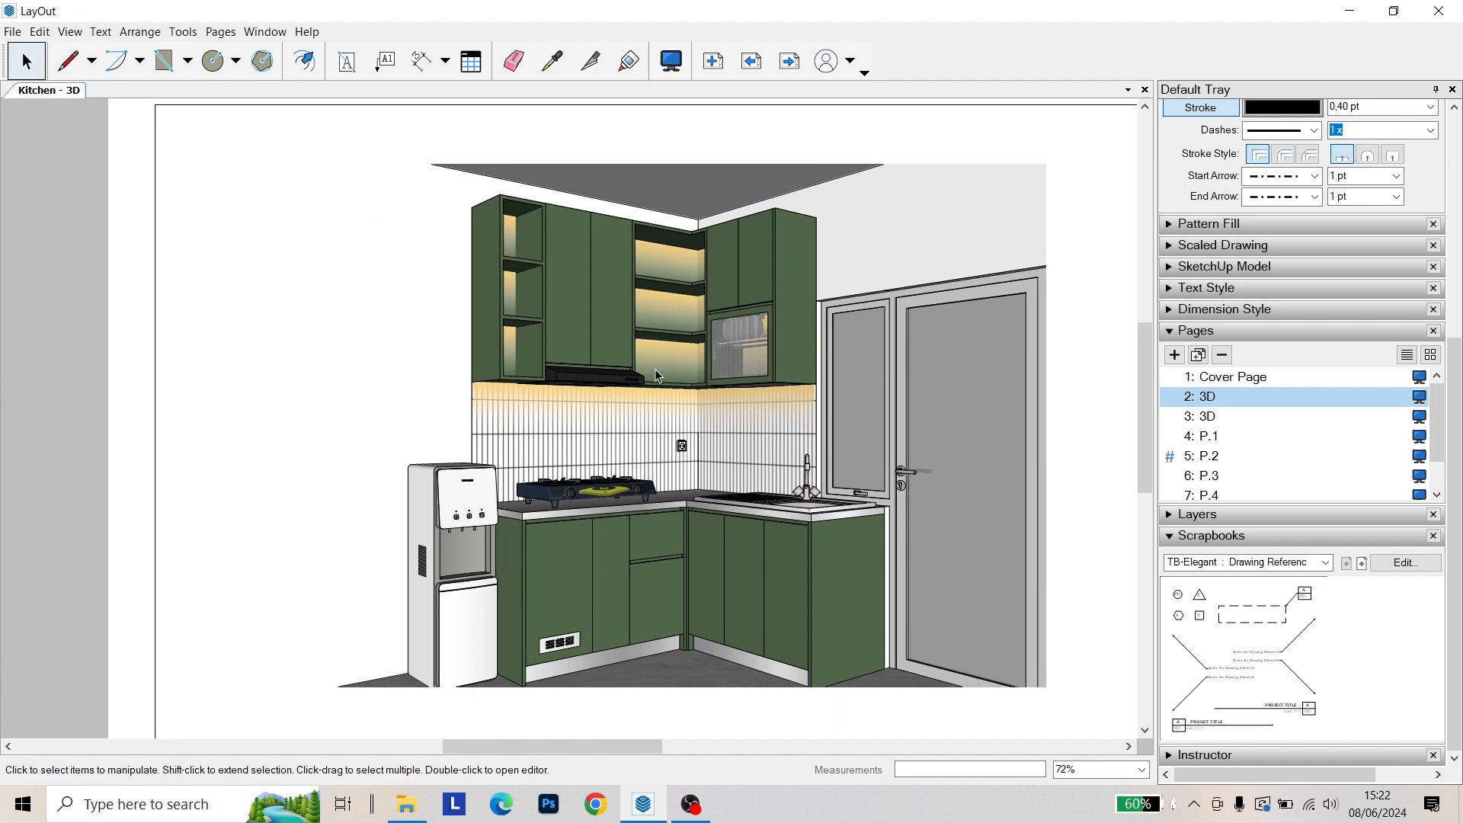
pyautogui.scroll(-1, 658, 377)
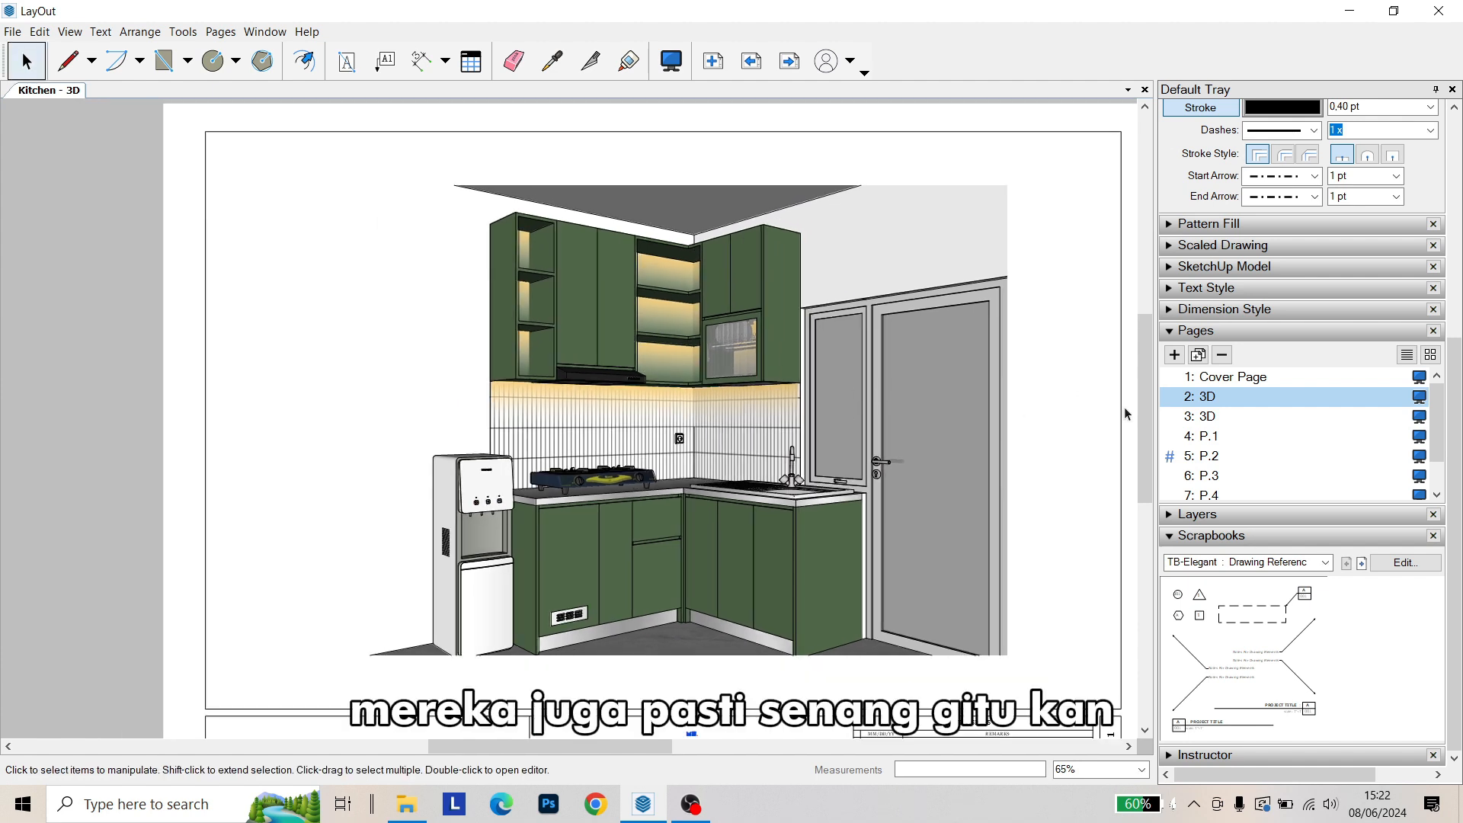
# Examine the side-view perspective with the human figure on the second 3D page, and return to the Cover Page
pyautogui.click(1213, 419)
pyautogui.scroll(4, 711, 463)
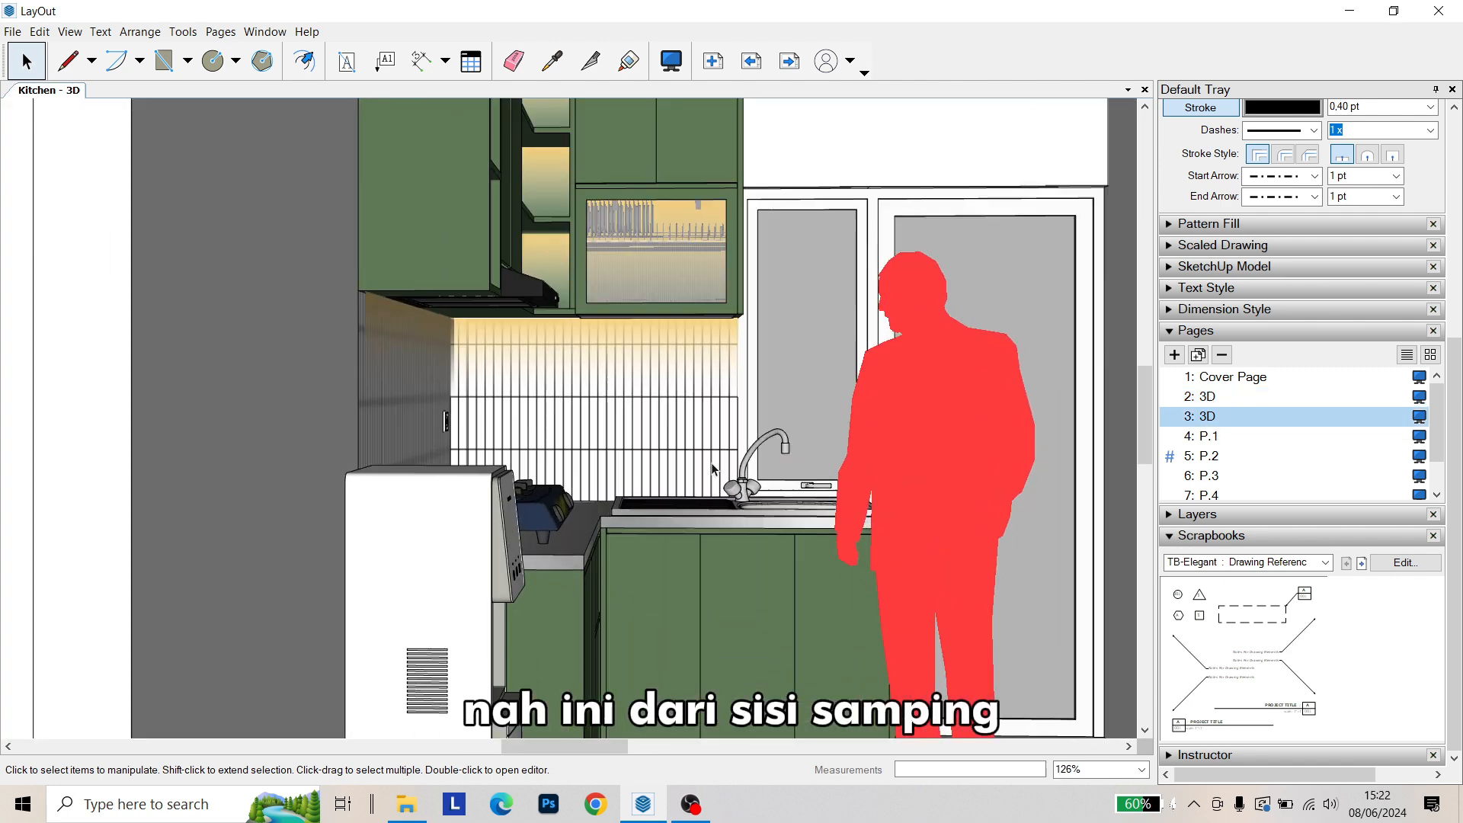
pyautogui.moveTo(711, 463); pyautogui.dragTo(640, 545, button='middle')
pyautogui.moveTo(641, 478); pyautogui.dragTo(637, 594, button='middle')
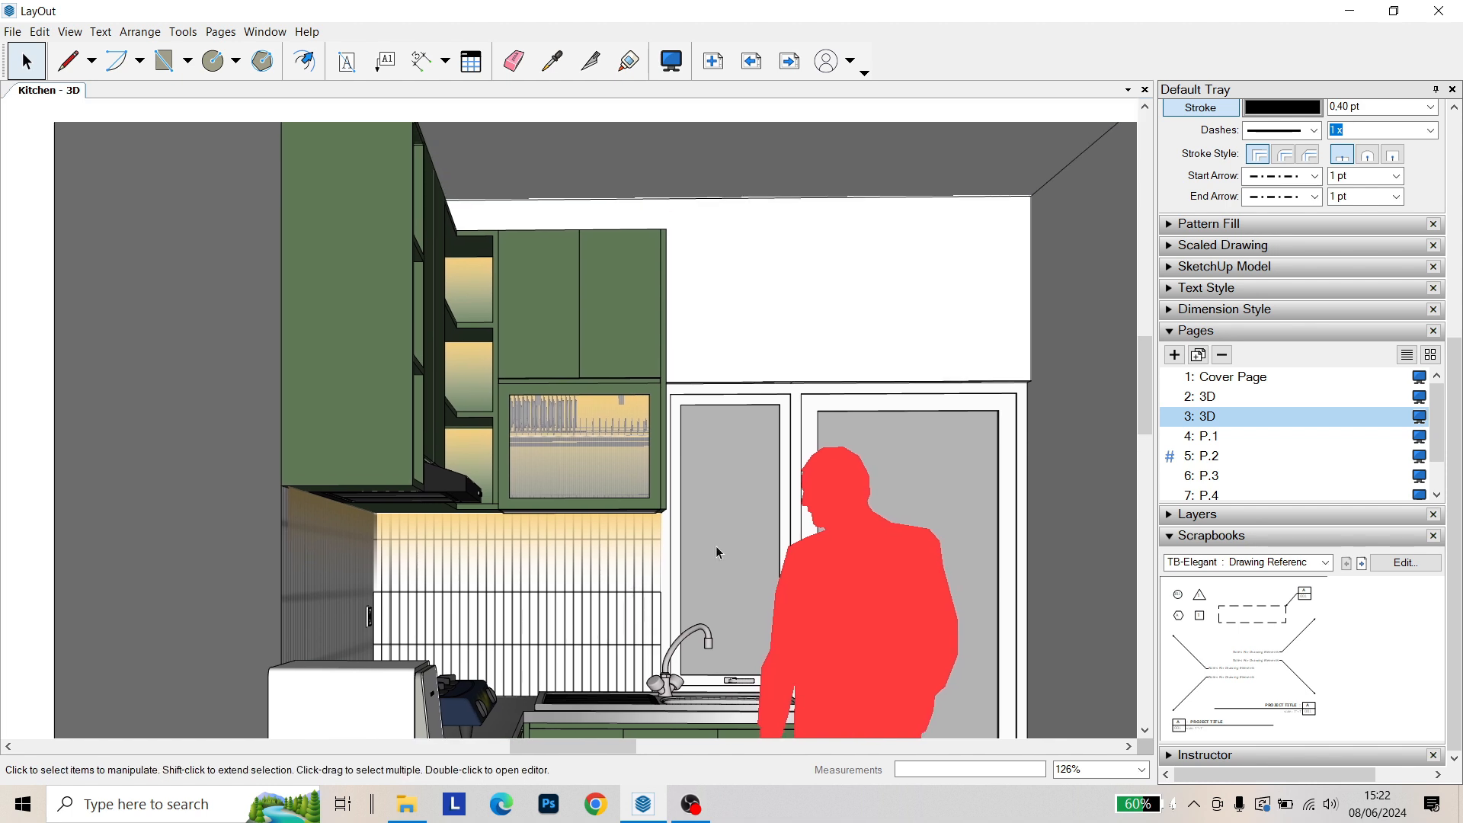
pyautogui.moveTo(717, 552); pyautogui.dragTo(716, 349, button='middle')
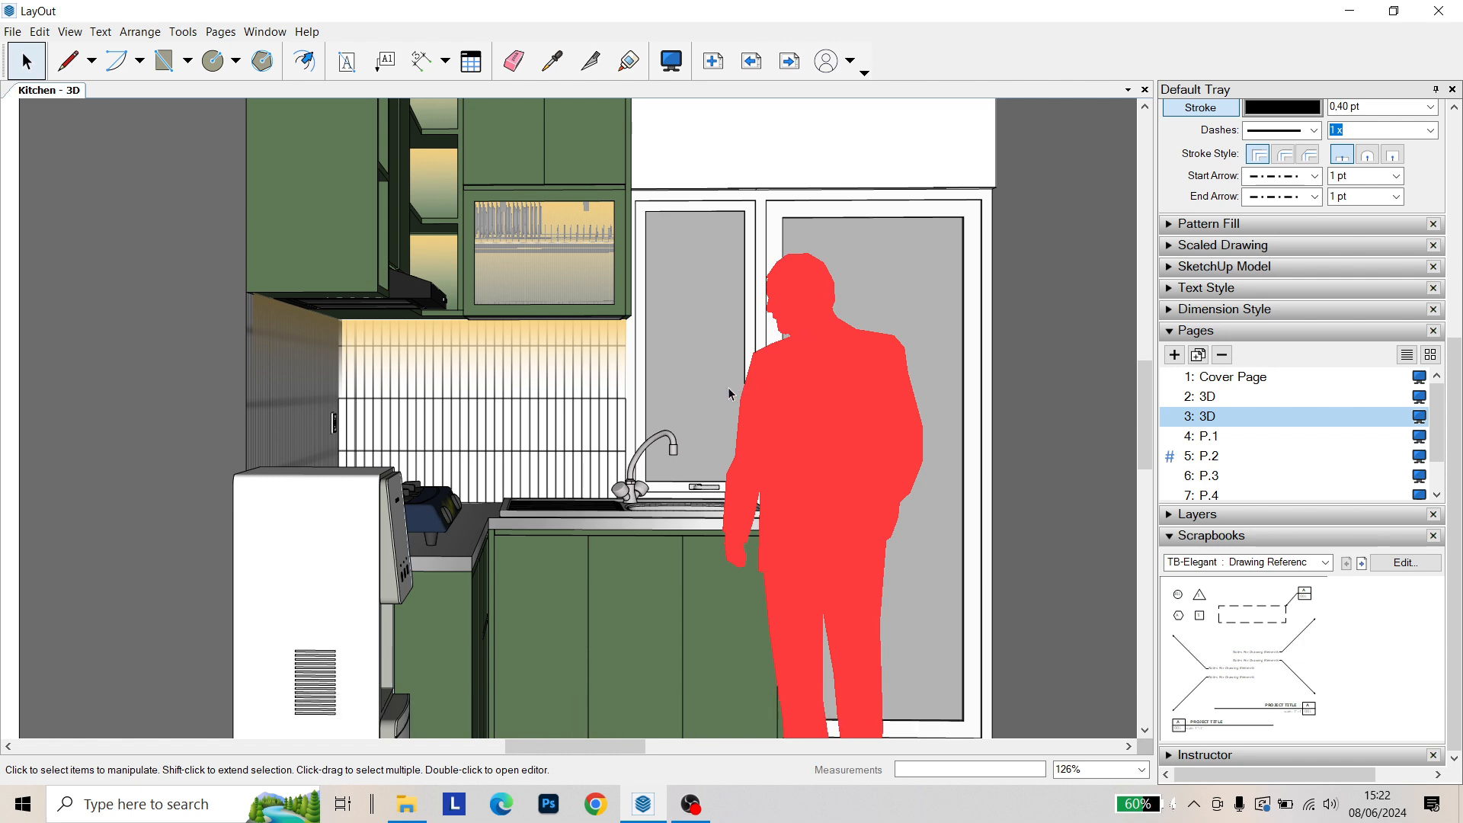
pyautogui.scroll(-5, 702, 454)
pyautogui.scroll(4, 702, 457)
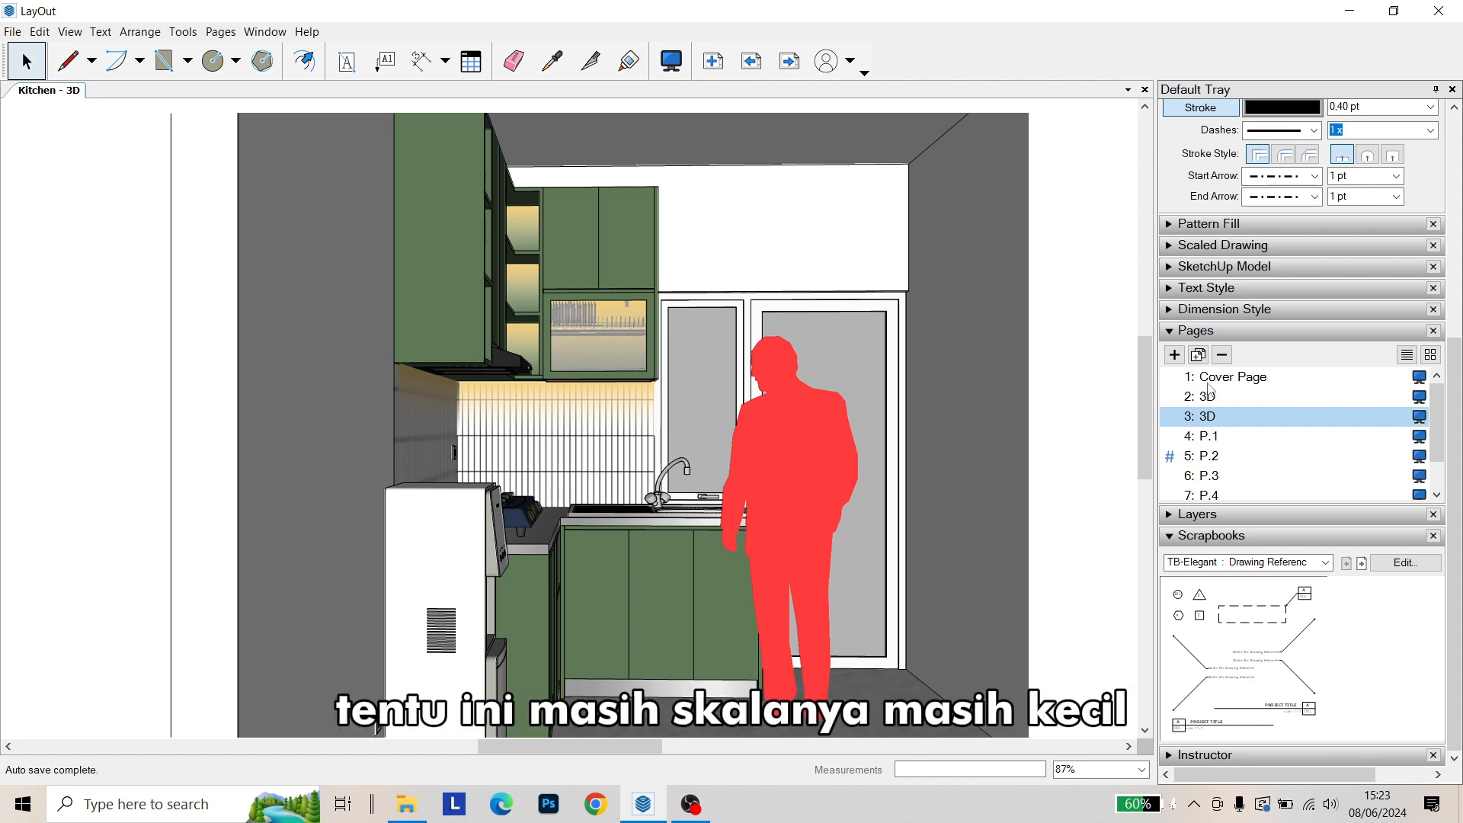
pyautogui.click(1209, 383)
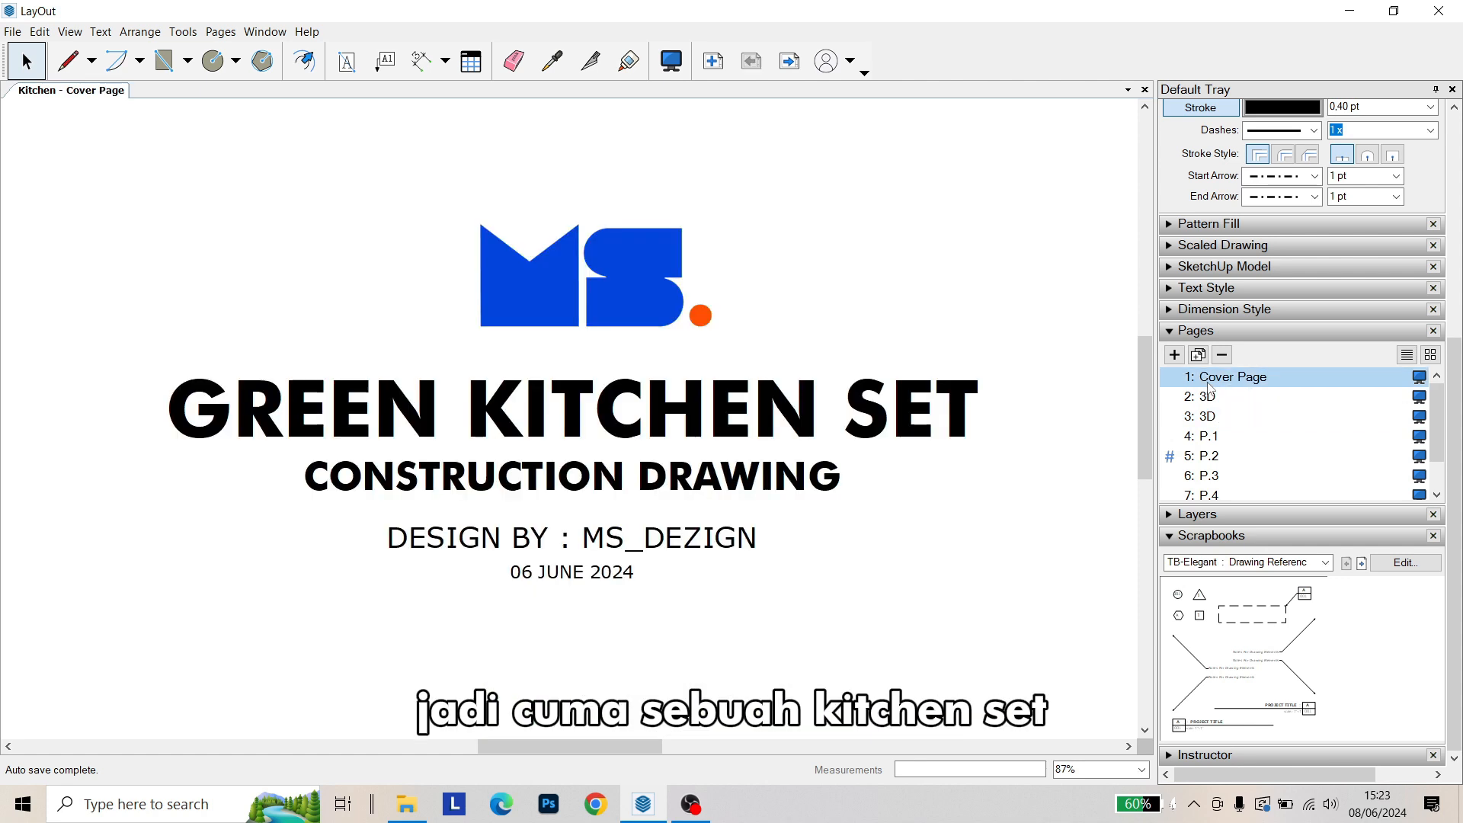
# Examine the kitchen perspectives on both 3D pages, including the lit upper cabinets and the side view with the human figure
pyautogui.click(1219, 397)
pyautogui.scroll(5, 536, 391)
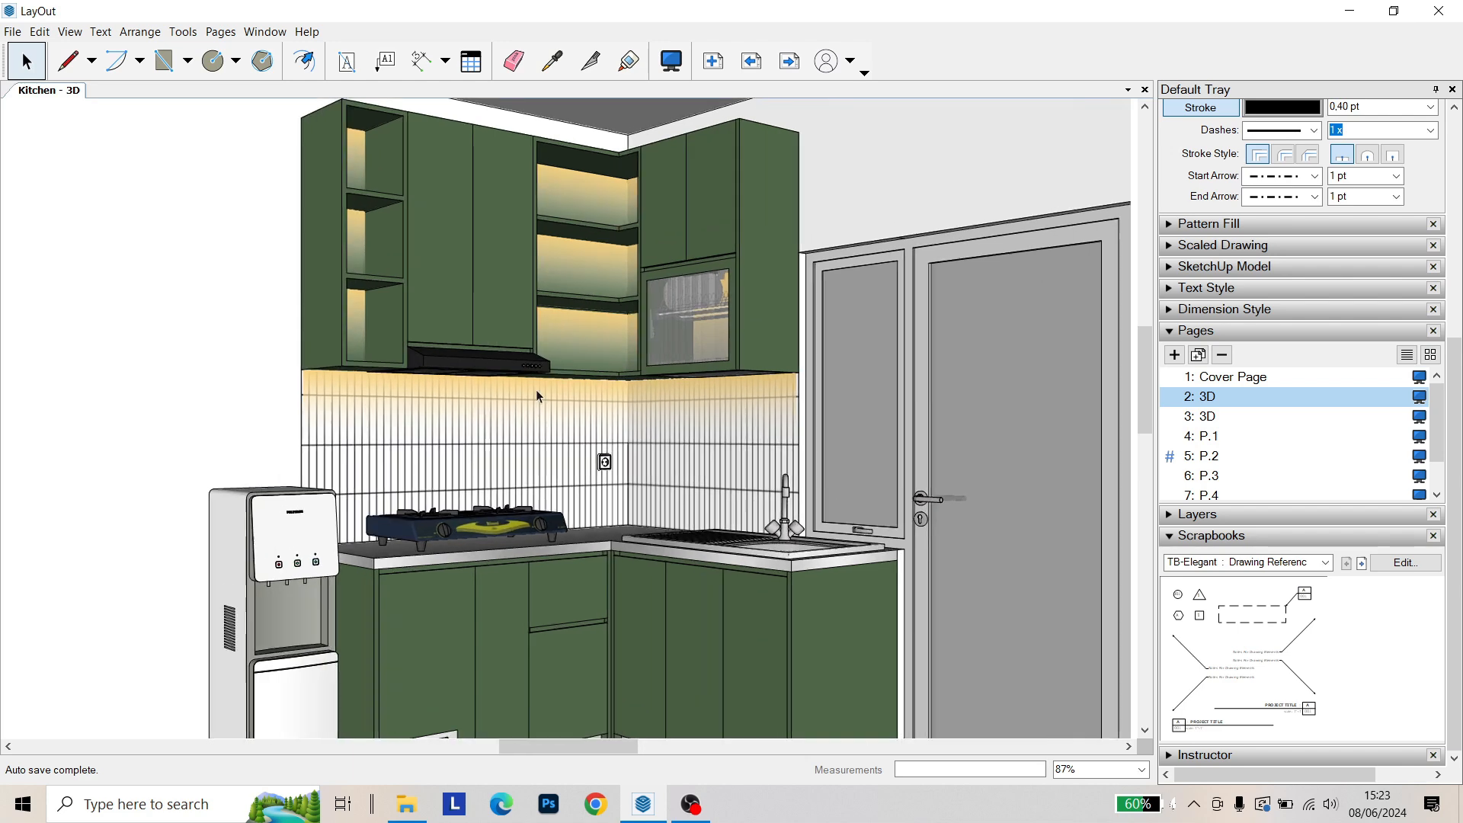
pyautogui.moveTo(536, 387); pyautogui.dragTo(789, 152, button='middle')
pyautogui.click(1211, 417)
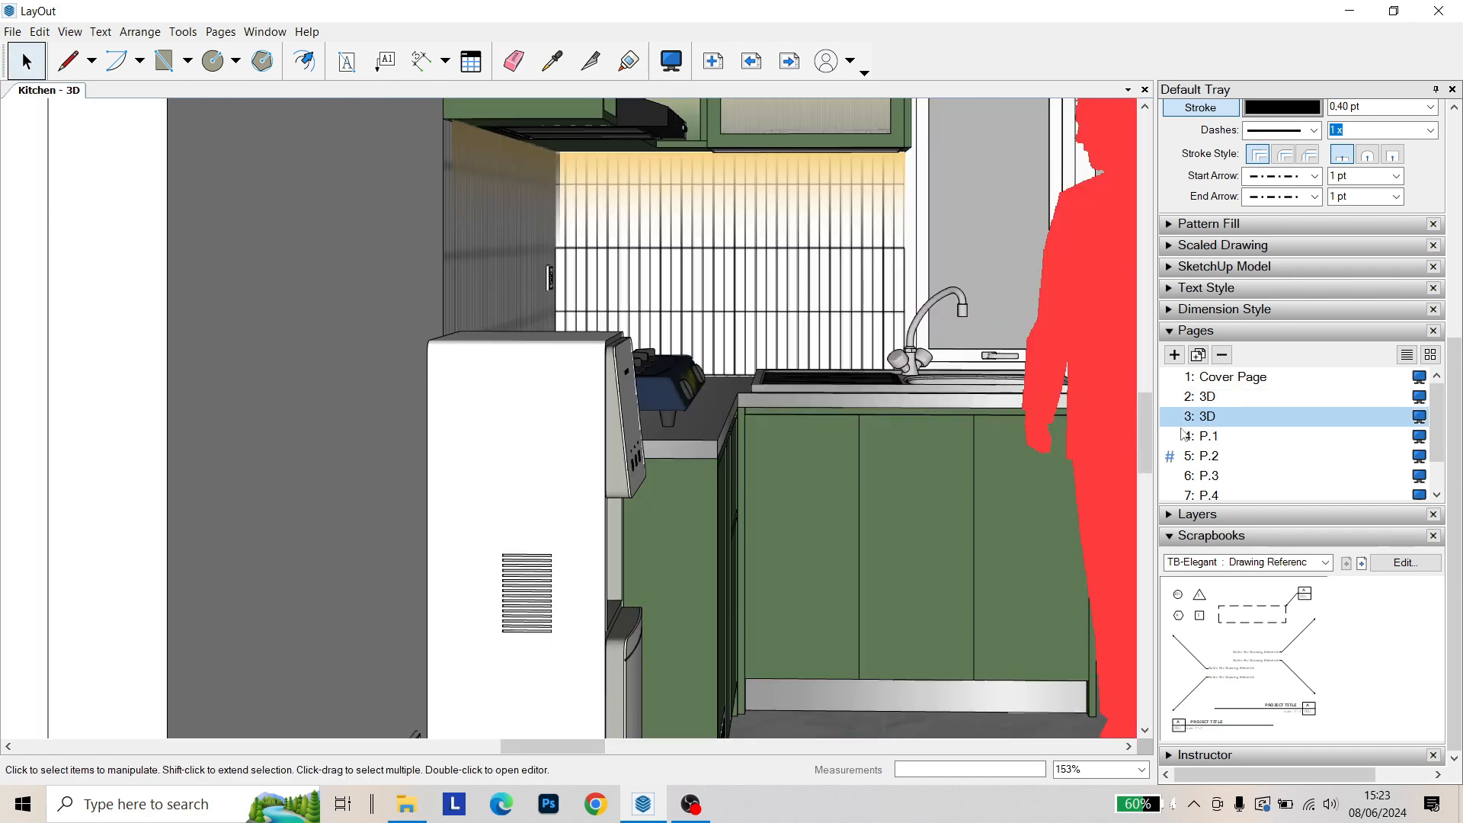
pyautogui.scroll(2, 632, 229)
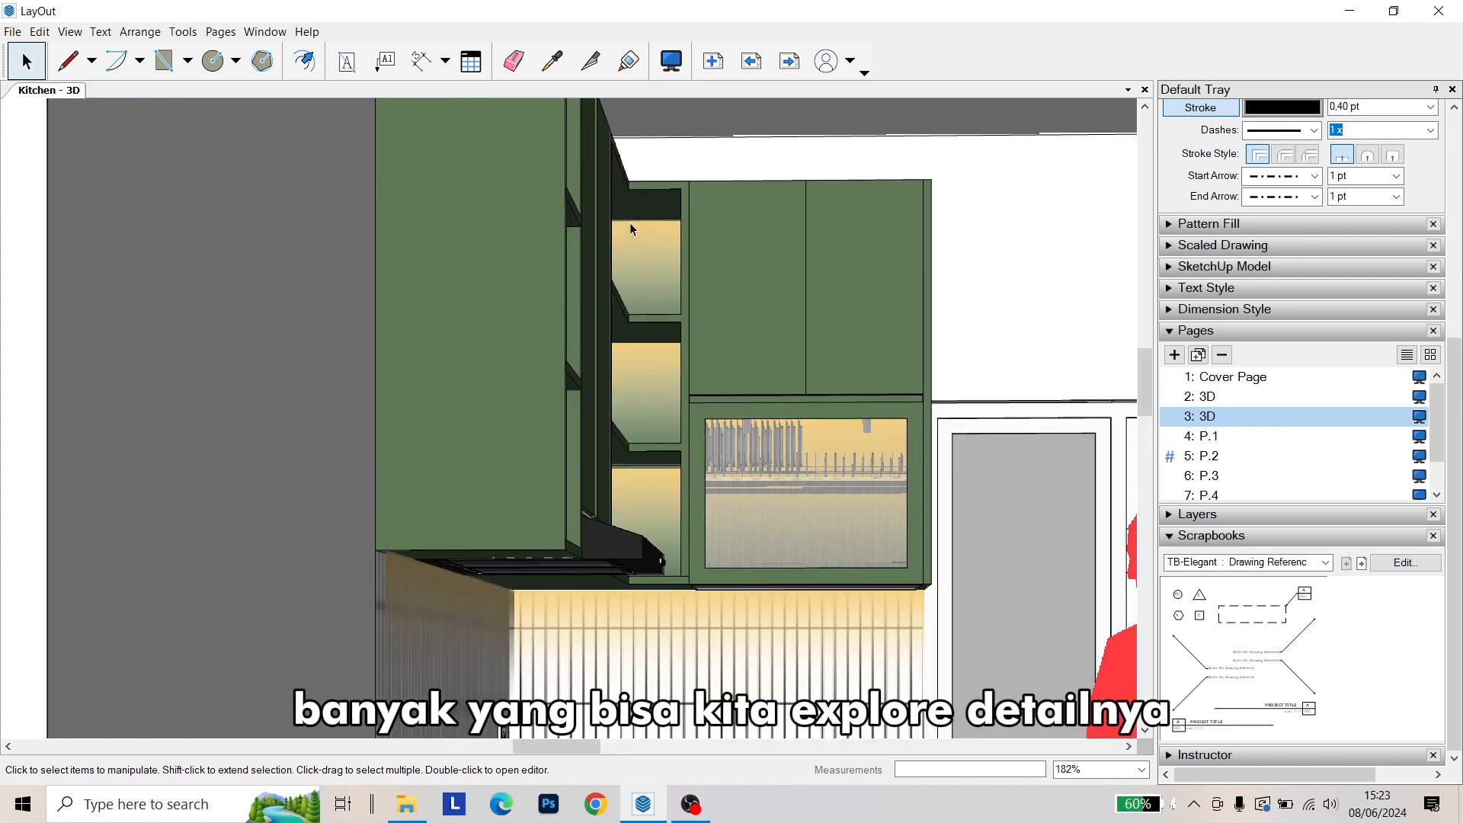
pyautogui.scroll(-4, 685, 305)
pyautogui.scroll(-1, 723, 346)
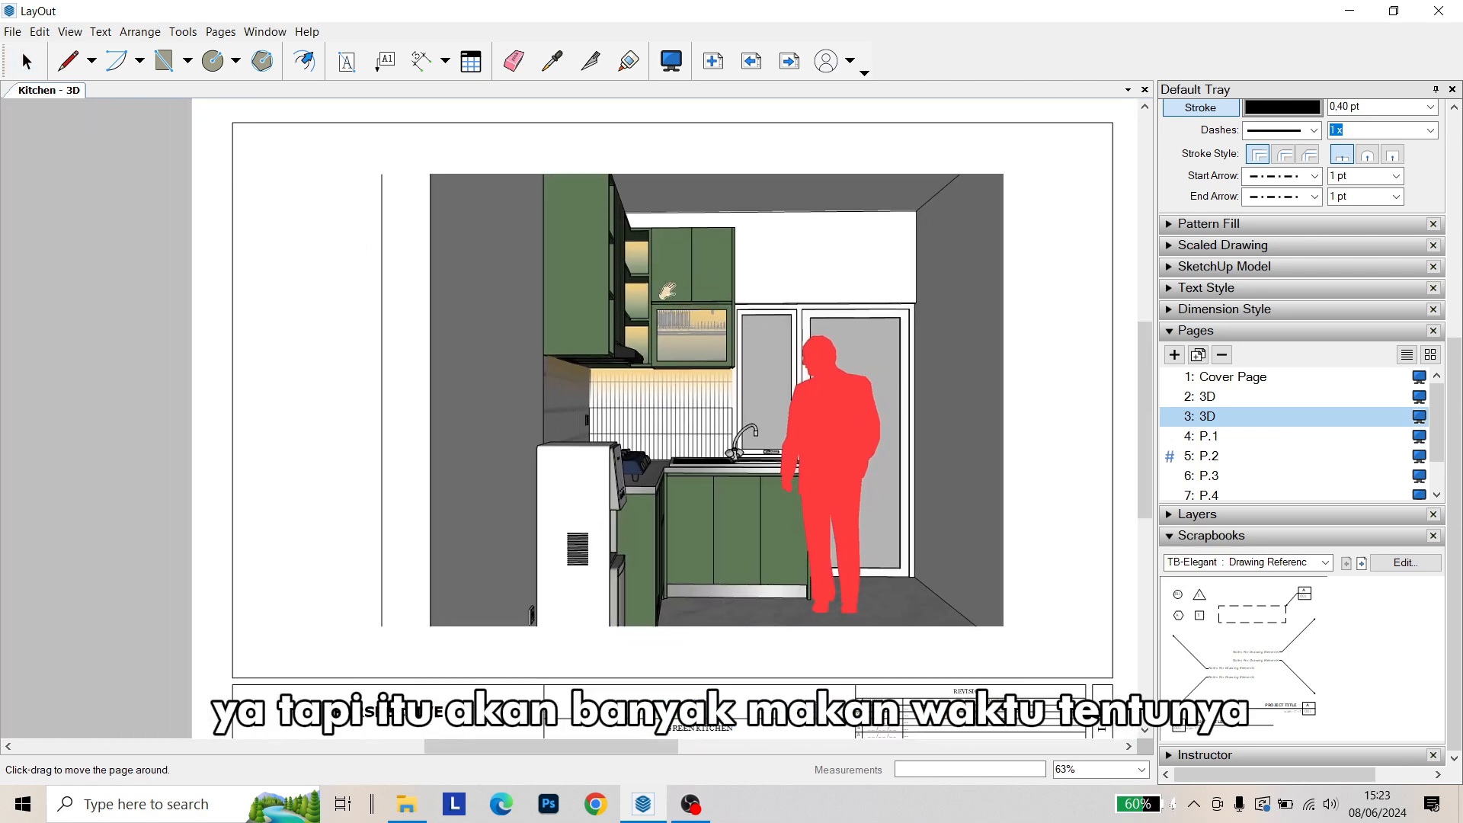
pyautogui.scroll(3, 651, 326)
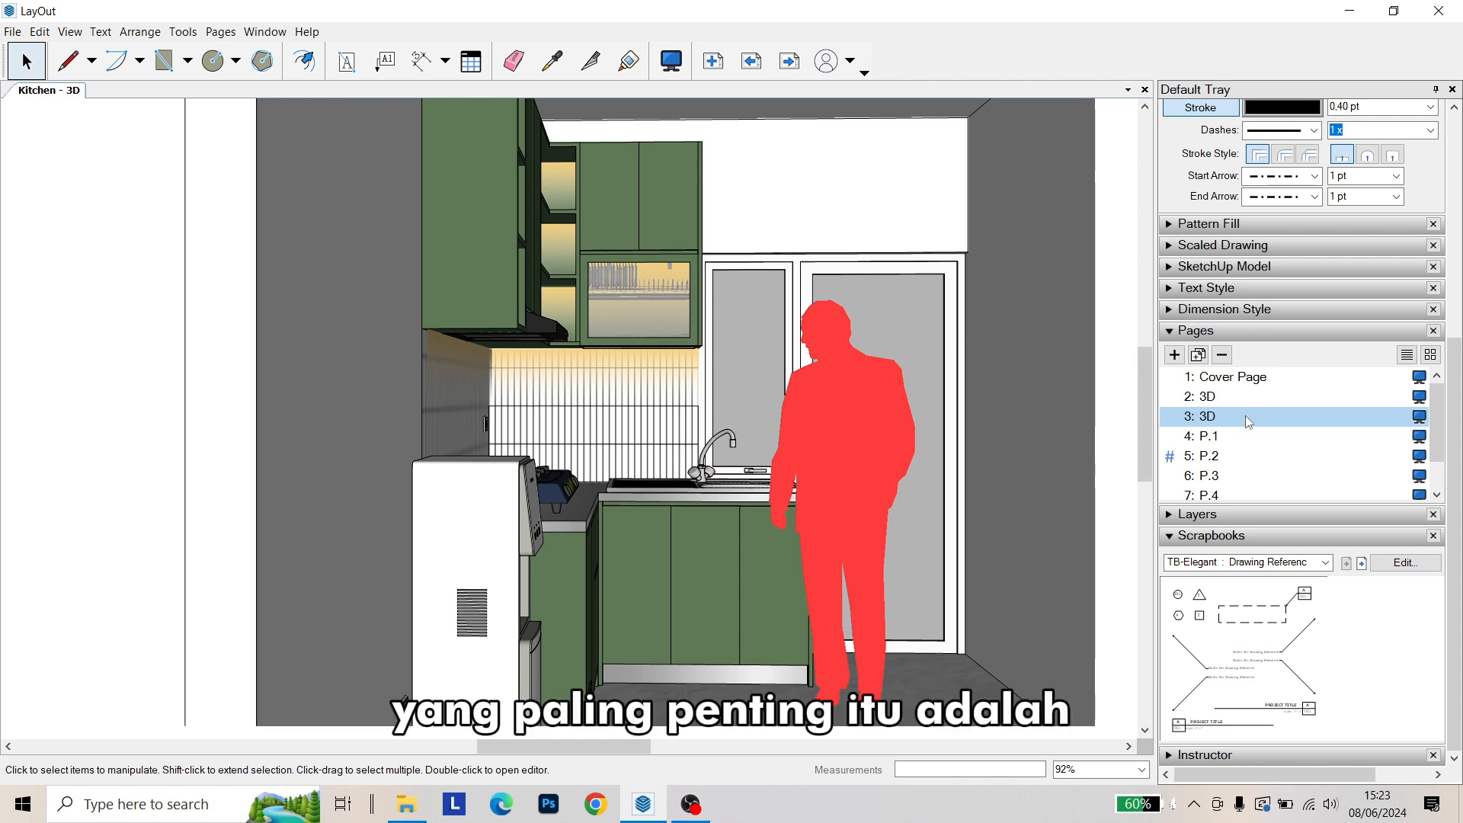
# Review the section and view plan on page P.1 and the dimensioned elevations on pages P.2 and P.3
pyautogui.click(1220, 442)
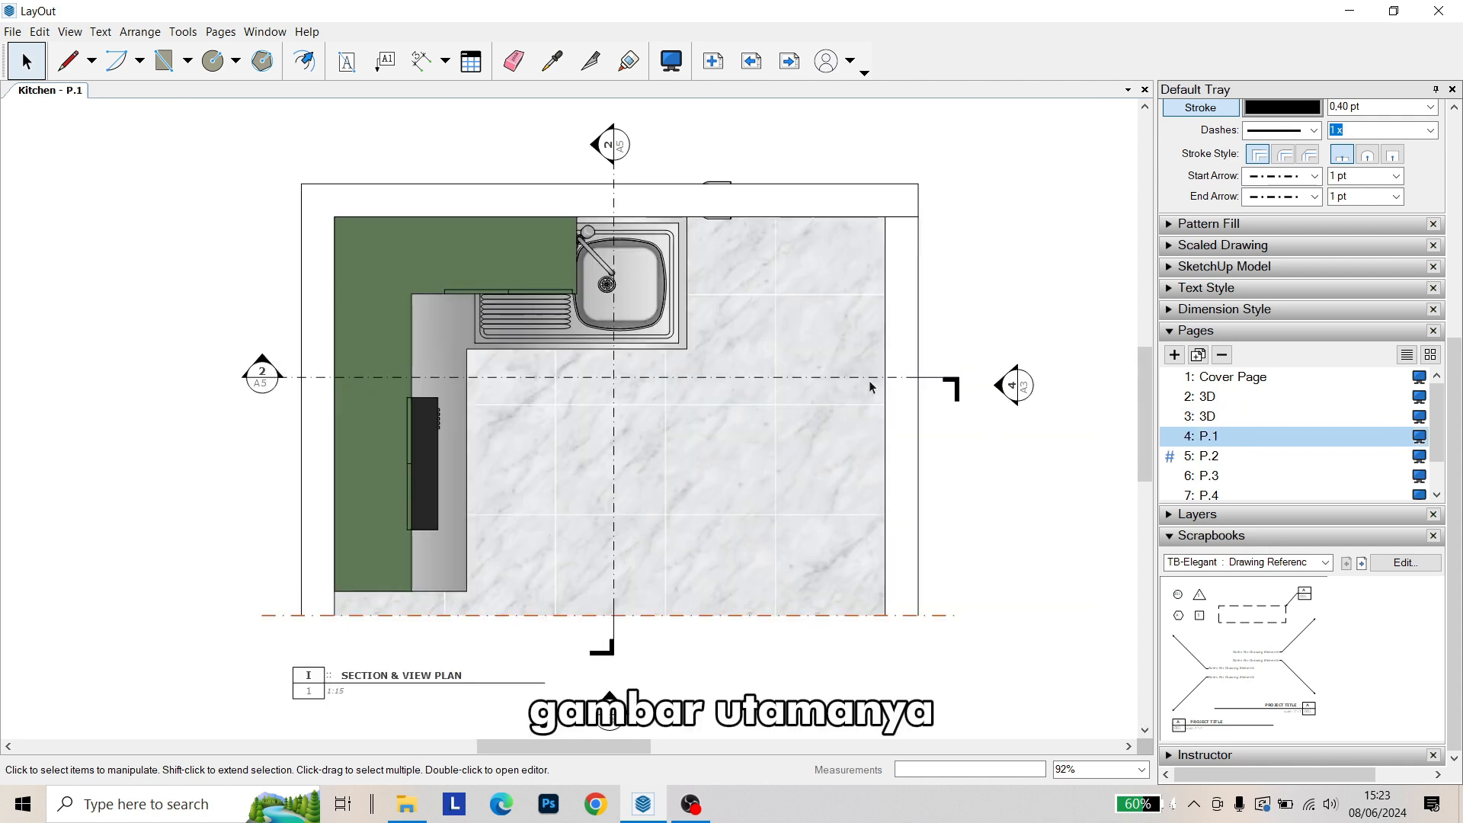
pyautogui.scroll(-2, 869, 381)
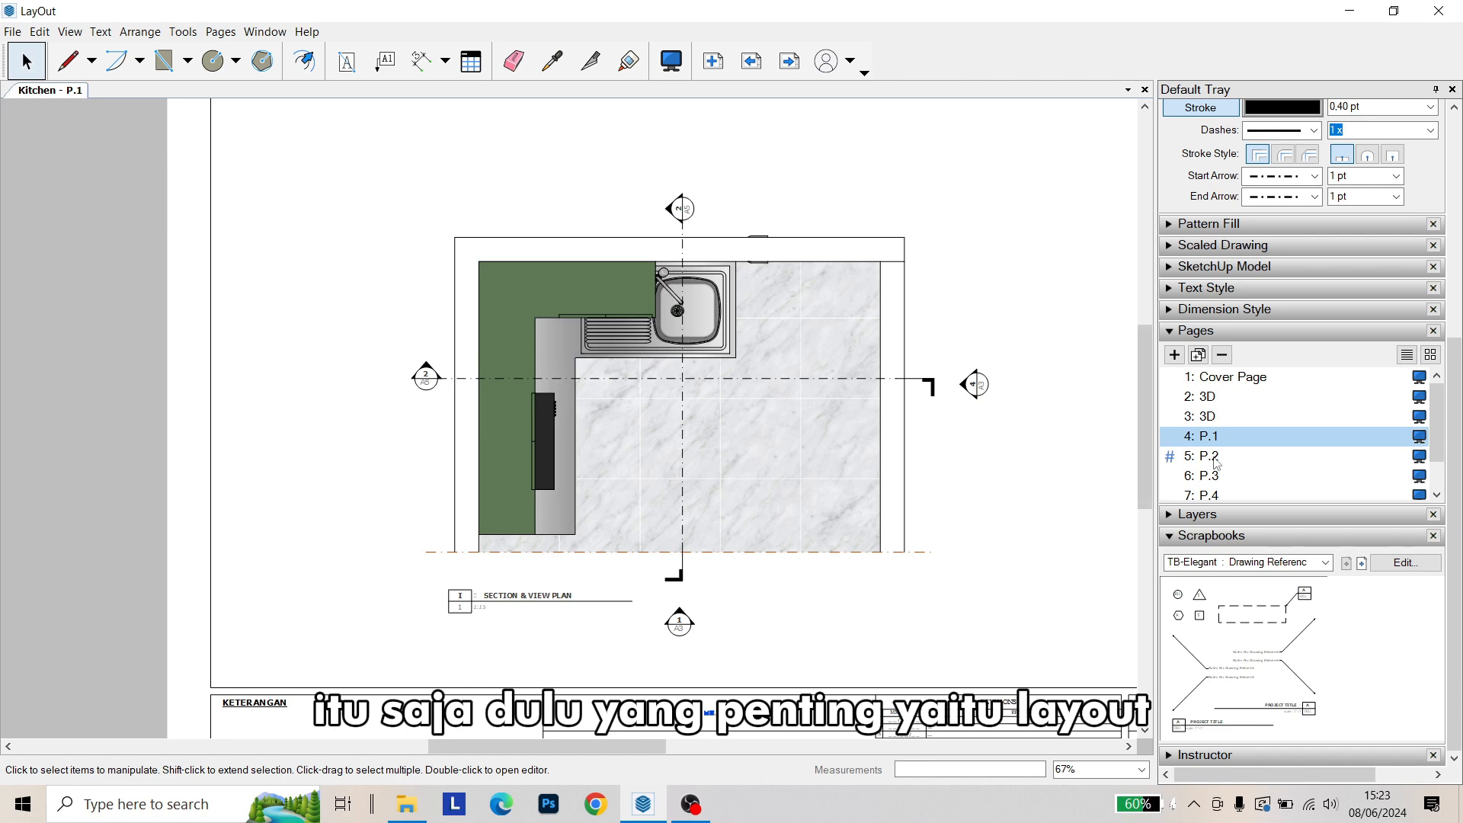
pyautogui.click(1202, 456)
pyautogui.click(1219, 476)
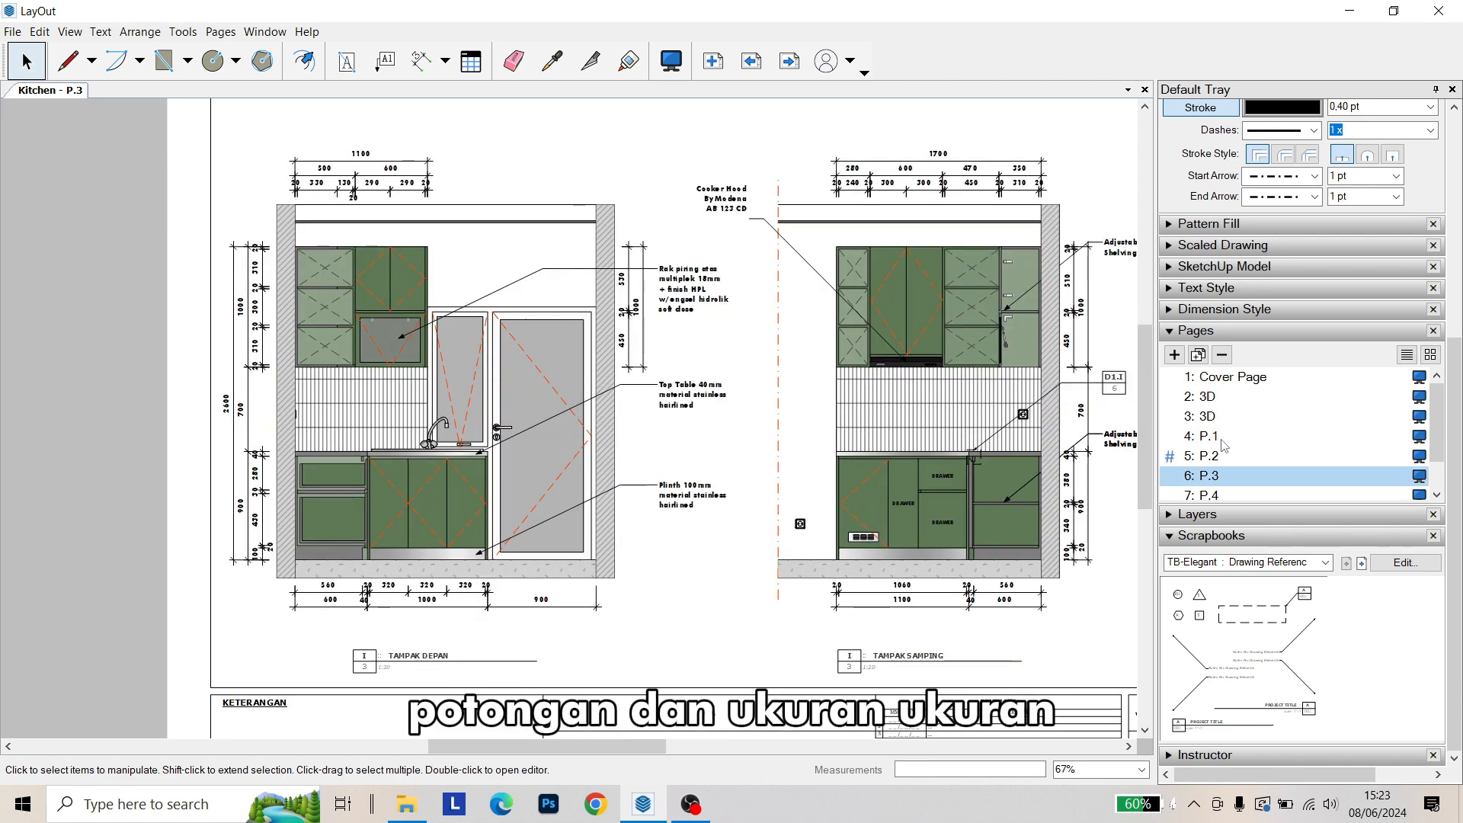
pyautogui.scroll(-1, 1222, 457)
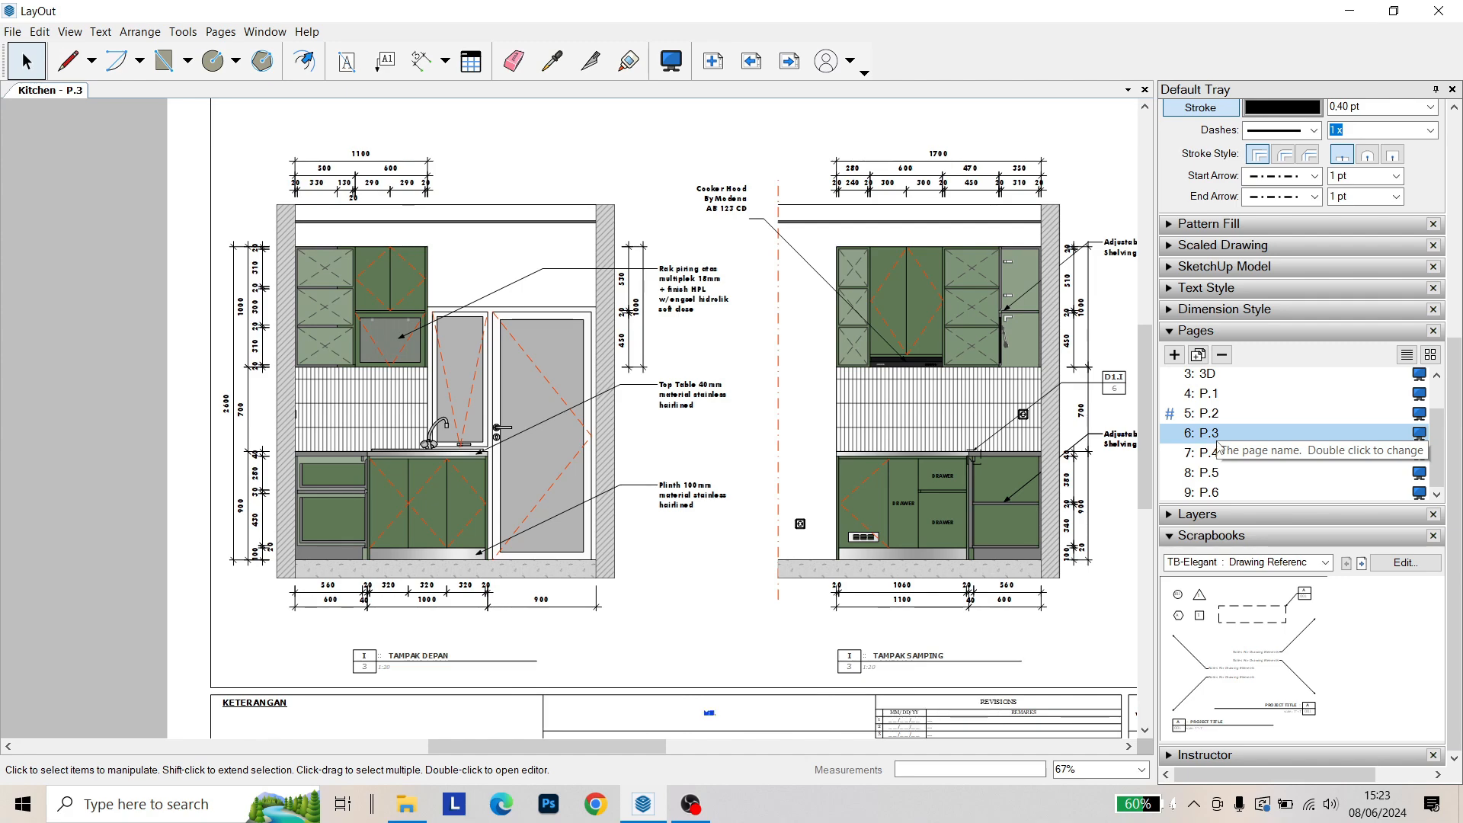
# Inspect the hardware details on page P.6, including the drawer rail and the hydraulic hinge for the dish rack
pyautogui.click(1203, 493)
pyautogui.scroll(-6, 680, 431)
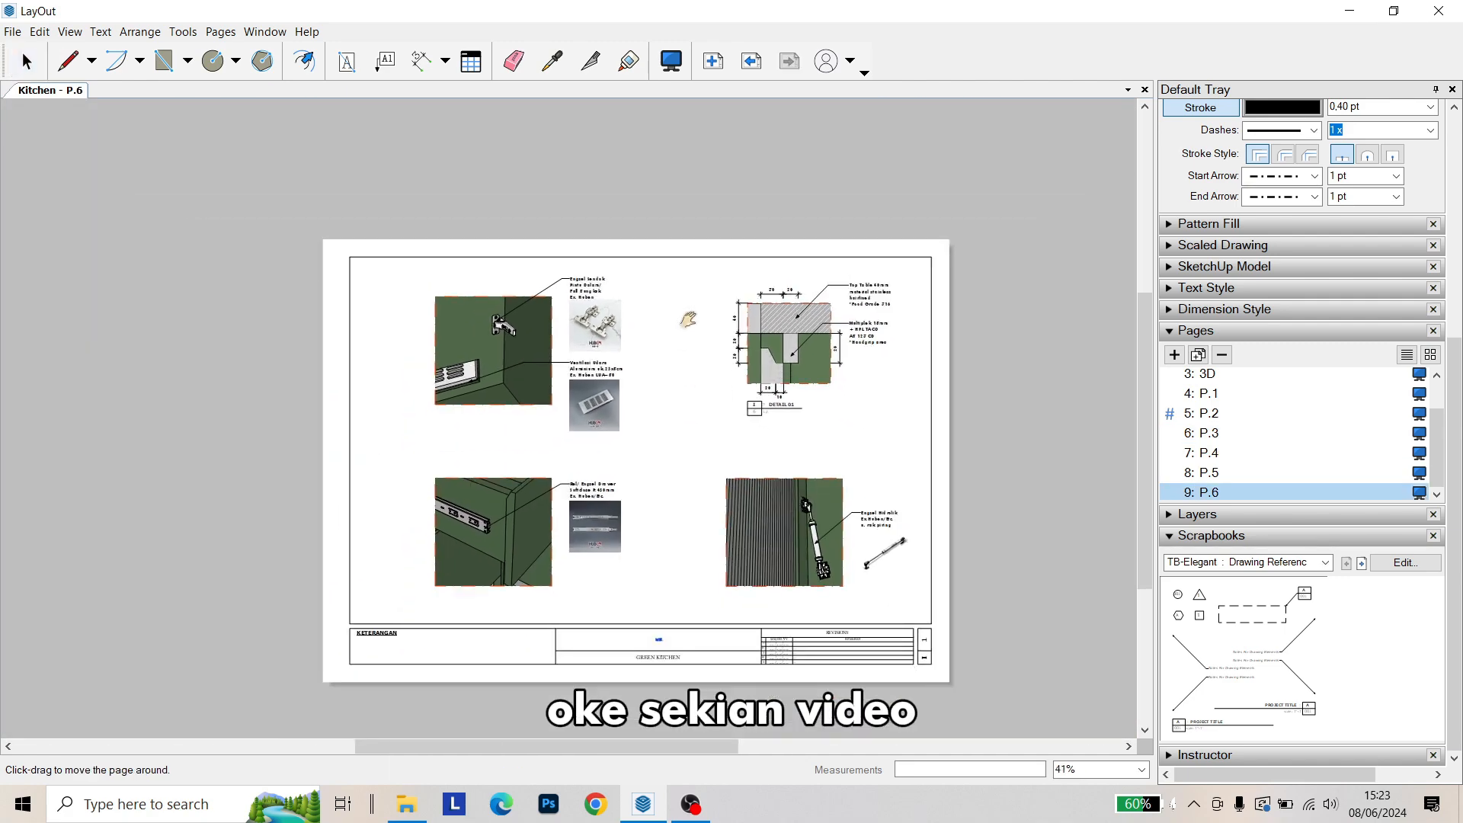
pyautogui.scroll(2, 615, 432)
pyautogui.scroll(4, 616, 432)
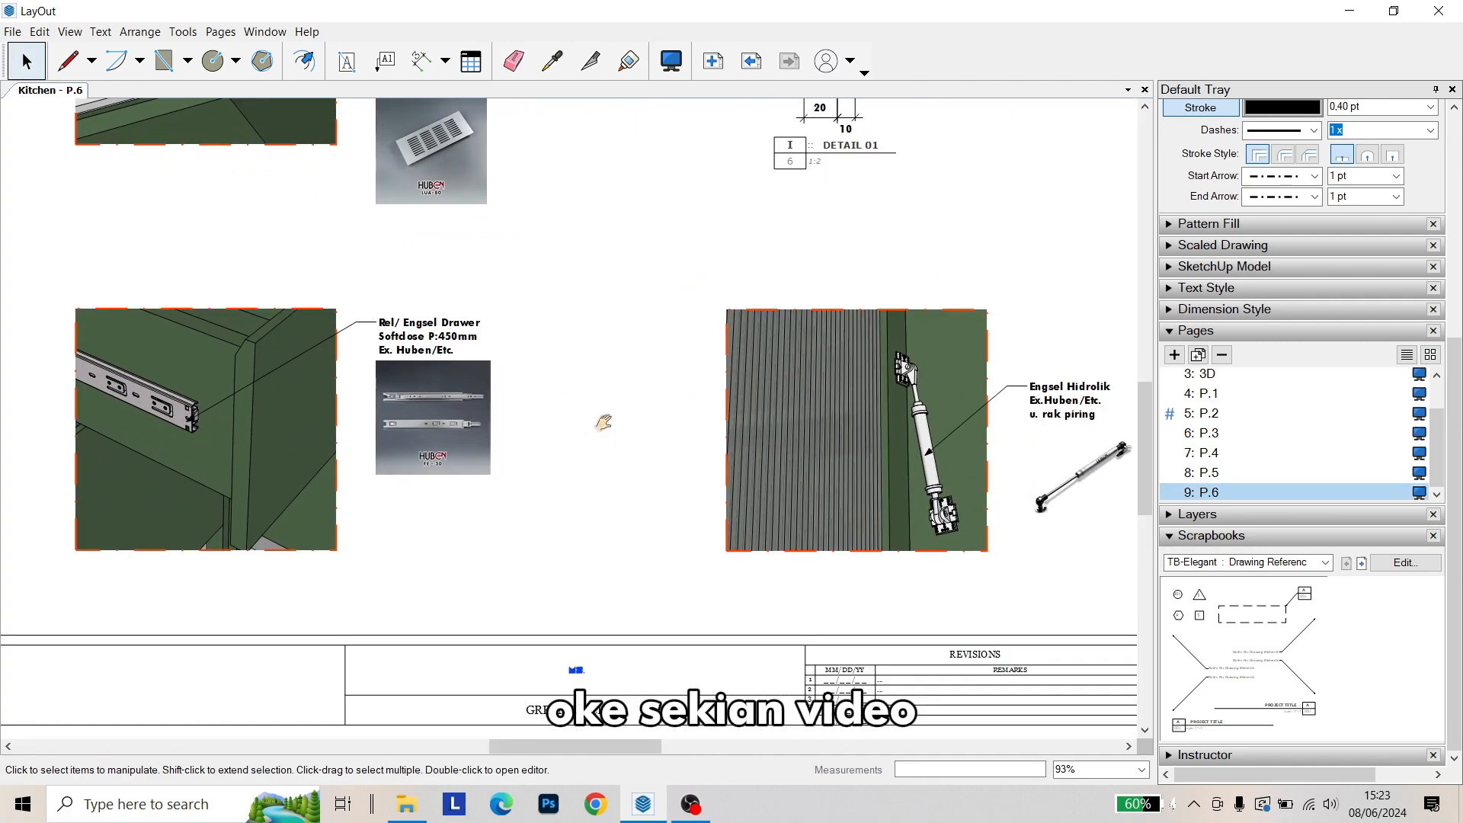
pyautogui.scroll(2, 773, 600)
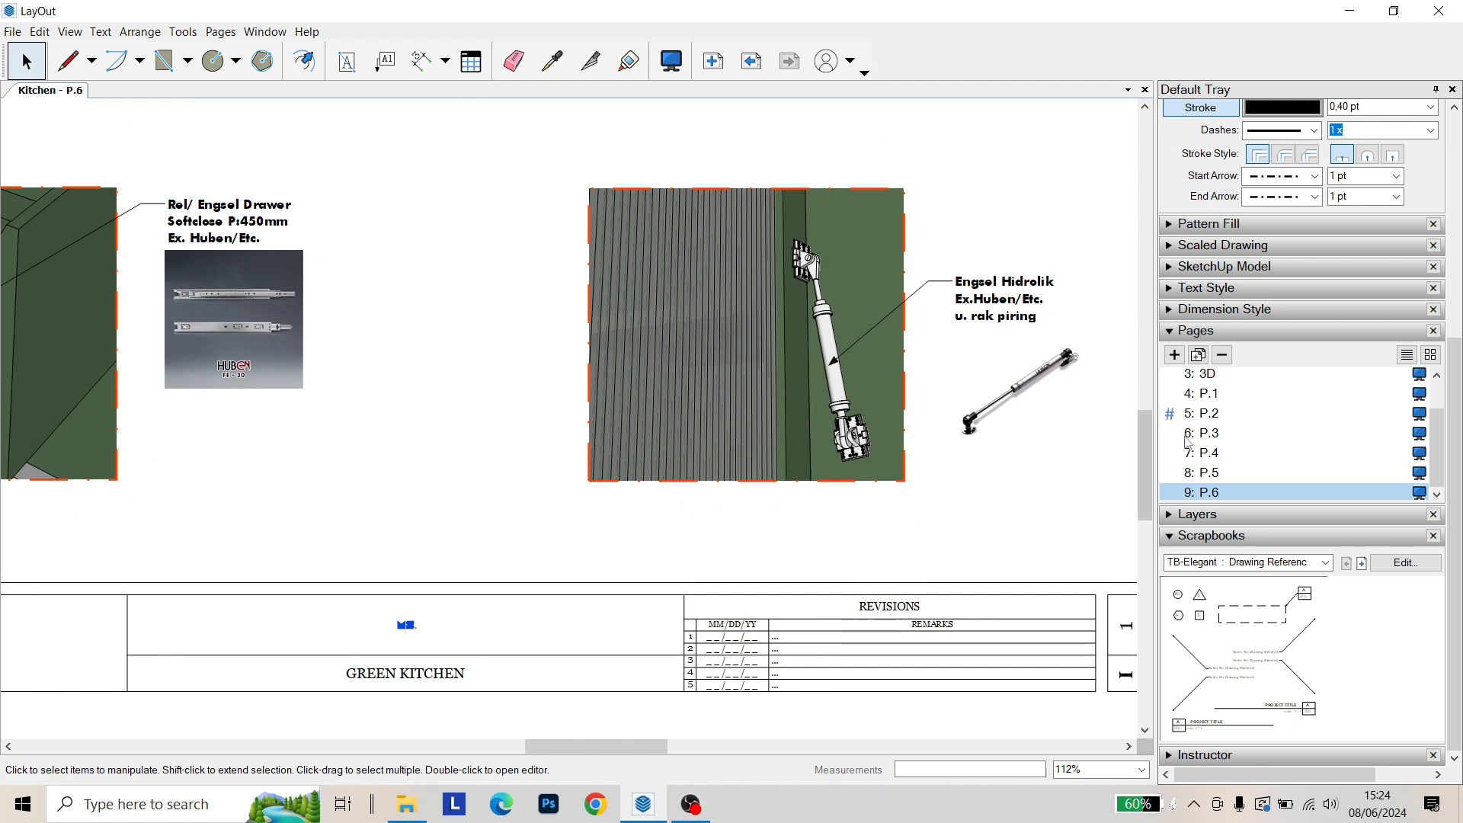
# Examine the Cover Page's title text and title block, and the perspective sheet on the second 3D page
pyautogui.scroll(2, 1213, 414)
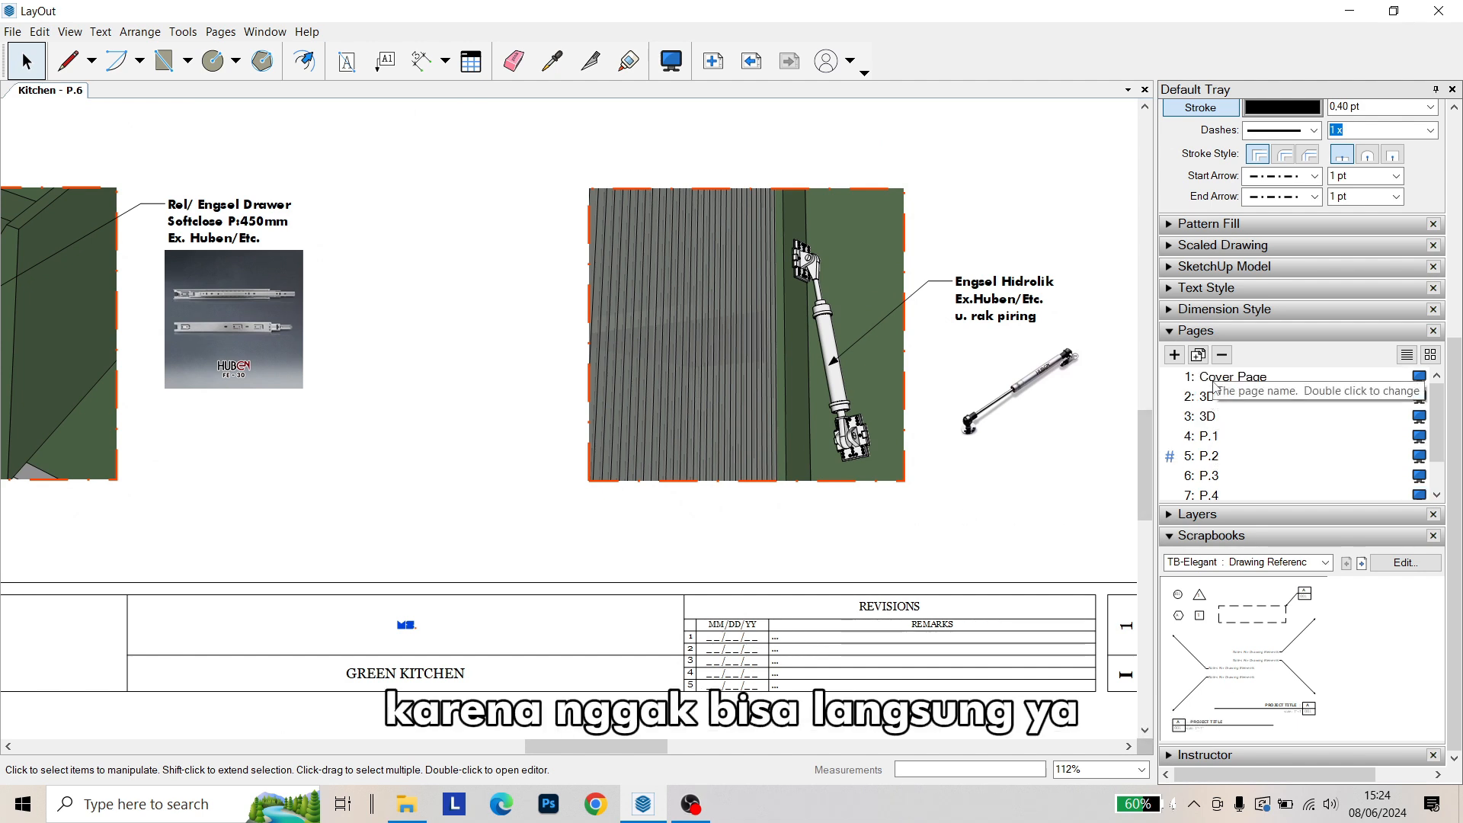
pyautogui.click(1214, 378)
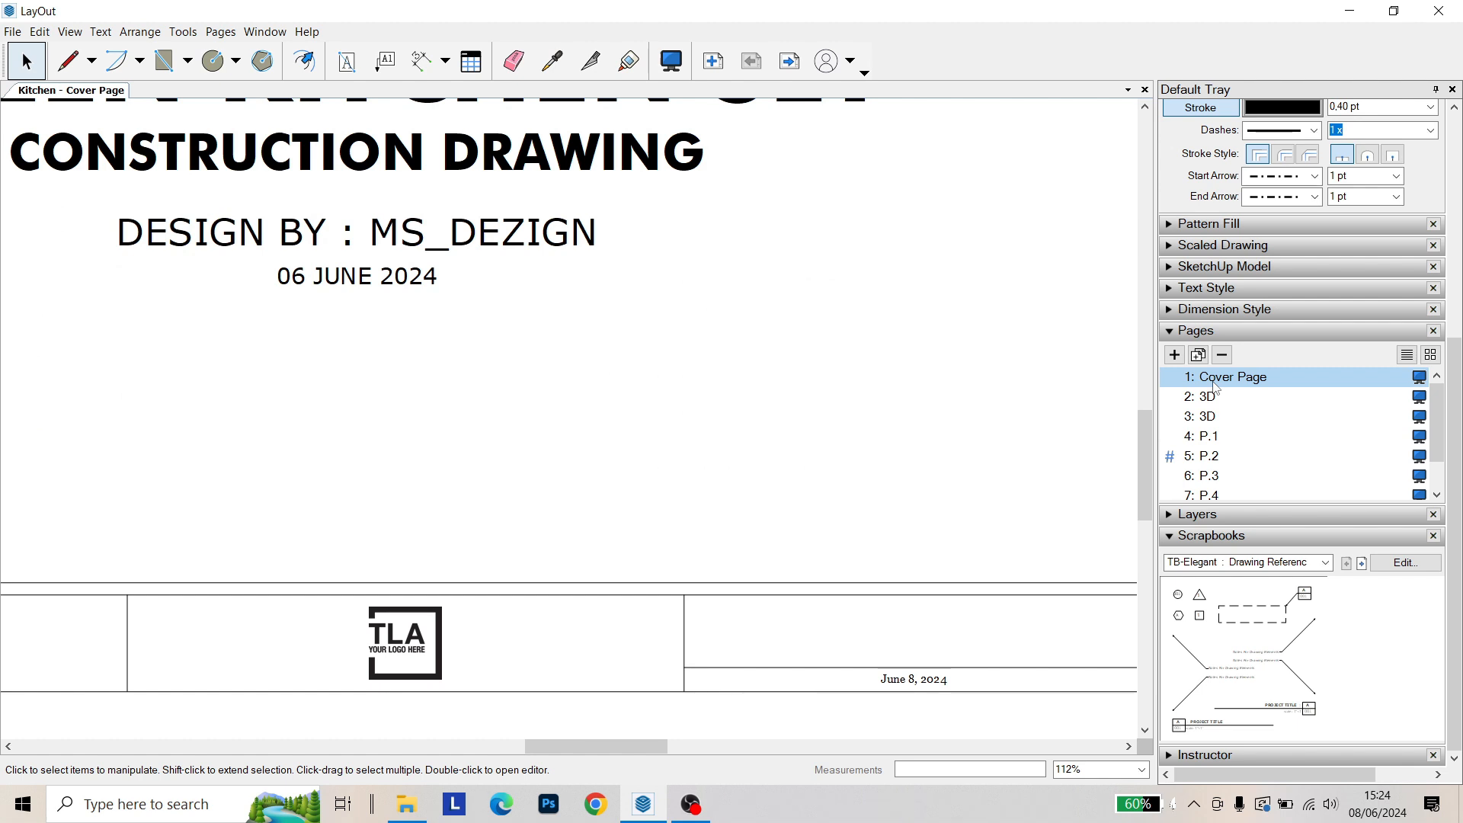
pyautogui.scroll(-2, 862, 432)
pyautogui.scroll(-1, 567, 414)
pyautogui.scroll(3, 567, 414)
pyautogui.scroll(-2, 593, 467)
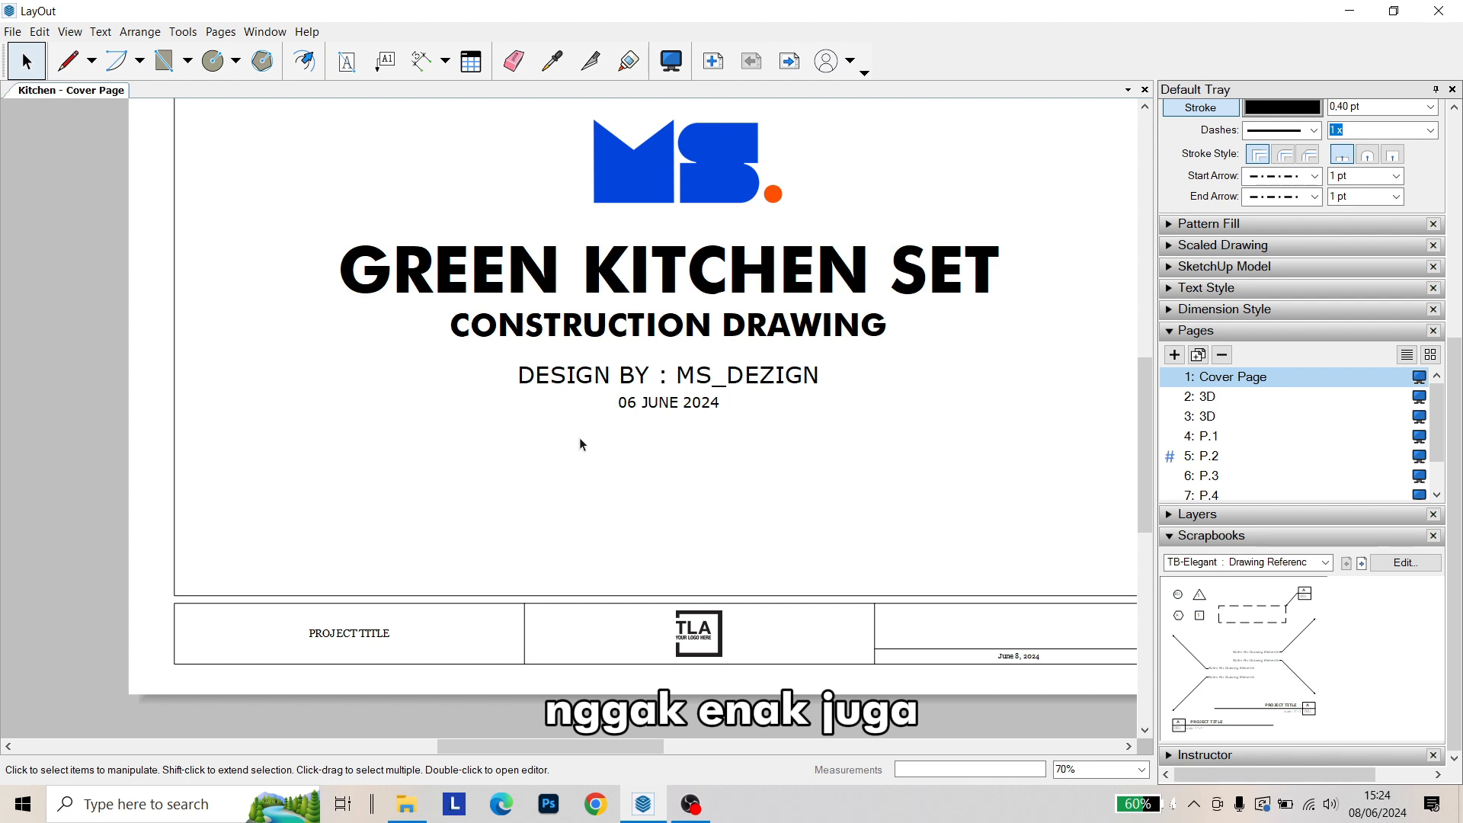
pyautogui.scroll(1, 561, 350)
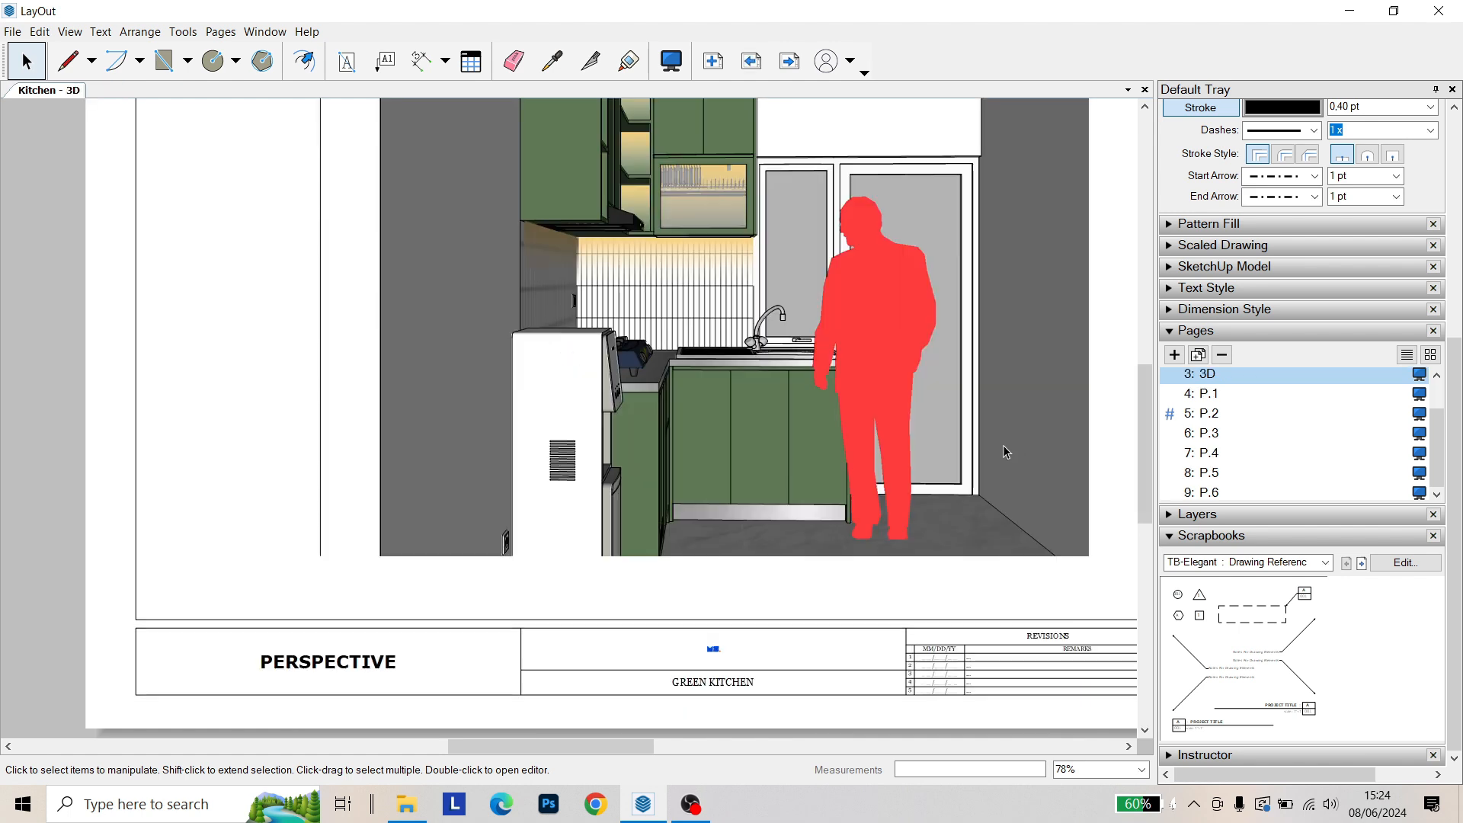
pyautogui.scroll(-3, 1006, 452)
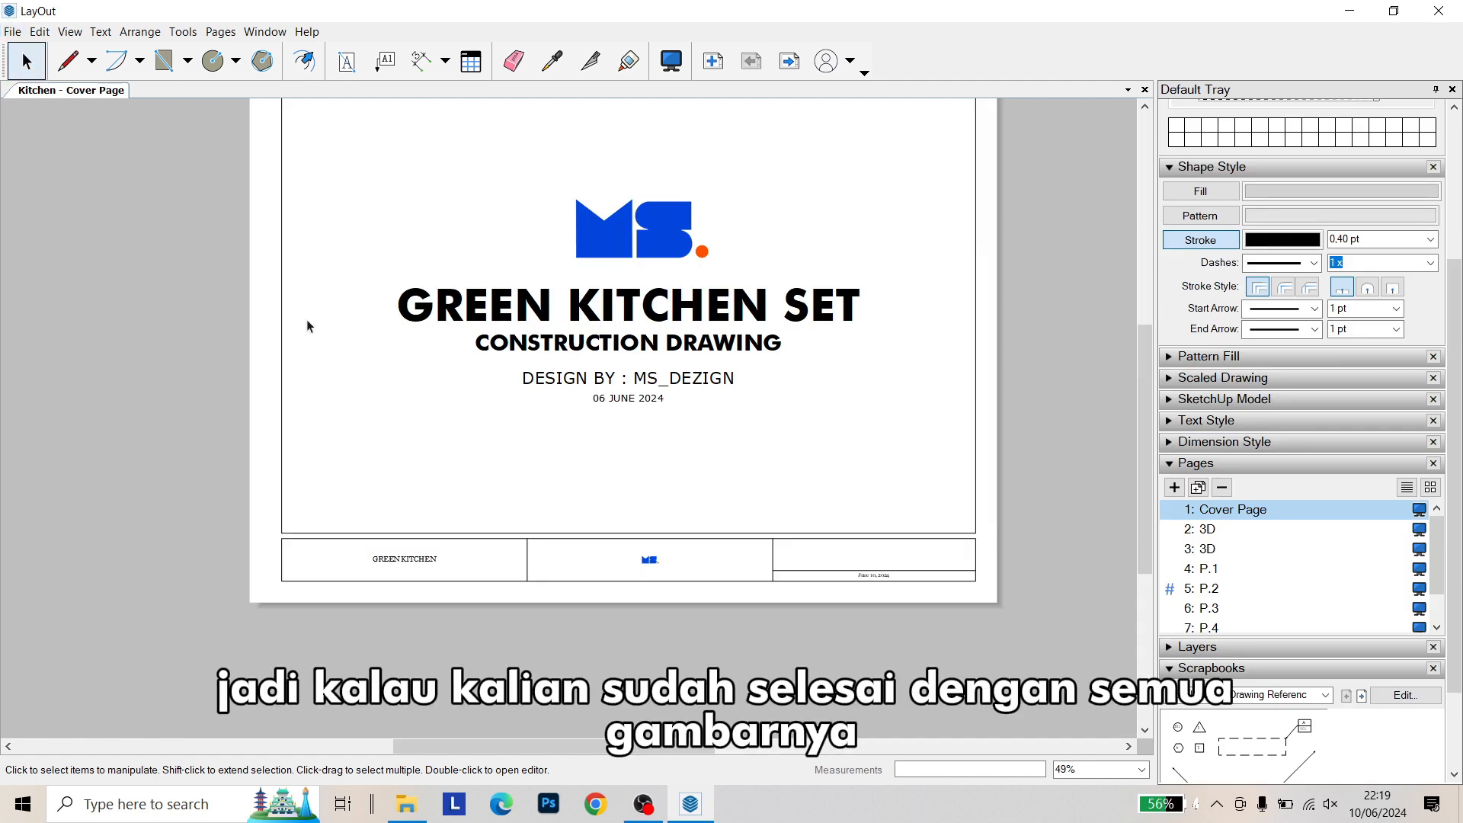
# Review the whole Cover Page sheet, both 3D pages, and drawing pages P.1 and P.2
pyautogui.moveTo(312, 282); pyautogui.dragTo(370, 341, button='middle')
pyautogui.moveTo(596, 335); pyautogui.dragTo(558, 336, button='middle')
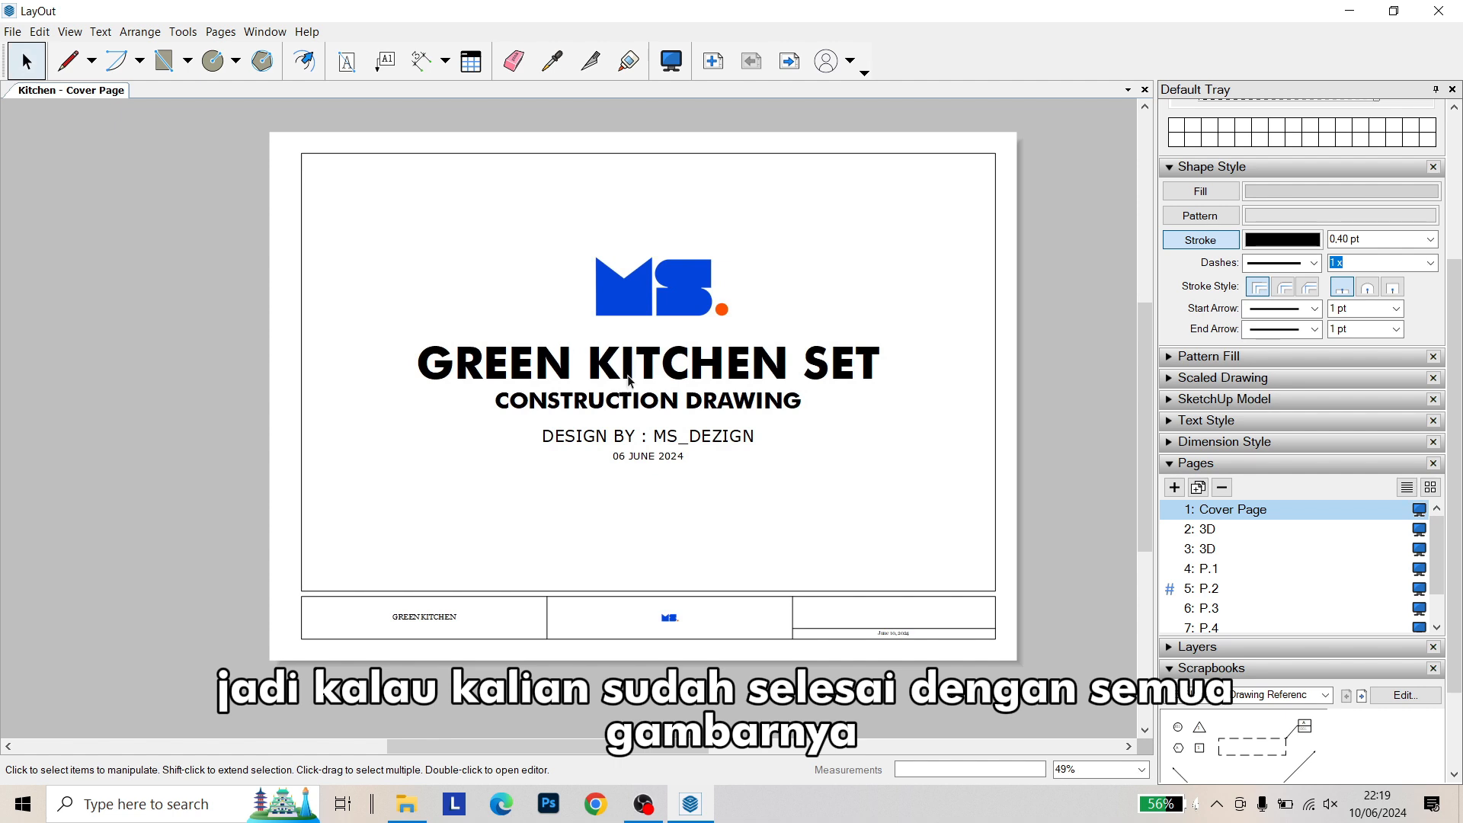
pyautogui.click(1207, 531)
pyautogui.click(1205, 550)
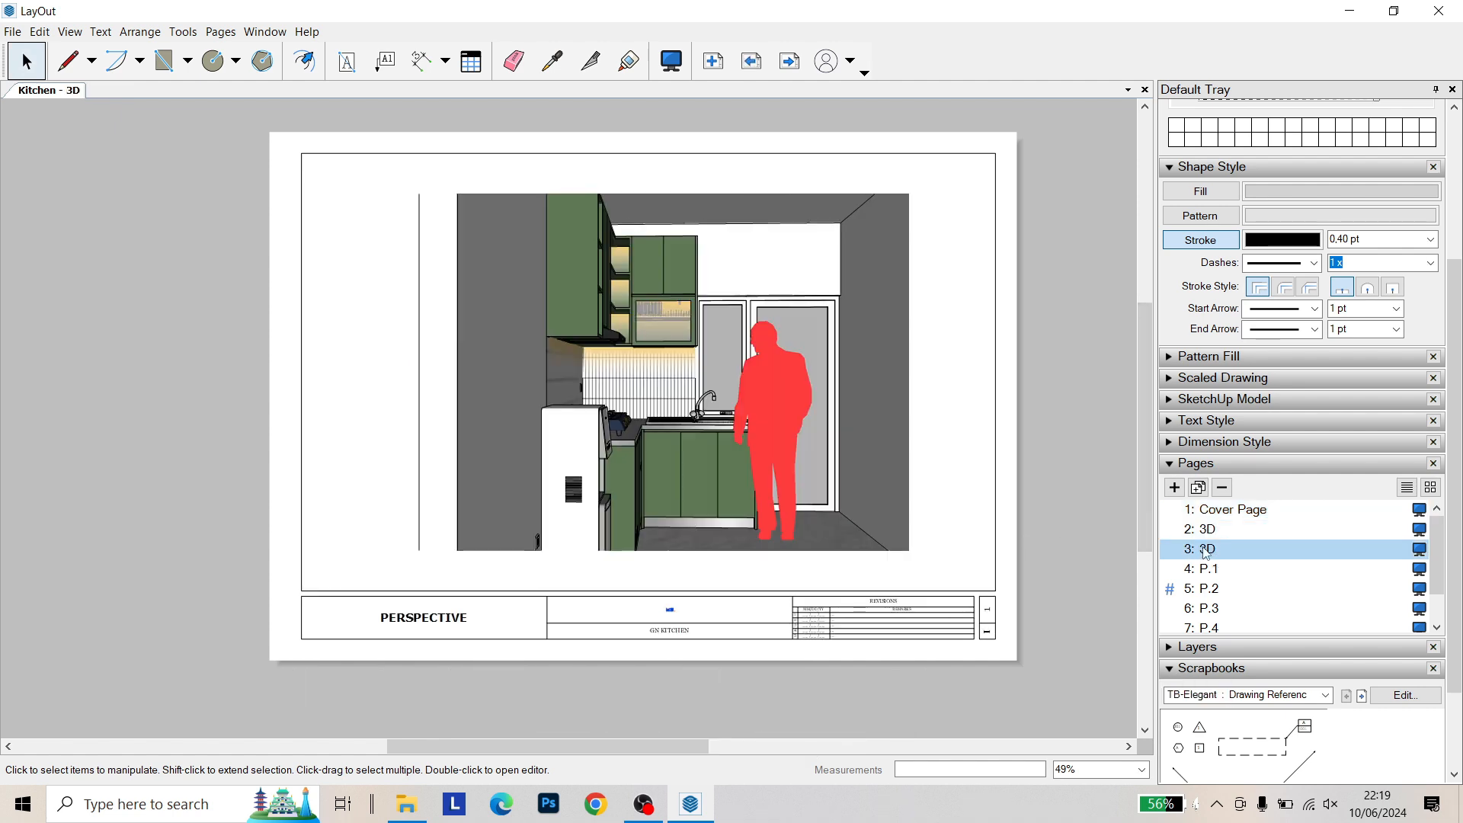
pyautogui.click(1207, 571)
pyautogui.click(1212, 593)
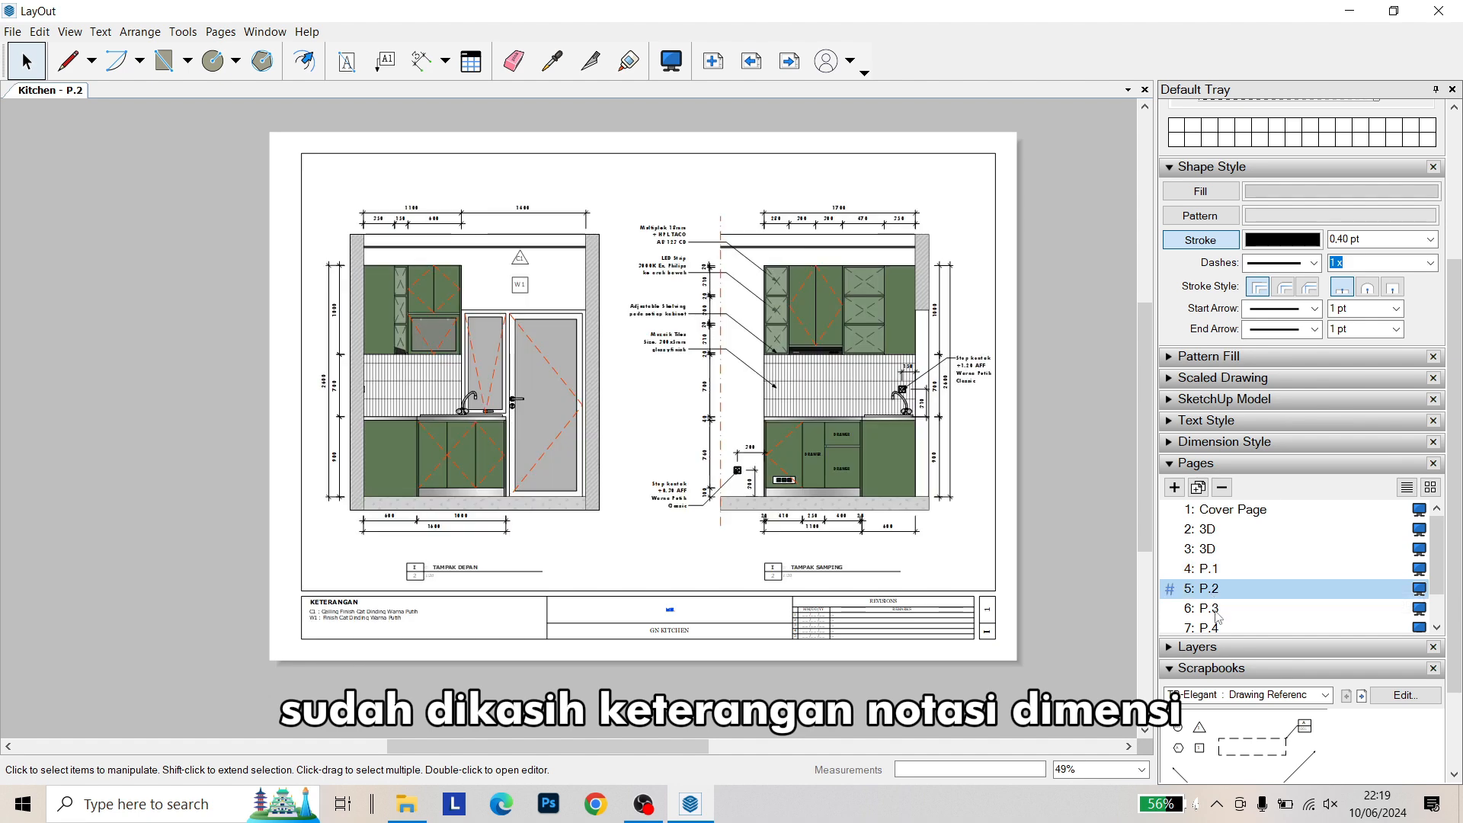
# Review the cabinet section plans on P.4 and P.5 and the details on P.6, and return to the Cover Page
pyautogui.click(1216, 628)
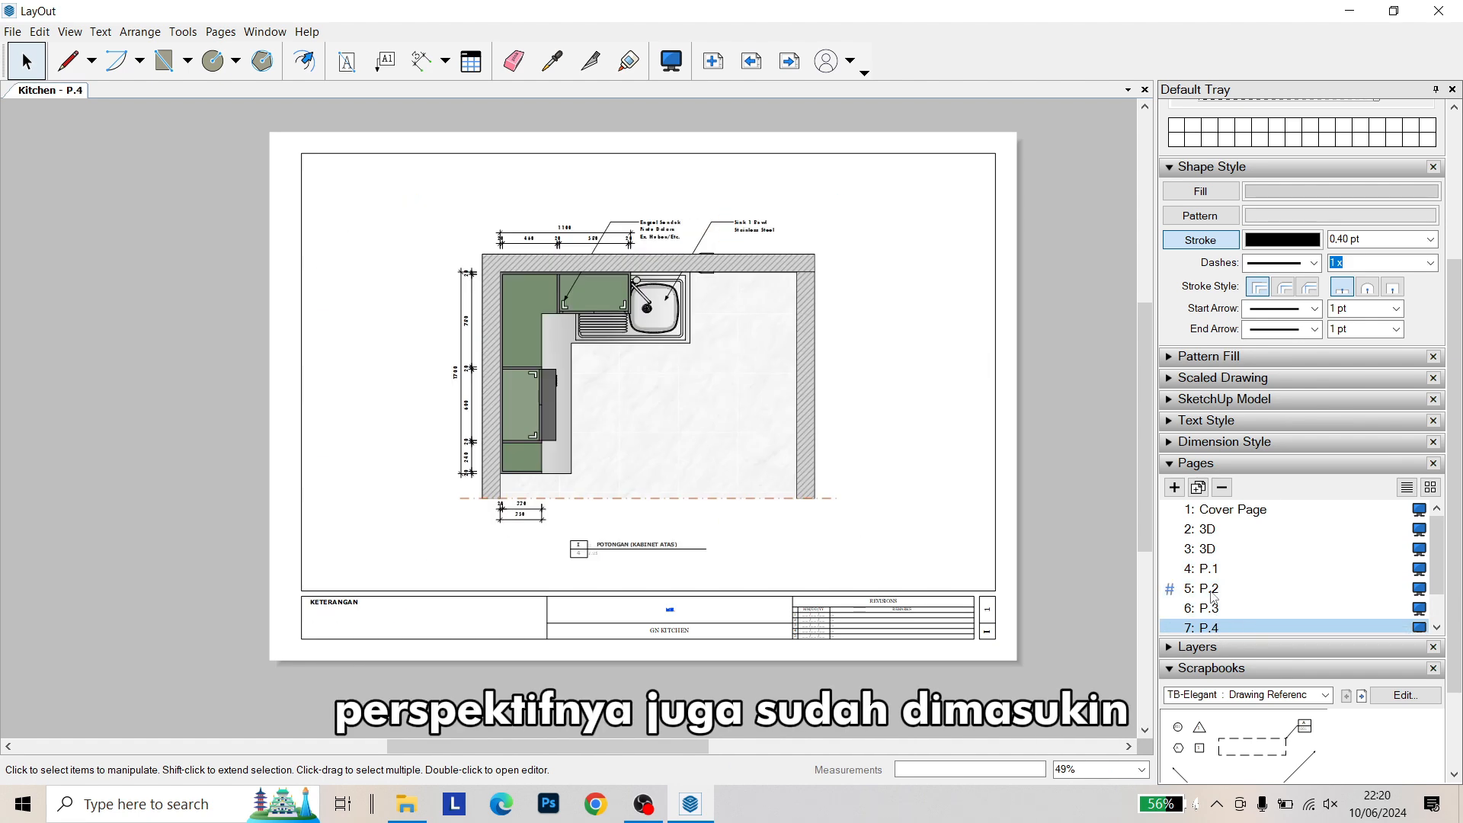
pyautogui.scroll(-1, 1220, 623)
pyautogui.click(1224, 605)
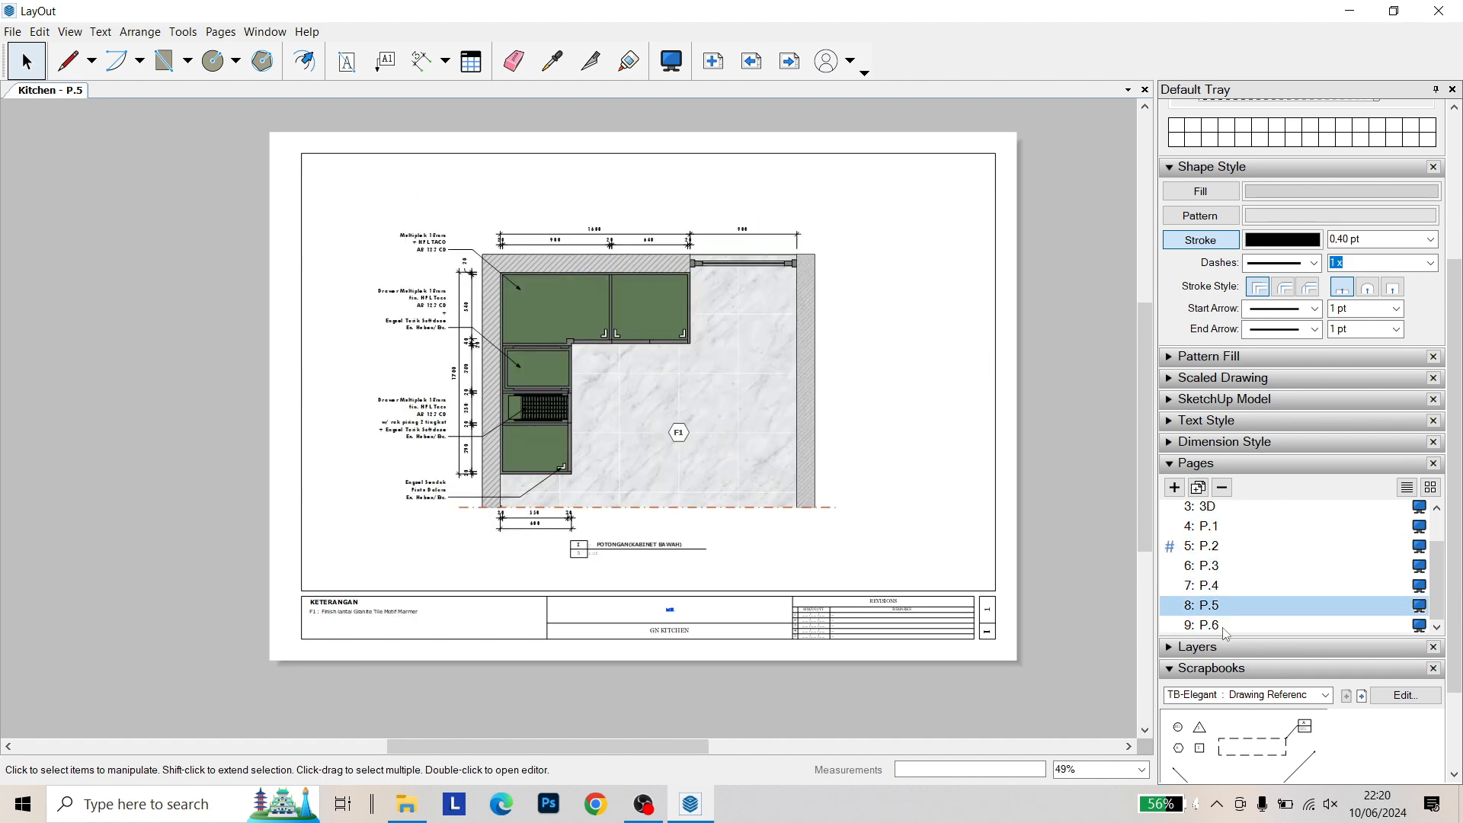
pyautogui.click(1219, 626)
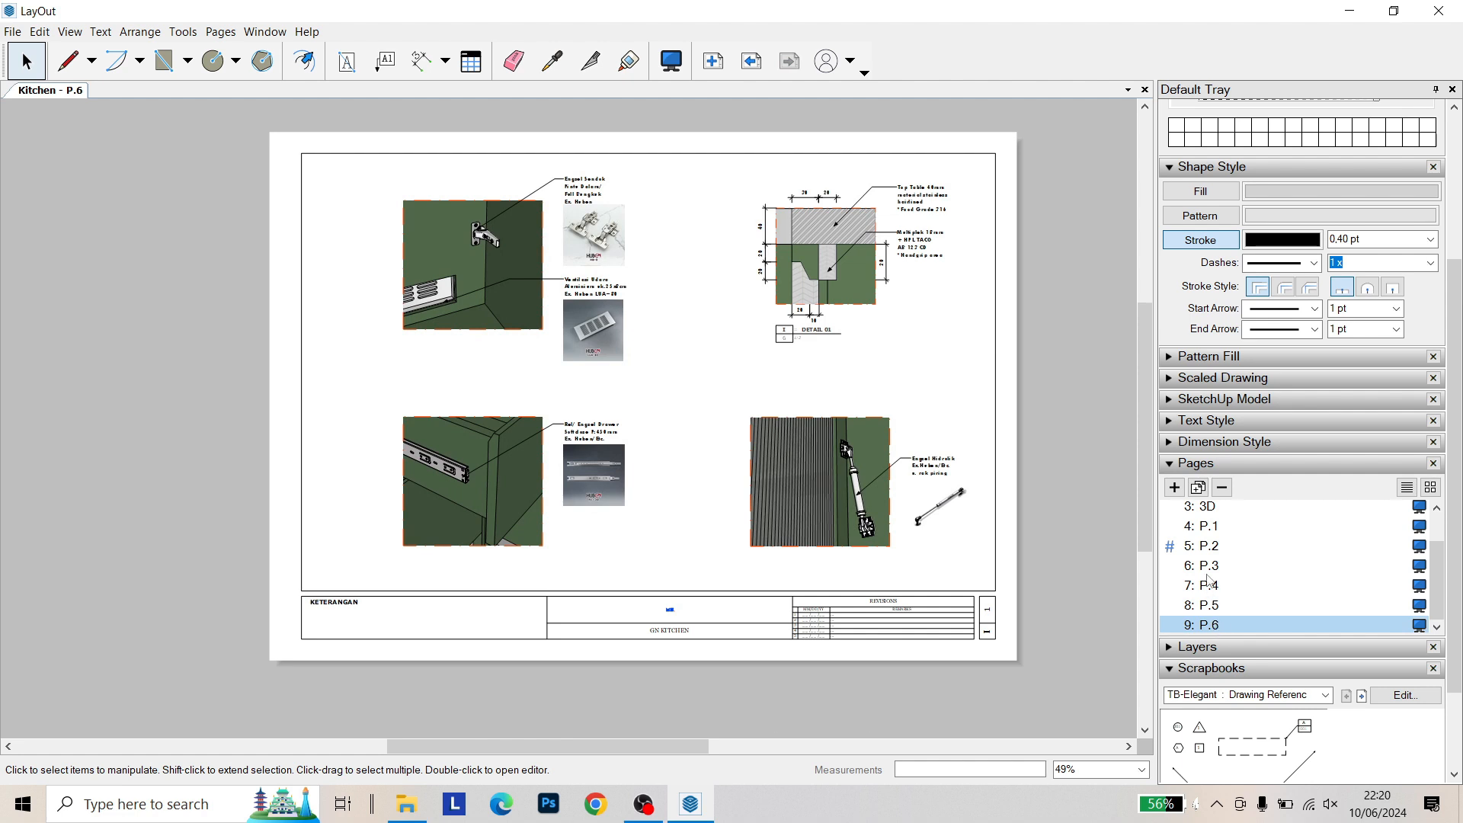
pyautogui.scroll(1, 1213, 534)
pyautogui.click(1208, 511)
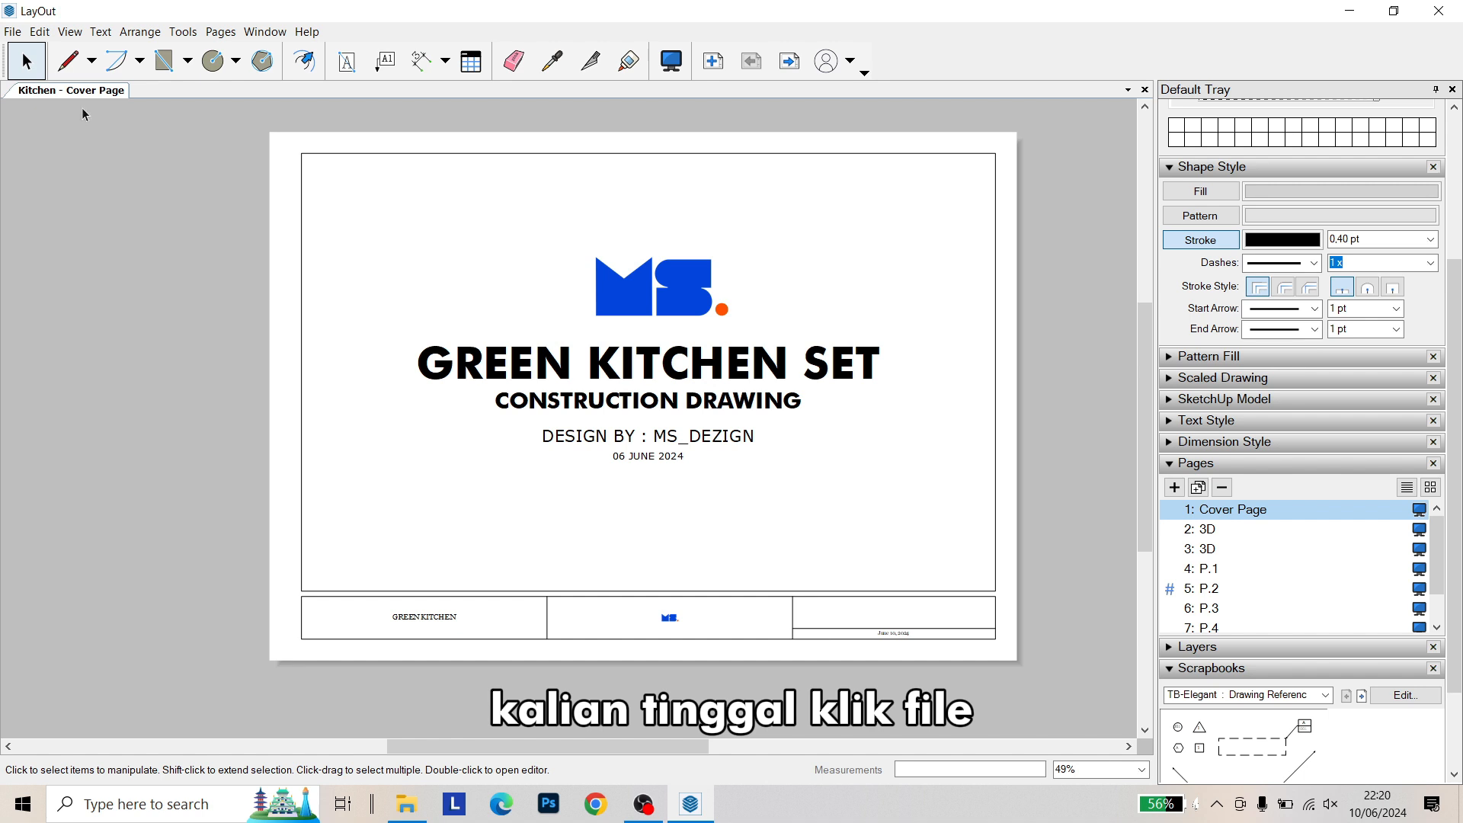
# Start a PDF export of the drawing set and choose the For Utube 23 folder as its destination
pyautogui.click(18, 35)
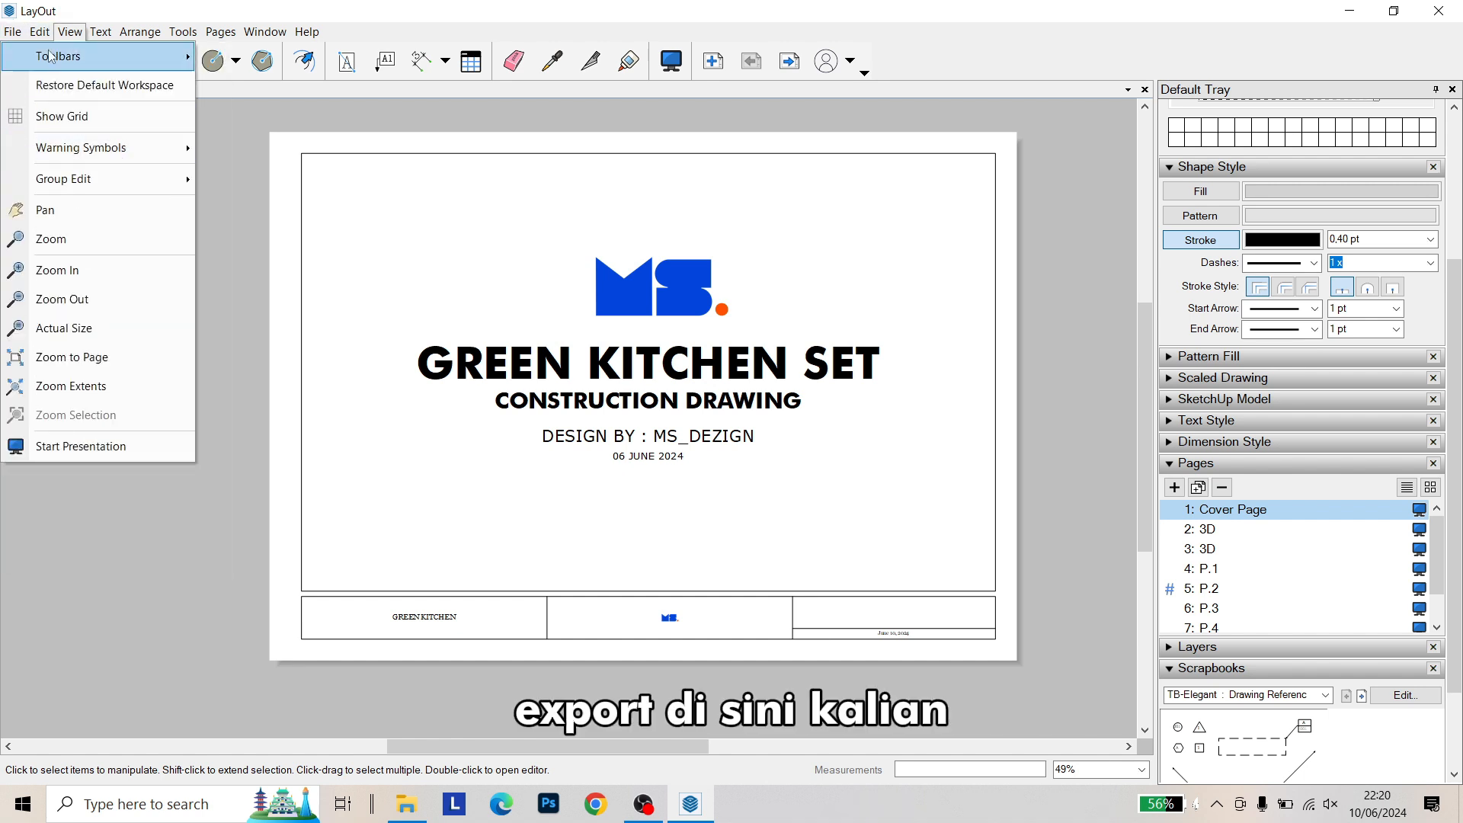
pyautogui.moveTo(142, 333)
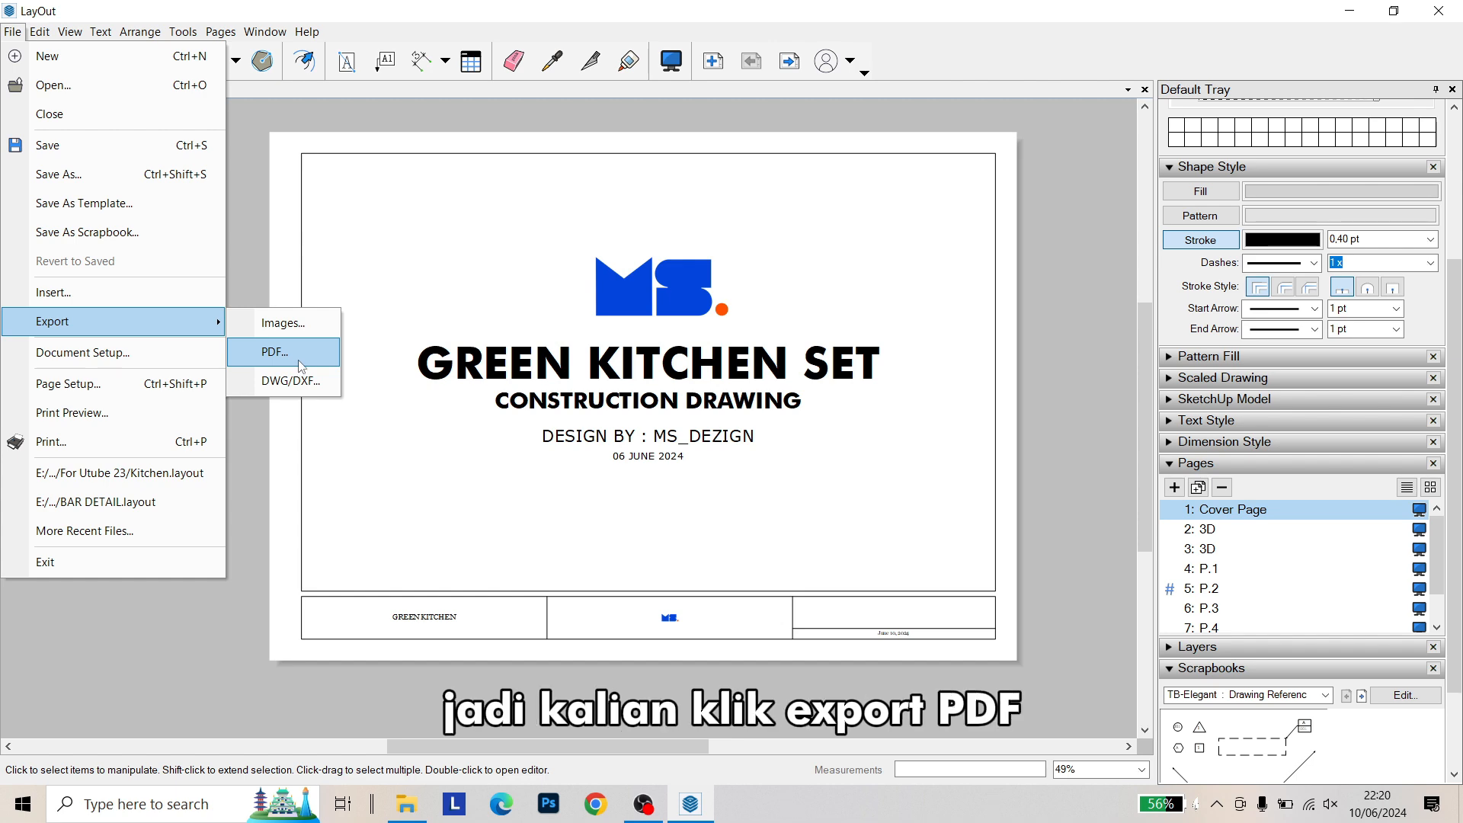
pyautogui.click(300, 367)
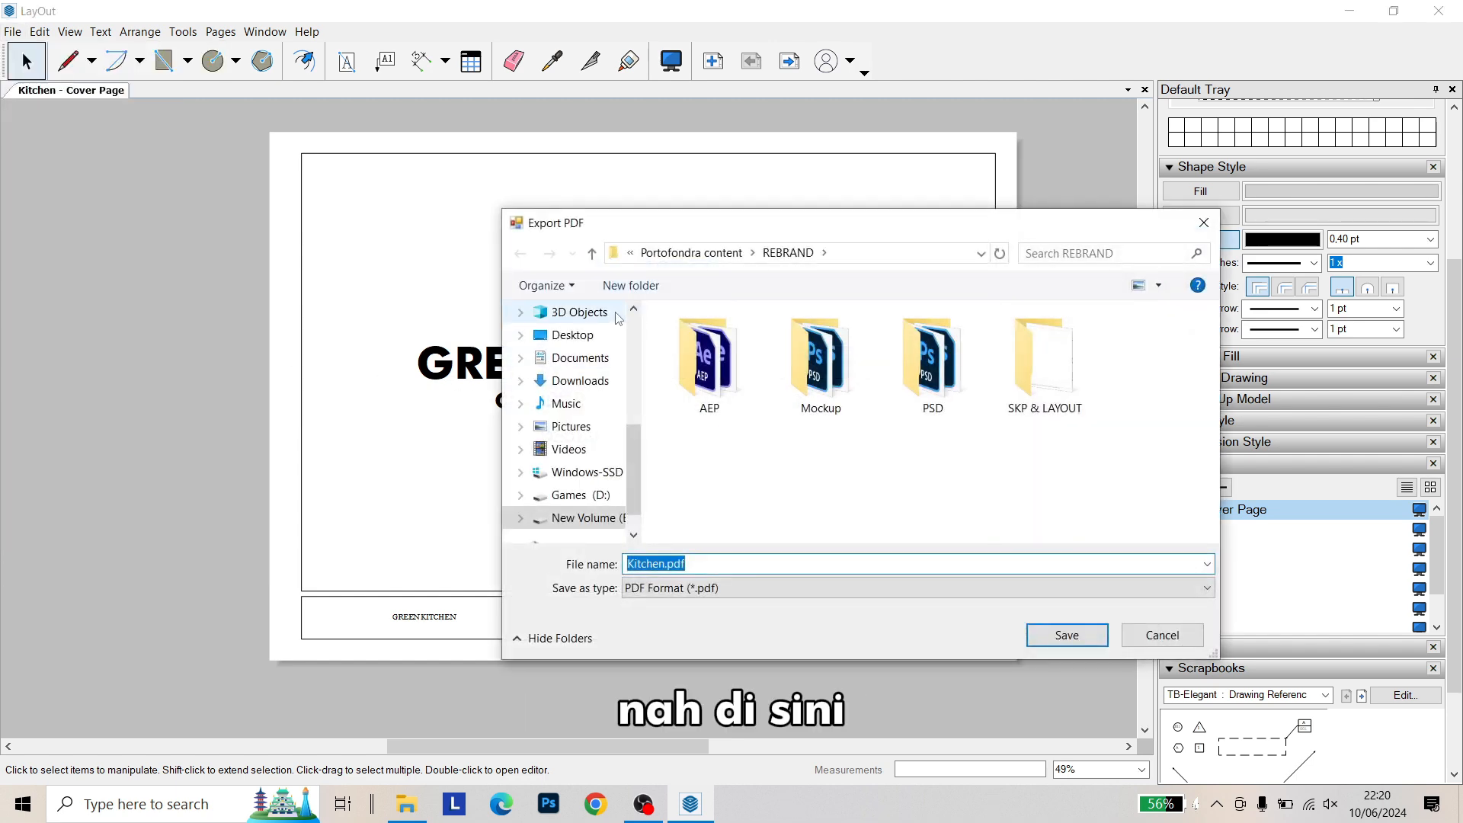
pyautogui.scroll(3, 587, 350)
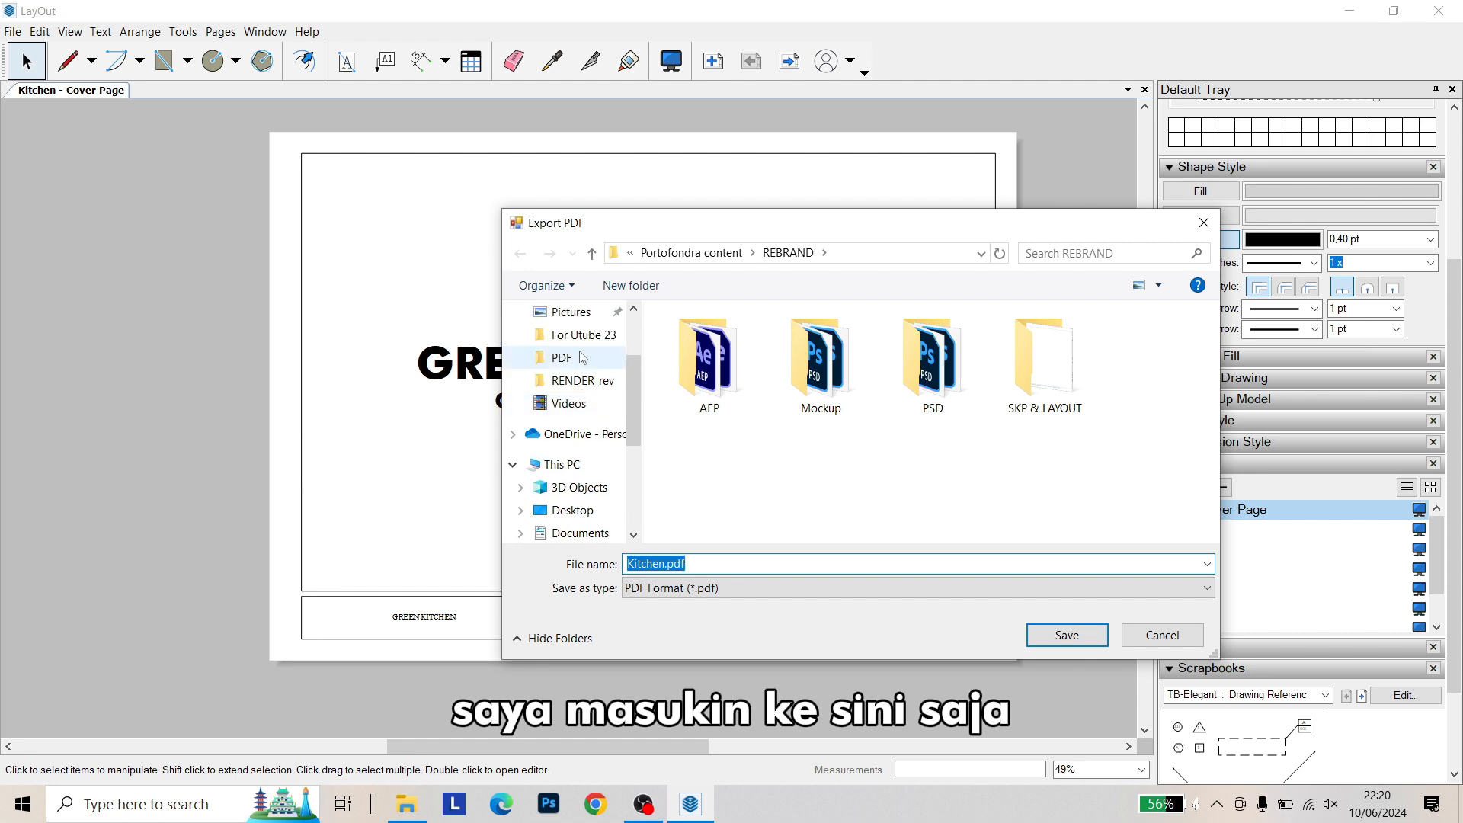
pyautogui.click(582, 335)
# Name the exported PDF "construction kitchen" and proceed to the PDF export options
pyautogui.click(711, 562)
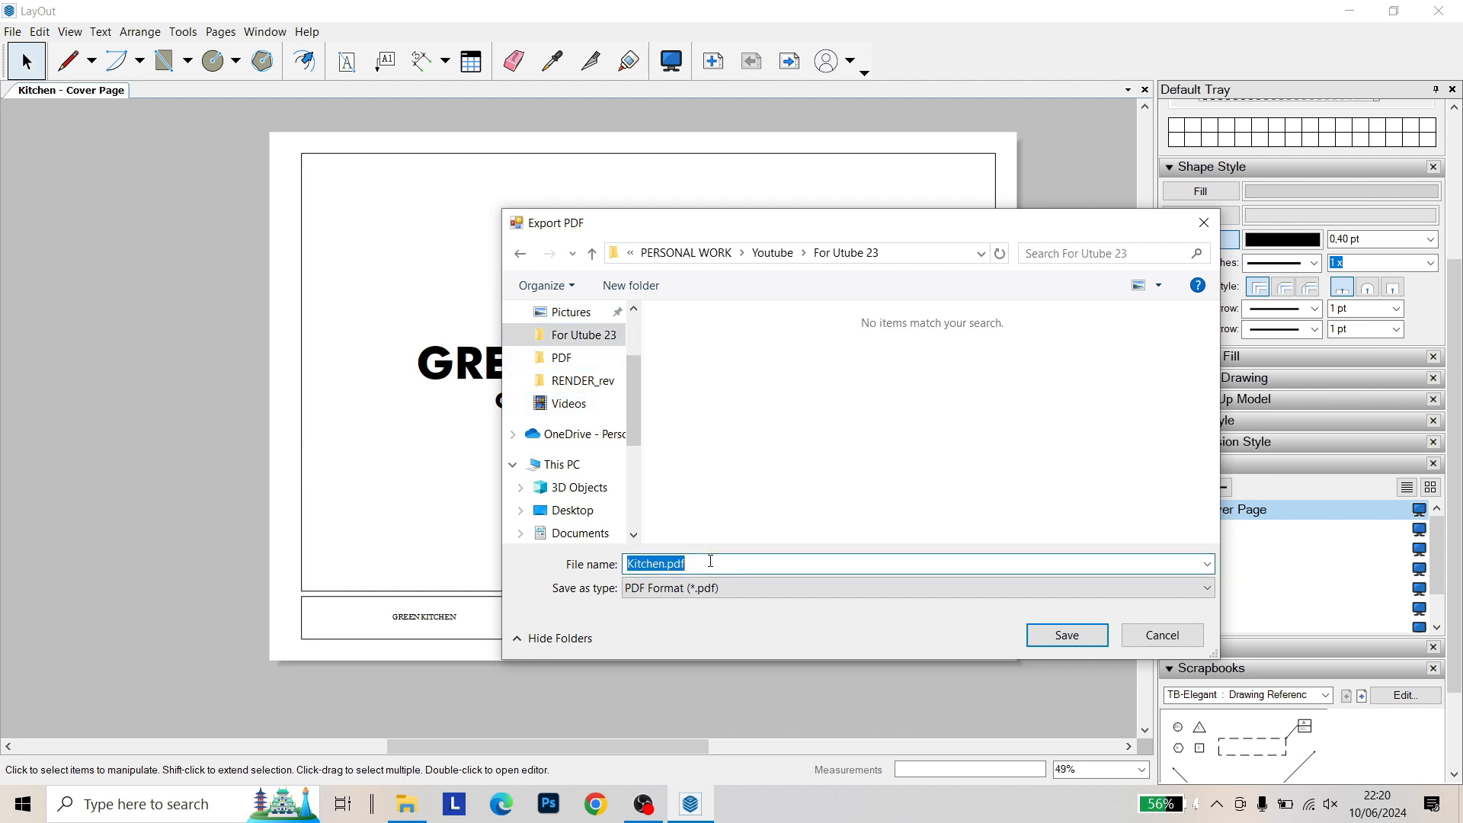
pyautogui.press('BackSpace')
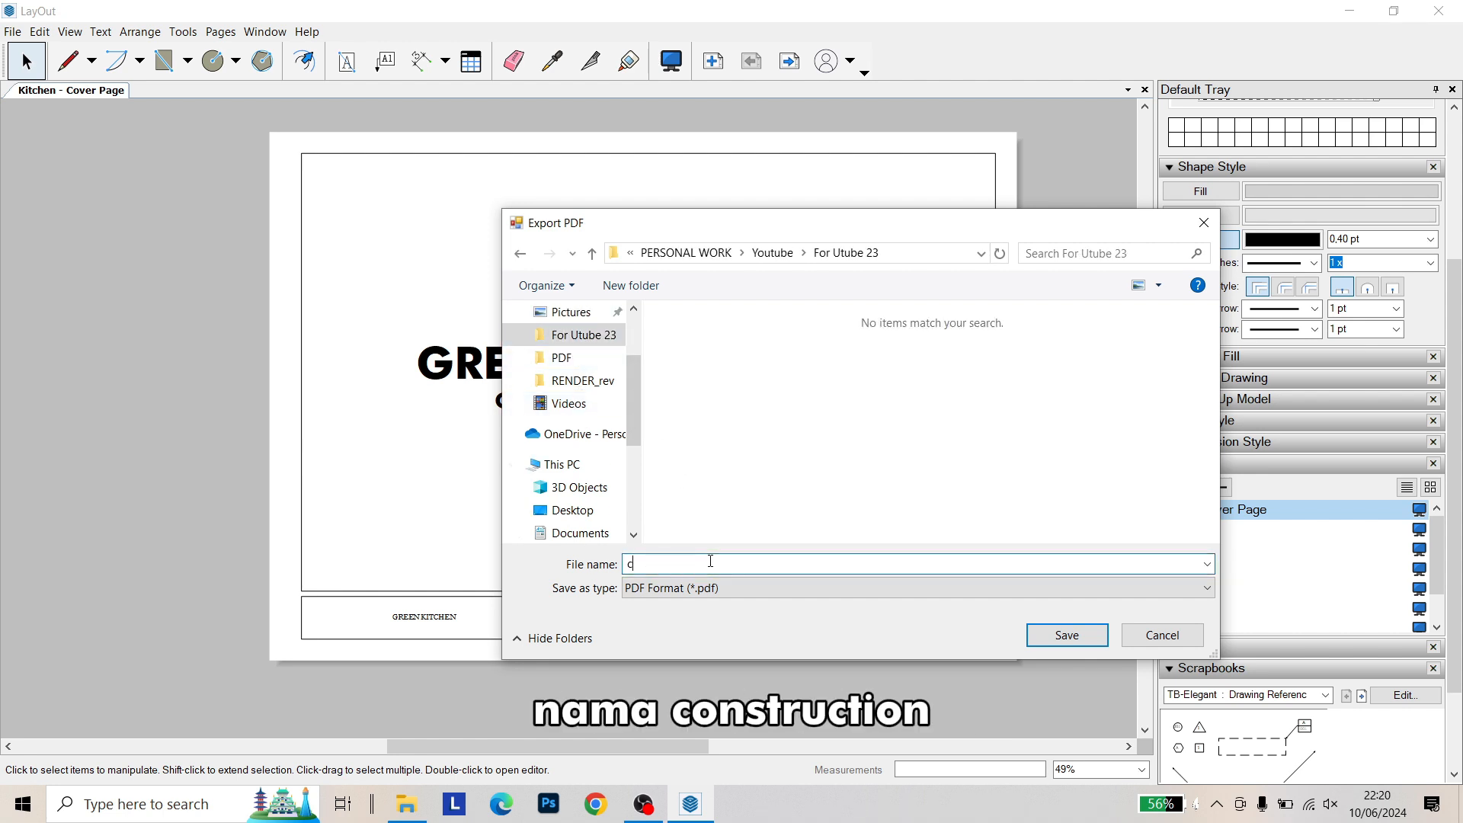
pyautogui.write('co')
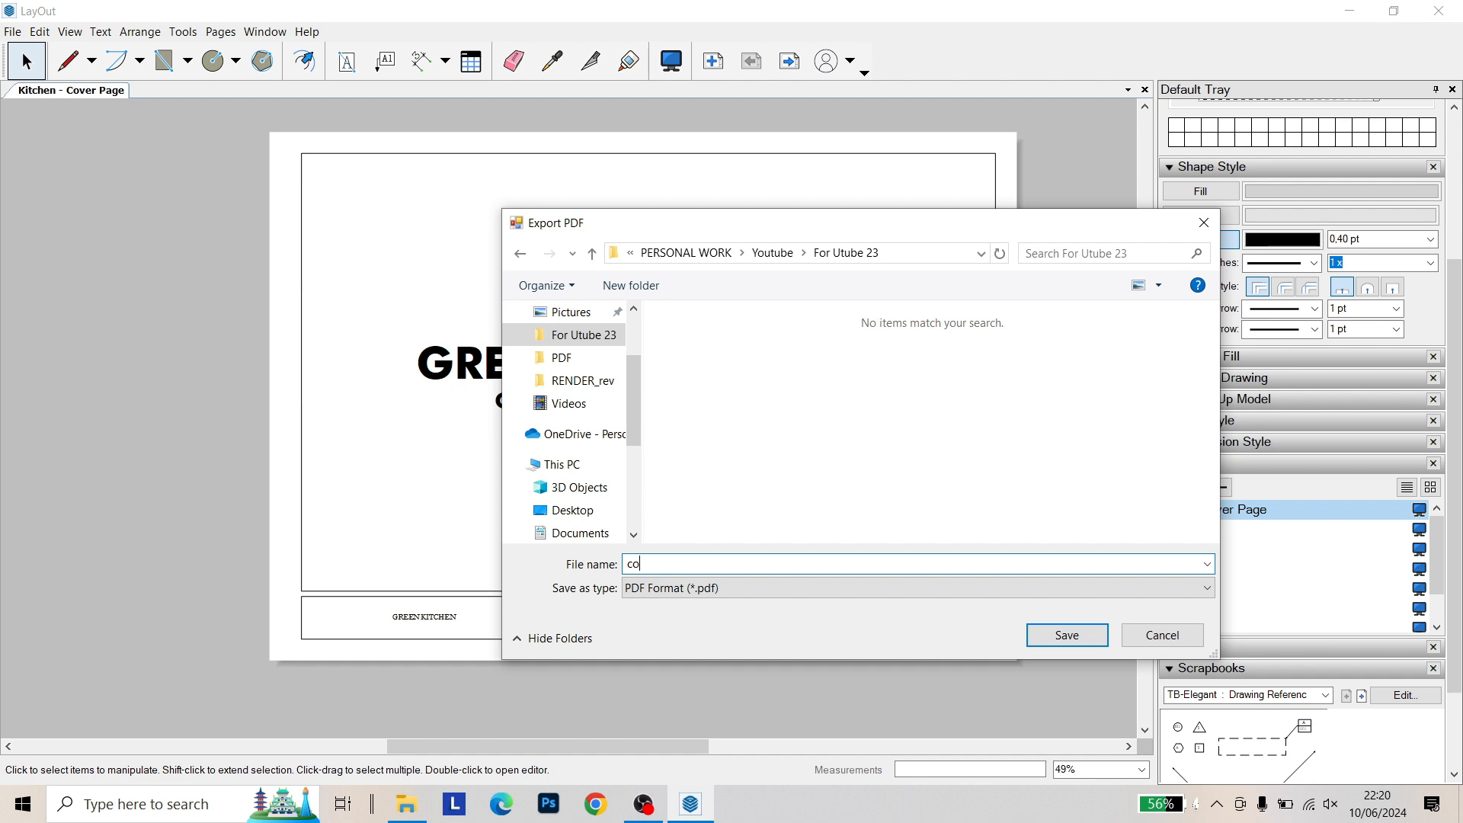
pyautogui.write('nstr')
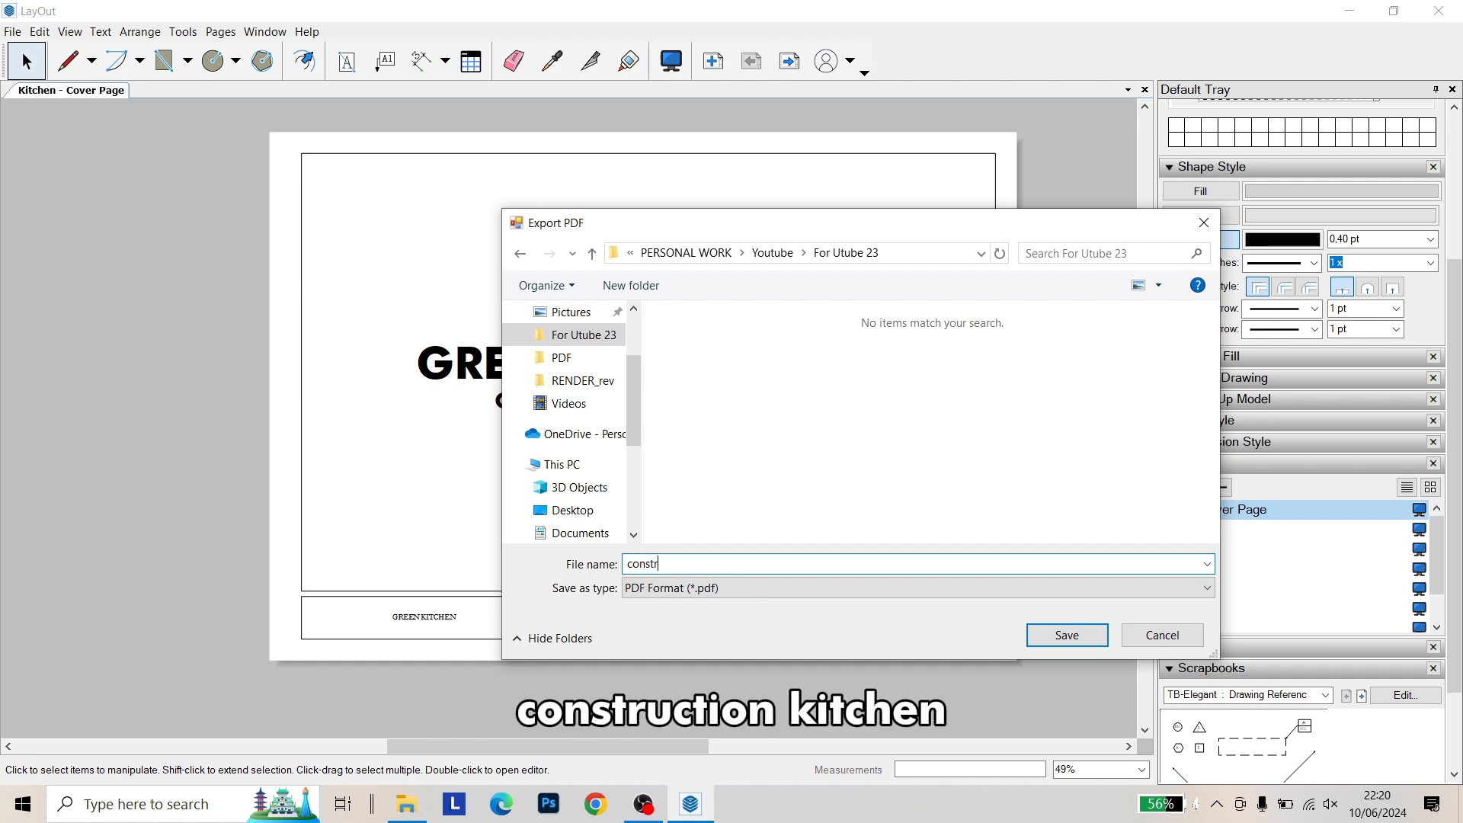
pyautogui.write('uction kitchen')
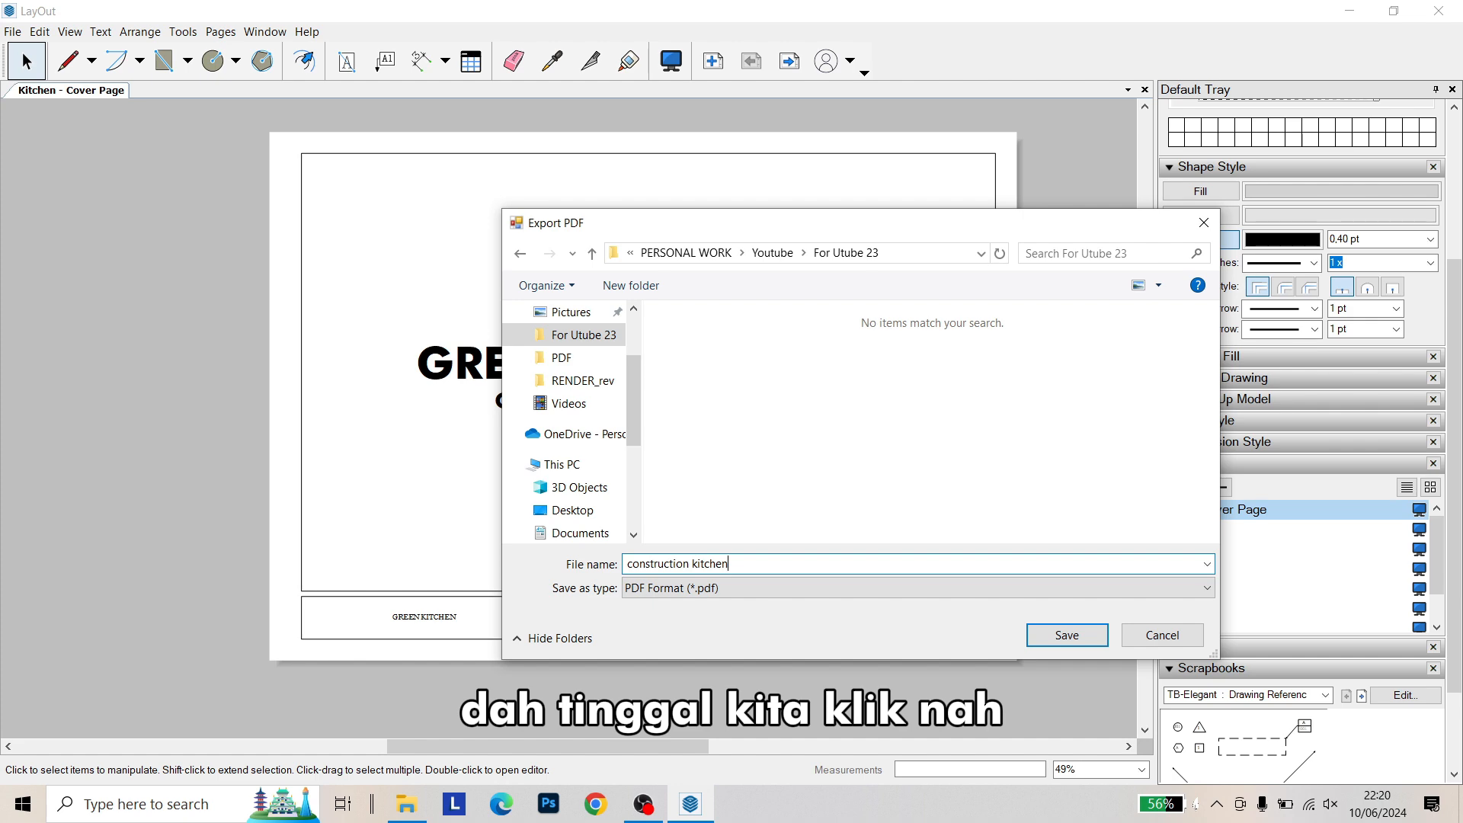
pyautogui.press('Return')
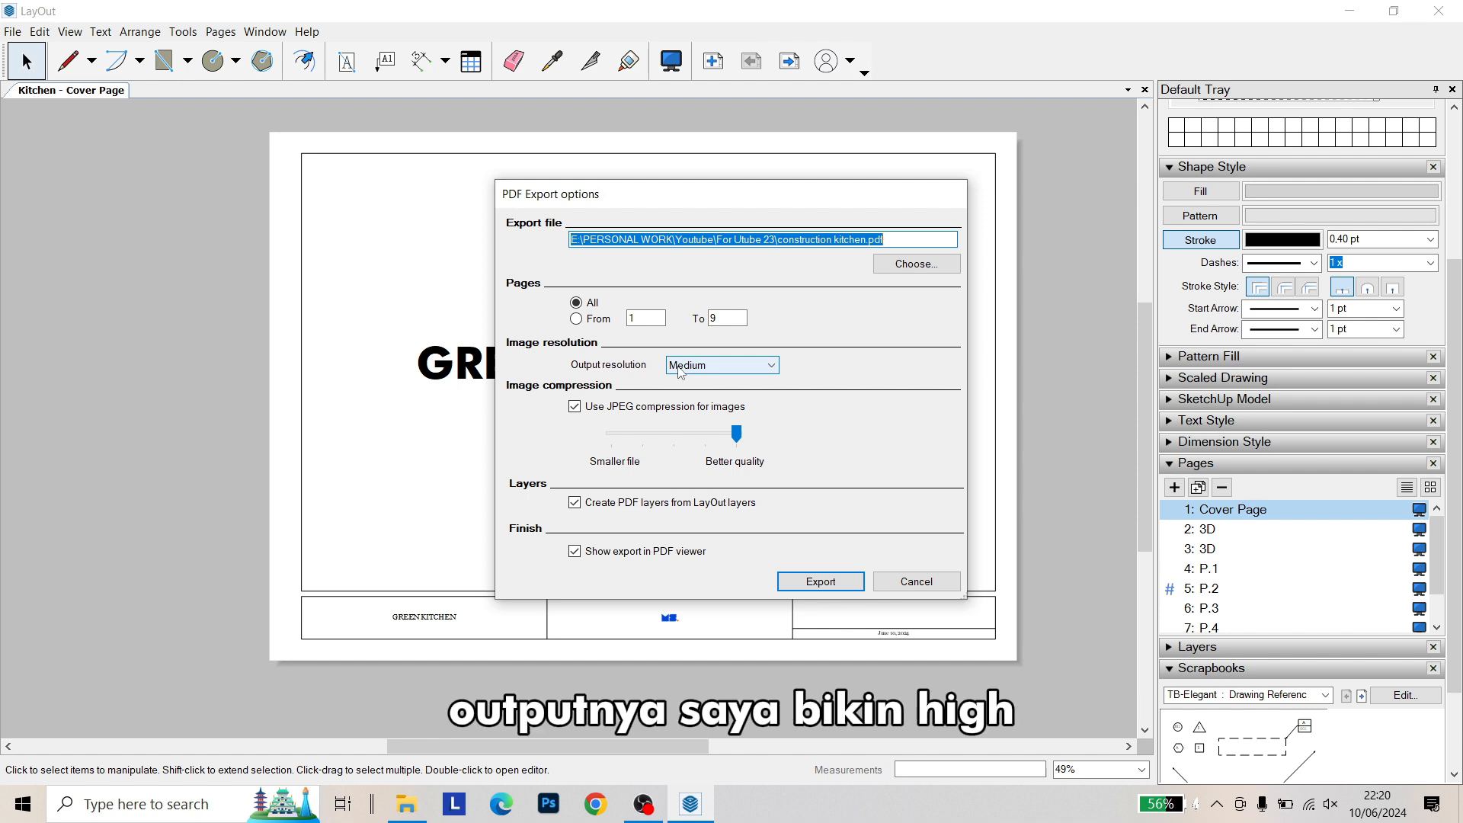
# Set the PDF output resolution to High, keep JPEG compression at the better-quality end, and export the drawing set
pyautogui.click(755, 368)
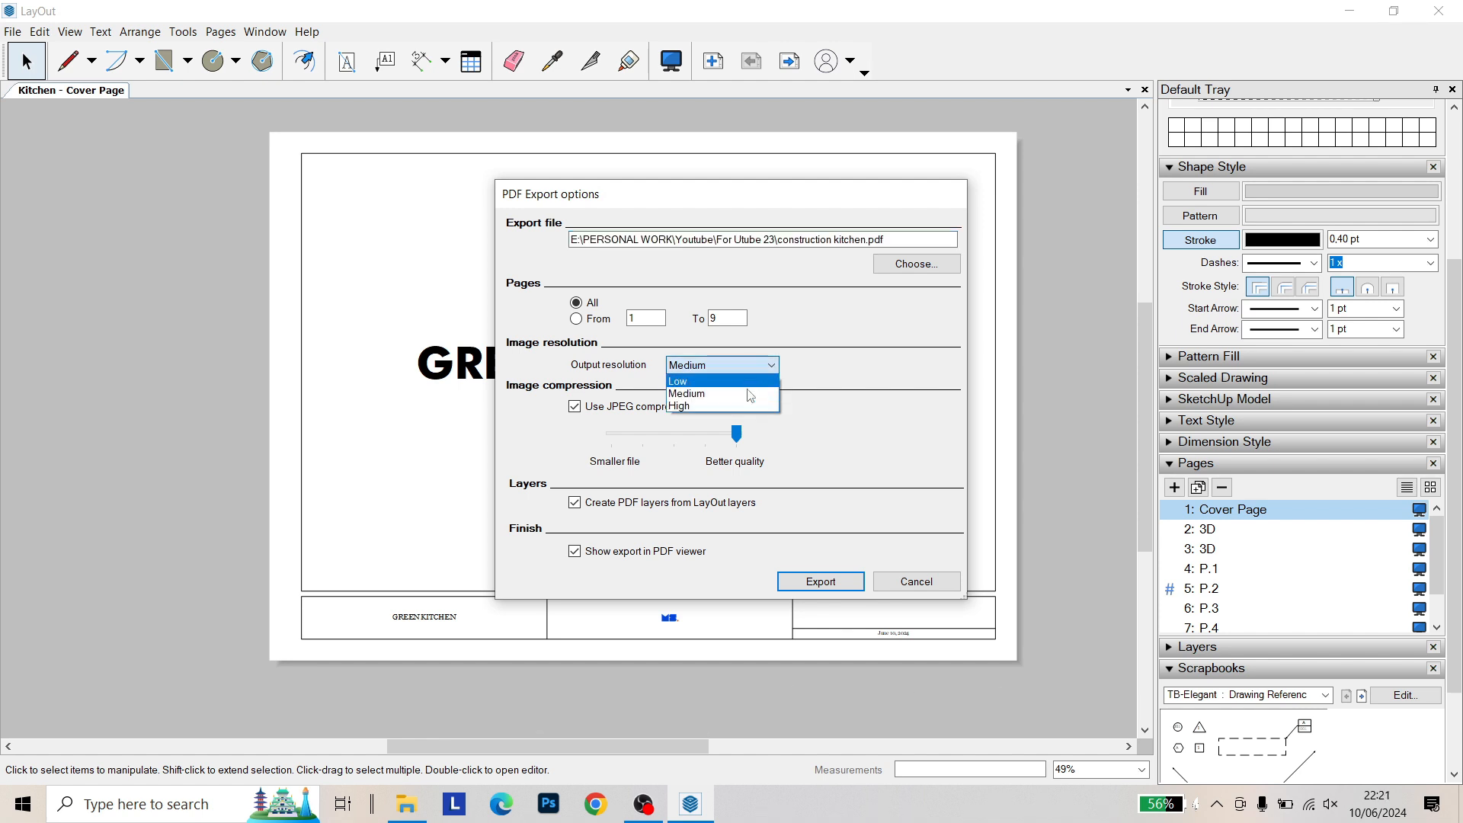
pyautogui.click(744, 406)
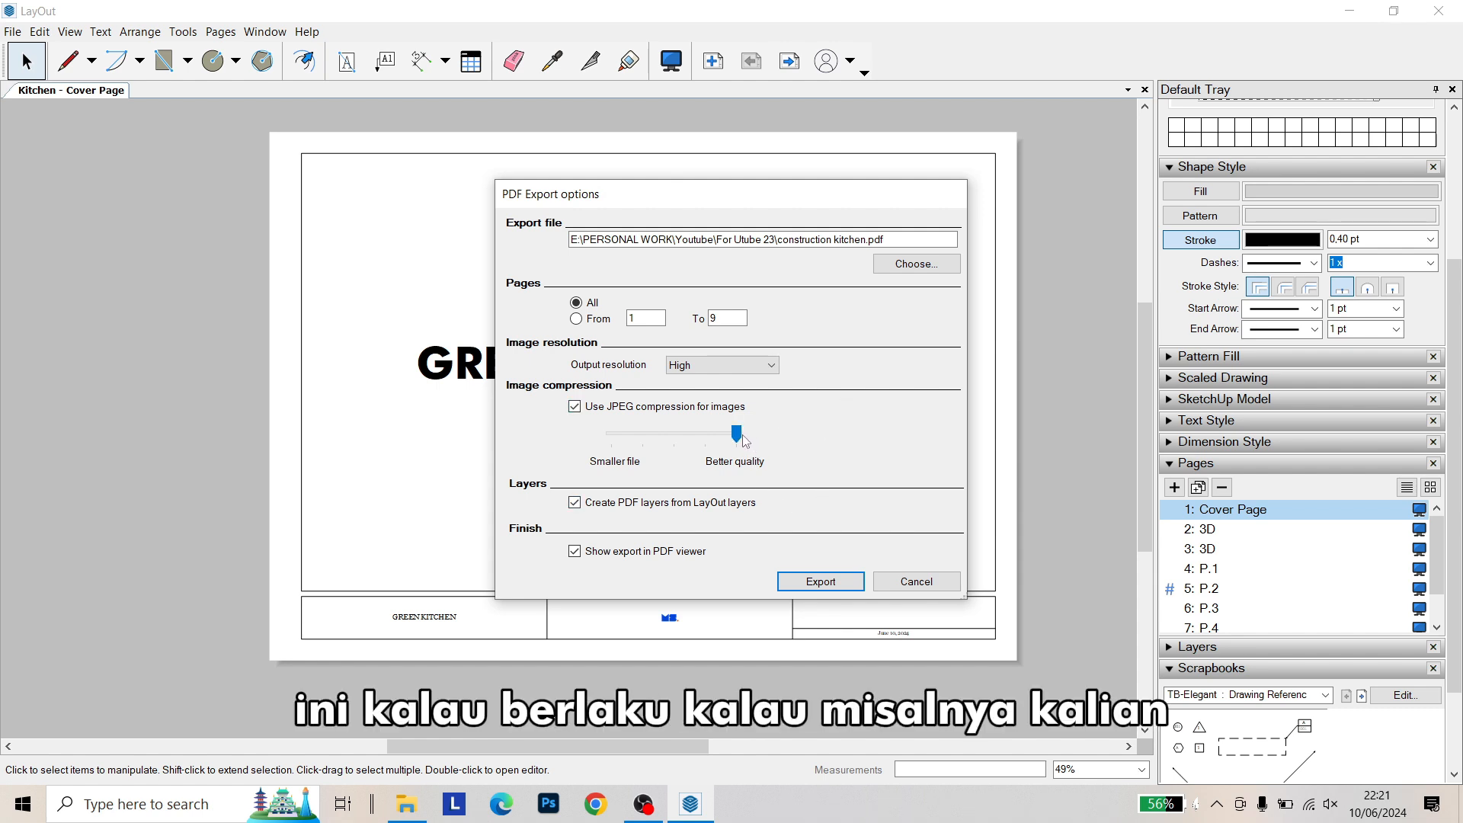
pyautogui.moveTo(741, 438)
pyautogui.mouseDown()
pyautogui.moveTo(613, 440)
pyautogui.moveTo(736, 449)
pyautogui.mouseUp()
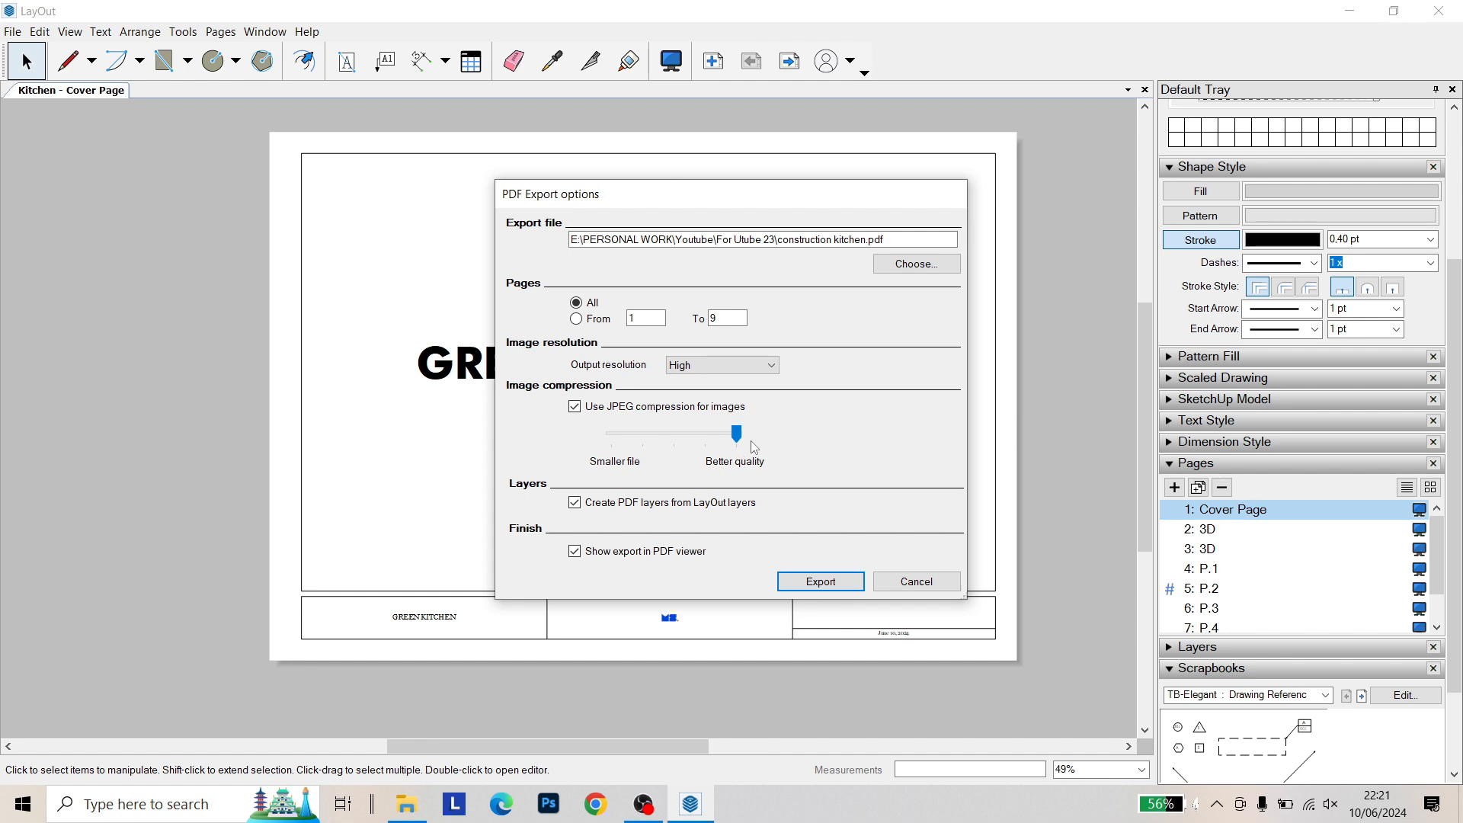
pyautogui.click(820, 581)
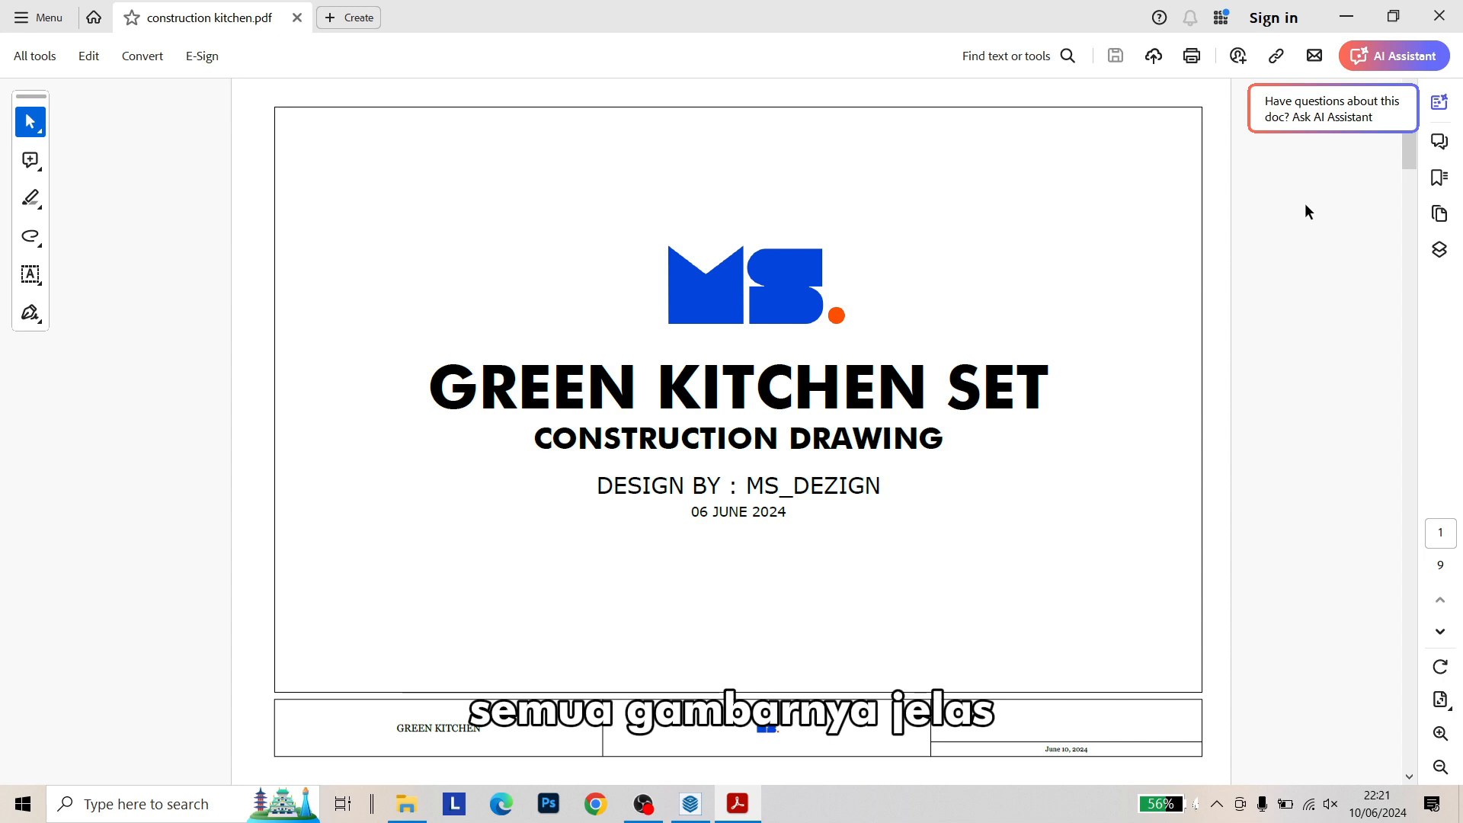
# Review every page of the exported construction kitchen PDF, from the cover and perspectives through the plans, elevations and cabinet sections to the hardware details
pyautogui.scroll(-3, 1304, 203)
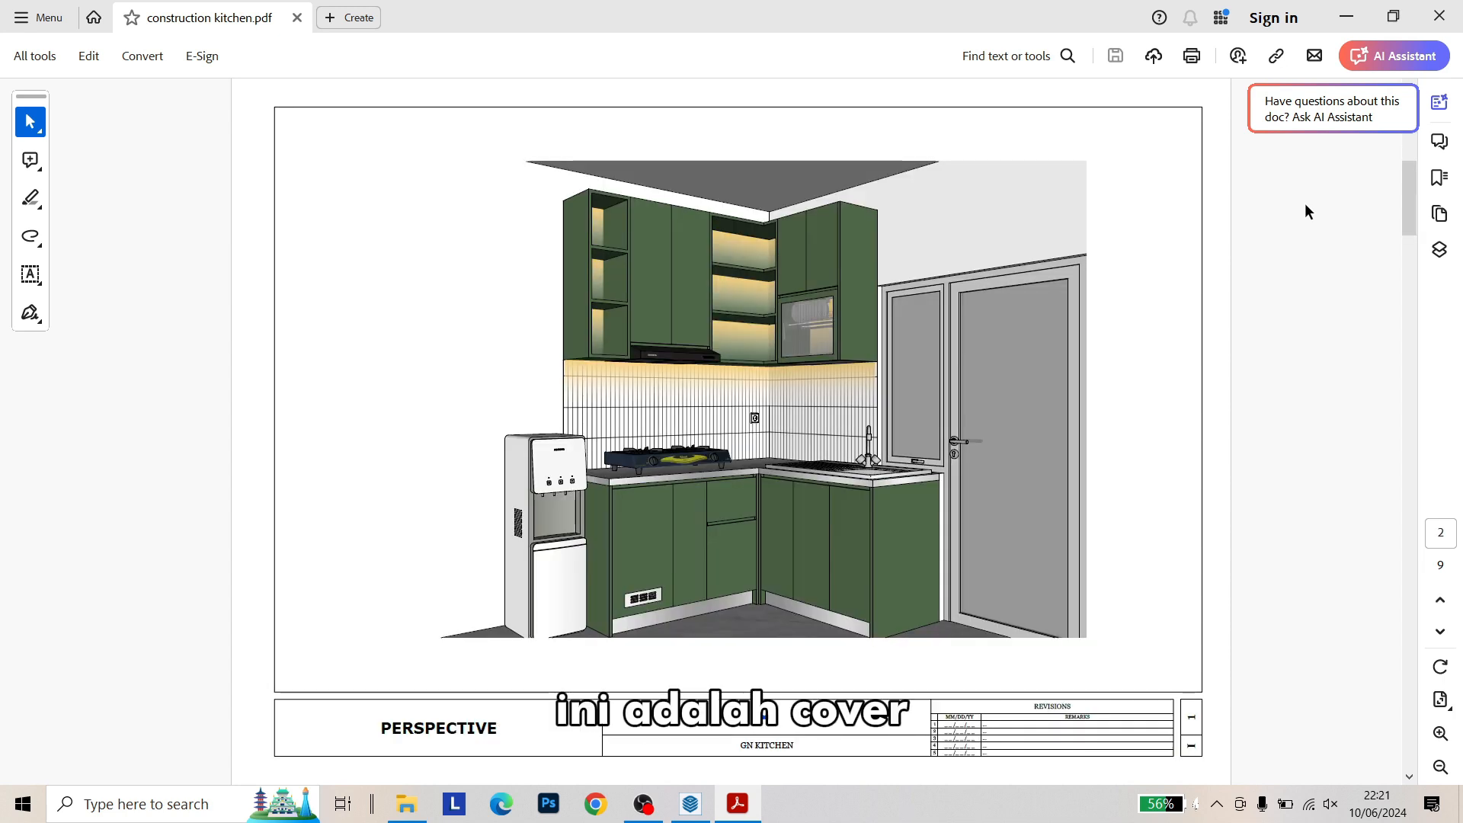
pyautogui.scroll(1, 1305, 202)
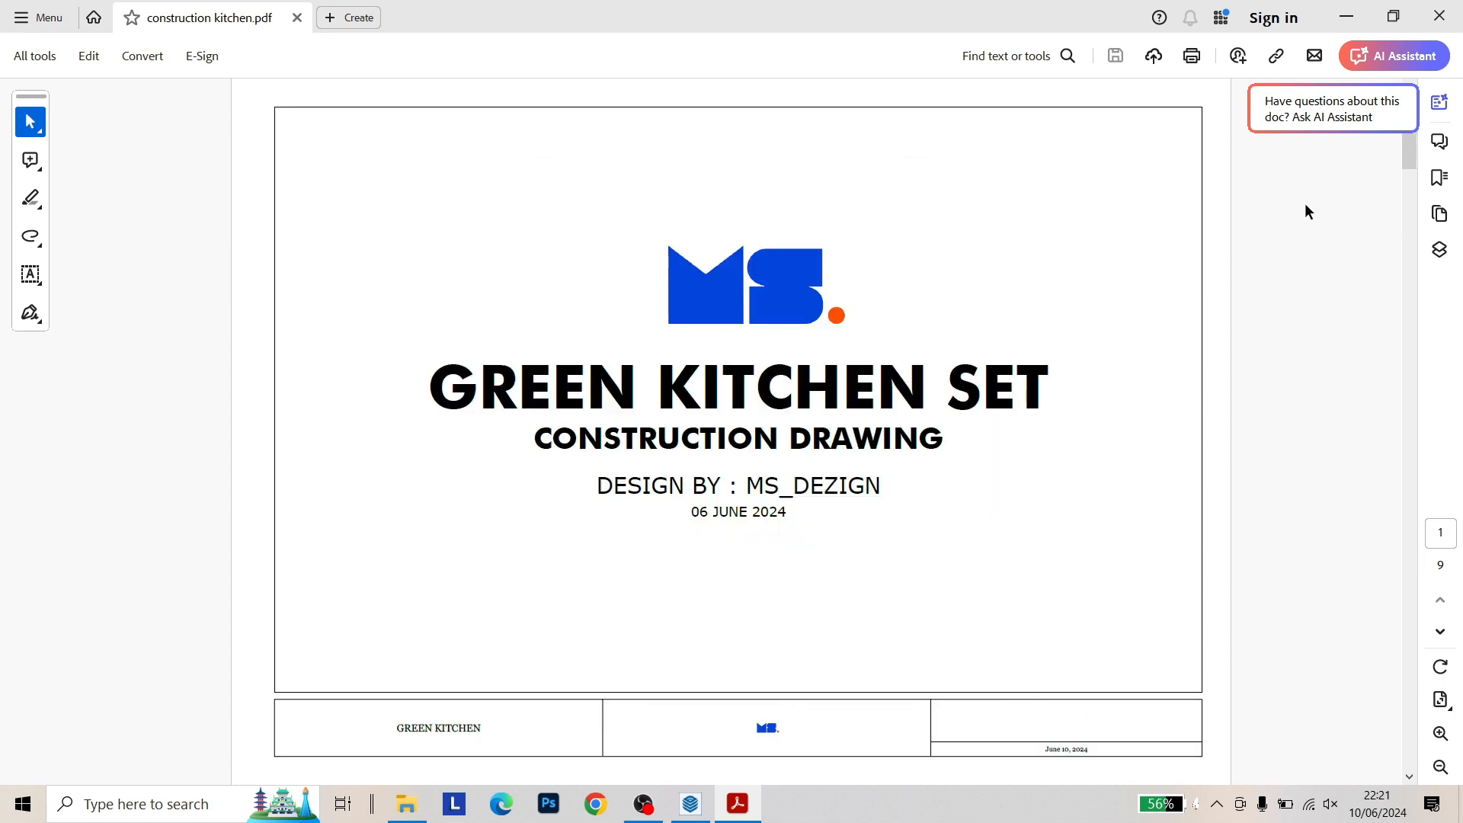
pyautogui.scroll(-1, 1305, 203)
pyautogui.scroll(-1, 1305, 204)
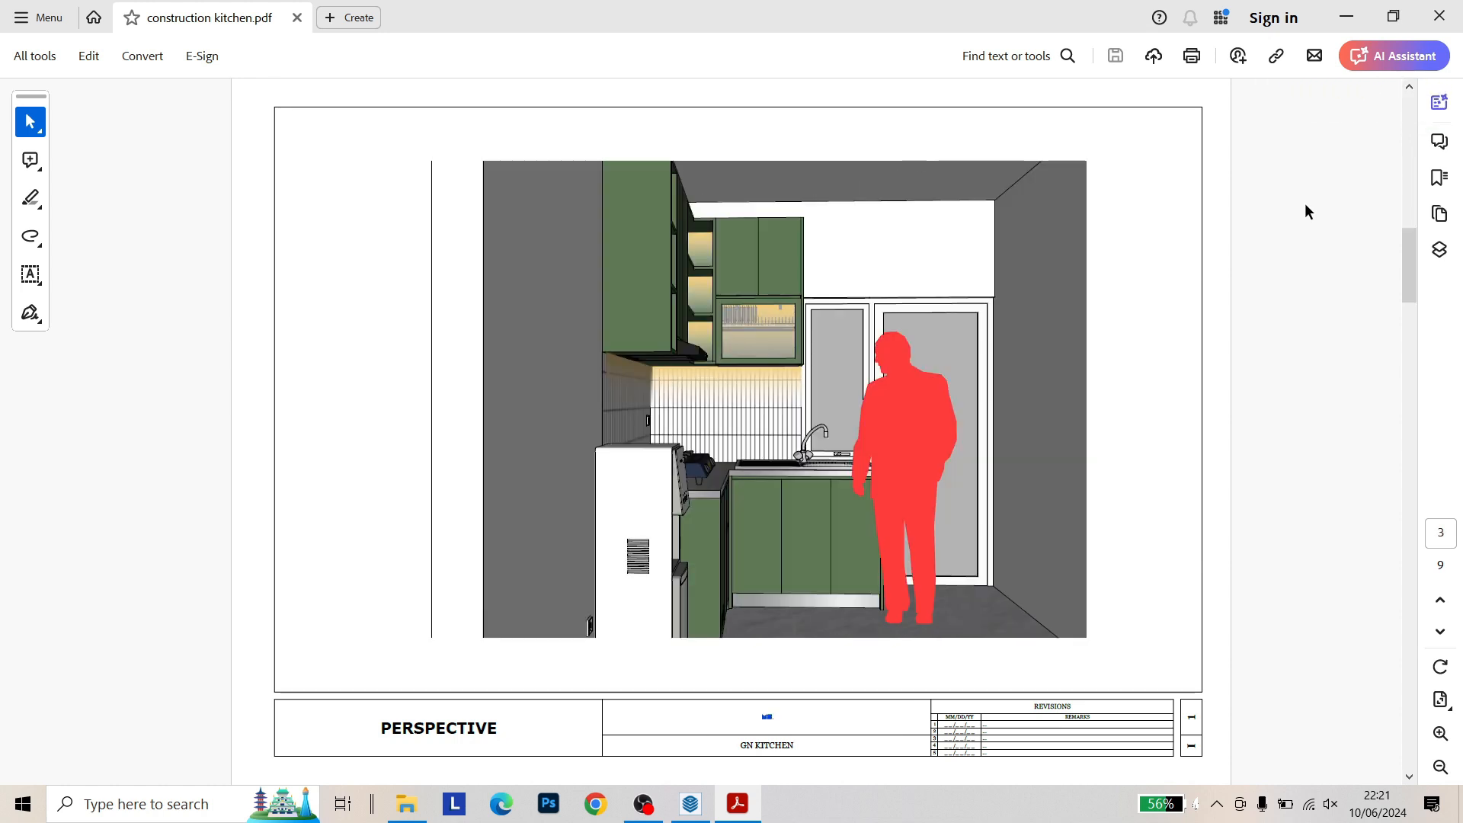
pyautogui.scroll(-1, 1304, 212)
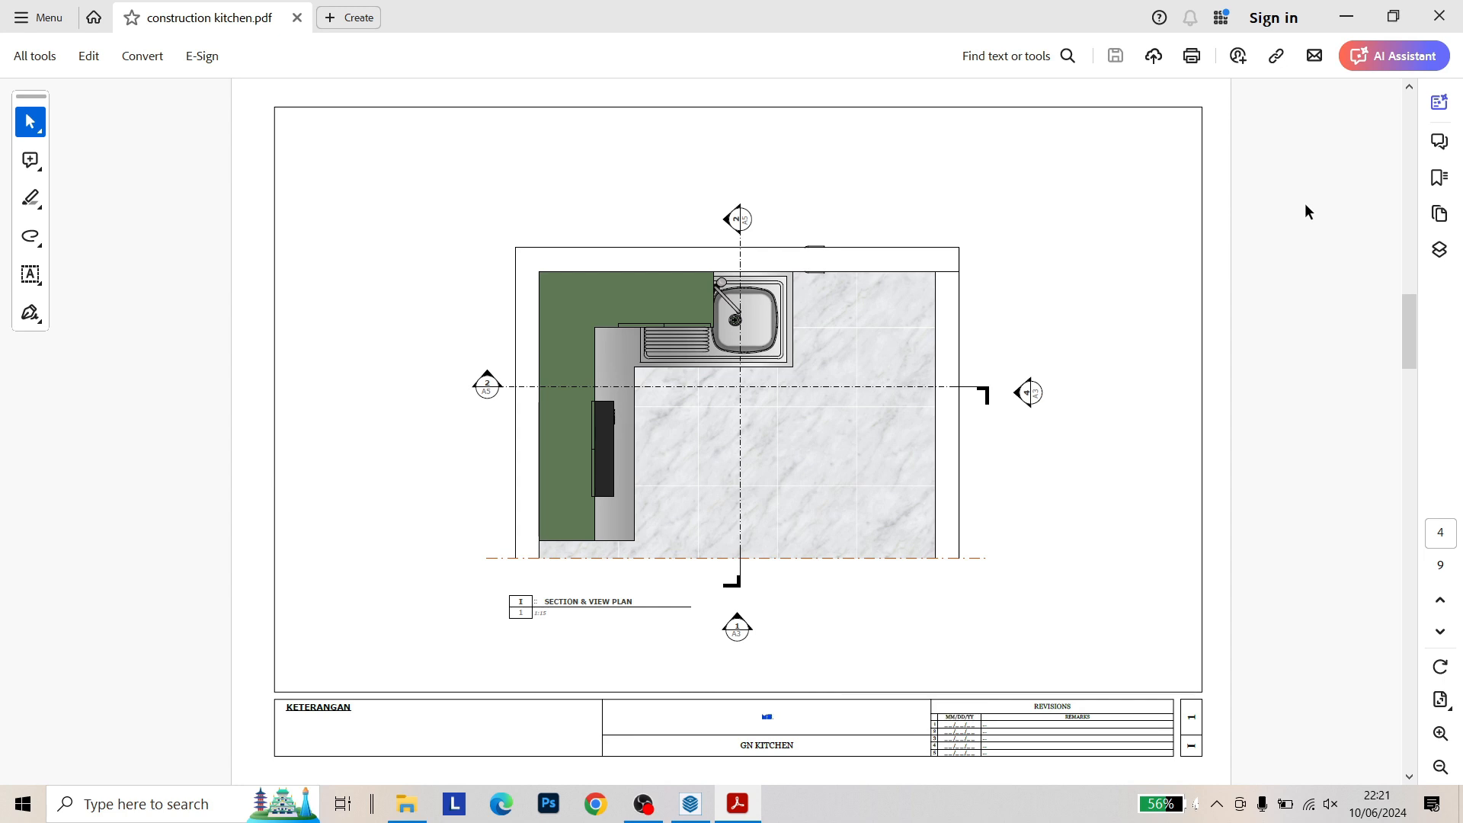
pyautogui.scroll(-1, 1305, 212)
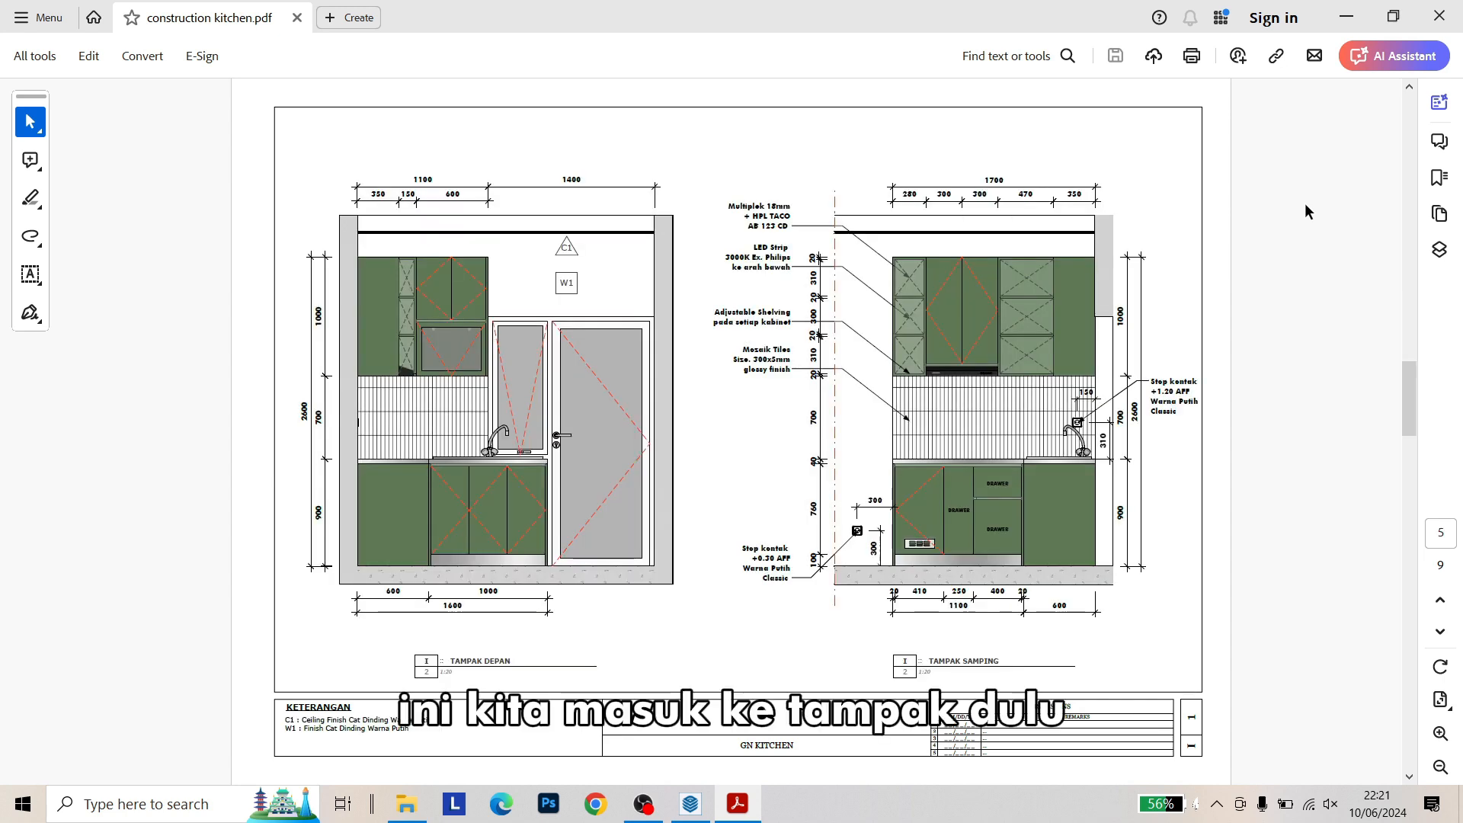
pyautogui.scroll(-1, 1305, 205)
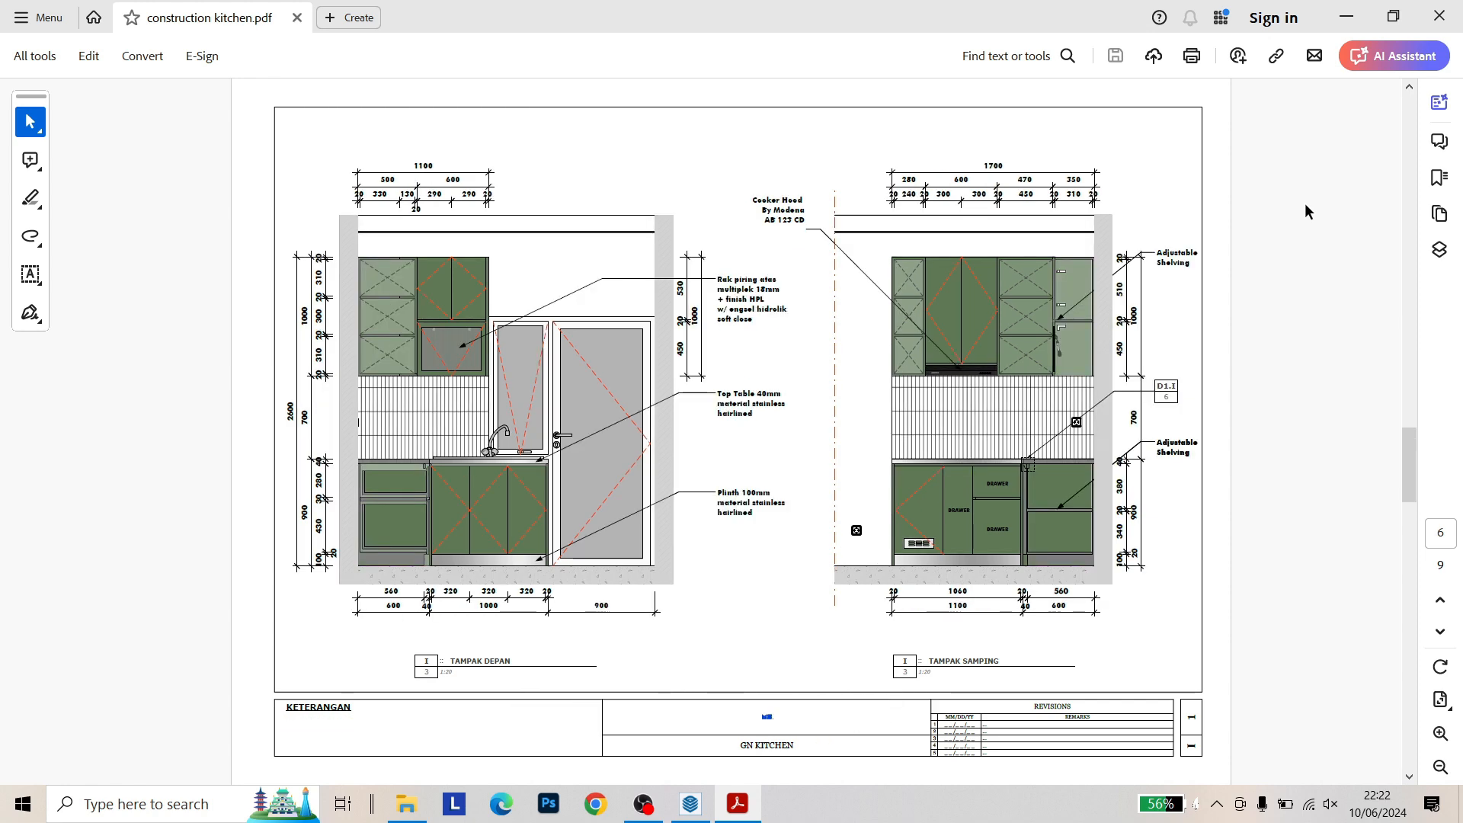
pyautogui.scroll(-1, 1305, 204)
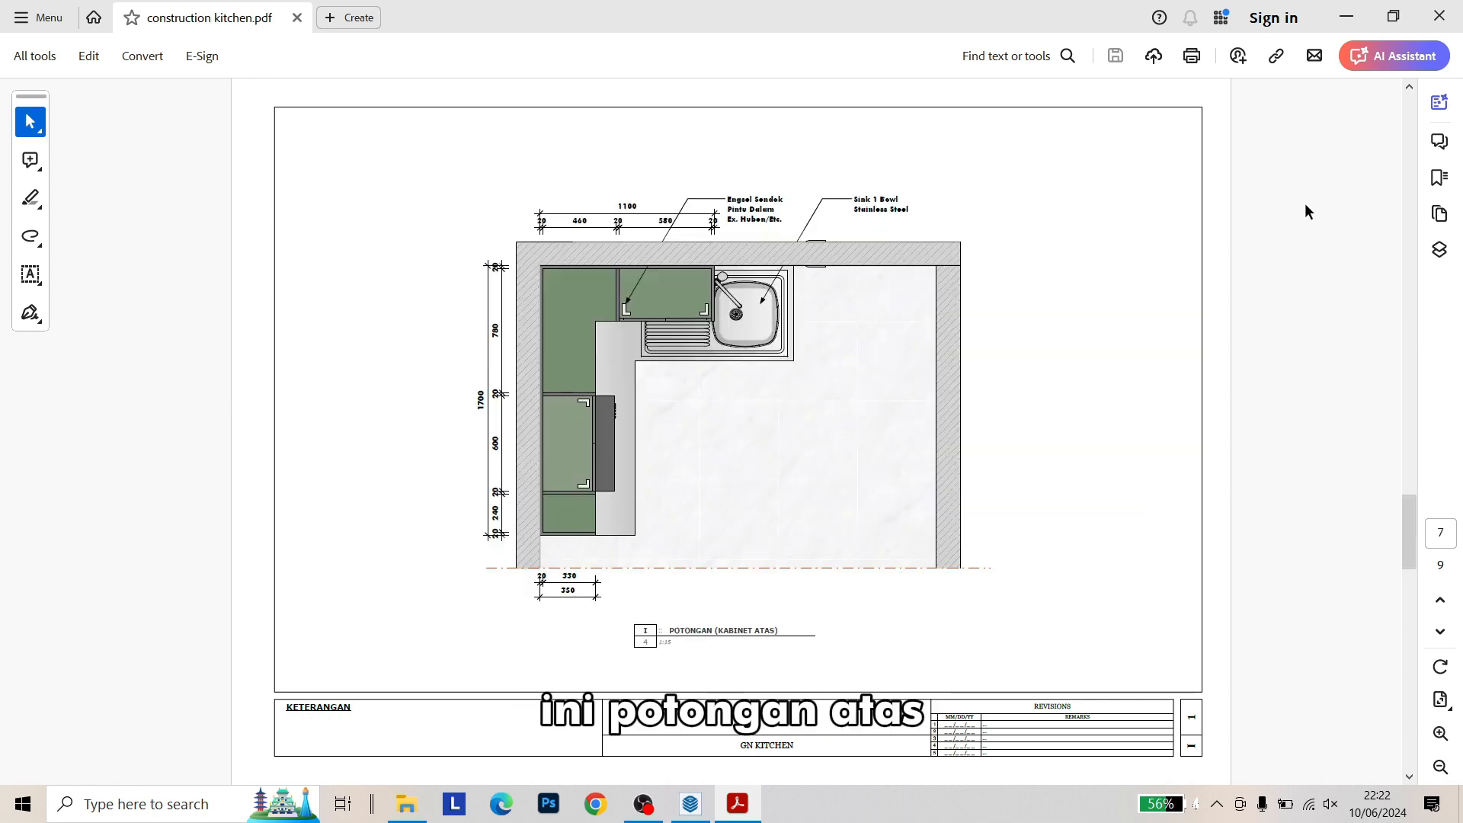
pyautogui.scroll(-1, 1305, 204)
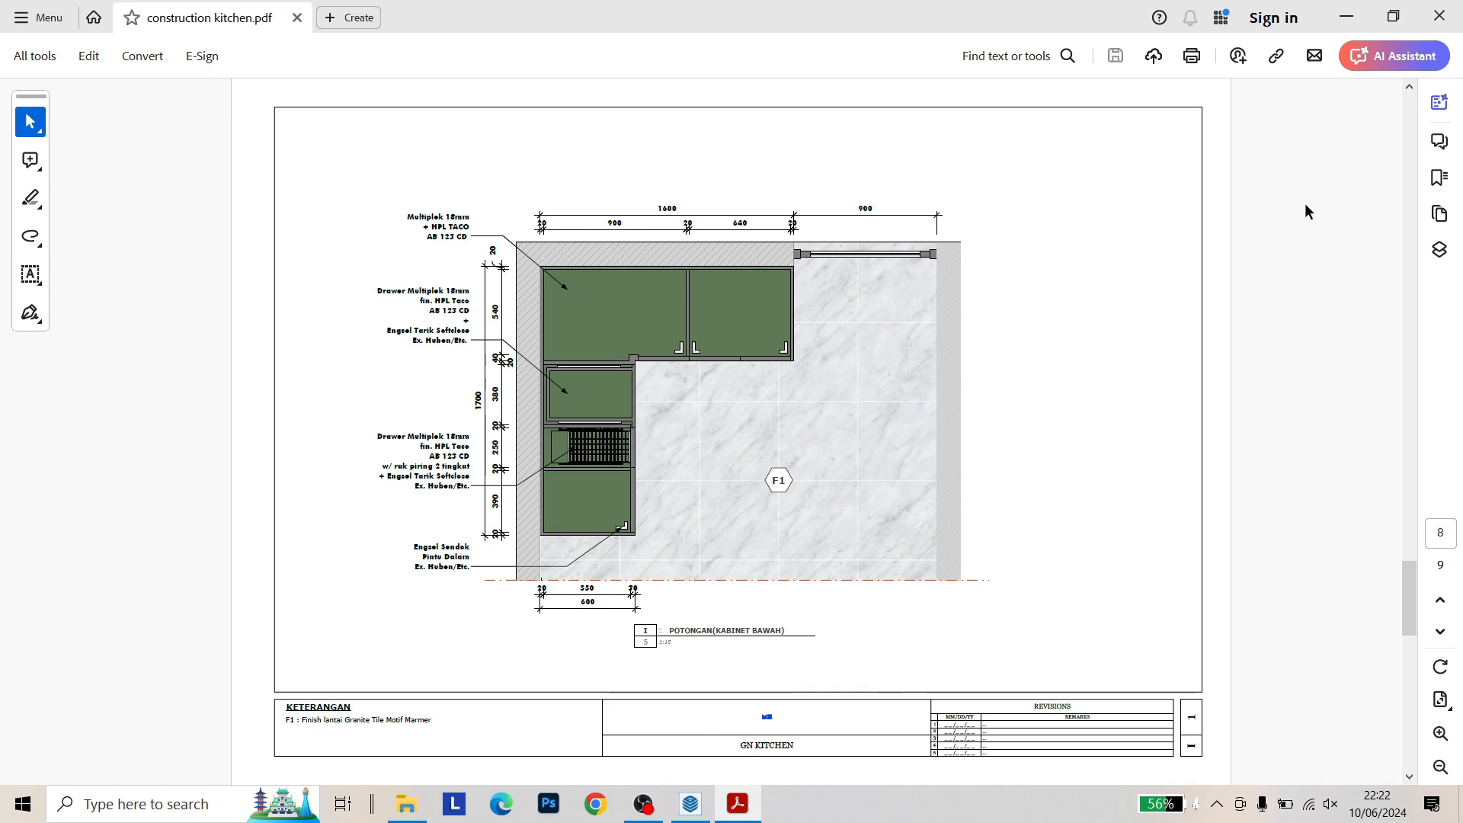
pyautogui.scroll(-1, 1305, 211)
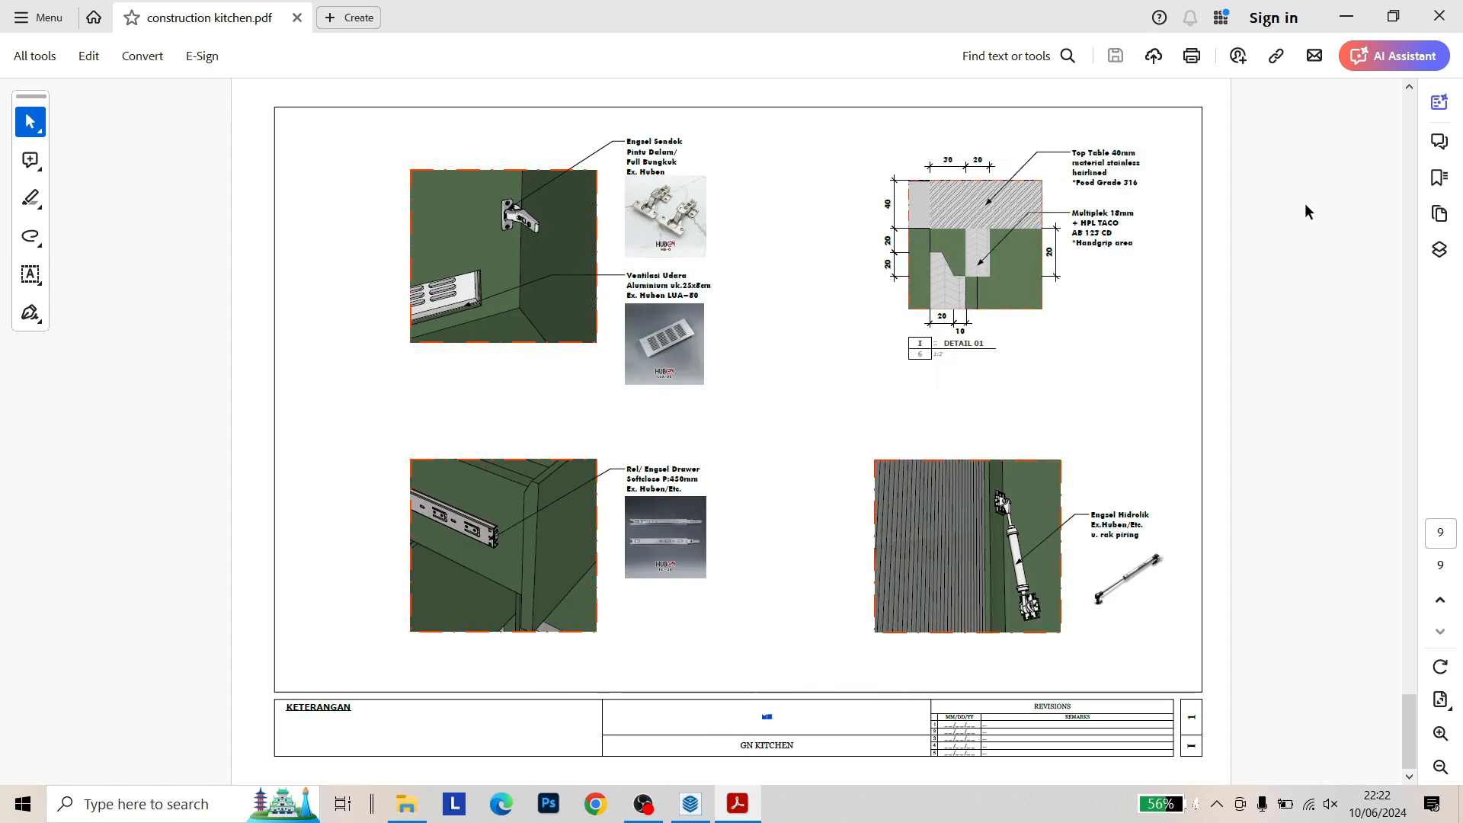